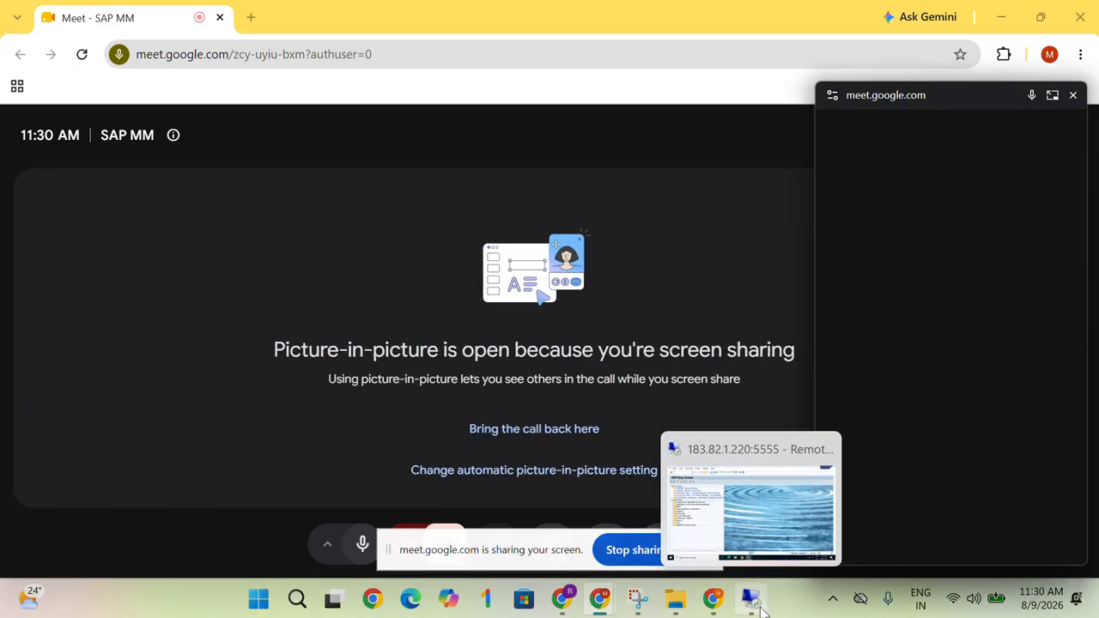
Bring the shared SAP Easy Access session in front of the Meet participant grid.
{"action": "left_click", "coordinate": [760, 608]}
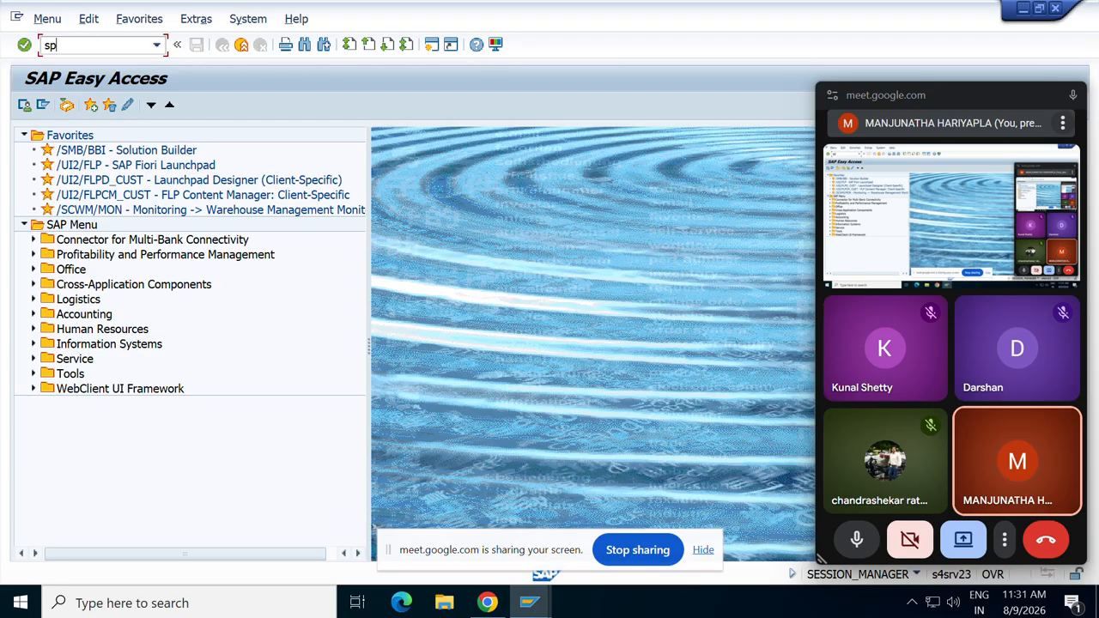
Run SPRO and open the SAP Reference IMG.
{"action": "type", "text": "ro"}
{"action": "key", "text": "Return"}
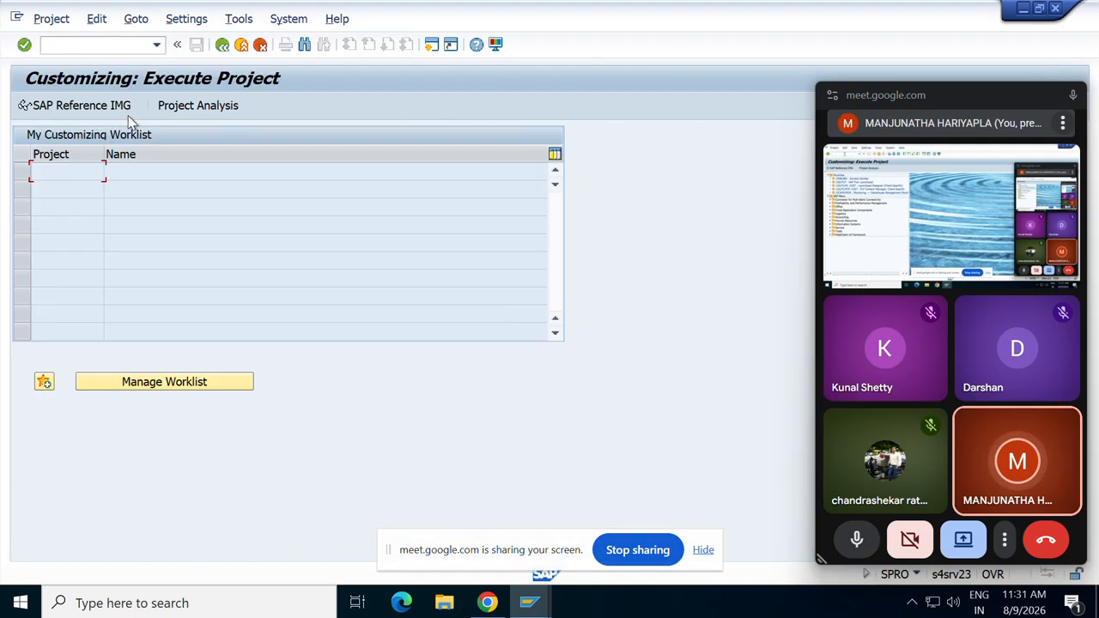
{"action": "left_click", "coordinate": [74, 105]}
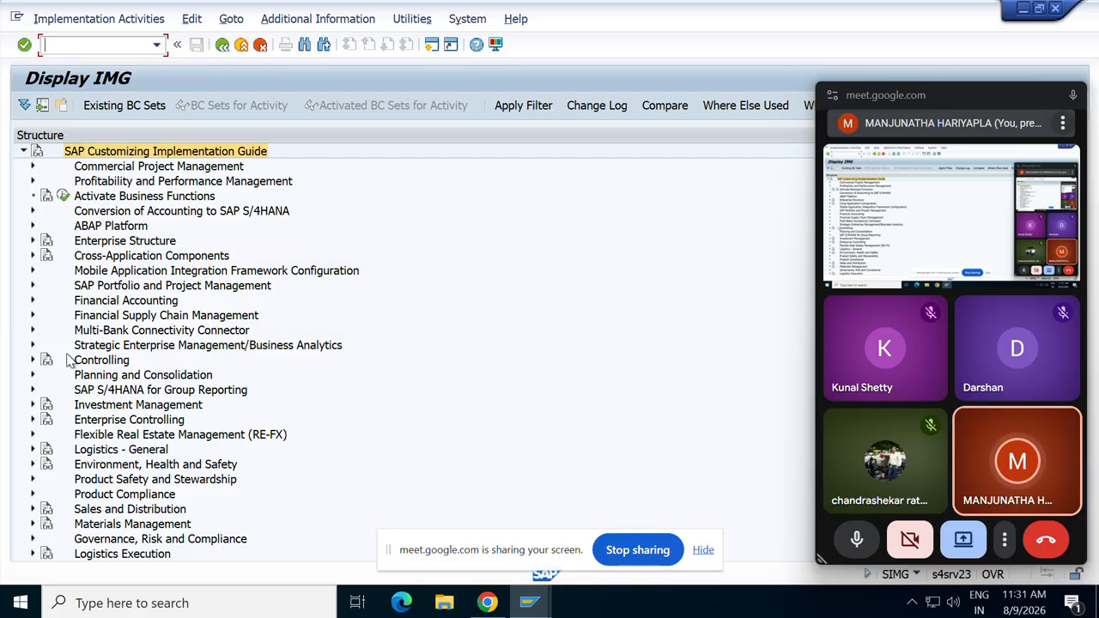
Expand Materials Management > Purchasing and scroll through its configuration activities.
{"action": "scroll", "coordinate": [68, 361], "scroll_direction": "down", "scroll_amount": 2}
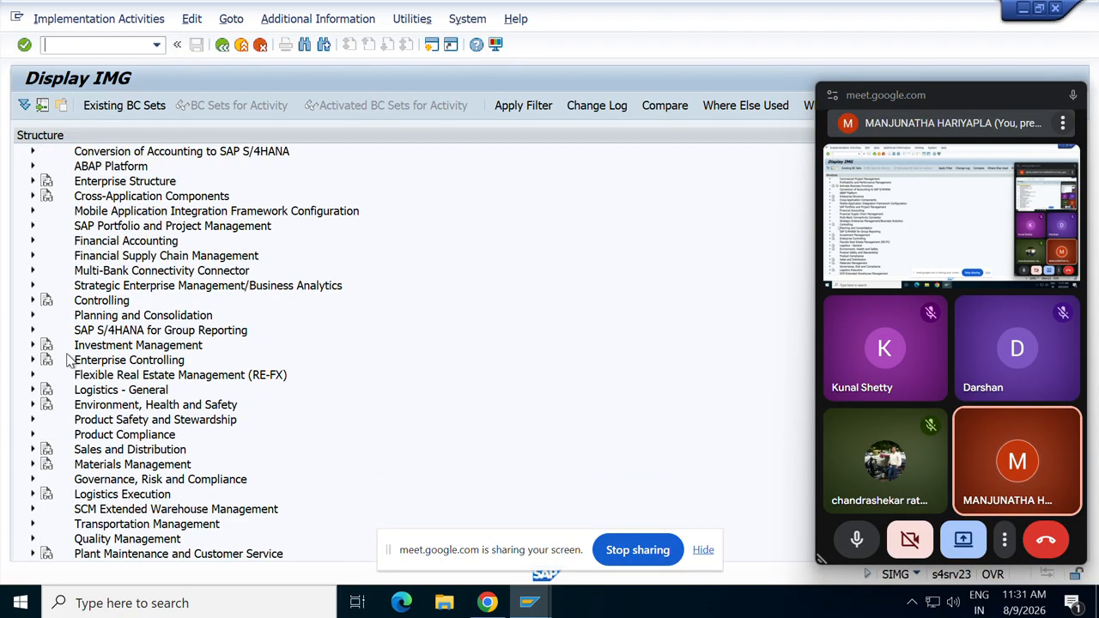
{"action": "left_click", "coordinate": [35, 463]}
{"action": "scroll", "coordinate": [155, 453], "scroll_direction": "down", "scroll_amount": 3}
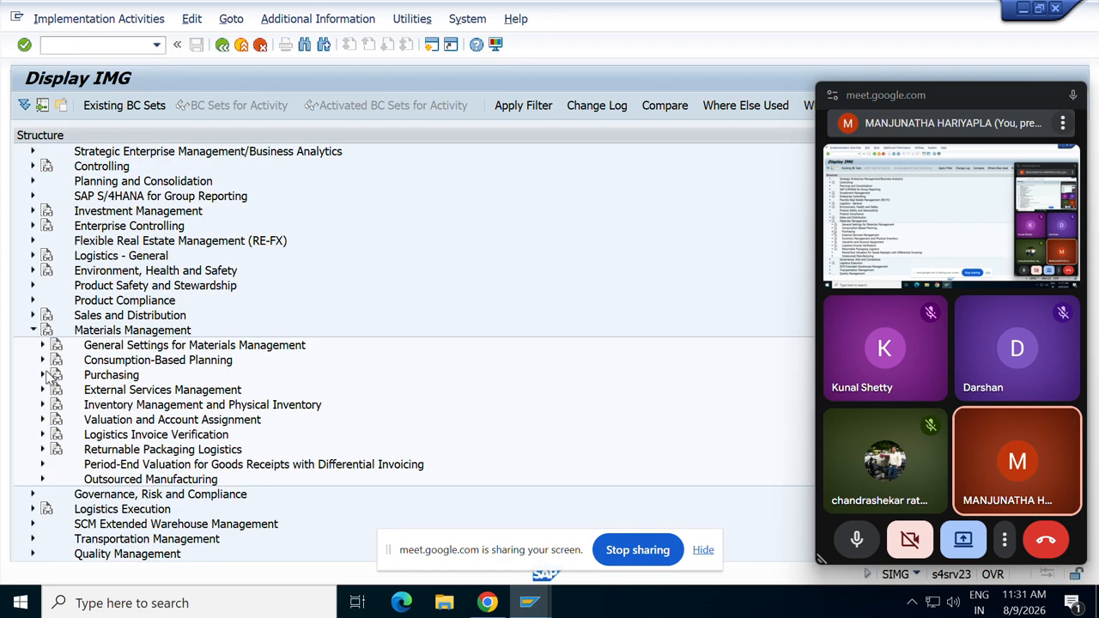
{"action": "left_click", "coordinate": [42, 375]}
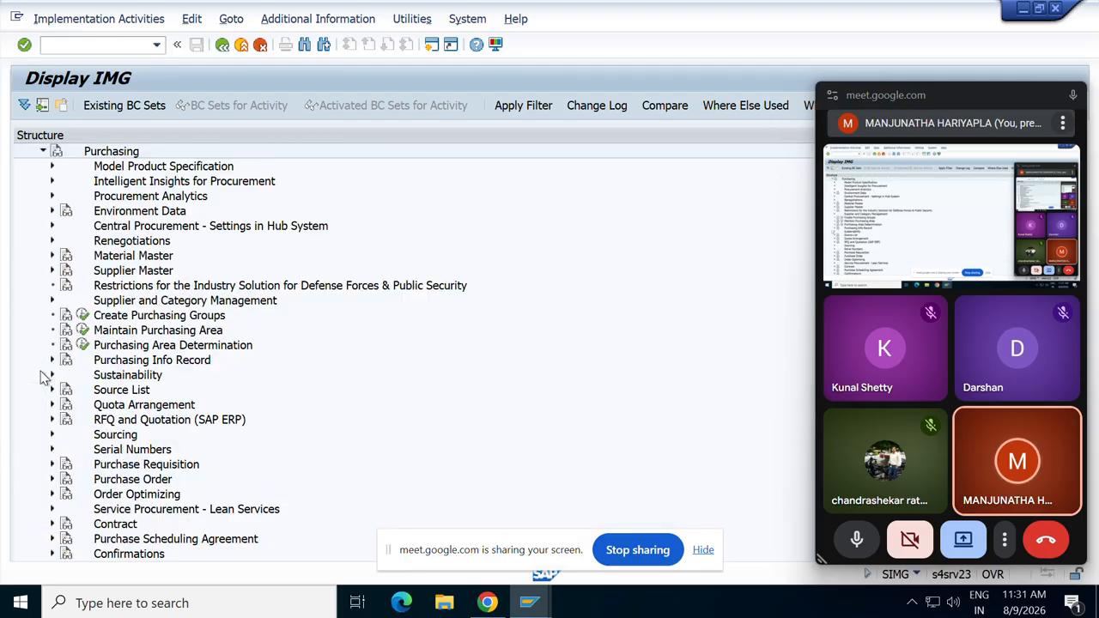
{"action": "scroll", "coordinate": [202, 397], "scroll_direction": "down", "scroll_amount": 2}
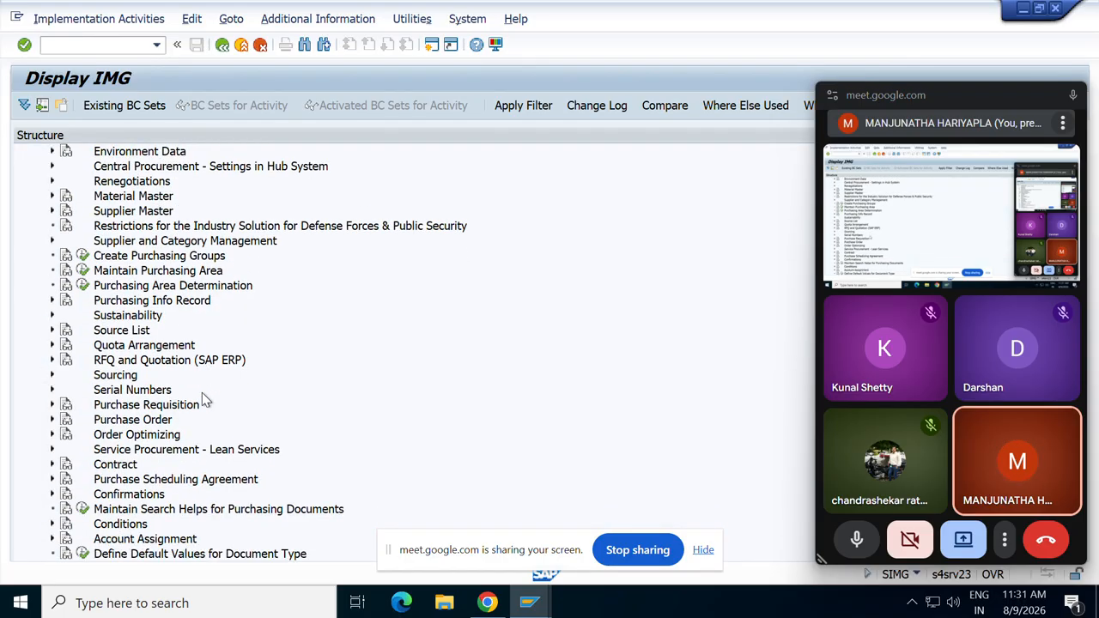
{"action": "scroll", "coordinate": [202, 393], "scroll_direction": "down", "scroll_amount": 2}
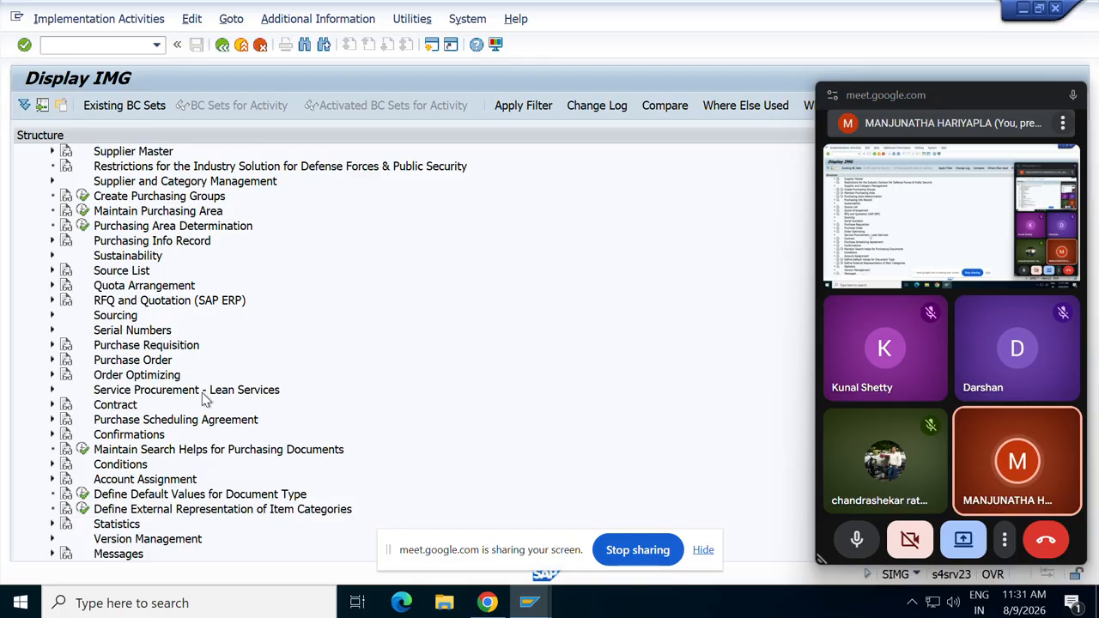
{"action": "scroll", "coordinate": [204, 399], "scroll_direction": "down", "scroll_amount": 2}
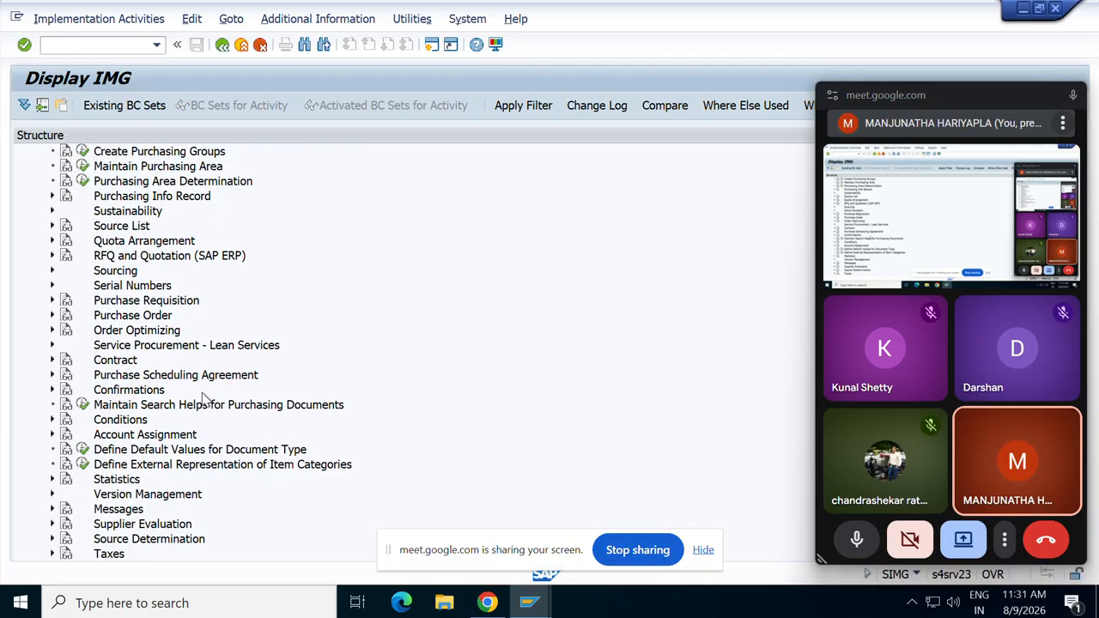
{"action": "scroll", "coordinate": [203, 396], "scroll_direction": "down", "scroll_amount": 3}
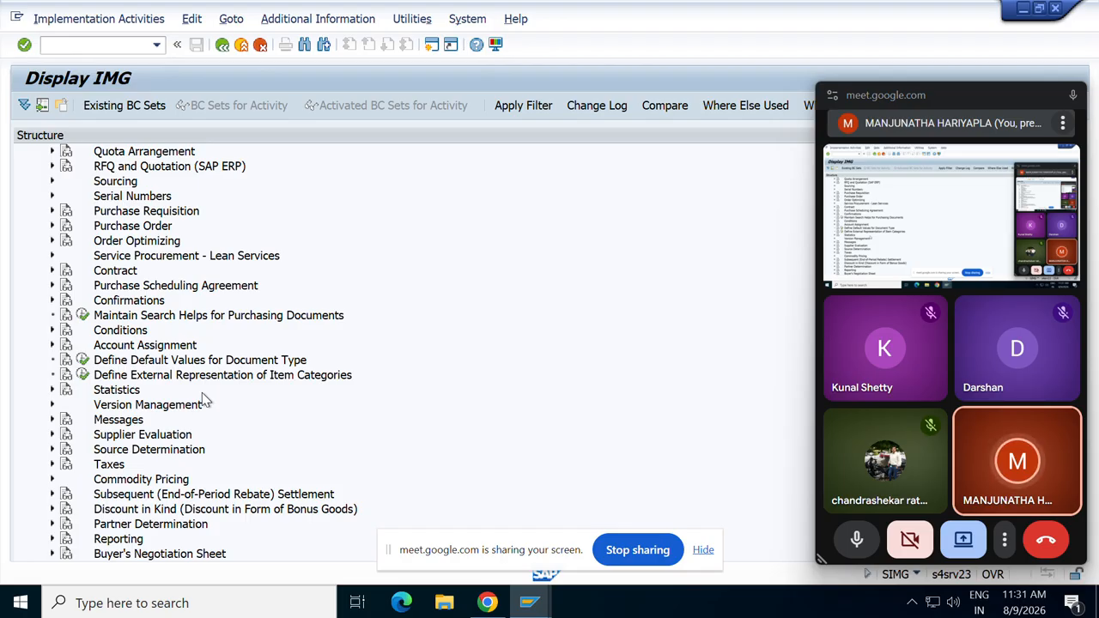
{"action": "scroll", "coordinate": [204, 399], "scroll_direction": "up", "scroll_amount": 1}
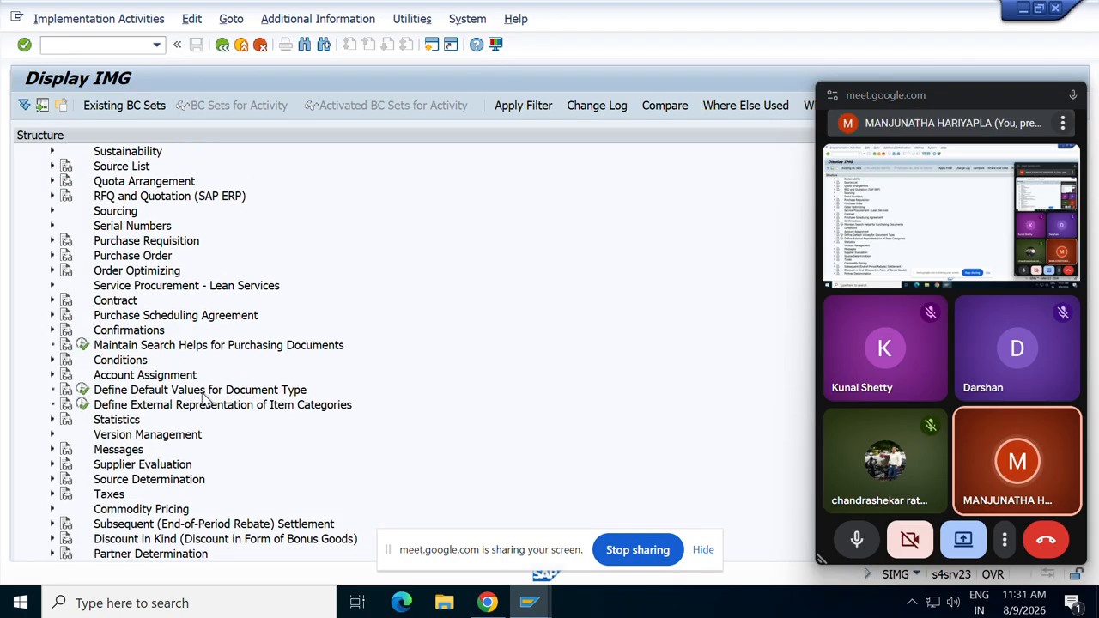
{"action": "scroll", "coordinate": [204, 396], "scroll_direction": "up", "scroll_amount": 2}
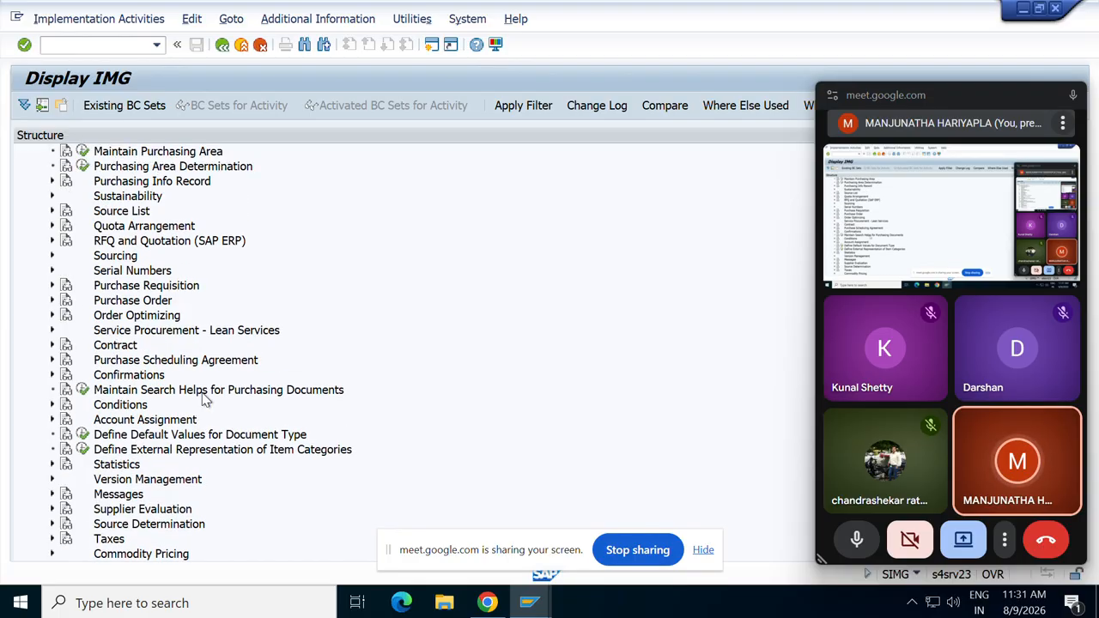
{"action": "scroll", "coordinate": [205, 399], "scroll_direction": "up", "scroll_amount": 1}
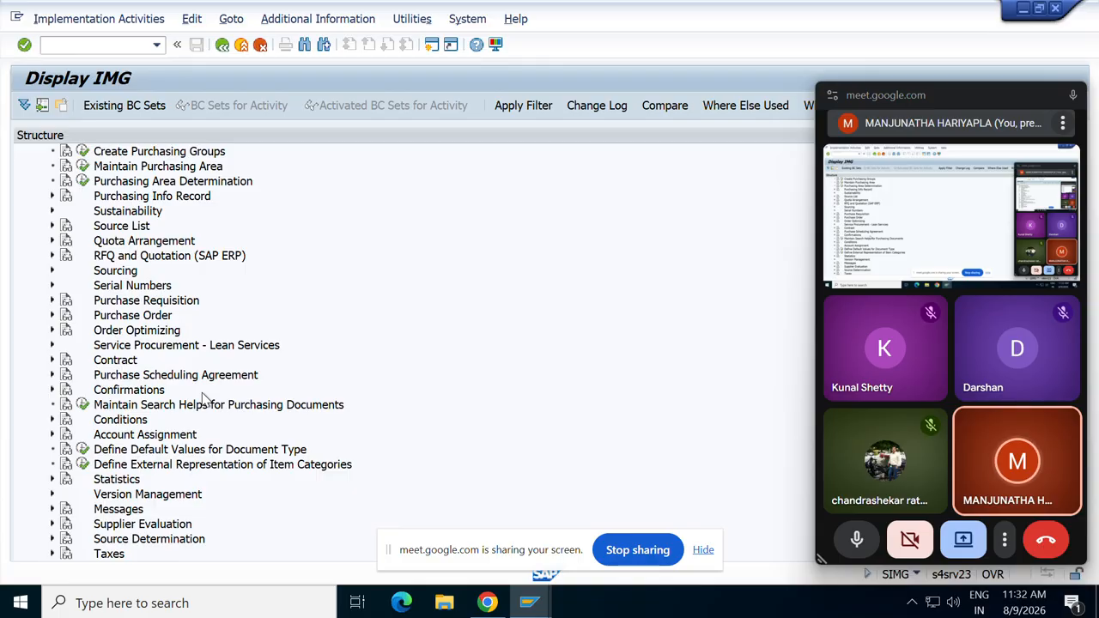
{"action": "scroll", "coordinate": [204, 399], "scroll_direction": "down", "scroll_amount": 10}
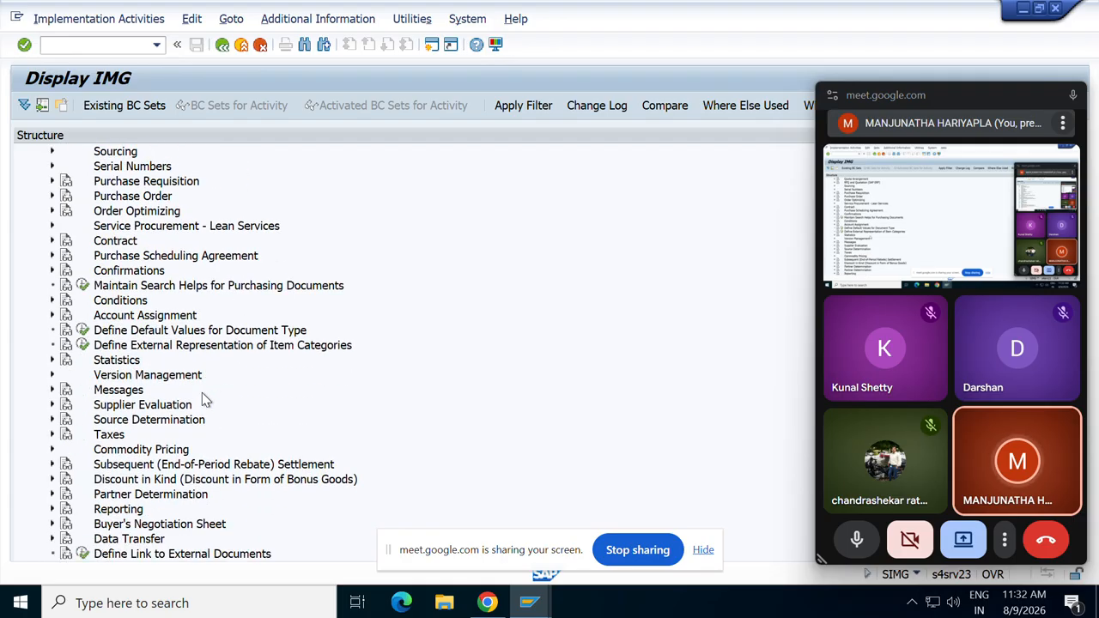
{"action": "scroll", "coordinate": [204, 399], "scroll_direction": "down", "scroll_amount": 1}
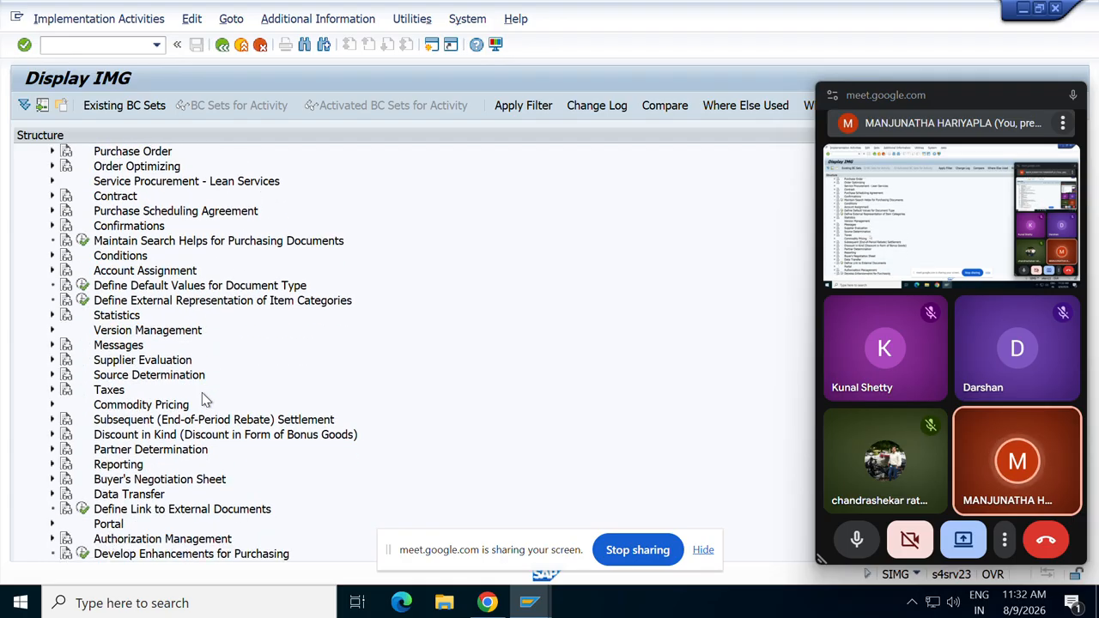
{"action": "scroll", "coordinate": [204, 399], "scroll_direction": "down", "scroll_amount": 3}
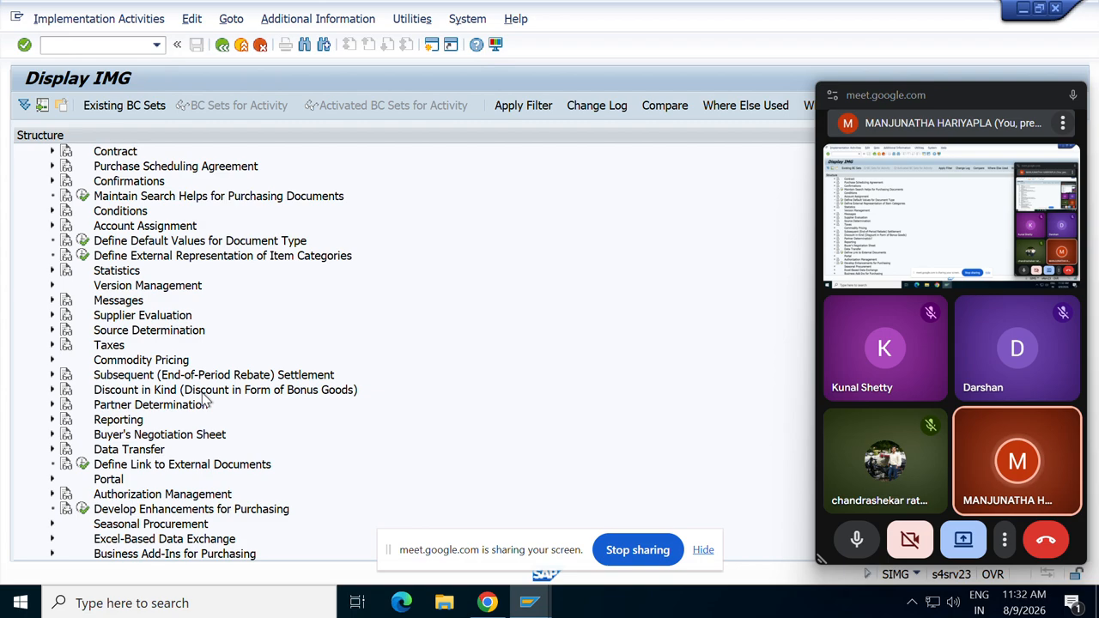
{"action": "scroll", "coordinate": [204, 399], "scroll_direction": "up", "scroll_amount": 2}
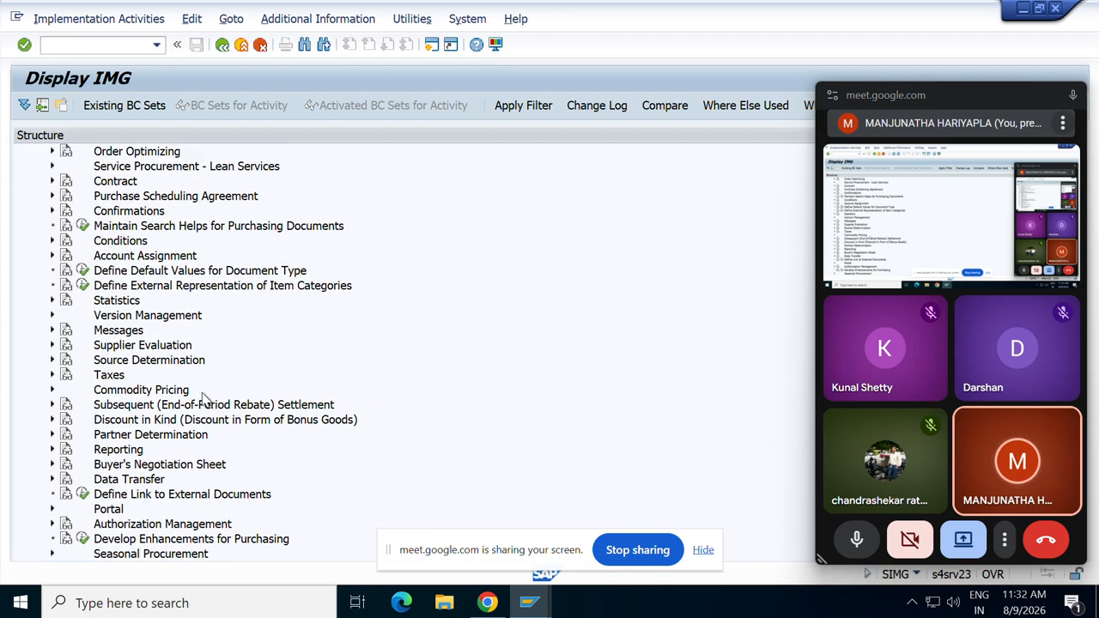
{"action": "scroll", "coordinate": [204, 398], "scroll_direction": "up", "scroll_amount": 6}
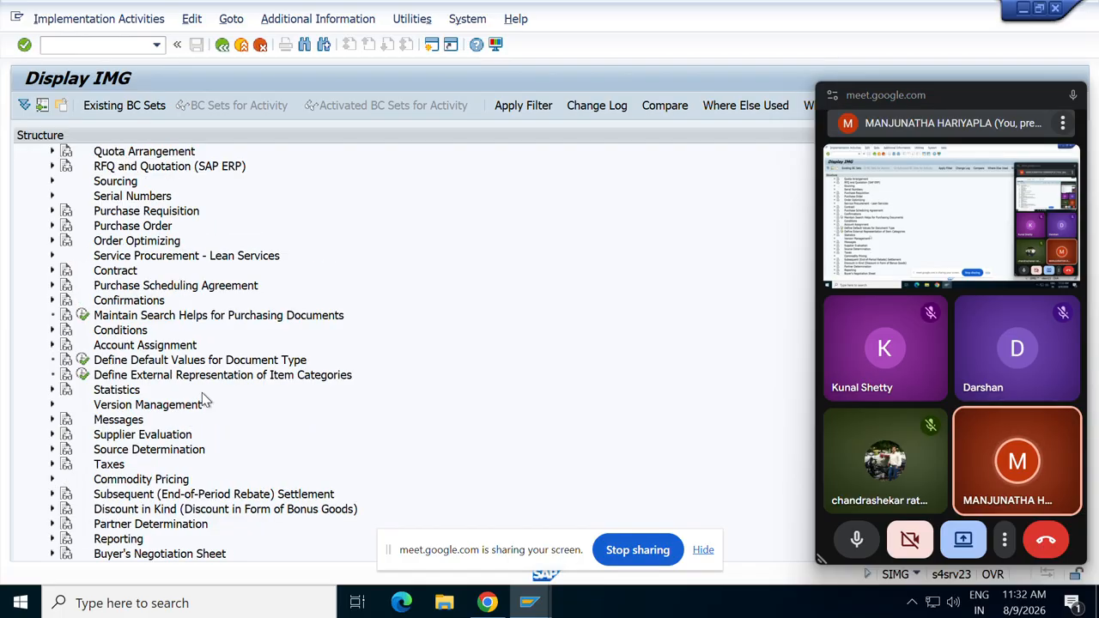
{"action": "scroll", "coordinate": [204, 399], "scroll_direction": "up", "scroll_amount": 12}
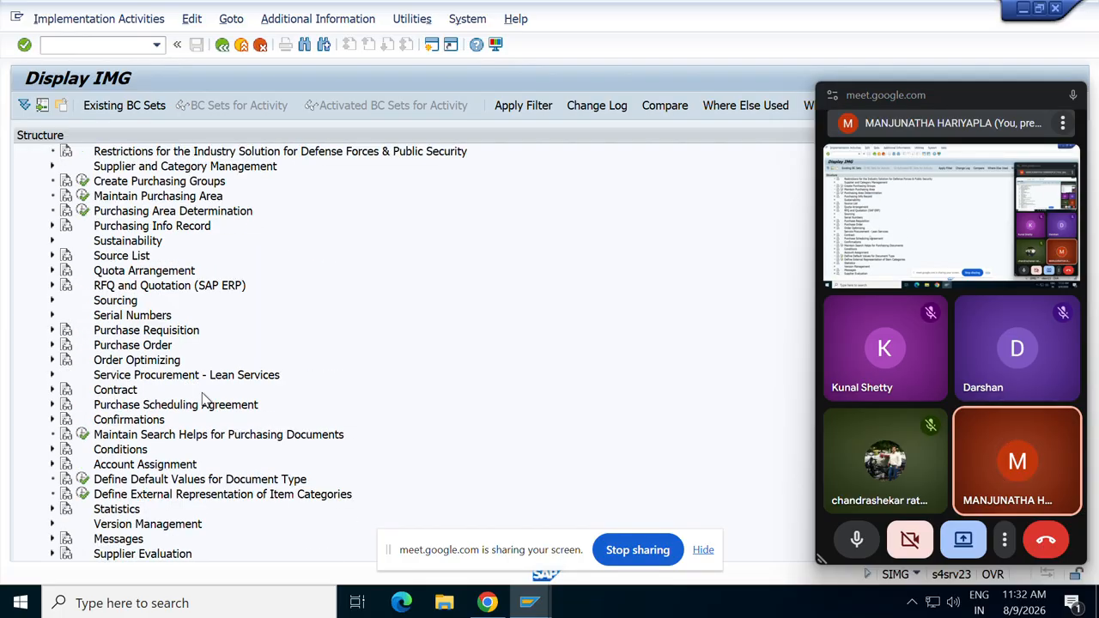
{"action": "scroll", "coordinate": [202, 392], "scroll_direction": "up", "scroll_amount": 3}
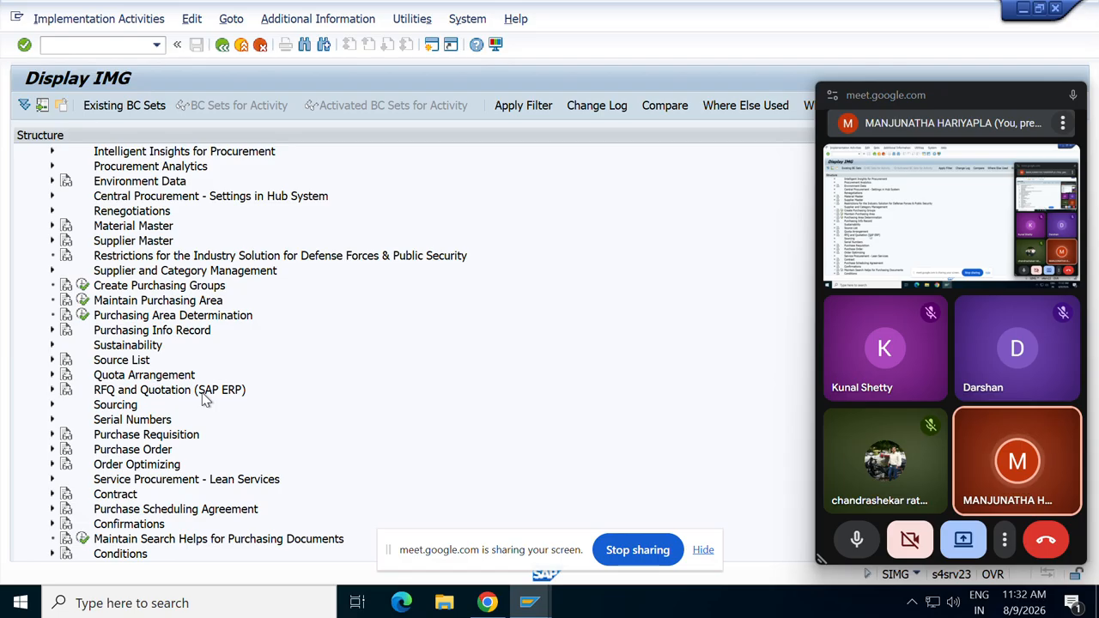
{"action": "scroll", "coordinate": [204, 399], "scroll_direction": "up", "scroll_amount": 5}
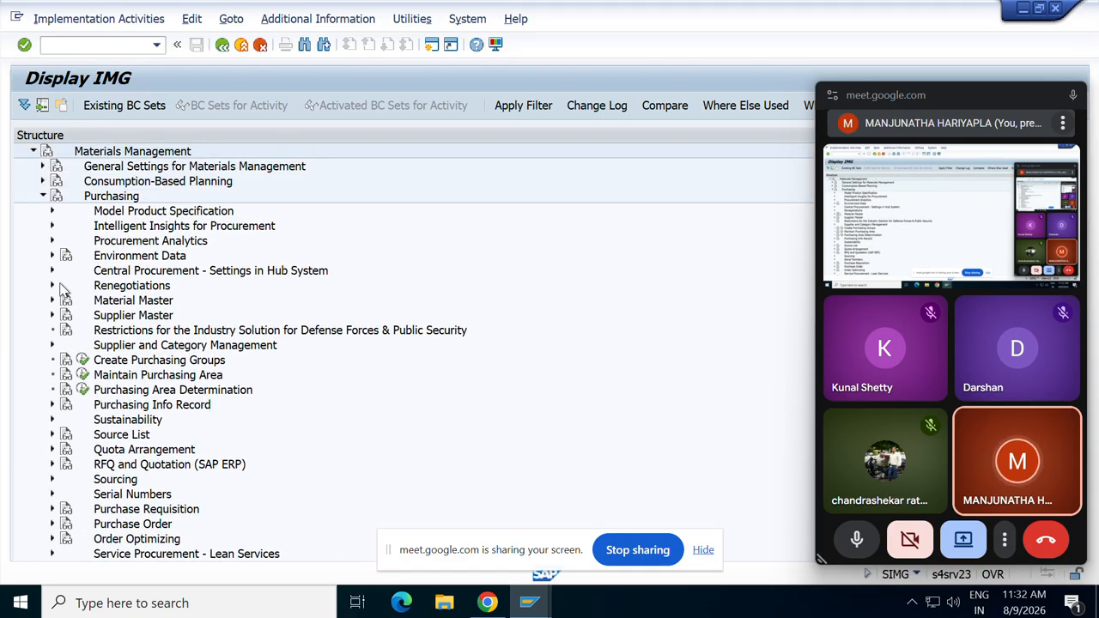
Collapse Purchasing and run Define Service Category under External Services Management > Service Master.
{"action": "left_click", "coordinate": [42, 196]}
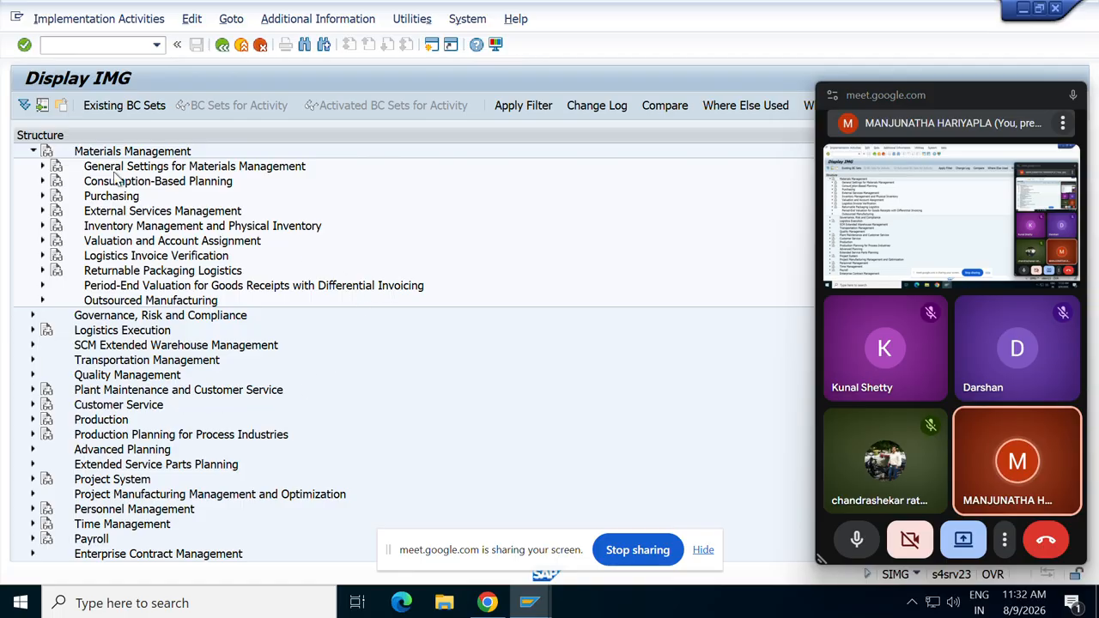
{"action": "left_click", "coordinate": [160, 214]}
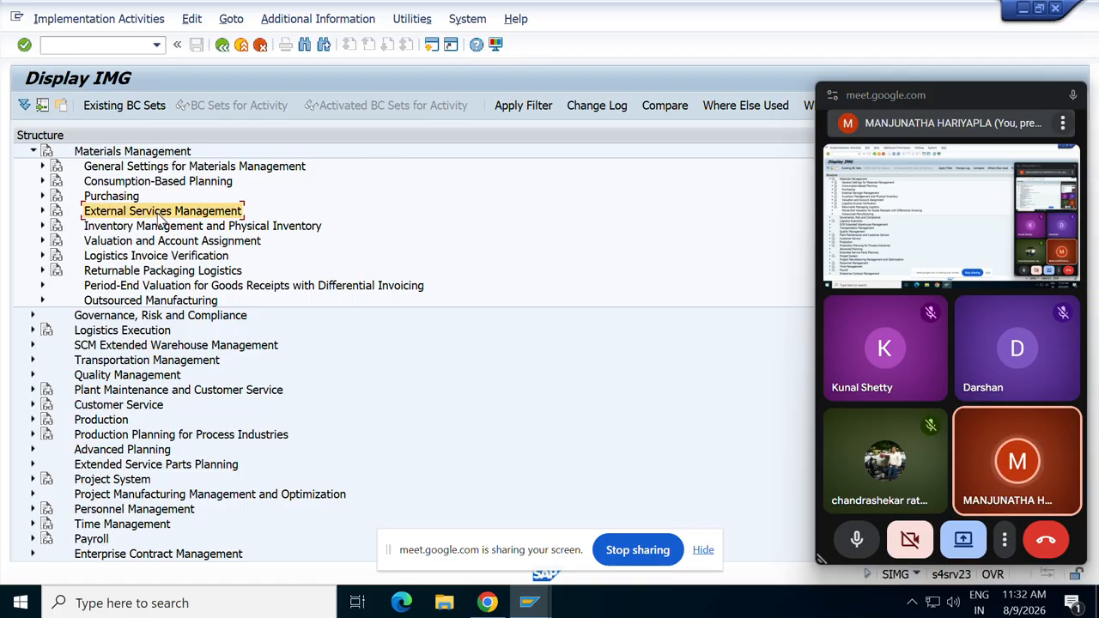
{"action": "left_click", "coordinate": [42, 211]}
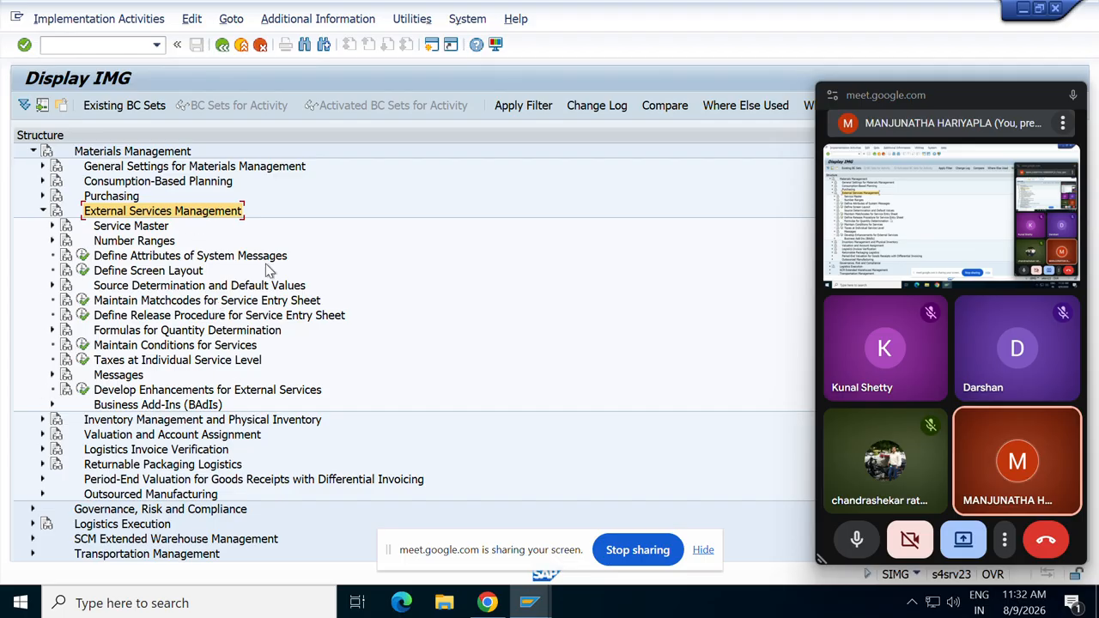
{"action": "left_click", "coordinate": [42, 211]}
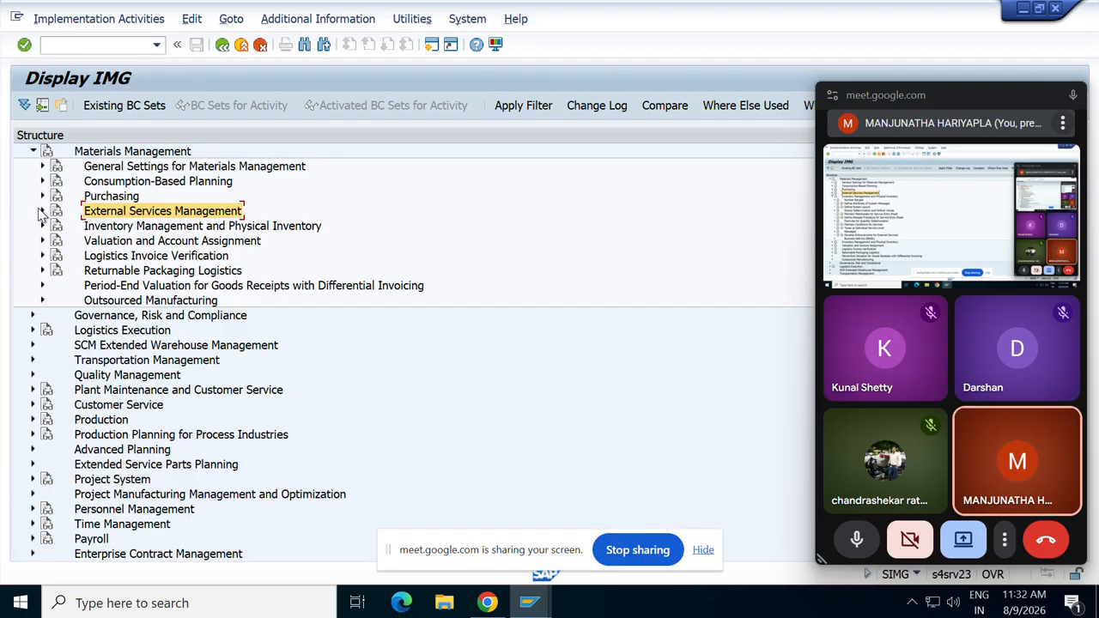
{"action": "left_click", "coordinate": [42, 211]}
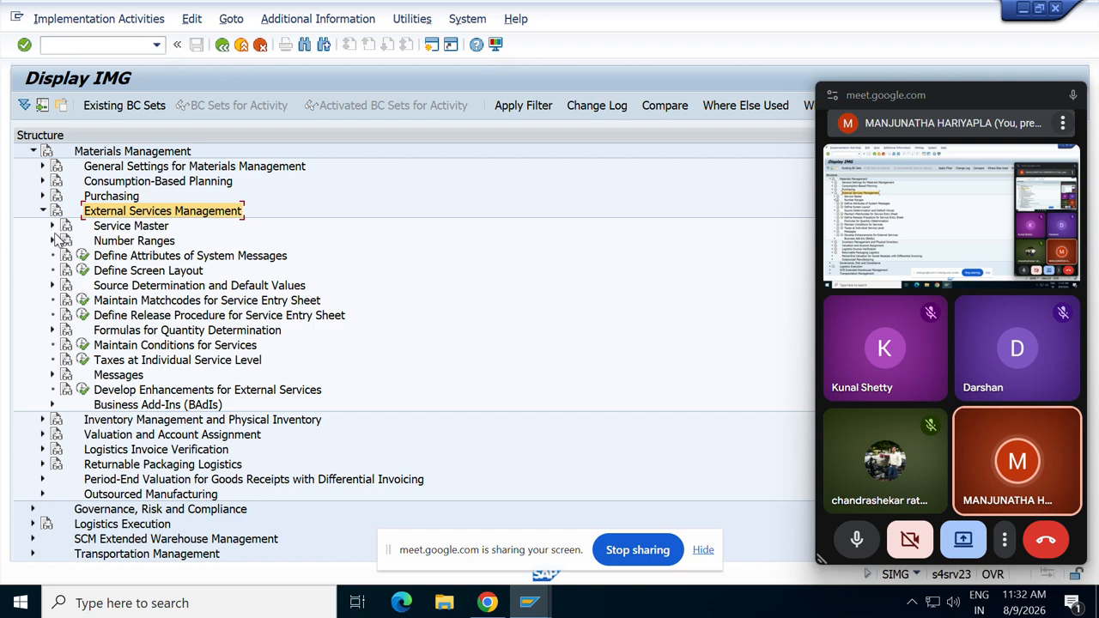
{"action": "left_click", "coordinate": [52, 227]}
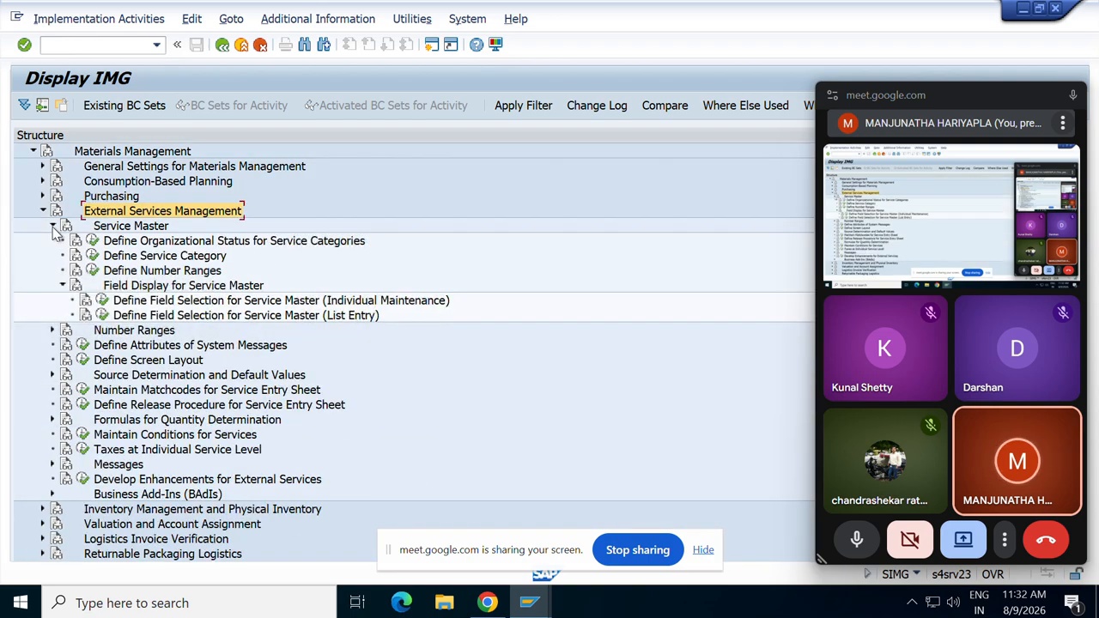
{"action": "left_click", "coordinate": [93, 256]}
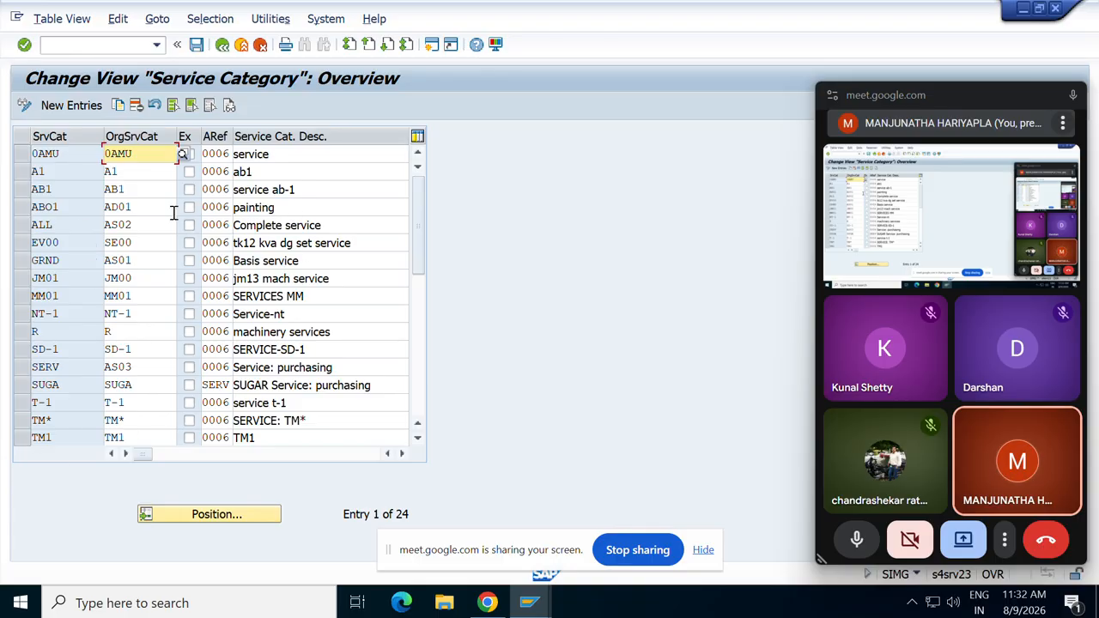
Copy the 0AMU service category as new category DKSC with organizational status 0AMU.
{"action": "left_click", "coordinate": [23, 154]}
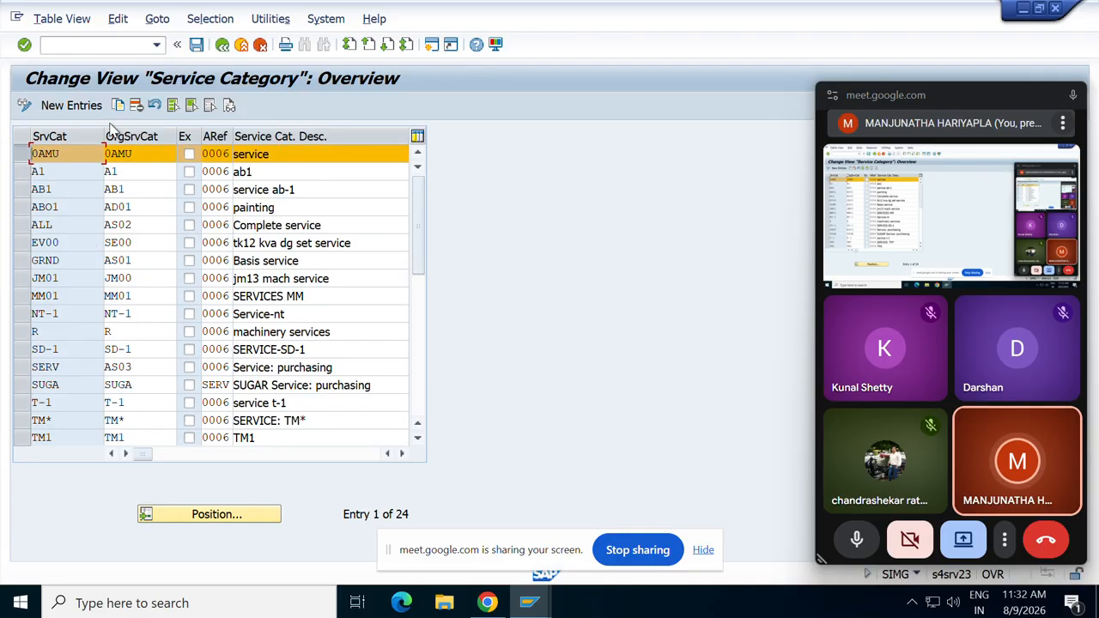
{"action": "left_click", "coordinate": [119, 107]}
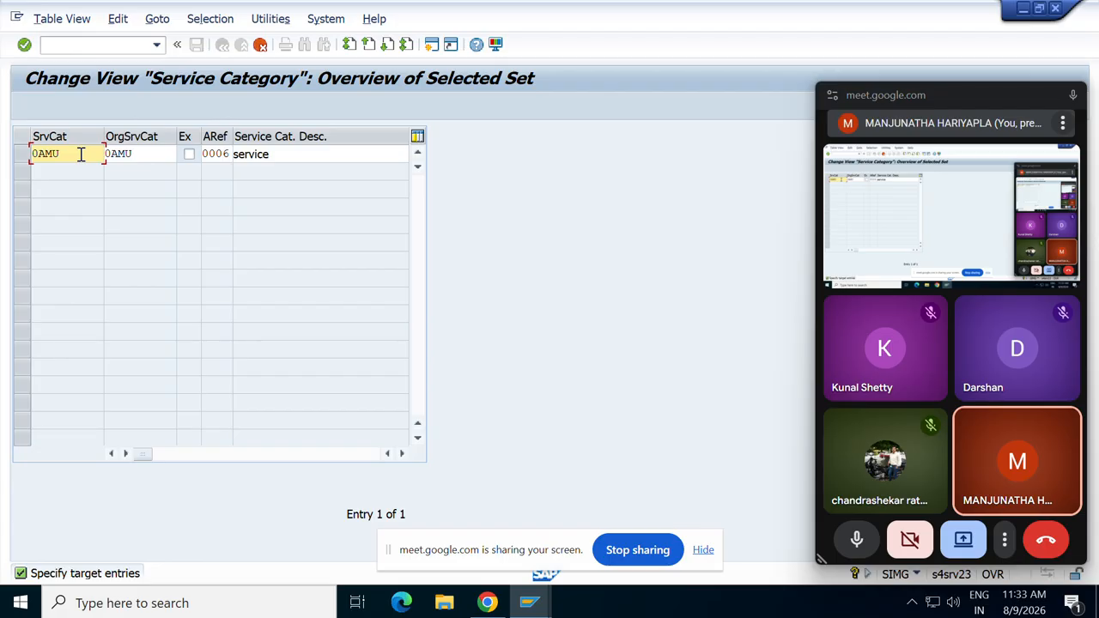
{"action": "key", "text": "BackSpace"}
{"action": "key", "text": "BackSpace"}
{"action": "key", "text": "BackSpace"}
{"action": "key", "text": "BackSpace"}
{"action": "type", "text": "DKS"}
{"action": "left_click", "coordinate": [152, 154]}
{"action": "key", "text": "BackSpace"}
{"action": "key", "text": "BackSpace"}
{"action": "key", "text": "BackSpace"}
{"action": "key", "text": "BackSpace"}
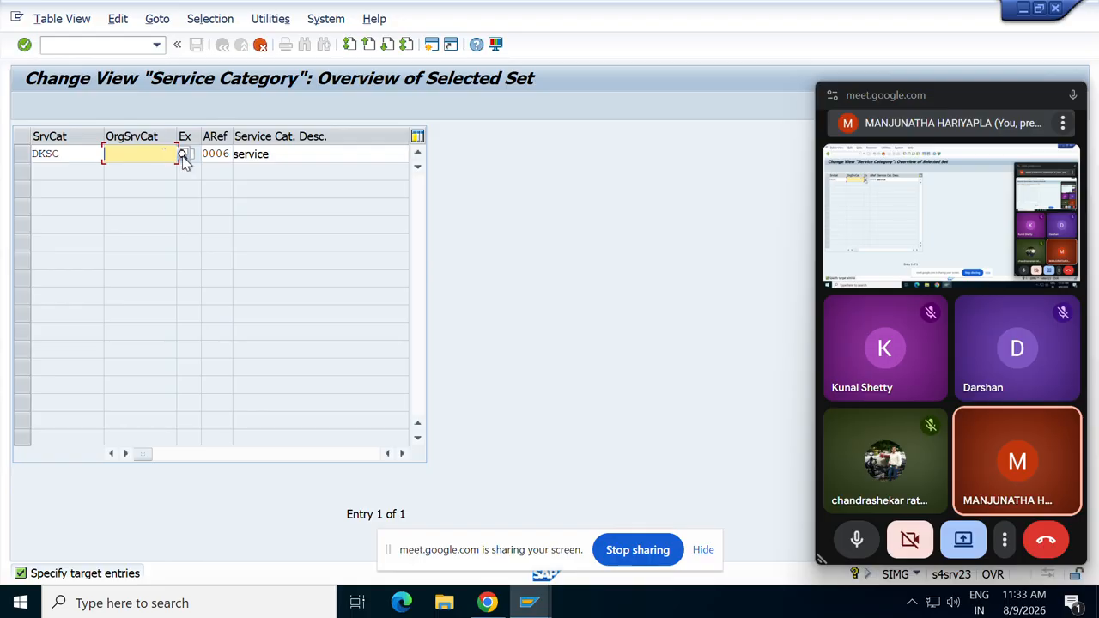
{"action": "left_click", "coordinate": [182, 156]}
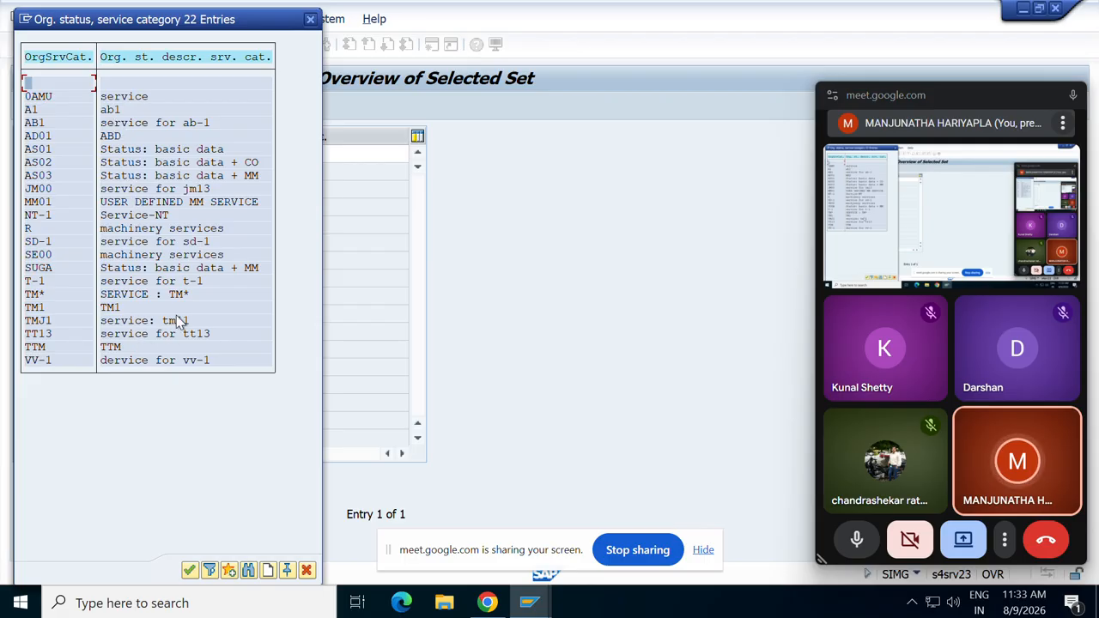
{"action": "double_click", "coordinate": [137, 98]}
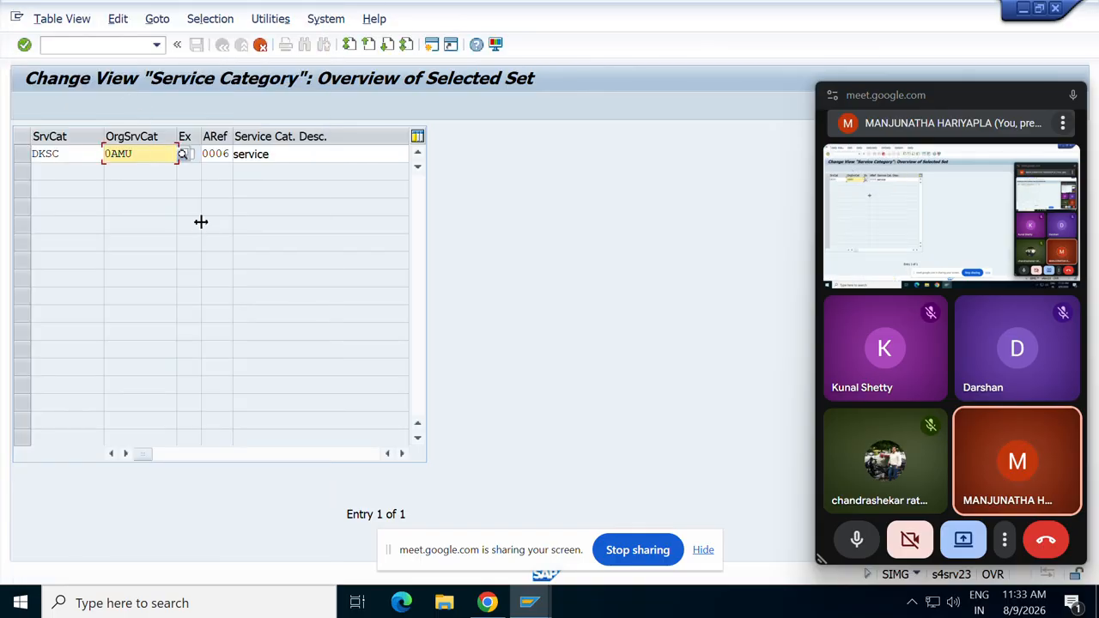
{"action": "key", "text": "Return"}
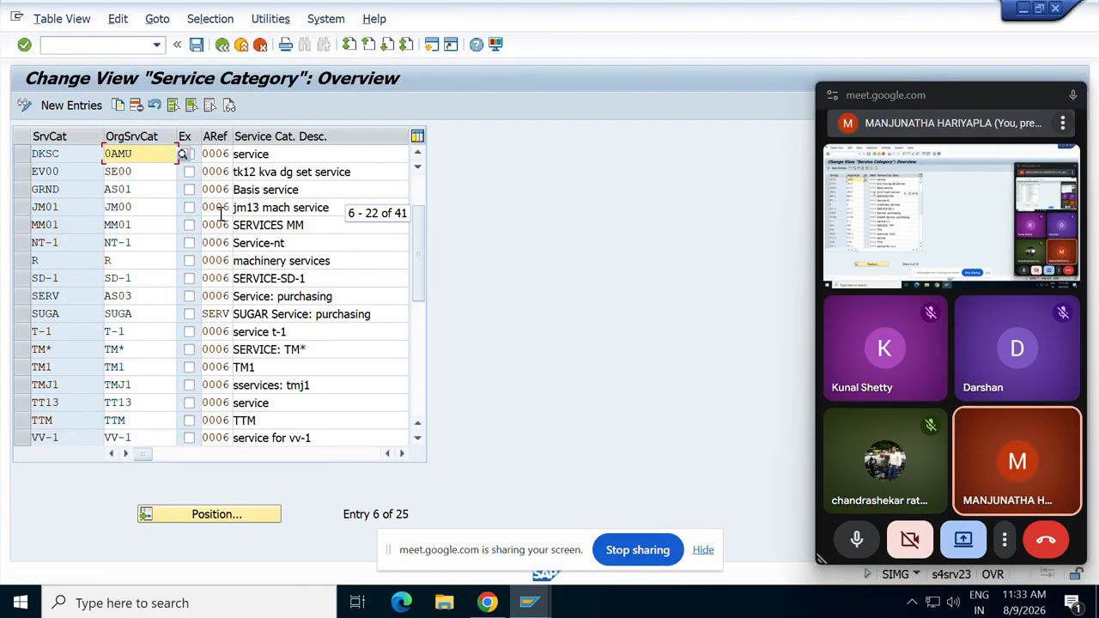
Describe DKSC as 'service test', save it under the customizing request, and return to the IMG.
{"action": "left_click", "coordinate": [290, 154]}
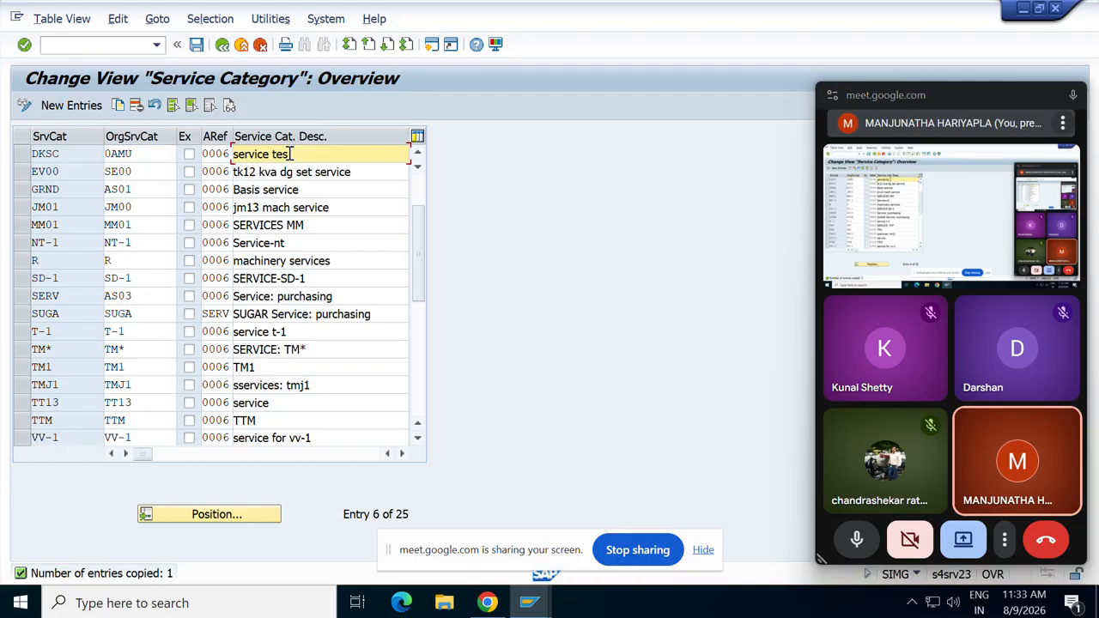
{"action": "type", "text": "test"}
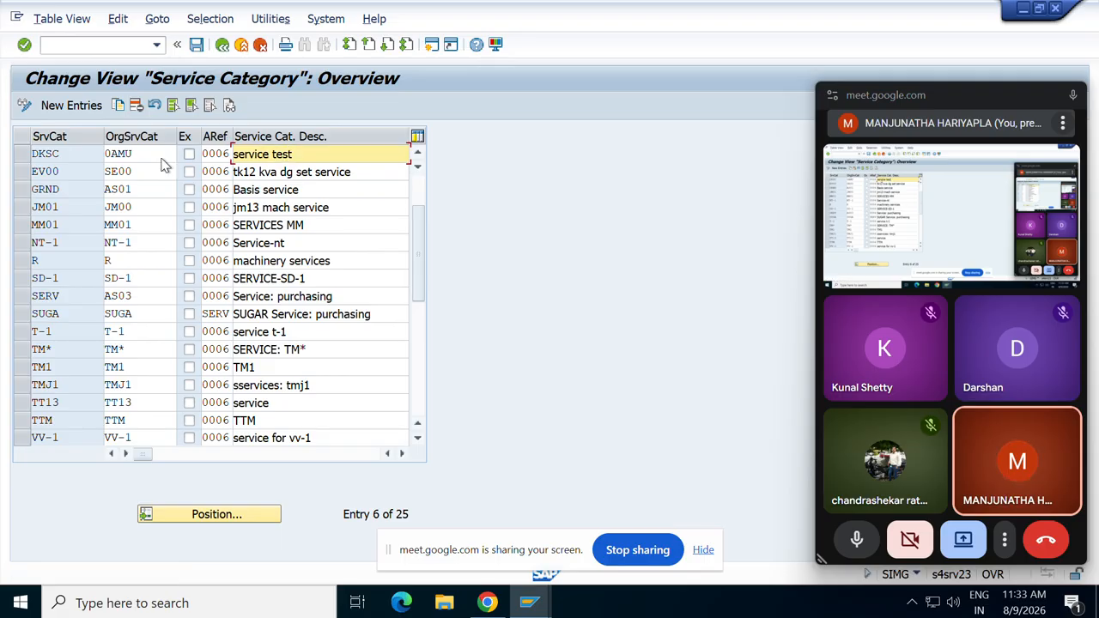
{"action": "left_click", "coordinate": [19, 160]}
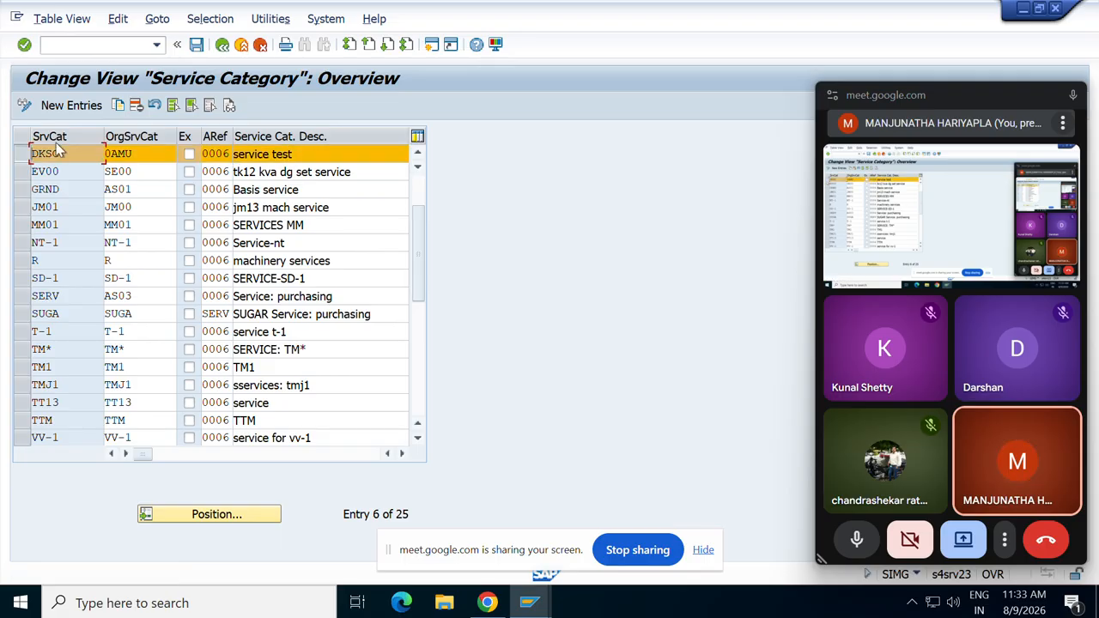
{"action": "left_click", "coordinate": [197, 45]}
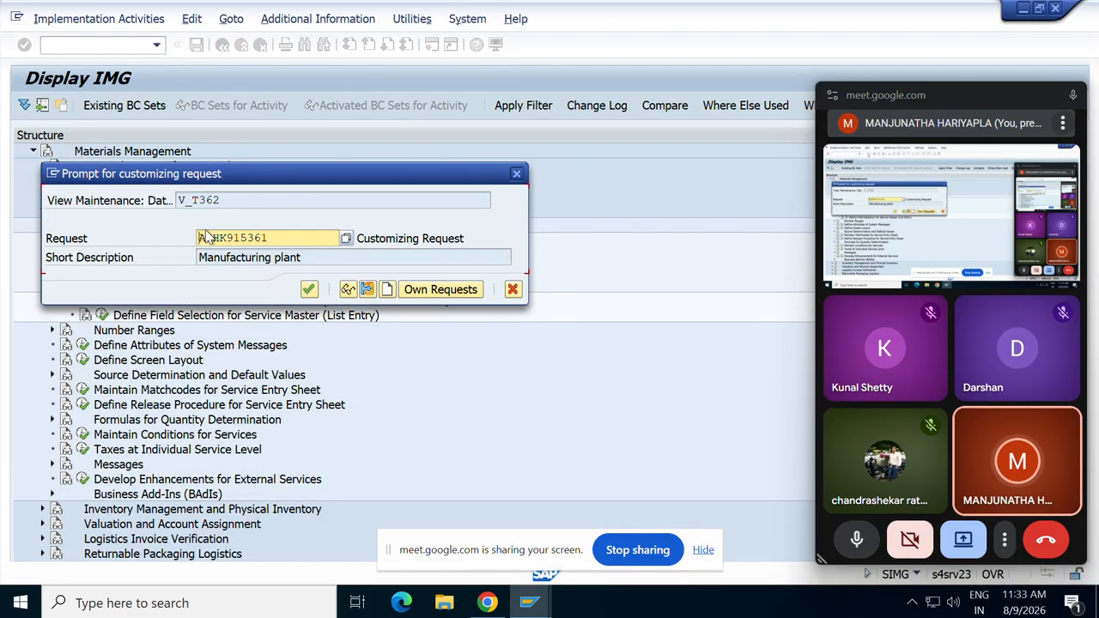
{"action": "left_click", "coordinate": [309, 290]}
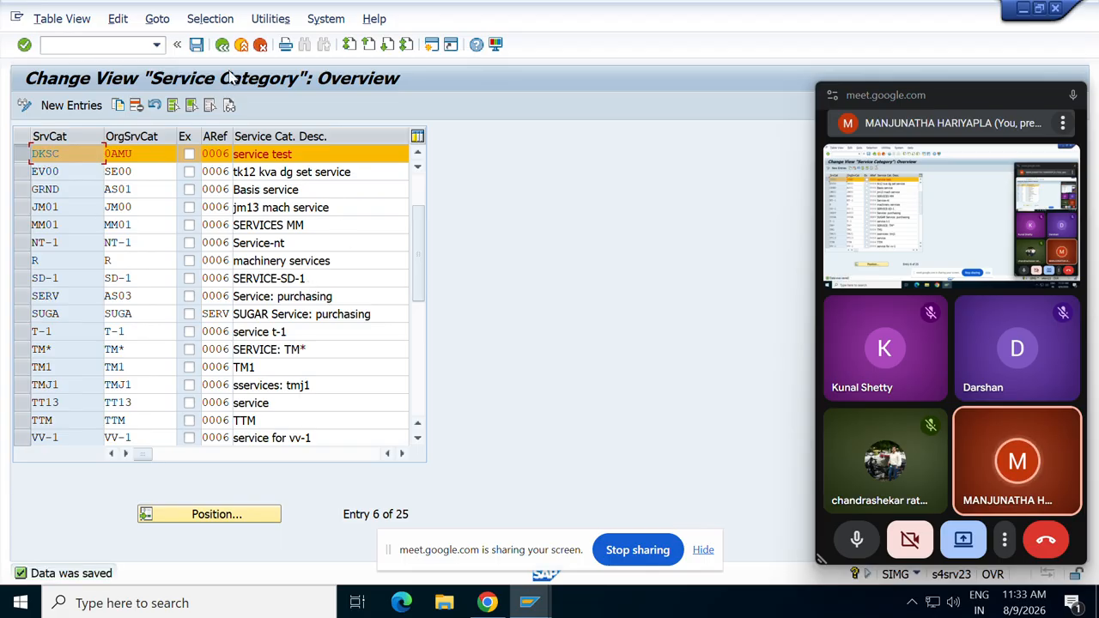
{"action": "left_click", "coordinate": [222, 45]}
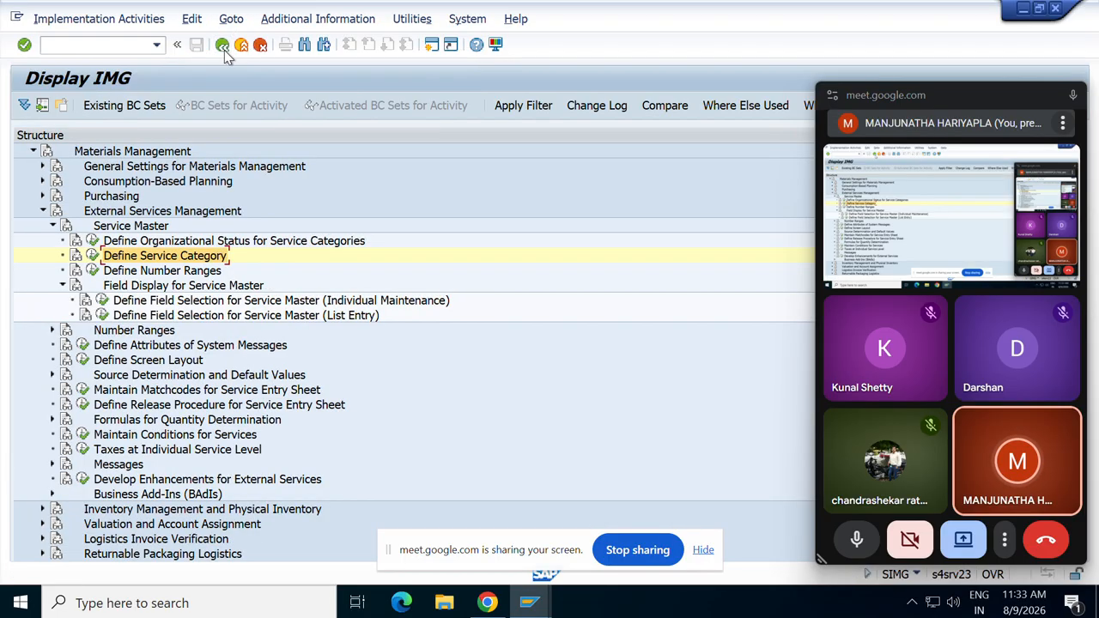
Open Define Number Ranges for LEISTUNG, review its intervals, then go back to the initial screen.
{"action": "left_click", "coordinate": [92, 271]}
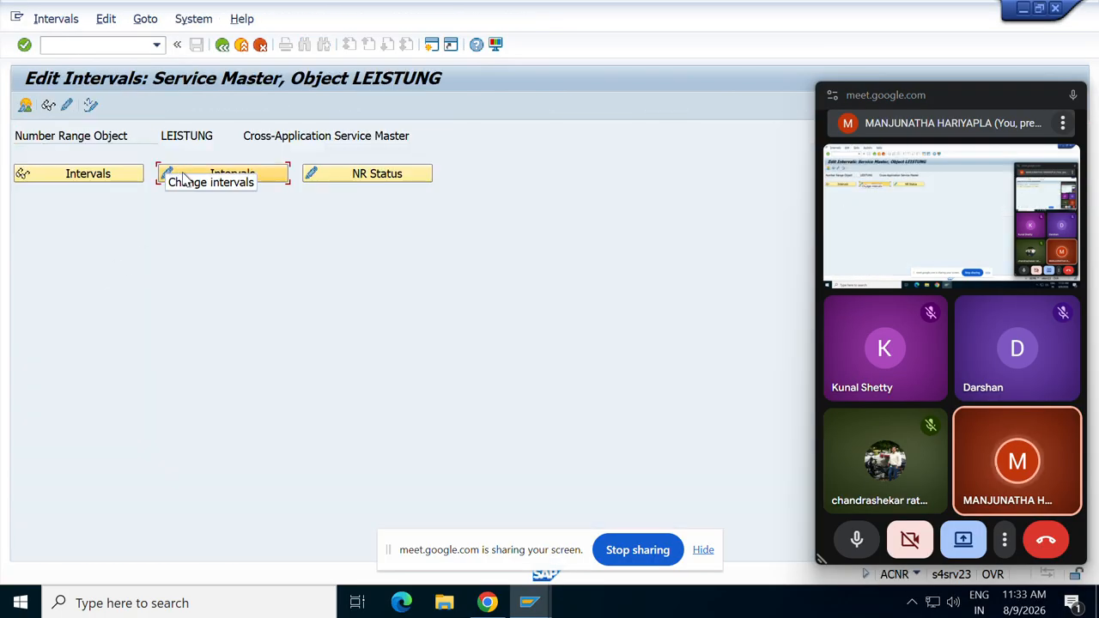
{"action": "left_click", "coordinate": [182, 173]}
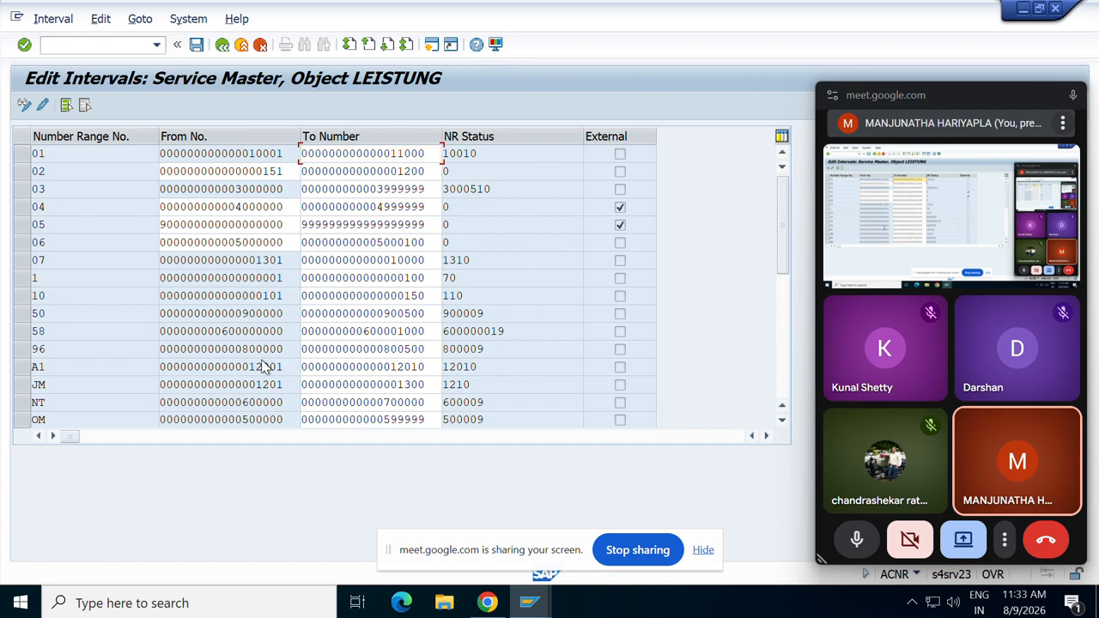
{"action": "scroll", "coordinate": [262, 361], "scroll_direction": "down", "scroll_amount": 6}
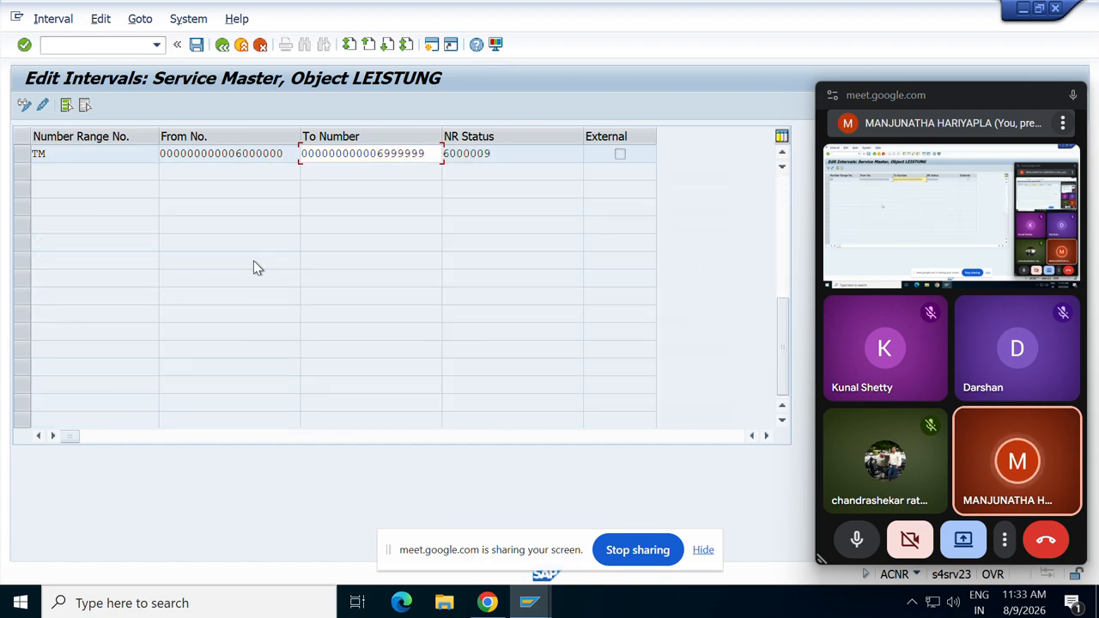
{"action": "scroll", "coordinate": [92, 151], "scroll_direction": "up", "scroll_amount": 5}
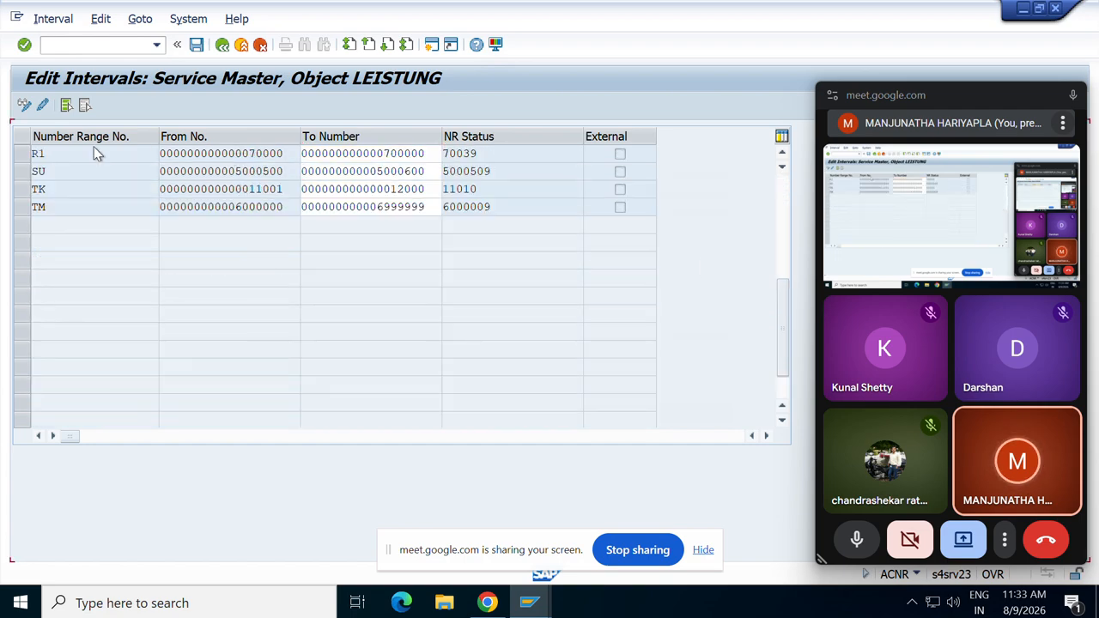
{"action": "left_click", "coordinate": [222, 44]}
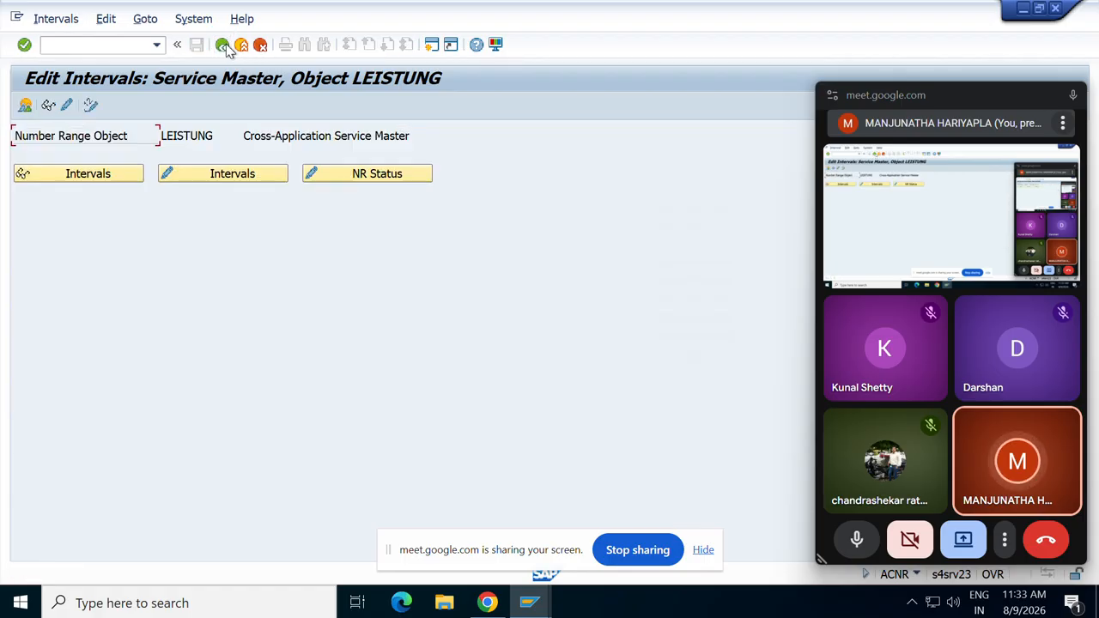
Open the service number range groups and view Activity 02's intervals 03 and 04.
{"action": "left_click", "coordinate": [68, 110]}
{"action": "left_click", "coordinate": [67, 107]}
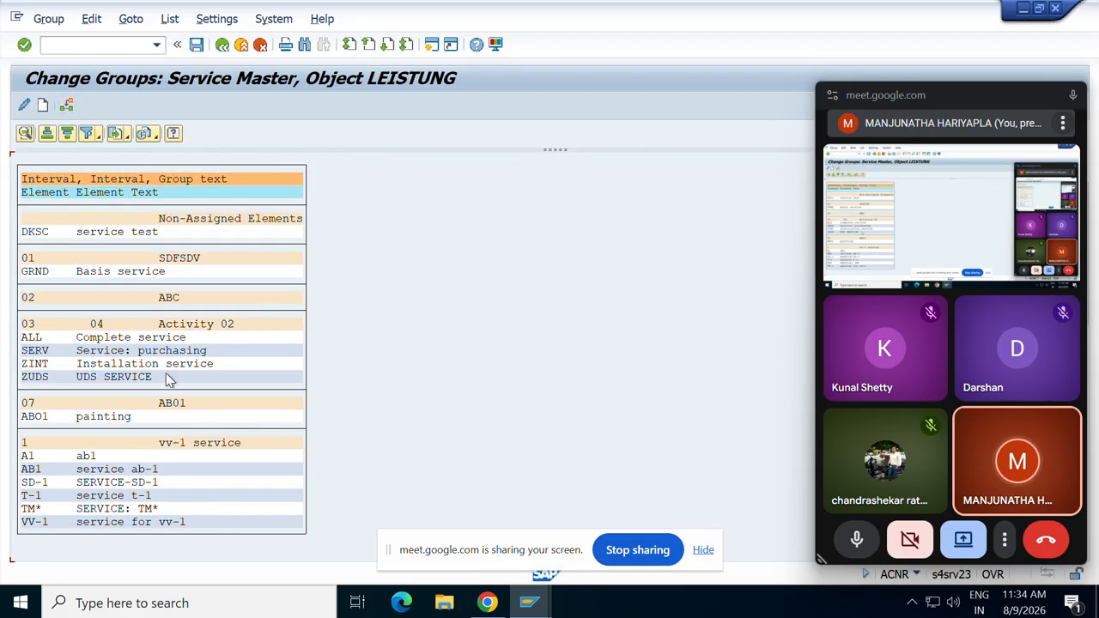
{"action": "double_click", "coordinate": [29, 326]}
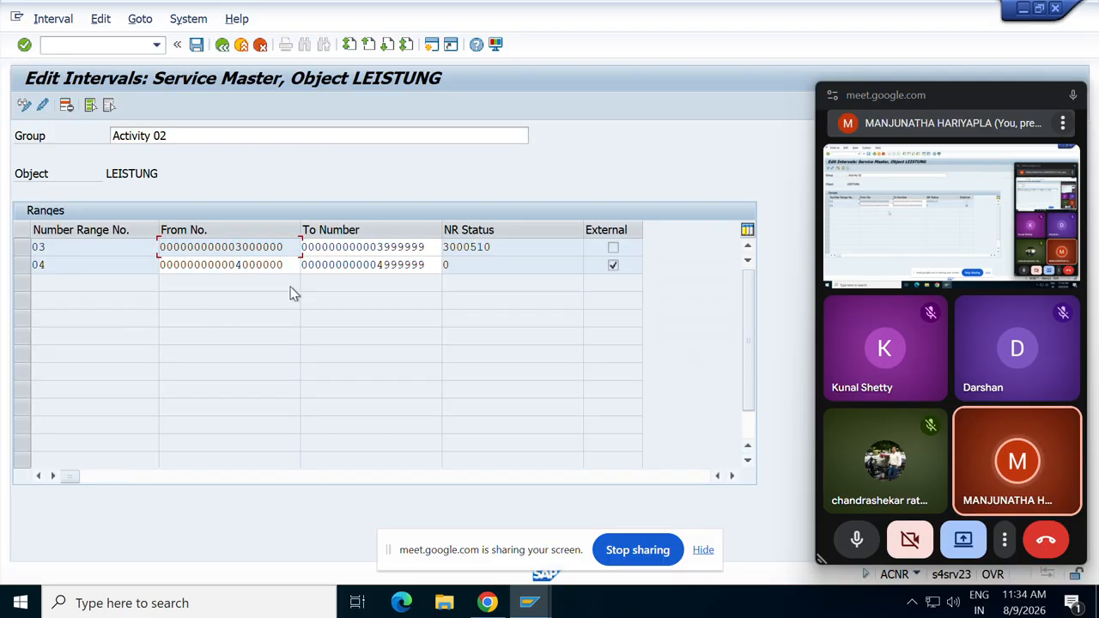
{"action": "double_click", "coordinate": [292, 269]}
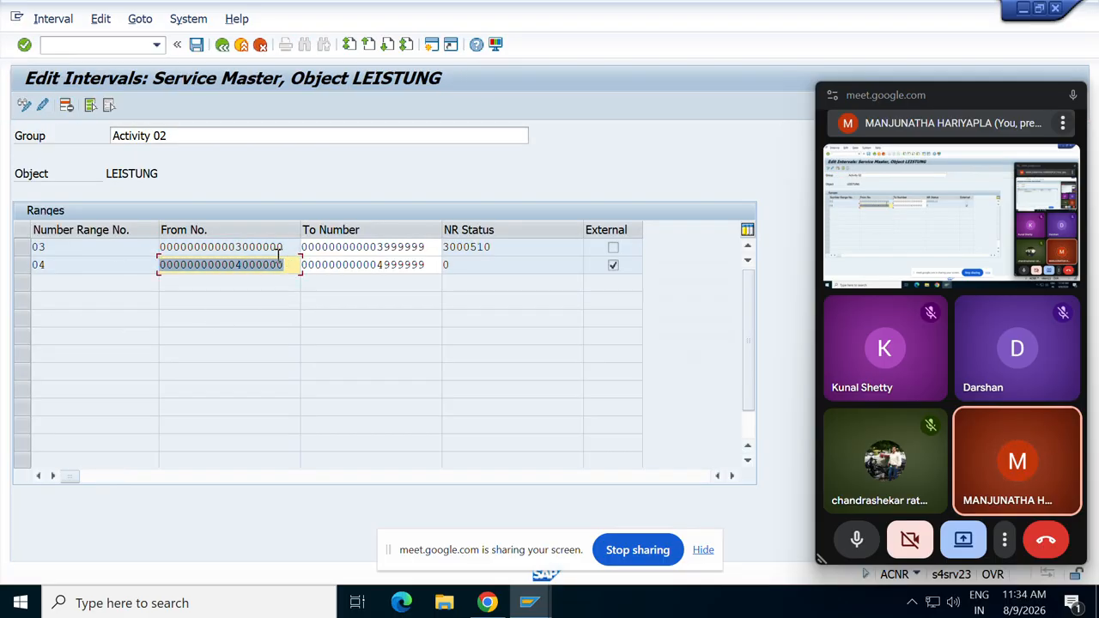
{"action": "double_click", "coordinate": [286, 247]}
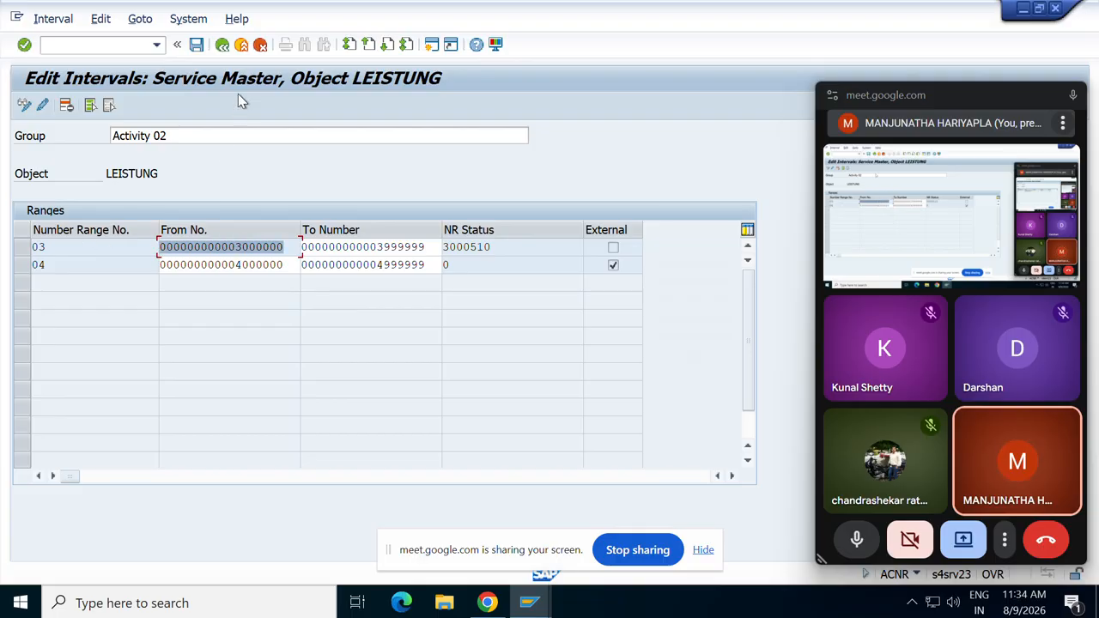
{"action": "left_click", "coordinate": [223, 45]}
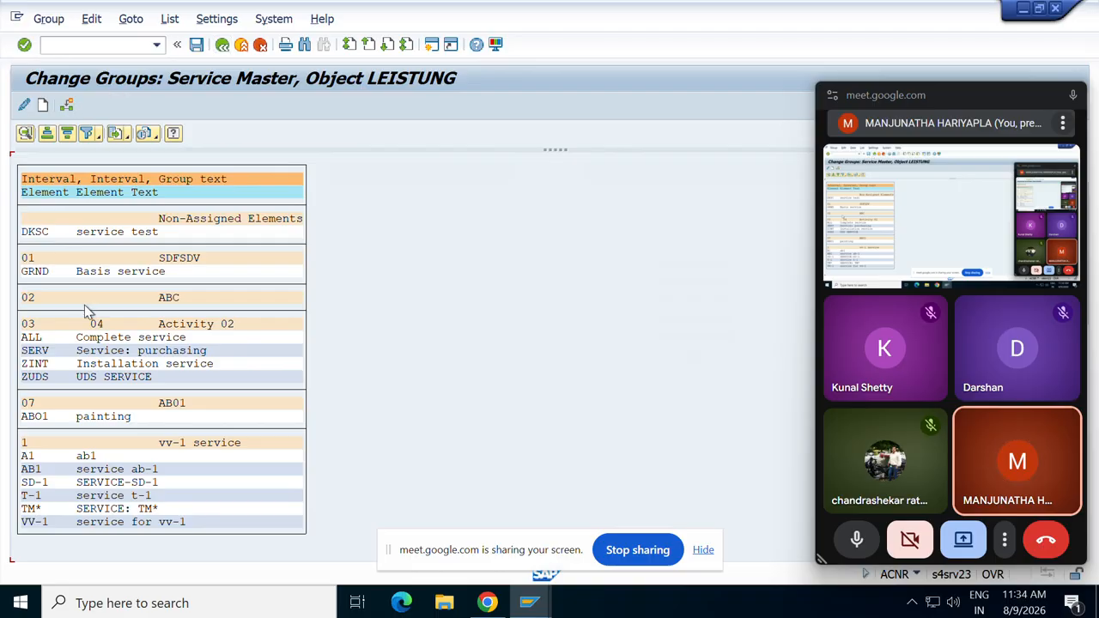
Reopen Activity 02's intervals and highlight range 03's start, end and current number.
{"action": "double_click", "coordinate": [31, 326]}
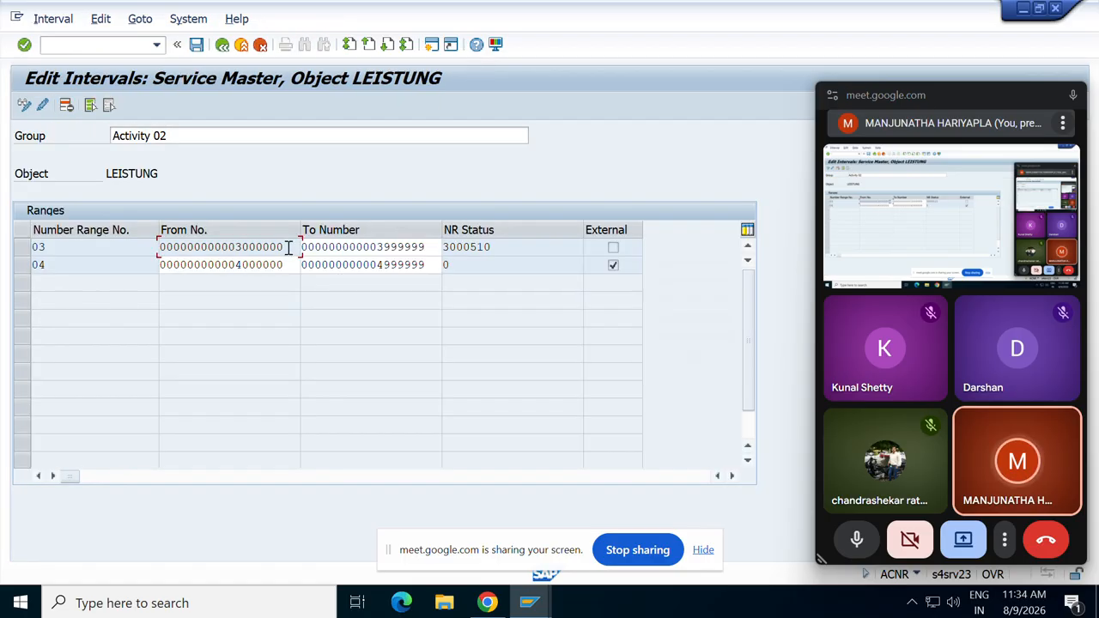
{"action": "left_click_drag", "start_coordinate": [289, 248], "coordinate": [194, 249]}
{"action": "left_click_drag", "start_coordinate": [426, 249], "coordinate": [274, 235]}
{"action": "left_click_drag", "start_coordinate": [503, 249], "coordinate": [385, 249]}
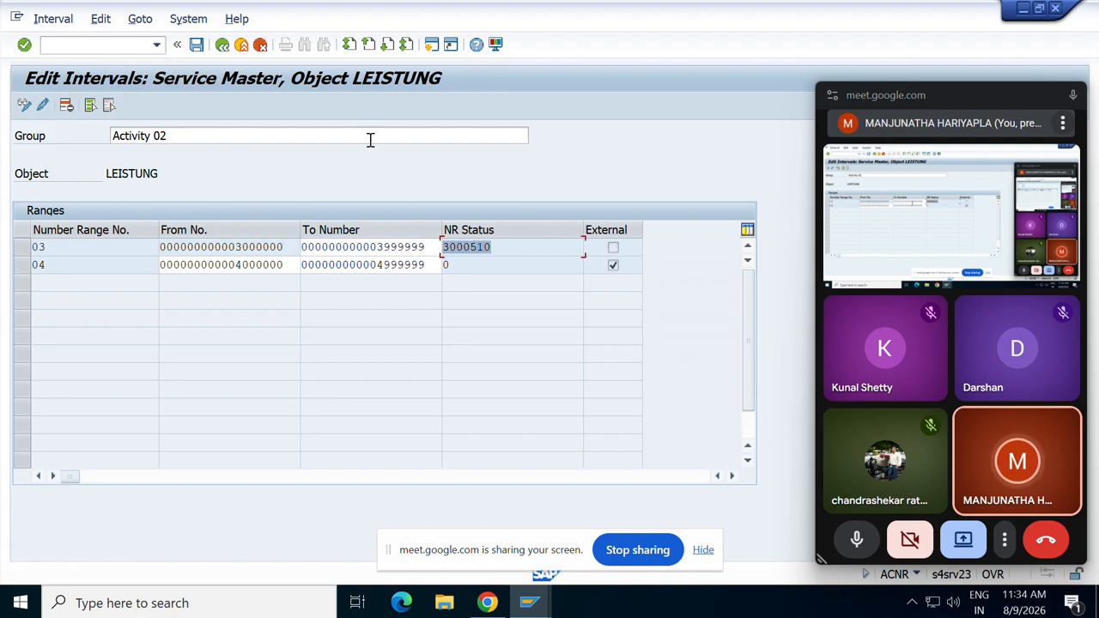
In a second session, run AC03 and start a blank new service master record.
{"action": "left_click", "coordinate": [432, 44]}
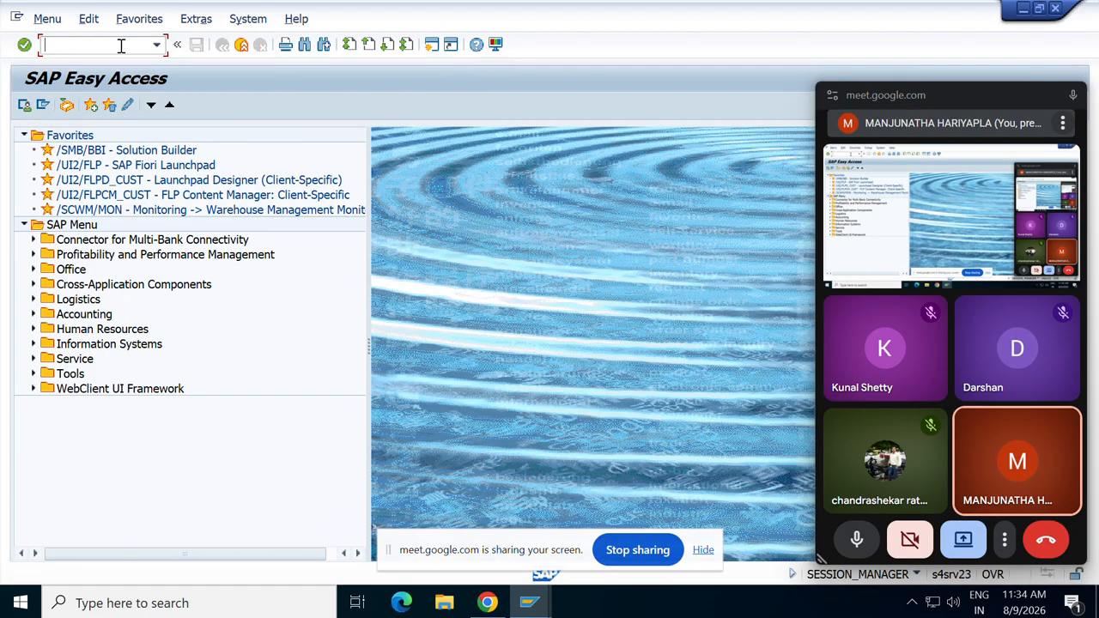
{"action": "type", "text": "ac03"}
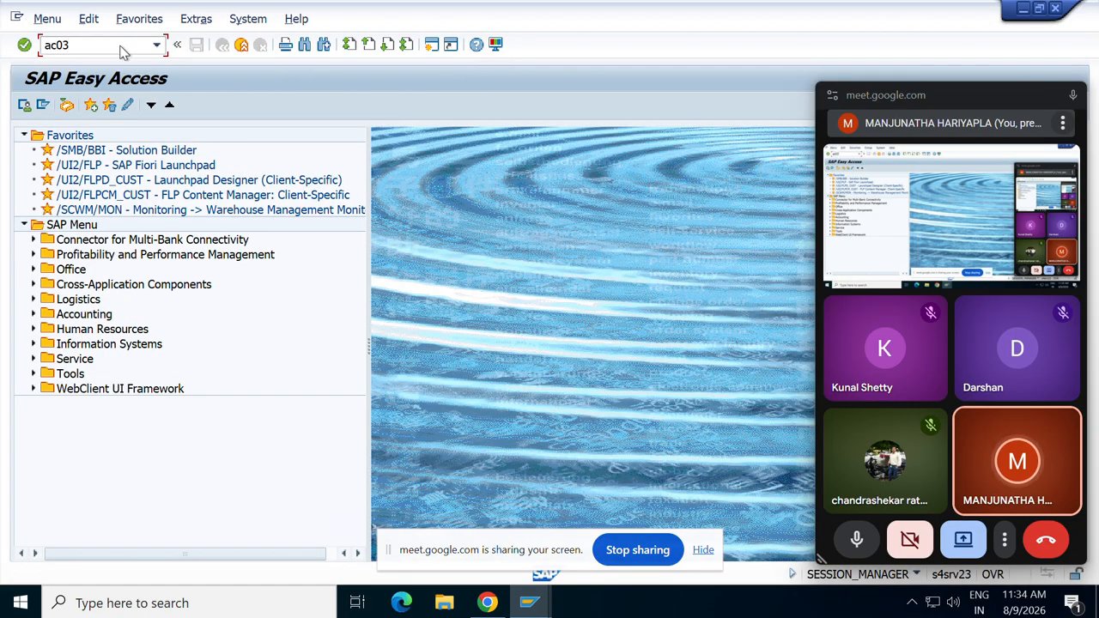
{"action": "key", "text": "Return"}
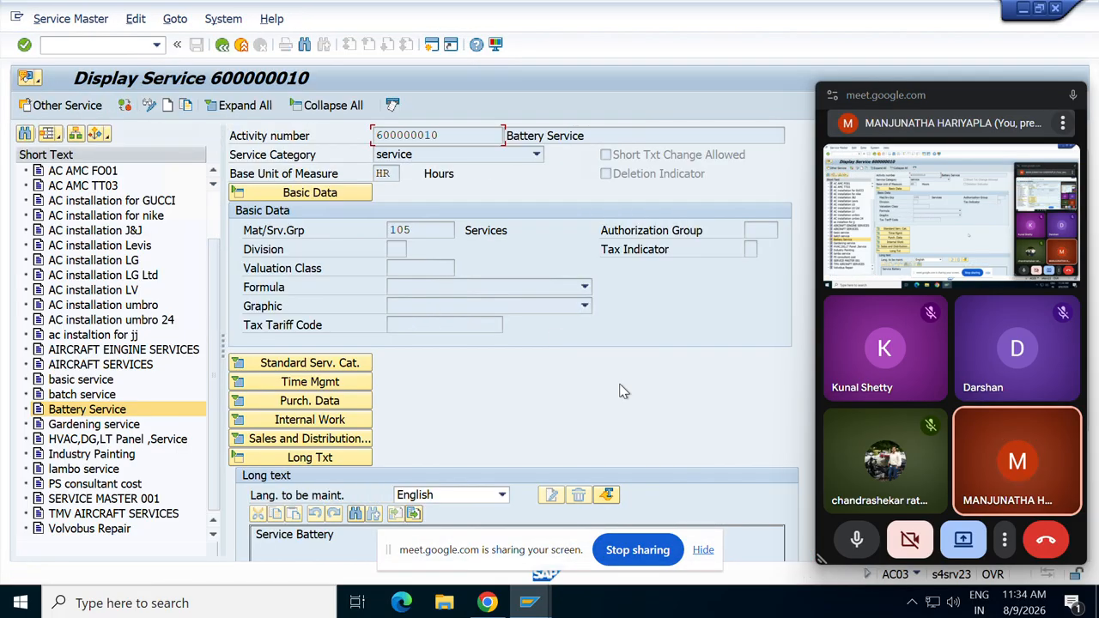
{"action": "left_click", "coordinate": [858, 555]}
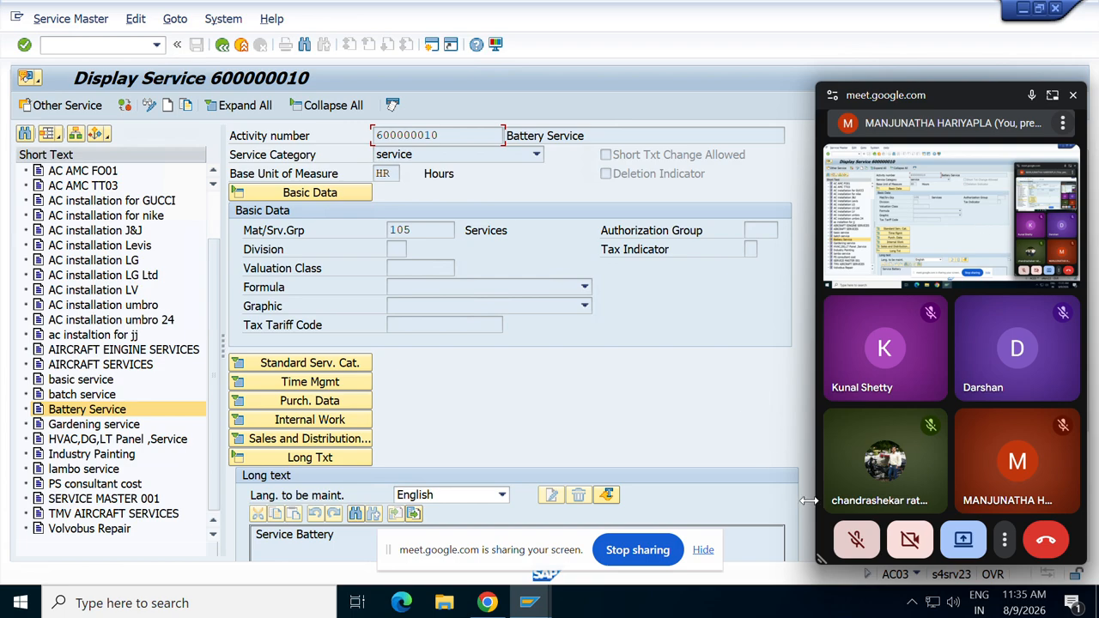
{"action": "left_click", "coordinate": [856, 539]}
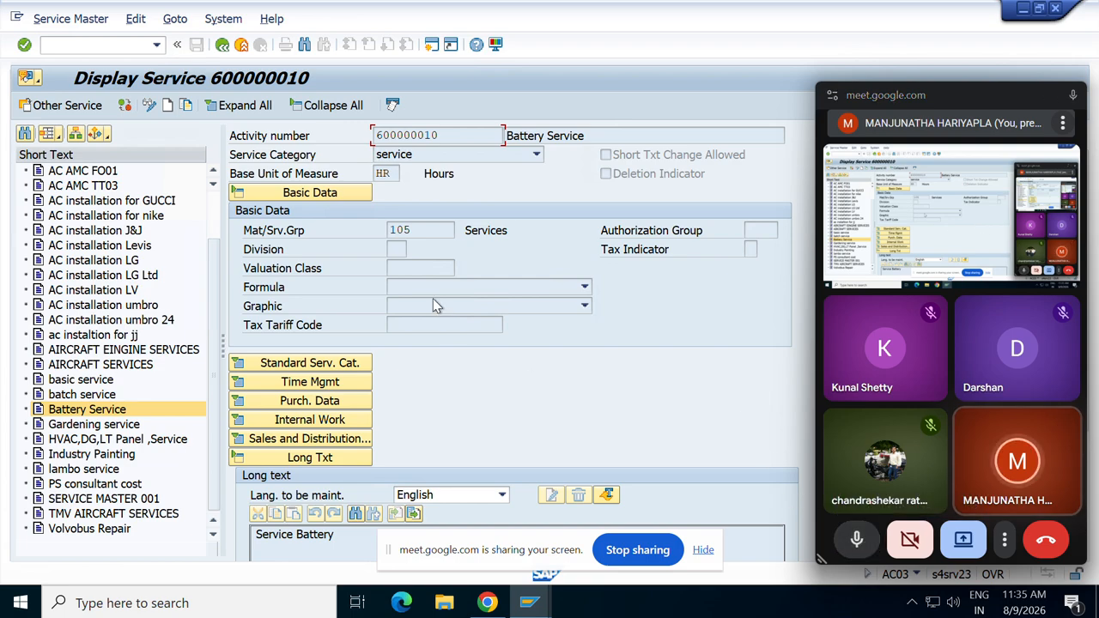
{"action": "left_click", "coordinate": [170, 110]}
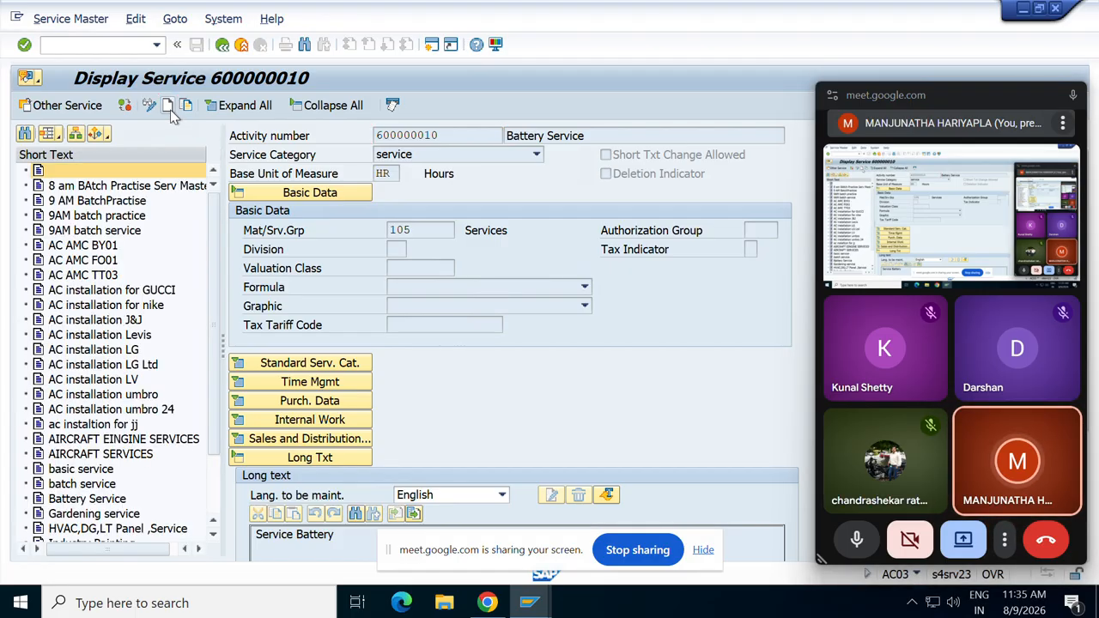
Choose Basis service as the service category and enter base unit hr.
{"action": "left_click", "coordinate": [536, 156]}
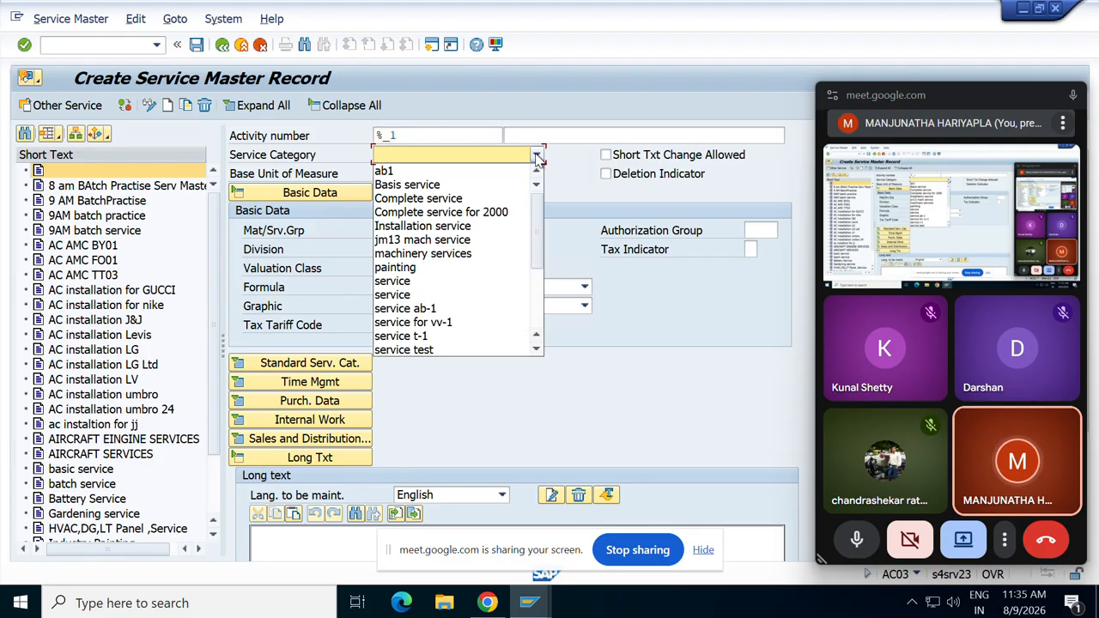
{"action": "key", "text": "Down"}
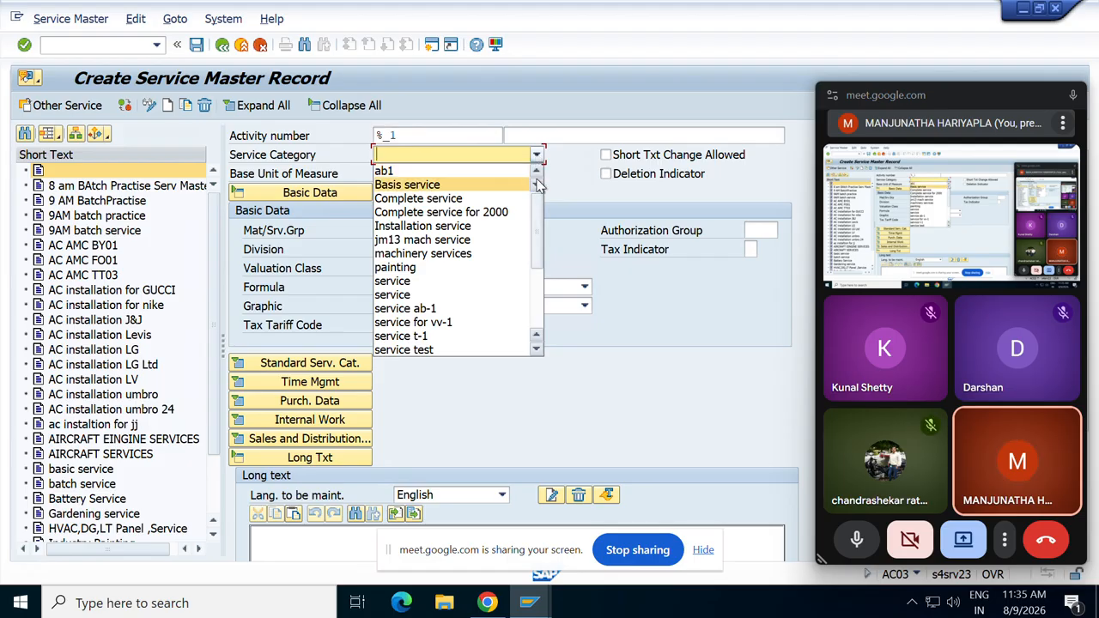
{"action": "left_click_drag", "start_coordinate": [541, 254], "coordinate": [544, 320]}
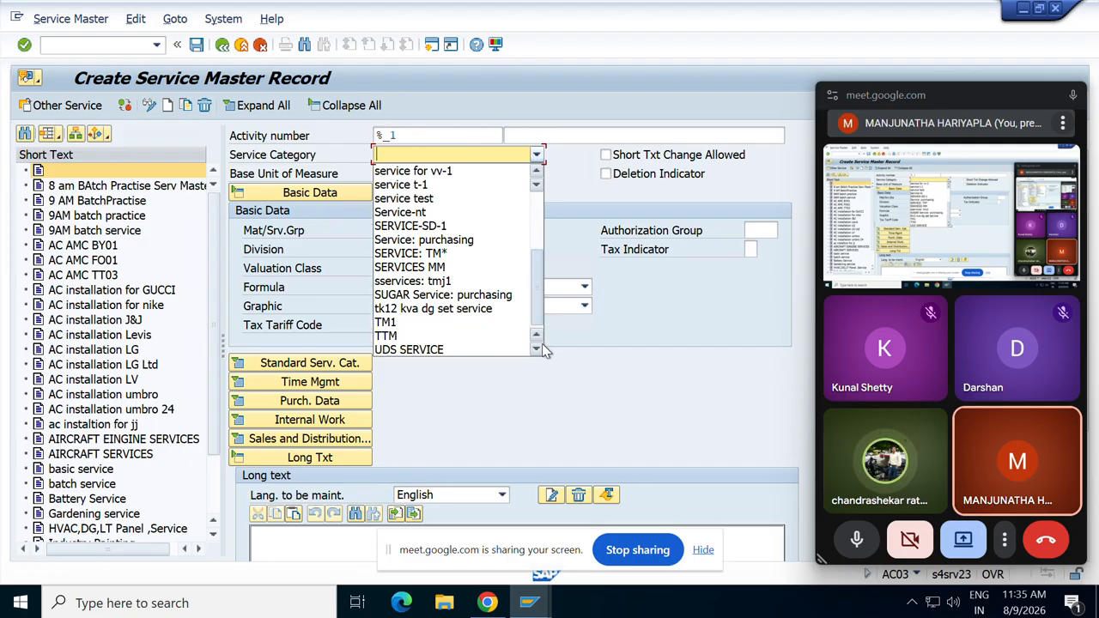
{"action": "scroll", "coordinate": [530, 241], "scroll_direction": "up", "scroll_amount": 4}
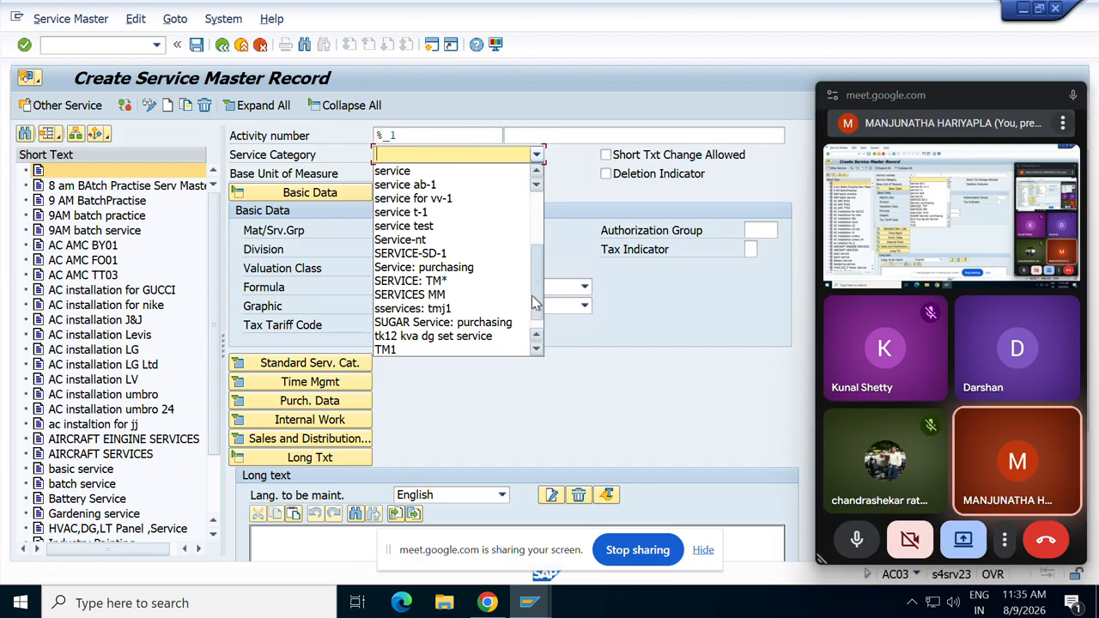
{"action": "key", "text": "Return"}
{"action": "key", "text": "Return"}
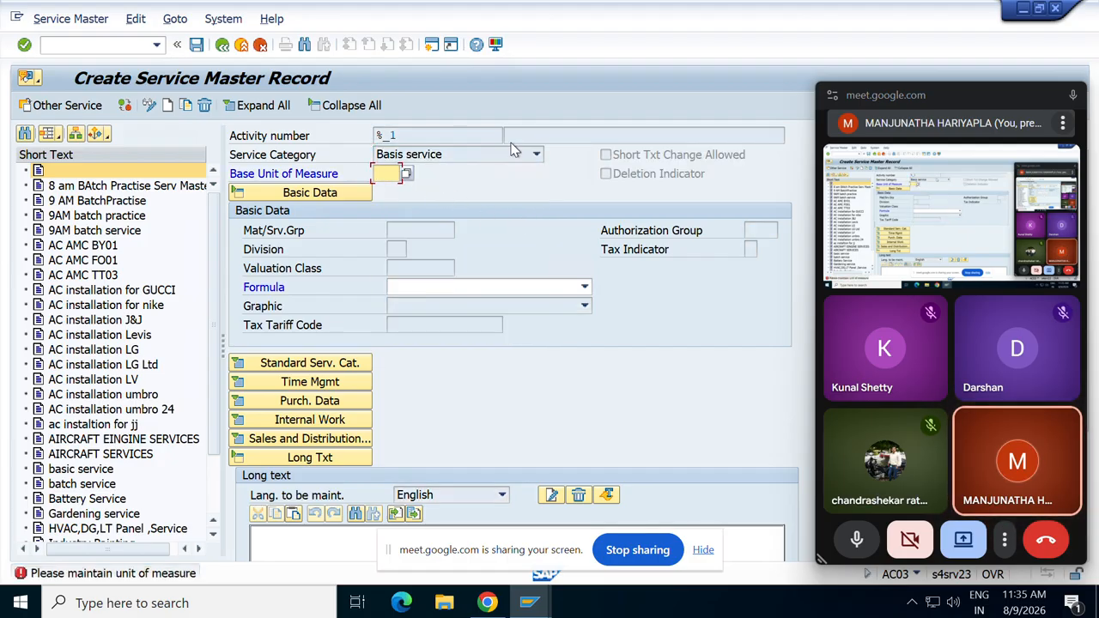
{"action": "type", "text": "hr"}
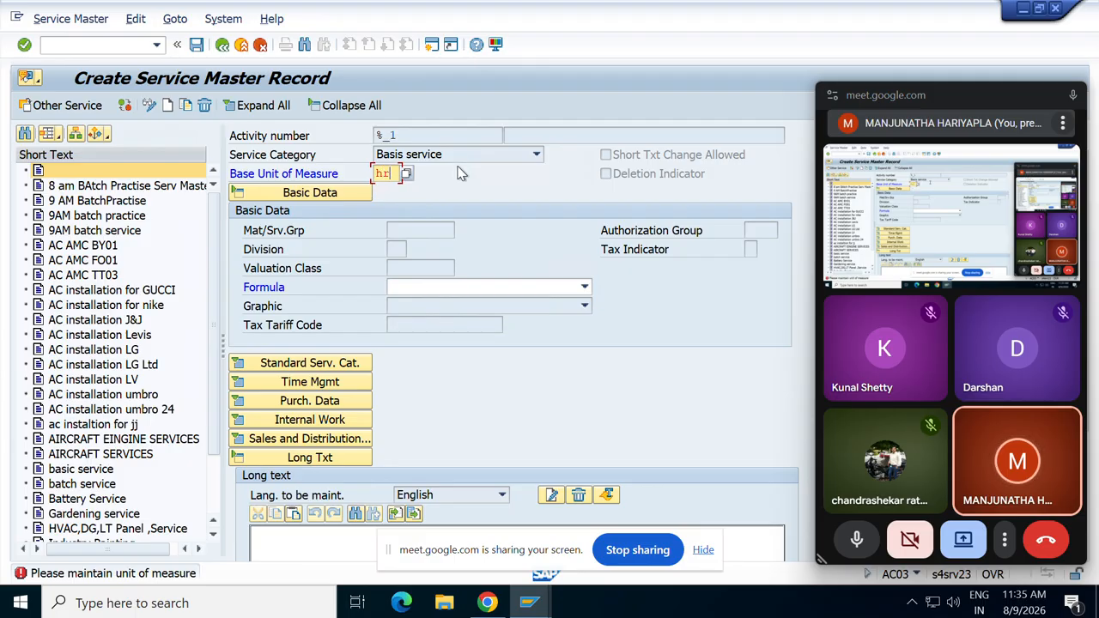
{"action": "key", "text": "Return"}
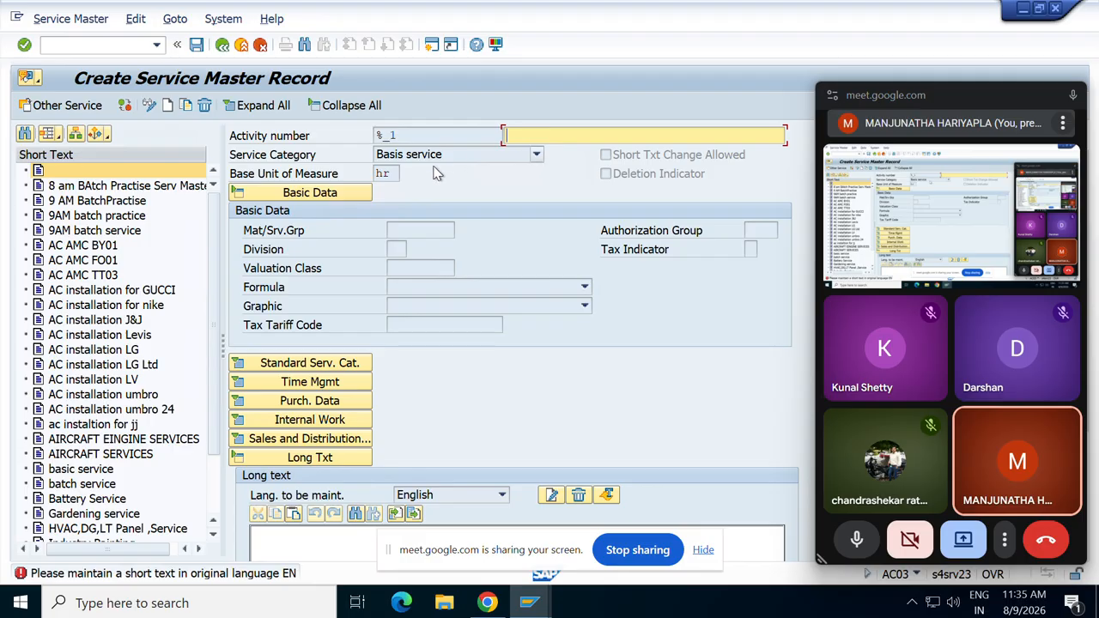
Return to the number range groups and inspect group 03's ALL and SERV elements.
{"action": "left_click", "coordinate": [531, 604]}
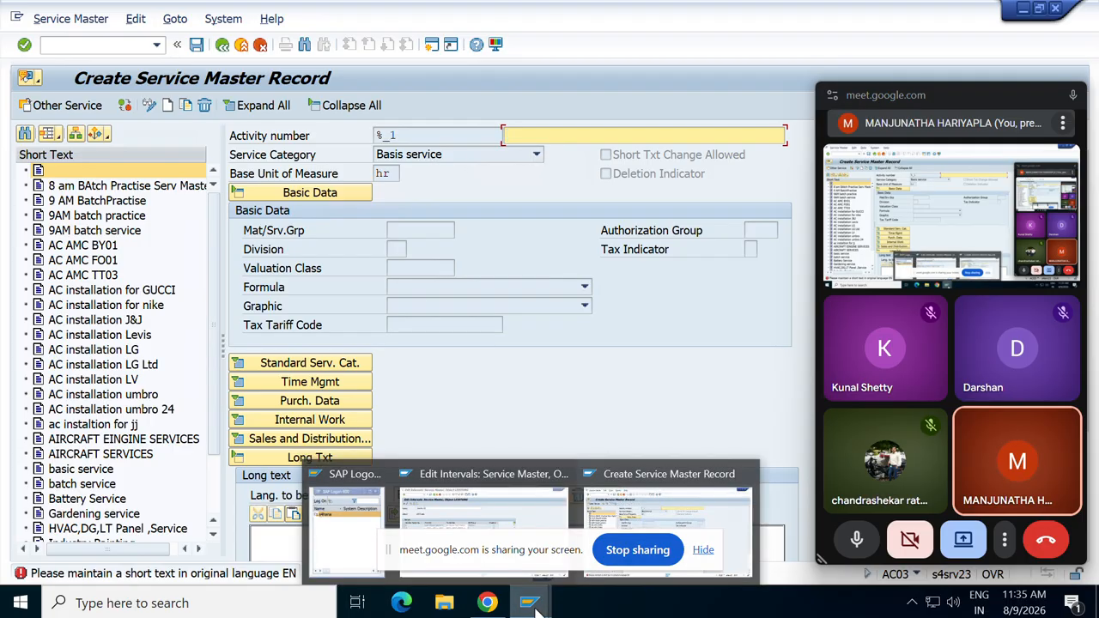
{"action": "left_click", "coordinate": [476, 521]}
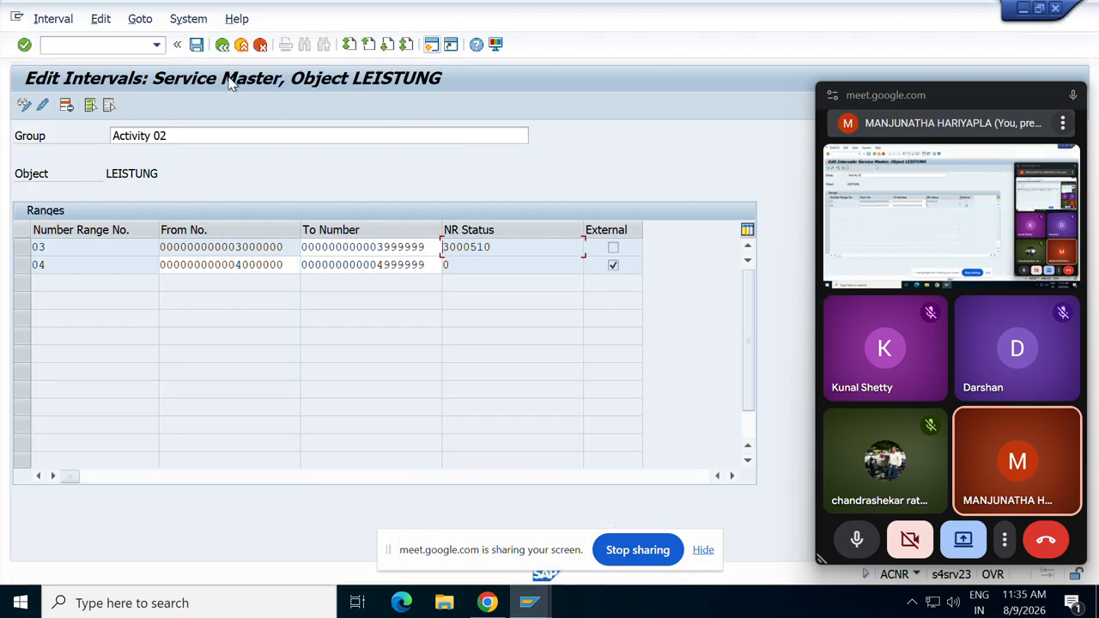
{"action": "left_click", "coordinate": [223, 45]}
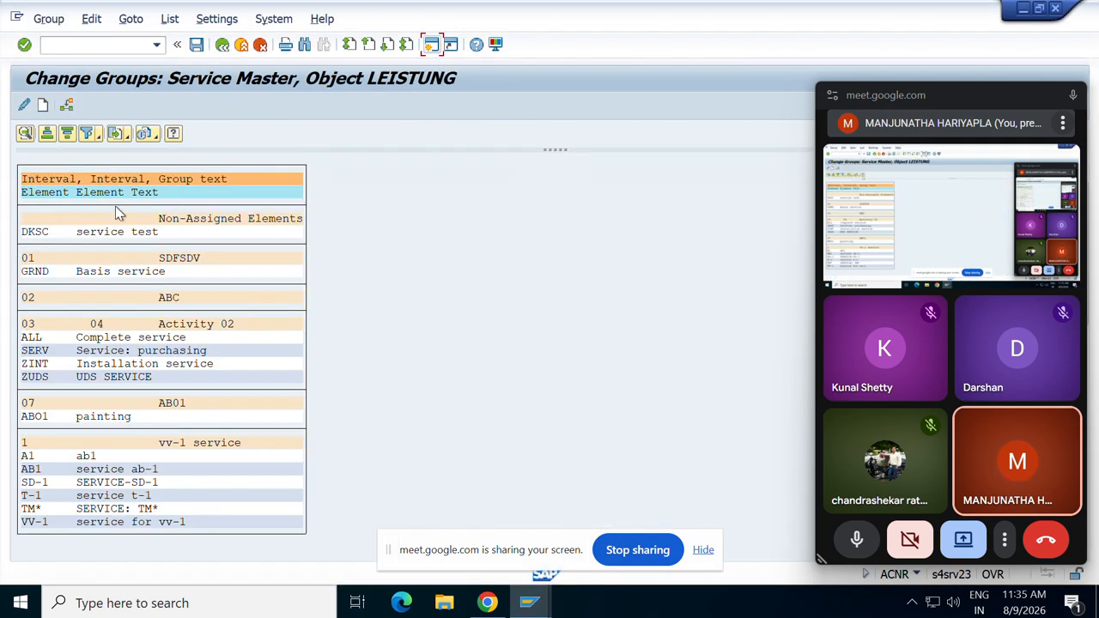
{"action": "left_click", "coordinate": [32, 339]}
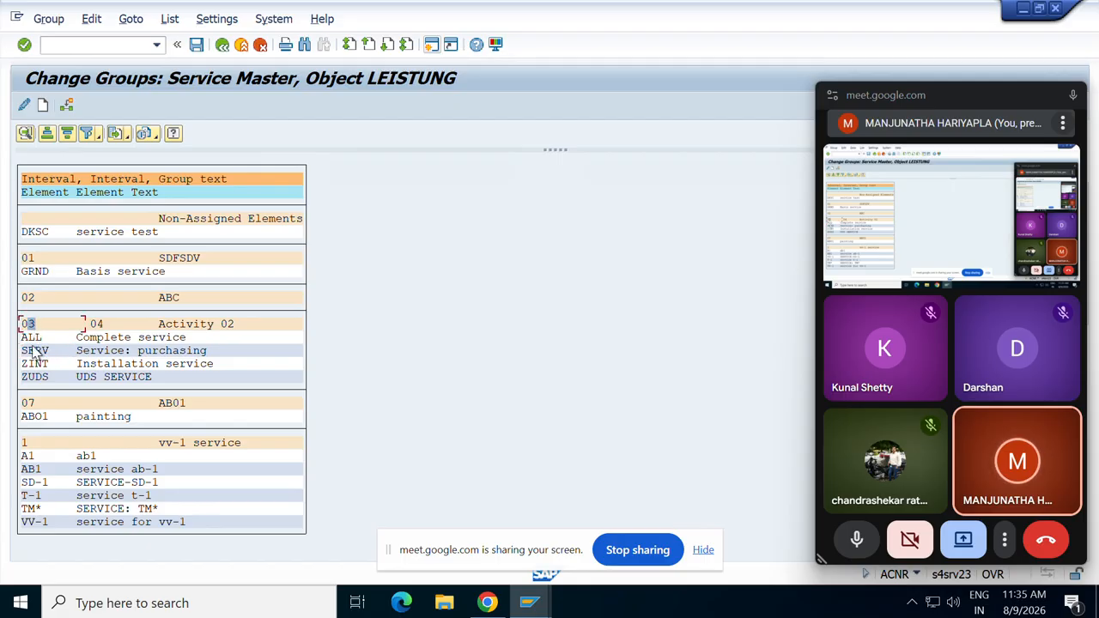
{"action": "left_click", "coordinate": [36, 351]}
{"action": "left_click", "coordinate": [28, 324]}
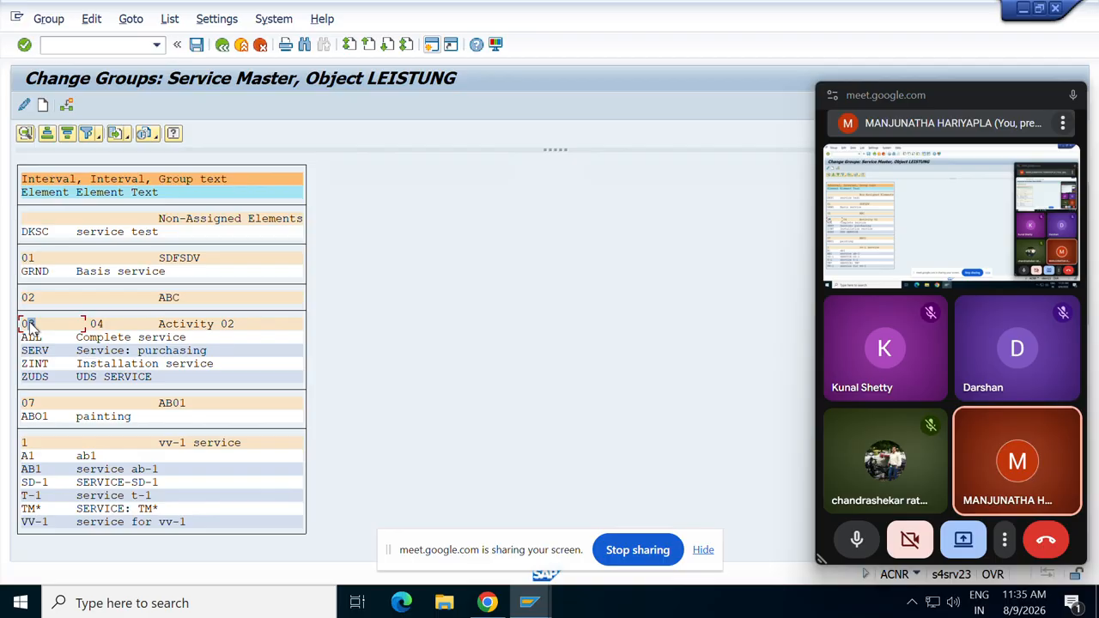
Back in the service creation window, enter short text 'test' and start a second service %_2.
{"action": "mouse_move", "coordinate": [531, 604]}
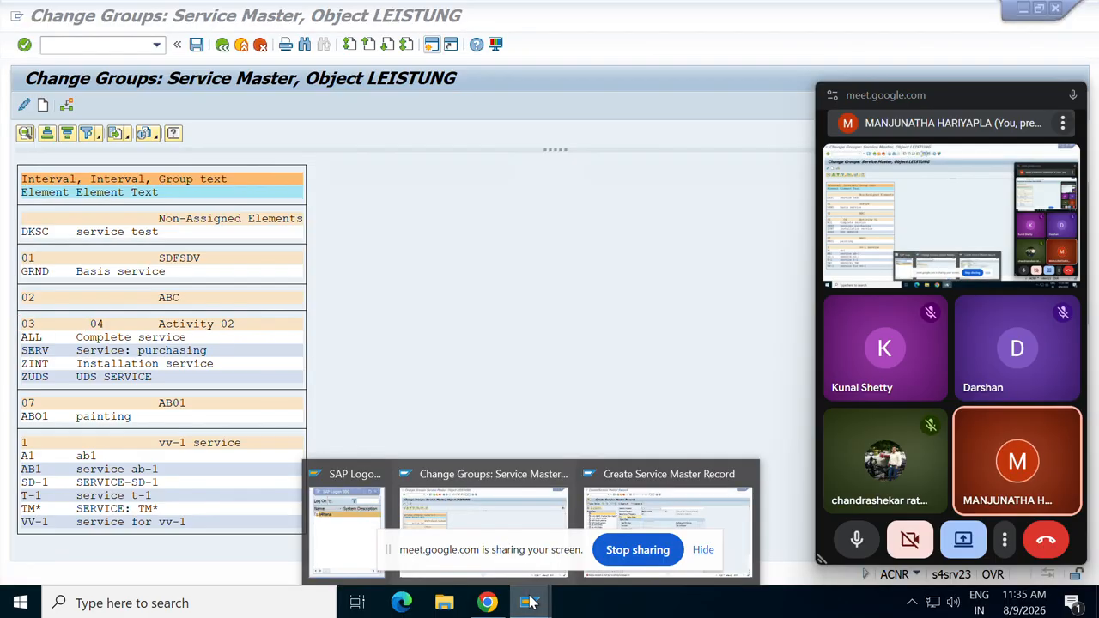
{"action": "left_click", "coordinate": [591, 514]}
{"action": "left_click", "coordinate": [592, 513]}
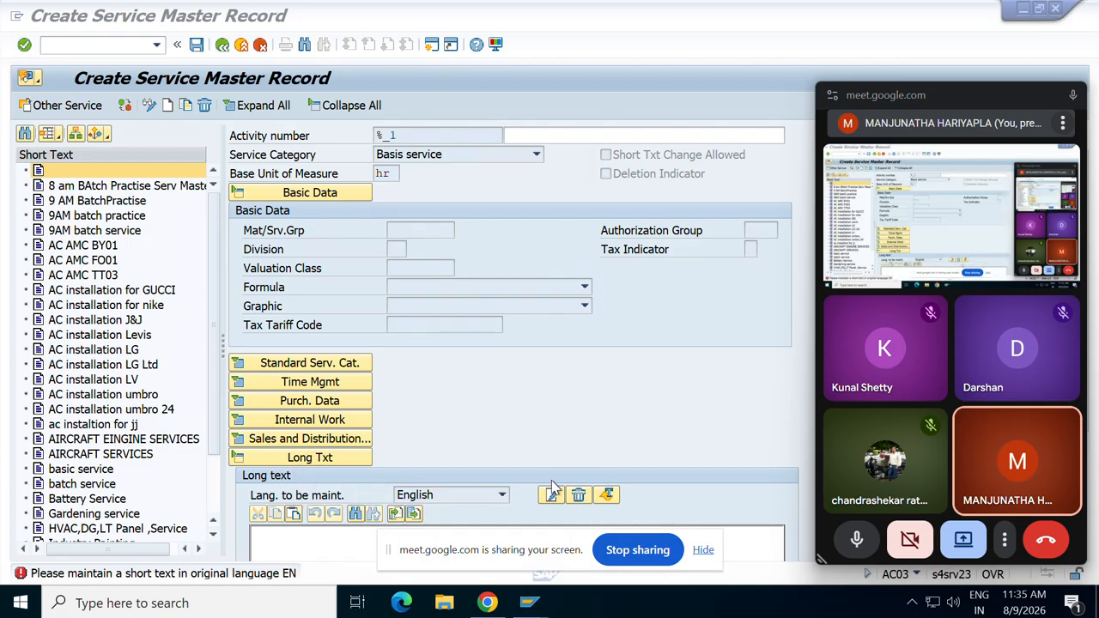
{"action": "left_click", "coordinate": [128, 43]}
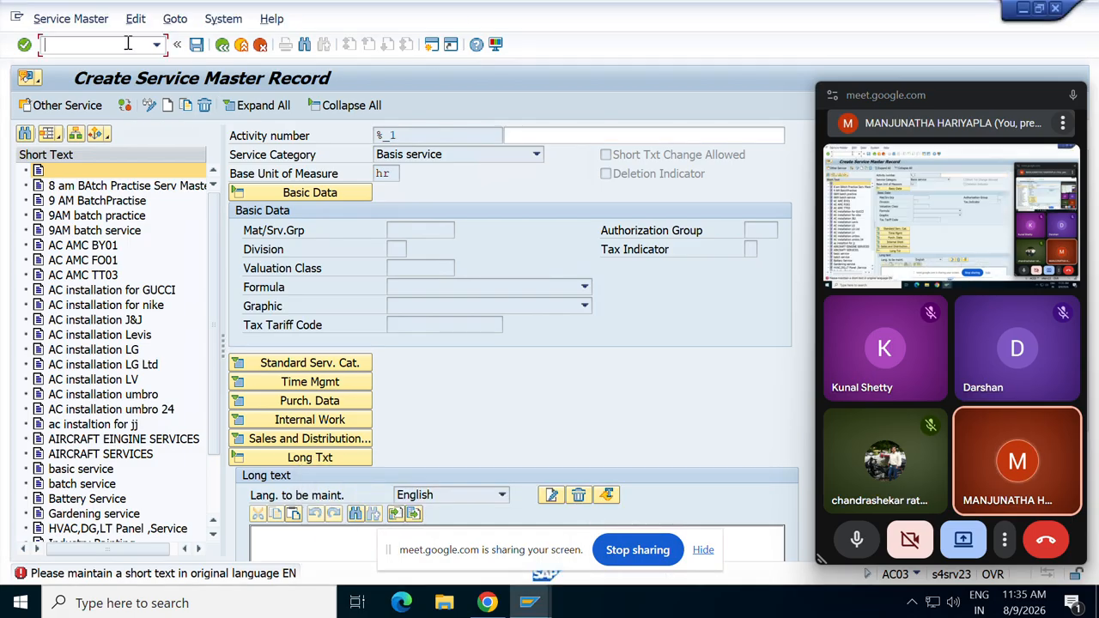
{"action": "left_click", "coordinate": [166, 104]}
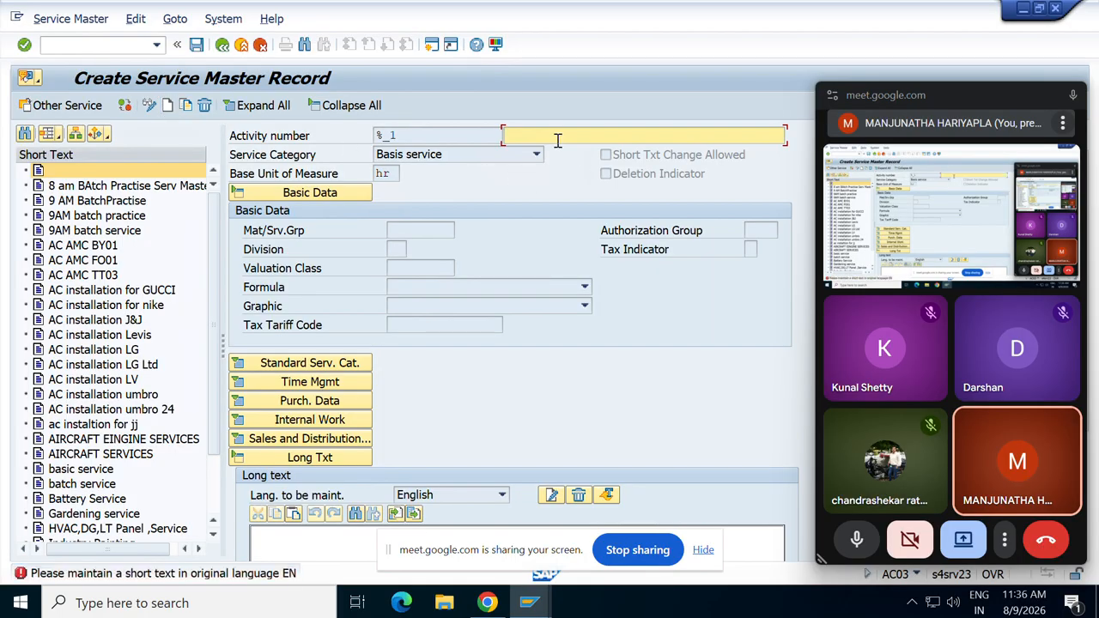
{"action": "type", "text": "test"}
{"action": "key", "text": "Return"}
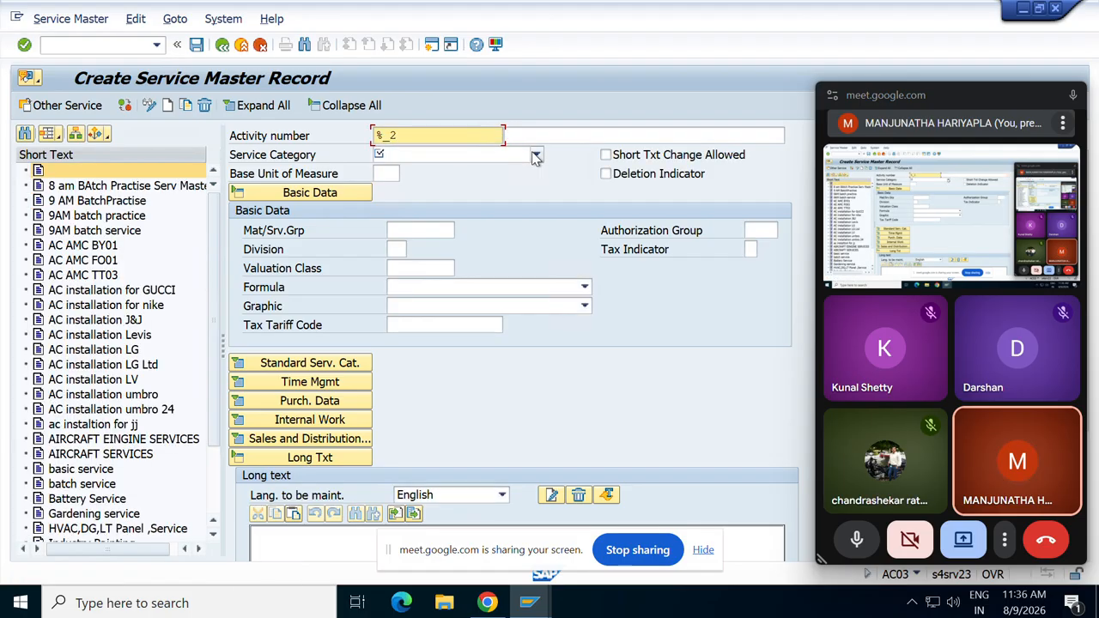
Set service category Service: purchasing, base unit hr, and short text 'amc SERVICE'.
{"action": "left_click", "coordinate": [537, 136]}
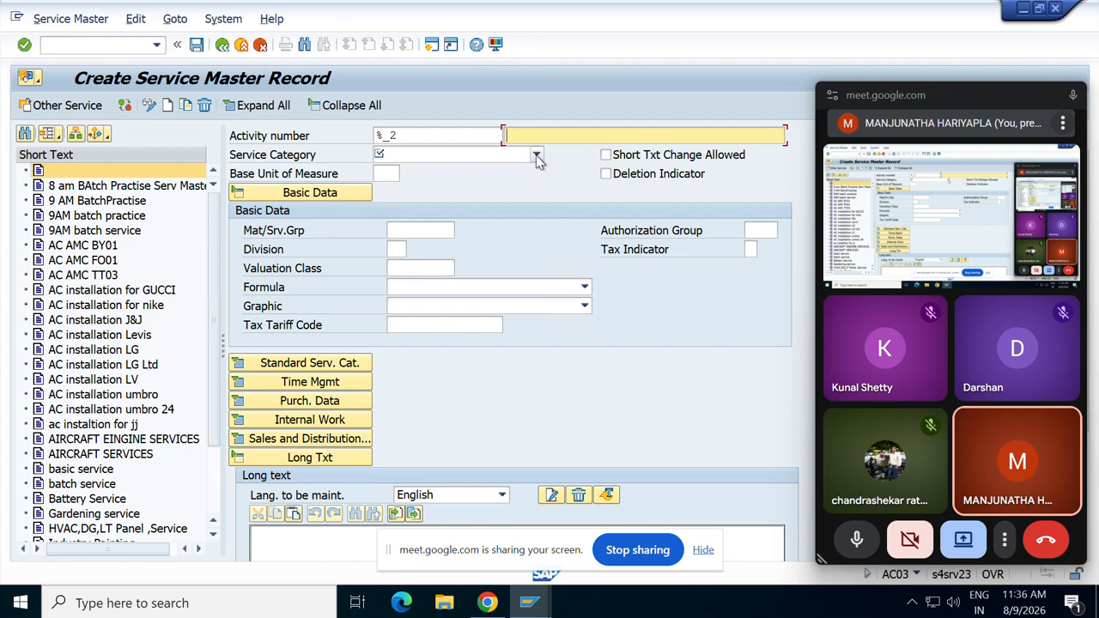
{"action": "left_click", "coordinate": [535, 157]}
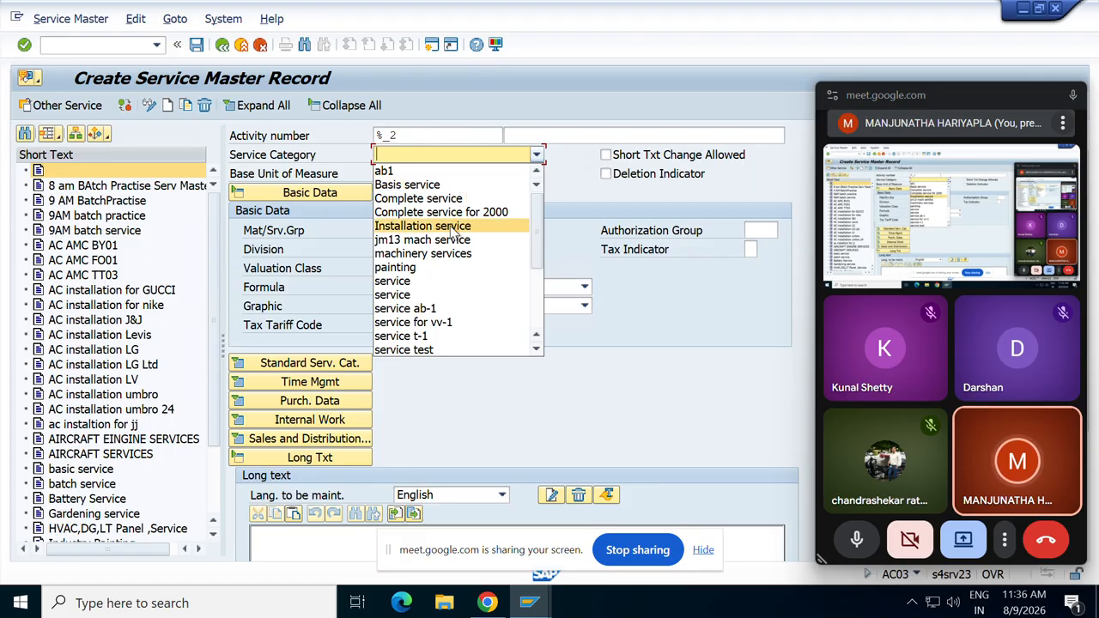
{"action": "scroll", "coordinate": [452, 232], "scroll_direction": "down", "scroll_amount": 1}
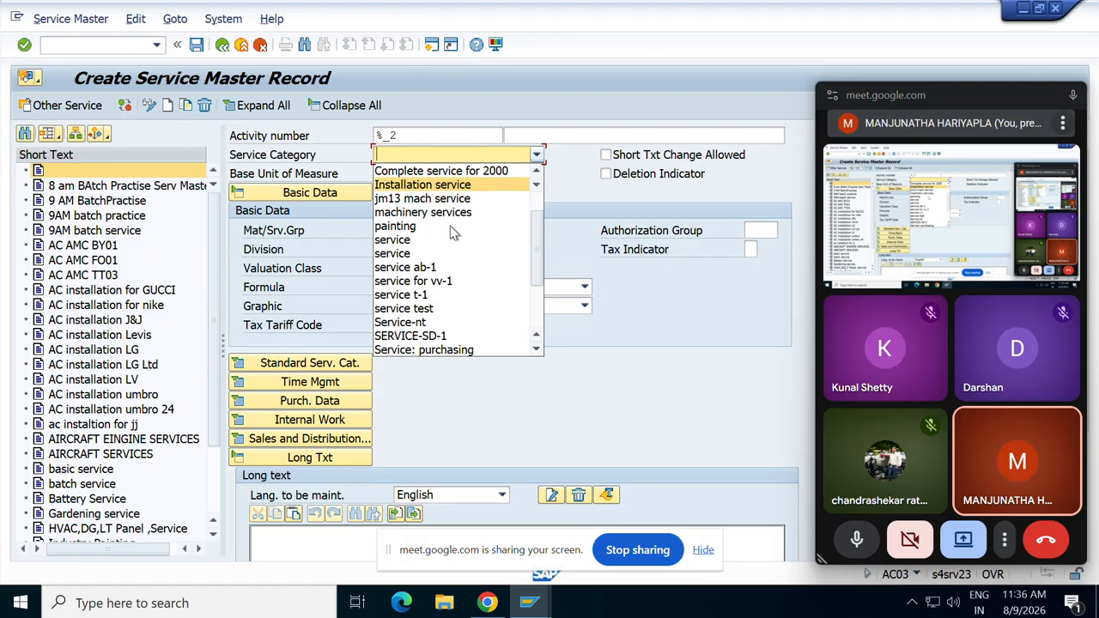
{"action": "scroll", "coordinate": [452, 232], "scroll_direction": "down", "scroll_amount": 1}
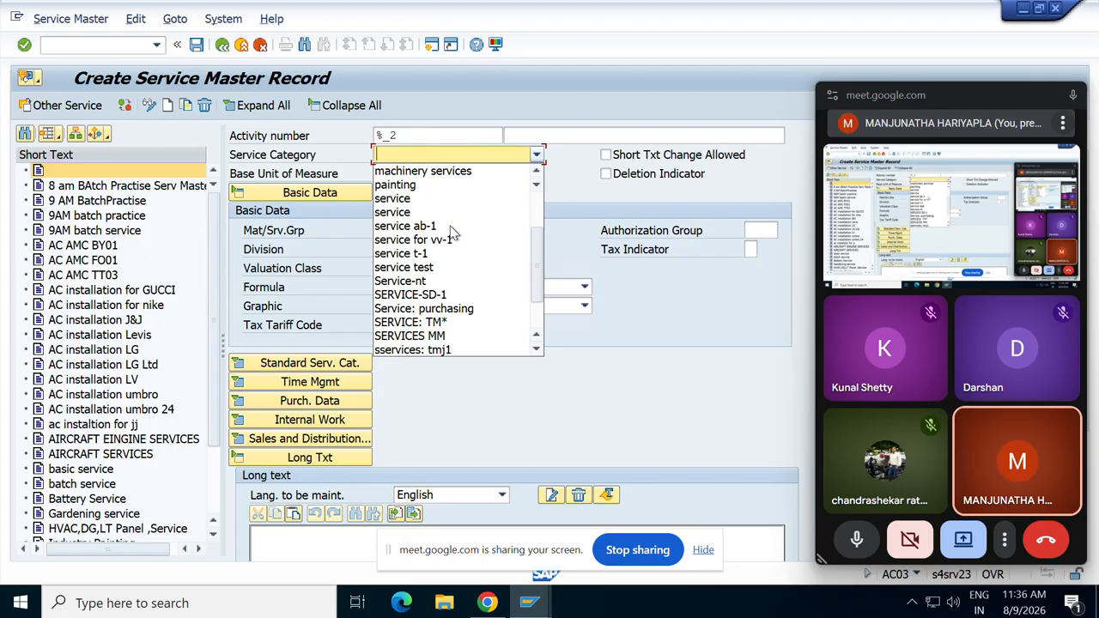
{"action": "left_click", "coordinate": [435, 308]}
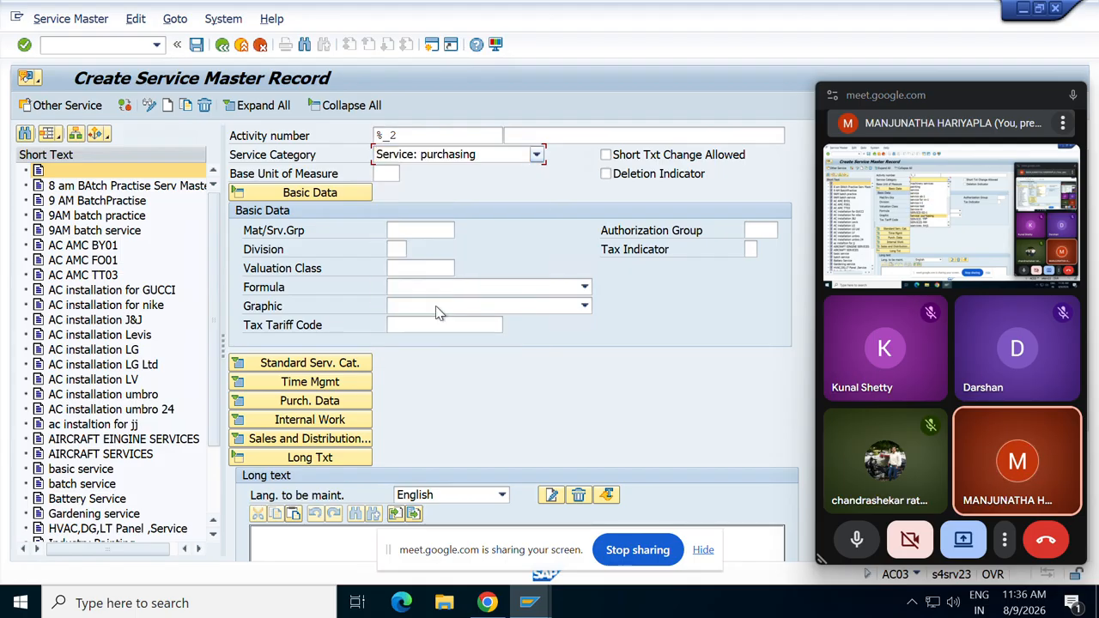
{"action": "left_click", "coordinate": [388, 179]}
{"action": "type", "text": "hr"}
{"action": "key", "text": "Return"}
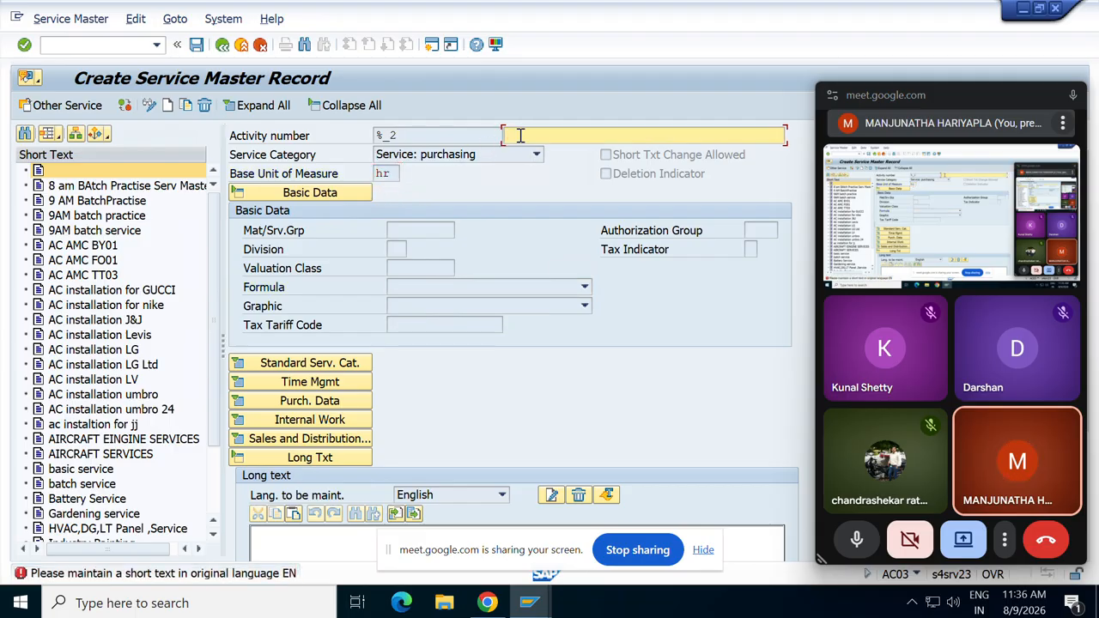
{"action": "type", "text": "amc SERVICE"}
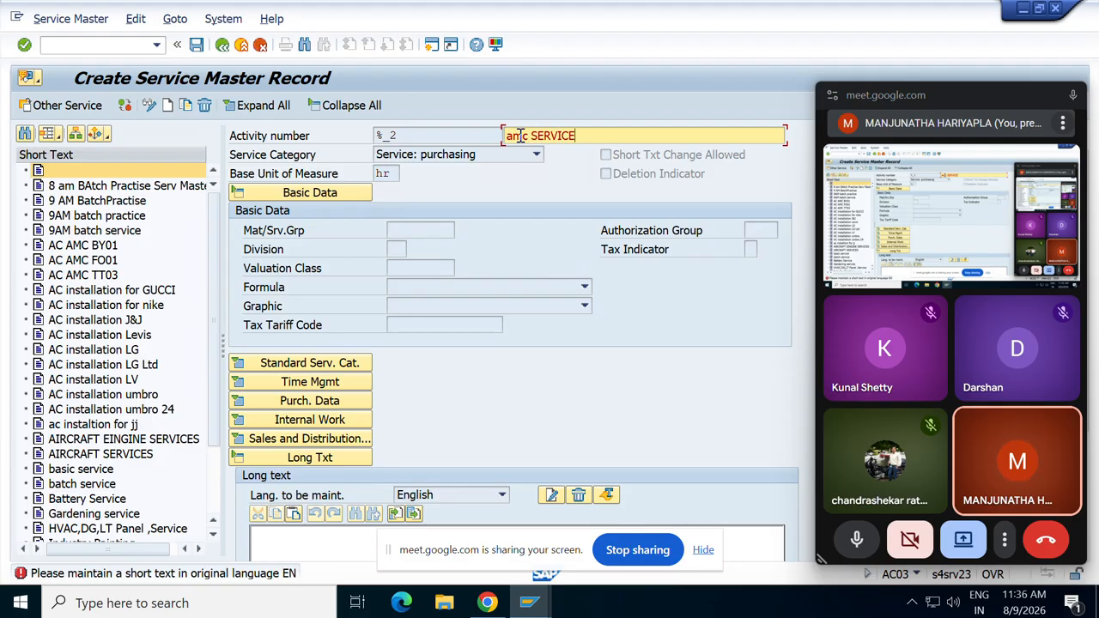
{"action": "key", "text": "Return"}
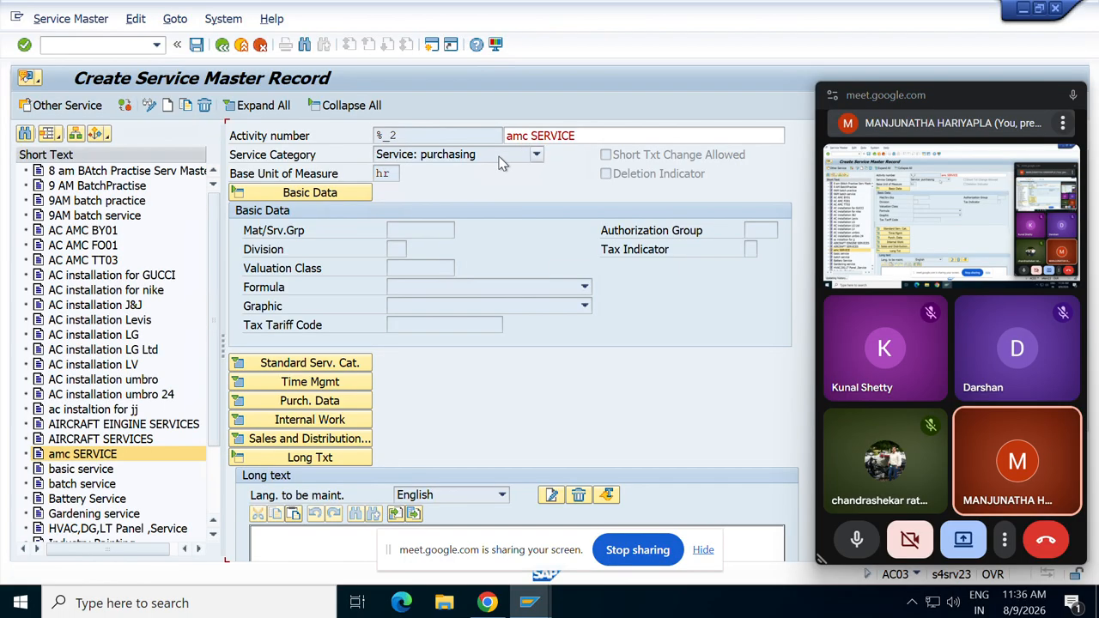
Assign material group 1010 and save, receiving service number 3000511.
{"action": "left_click", "coordinate": [424, 230]}
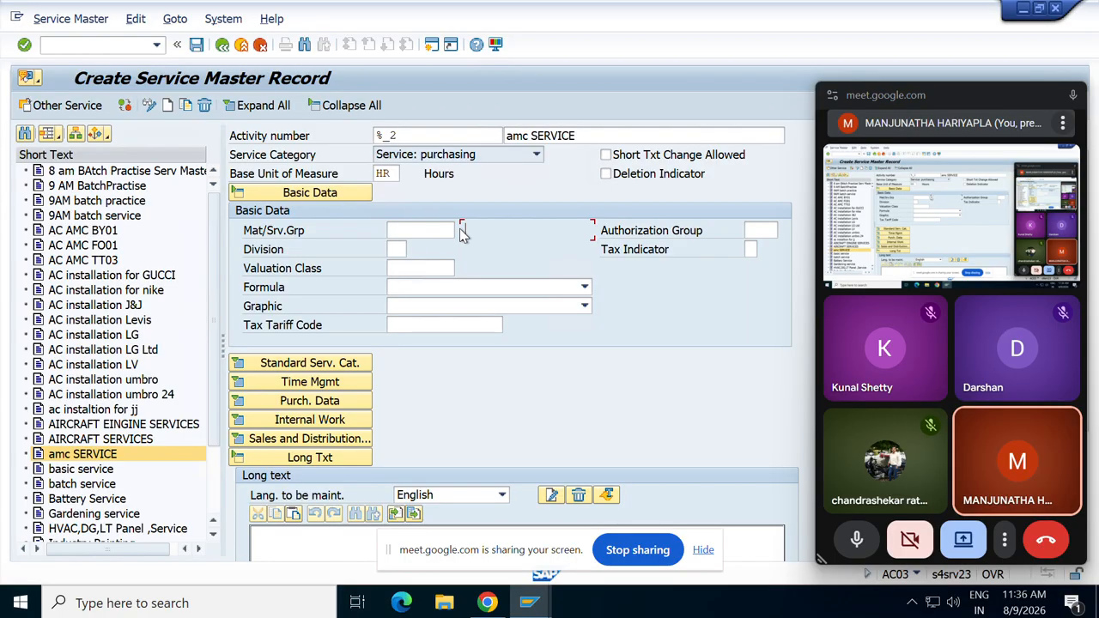
{"action": "left_click", "coordinate": [448, 230]}
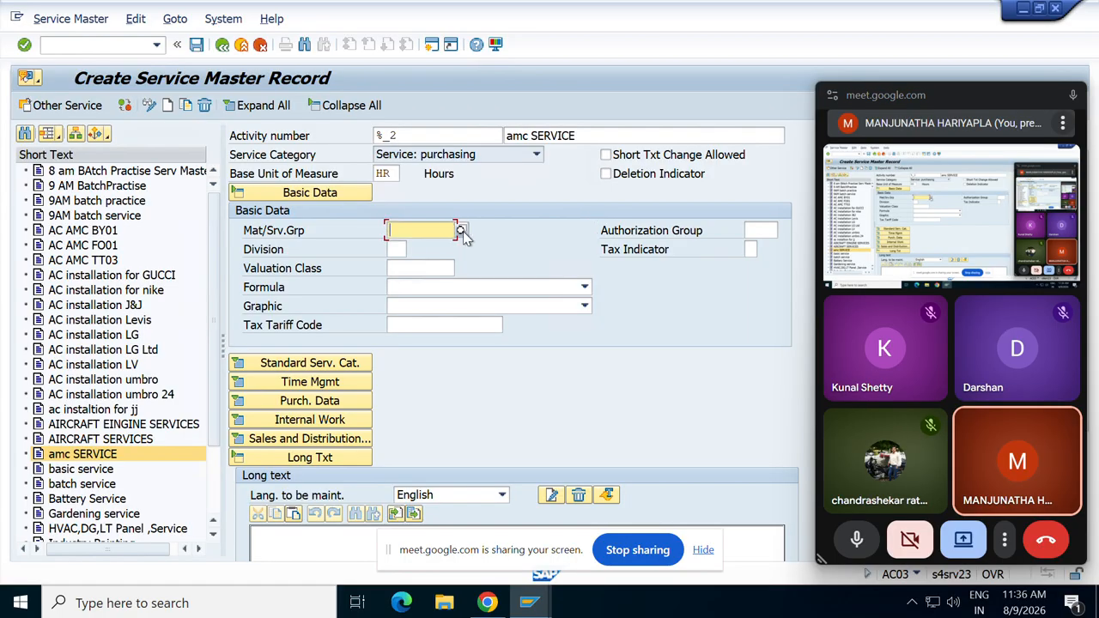
{"action": "left_click", "coordinate": [461, 230]}
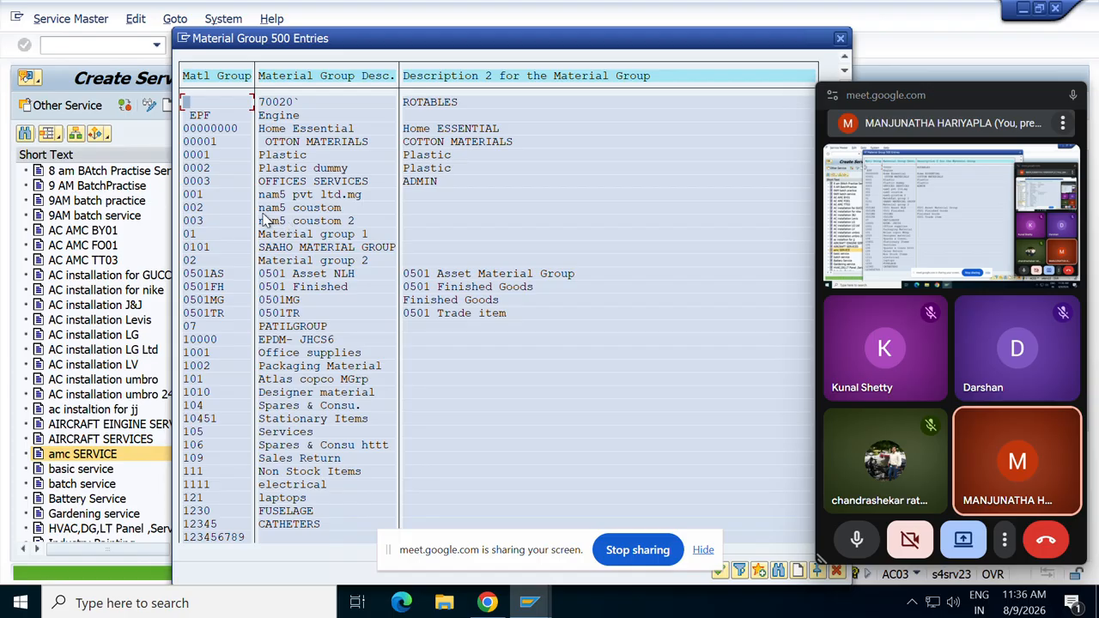
{"action": "double_click", "coordinate": [193, 391]}
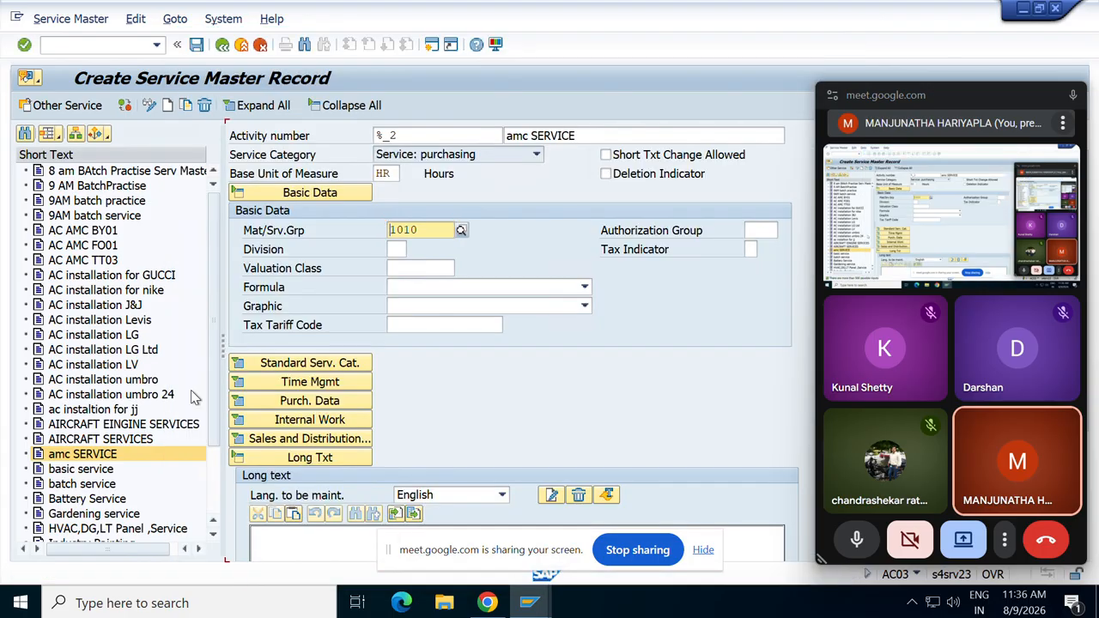
{"action": "left_click", "coordinate": [197, 45]}
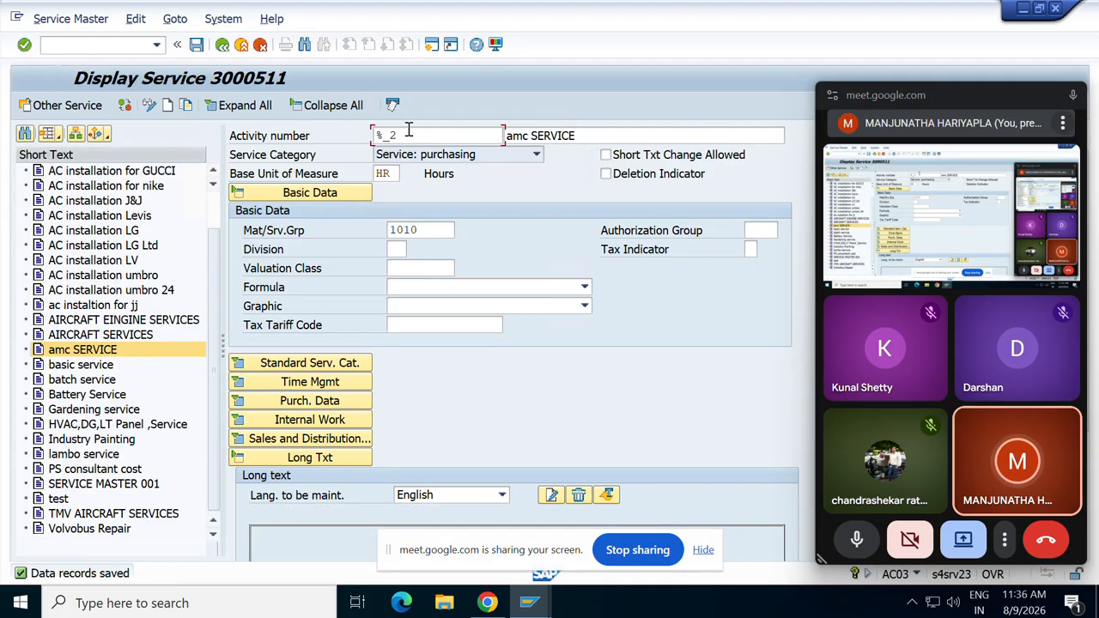
{"action": "left_click_drag", "start_coordinate": [443, 128], "coordinate": [355, 140]}
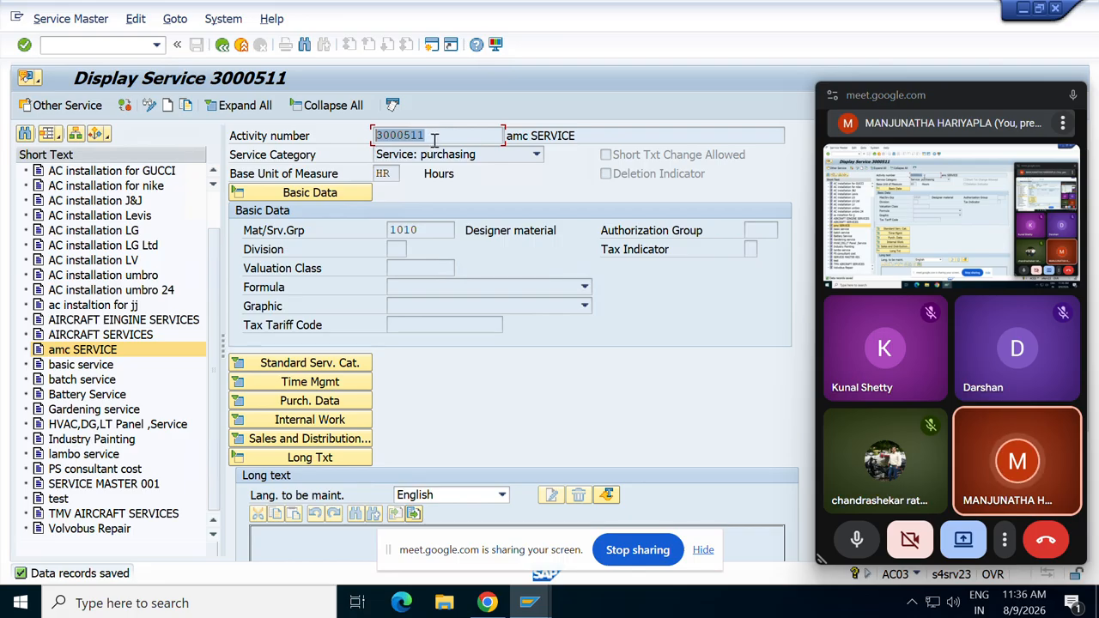
Switch to the number range groups window and open Activity 02's number intervals.
{"action": "left_click", "coordinate": [531, 604]}
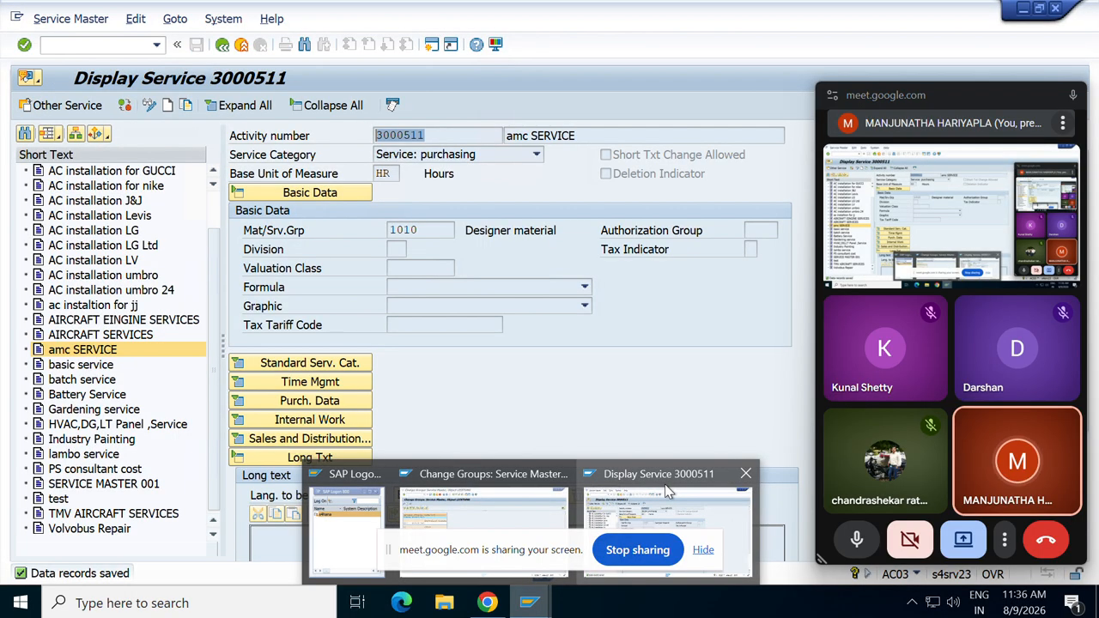
{"action": "left_click", "coordinate": [502, 494]}
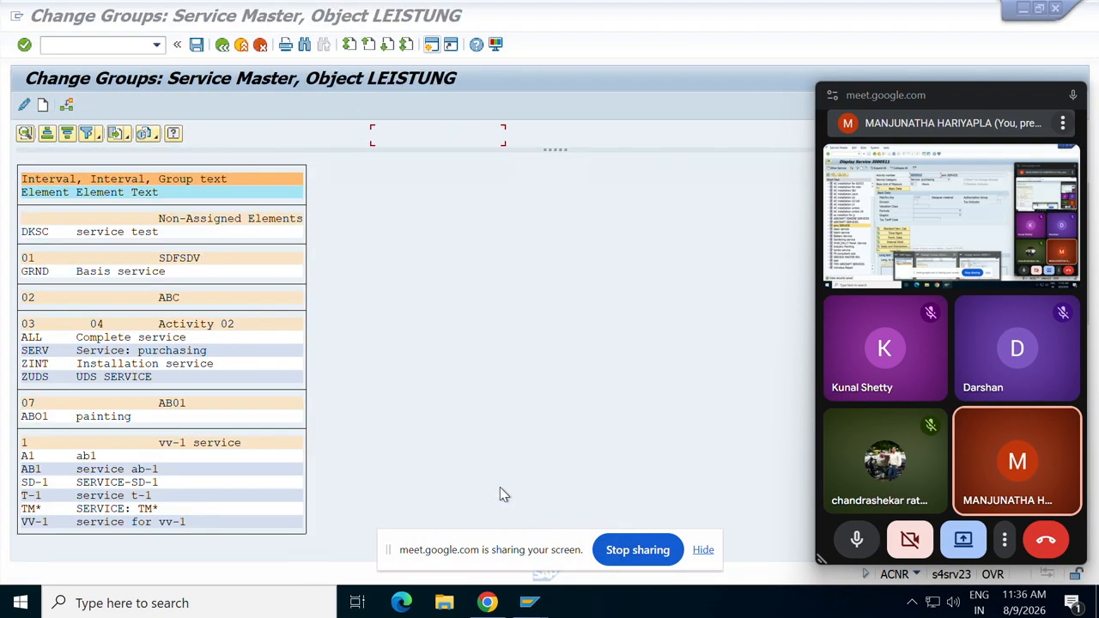
{"action": "double_click", "coordinate": [30, 325]}
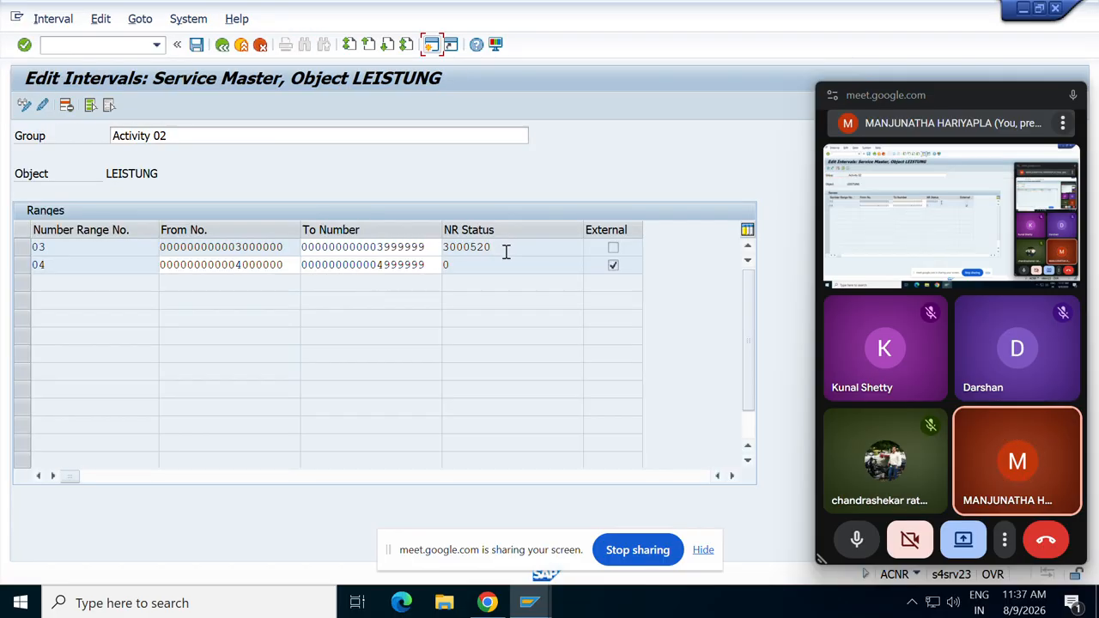
Inspect range 03's starting number, upper limit and current status 3000520, then return to the groups overview.
{"action": "left_click_drag", "start_coordinate": [505, 250], "coordinate": [359, 266]}
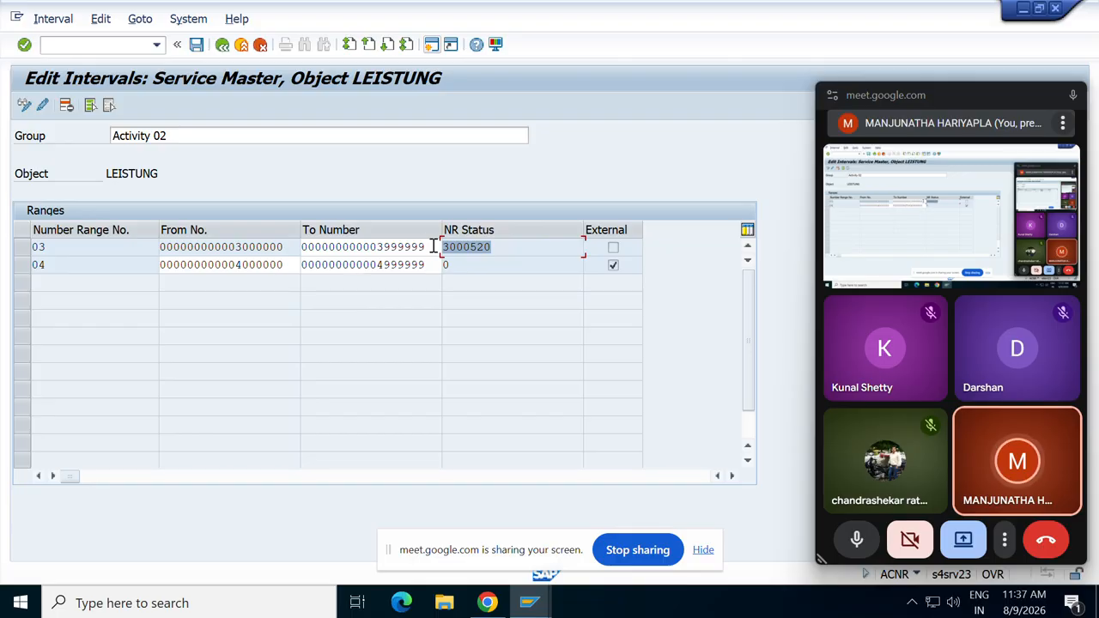
{"action": "left_click_drag", "start_coordinate": [434, 247], "coordinate": [219, 246]}
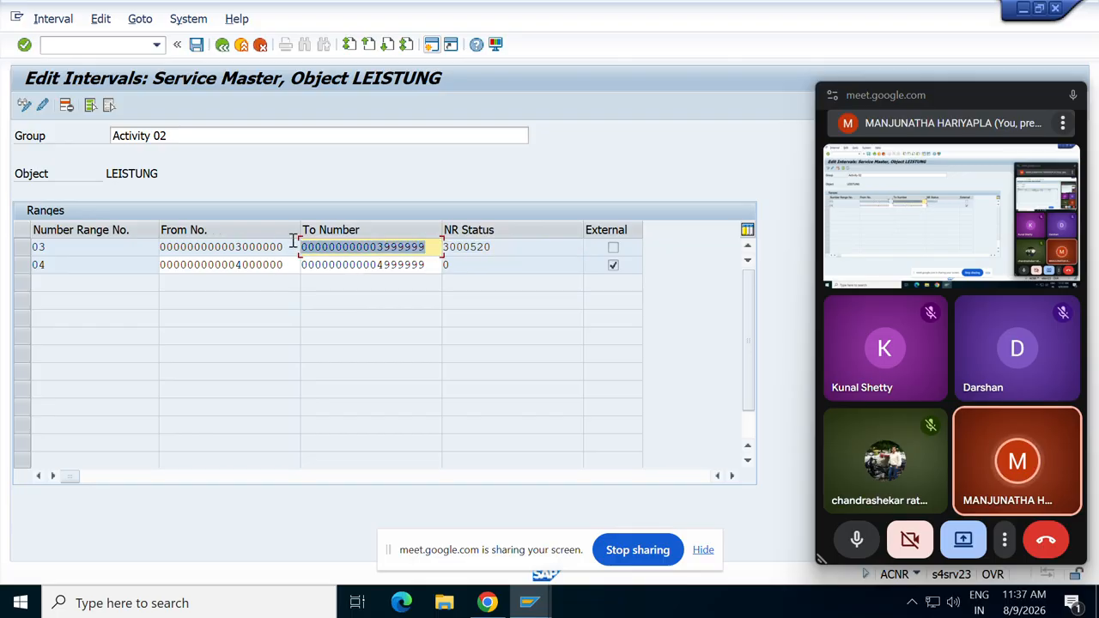
{"action": "left_click_drag", "start_coordinate": [292, 246], "coordinate": [125, 221]}
{"action": "left_click_drag", "start_coordinate": [436, 250], "coordinate": [302, 248]}
{"action": "left_click", "coordinate": [222, 44]}
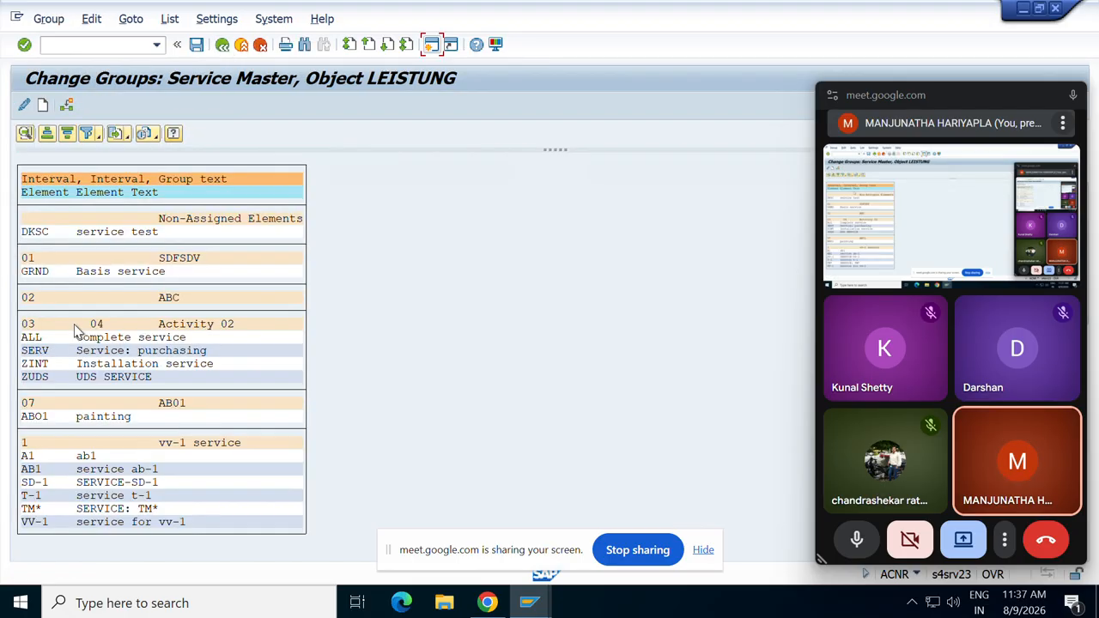
Mark element SERV for reassignment and choose a target in the group list, first trying group 03.
{"action": "left_click", "coordinate": [45, 364]}
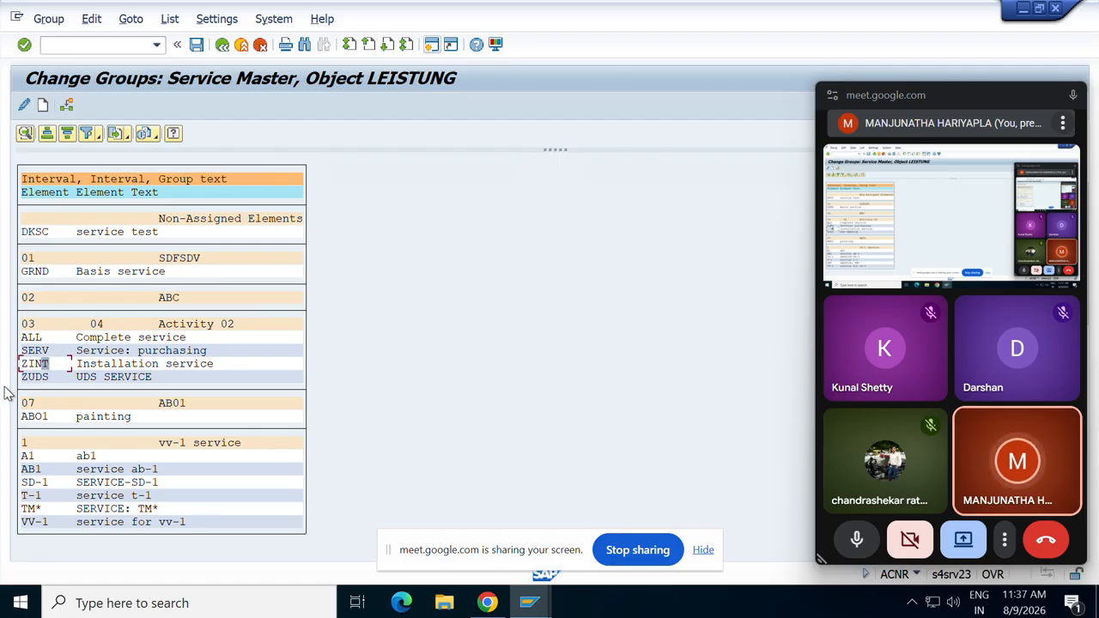
{"action": "left_click", "coordinate": [26, 340]}
{"action": "left_click", "coordinate": [29, 352]}
{"action": "left_click", "coordinate": [34, 350]}
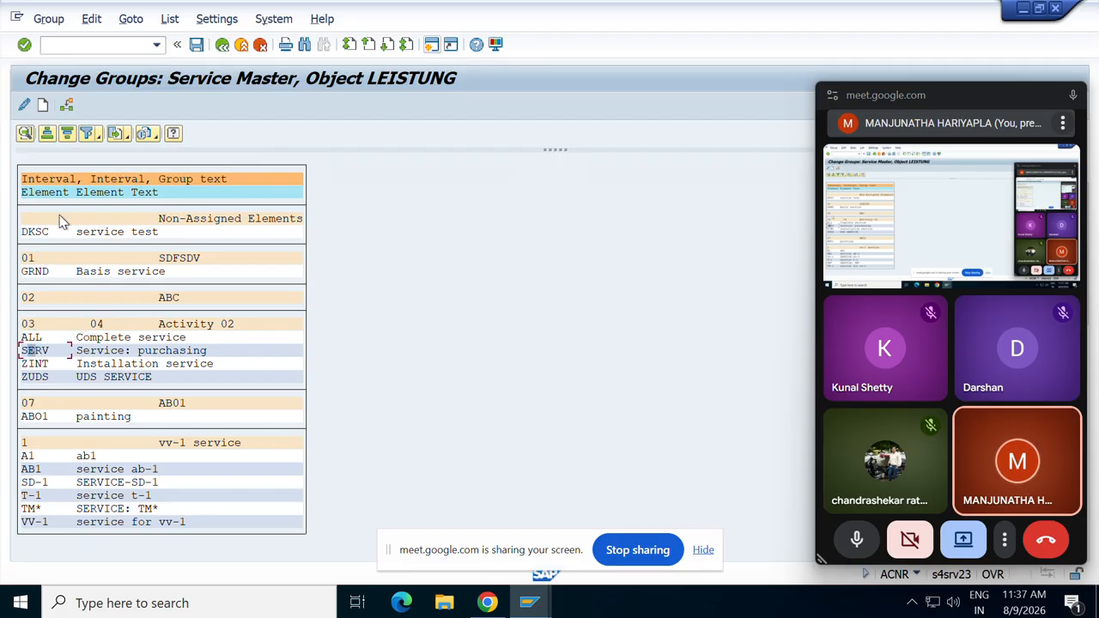
{"action": "left_click", "coordinate": [67, 106]}
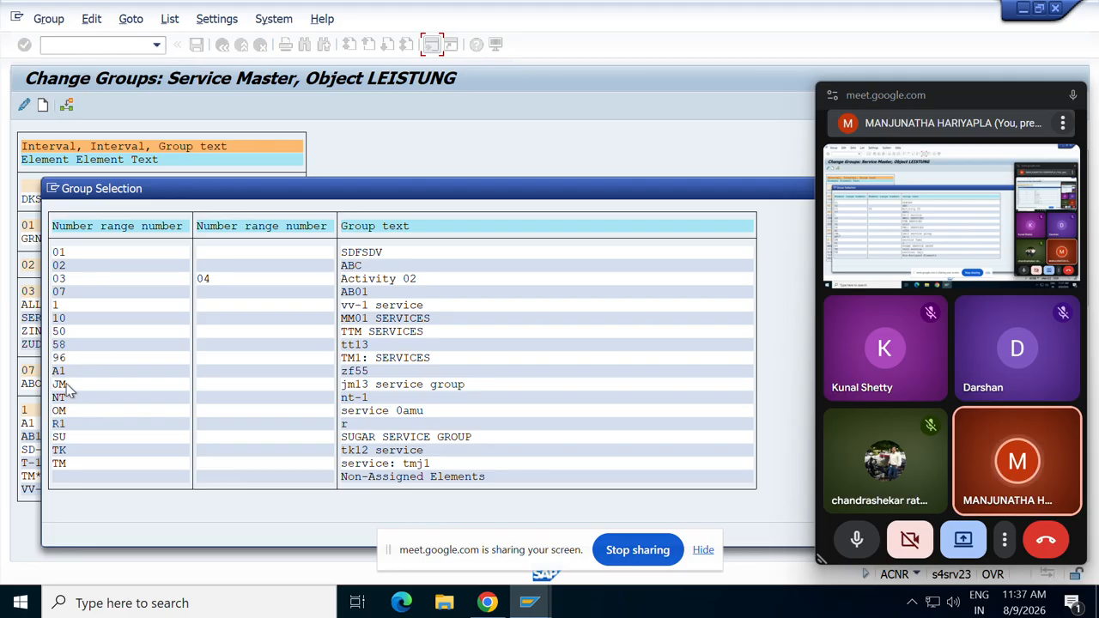
{"action": "left_click", "coordinate": [62, 280]}
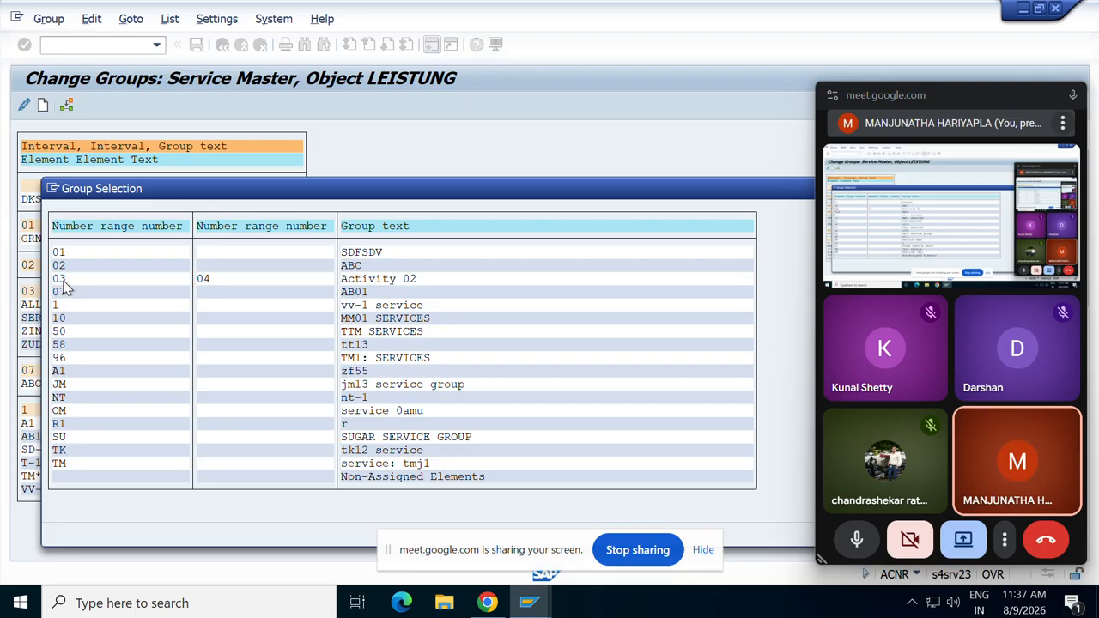
{"action": "double_click", "coordinate": [64, 286]}
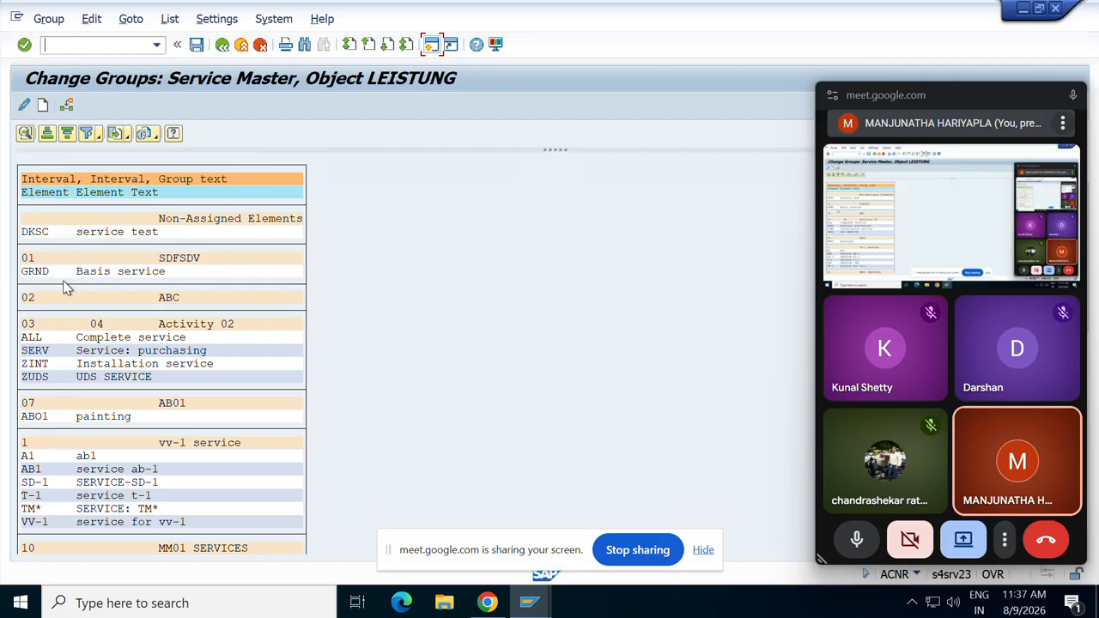
Assign SERV to group 01 SDFSDV and save the group changes.
{"action": "left_click", "coordinate": [67, 105]}
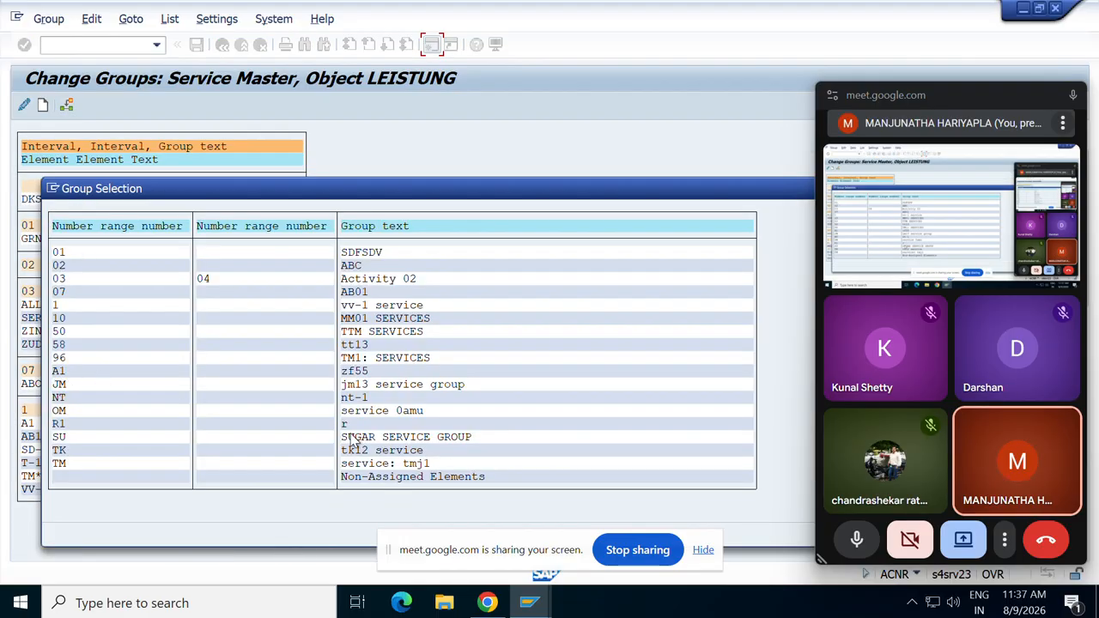
{"action": "double_click", "coordinate": [59, 258]}
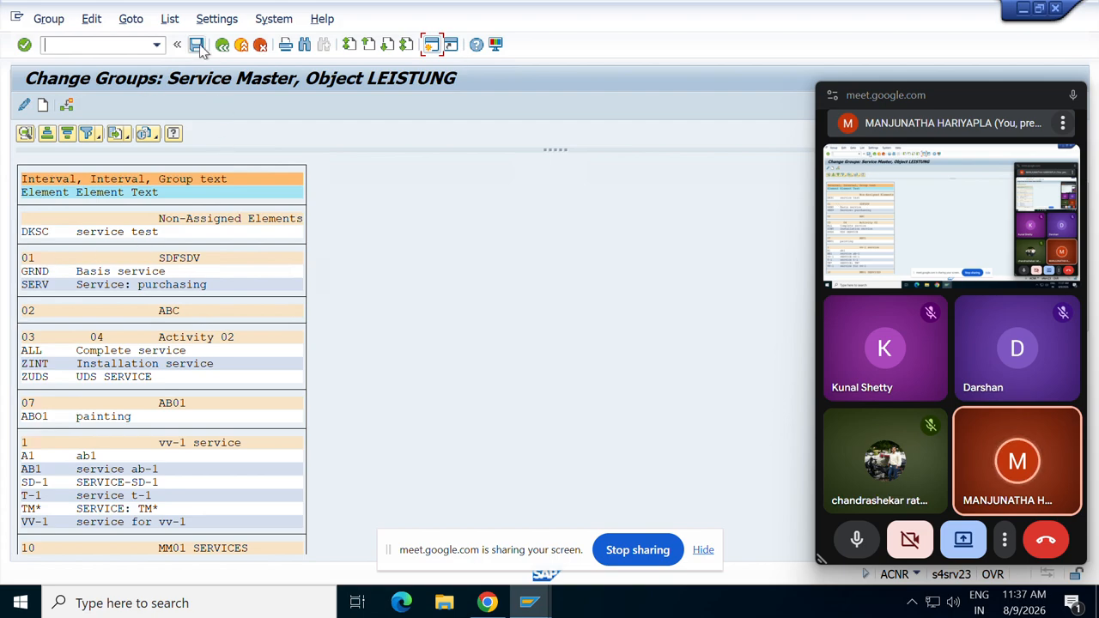
{"action": "left_click", "coordinate": [197, 44]}
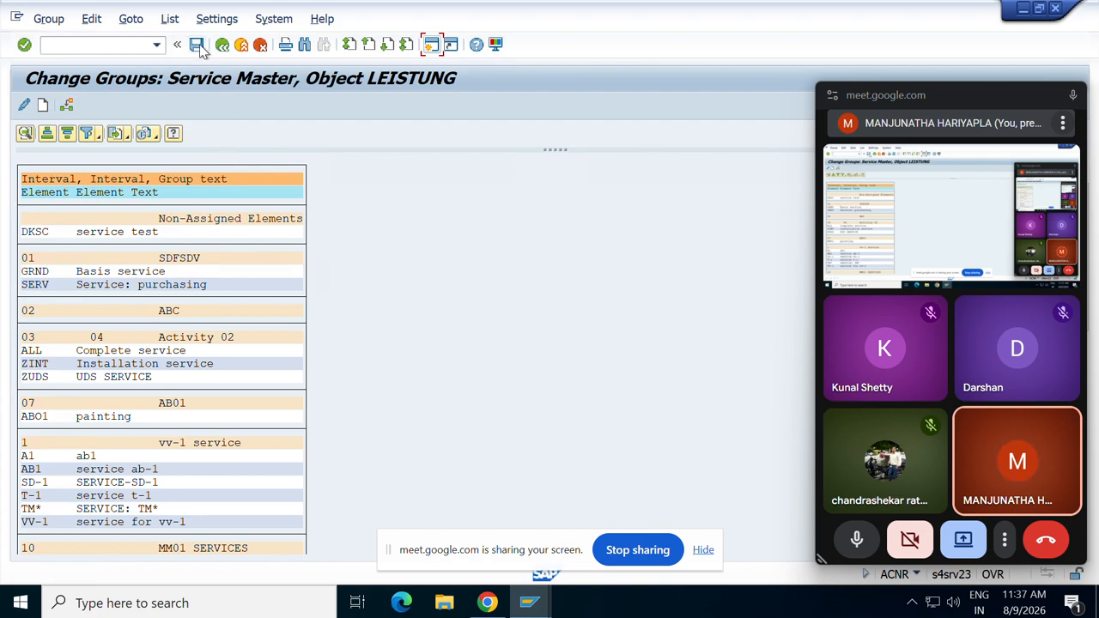
Confirm SDFSDV range 01 runs from 10001 to 11000, then go back to Display Service 3000511.
{"action": "left_click", "coordinate": [32, 263]}
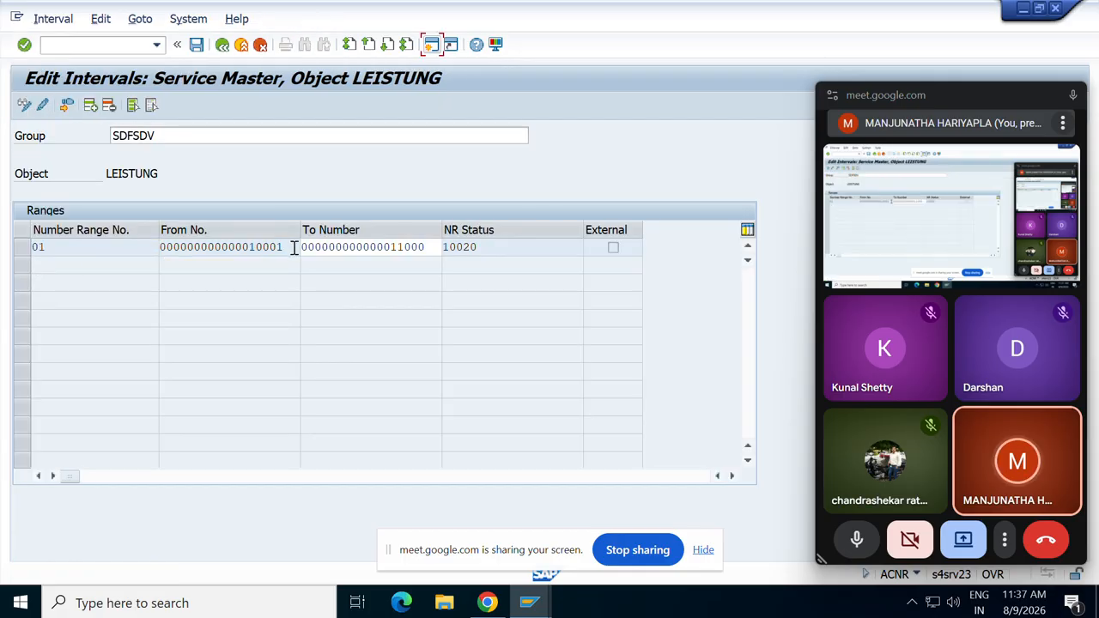
{"action": "left_click_drag", "start_coordinate": [294, 248], "coordinate": [226, 247]}
{"action": "left_click_drag", "start_coordinate": [426, 252], "coordinate": [282, 249]}
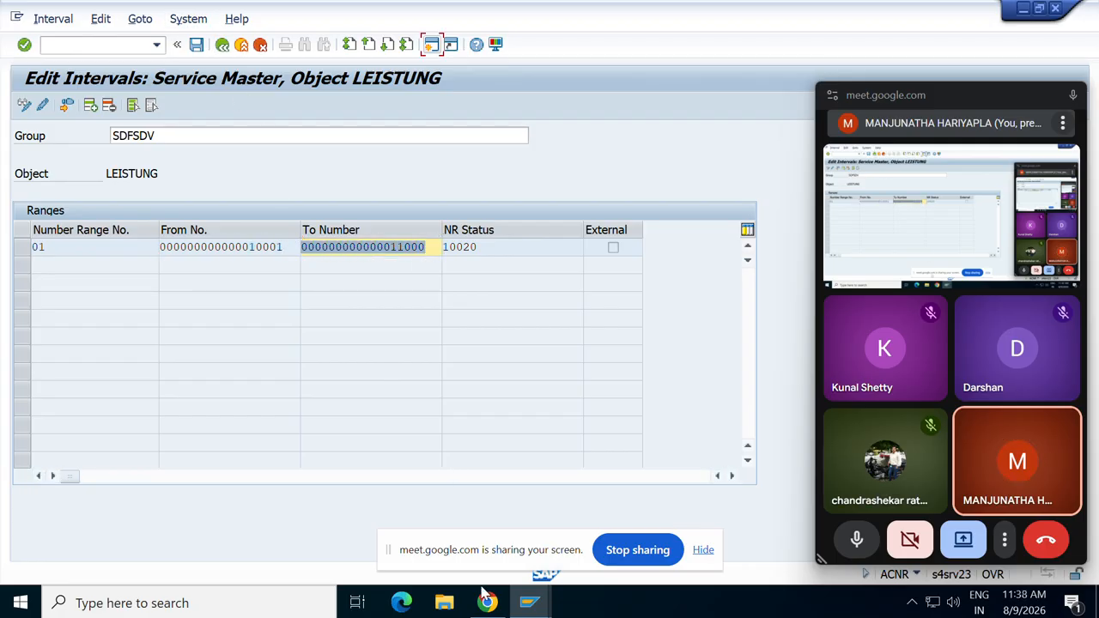
{"action": "mouse_move", "coordinate": [536, 607]}
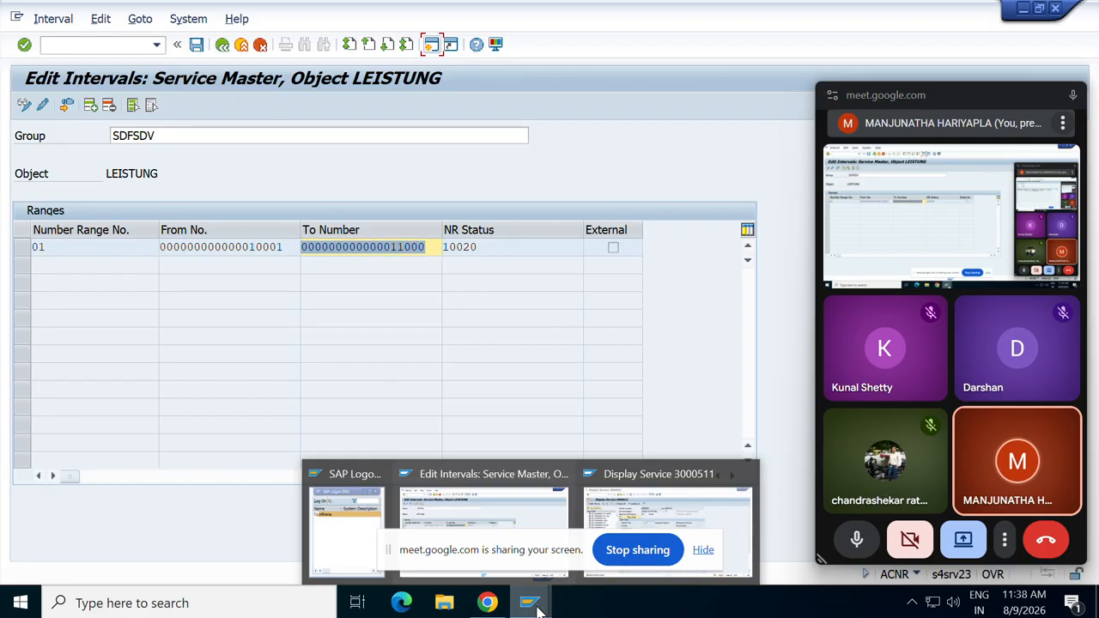
{"action": "left_click", "coordinate": [606, 512]}
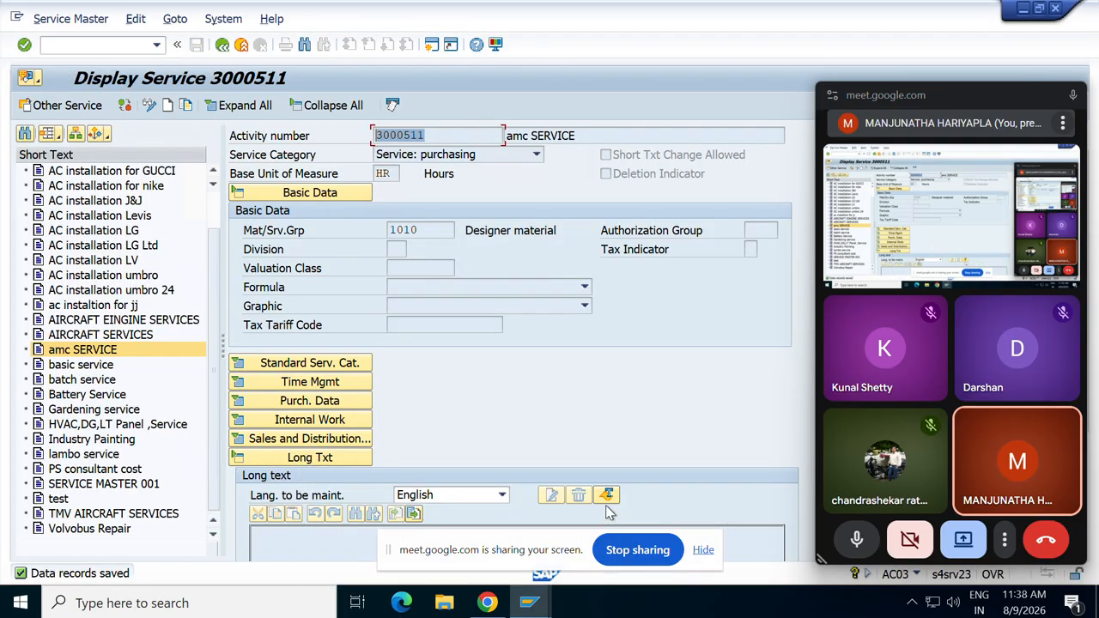
Start a new service with short text 'IAPTOP' and category Service: purchasing.
{"action": "left_click", "coordinate": [168, 105]}
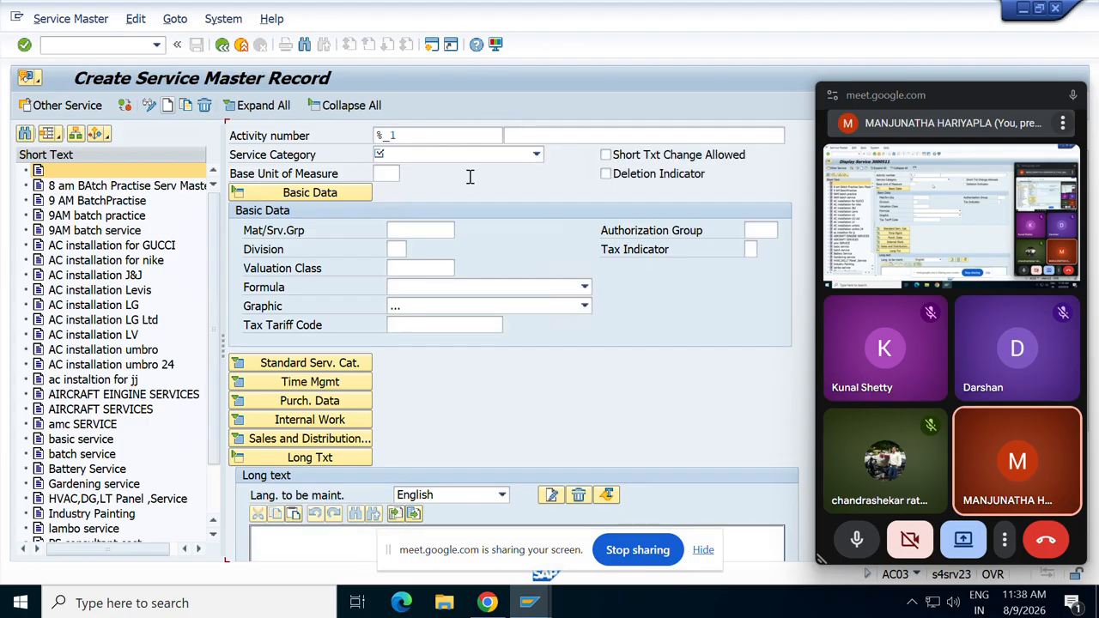
{"action": "left_click", "coordinate": [534, 140]}
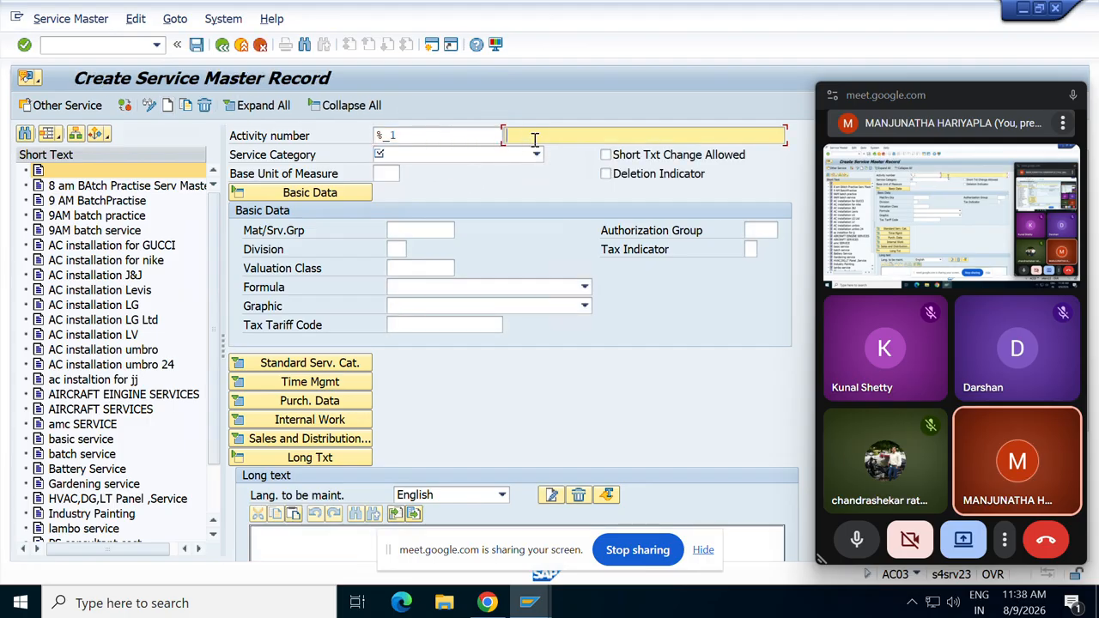
{"action": "type", "text": "IAPT"}
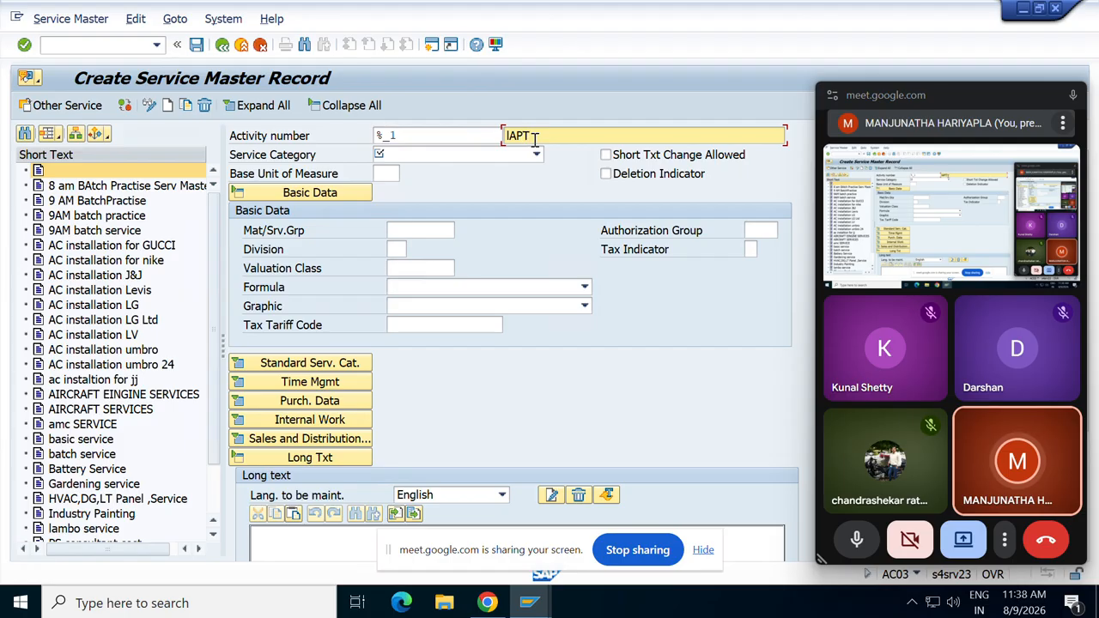
{"action": "type", "text": "OP SERVICE"}
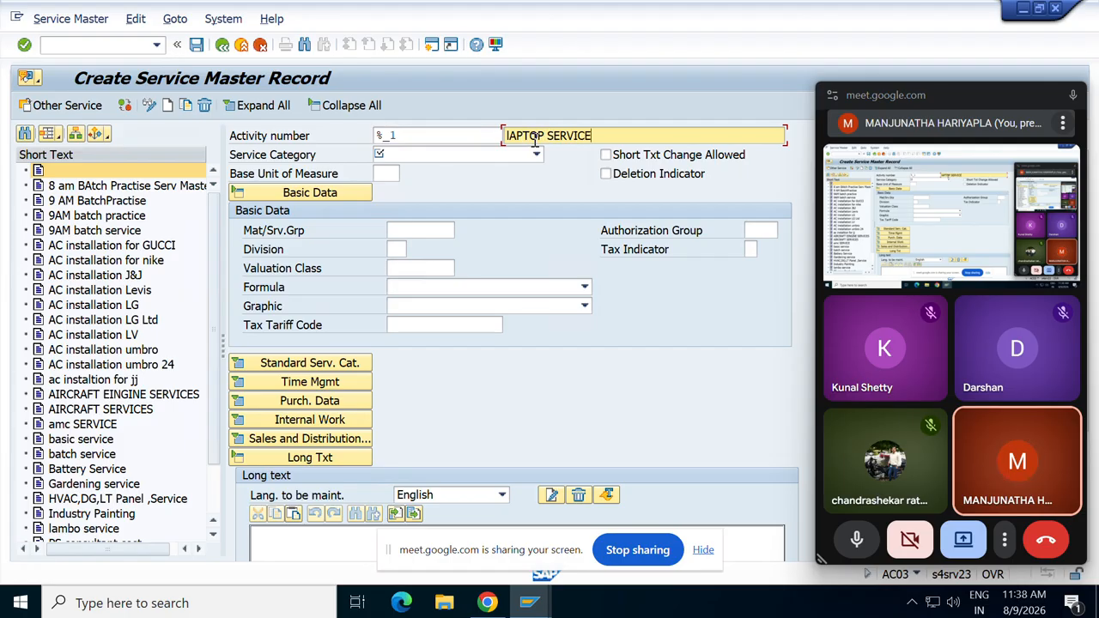
{"action": "left_click", "coordinate": [537, 155]}
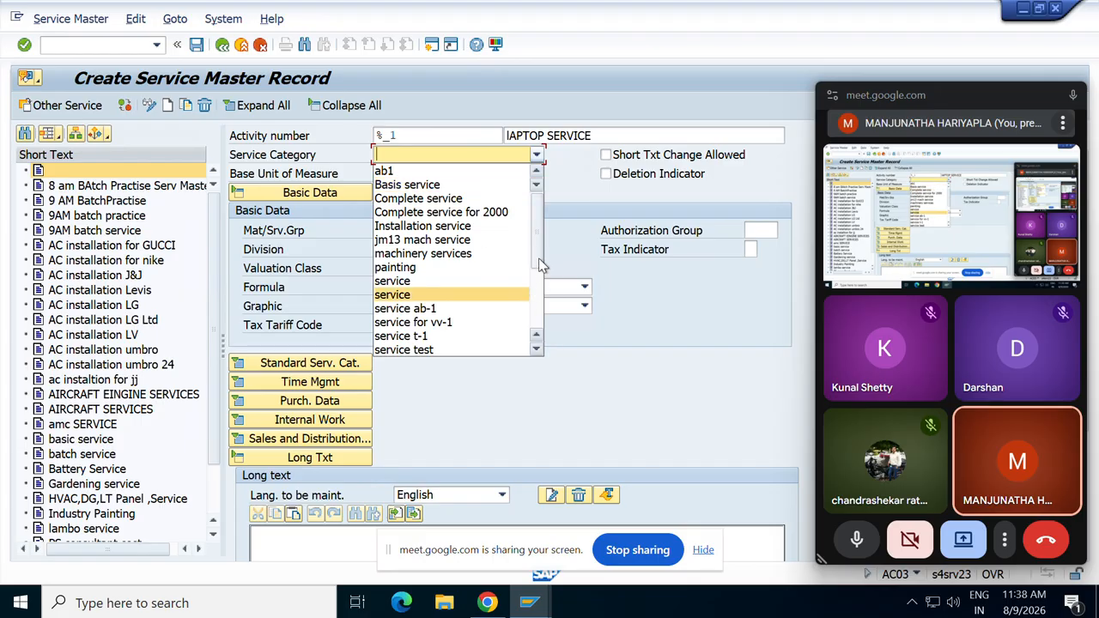
{"action": "left_click_drag", "start_coordinate": [539, 257], "coordinate": [539, 279]}
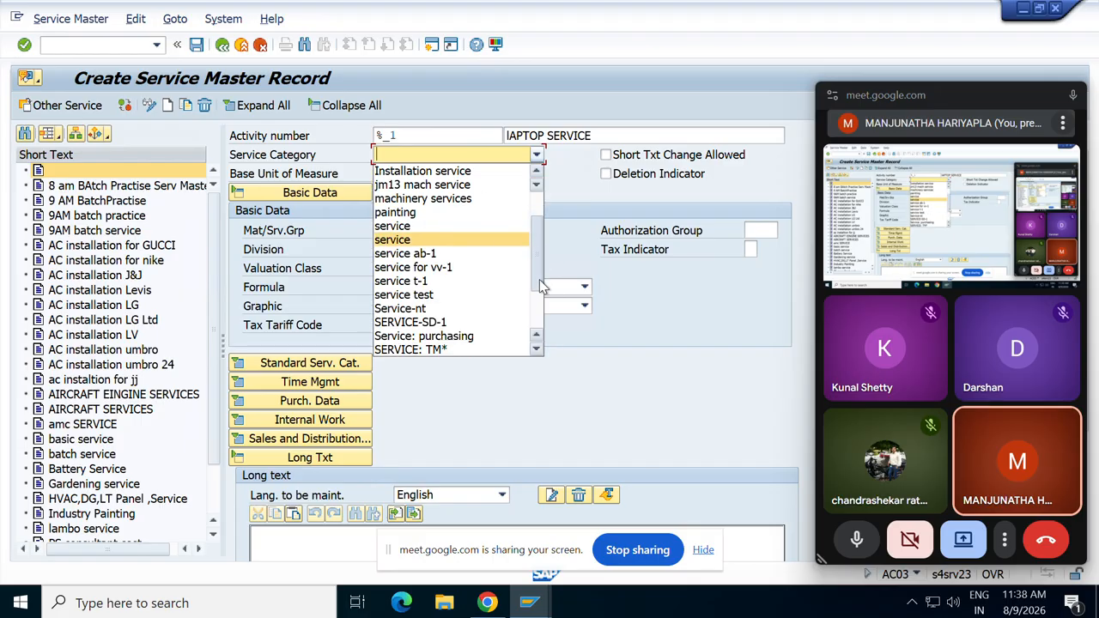
{"action": "left_click", "coordinate": [437, 336]}
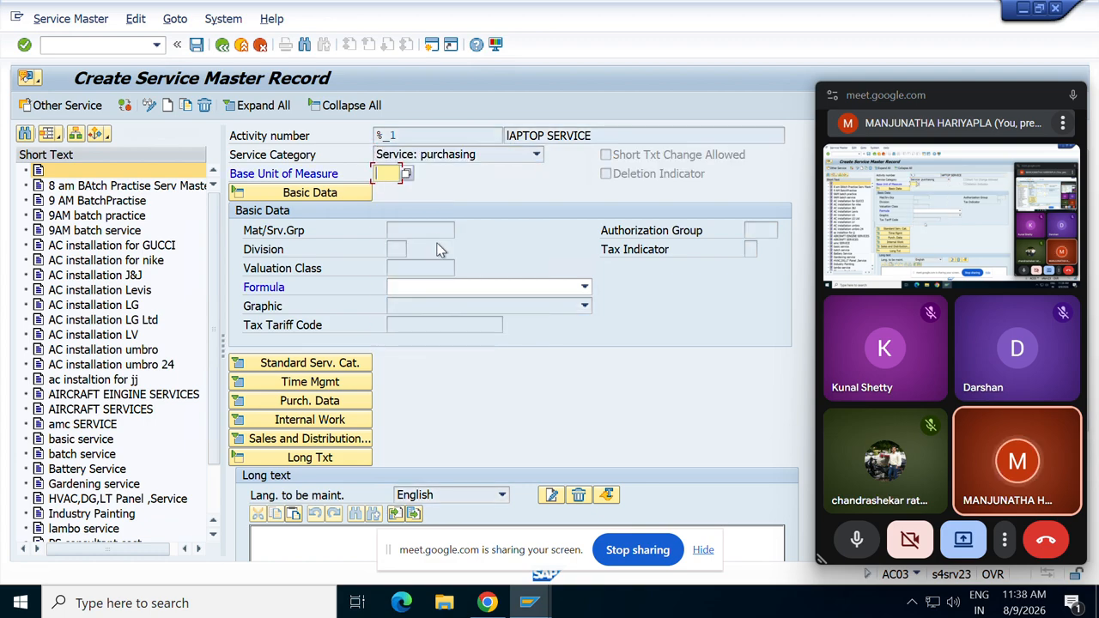
Enter unit AU, choose material group 003, and save the service as 10012.
{"action": "type", "text": "AU"}
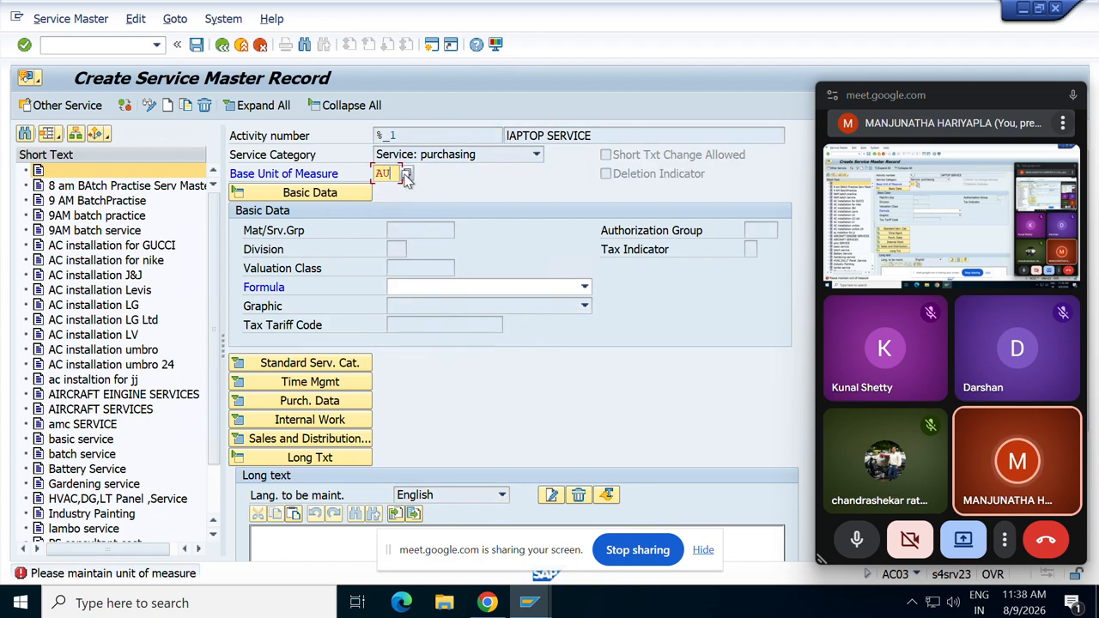
{"action": "key", "text": "Return"}
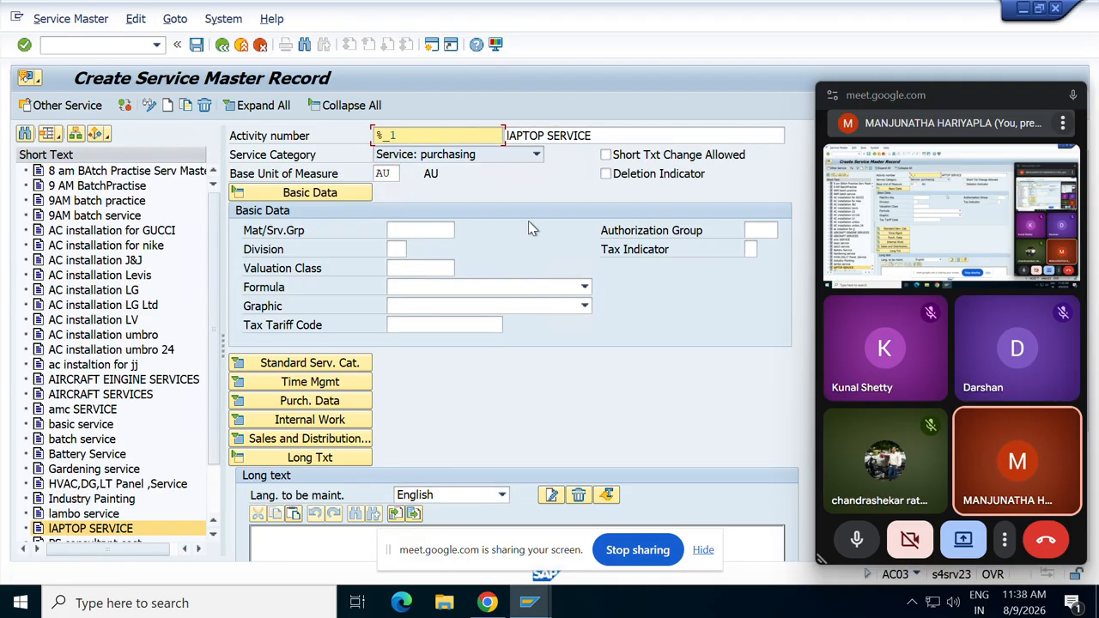
{"action": "left_click", "coordinate": [426, 228]}
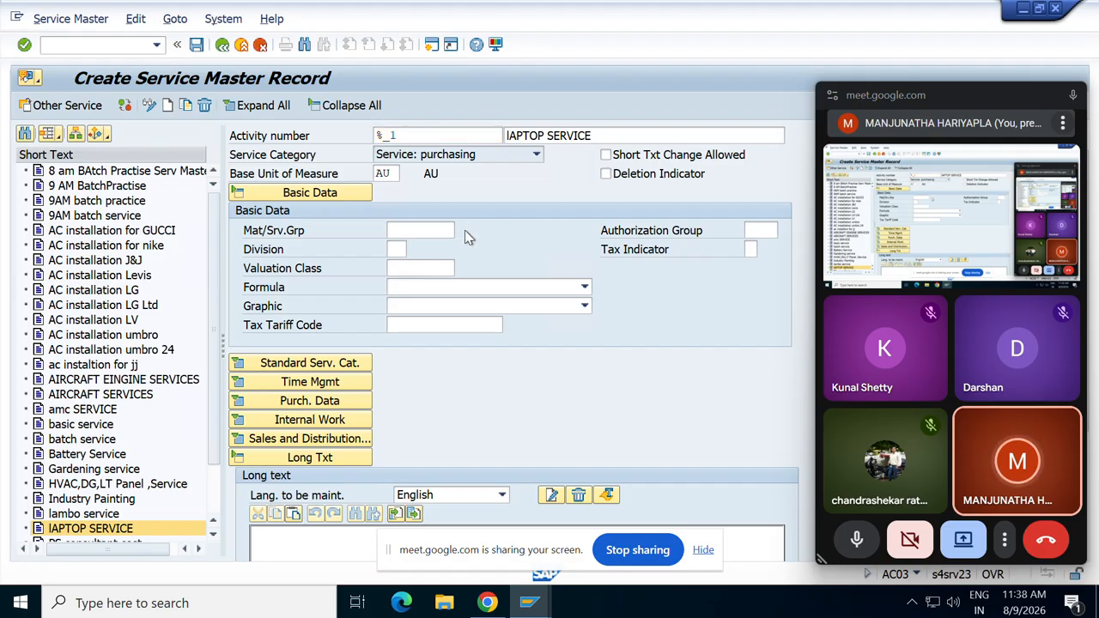
{"action": "key", "text": "F4"}
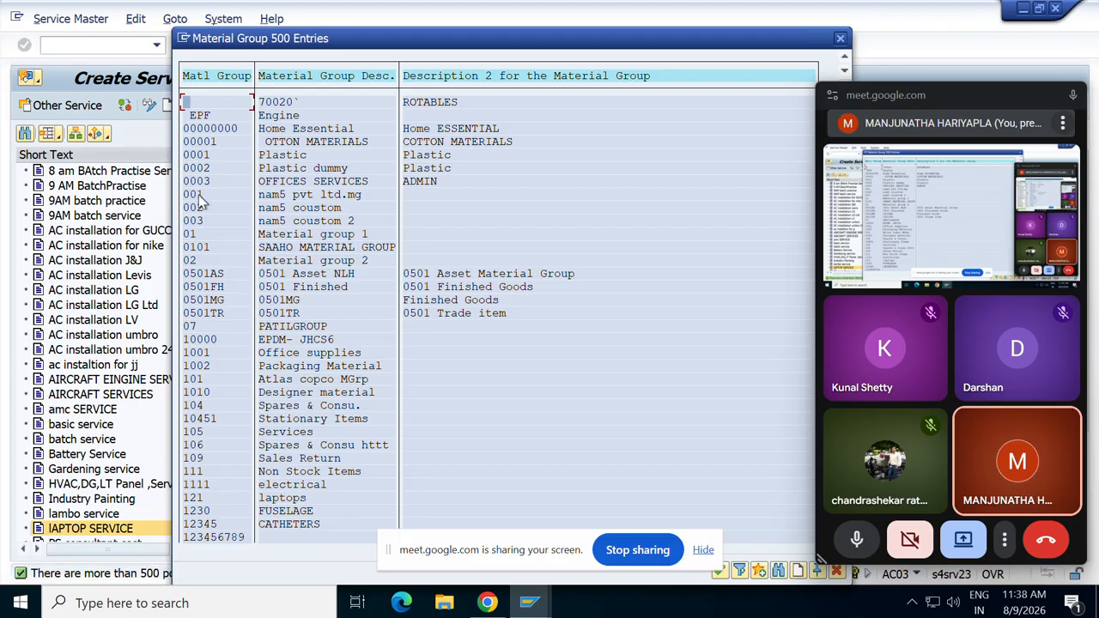
{"action": "double_click", "coordinate": [188, 223]}
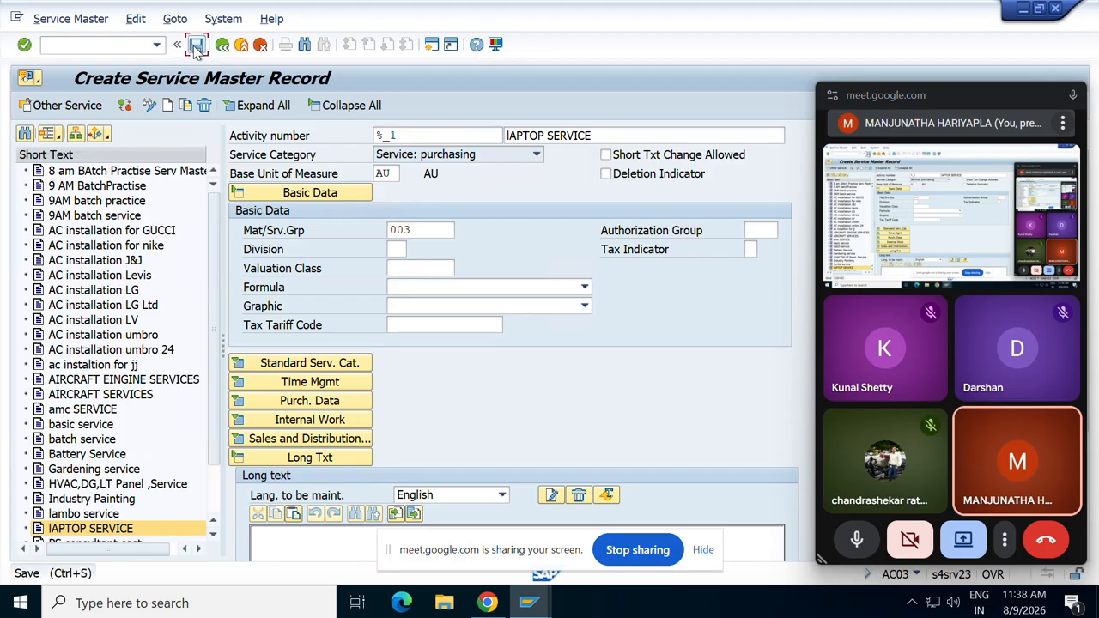
{"action": "left_click", "coordinate": [196, 47]}
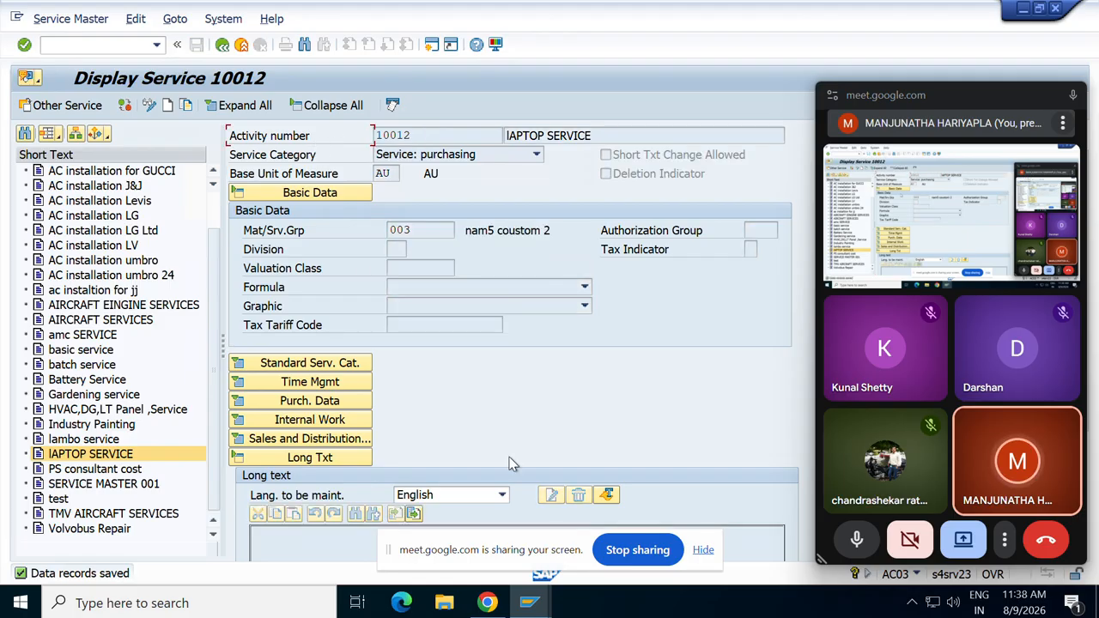
Compare the SDFSDV interval's To Number 11000 with service 10012, then return to Display Service 10012.
{"action": "mouse_move", "coordinate": [546, 611]}
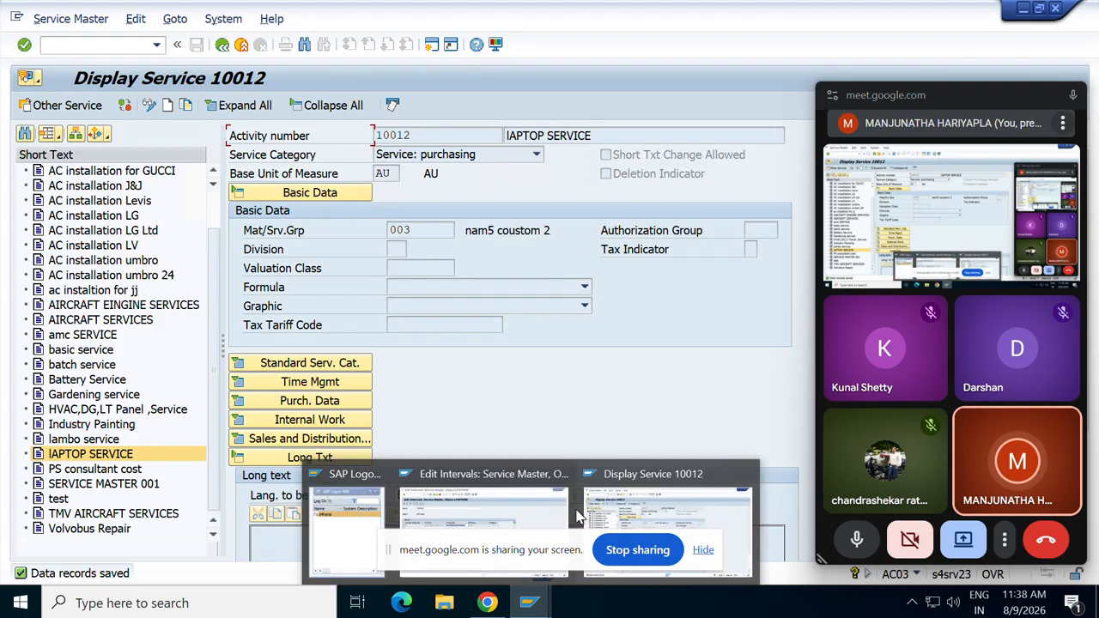
{"action": "left_click", "coordinate": [549, 519]}
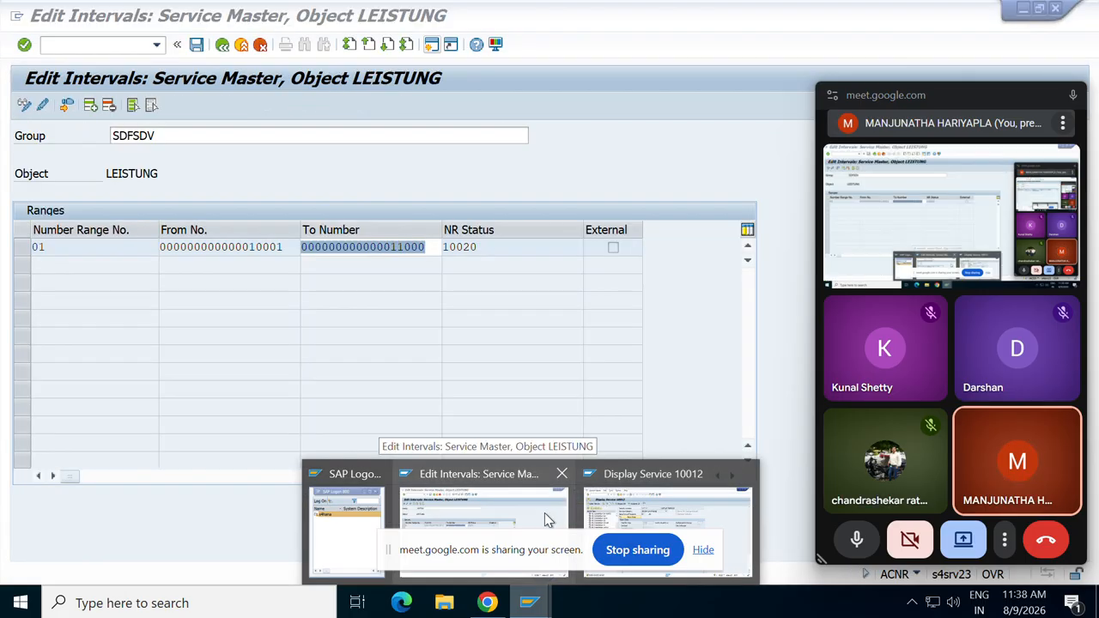
{"action": "left_click", "coordinate": [418, 246]}
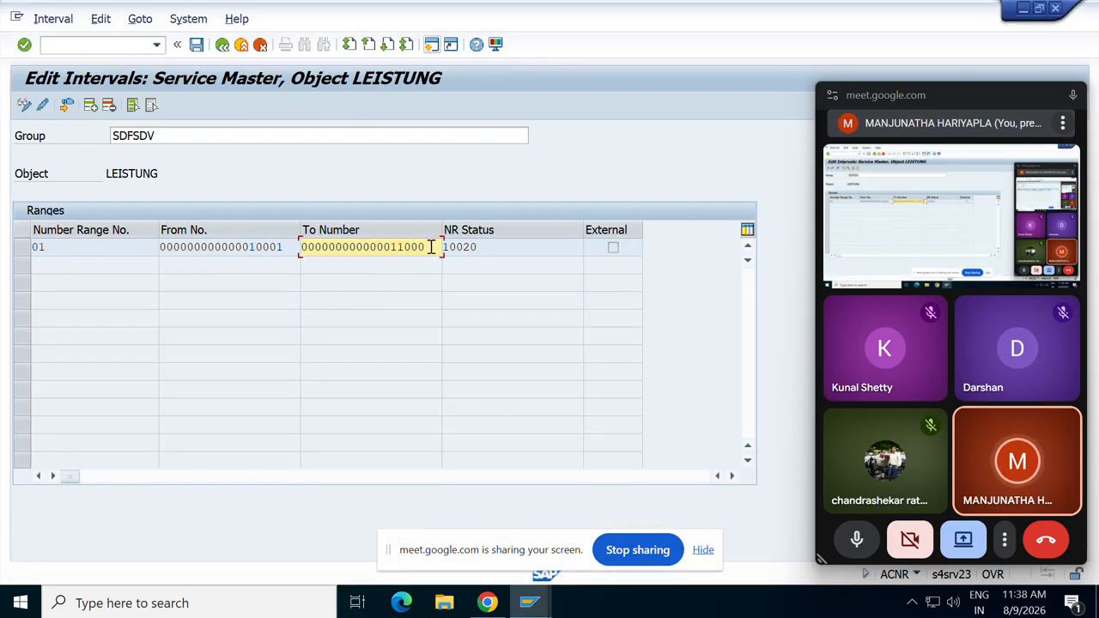
{"action": "left_click_drag", "start_coordinate": [431, 246], "coordinate": [321, 246]}
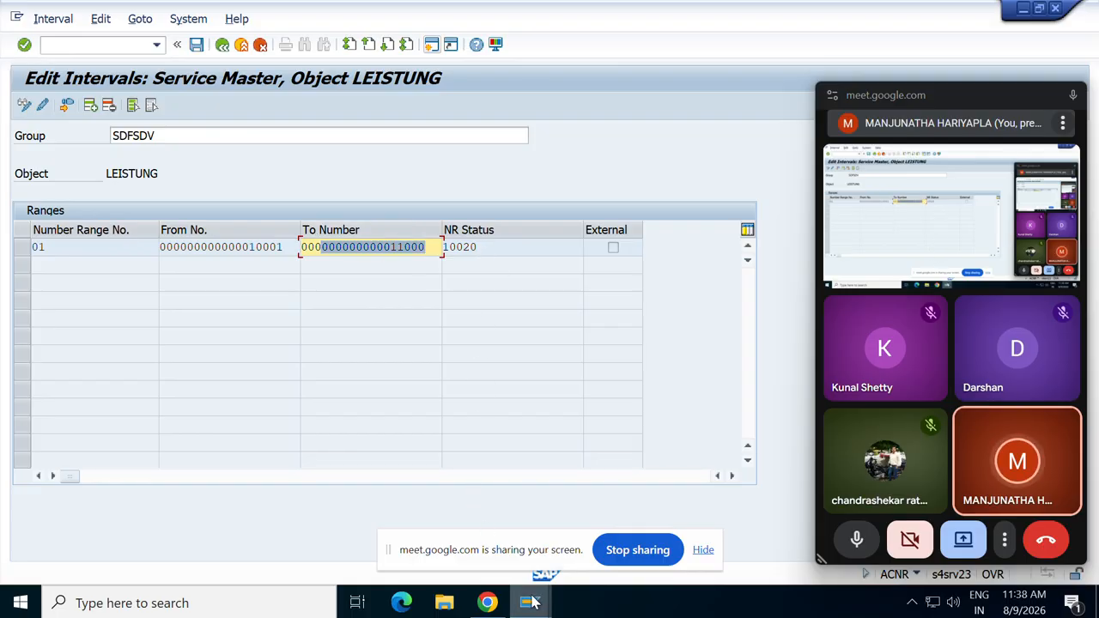
{"action": "mouse_move", "coordinate": [529, 601]}
{"action": "left_click", "coordinate": [625, 513]}
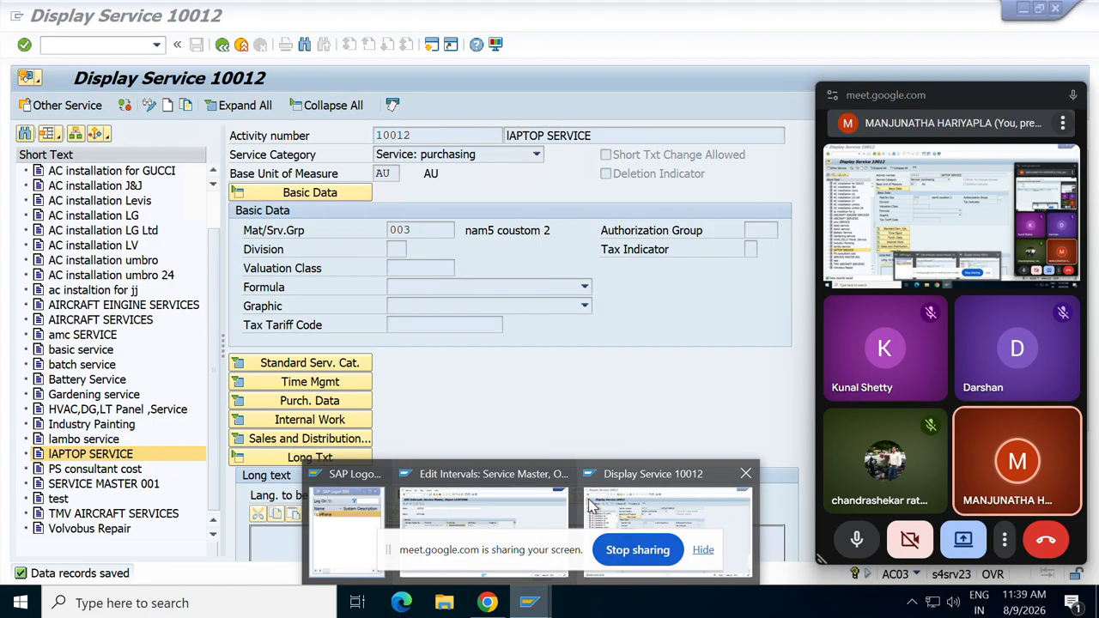
{"action": "mouse_move", "coordinate": [506, 491]}
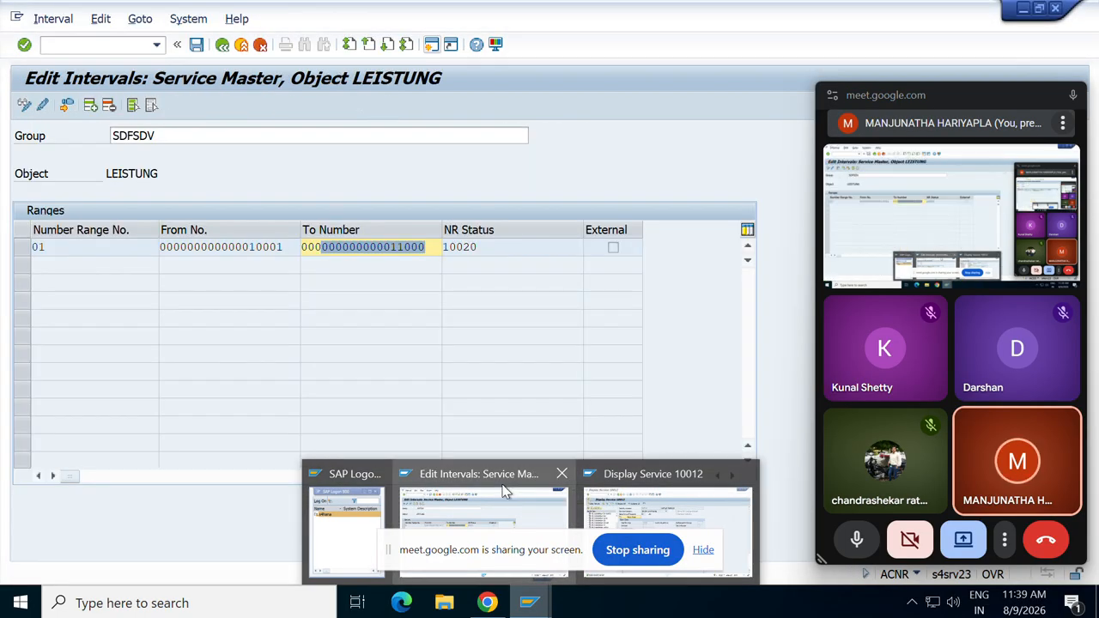
{"action": "left_click", "coordinate": [561, 483]}
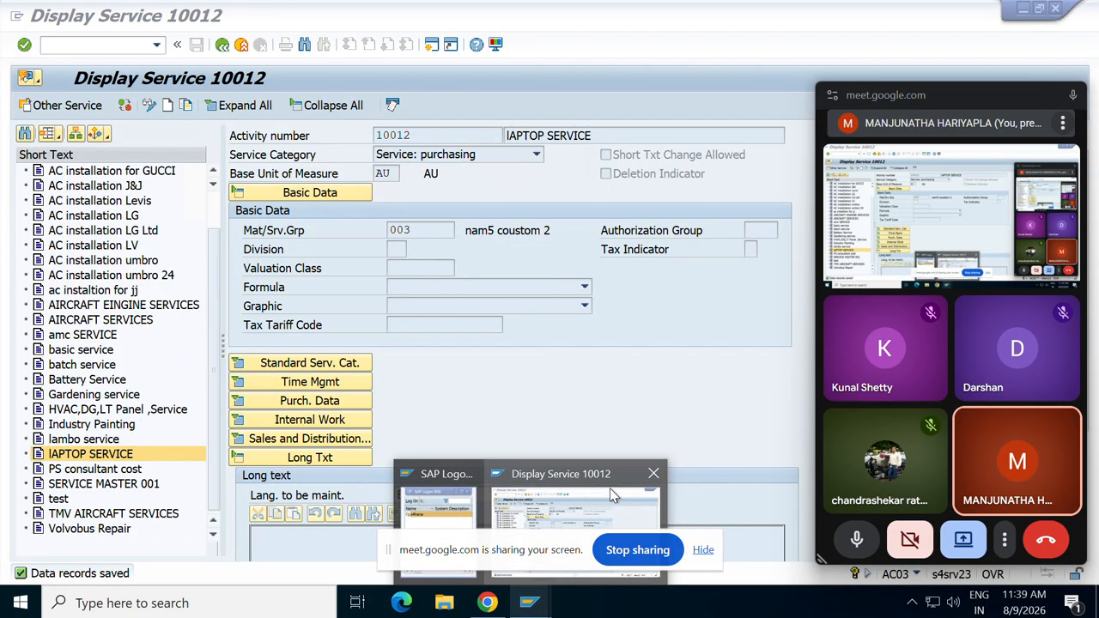
{"action": "left_click", "coordinate": [610, 487]}
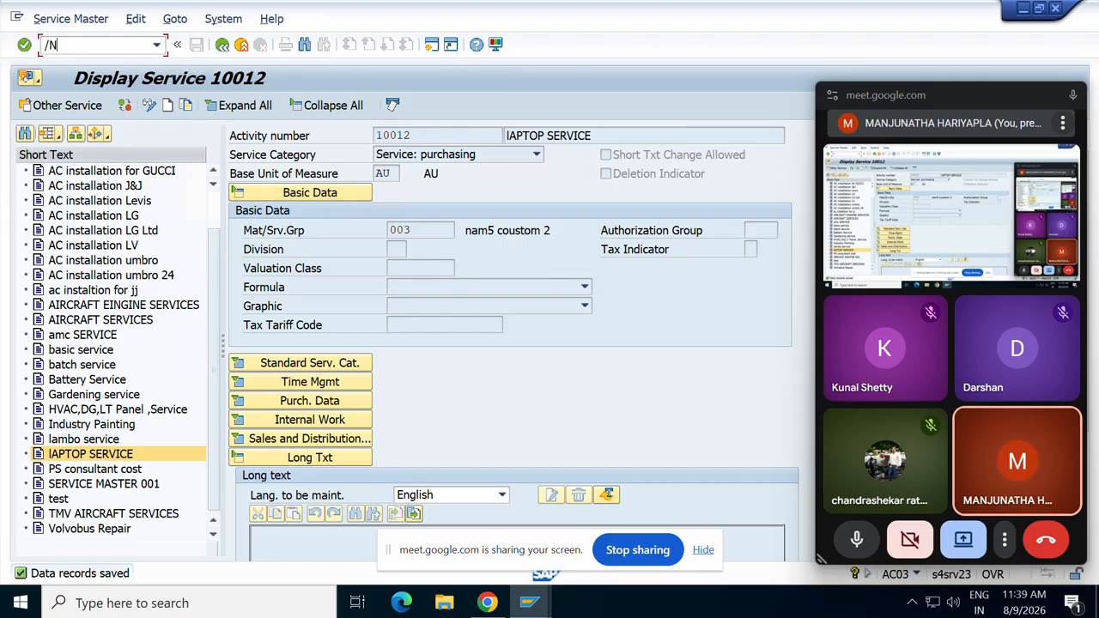
{"action": "key", "text": "Return"}
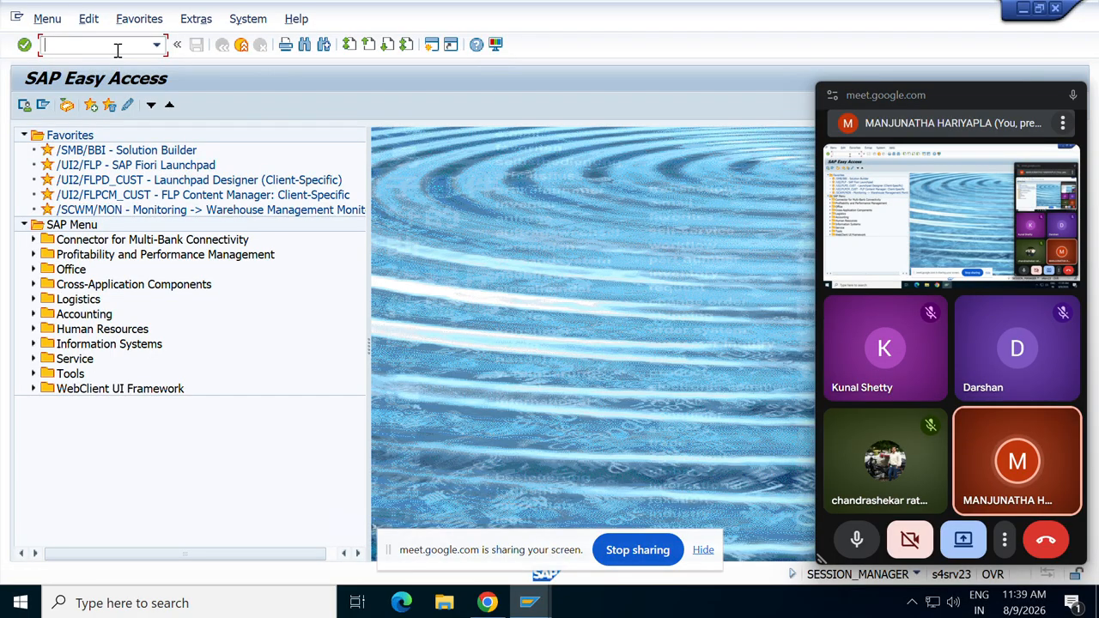
{"action": "left_click", "coordinate": [188, 23]}
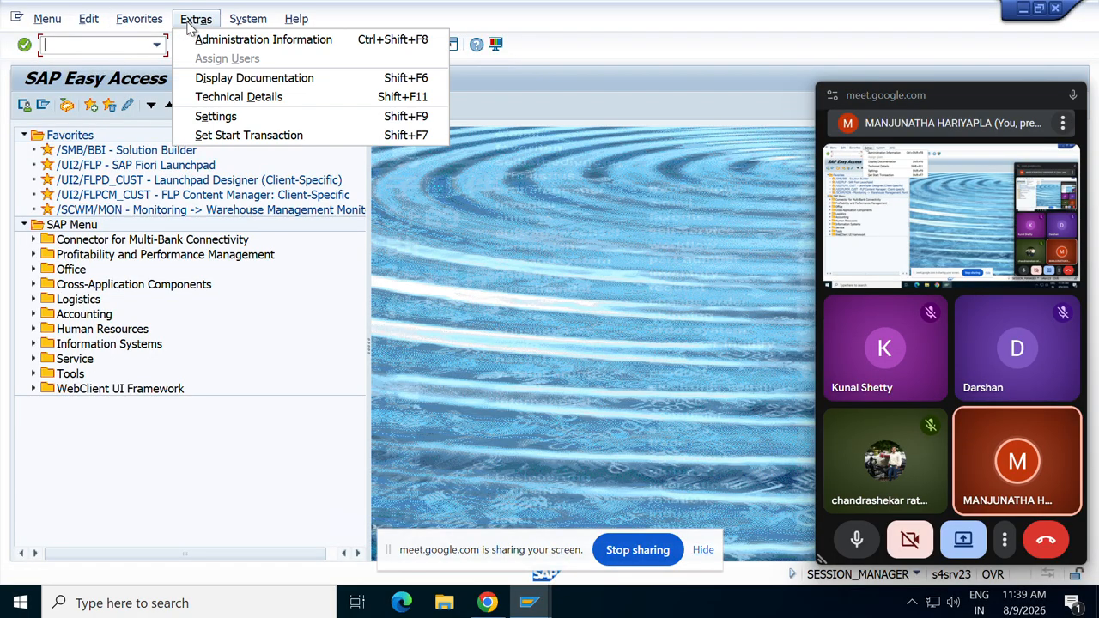
{"action": "left_click", "coordinate": [221, 105]}
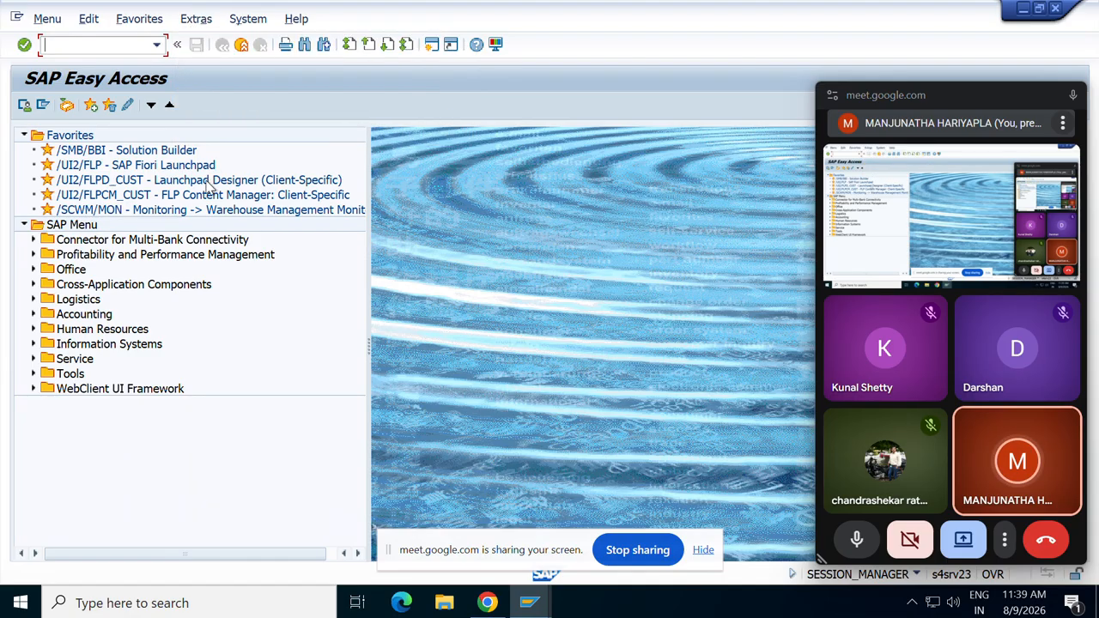
{"action": "left_click", "coordinate": [197, 21]}
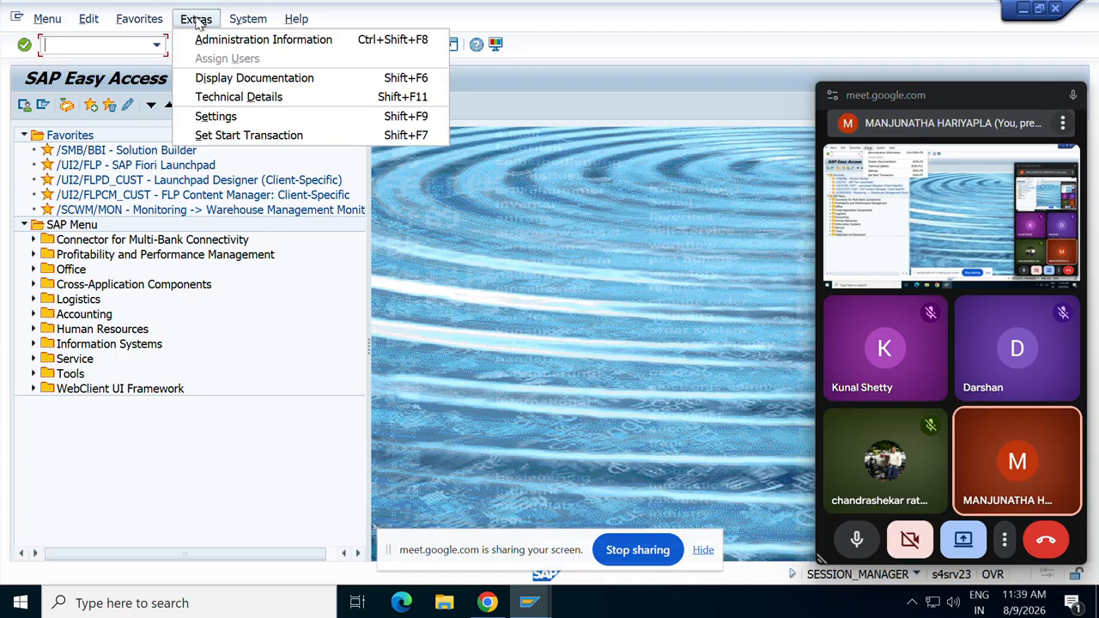
{"action": "left_click", "coordinate": [215, 118]}
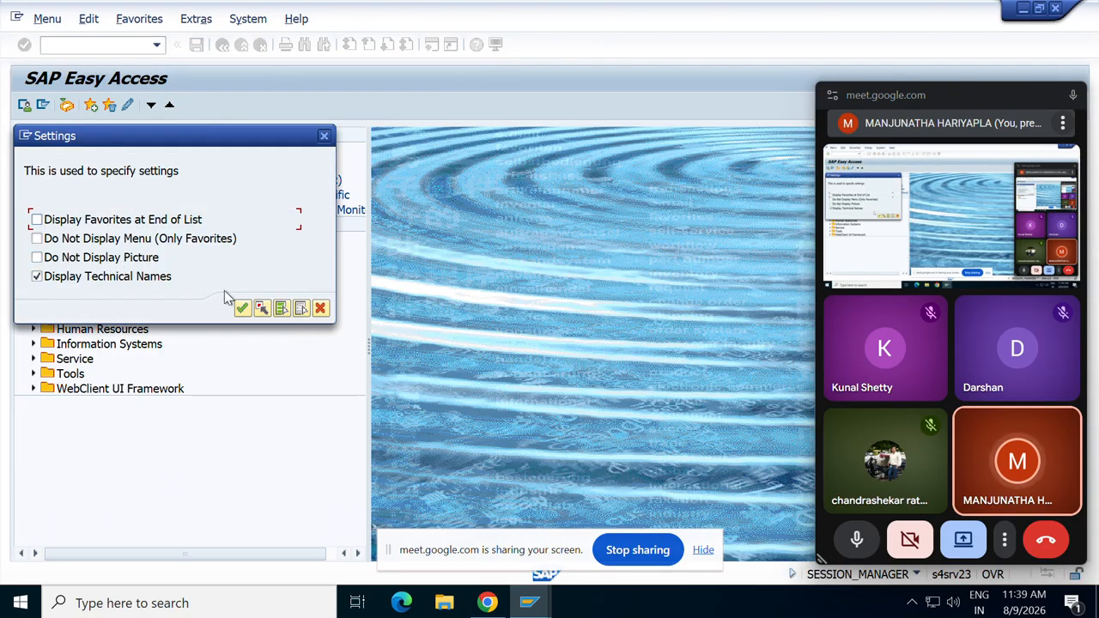
{"action": "left_click", "coordinate": [242, 309]}
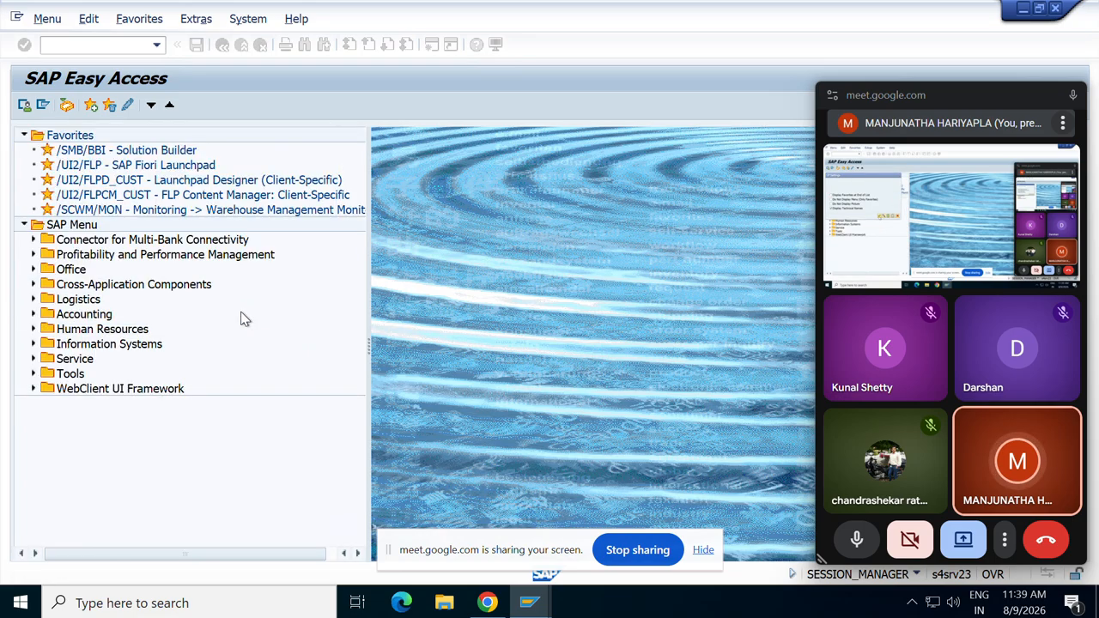
Navigate Logistics > Materials Management > Inventory Management > Reservation and start MB25 Reservation List.
{"action": "left_click", "coordinate": [33, 299]}
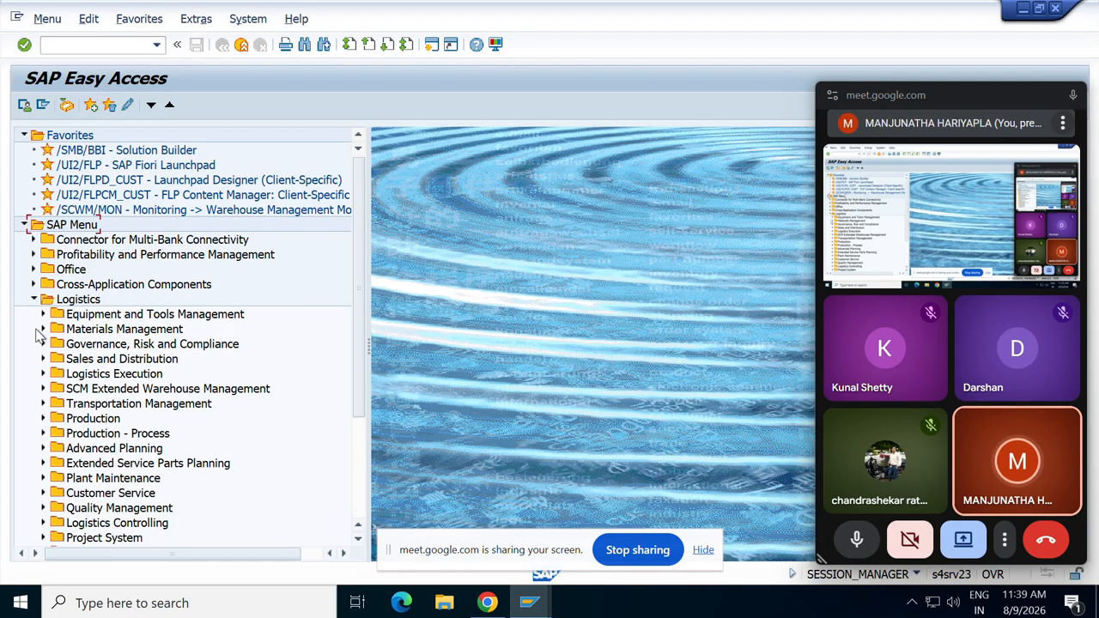
{"action": "left_click", "coordinate": [43, 330]}
{"action": "scroll", "coordinate": [43, 335], "scroll_direction": "down", "scroll_amount": 2}
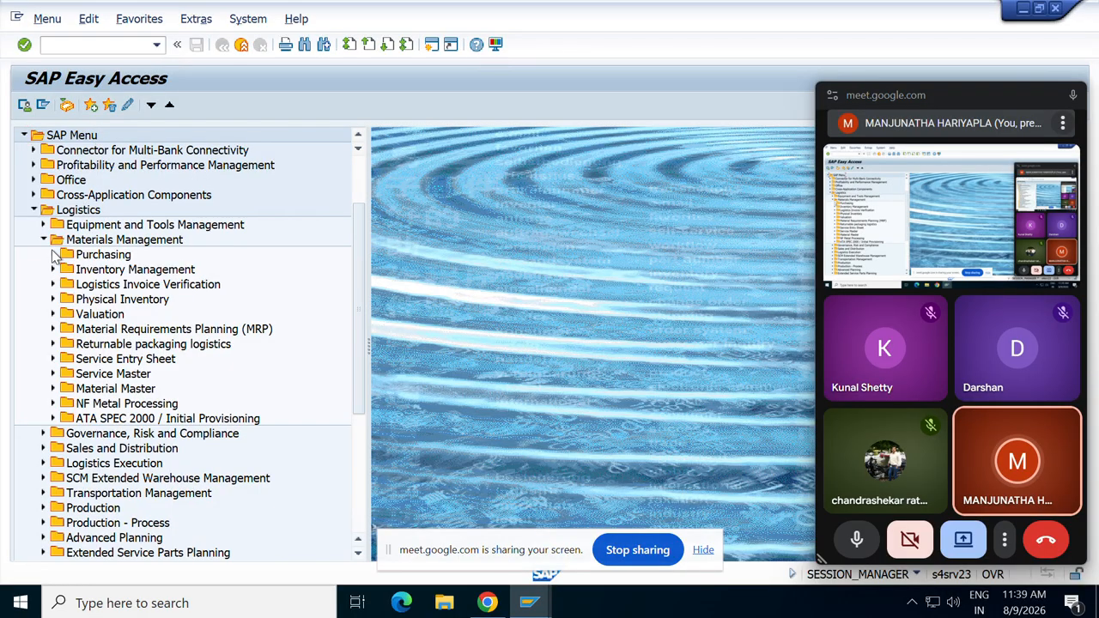
{"action": "left_click", "coordinate": [54, 254]}
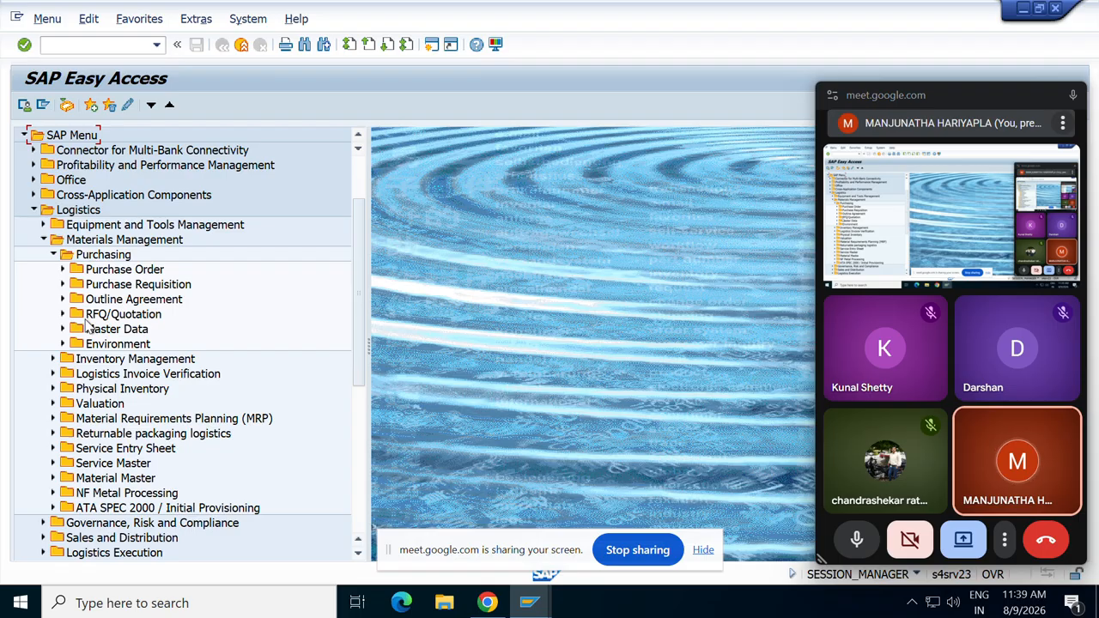
{"action": "left_click", "coordinate": [53, 255]}
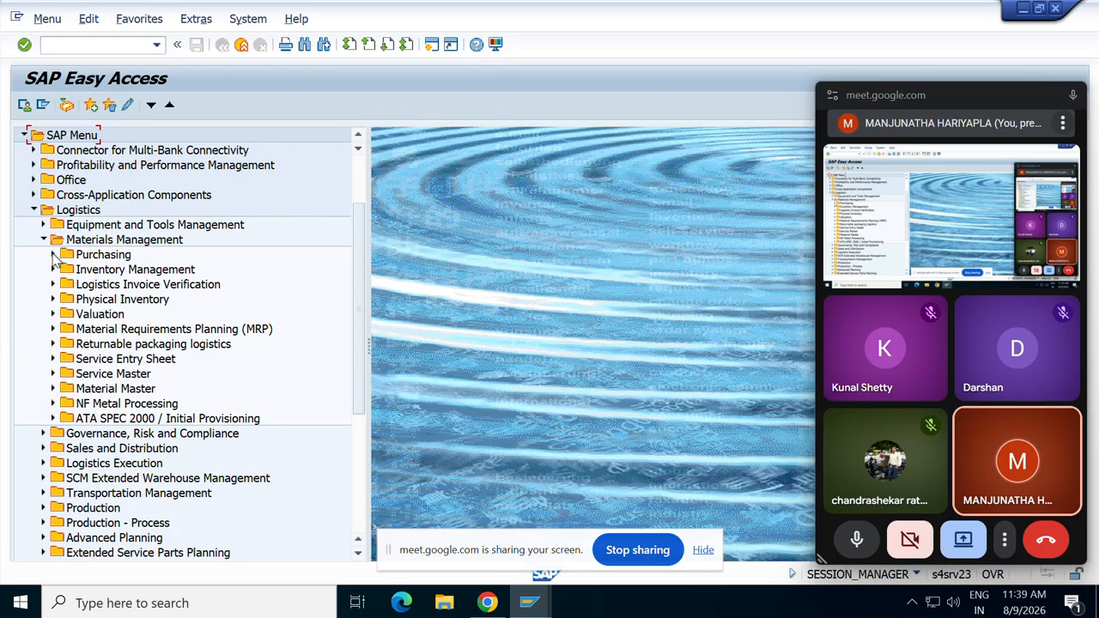
{"action": "left_click", "coordinate": [52, 269]}
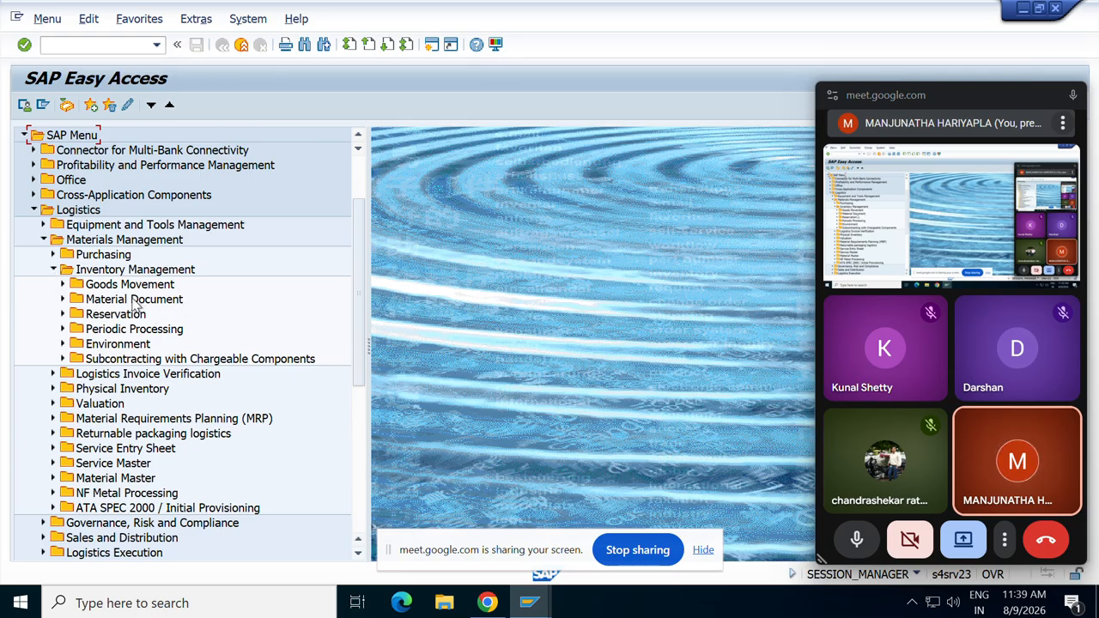
{"action": "left_click", "coordinate": [63, 315]}
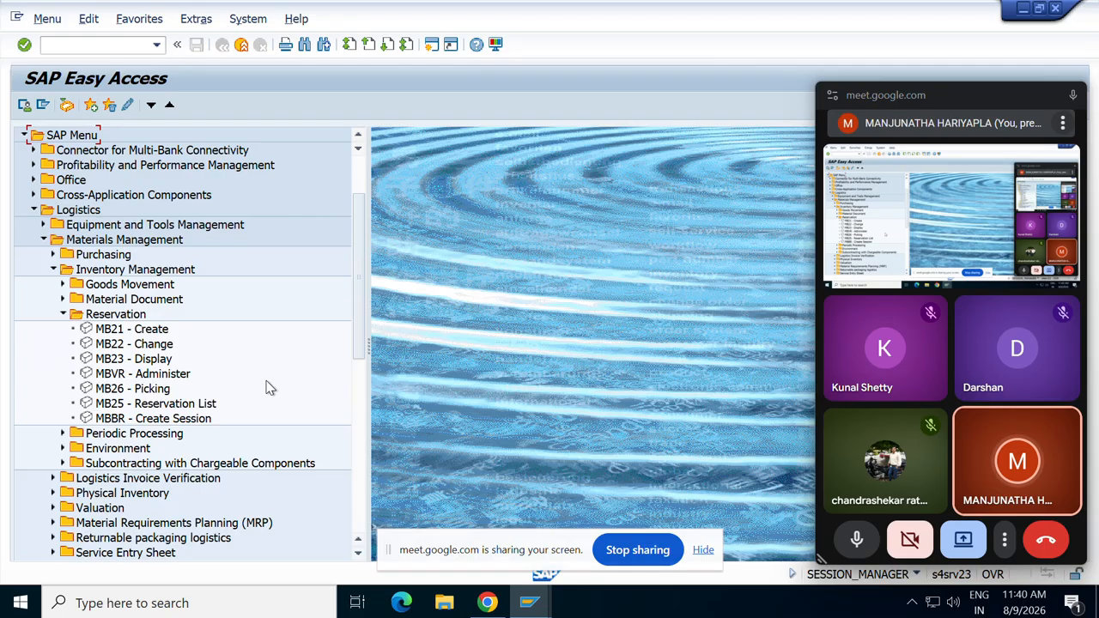
{"action": "double_click", "coordinate": [117, 407]}
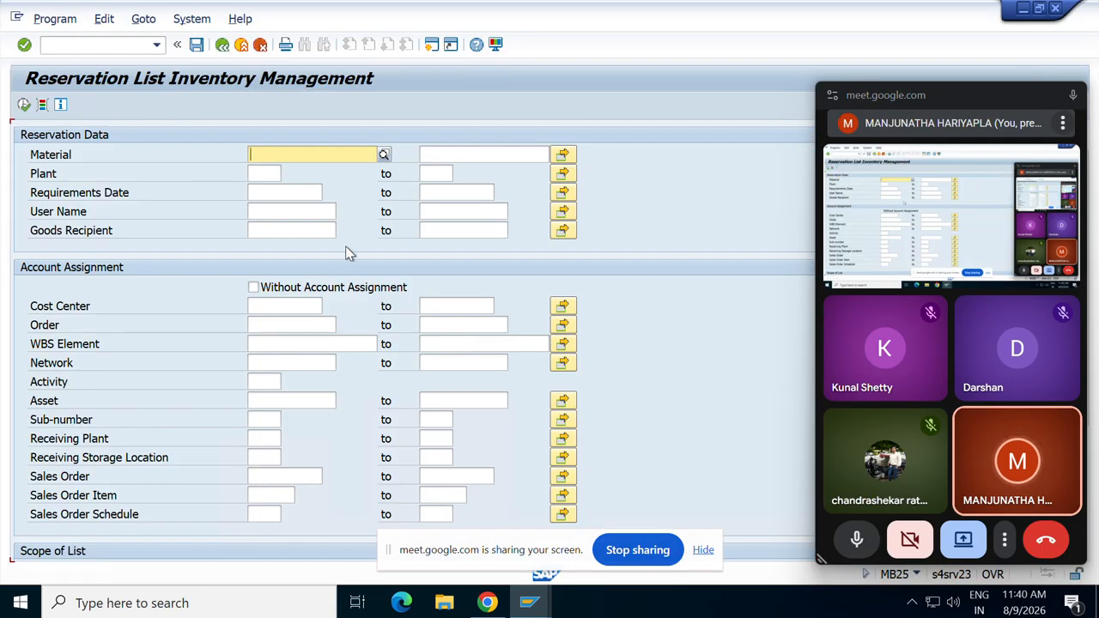
Execute the MB25 report to list reservations 8, 18, 24, 25 and 32 with movement type 261.
{"action": "left_click", "coordinate": [273, 172]}
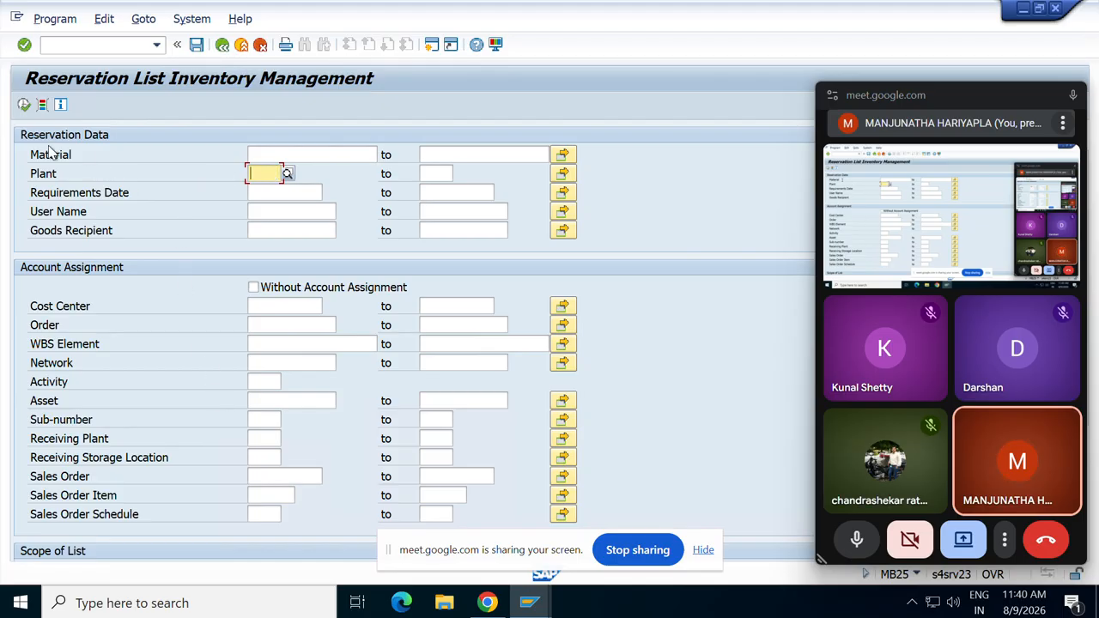
{"action": "left_click", "coordinate": [24, 105]}
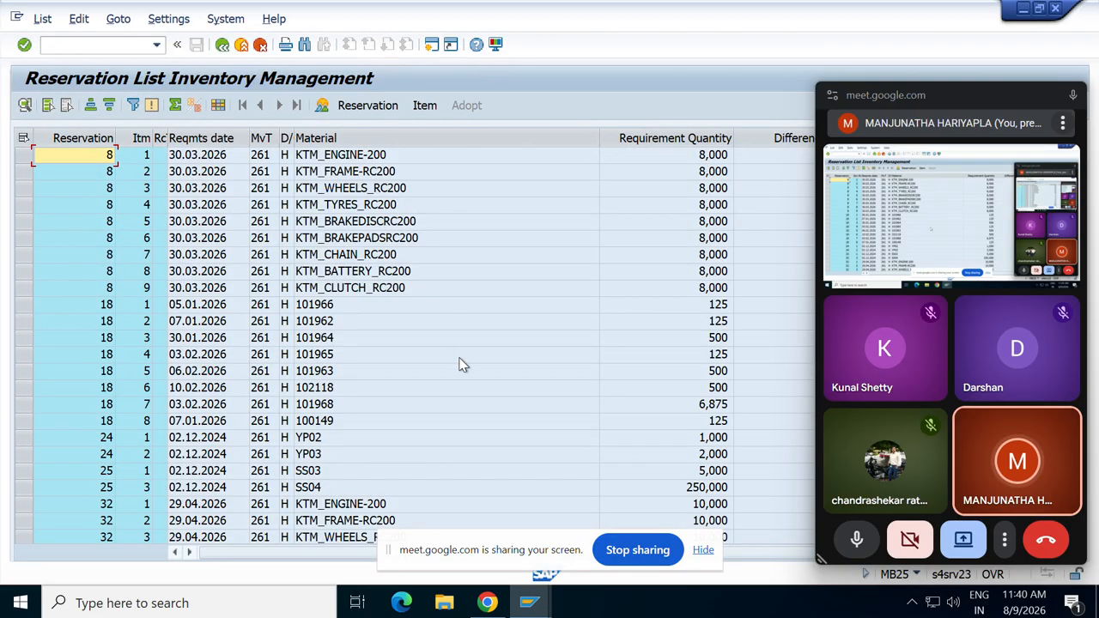
Sort the reservation list by requirements date in descending order.
{"action": "left_click", "coordinate": [196, 156]}
{"action": "left_click", "coordinate": [186, 139]}
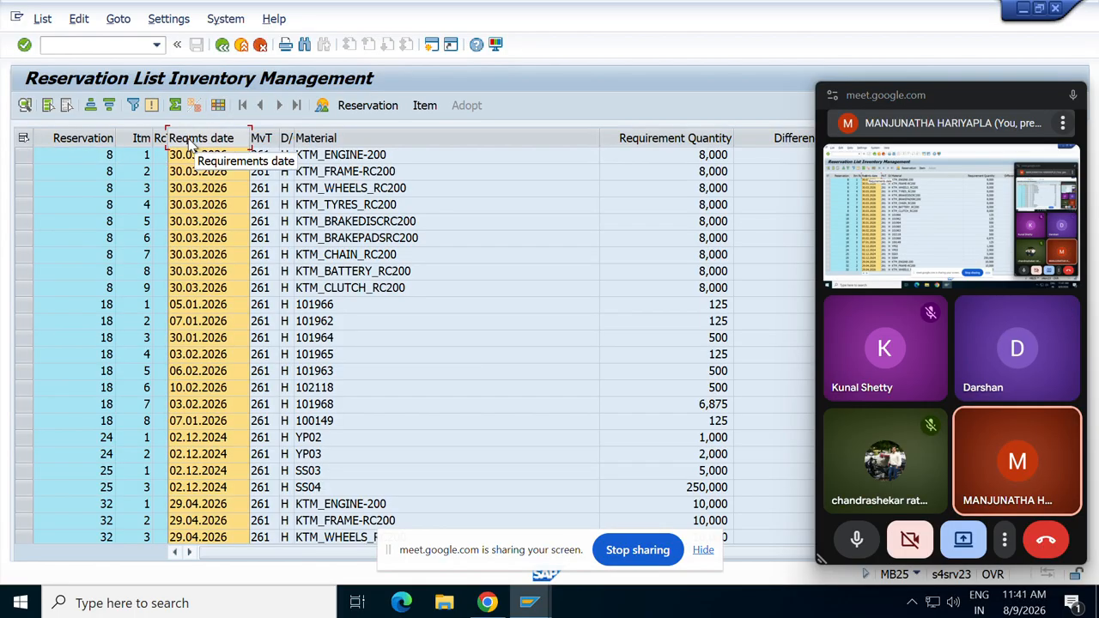
{"action": "left_click", "coordinate": [109, 104]}
Open reservation 1742 at the top of the list for display.
{"action": "left_click", "coordinate": [207, 156]}
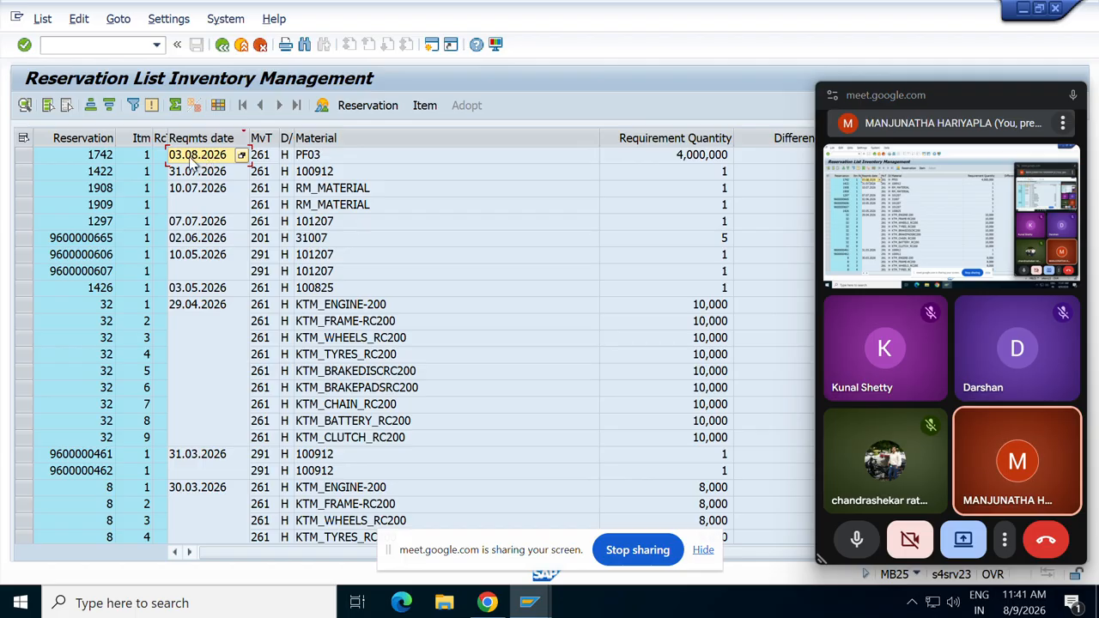
{"action": "left_click", "coordinate": [101, 157]}
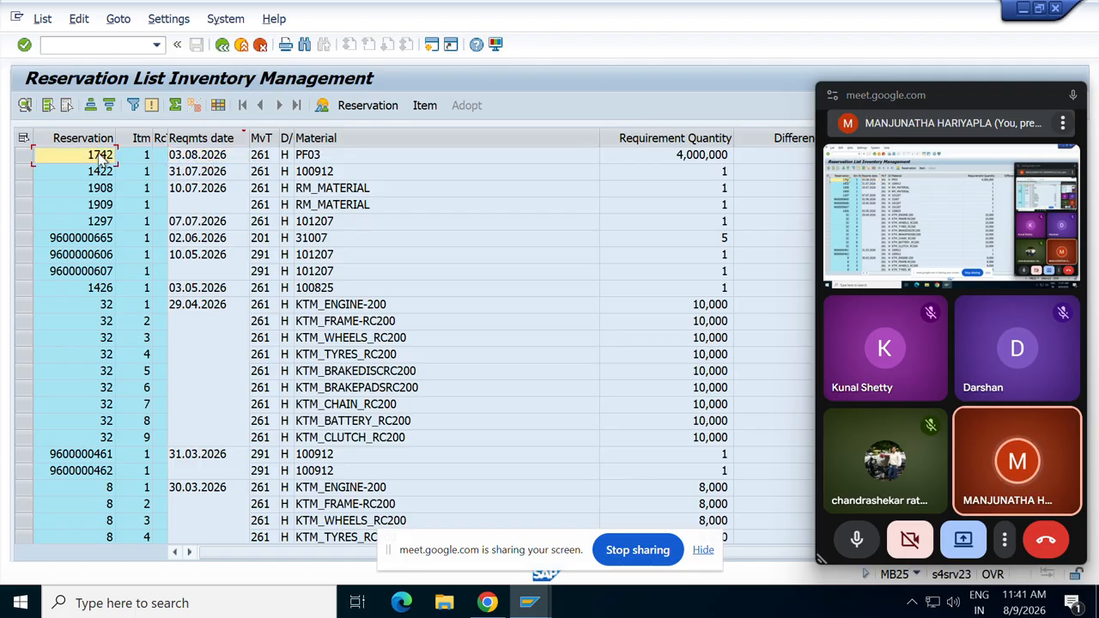
{"action": "key", "text": "Right"}
{"action": "key", "text": "Right"}
{"action": "key", "text": "Right"}
{"action": "key", "text": "Right"}
{"action": "key", "text": "Right"}
{"action": "key", "text": "Right"}
{"action": "key", "text": "Right"}
{"action": "key", "text": "Right"}
{"action": "key", "text": "Right"}
{"action": "key", "text": "Right"}
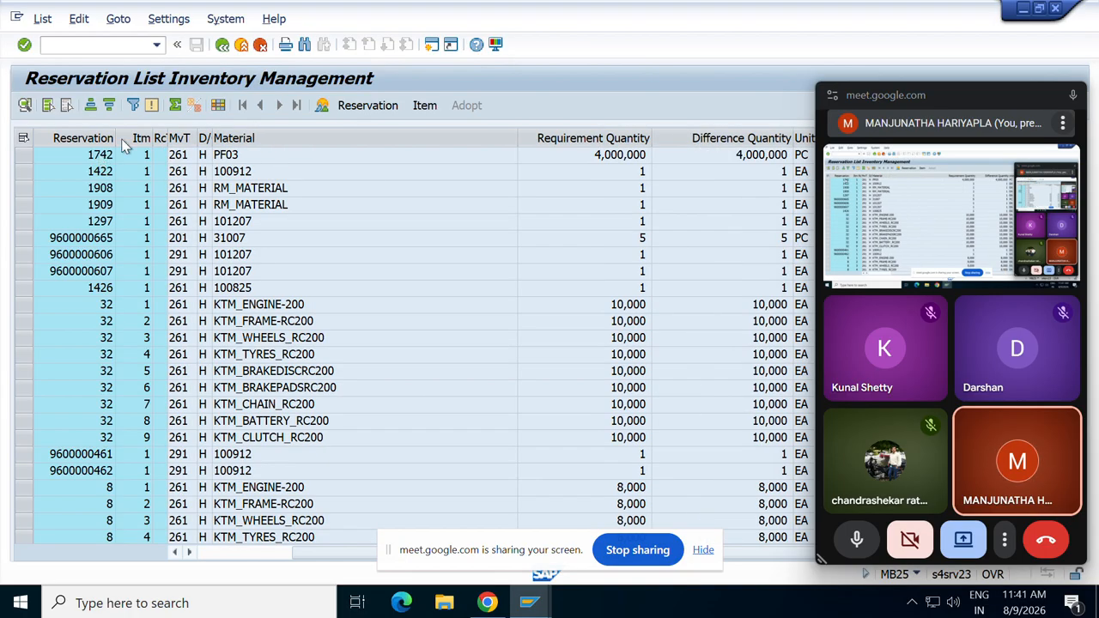
{"action": "left_click_drag", "start_coordinate": [901, 105], "coordinate": [885, 470]}
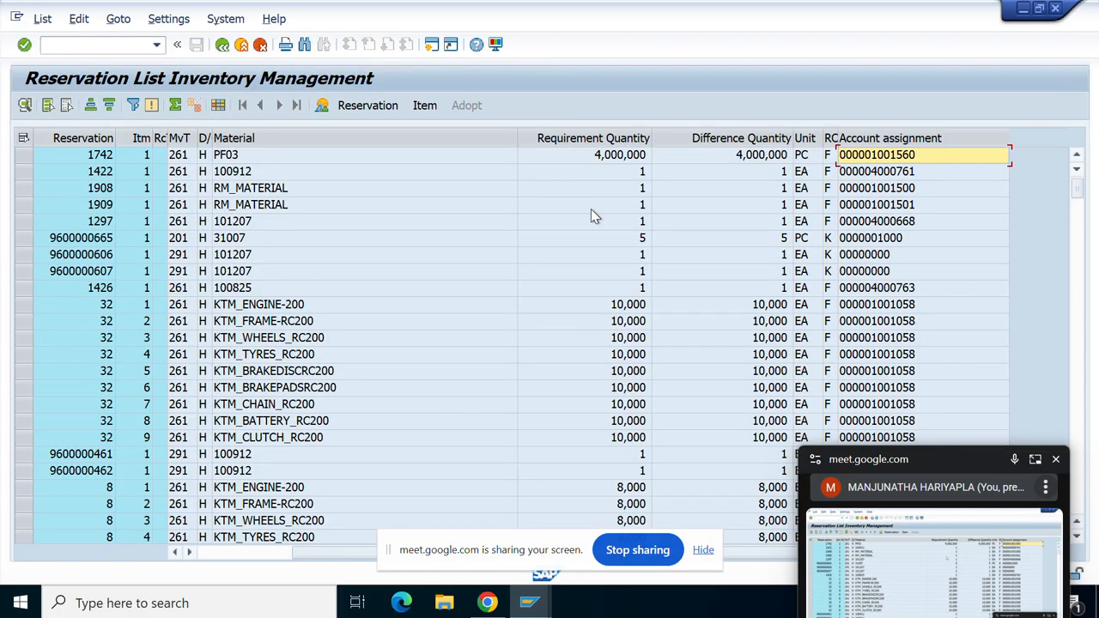
{"action": "double_click", "coordinate": [72, 159]}
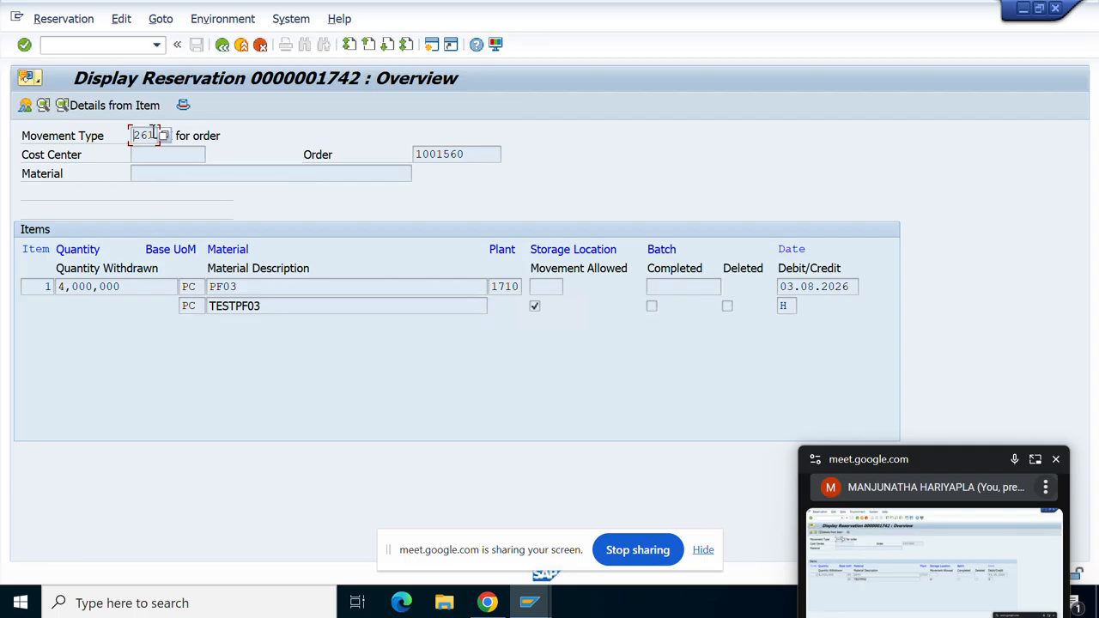
Review reservation 1742's movement type 261, plant 1710 and material PF03, viewing the item detail.
{"action": "left_click_drag", "start_coordinate": [155, 136], "coordinate": [85, 133]}
{"action": "left_click", "coordinate": [518, 287]}
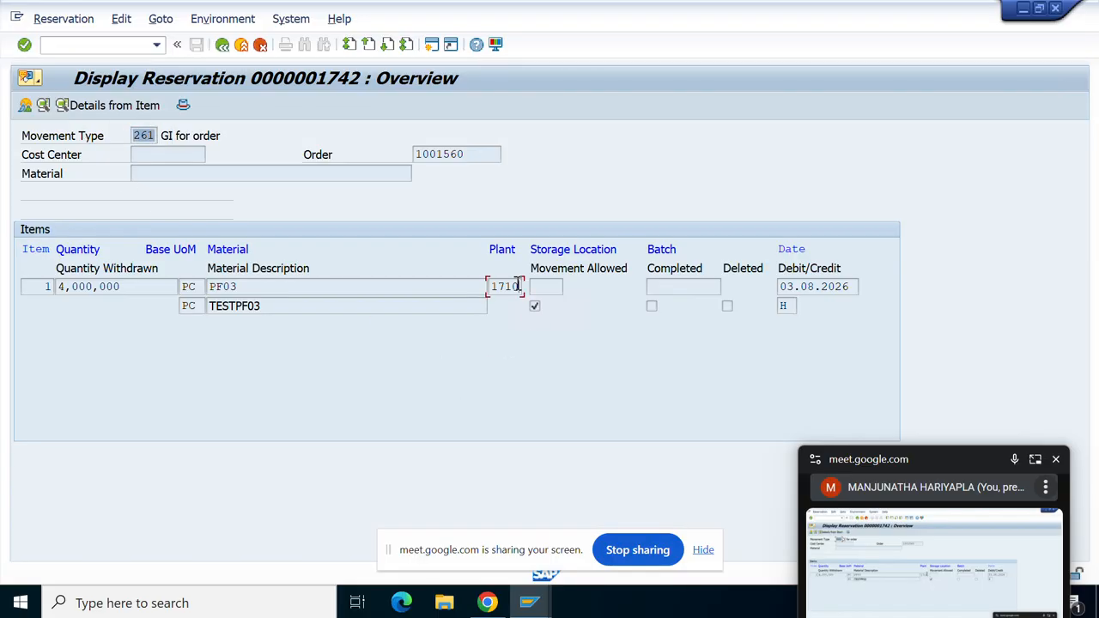
{"action": "left_click_drag", "start_coordinate": [519, 286], "coordinate": [217, 279]}
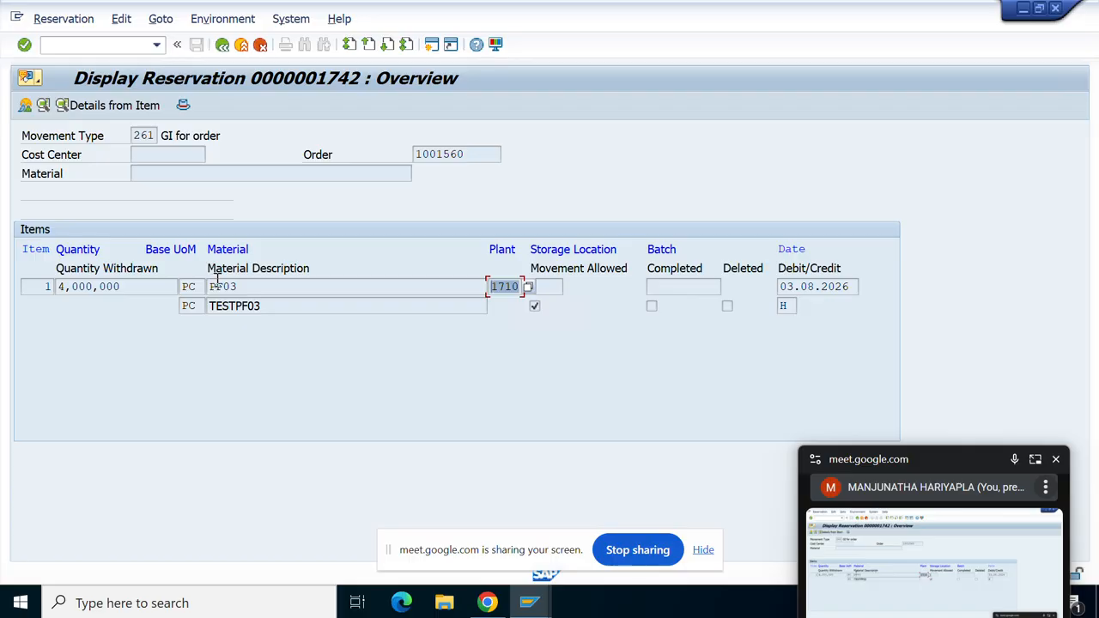
{"action": "left_click", "coordinate": [283, 286]}
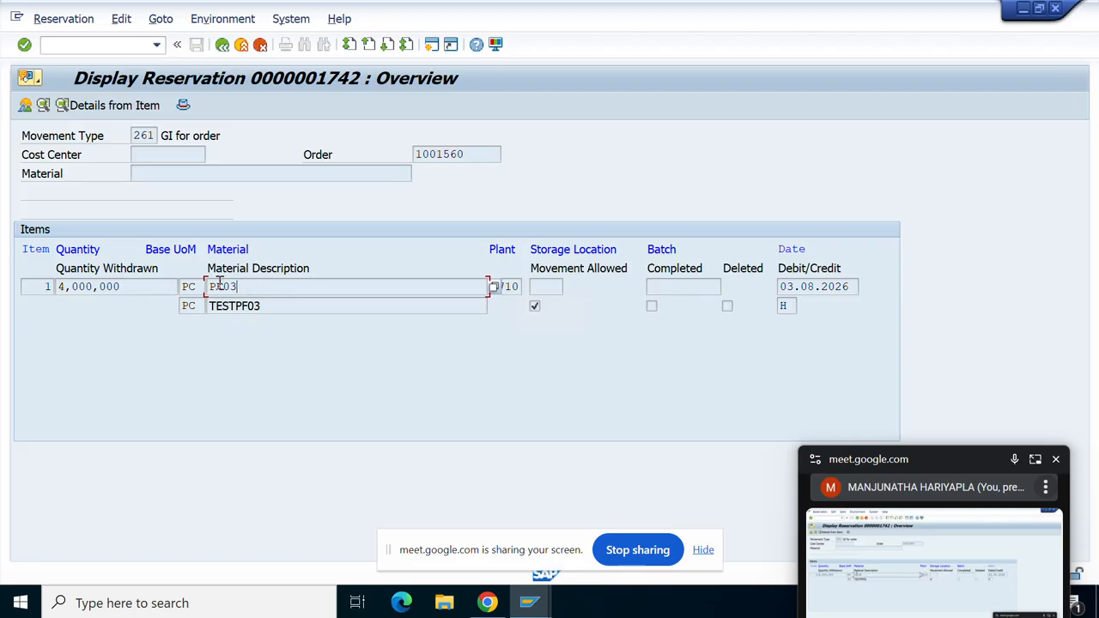
{"action": "left_click", "coordinate": [554, 292]}
{"action": "double_click", "coordinate": [235, 289]}
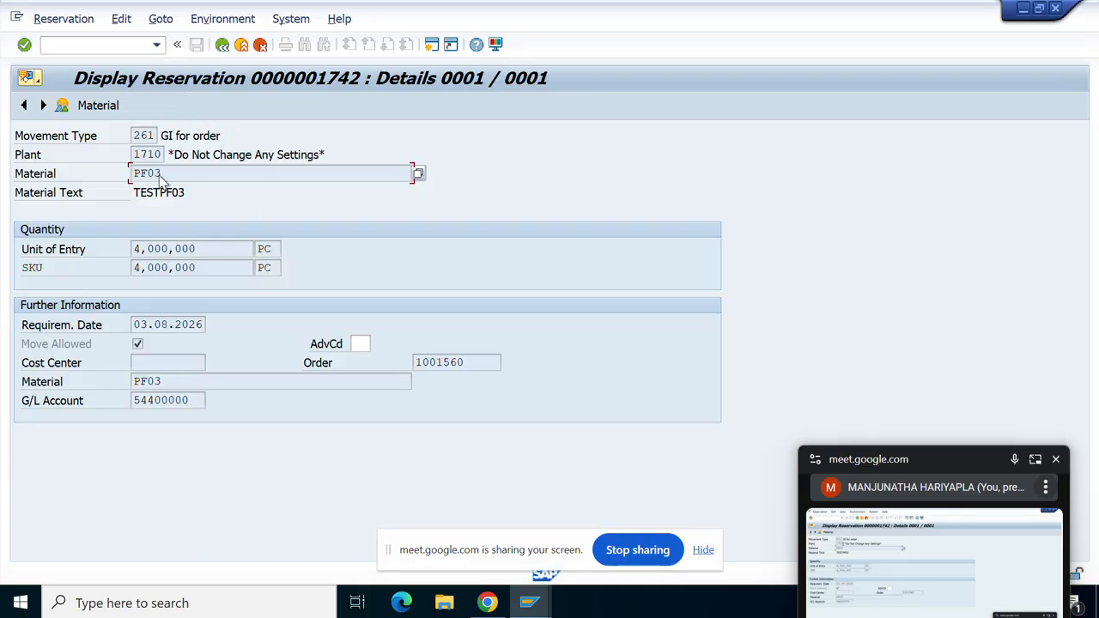
{"action": "left_click", "coordinate": [62, 106]}
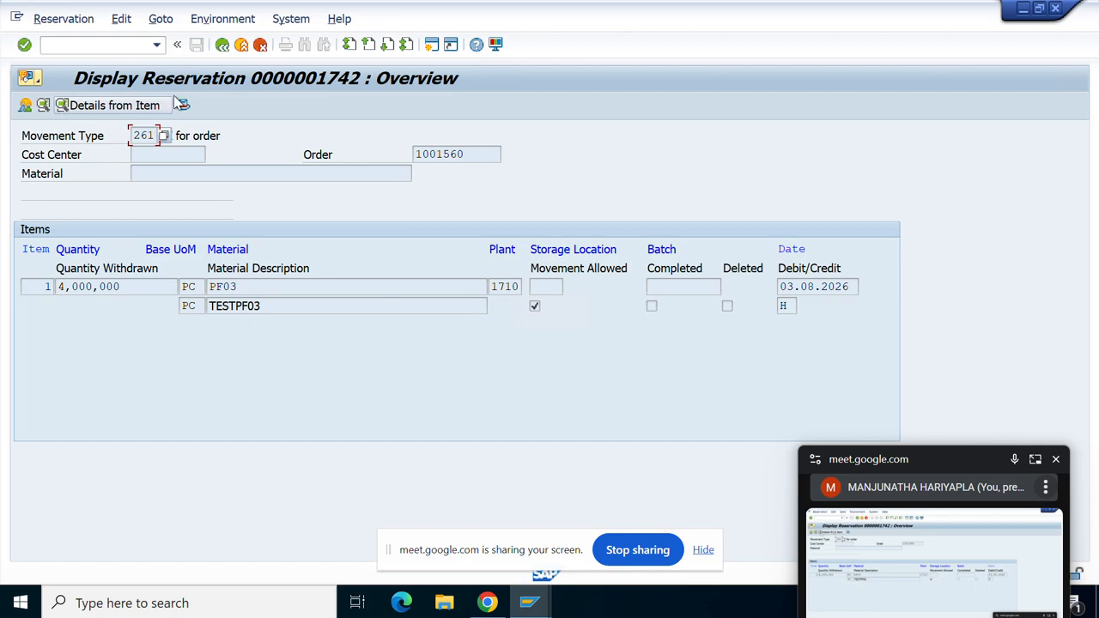
Check header and item data for order 1001560 and G/L account 54400000, then open a new session.
{"action": "left_click", "coordinate": [182, 107]}
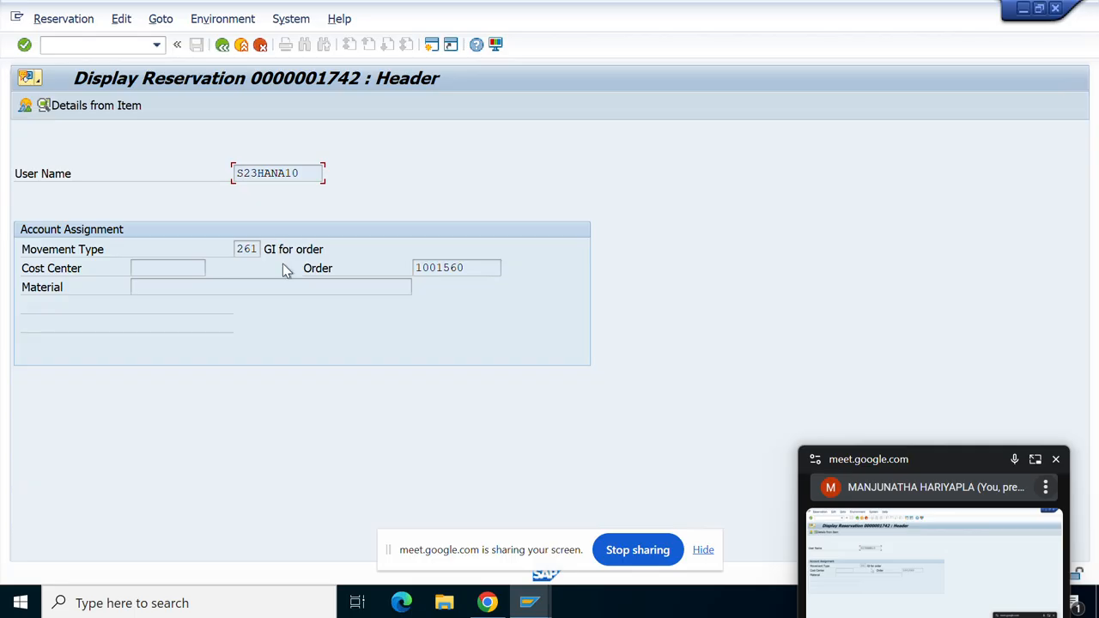
{"action": "left_click_drag", "start_coordinate": [483, 266], "coordinate": [138, 260]}
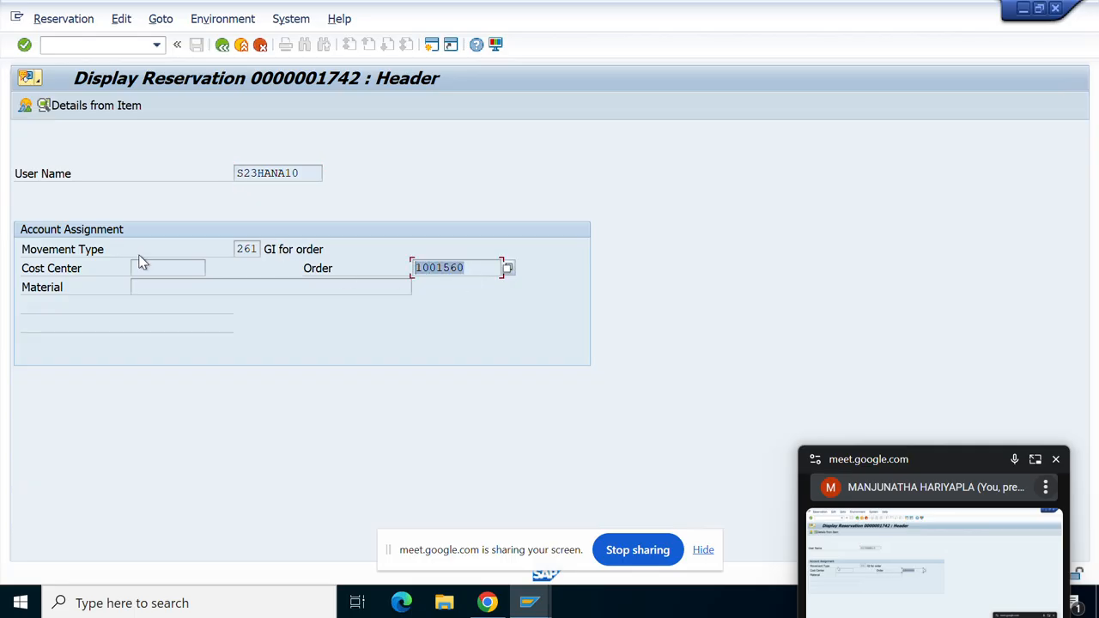
{"action": "left_click", "coordinate": [64, 105]}
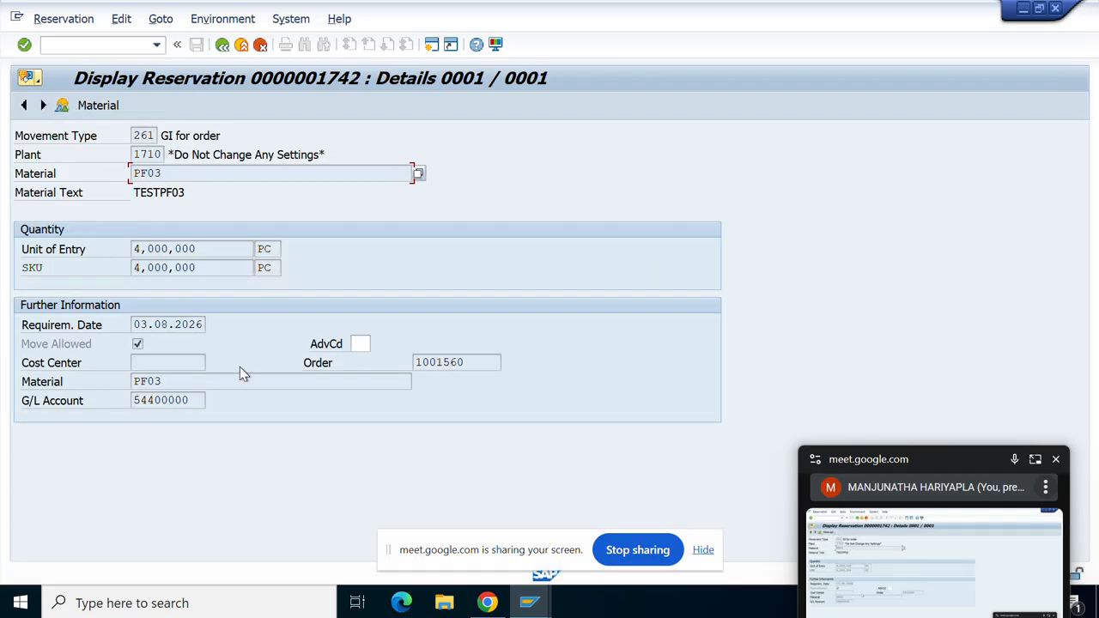
{"action": "left_click_drag", "start_coordinate": [205, 399], "coordinate": [135, 403]}
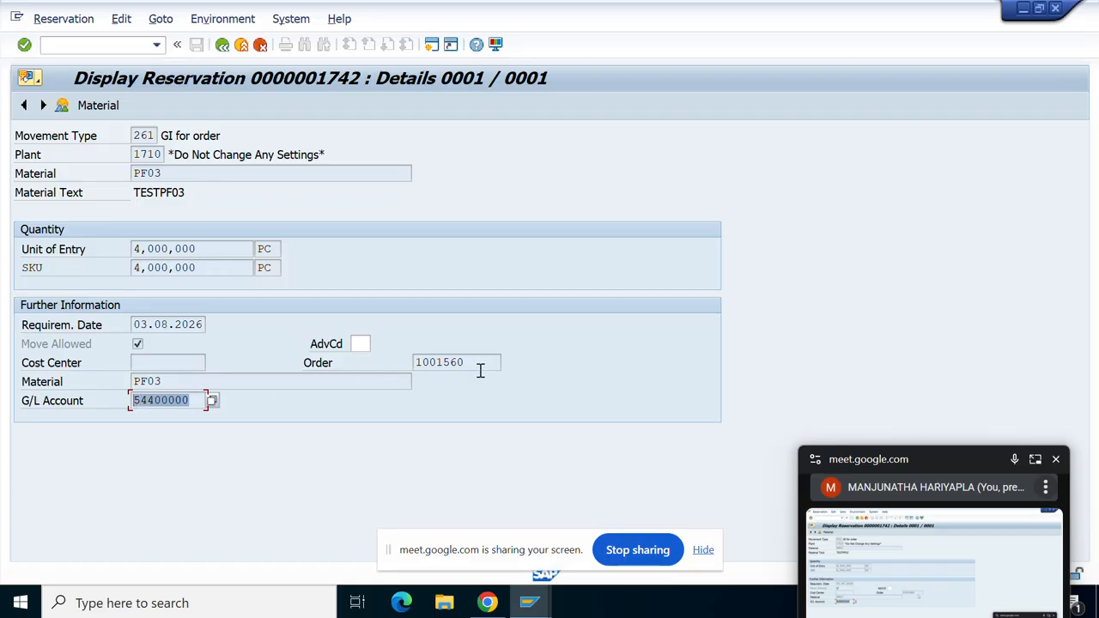
{"action": "left_click_drag", "start_coordinate": [474, 362], "coordinate": [413, 363]}
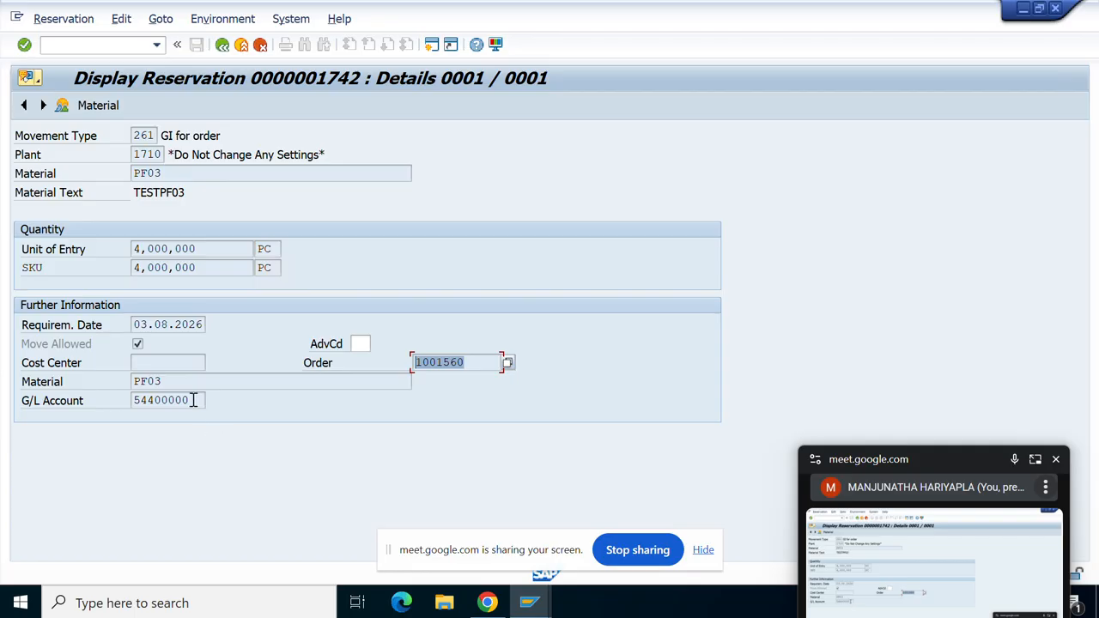
{"action": "left_click_drag", "start_coordinate": [194, 400], "coordinate": [88, 377]}
{"action": "left_click", "coordinate": [120, 377]}
{"action": "left_click", "coordinate": [491, 363]}
{"action": "left_click_drag", "start_coordinate": [492, 363], "coordinate": [398, 368]}
{"action": "left_click_drag", "start_coordinate": [194, 400], "coordinate": [4, 386]}
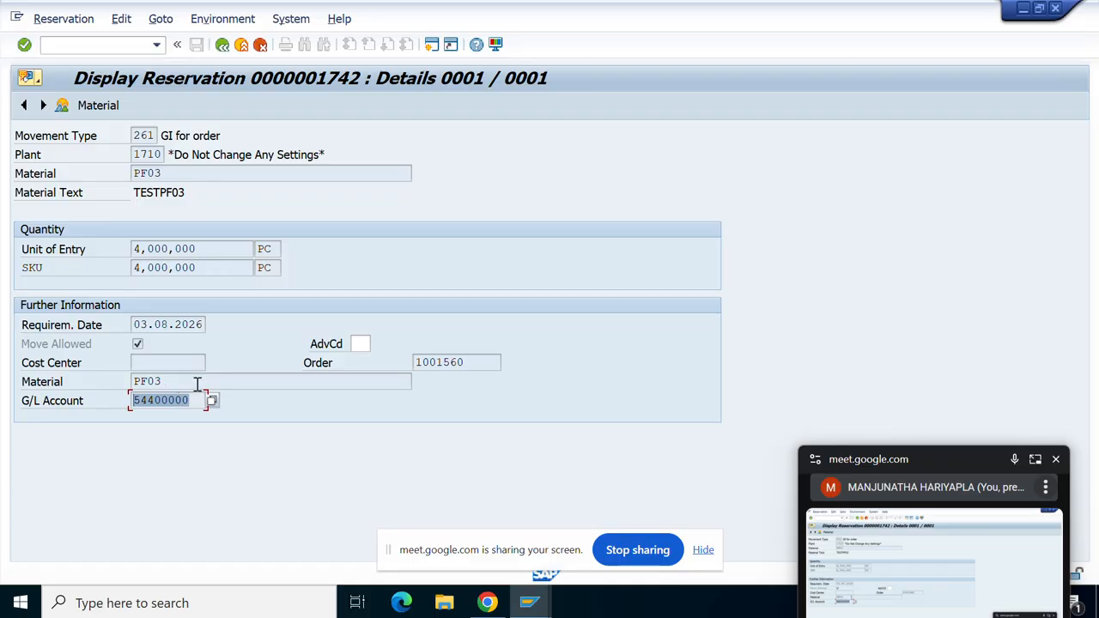
{"action": "left_click_drag", "start_coordinate": [183, 383], "coordinate": [73, 386]}
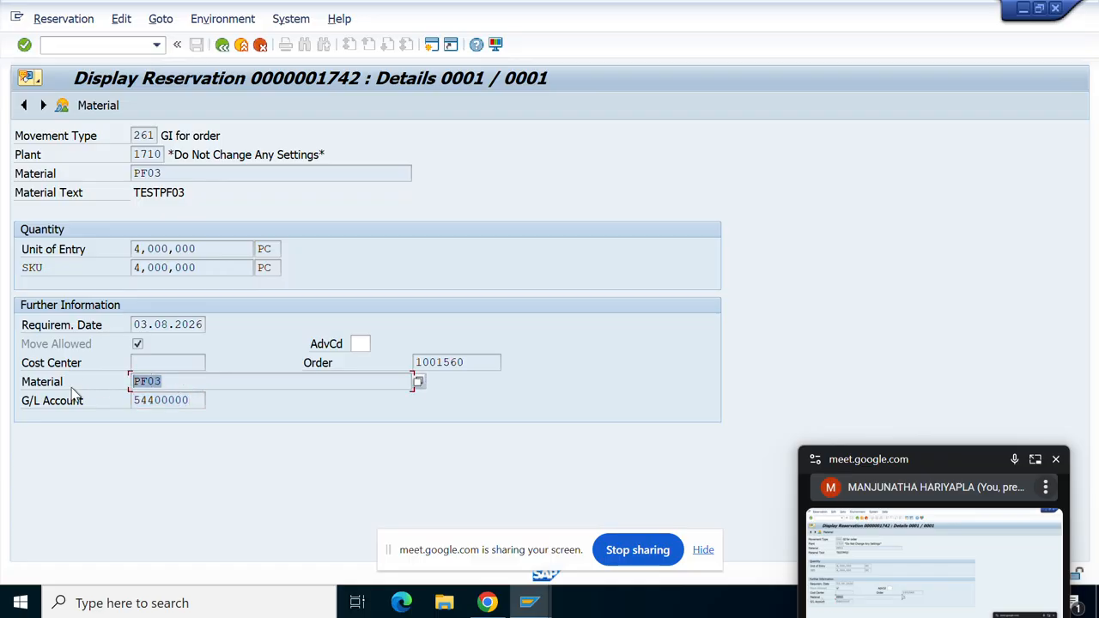
{"action": "left_click", "coordinate": [432, 47]}
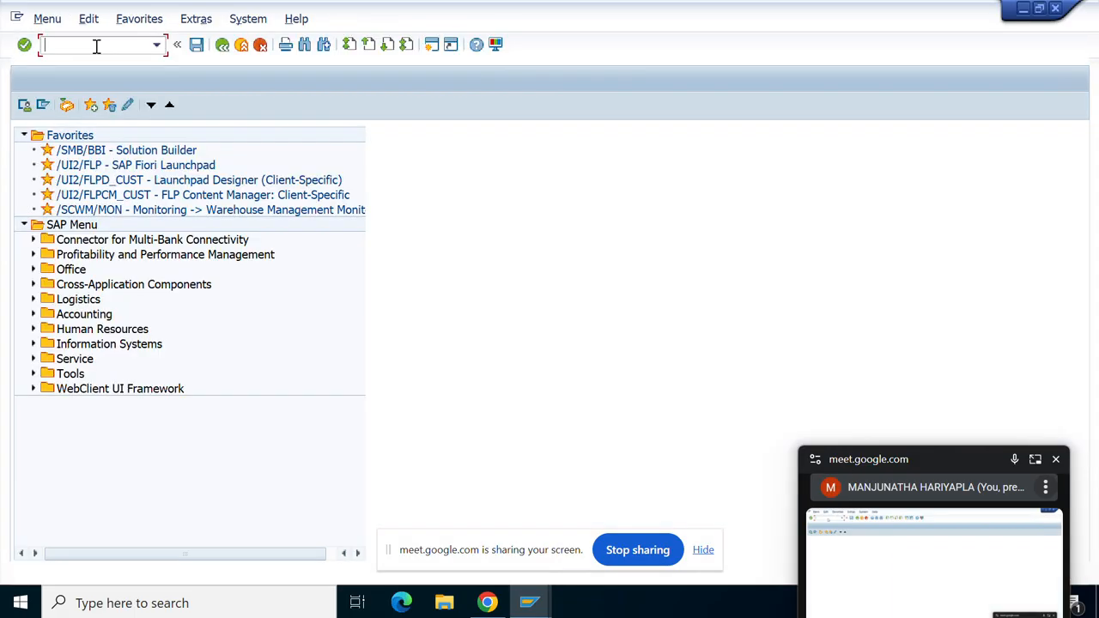
Run the materials list (MM60) for material PF03.
{"action": "type", "text": "MM60"}
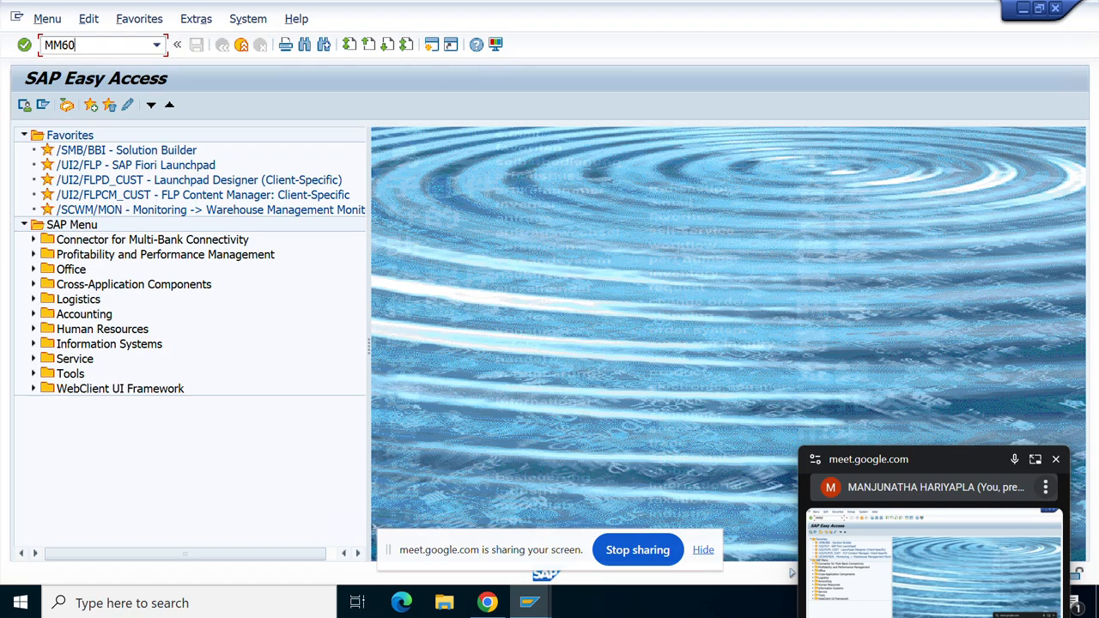
{"action": "key", "text": "Return"}
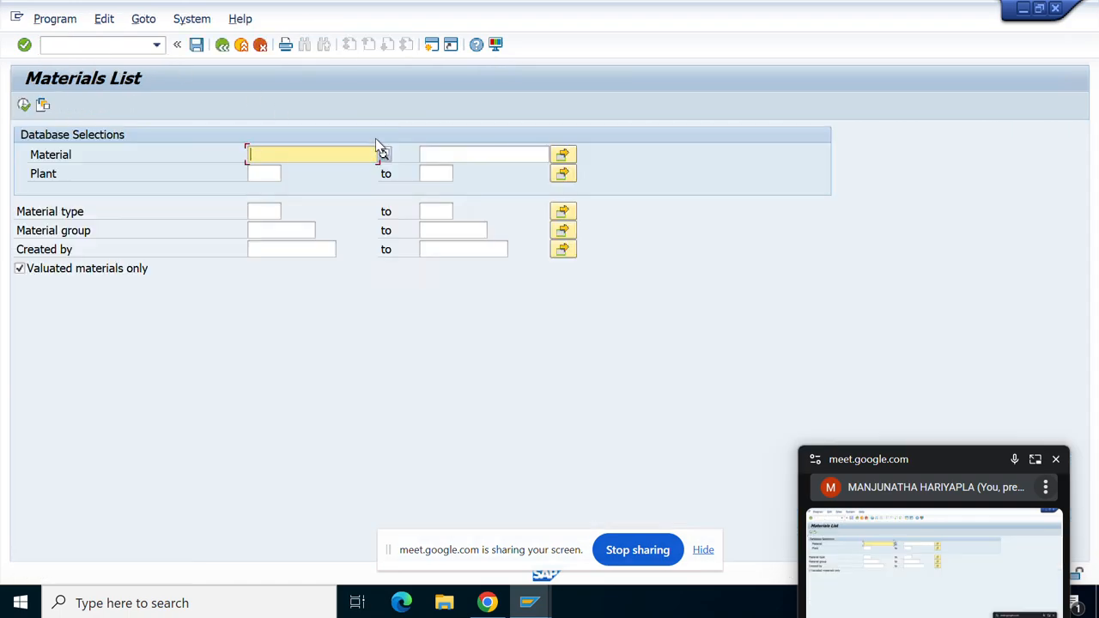
{"action": "type", "text": "PF03"}
{"action": "left_click", "coordinate": [24, 104]}
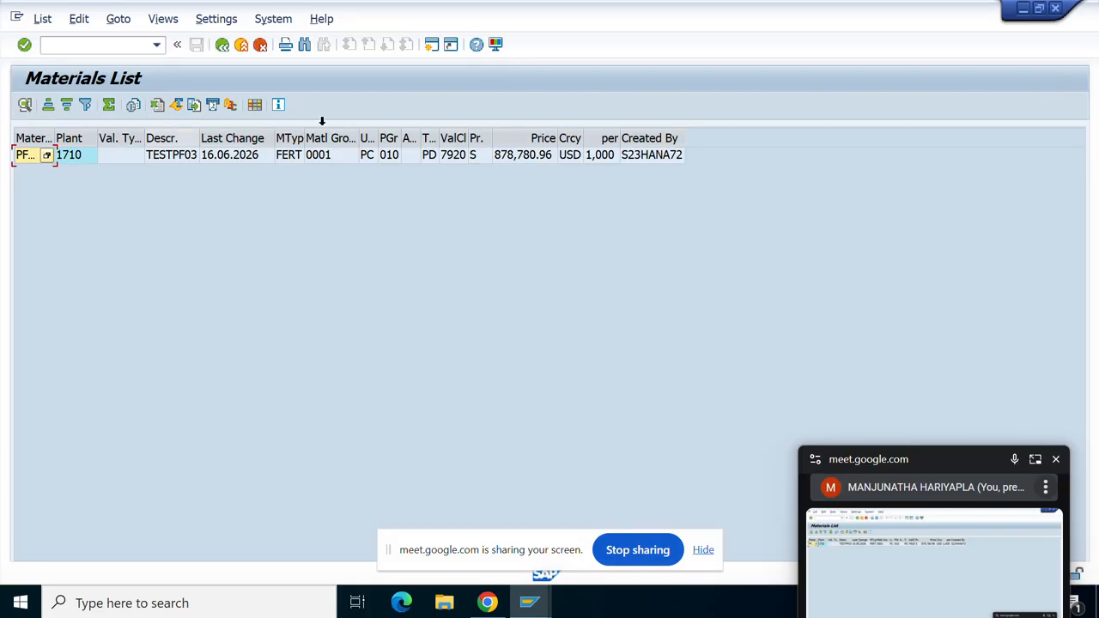
Go back and start the stock overview with /NMMBE.
{"action": "left_click", "coordinate": [221, 45]}
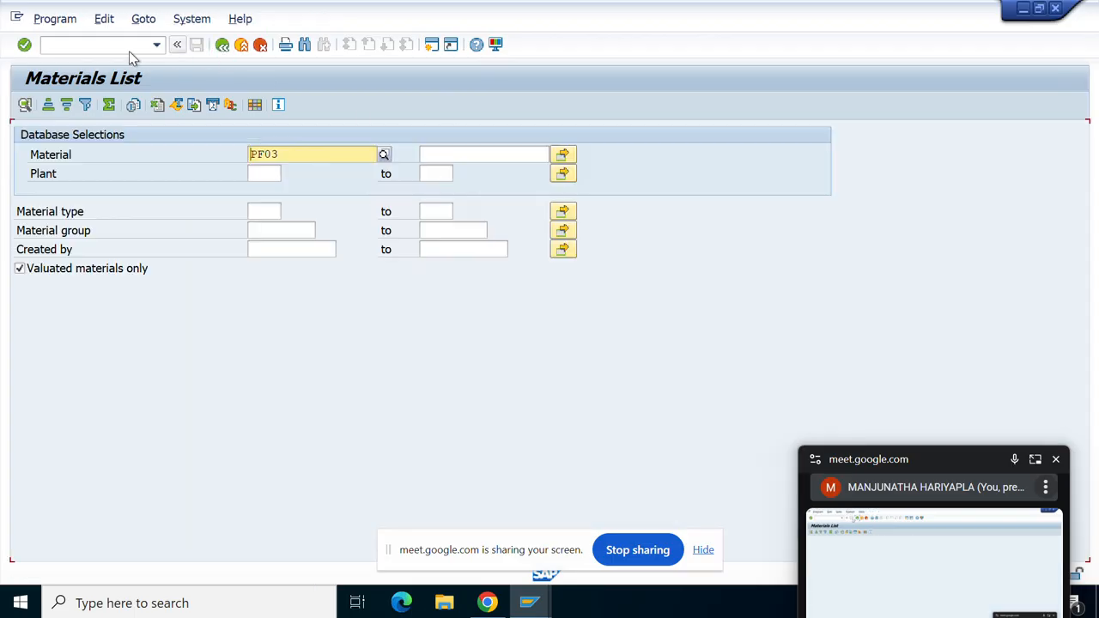
{"action": "left_click", "coordinate": [120, 49]}
{"action": "type", "text": "/NM"}
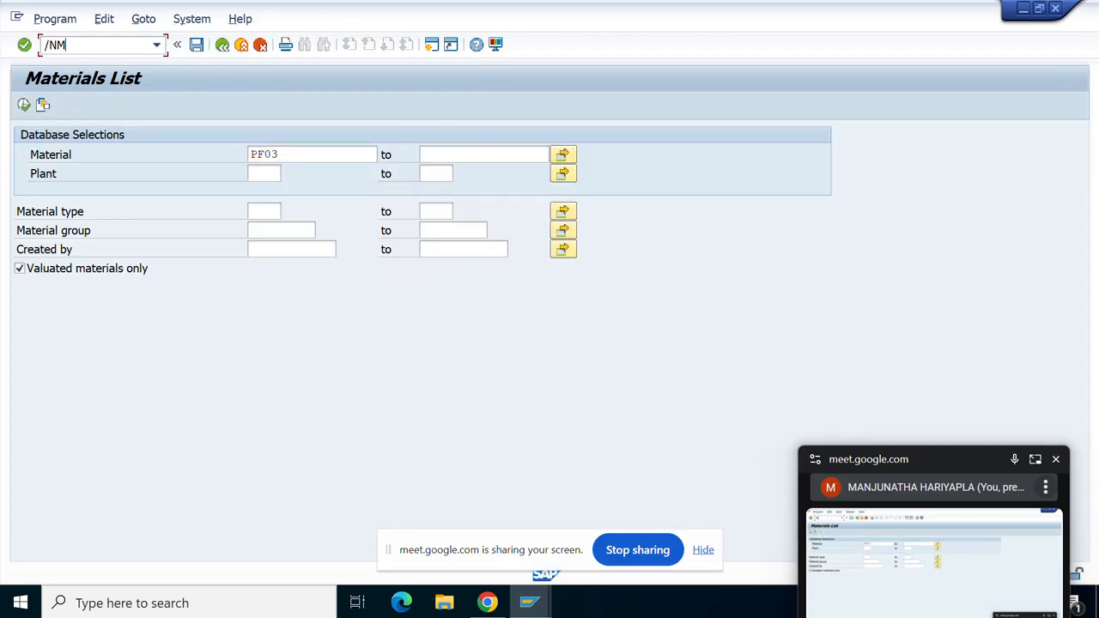
{"action": "type", "text": "MBE"}
{"action": "key", "text": "Return"}
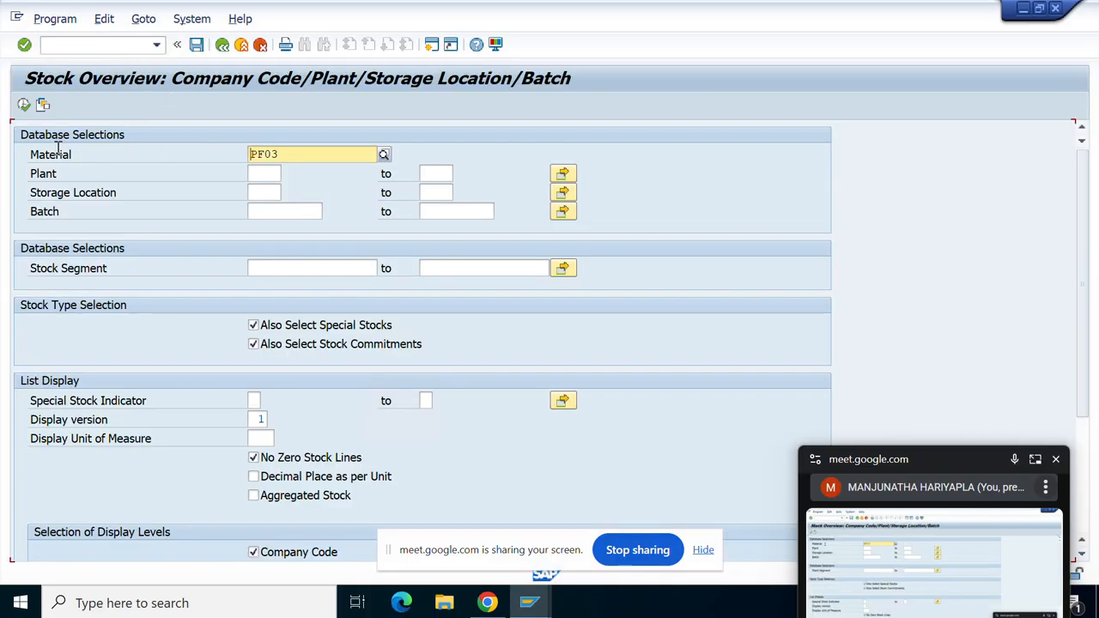
Run the PF03 stock overview and review storage location 0001's batch quantities 600 and 400.
{"action": "left_click", "coordinate": [25, 104]}
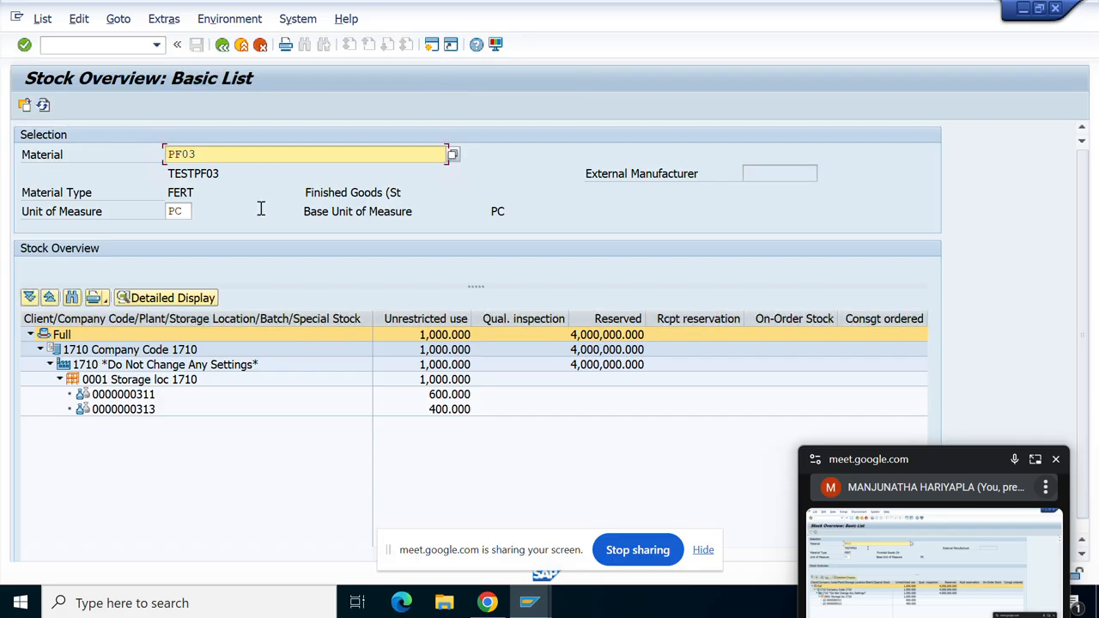
{"action": "left_click", "coordinate": [170, 387]}
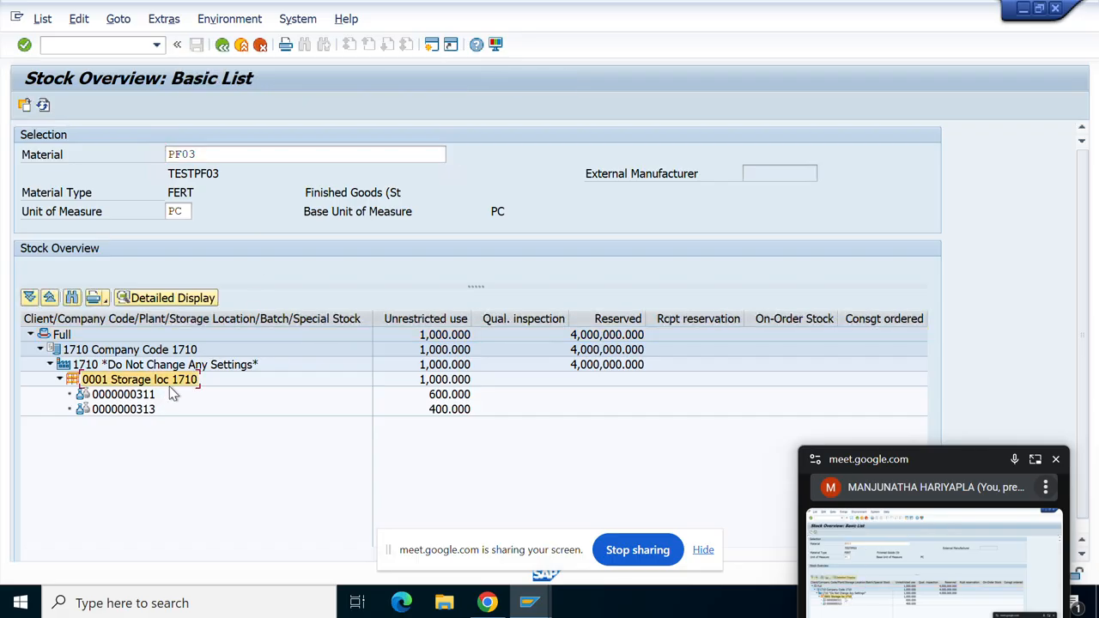
{"action": "left_click", "coordinate": [453, 395]}
{"action": "left_click", "coordinate": [442, 411]}
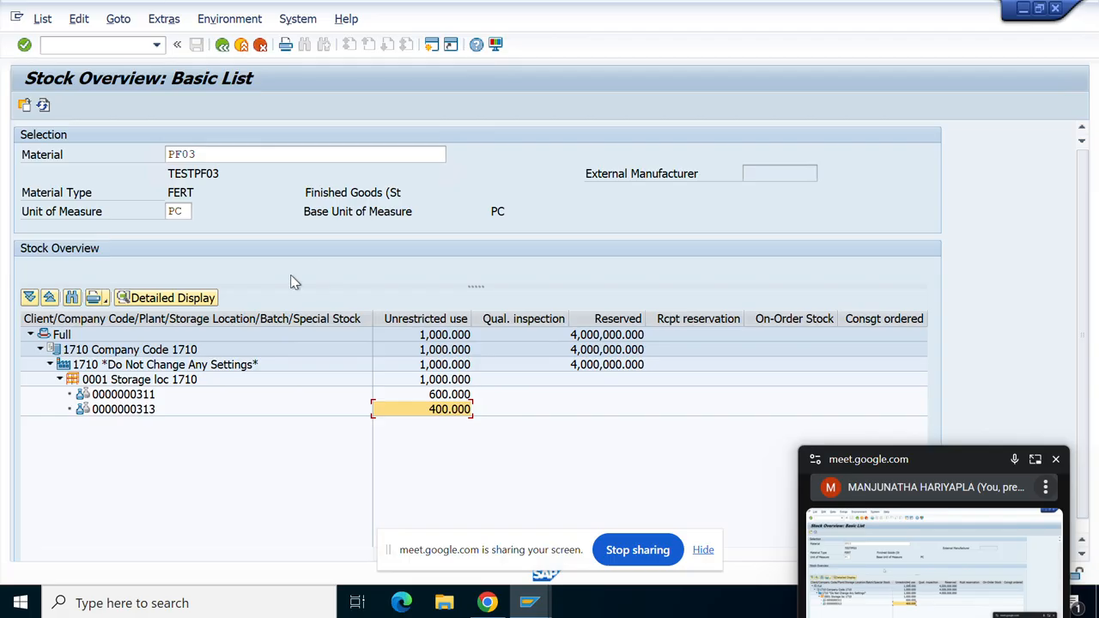
Review plant 1710's totals: 1,000 unrestricted and 4,000,000 reserved.
{"action": "left_click", "coordinate": [652, 365]}
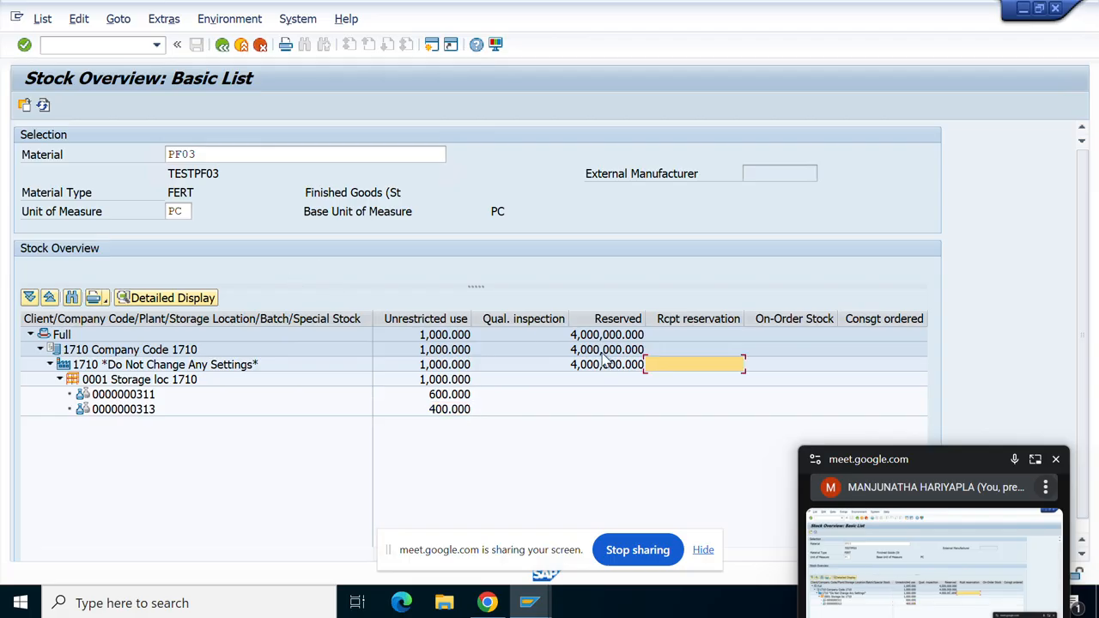
{"action": "left_click", "coordinate": [605, 369]}
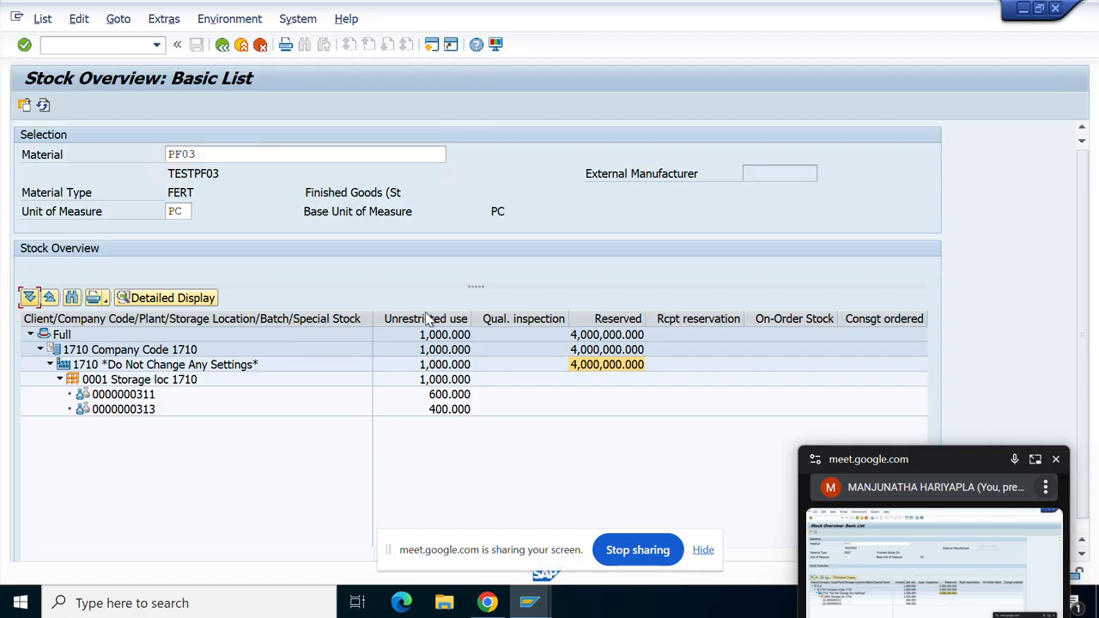
{"action": "left_click", "coordinate": [520, 319]}
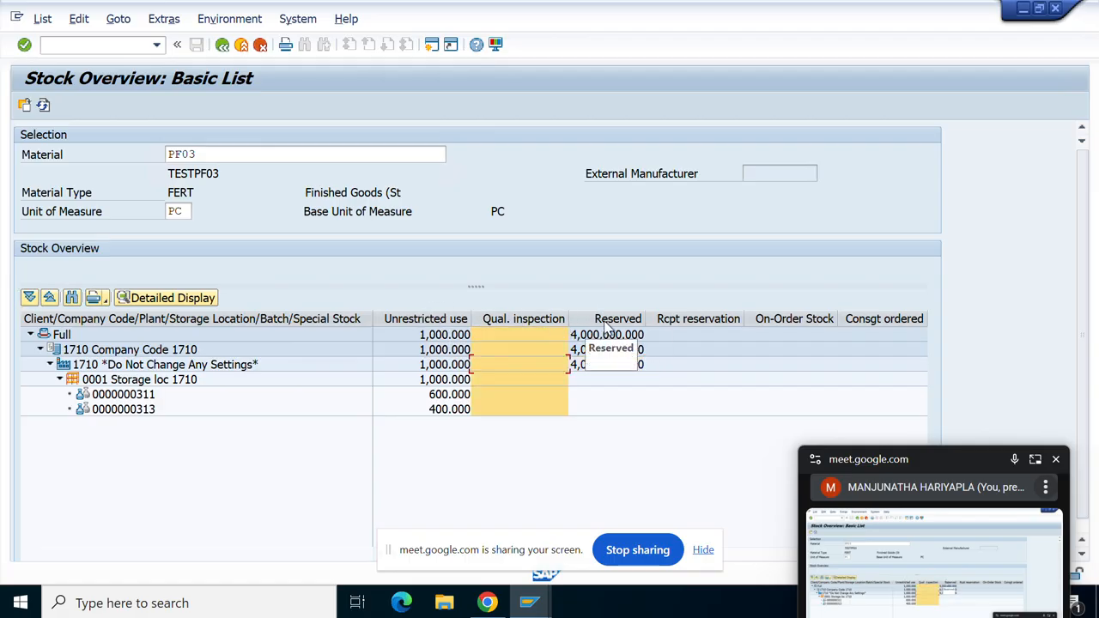
{"action": "left_click", "coordinate": [610, 325]}
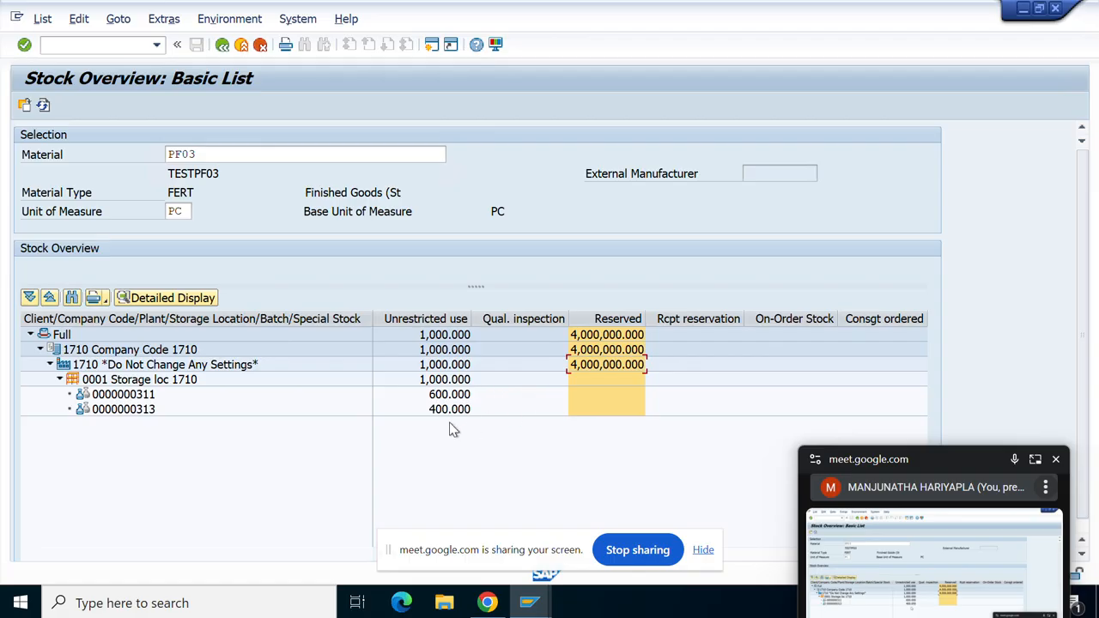
{"action": "left_click", "coordinate": [422, 368]}
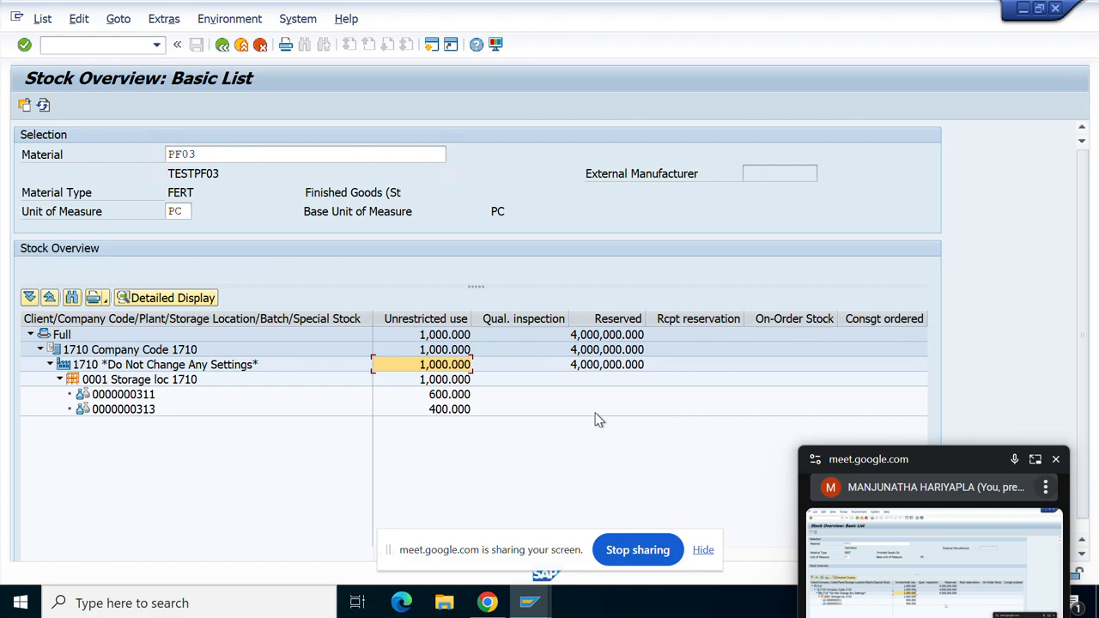
{"action": "left_click", "coordinate": [605, 365]}
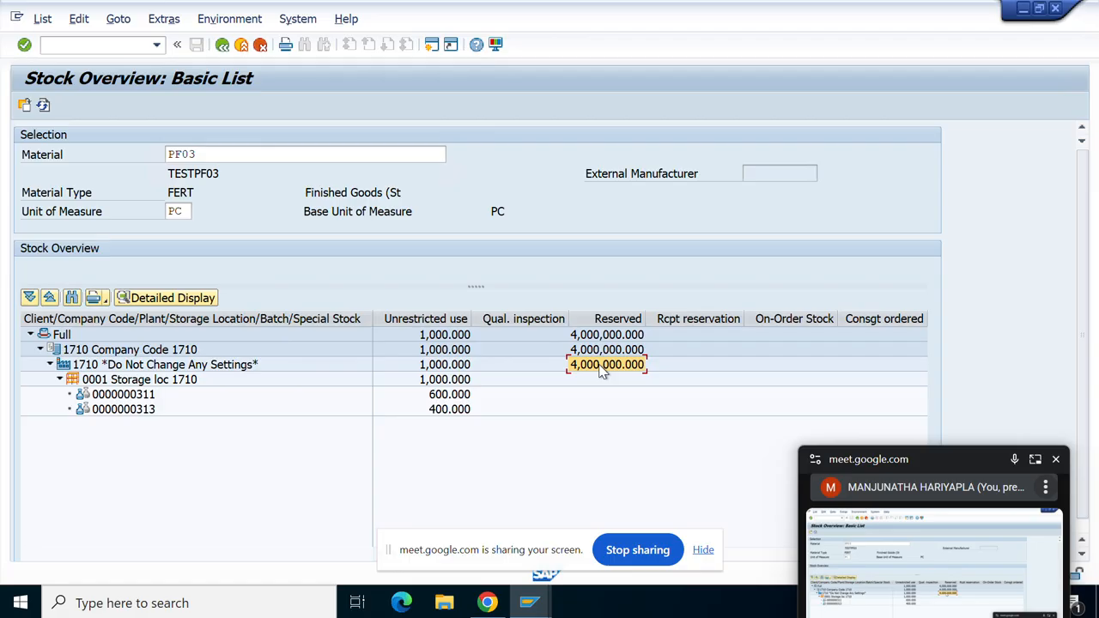
{"action": "left_click", "coordinate": [425, 378]}
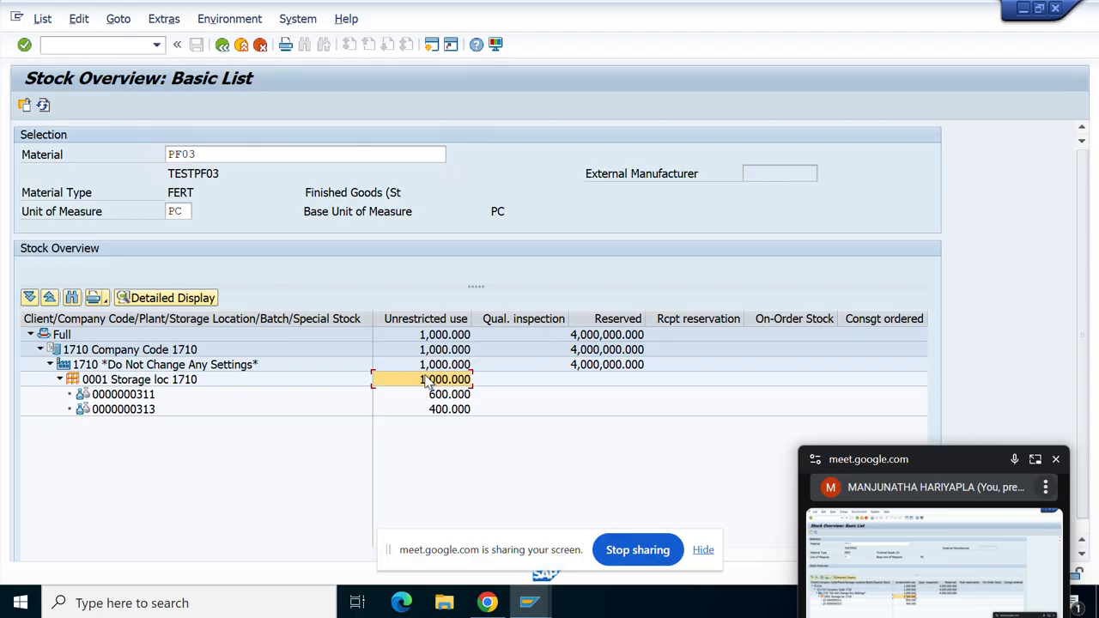
{"action": "left_click", "coordinate": [643, 364]}
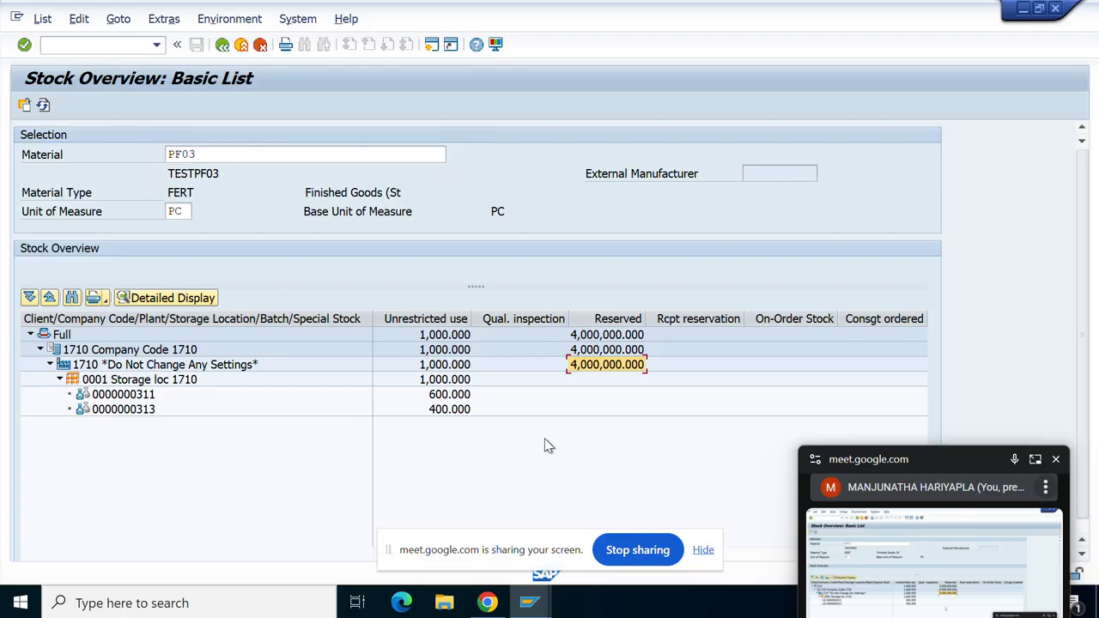
{"action": "left_click", "coordinate": [440, 382]}
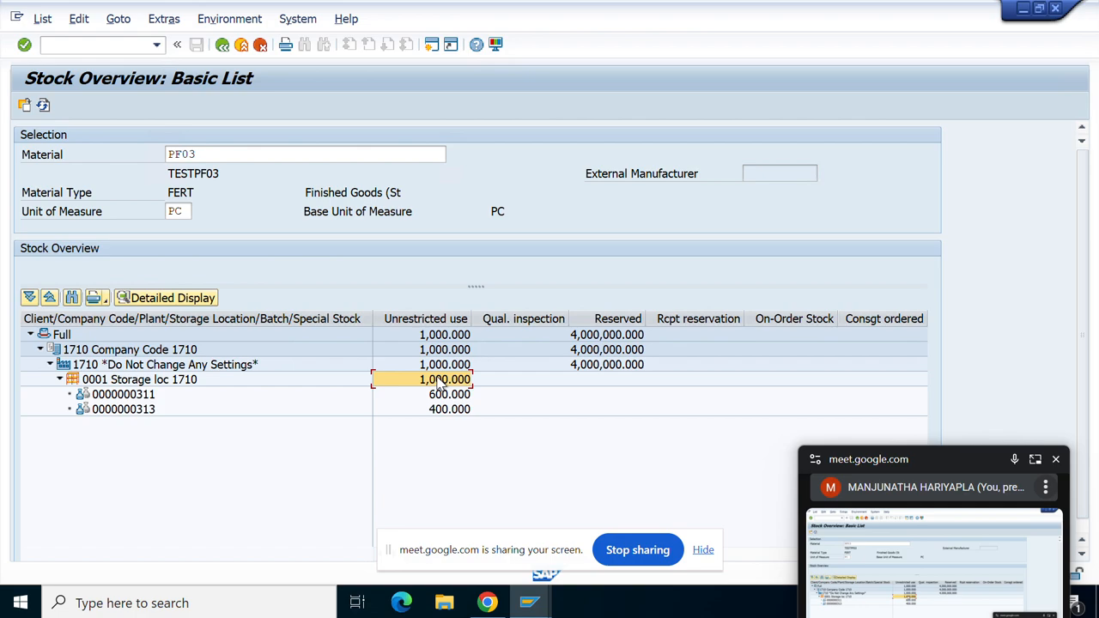
{"action": "left_click", "coordinate": [609, 381]}
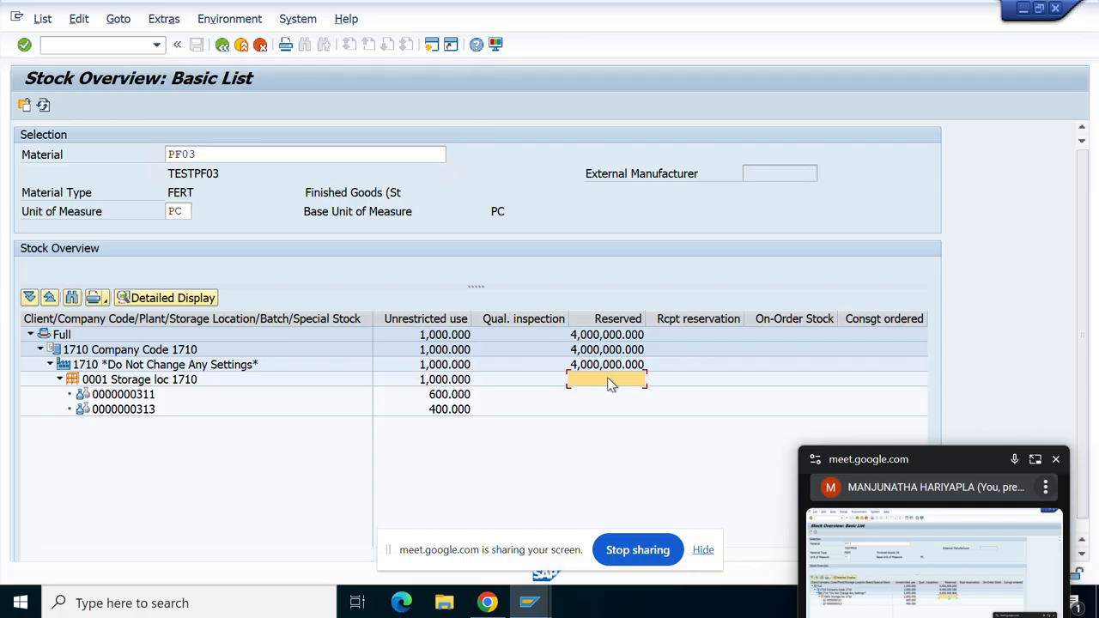
{"action": "left_click", "coordinate": [608, 365]}
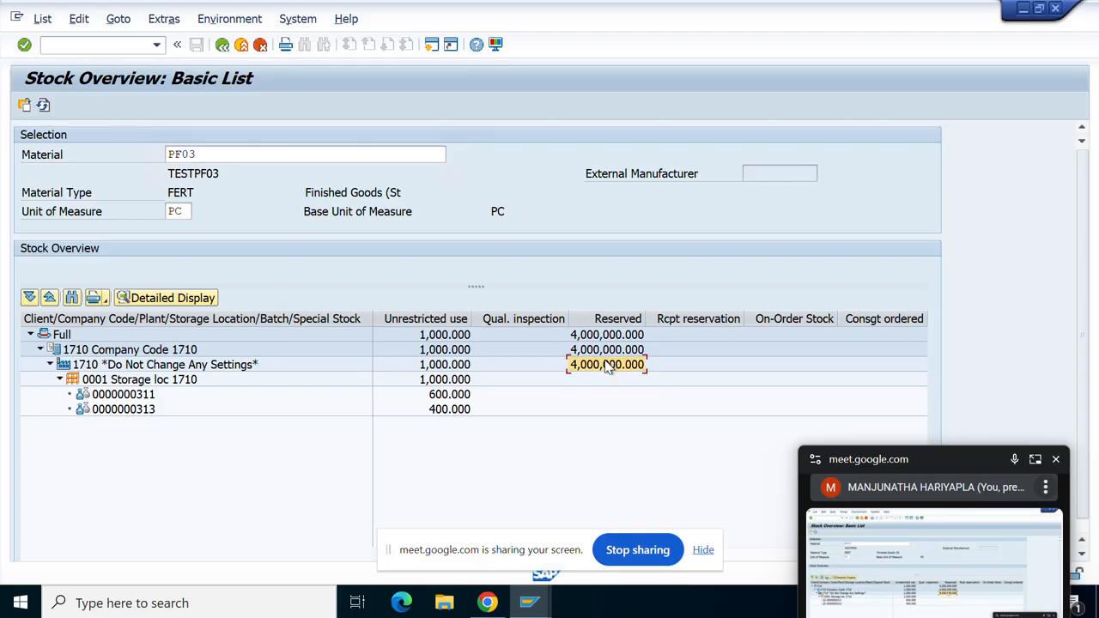
{"action": "left_click", "coordinate": [437, 383]}
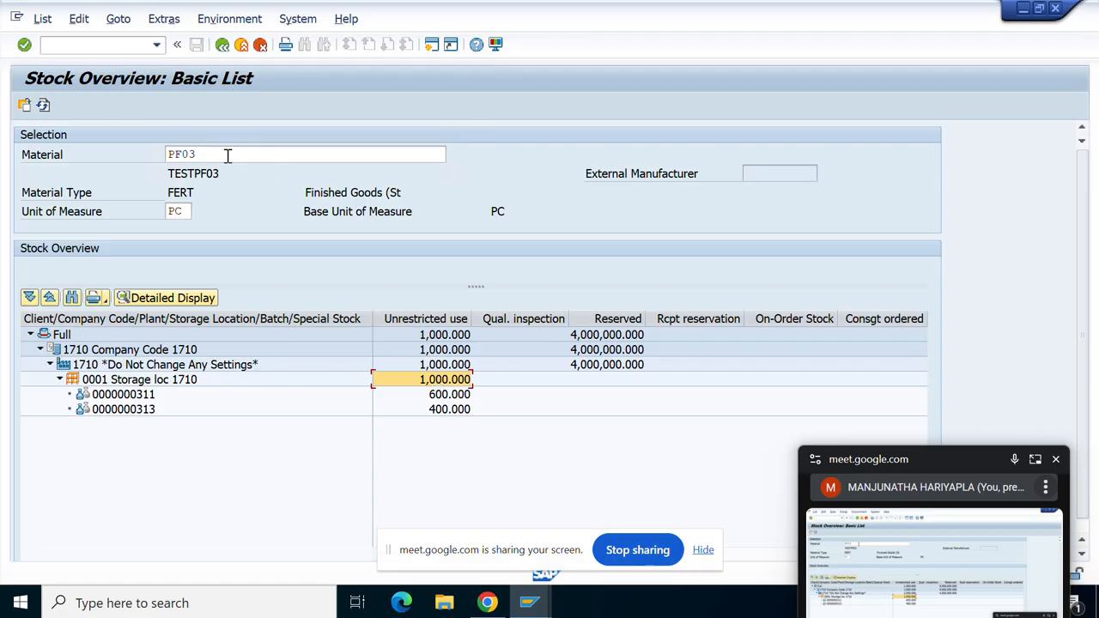
{"action": "left_click_drag", "start_coordinate": [226, 154], "coordinate": [140, 152]}
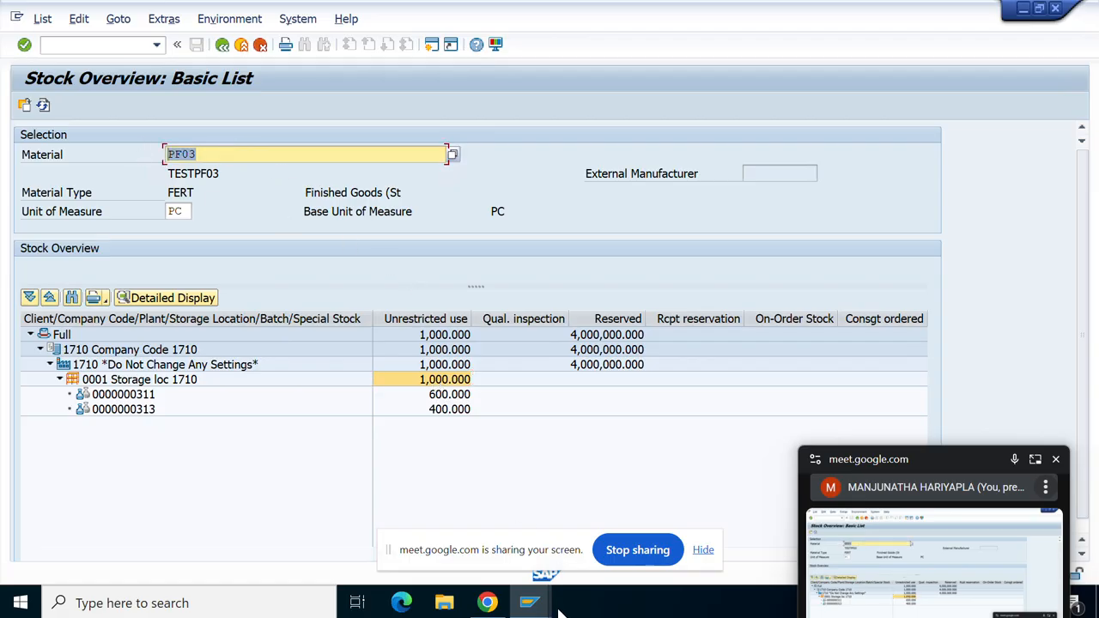
{"action": "mouse_move", "coordinate": [545, 607]}
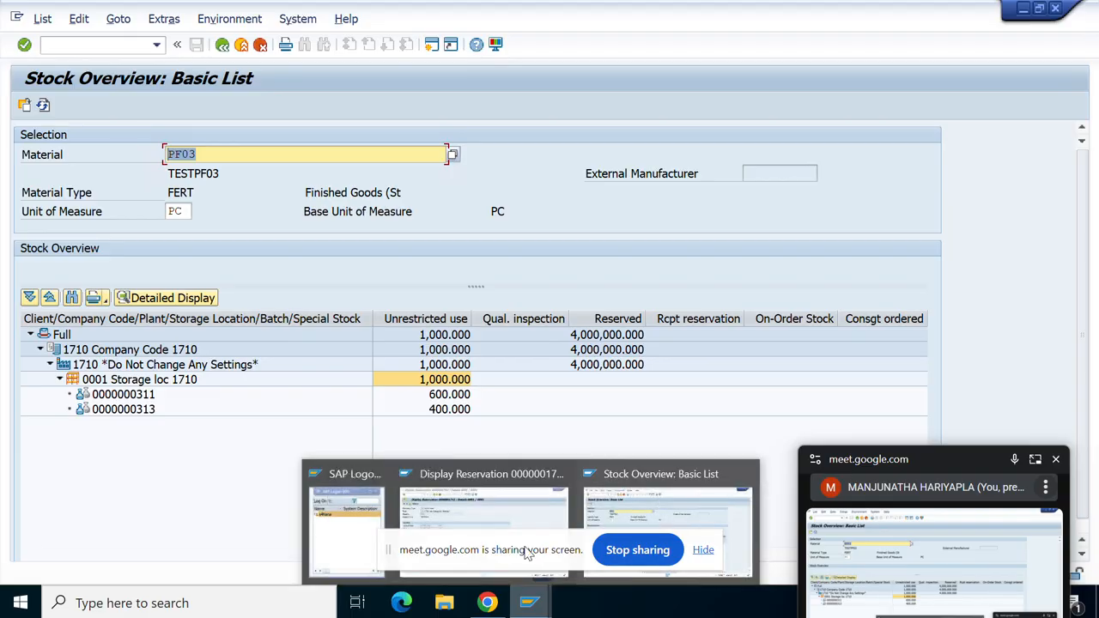
Review the reservation's movement type 261 (GI for order) and 4,000,000 quantity, then return to the stock overview.
{"action": "left_click", "coordinate": [477, 491]}
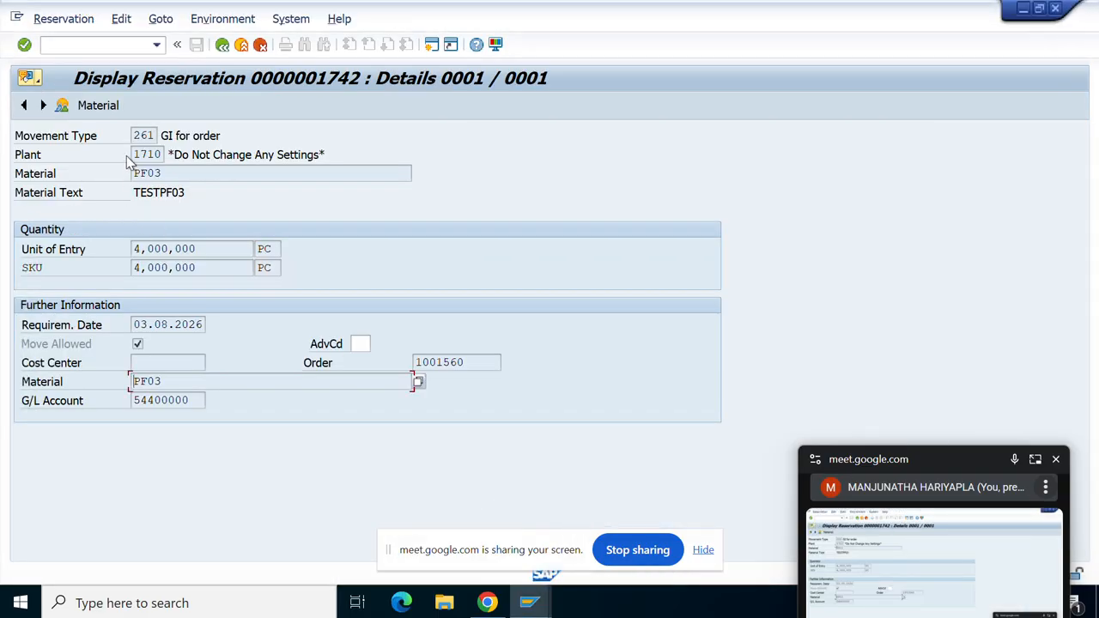
{"action": "left_click_drag", "start_coordinate": [154, 135], "coordinate": [131, 137]}
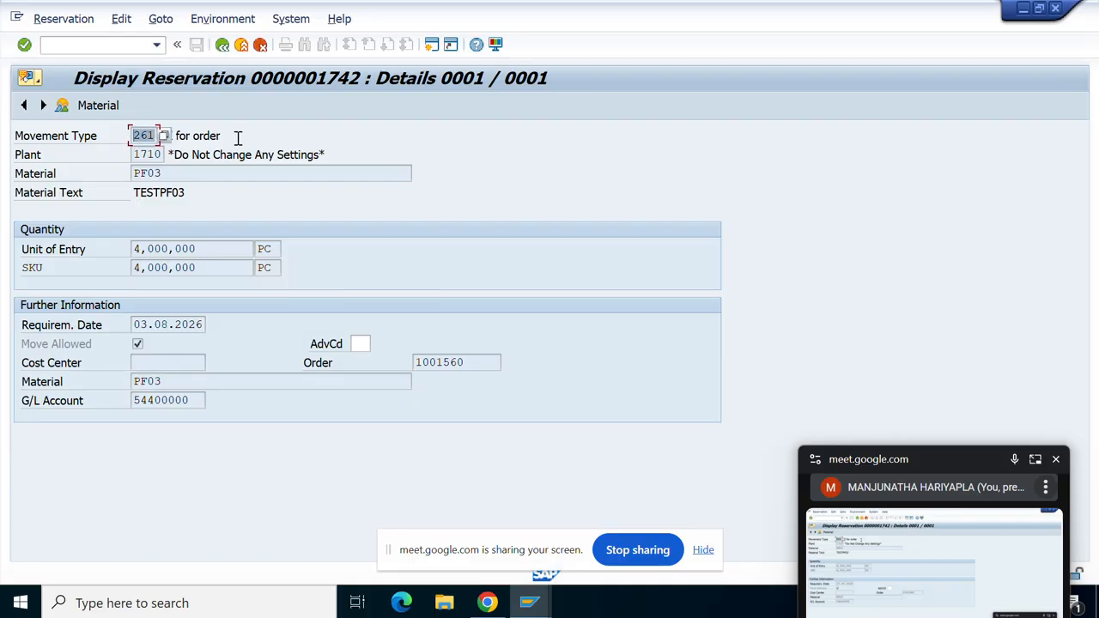
{"action": "left_click_drag", "start_coordinate": [228, 136], "coordinate": [164, 136]}
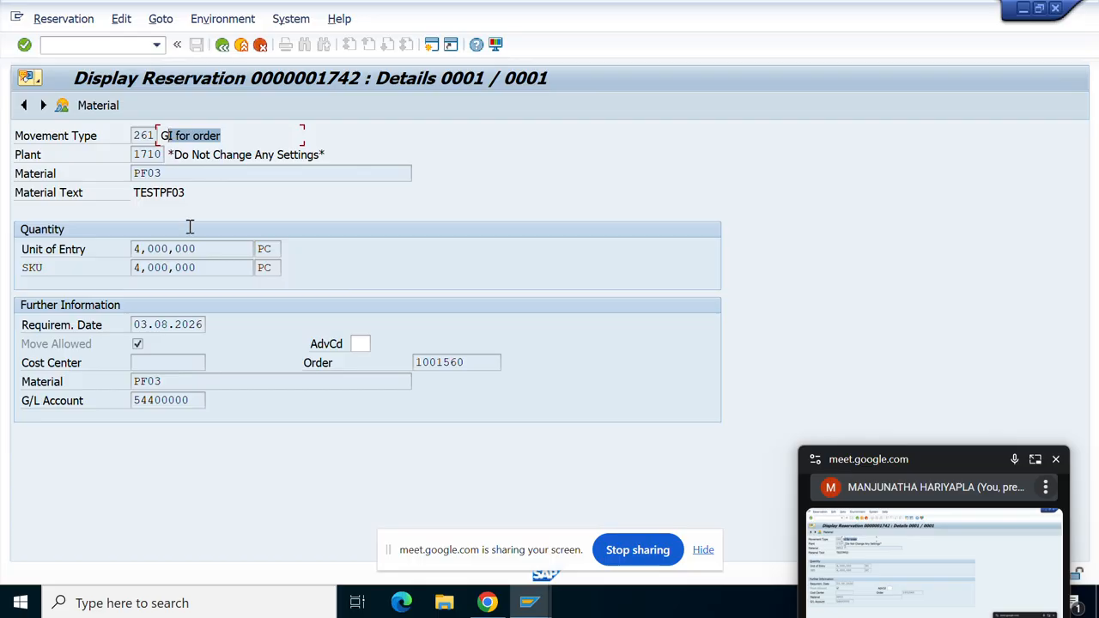
{"action": "left_click_drag", "start_coordinate": [225, 250], "coordinate": [113, 272]}
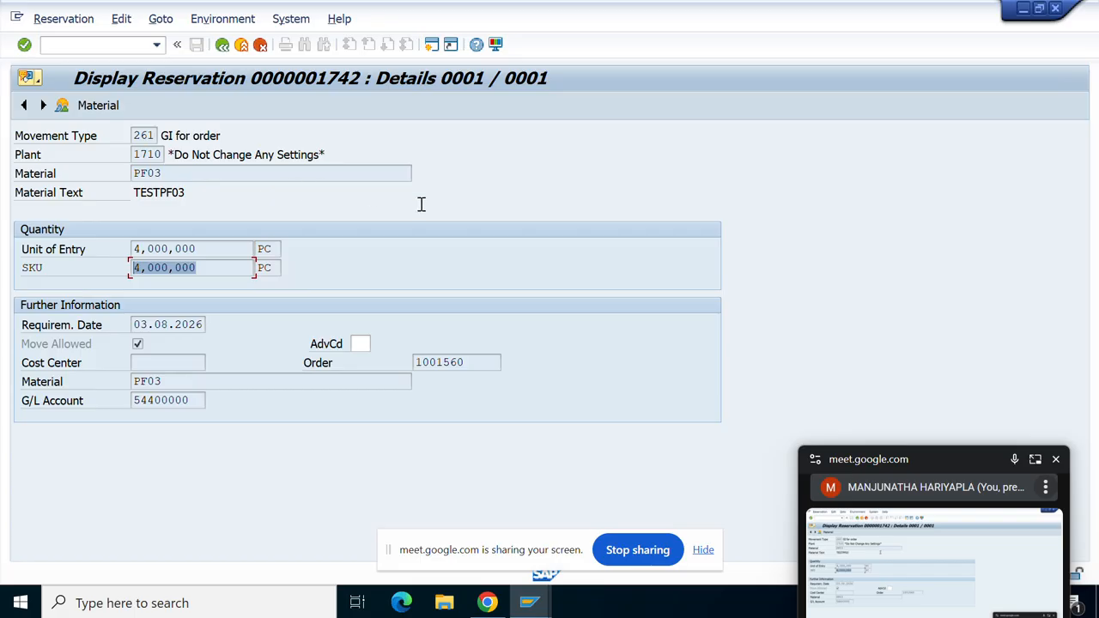
{"action": "mouse_move", "coordinate": [532, 605]}
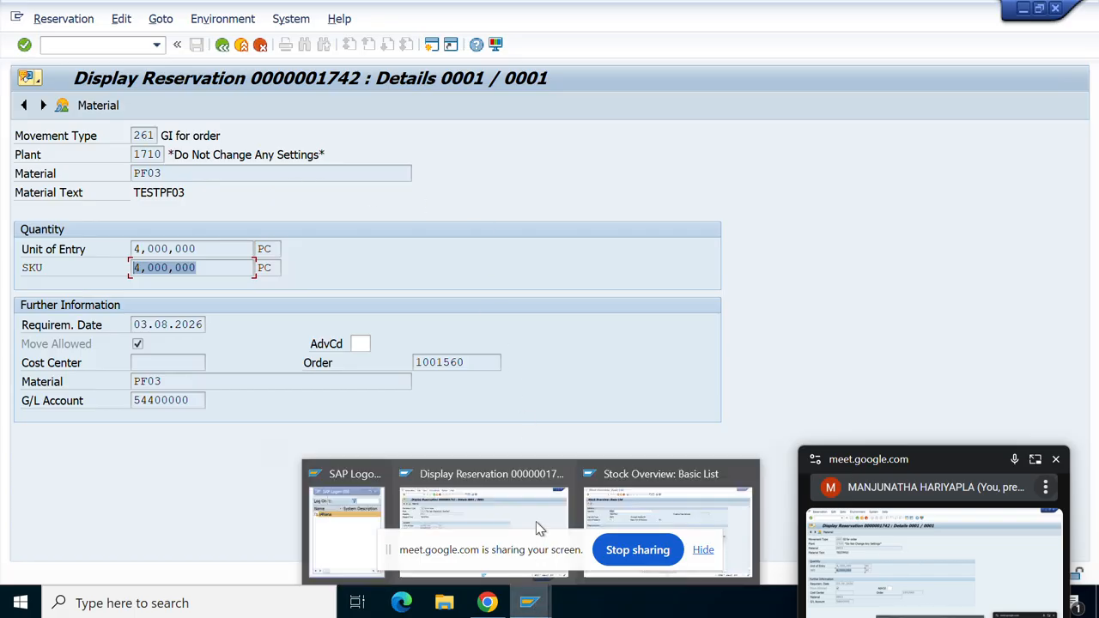
{"action": "left_click", "coordinate": [642, 502]}
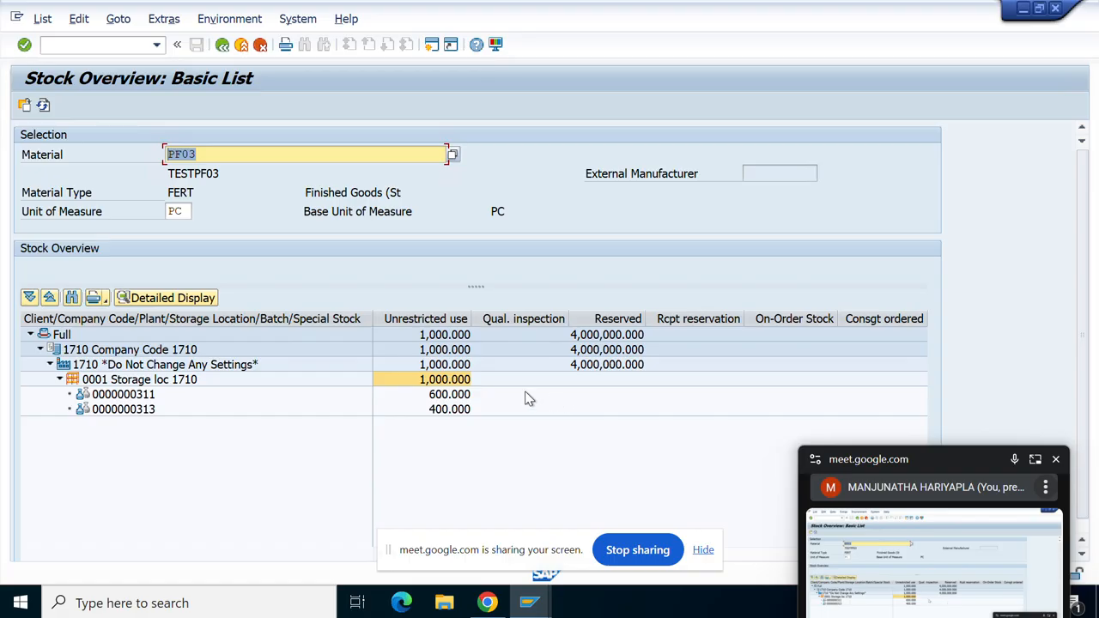
From the reservation 1742 window, open a new session and start MB21N Create Reservation.
{"action": "mouse_move", "coordinate": [538, 611]}
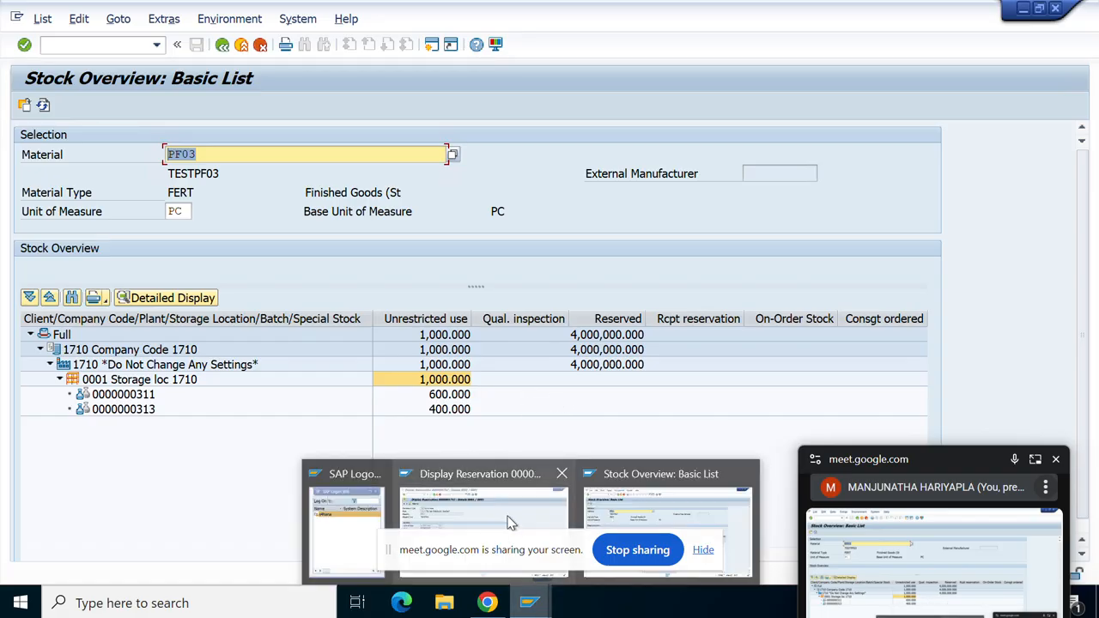
{"action": "mouse_move", "coordinate": [505, 514]}
{"action": "mouse_move", "coordinate": [621, 512]}
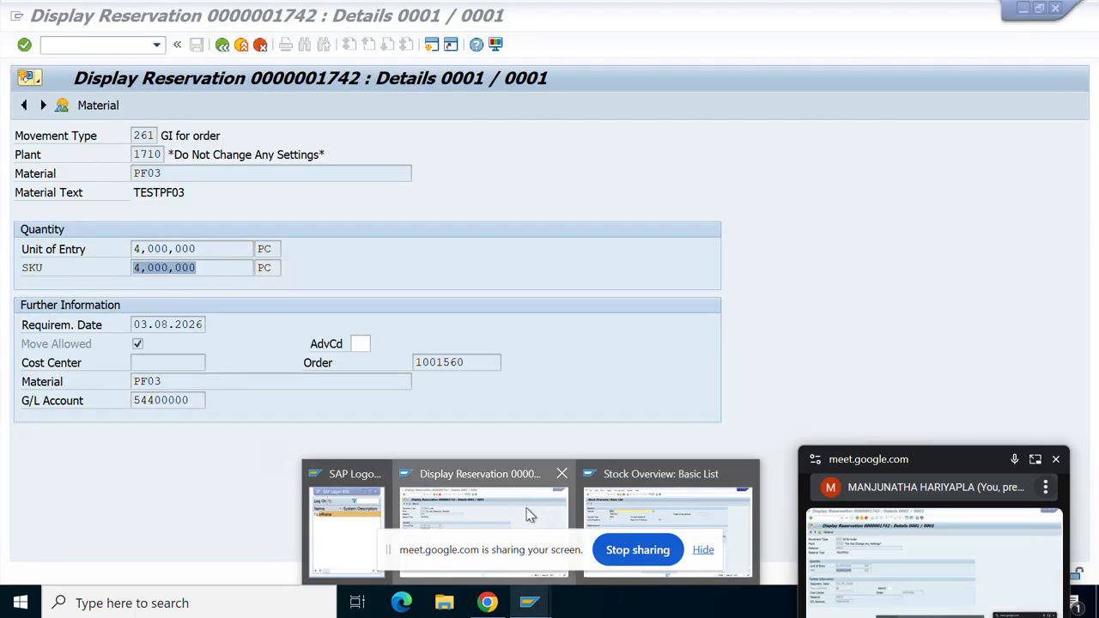
{"action": "left_click", "coordinate": [529, 514]}
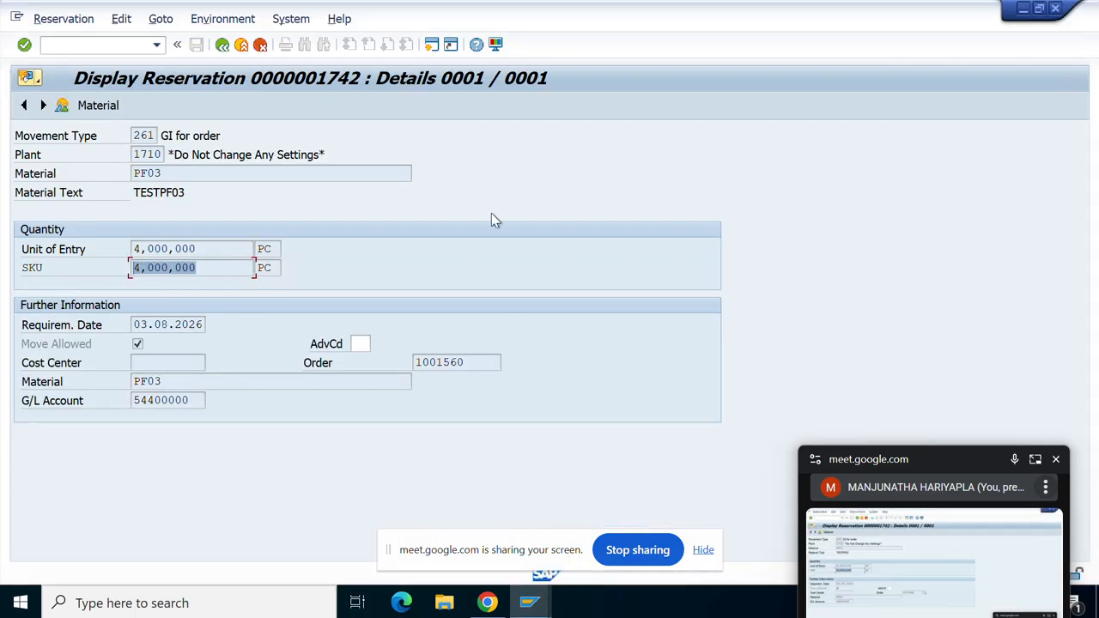
{"action": "left_click", "coordinate": [431, 44]}
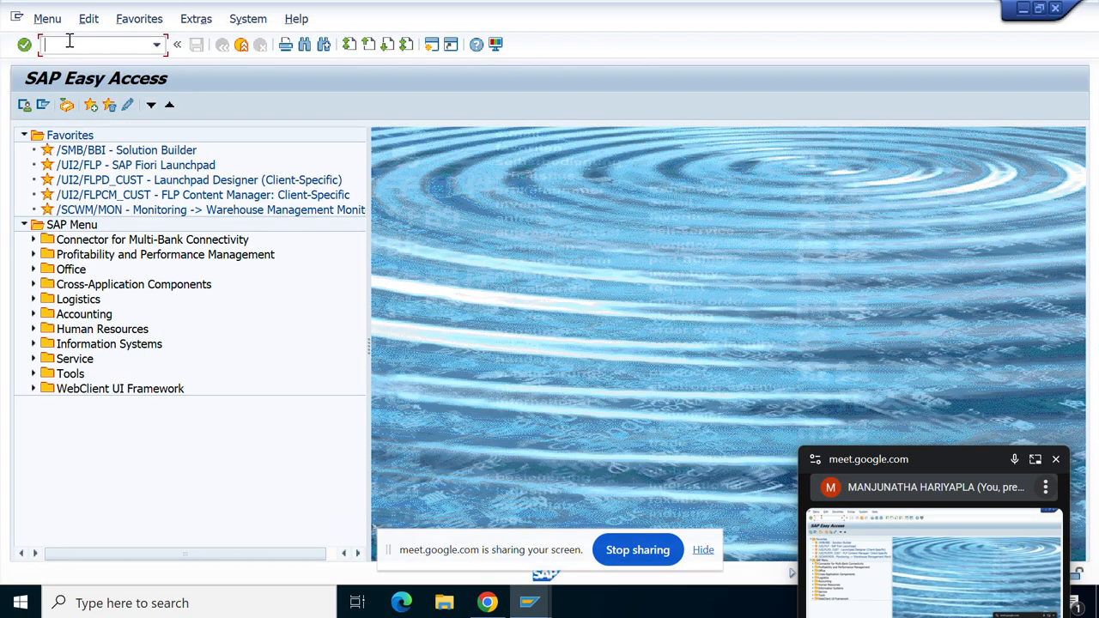
{"action": "type", "text": "MB21N"}
{"action": "key", "text": "Return"}
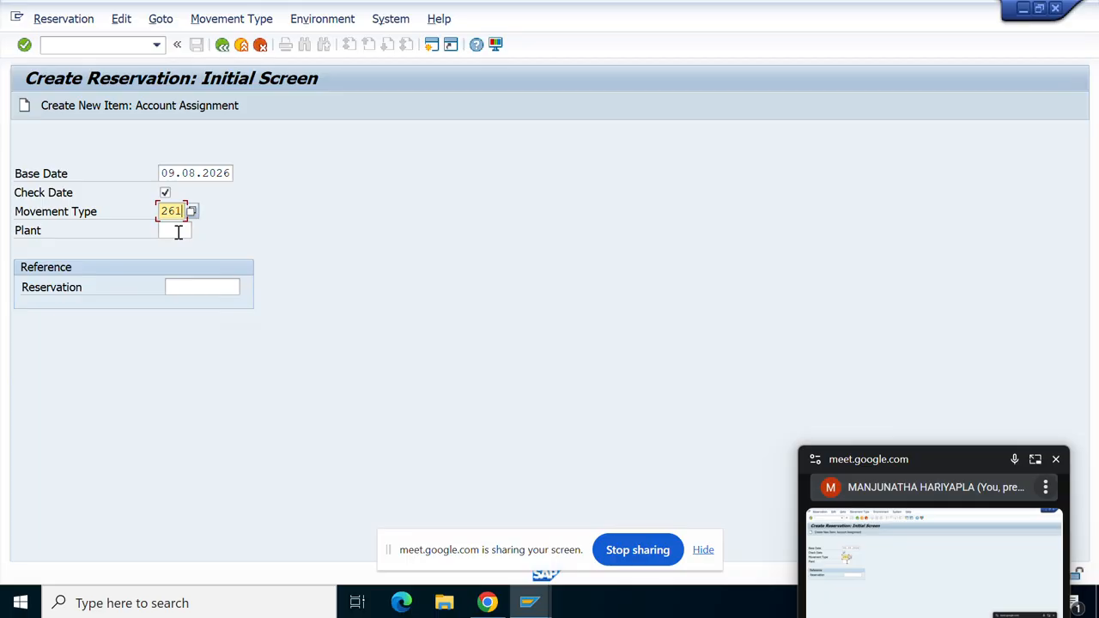
Enter plant 1710 for the 261 reservation and continue to the New Items screen.
{"action": "left_click", "coordinate": [178, 232]}
{"action": "type", "text": "17"}
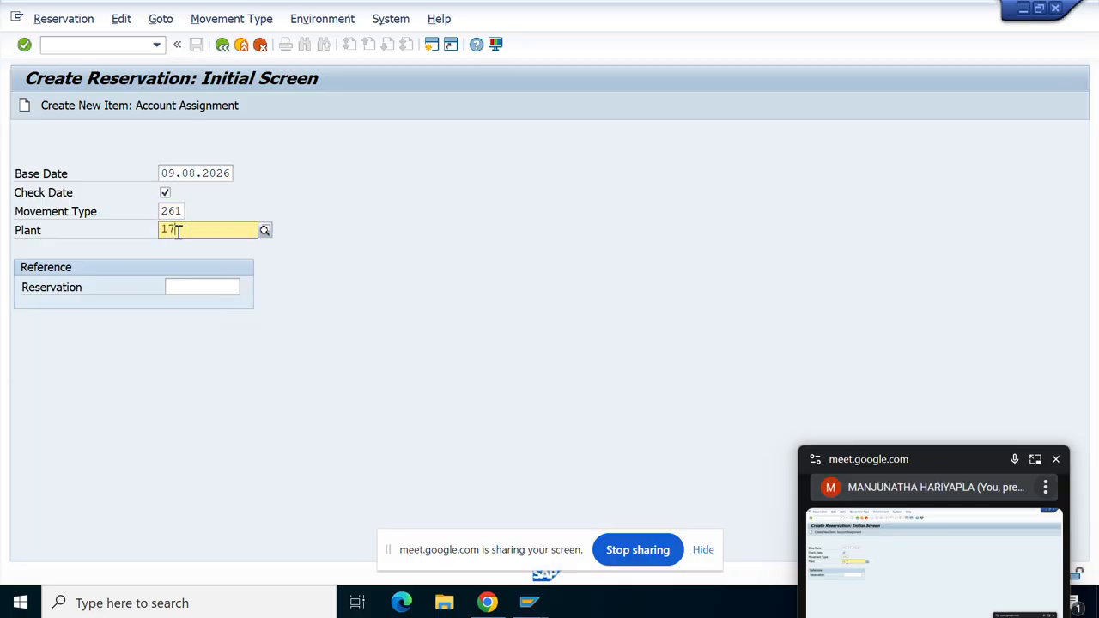
{"action": "type", "text": "10"}
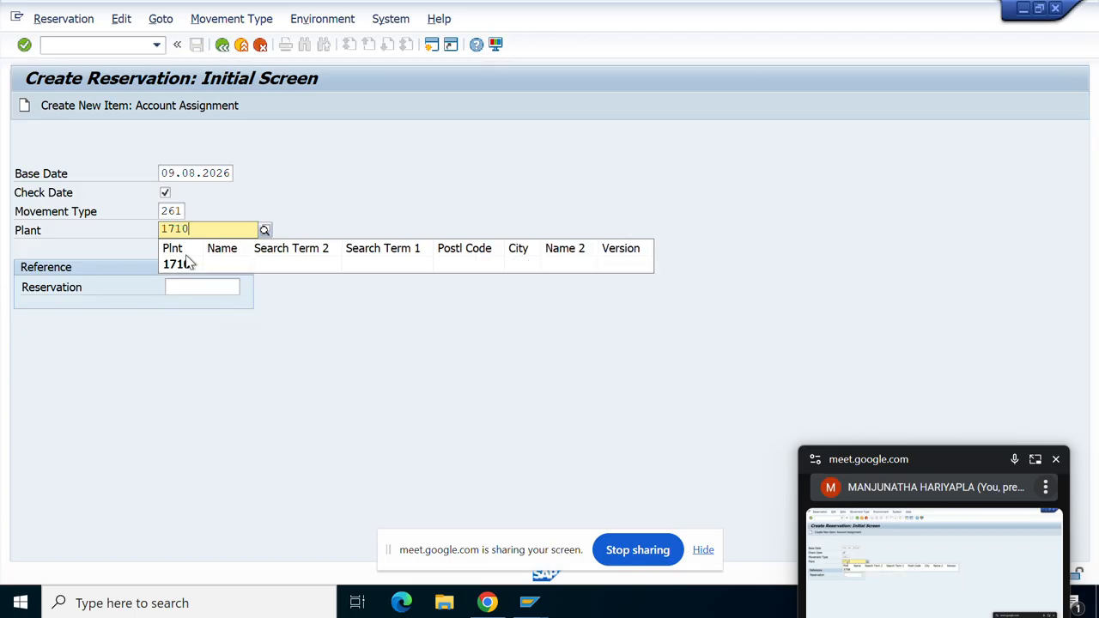
{"action": "left_click", "coordinate": [191, 267]}
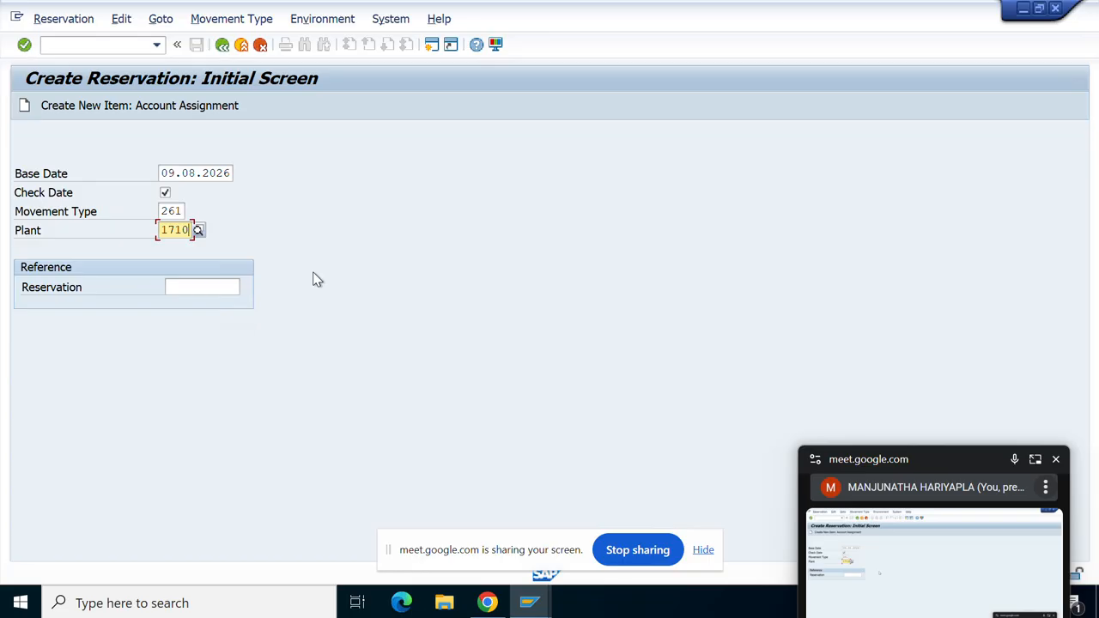
{"action": "key", "text": "Return"}
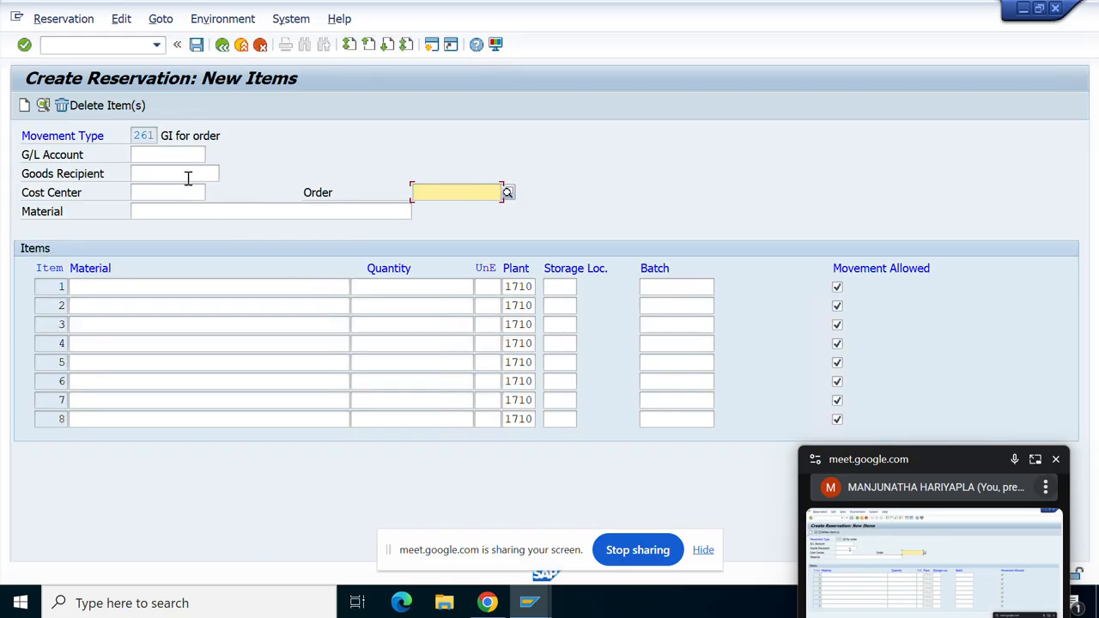
Enter PF01 as the first item's material.
{"action": "left_click", "coordinate": [186, 177]}
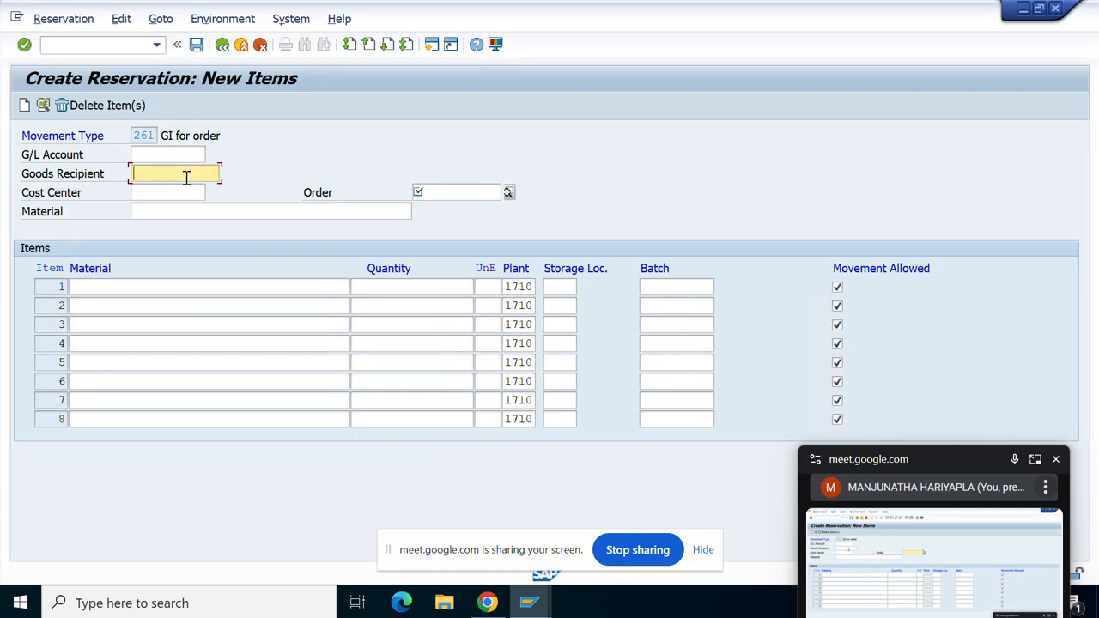
{"action": "left_click", "coordinate": [116, 286]}
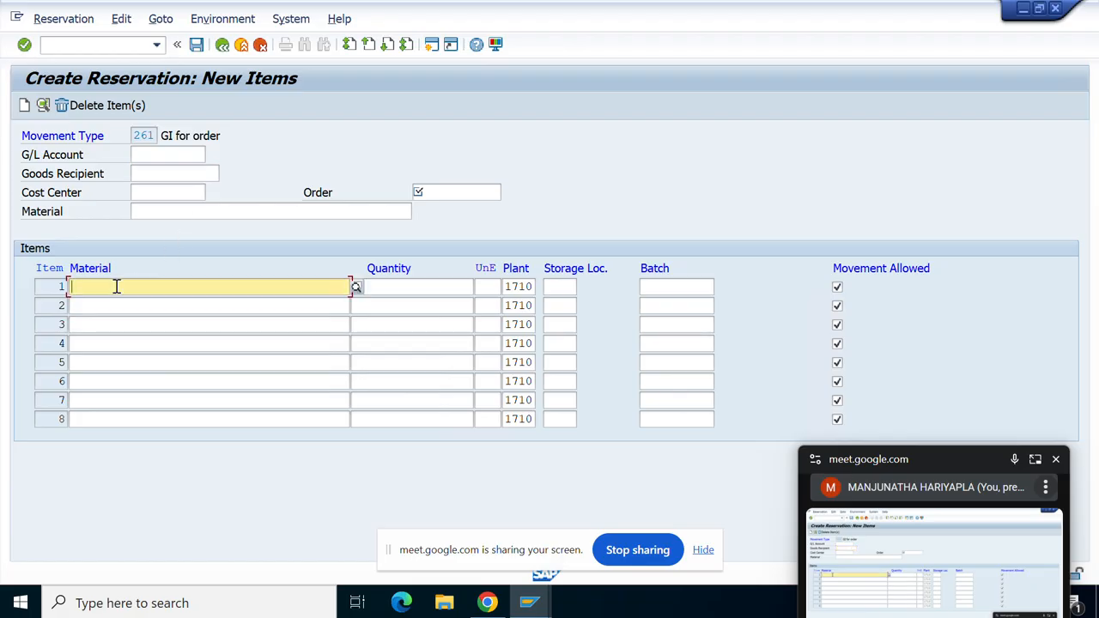
{"action": "type", "text": "PF0"}
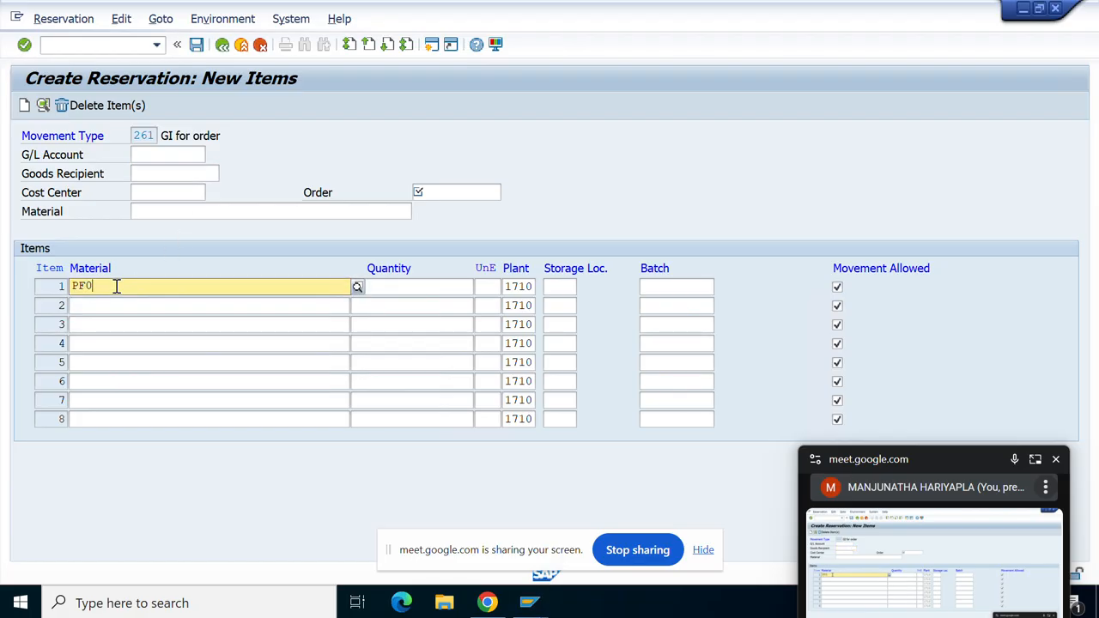
{"action": "left_click", "coordinate": [94, 321]}
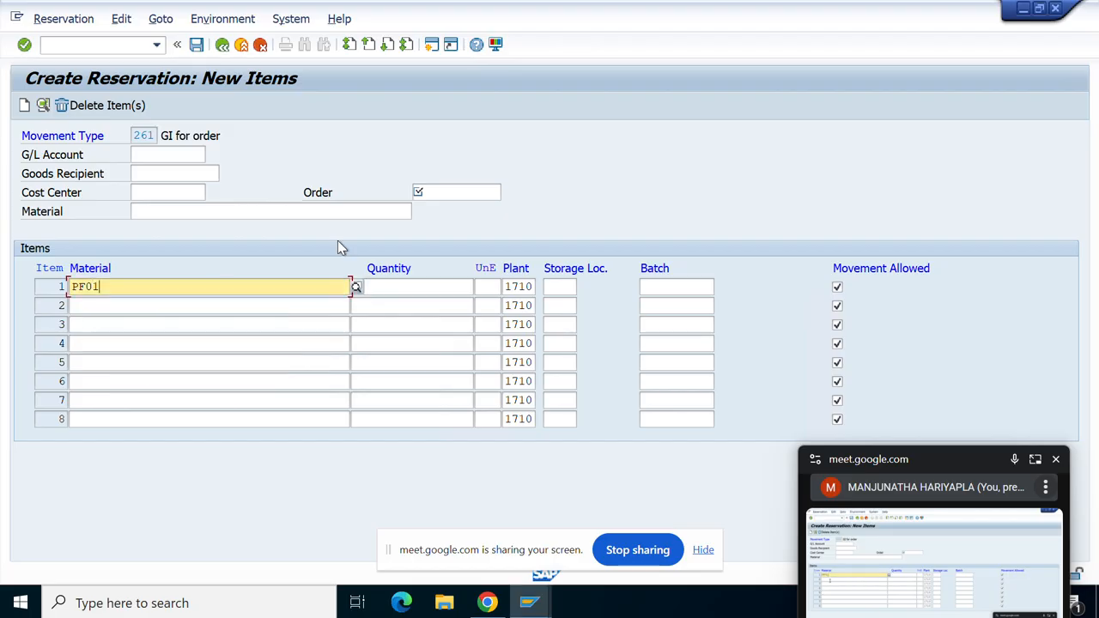
Browse the orders in controlling area A000 and close the list without choosing one.
{"action": "left_click", "coordinate": [441, 192]}
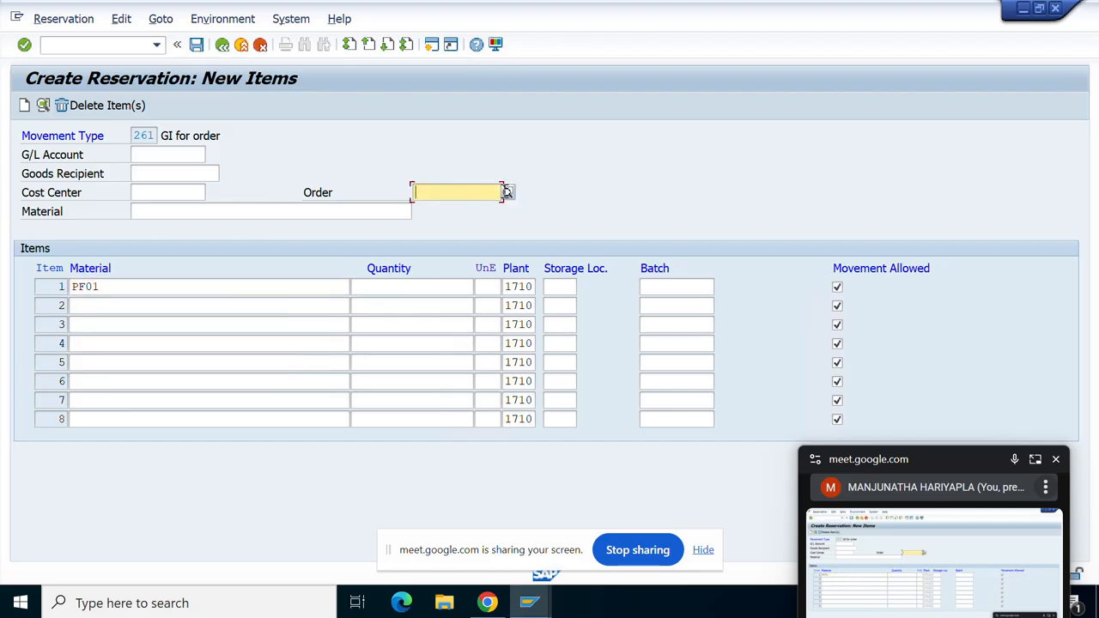
{"action": "key", "text": "F4"}
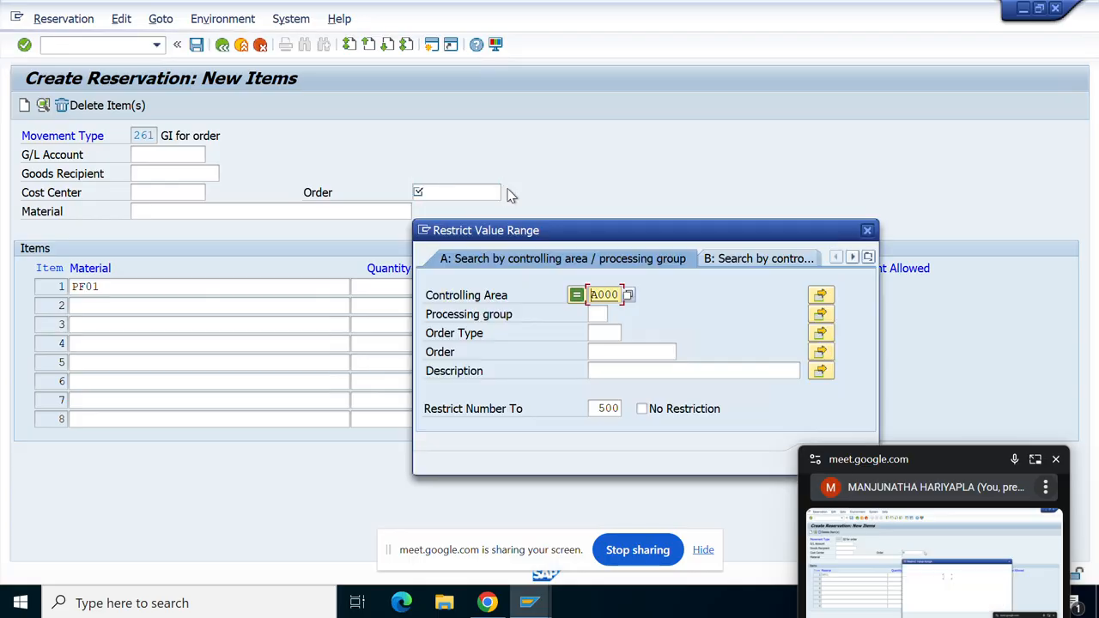
{"action": "key", "text": "Return"}
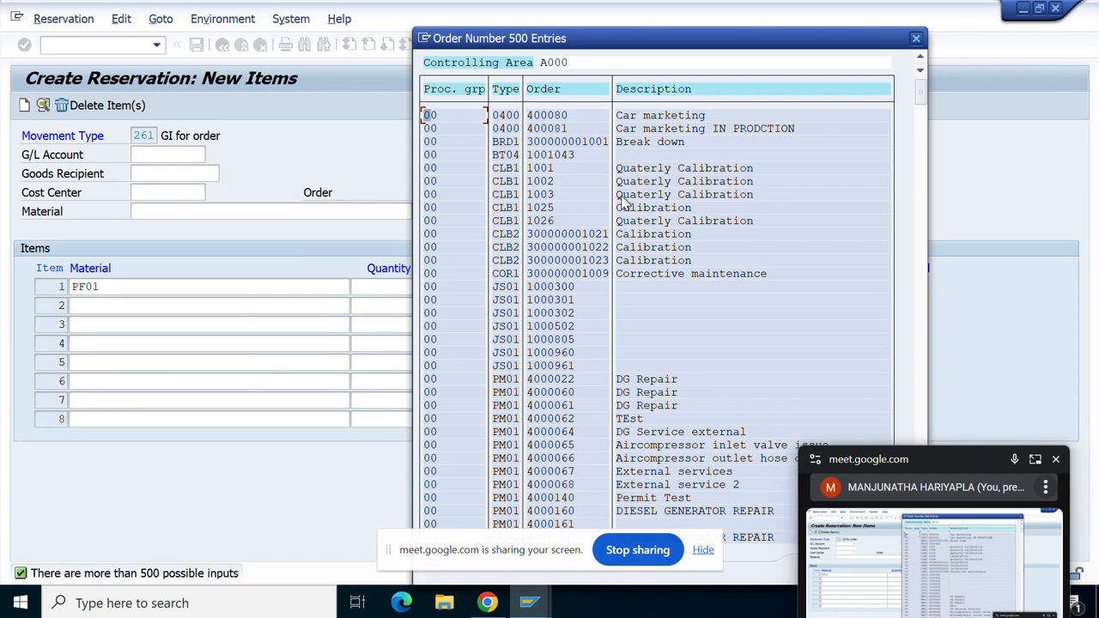
{"action": "left_click", "coordinate": [917, 39]}
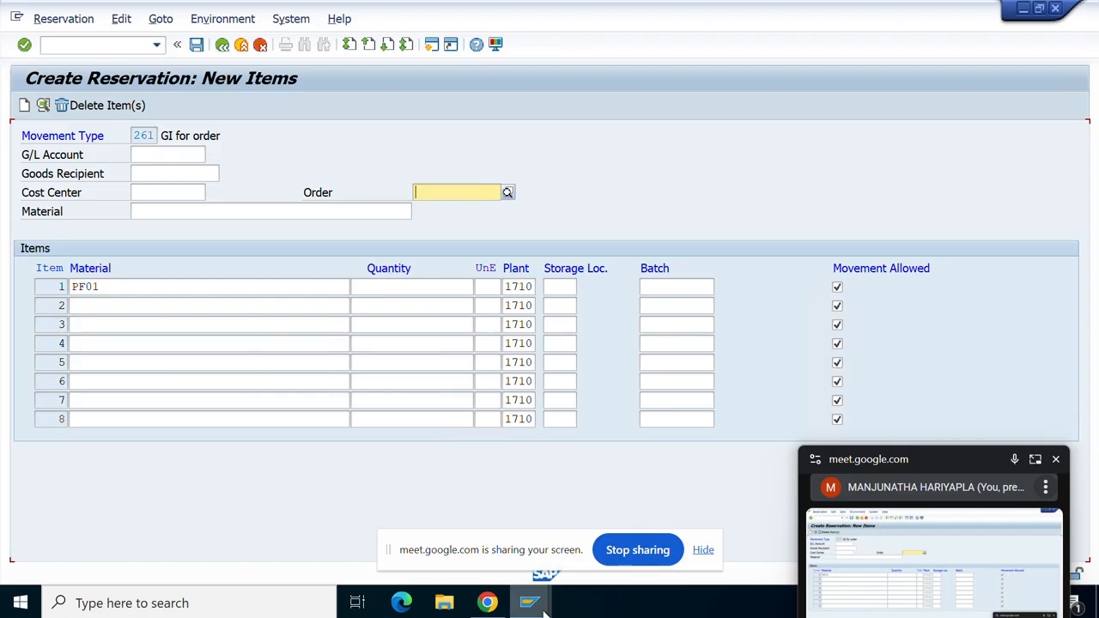
Copy order number 1001560 from the reservation 1742 display.
{"action": "mouse_move", "coordinate": [542, 606]}
{"action": "mouse_move", "coordinate": [393, 523]}
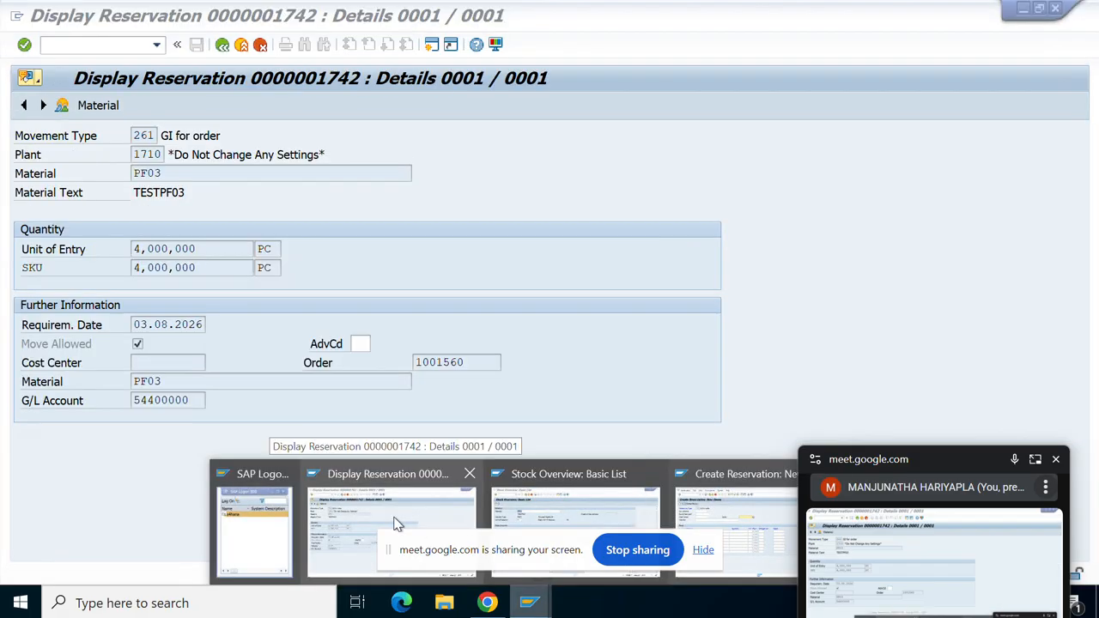
{"action": "left_click", "coordinate": [394, 523]}
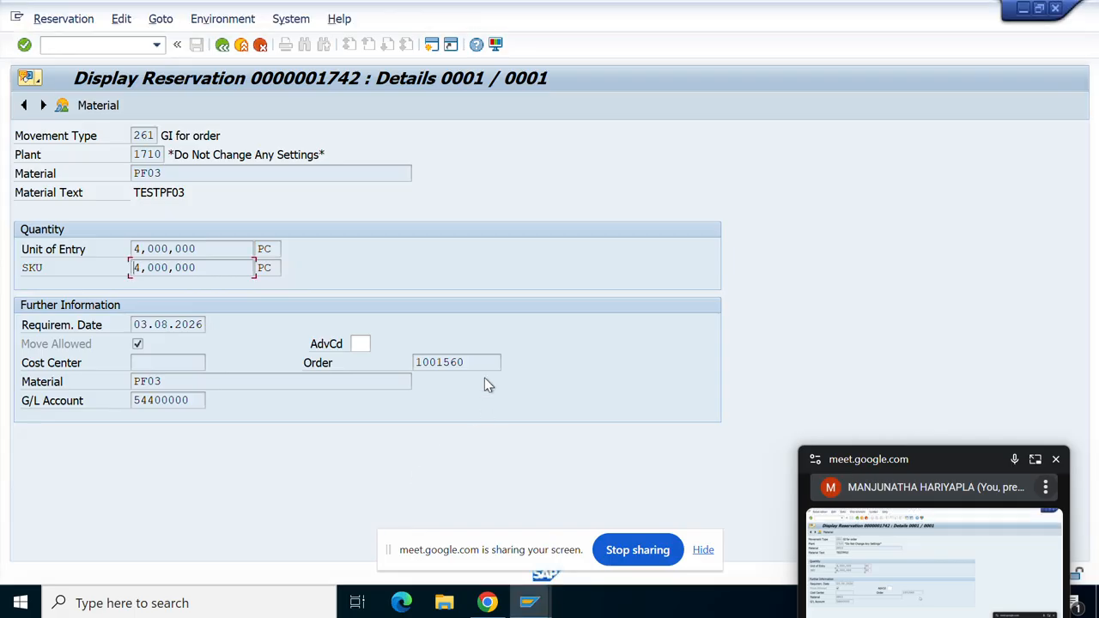
{"action": "left_click_drag", "start_coordinate": [473, 362], "coordinate": [395, 370]}
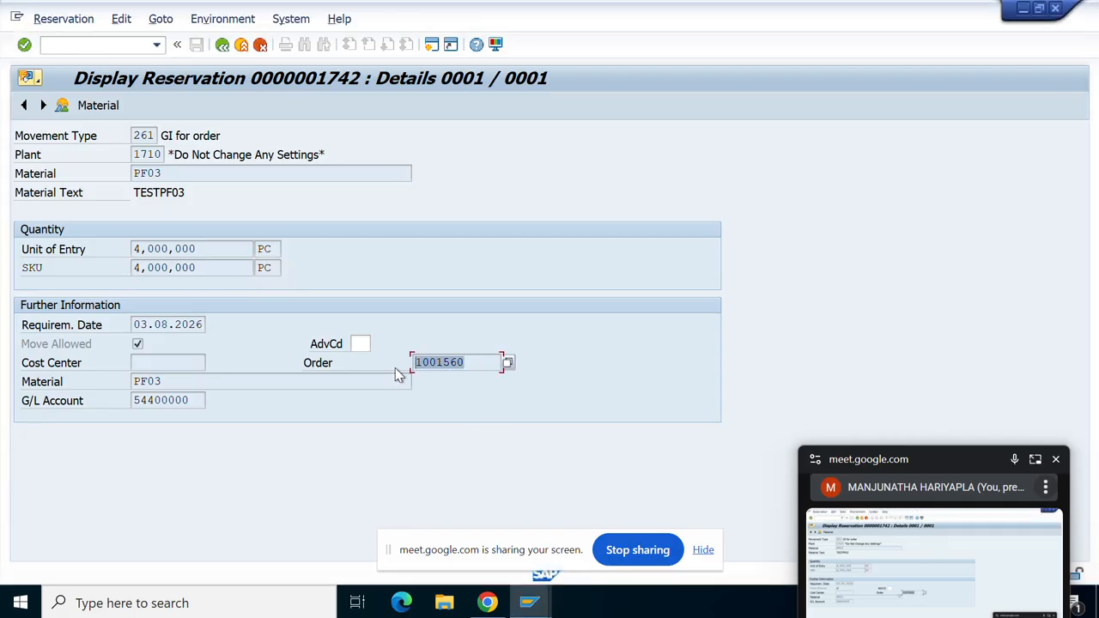
{"action": "key", "text": "ctrl+c"}
Enter order 1001560 and quantity 1 PC on item PF01 and confirm the item details.
{"action": "mouse_move", "coordinate": [529, 601]}
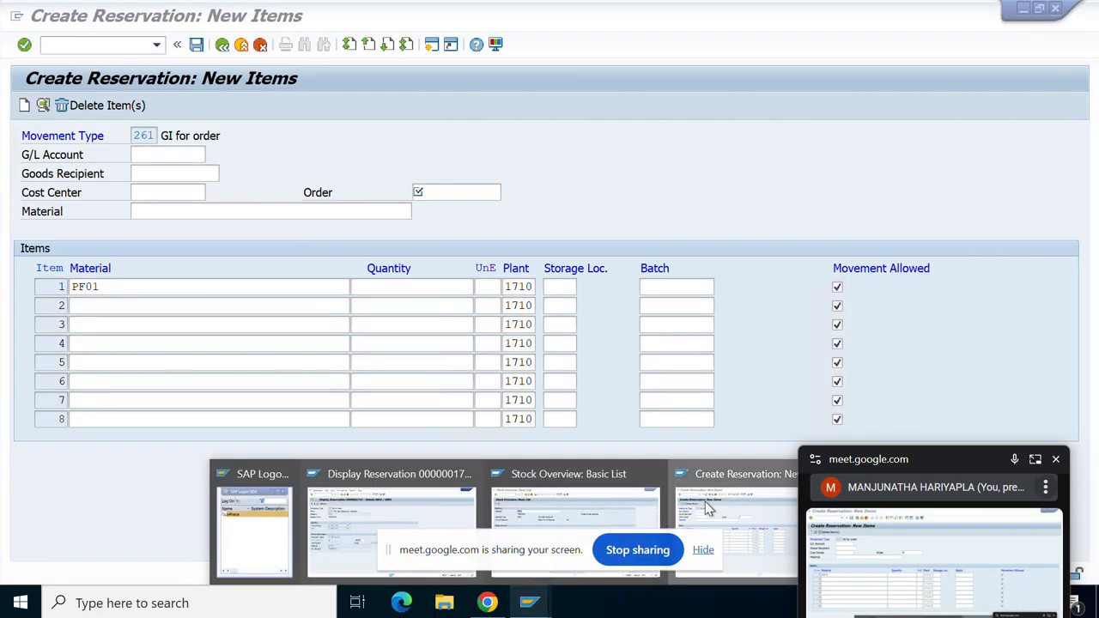
{"action": "left_click", "coordinate": [706, 508]}
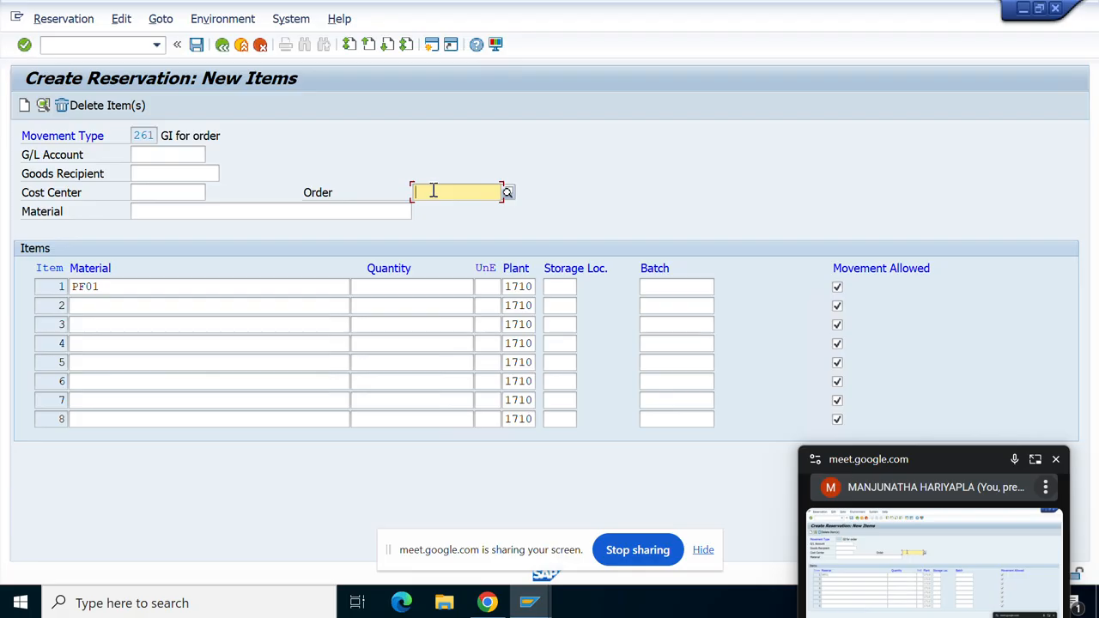
{"action": "type", "text": "1001560"}
{"action": "key", "text": "Return"}
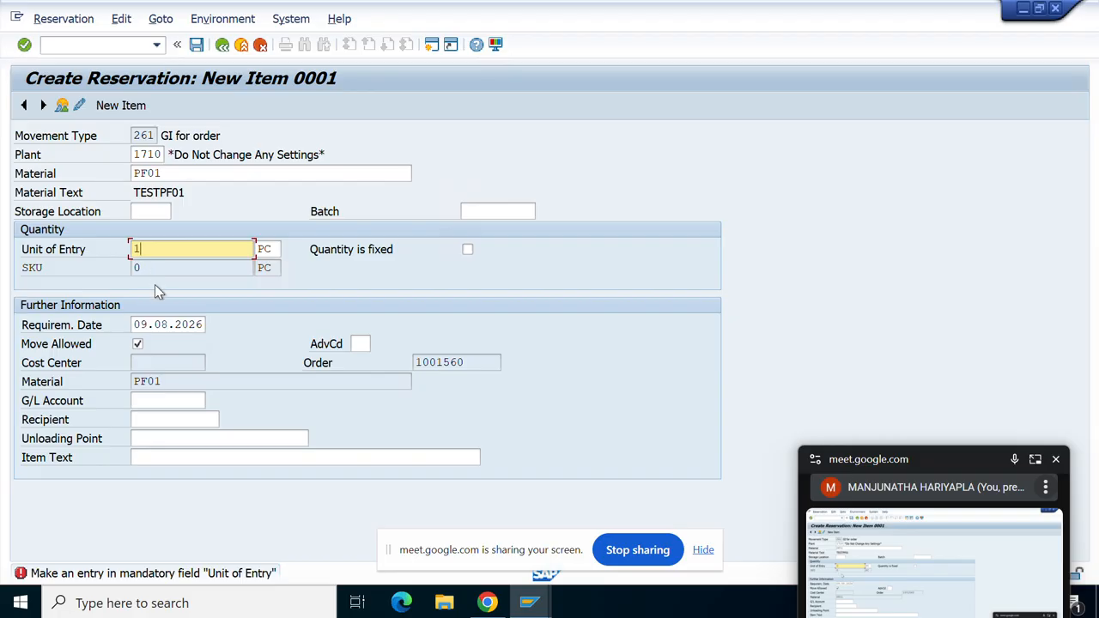
{"action": "type", "text": "1"}
{"action": "key", "text": "Return"}
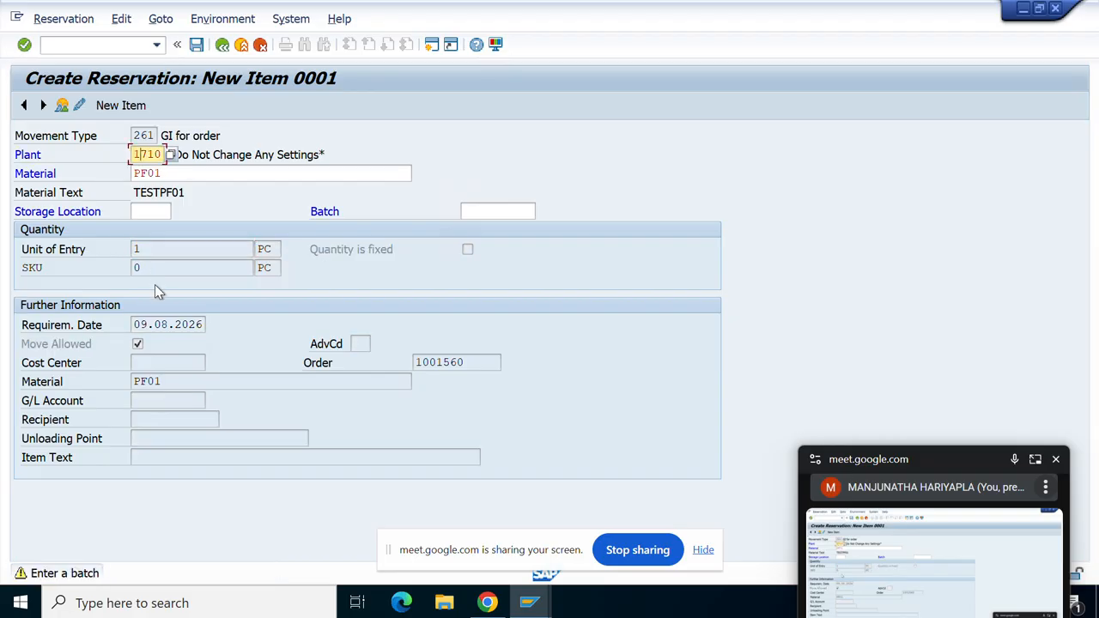
{"action": "left_click", "coordinate": [158, 209]}
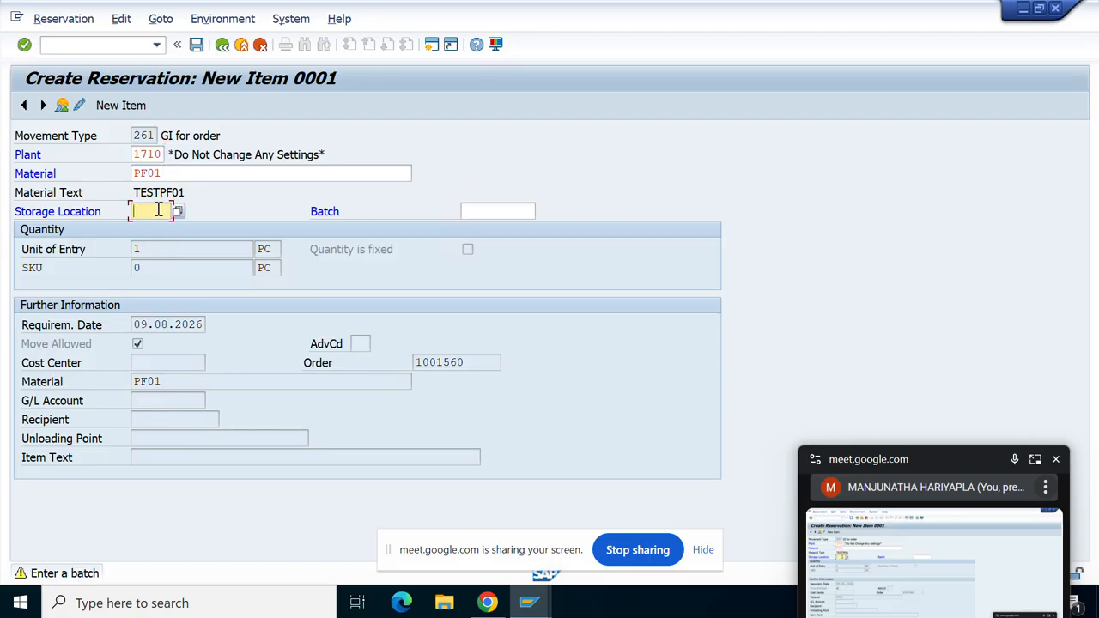
{"action": "key", "text": "Return"}
{"action": "key", "text": "Return"}
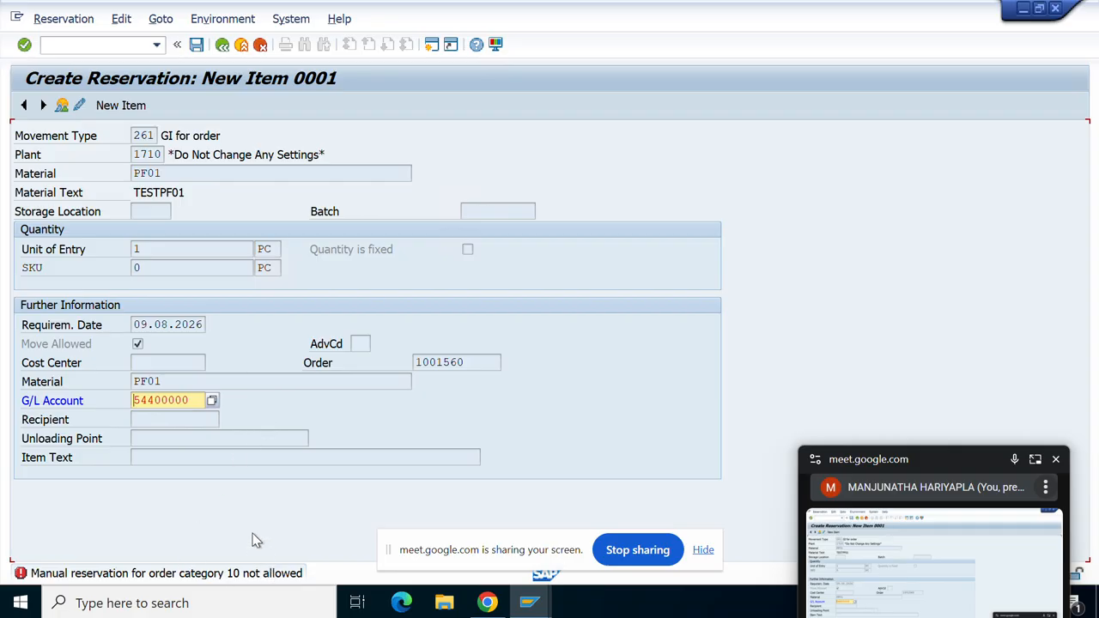
Try saving and read the error explaining which order categories allow manual reservations.
{"action": "left_click", "coordinate": [197, 45]}
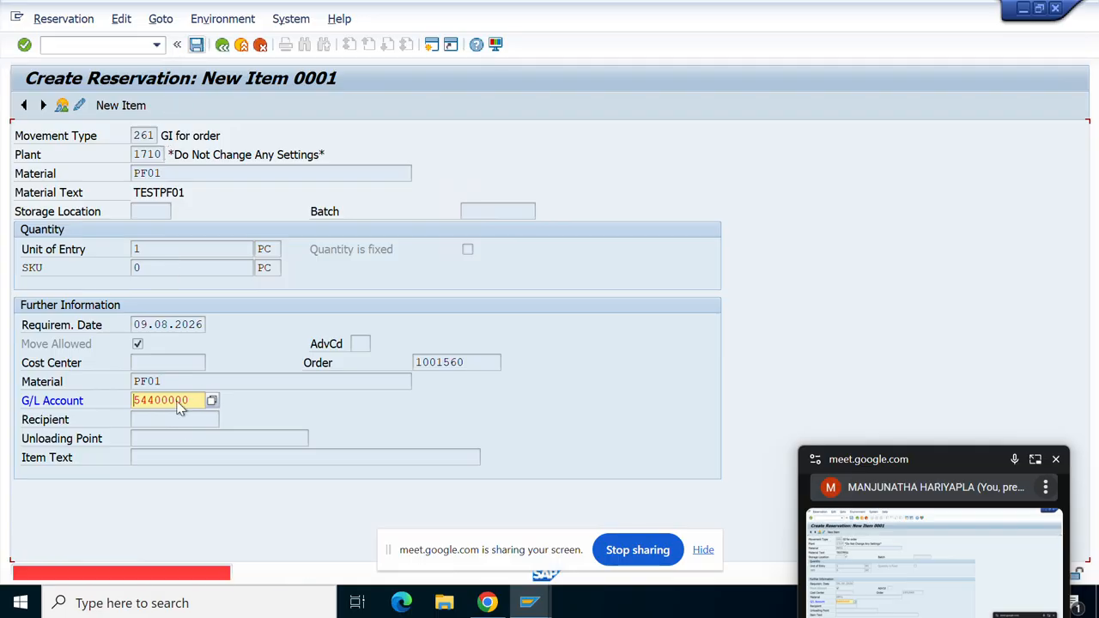
{"action": "double_click", "coordinate": [142, 573]}
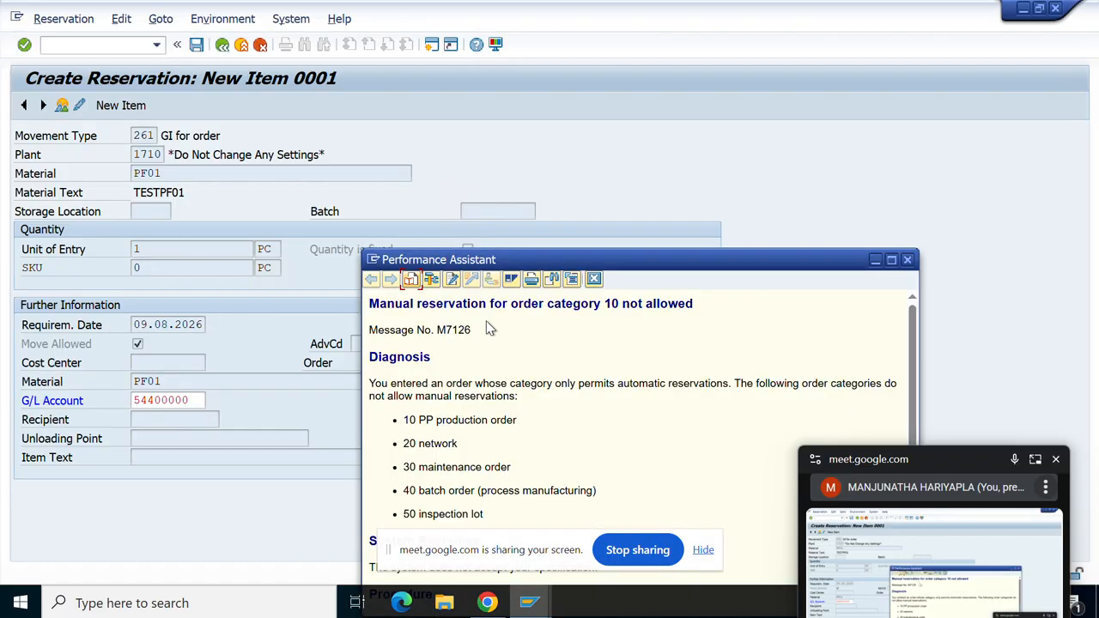
{"action": "scroll", "coordinate": [500, 455], "scroll_direction": "down", "scroll_amount": 3}
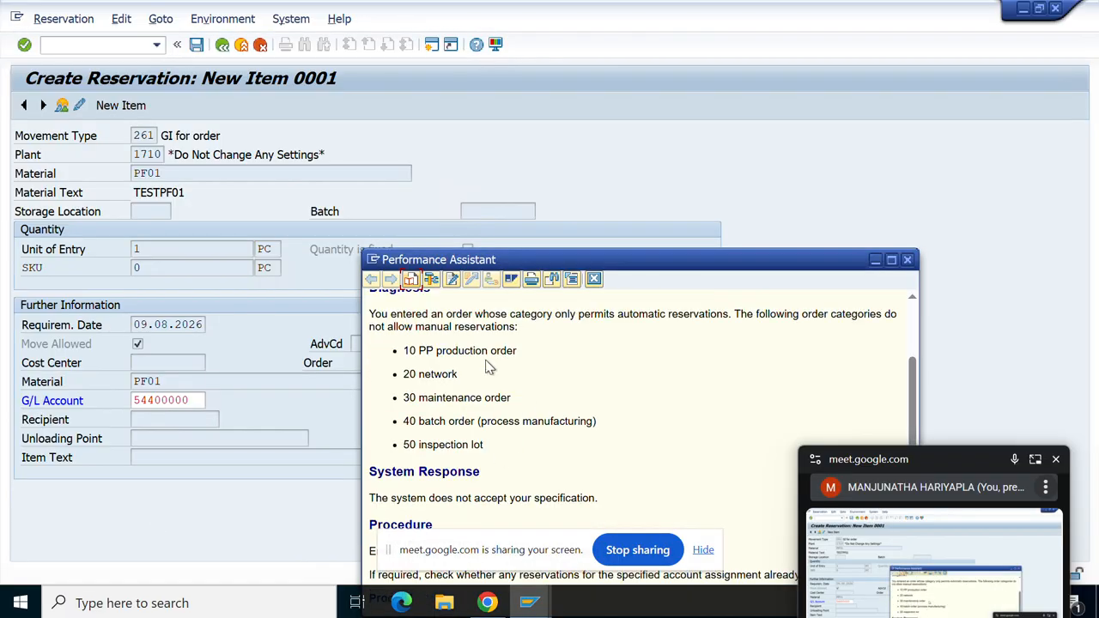
{"action": "left_click_drag", "start_coordinate": [462, 348], "coordinate": [559, 358]}
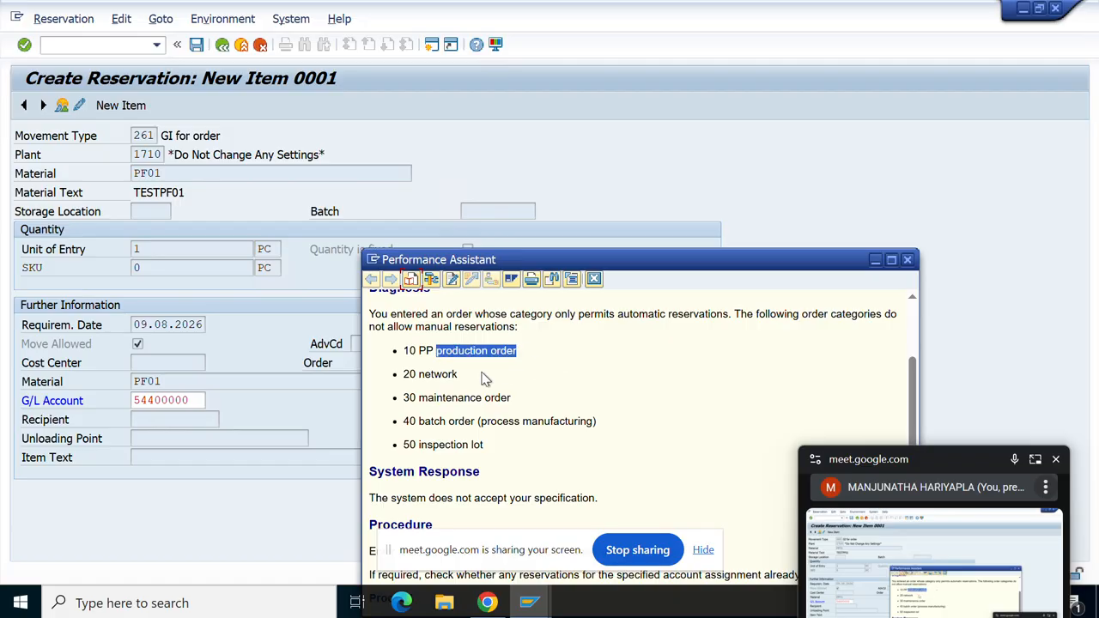
{"action": "left_click_drag", "start_coordinate": [434, 421], "coordinate": [589, 421]}
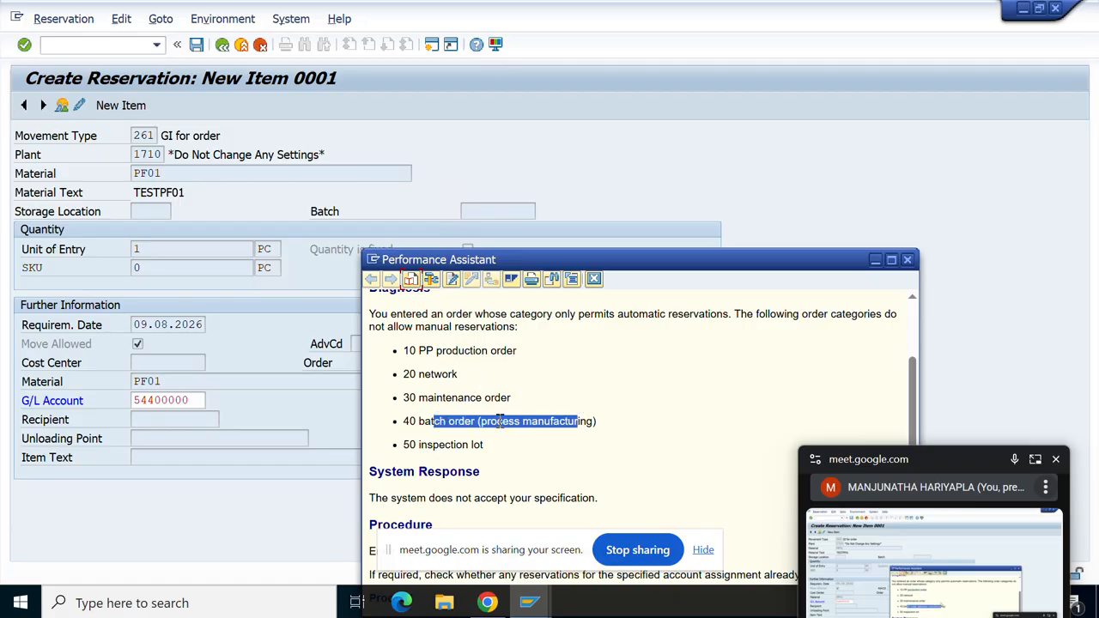
{"action": "left_click_drag", "start_coordinate": [409, 444], "coordinate": [482, 445]}
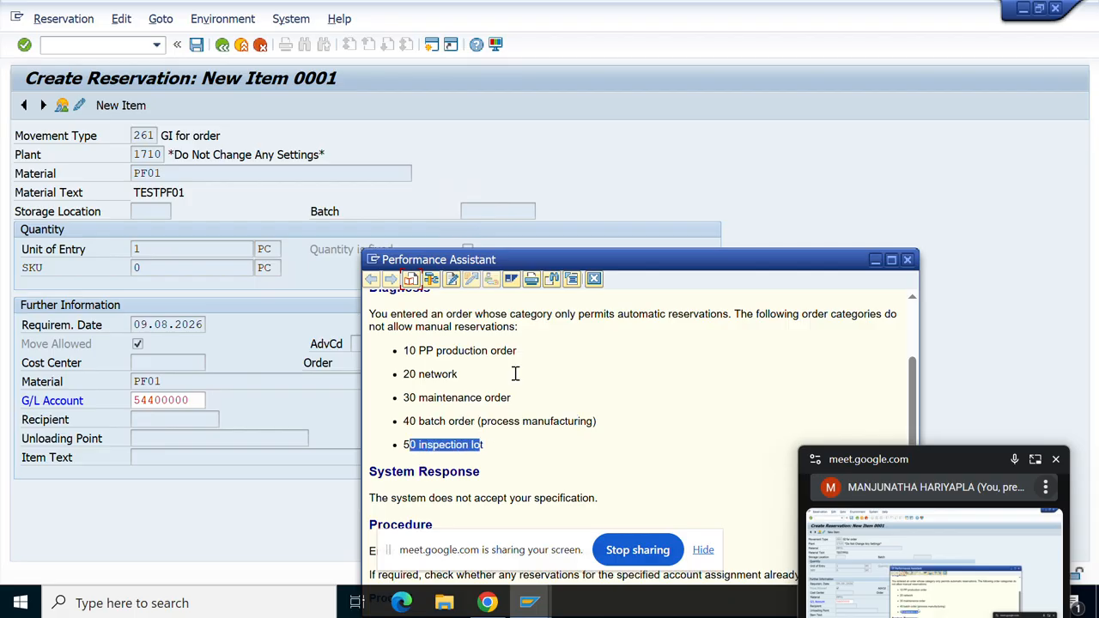
{"action": "left_click", "coordinate": [268, 330]}
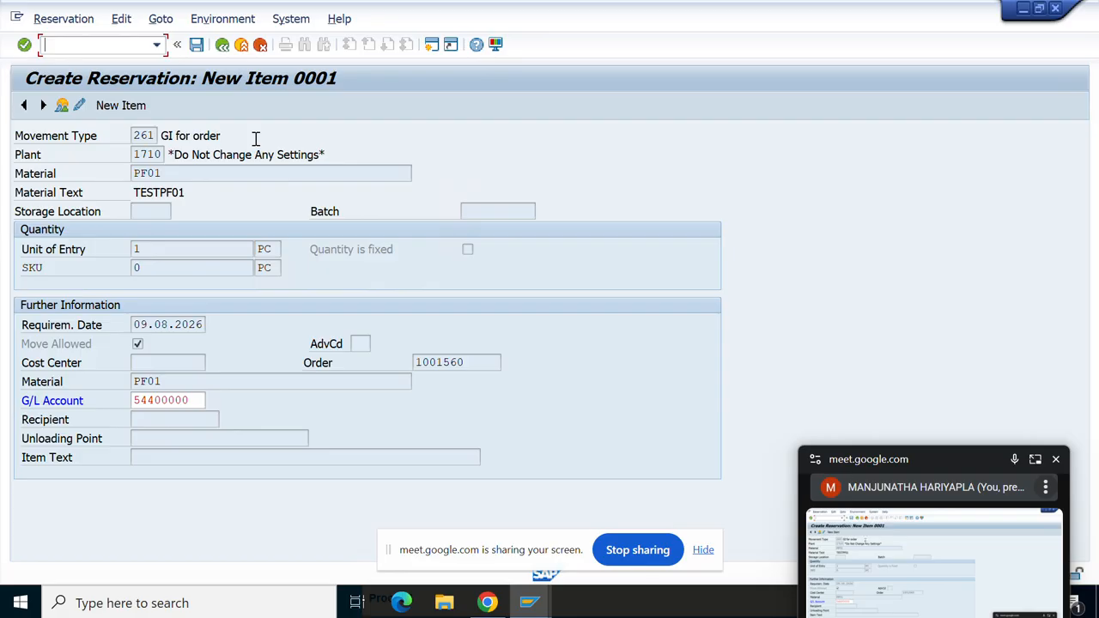
Leave the reservation entry without posting the reservation.
{"action": "left_click", "coordinate": [241, 45]}
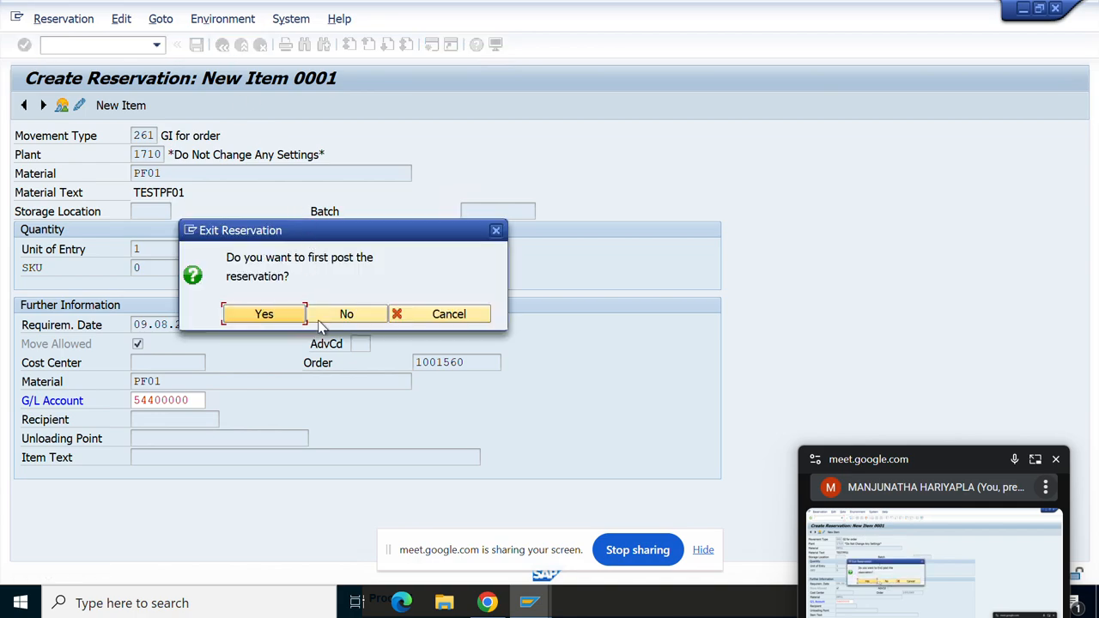
{"action": "left_click", "coordinate": [275, 318]}
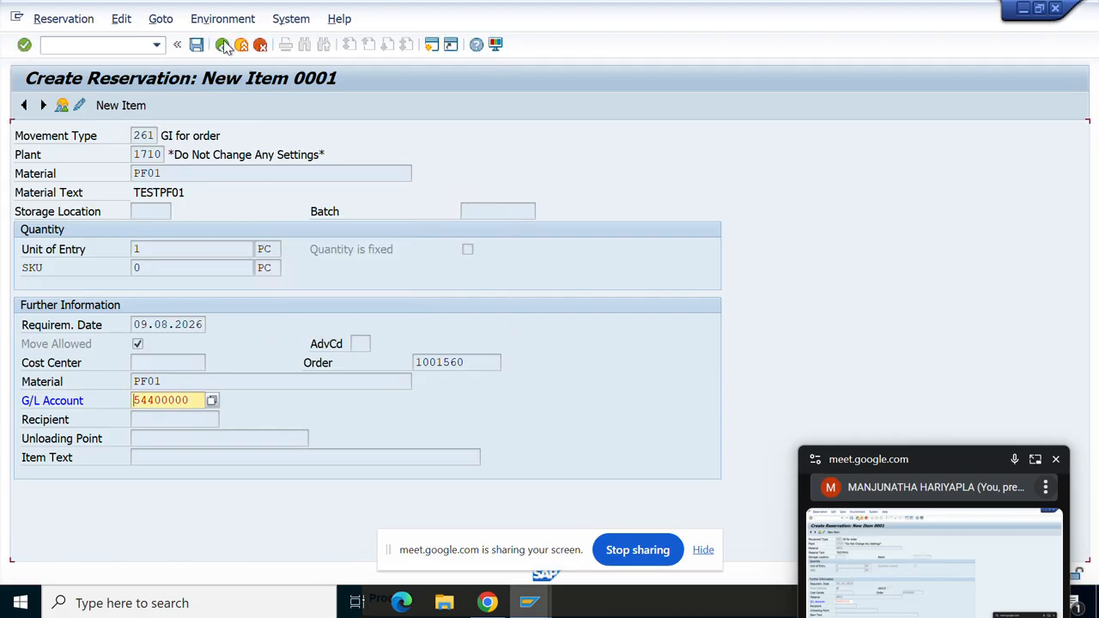
{"action": "left_click", "coordinate": [241, 44]}
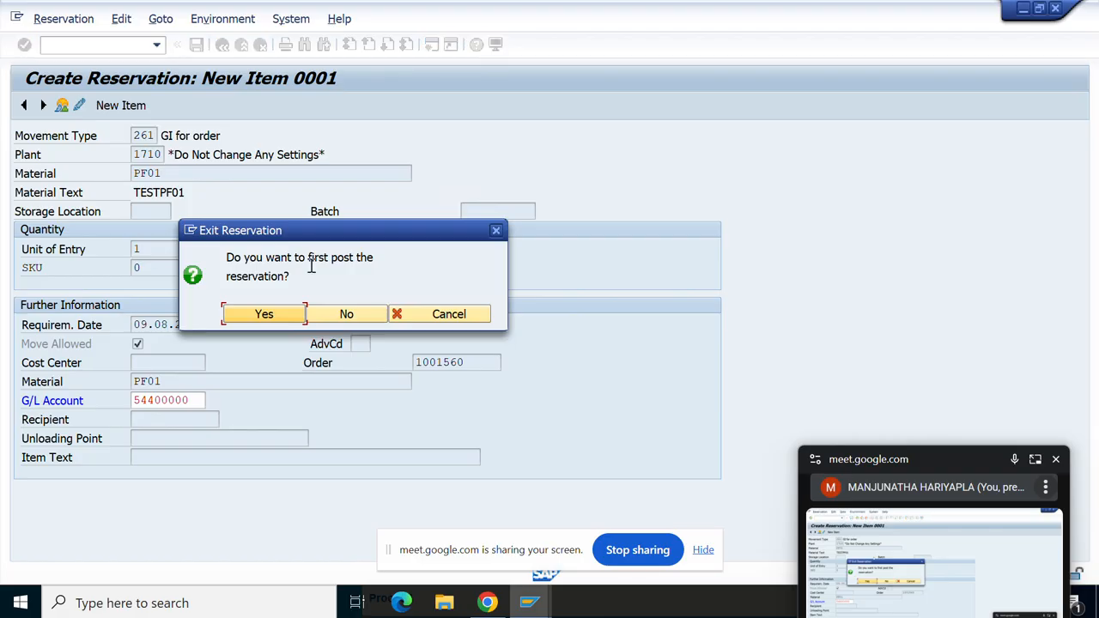
{"action": "left_click", "coordinate": [346, 313]}
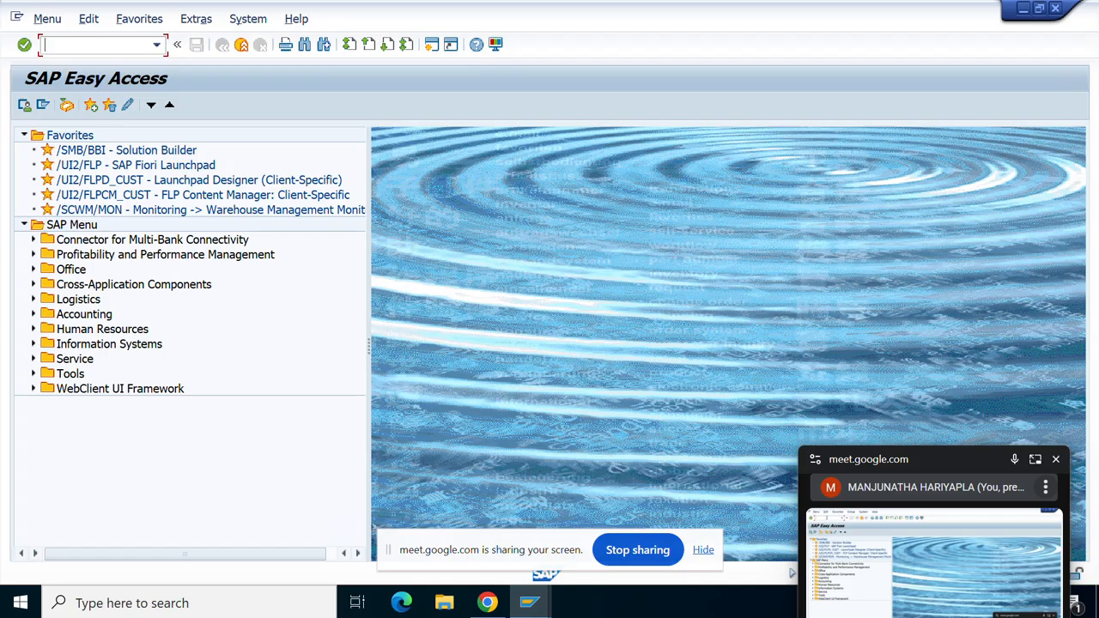
{"action": "type", "text": "O01"}
{"action": "key", "text": "Return"}
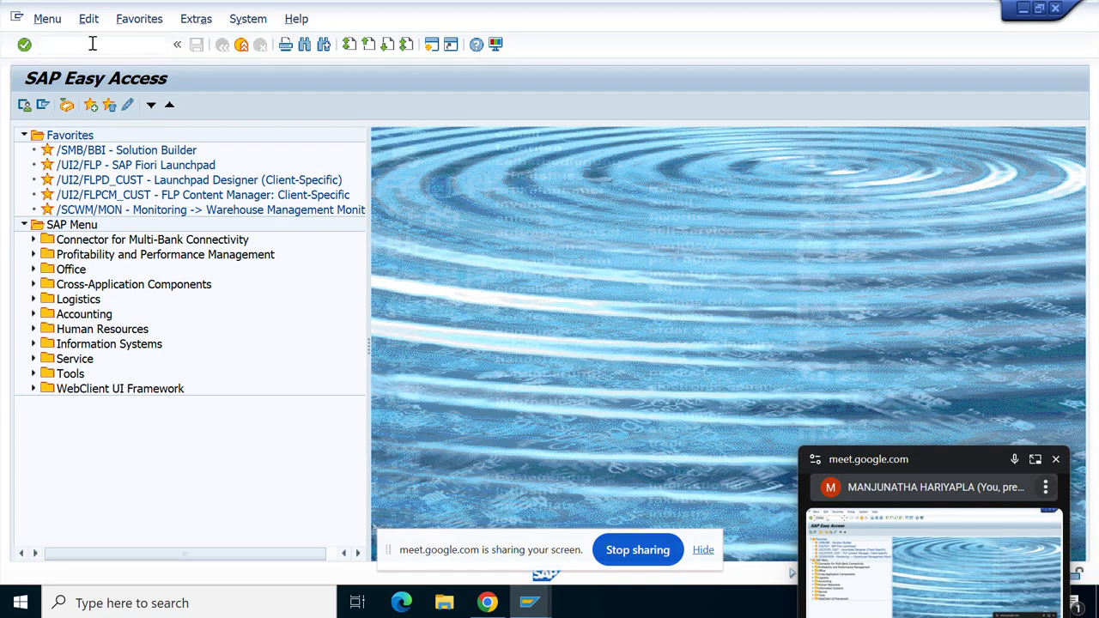
{"action": "type", "text": "COO1"}
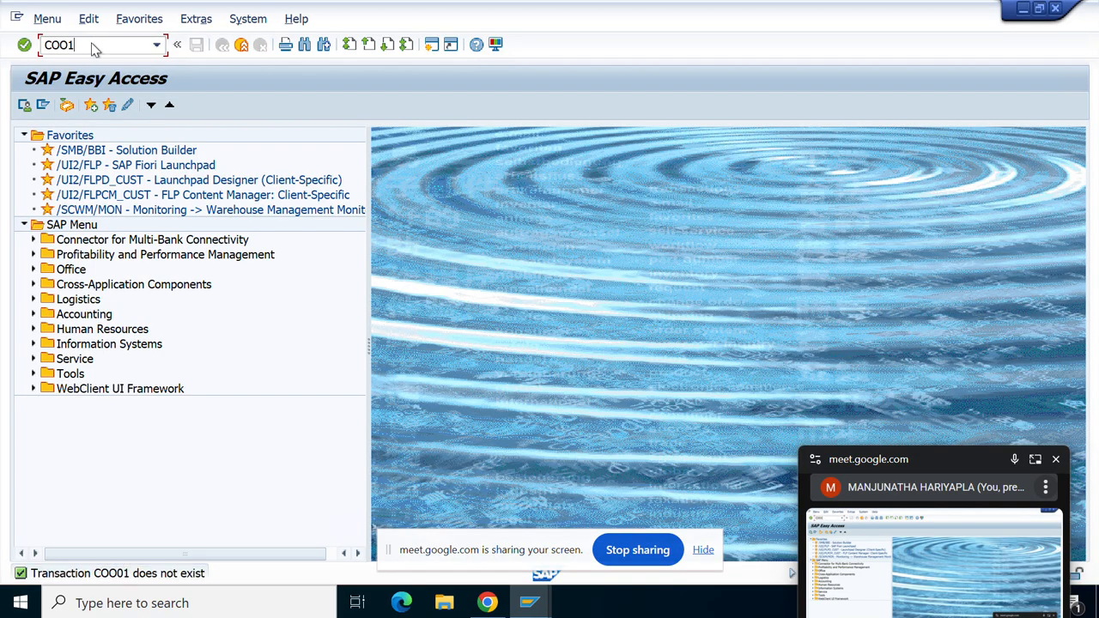
{"action": "key", "text": "Return"}
{"action": "type", "text": "CO"}
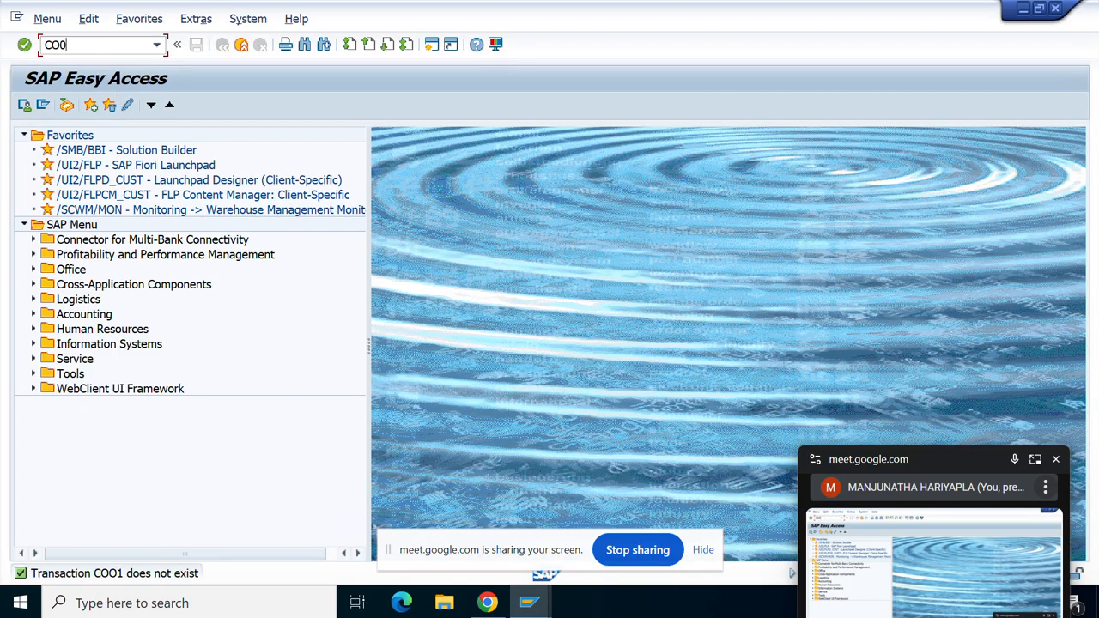
{"action": "type", "text": "0"}
{"action": "key", "text": "BackSpace"}
{"action": "key", "text": "BackSpace"}
{"action": "type", "text": "O01"}
{"action": "key", "text": "Return"}
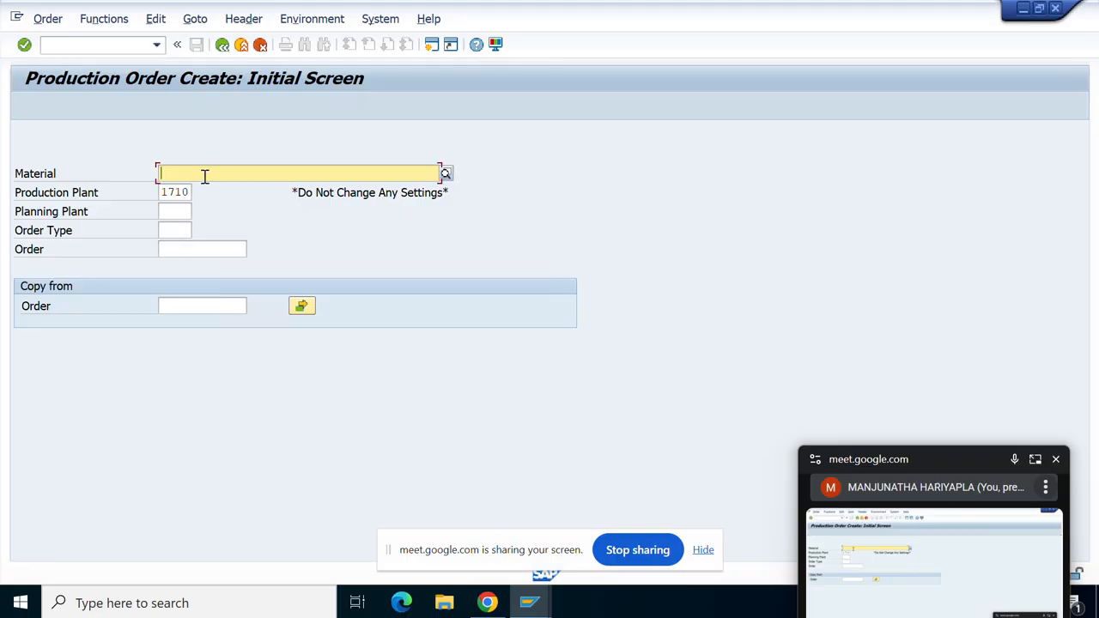
{"action": "type", "text": "PF01"}
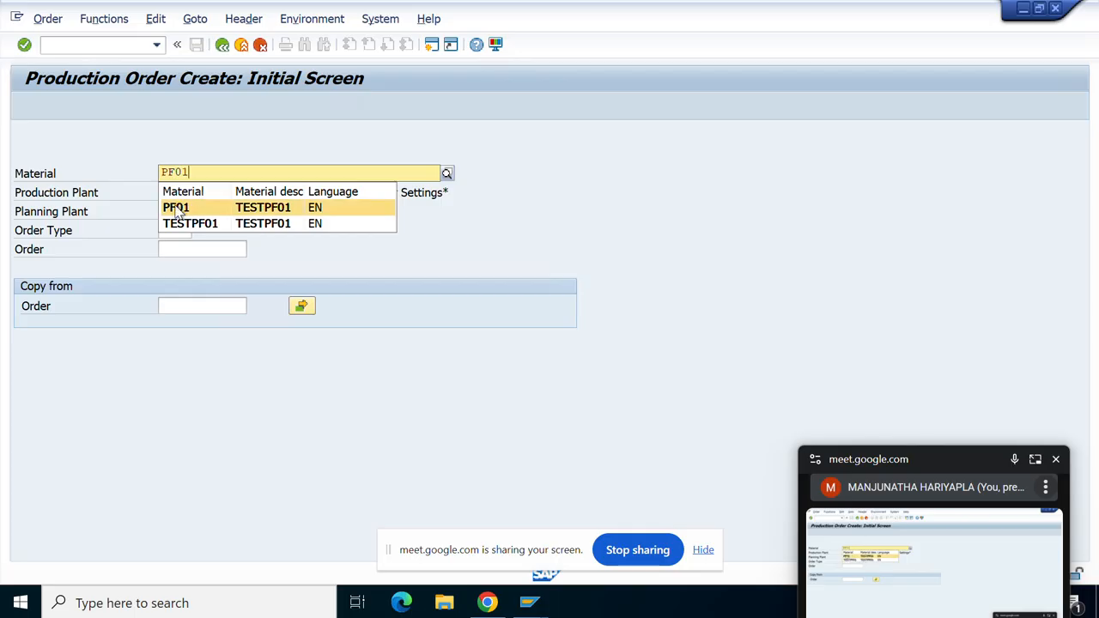
{"action": "left_click", "coordinate": [176, 208]}
{"action": "left_click", "coordinate": [173, 230]}
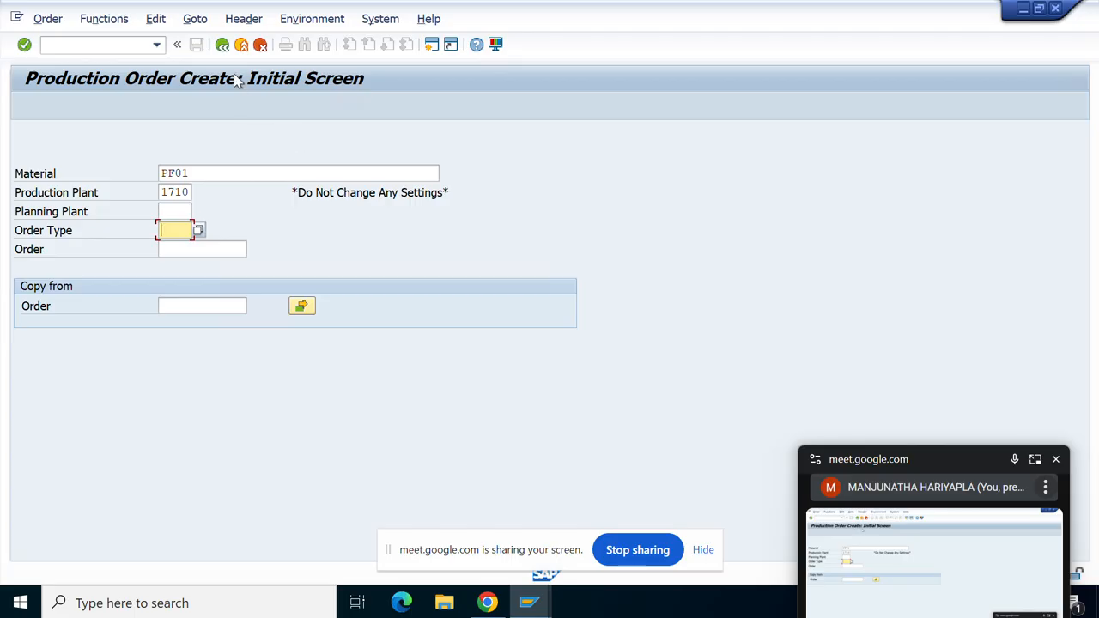
{"action": "left_click", "coordinate": [222, 47]}
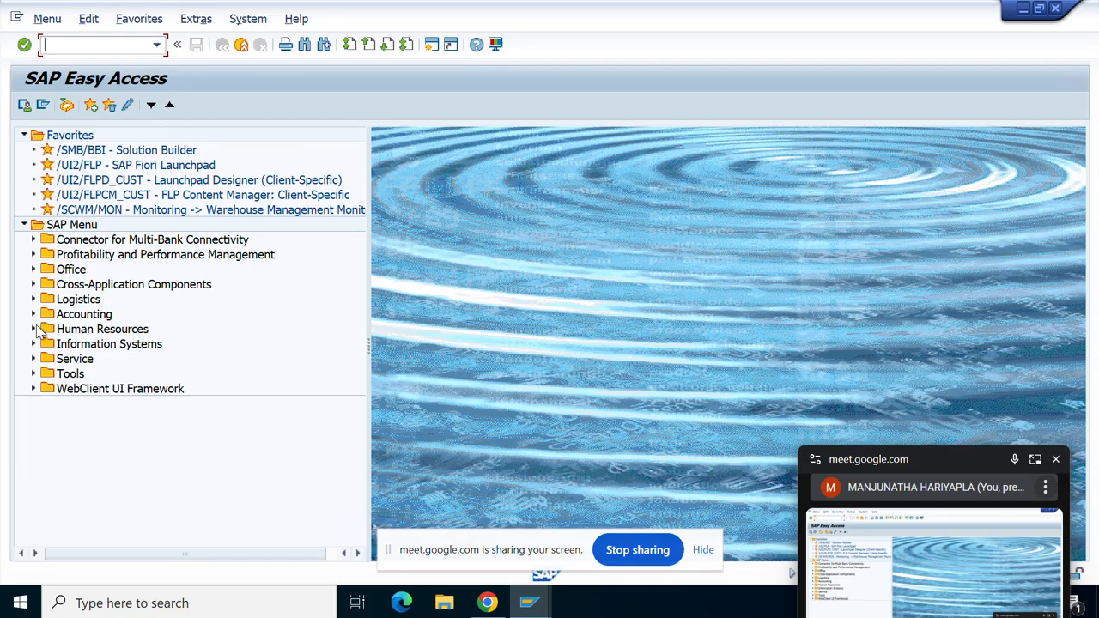
Open MB25 from the Reservation menu folder, clear material PF03, and run the list for plant 1710.
{"action": "left_click", "coordinate": [35, 300]}
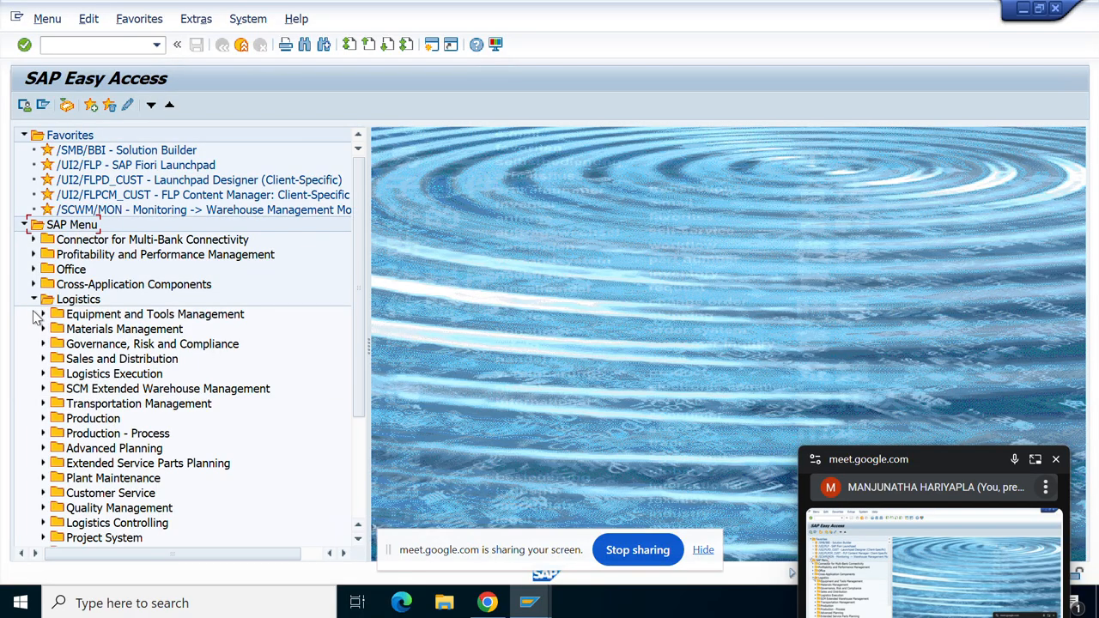
{"action": "left_click", "coordinate": [44, 330]}
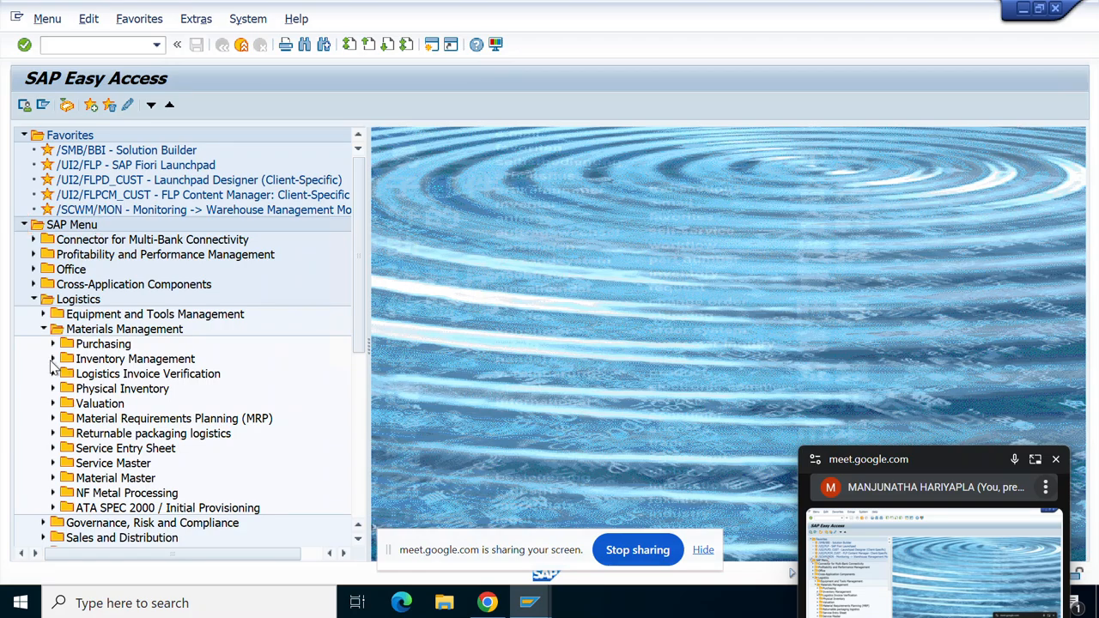
{"action": "left_click", "coordinate": [53, 359]}
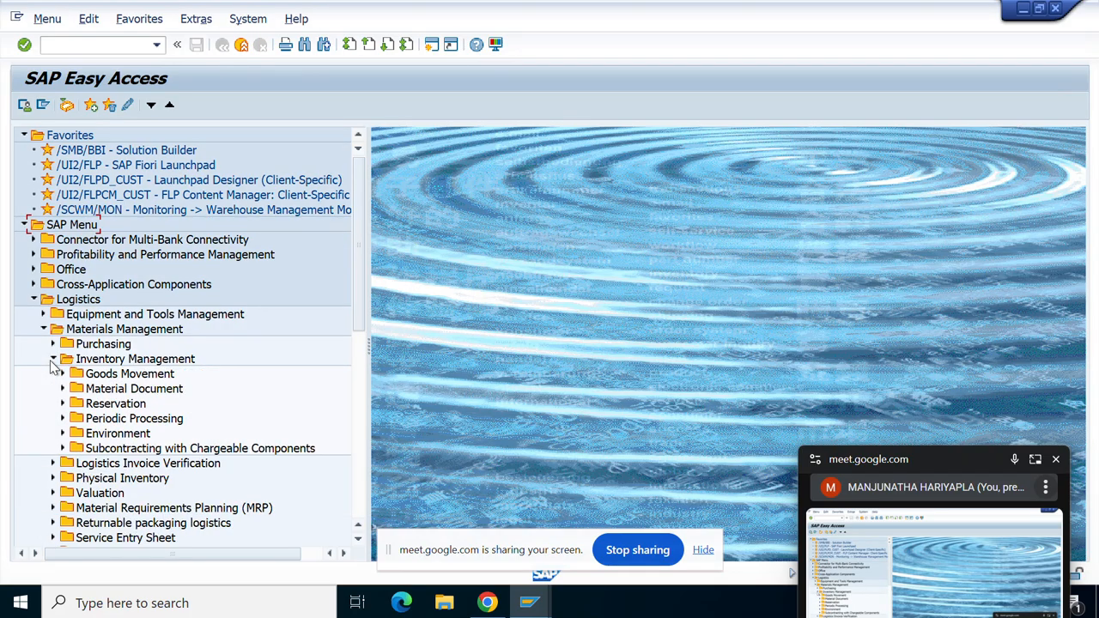
{"action": "left_click", "coordinate": [62, 403]}
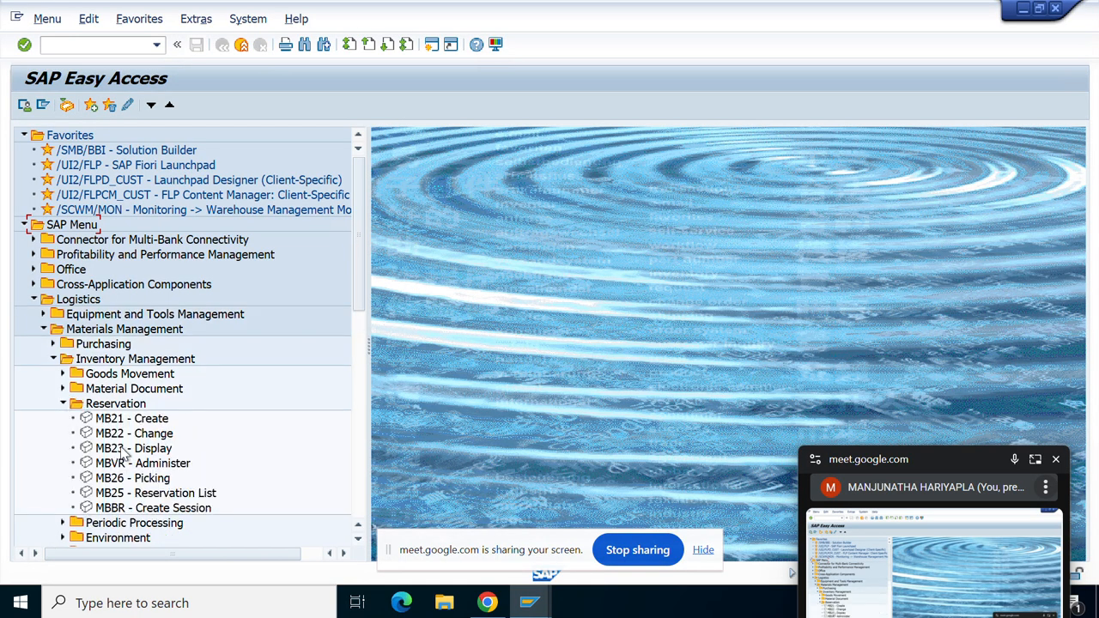
{"action": "double_click", "coordinate": [146, 493]}
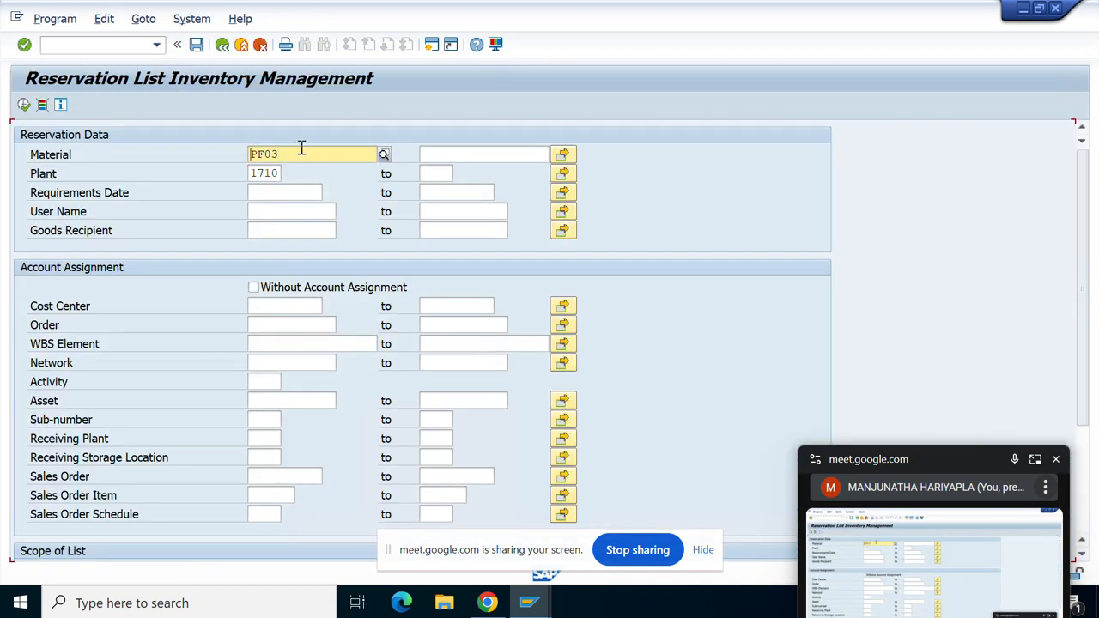
{"action": "left_click", "coordinate": [294, 153]}
{"action": "key", "text": "BackSpace"}
{"action": "key", "text": "BackSpace"}
{"action": "key", "text": "BackSpace"}
{"action": "key", "text": "BackSpace"}
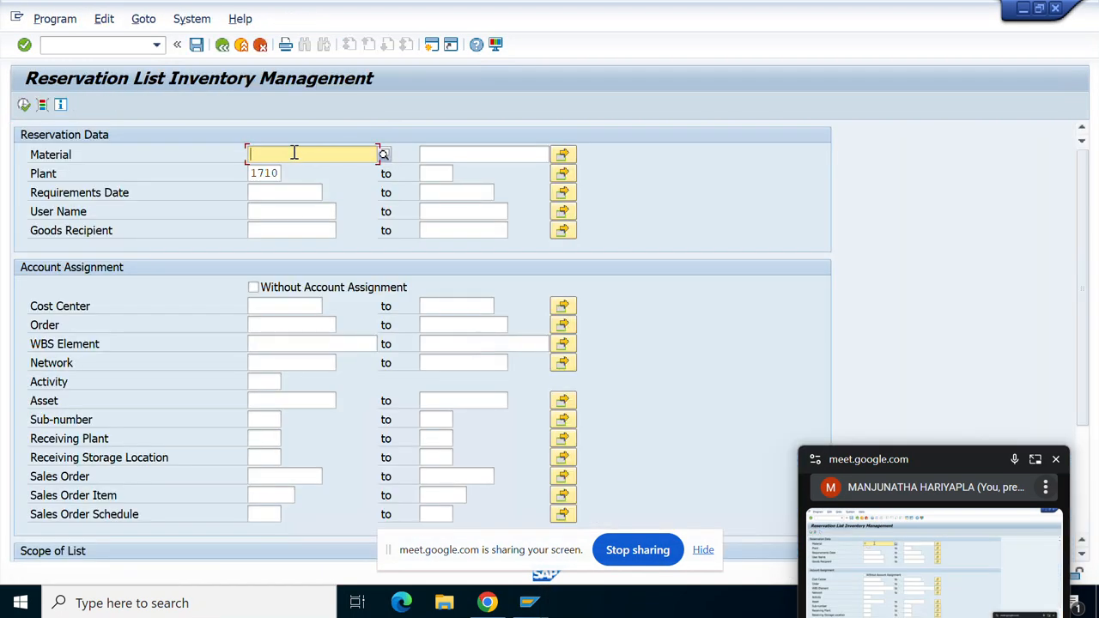
{"action": "left_click", "coordinate": [24, 105]}
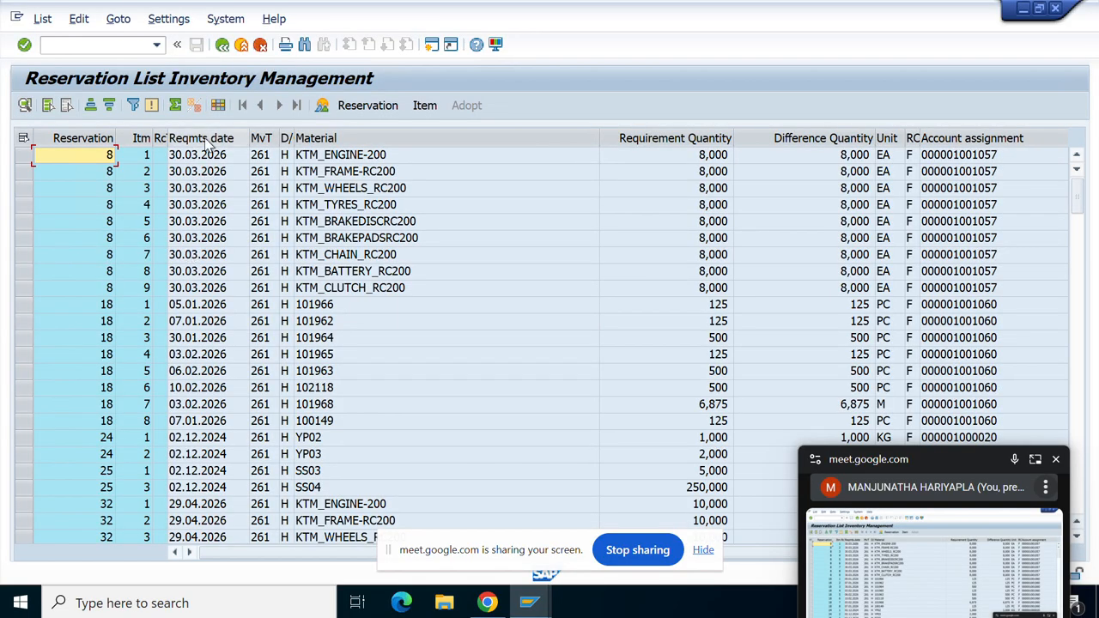
Sort the list by Reqmts date descending and check reservation 1742 at the top.
{"action": "left_click", "coordinate": [202, 139]}
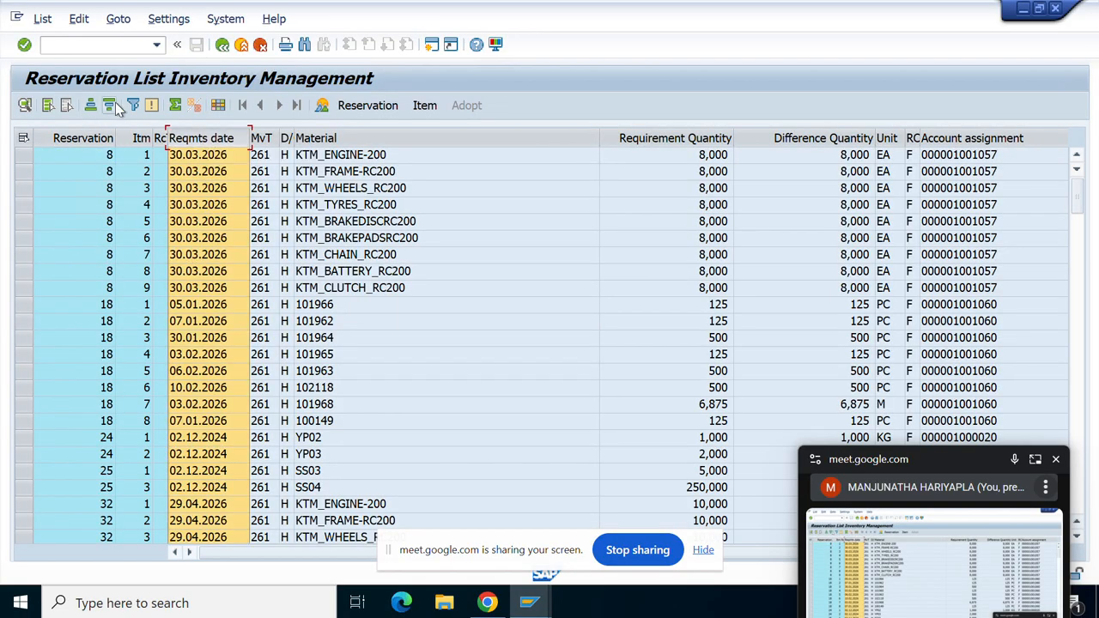
{"action": "left_click", "coordinate": [118, 103]}
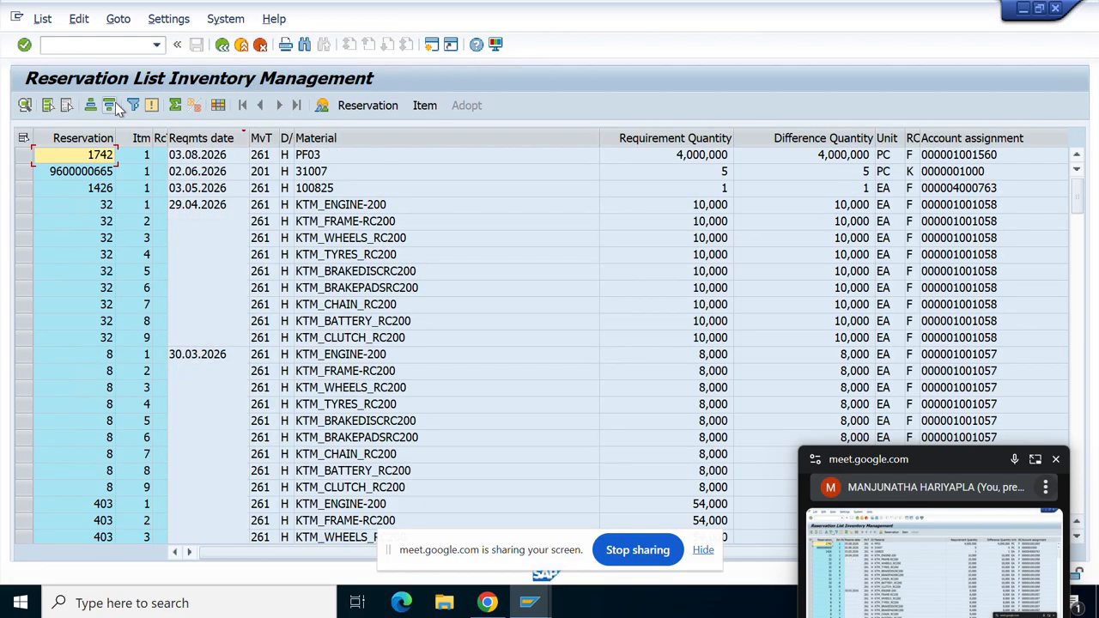
{"action": "left_click", "coordinate": [992, 158]}
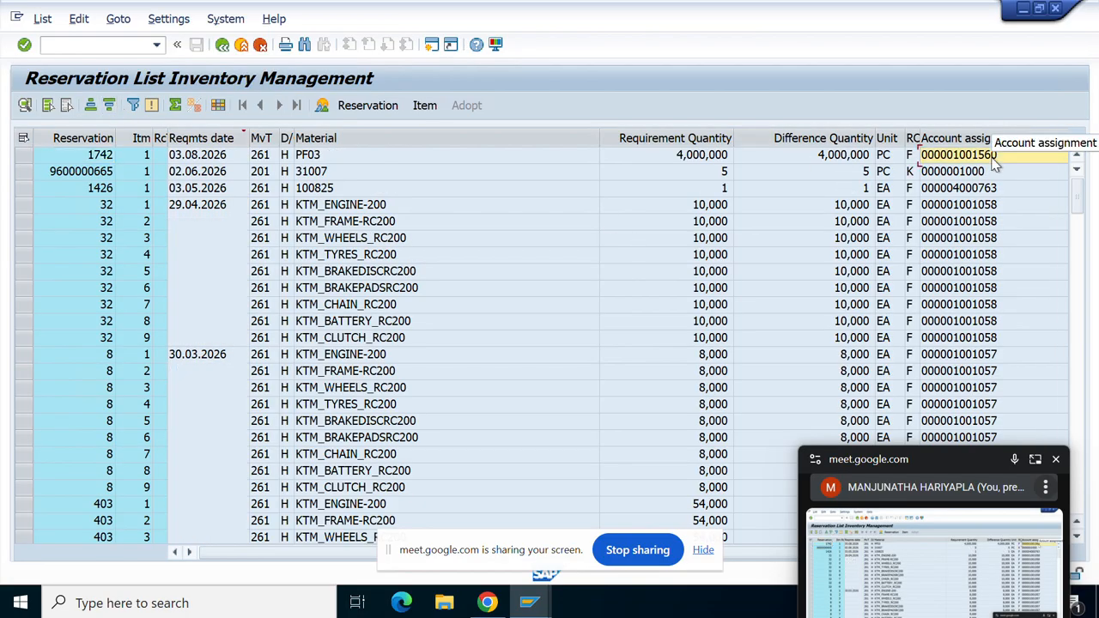
{"action": "left_click", "coordinate": [805, 175]}
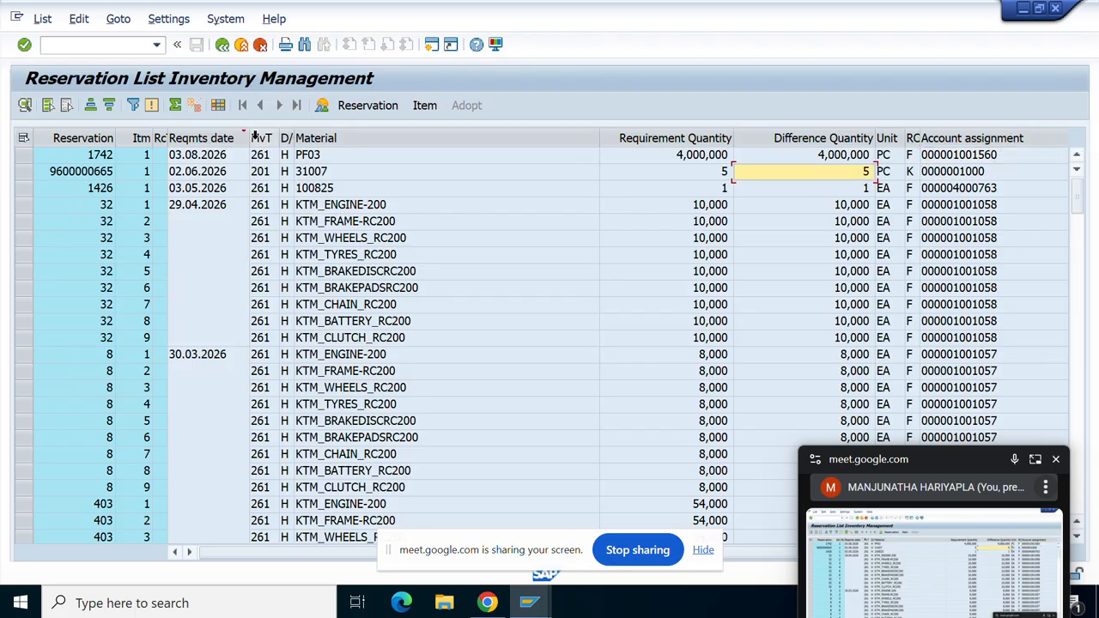
Select the MvT column and scroll down through the reservation list.
{"action": "left_click", "coordinate": [260, 139]}
{"action": "scroll", "coordinate": [261, 144], "scroll_direction": "down", "scroll_amount": 1}
{"action": "scroll", "coordinate": [292, 352], "scroll_direction": "down", "scroll_amount": 8}
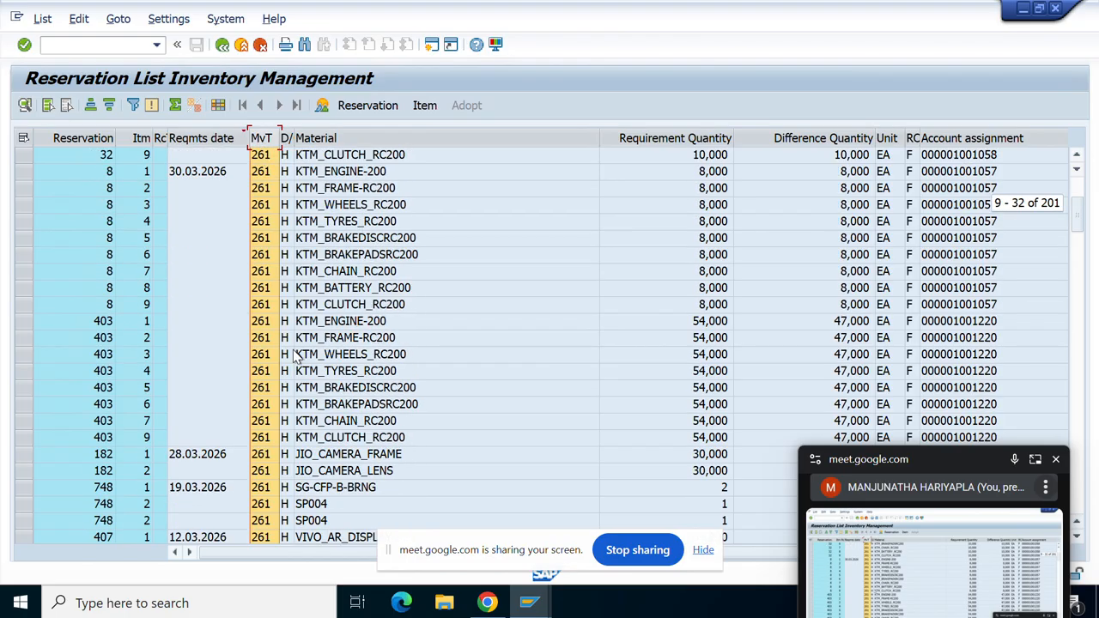
{"action": "scroll", "coordinate": [296, 356], "scroll_direction": "down", "scroll_amount": 20}
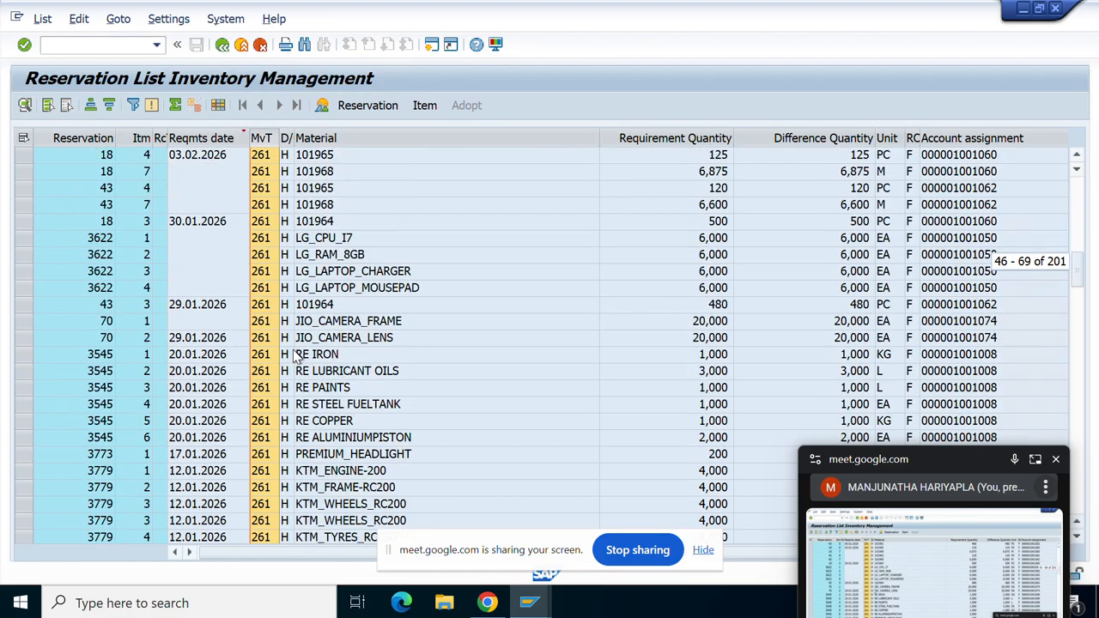
{"action": "scroll", "coordinate": [295, 356], "scroll_direction": "down", "scroll_amount": 20}
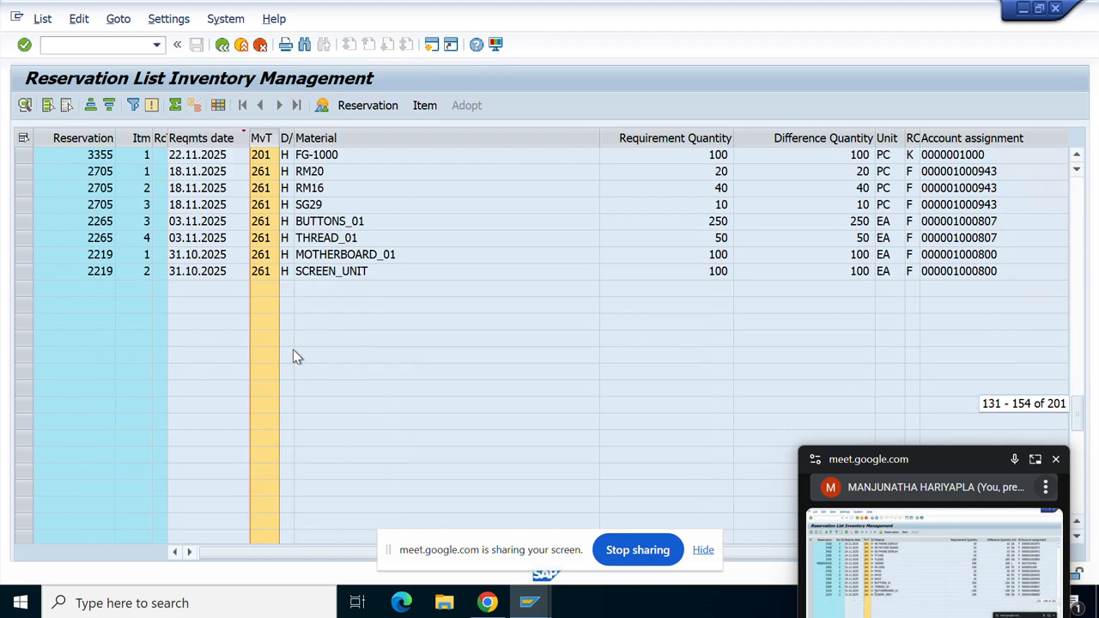
{"action": "scroll", "coordinate": [295, 356], "scroll_direction": "down", "scroll_amount": 10}
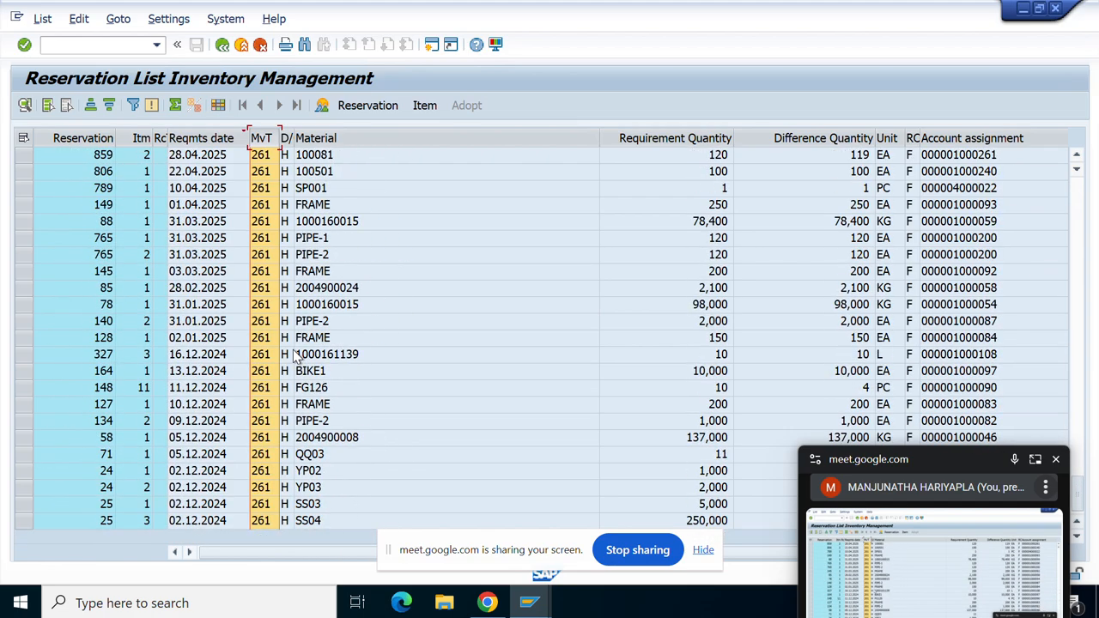
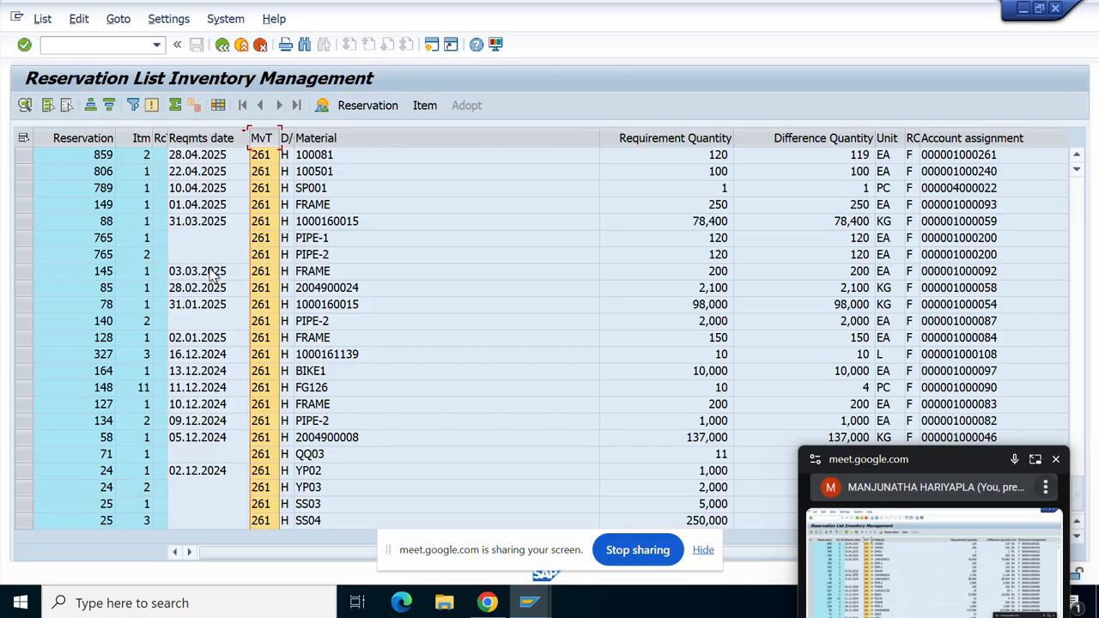
Scroll through the reservation list and check the movement type of reservation 3361.
{"action": "scroll", "coordinate": [257, 309], "scroll_direction": "up", "scroll_amount": 3}
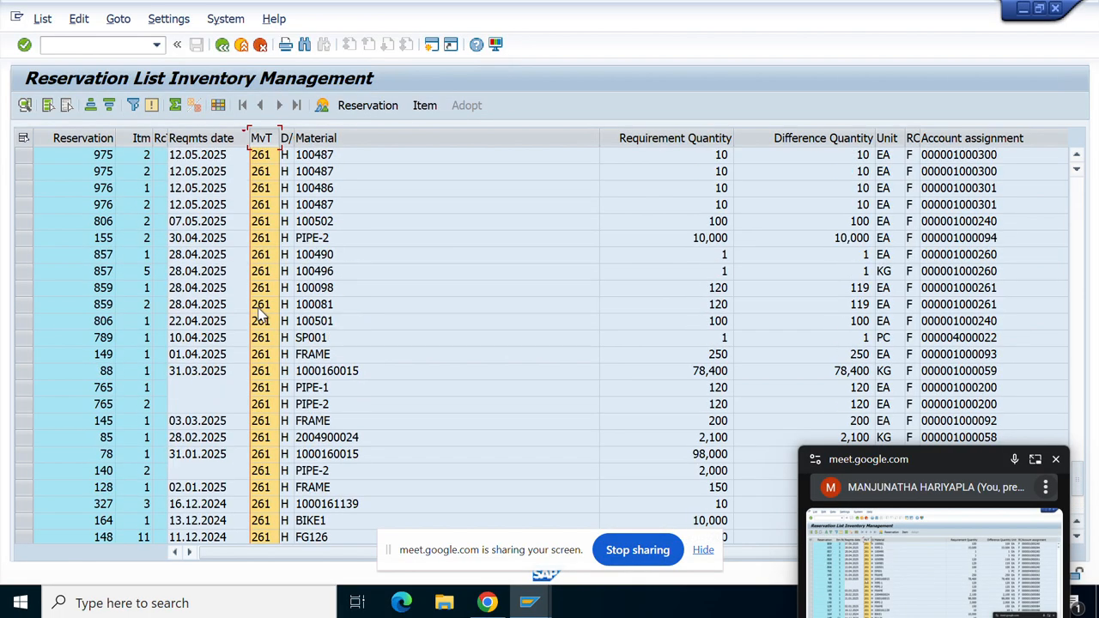
{"action": "scroll", "coordinate": [262, 316], "scroll_direction": "up", "scroll_amount": 15}
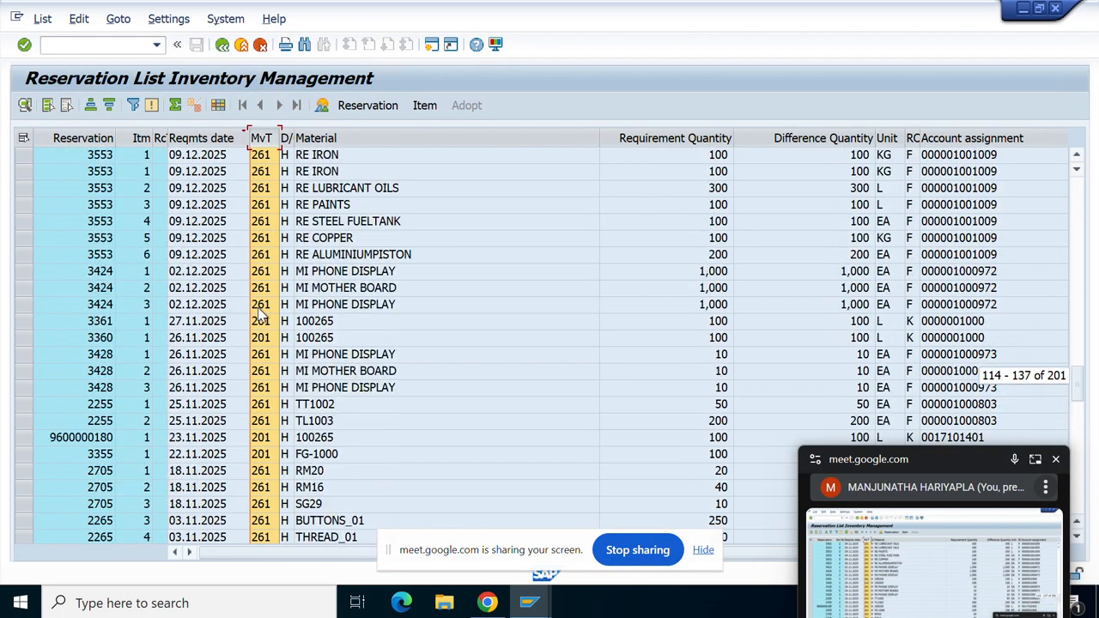
{"action": "scroll", "coordinate": [262, 316], "scroll_direction": "up", "scroll_amount": 16}
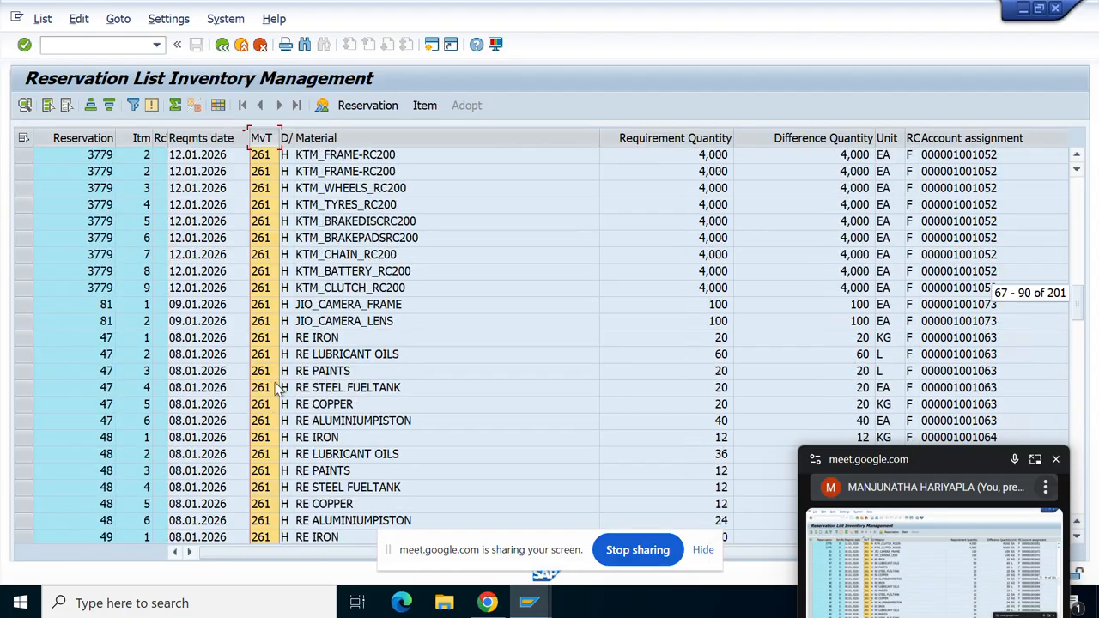
{"action": "scroll", "coordinate": [280, 389], "scroll_direction": "up", "scroll_amount": 13}
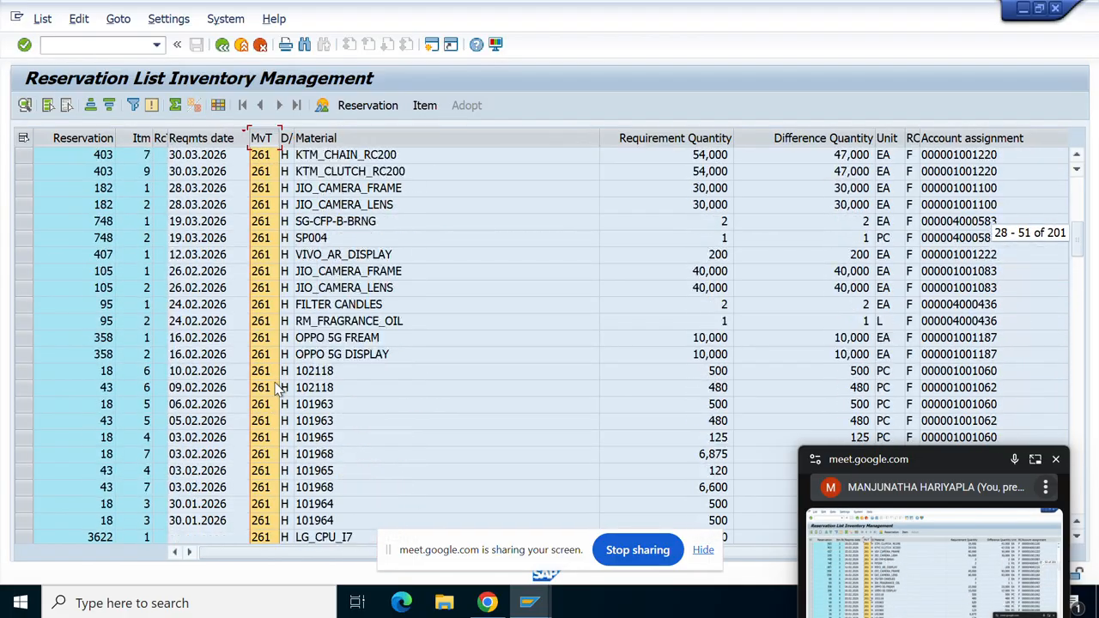
{"action": "scroll", "coordinate": [280, 389], "scroll_direction": "down", "scroll_amount": 5}
{"action": "scroll", "coordinate": [280, 389], "scroll_direction": "down", "scroll_amount": 6}
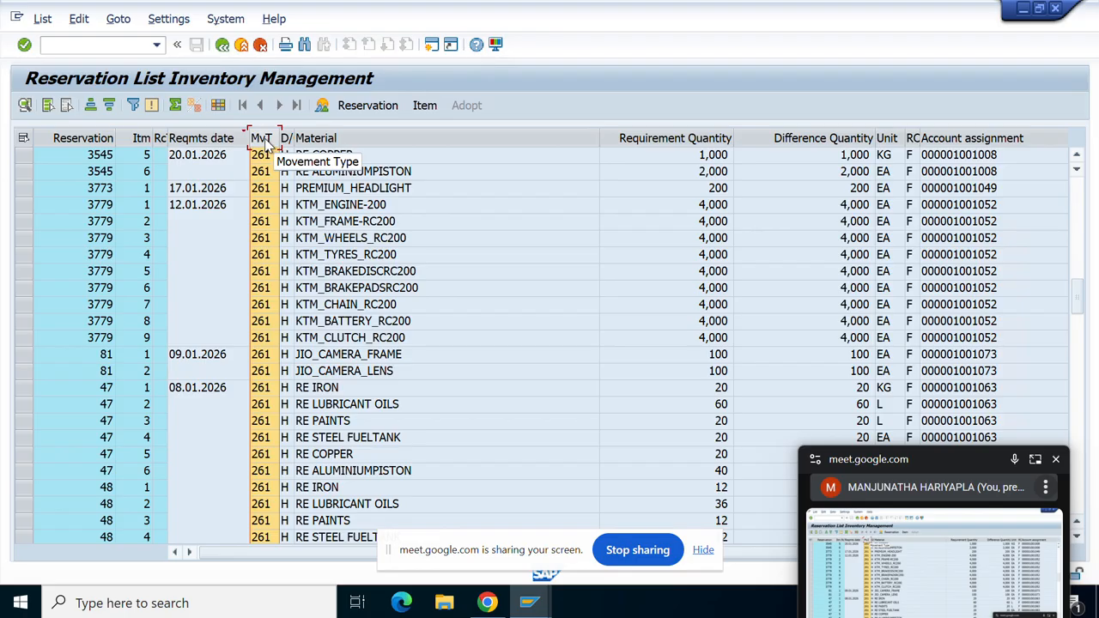
{"action": "scroll", "coordinate": [287, 329], "scroll_direction": "down", "scroll_amount": 2}
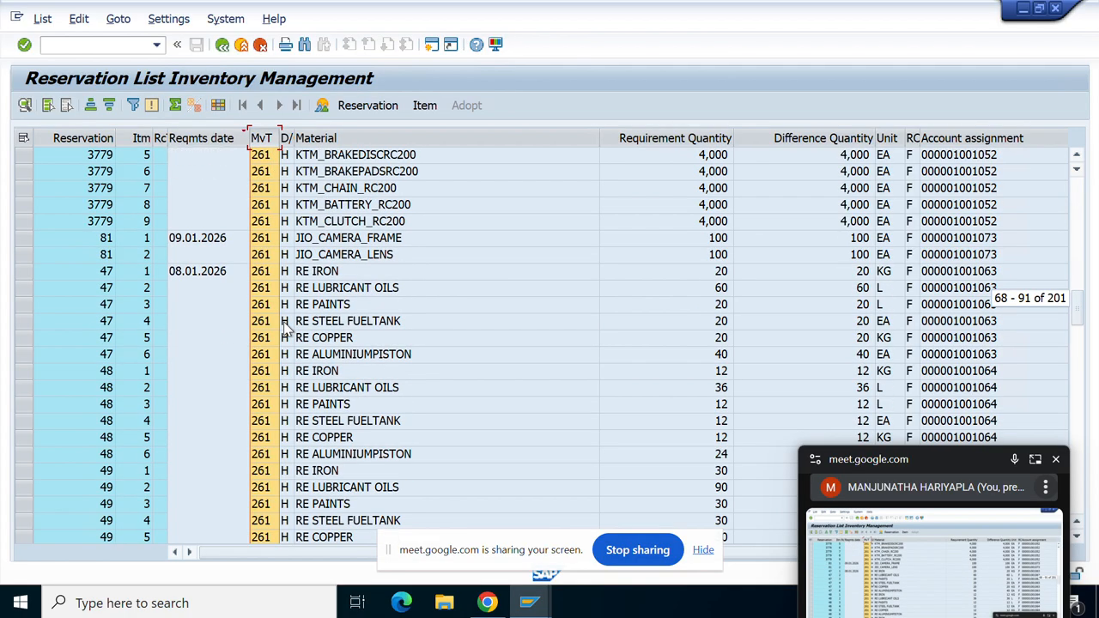
{"action": "scroll", "coordinate": [287, 329], "scroll_direction": "down", "scroll_amount": 4}
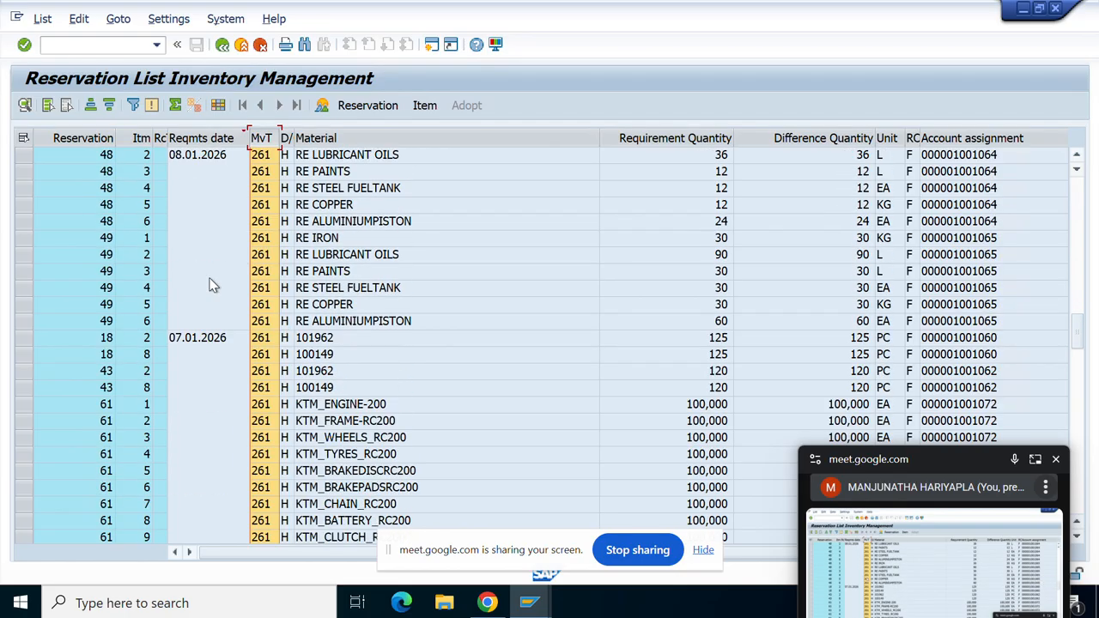
{"action": "scroll", "coordinate": [85, 270], "scroll_direction": "down", "scroll_amount": 6}
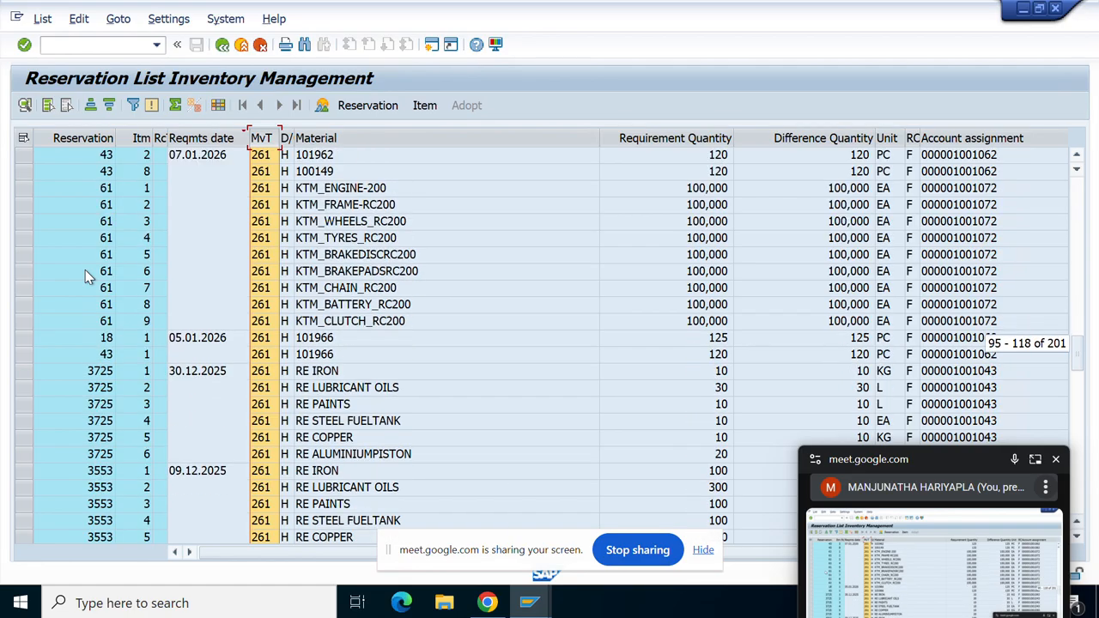
{"action": "scroll", "coordinate": [85, 271], "scroll_direction": "down", "scroll_amount": 1}
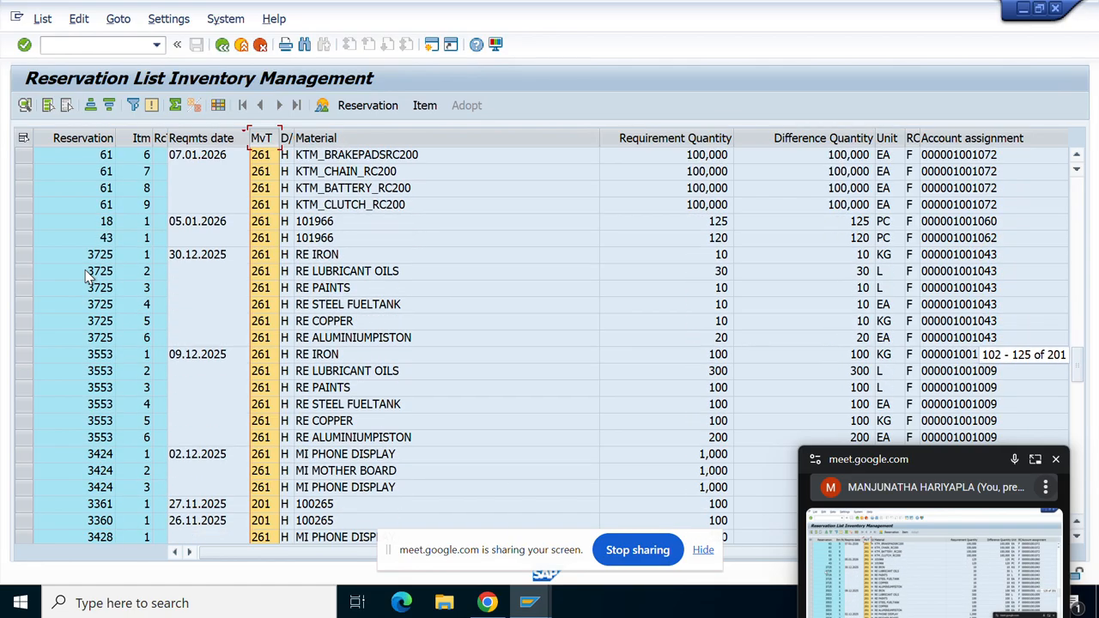
{"action": "left_click", "coordinate": [258, 508]}
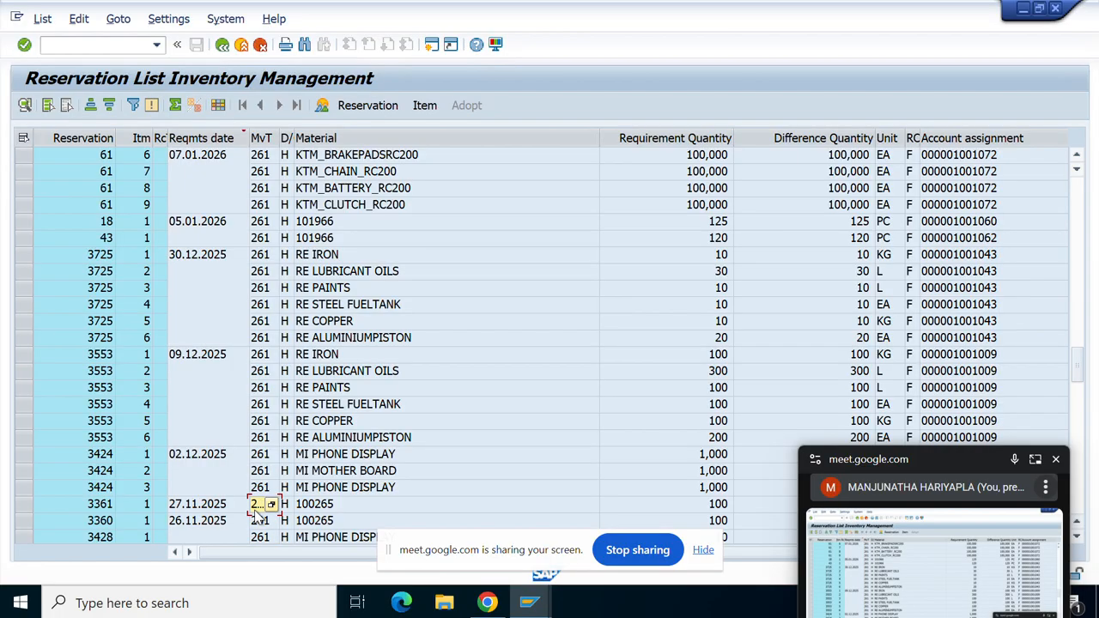
{"action": "scroll", "coordinate": [336, 507], "scroll_direction": "down", "scroll_amount": 3}
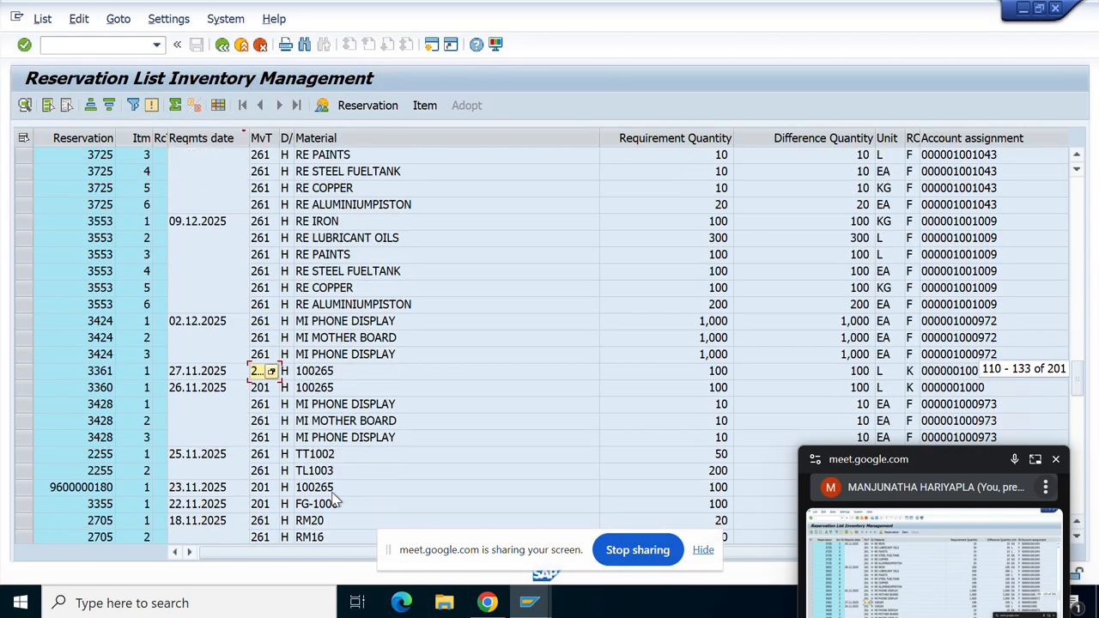
{"action": "left_click", "coordinate": [241, 494]}
{"action": "left_click", "coordinate": [86, 495]}
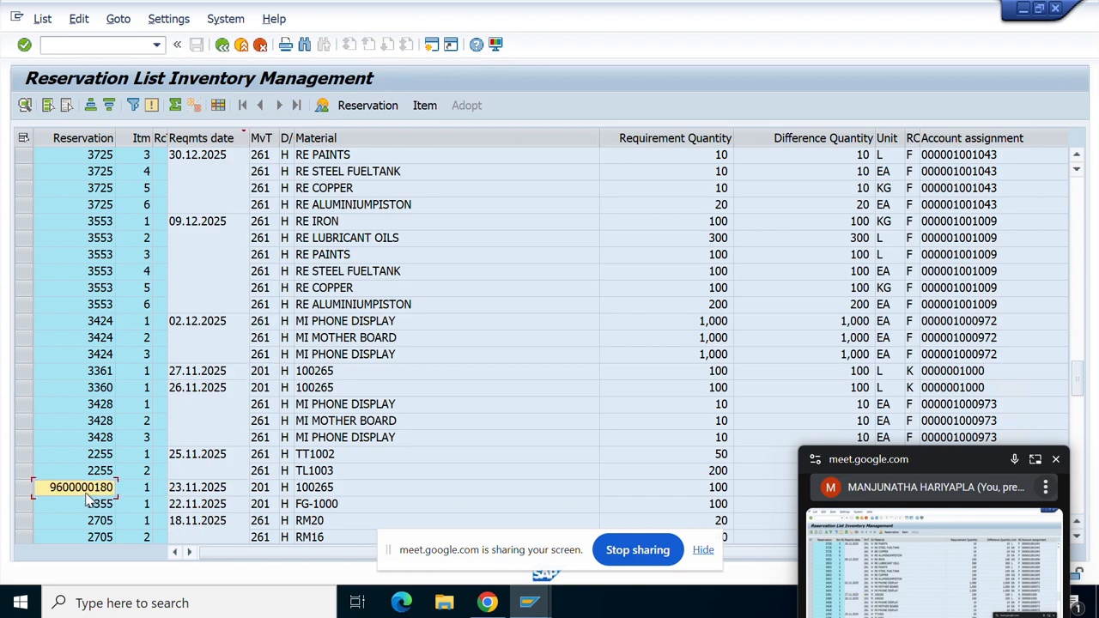
{"action": "double_click", "coordinate": [87, 495]}
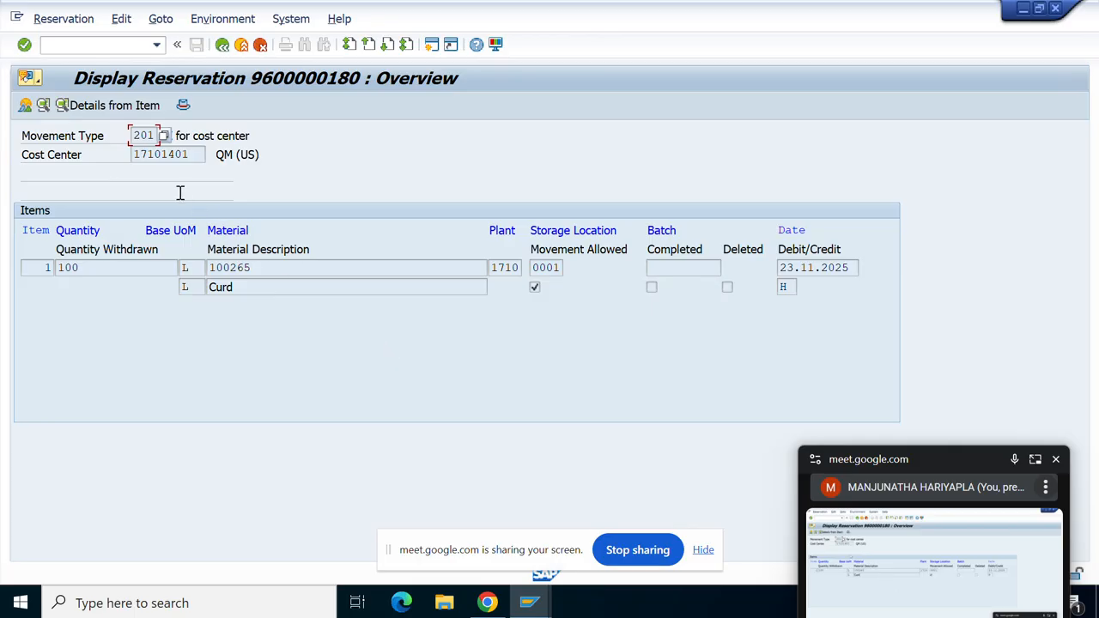
{"action": "double_click", "coordinate": [193, 154]}
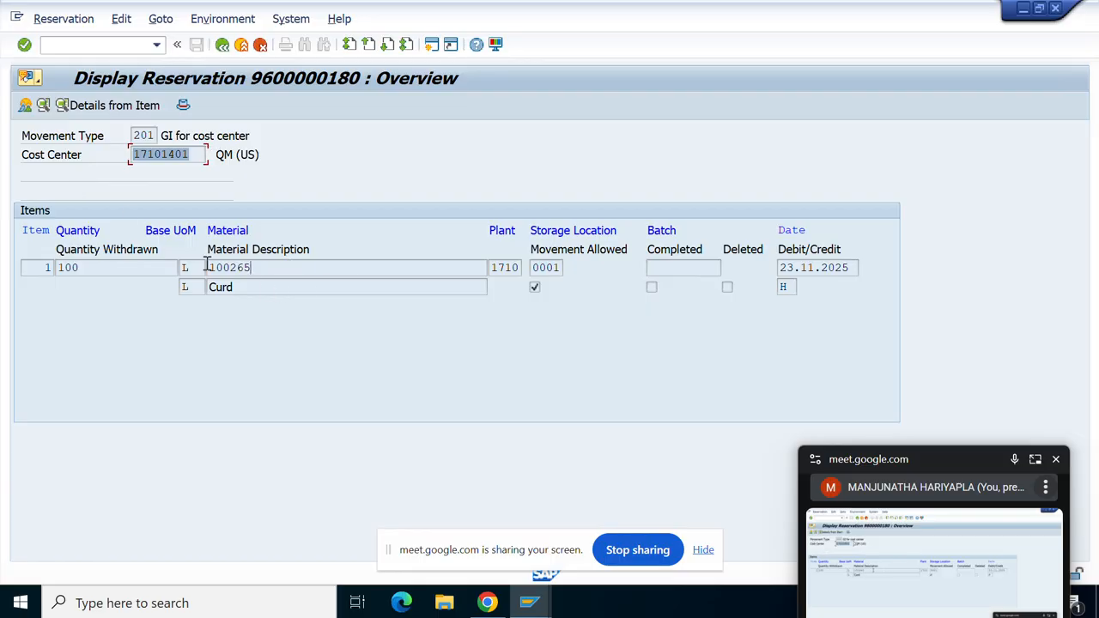
{"action": "double_click", "coordinate": [293, 268]}
{"action": "left_click", "coordinate": [165, 258]}
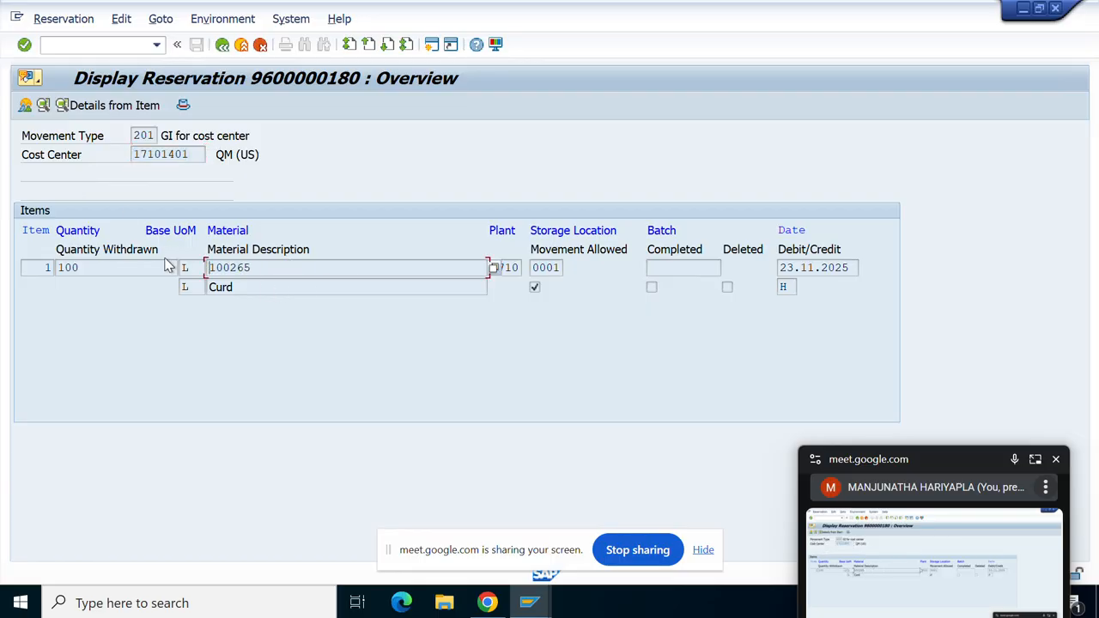
{"action": "left_click", "coordinate": [433, 48]}
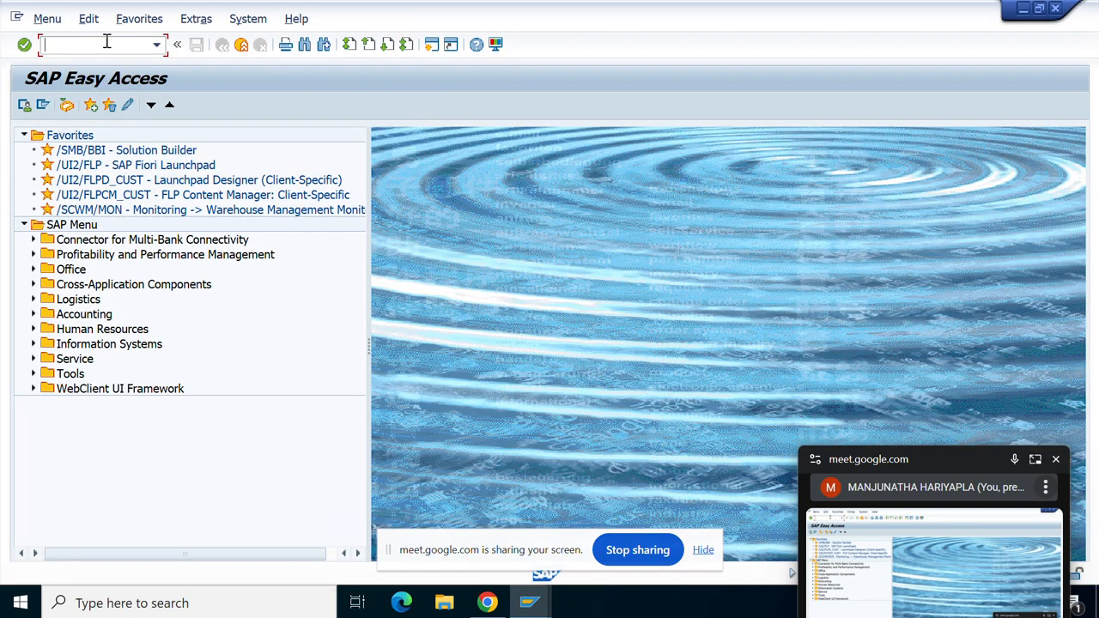
Run the MMBE stock overview for material 100265.
{"action": "type", "text": "MMBE"}
{"action": "key", "text": "Return"}
{"action": "type", "text": "100265"}
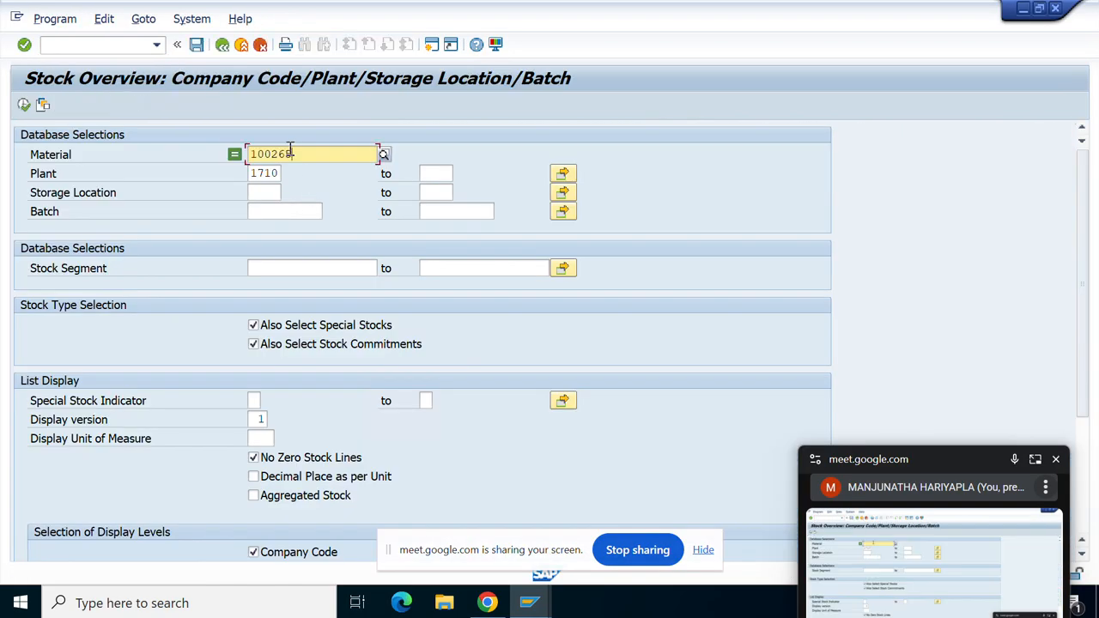
{"action": "left_click", "coordinate": [24, 105]}
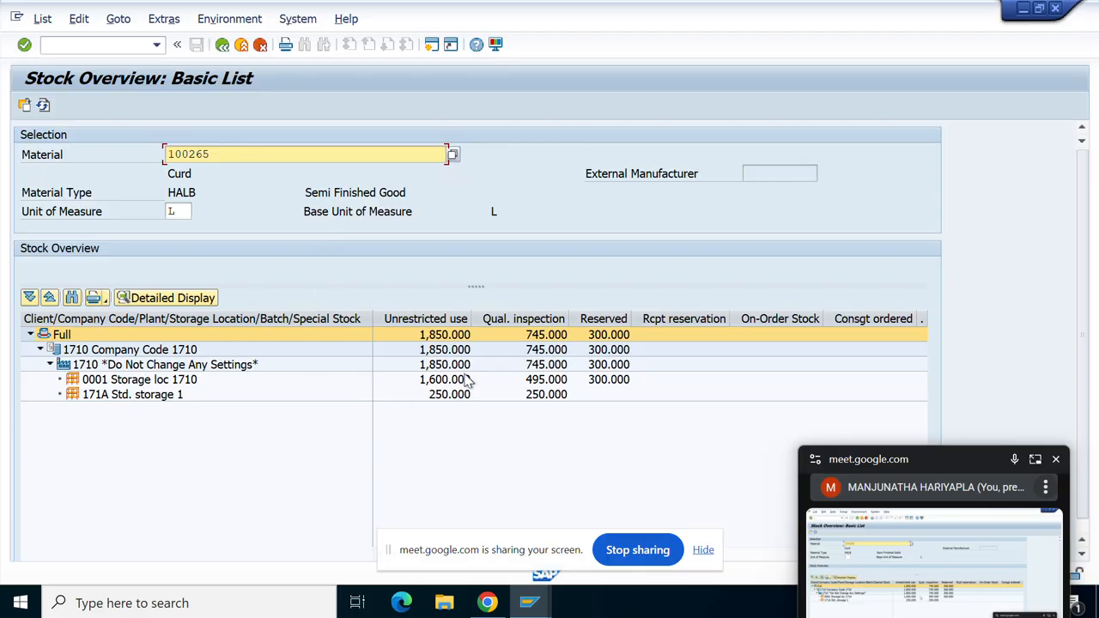
Review location 0001 stock: 1,850 unrestricted, 745 quality inspection, 300 reserved, plus receipts and on-order.
{"action": "left_click", "coordinate": [443, 383]}
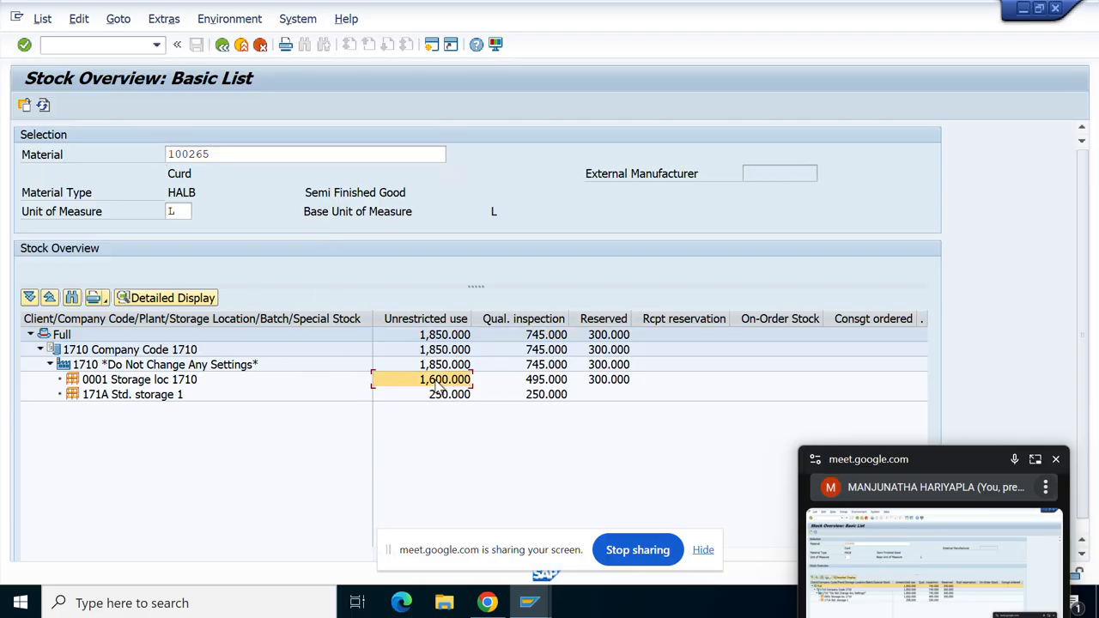
{"action": "left_click", "coordinate": [603, 386]}
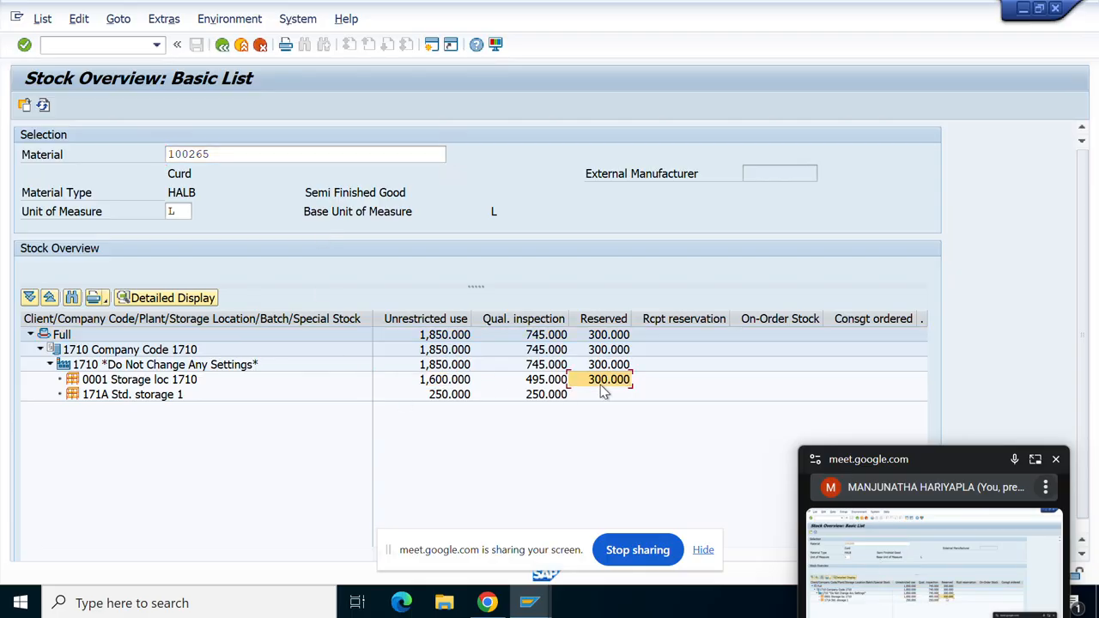
{"action": "left_click", "coordinate": [550, 383]}
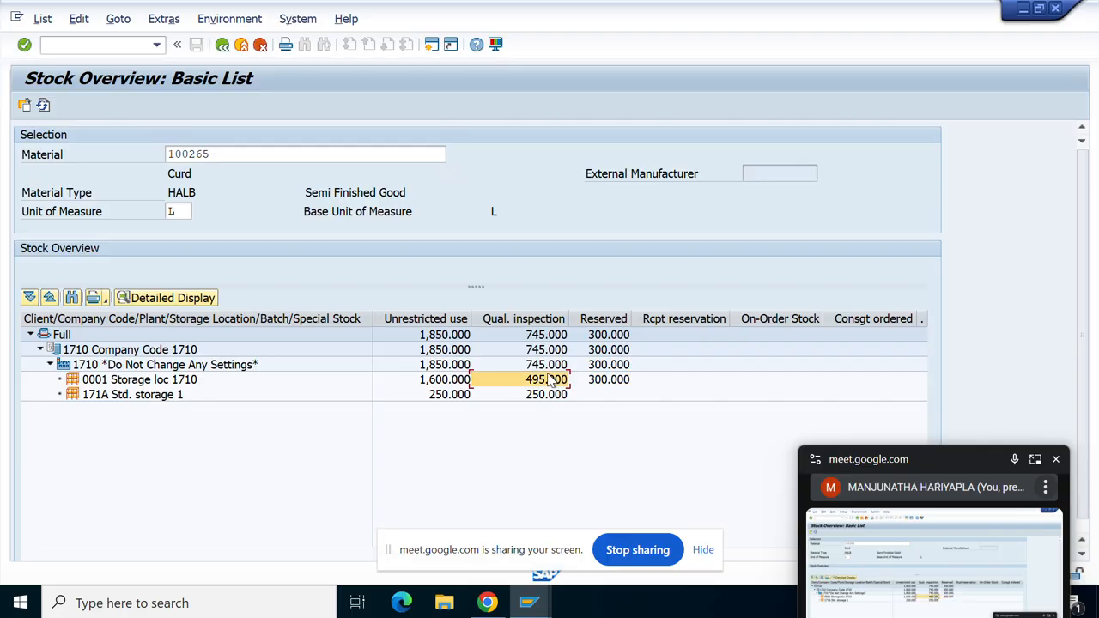
{"action": "left_click", "coordinate": [450, 381]}
{"action": "left_click", "coordinate": [519, 388]}
{"action": "left_click", "coordinate": [713, 383]}
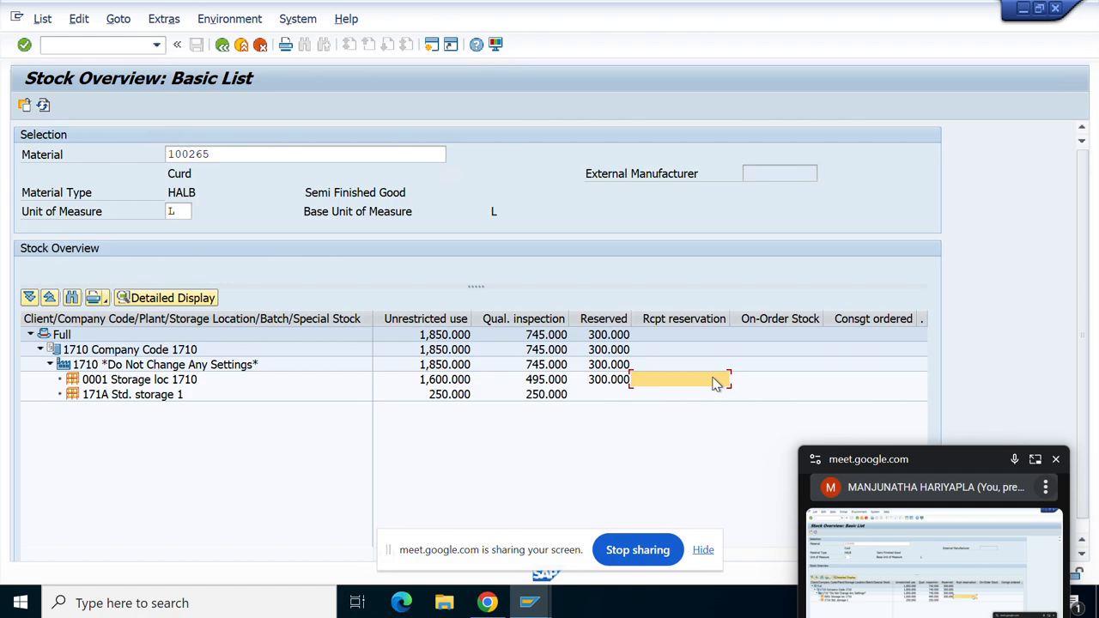
{"action": "left_click", "coordinate": [760, 369]}
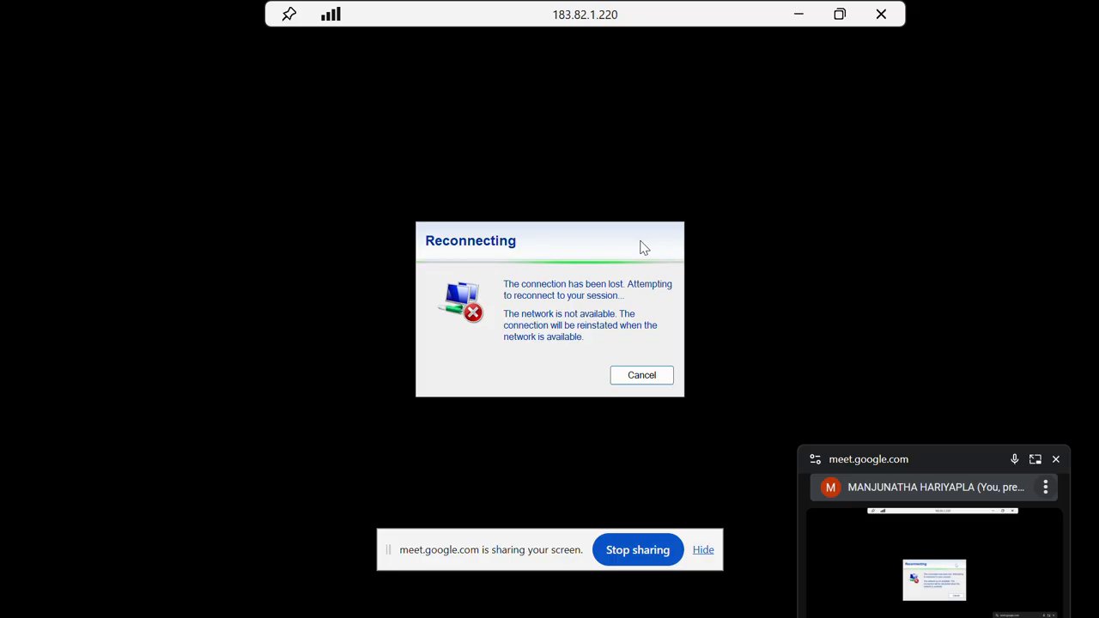
Minimize the remote session, return to the Meet tab, and check the Wi-Fi networks.
{"action": "left_click", "coordinate": [799, 14]}
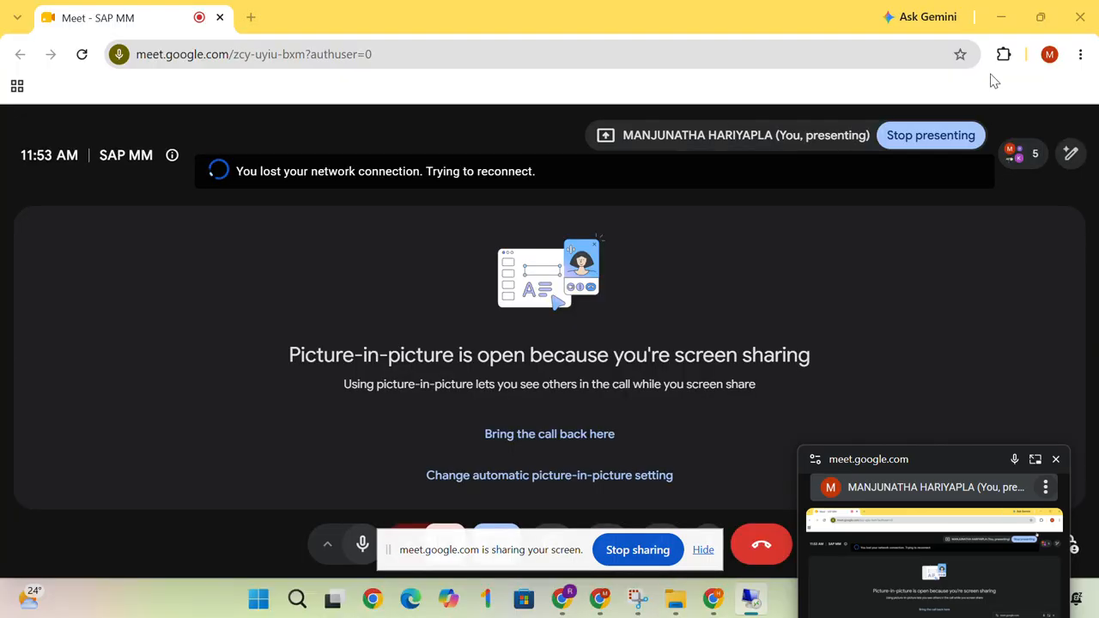
{"action": "left_click", "coordinate": [637, 550]}
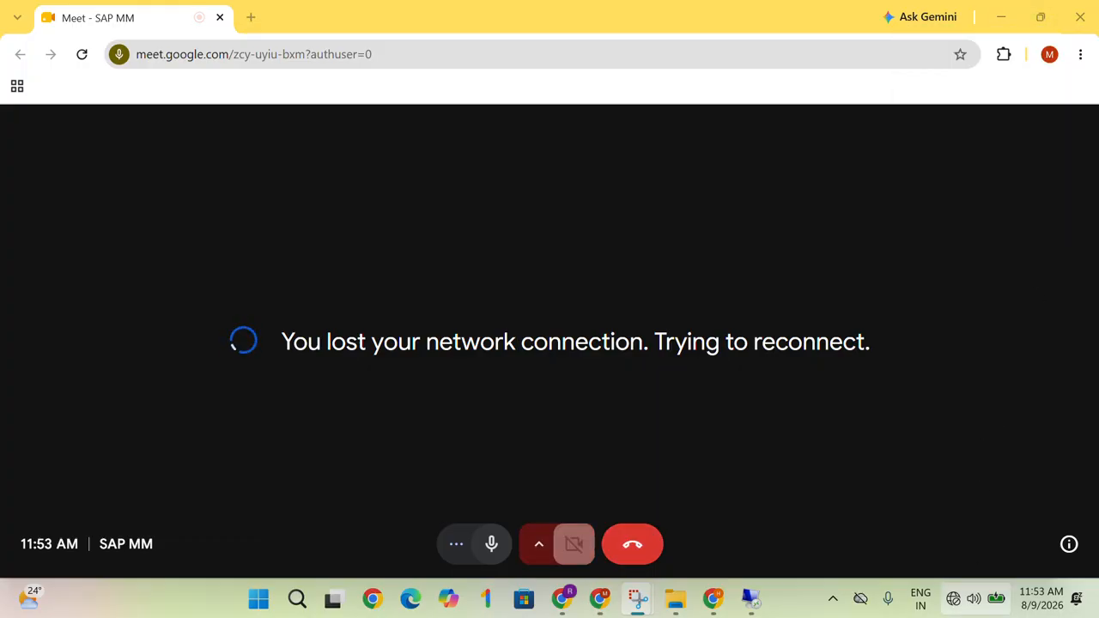
{"action": "left_click", "coordinate": [973, 599]}
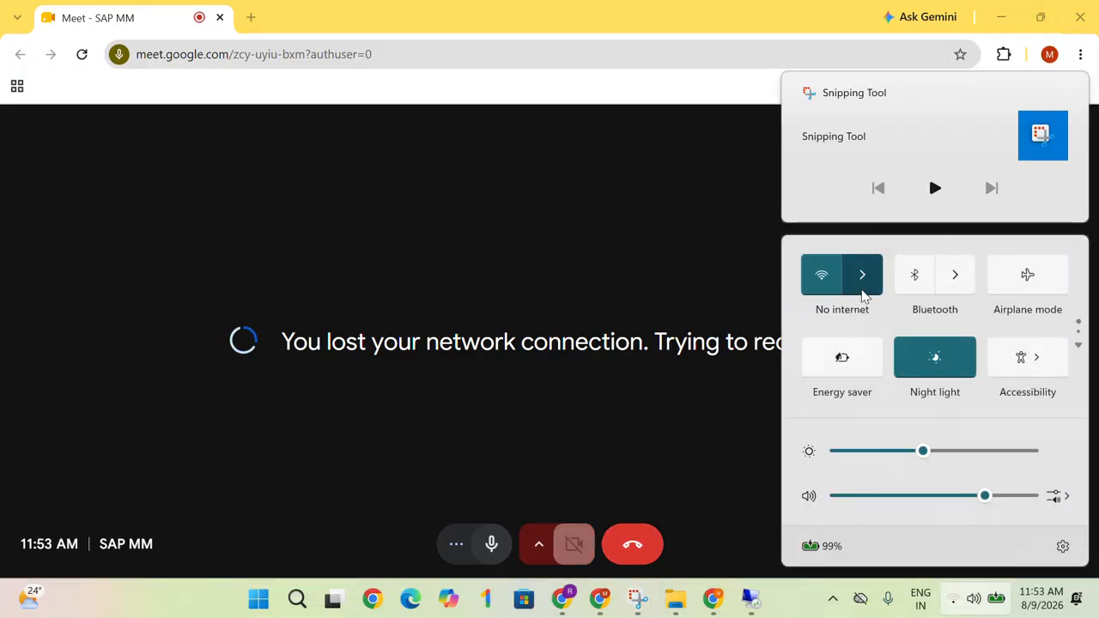
{"action": "left_click", "coordinate": [861, 290]}
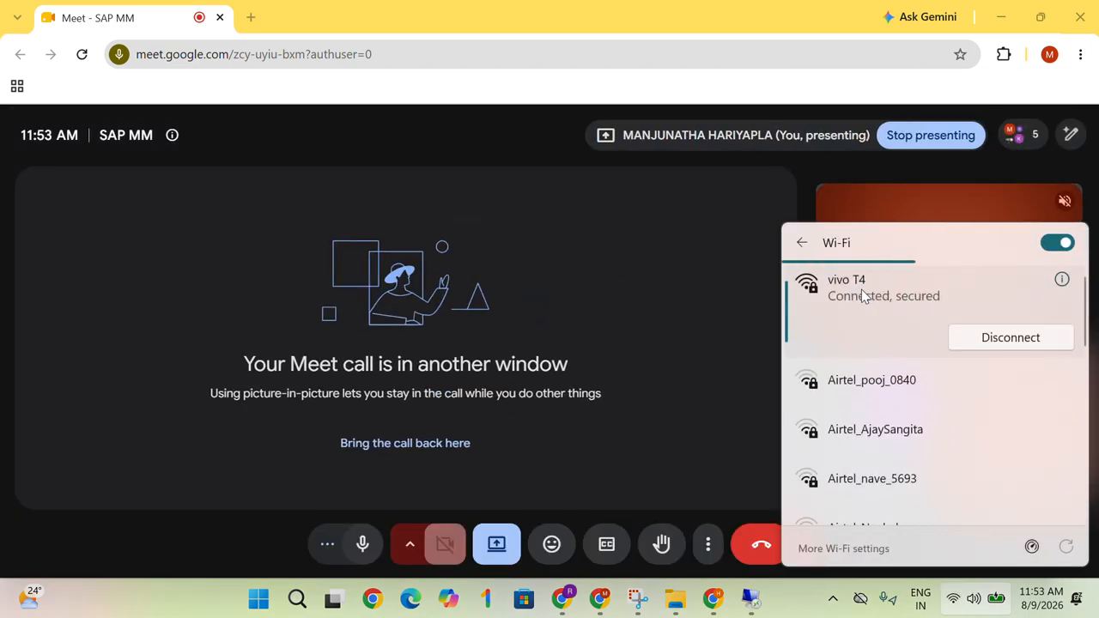
{"action": "left_click", "coordinate": [687, 275]}
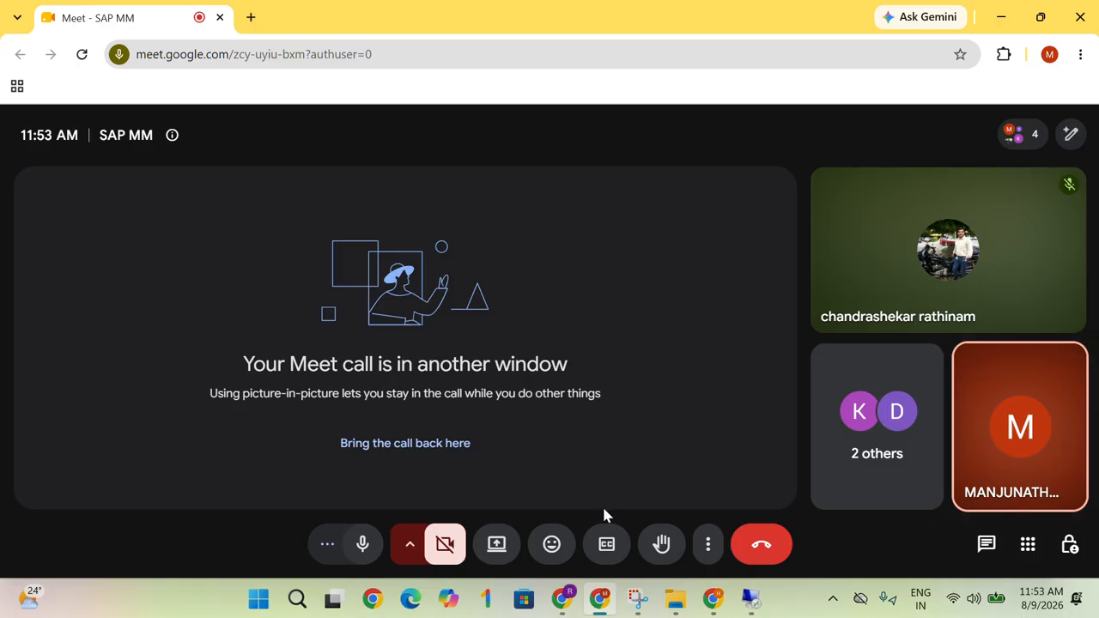
Present the entire screen to the Meet call and bring the remote SAP session forward.
{"action": "left_click", "coordinate": [497, 550]}
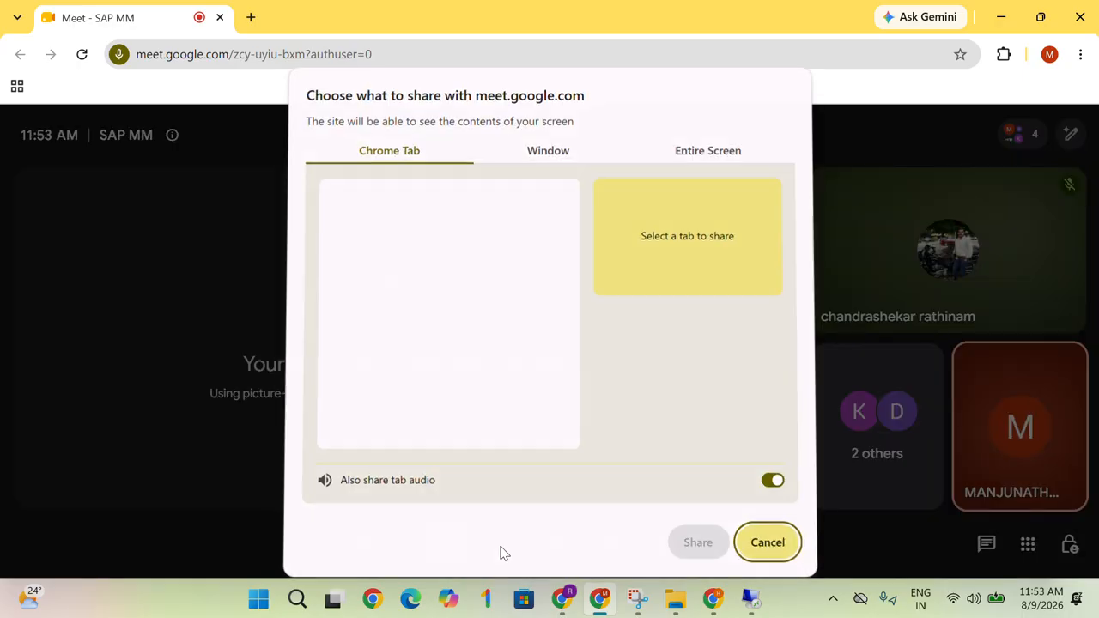
{"action": "left_click", "coordinate": [702, 155]}
{"action": "left_click", "coordinate": [501, 240]}
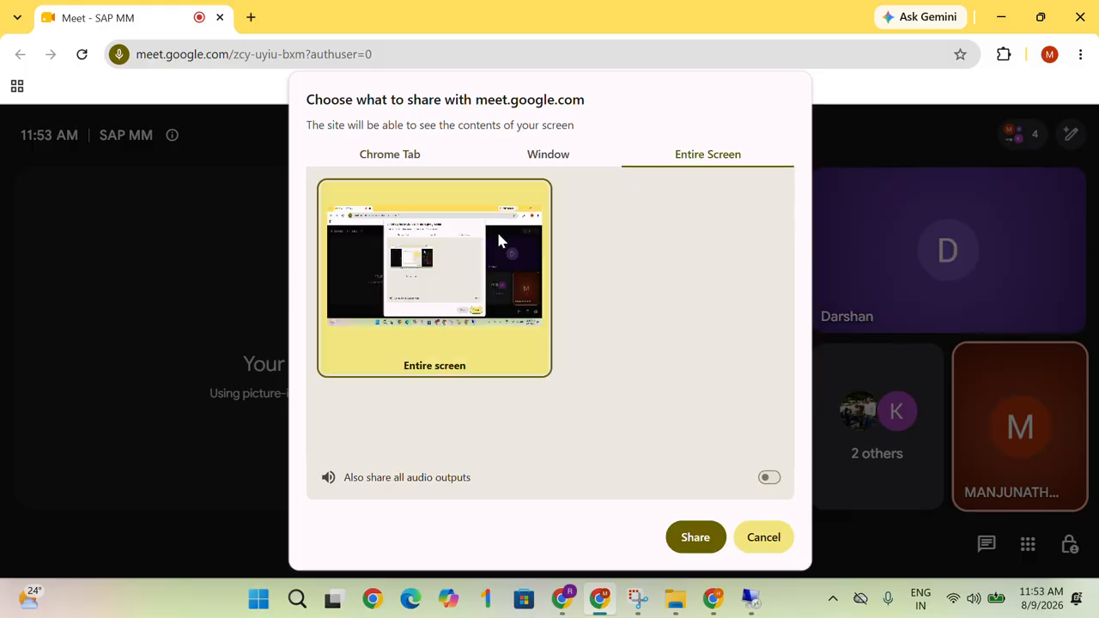
{"action": "left_click", "coordinate": [697, 539]}
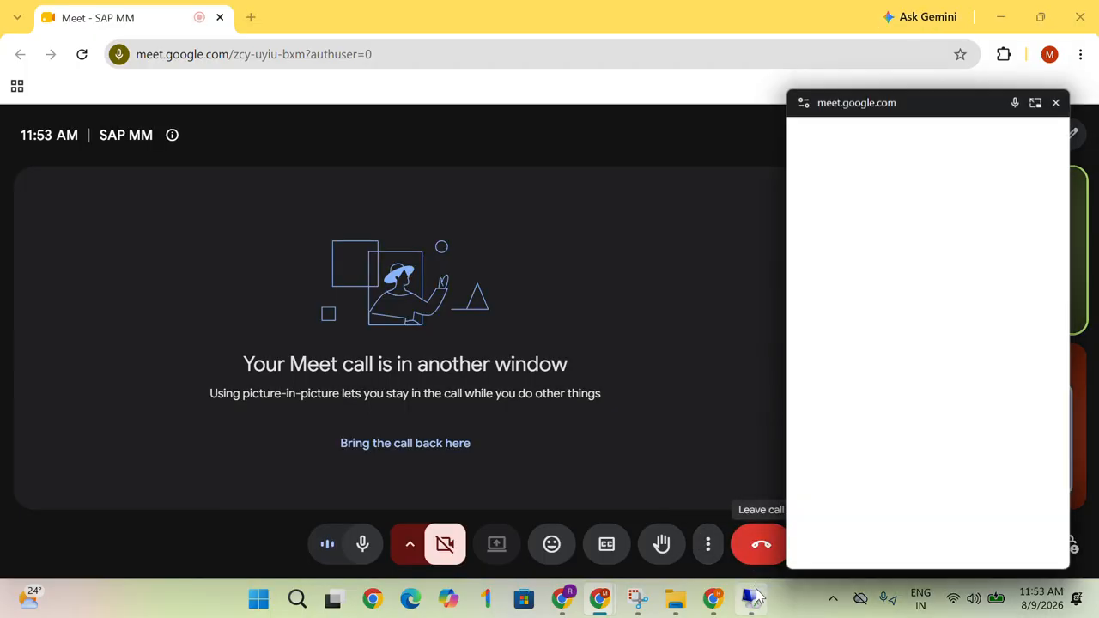
{"action": "left_click", "coordinate": [752, 599]}
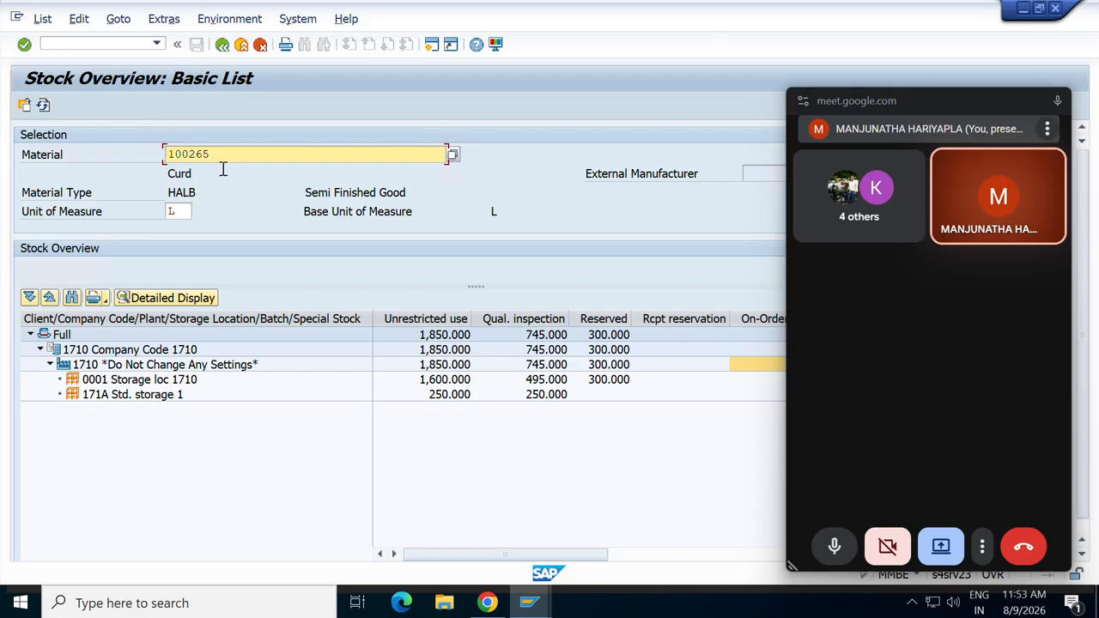
Select material number 100265 in the stock overview and open a new SAP session.
{"action": "left_click_drag", "start_coordinate": [158, 154], "coordinate": [139, 154]}
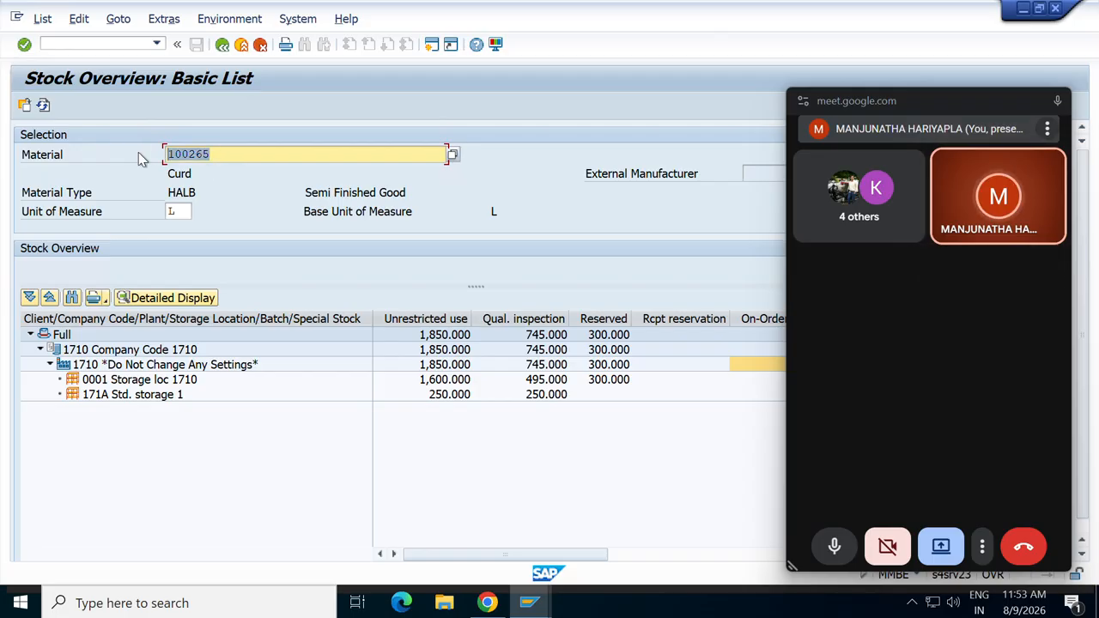
{"action": "left_click", "coordinate": [203, 152]}
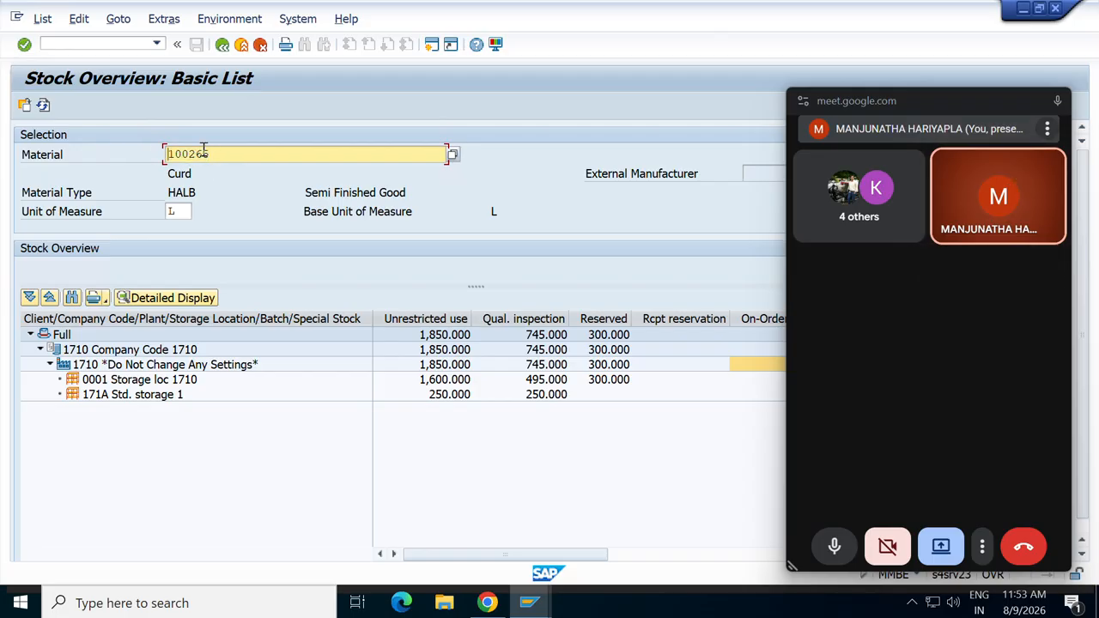
{"action": "left_click", "coordinate": [429, 46]}
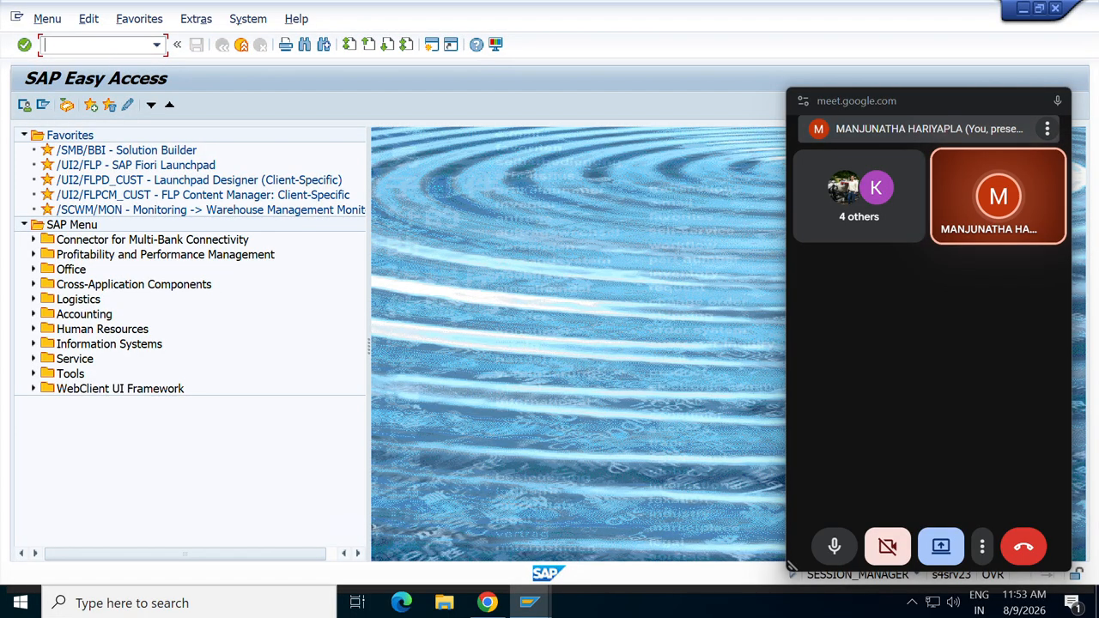
Start MIGO and set the action to Transfer Posting with reference Other.
{"action": "type", "text": "MIGO"}
{"action": "key", "text": "Return"}
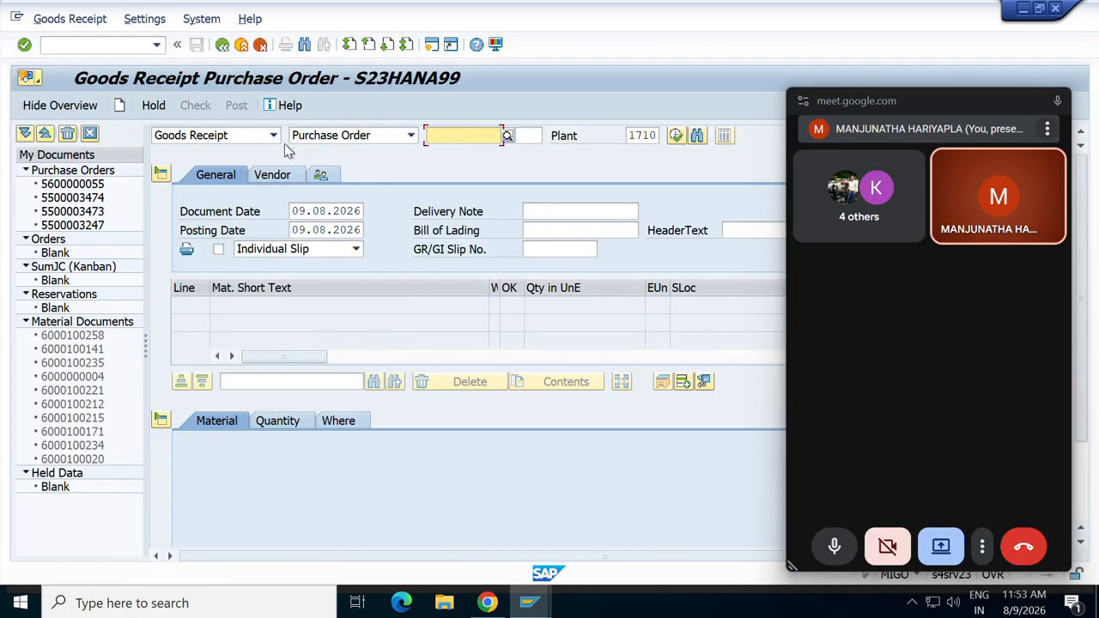
{"action": "left_click", "coordinate": [273, 135]}
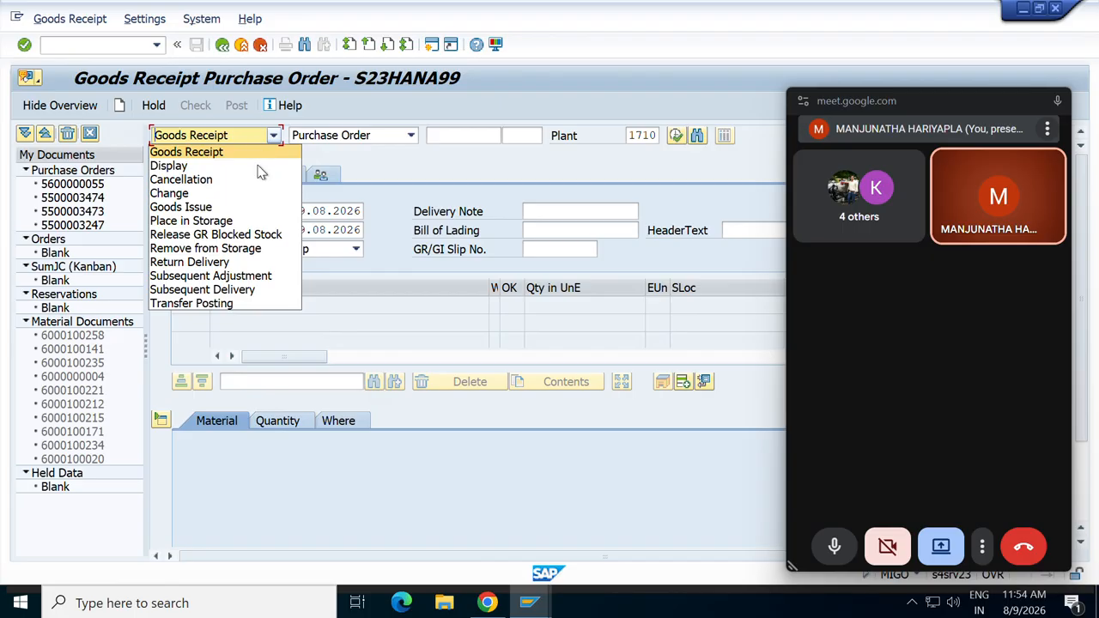
{"action": "left_click", "coordinate": [217, 307]}
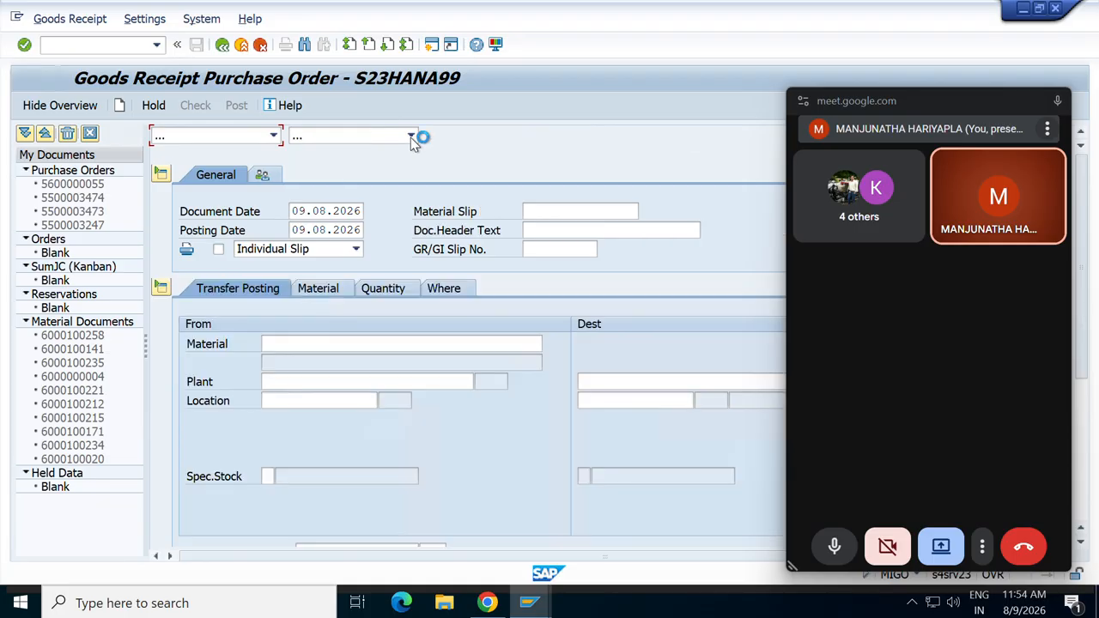
{"action": "left_click", "coordinate": [410, 137]}
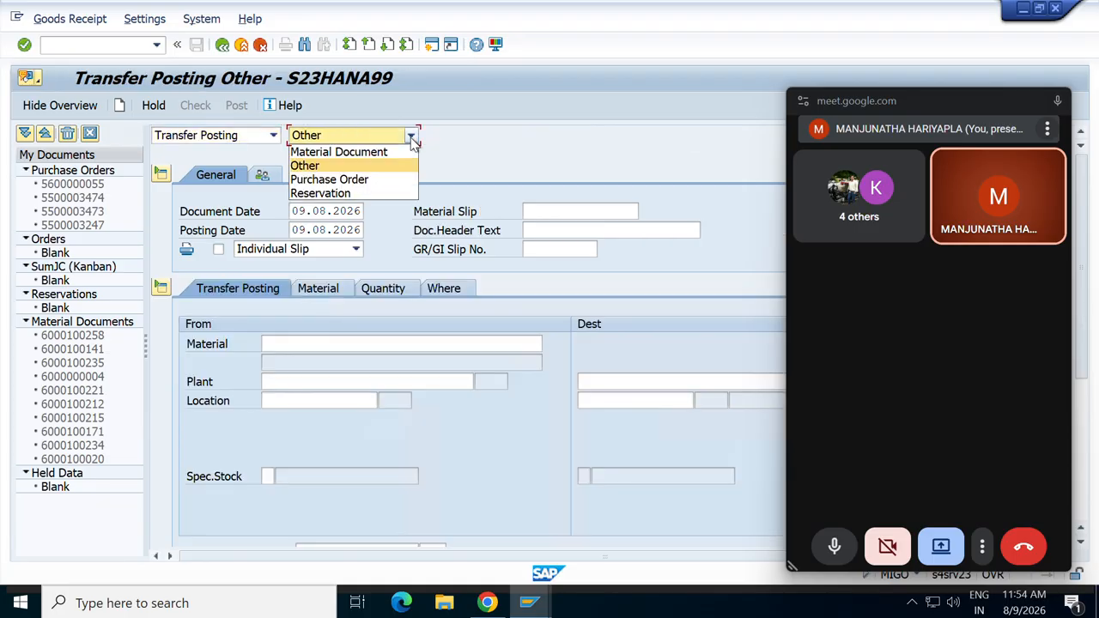
{"action": "left_click", "coordinate": [411, 137]}
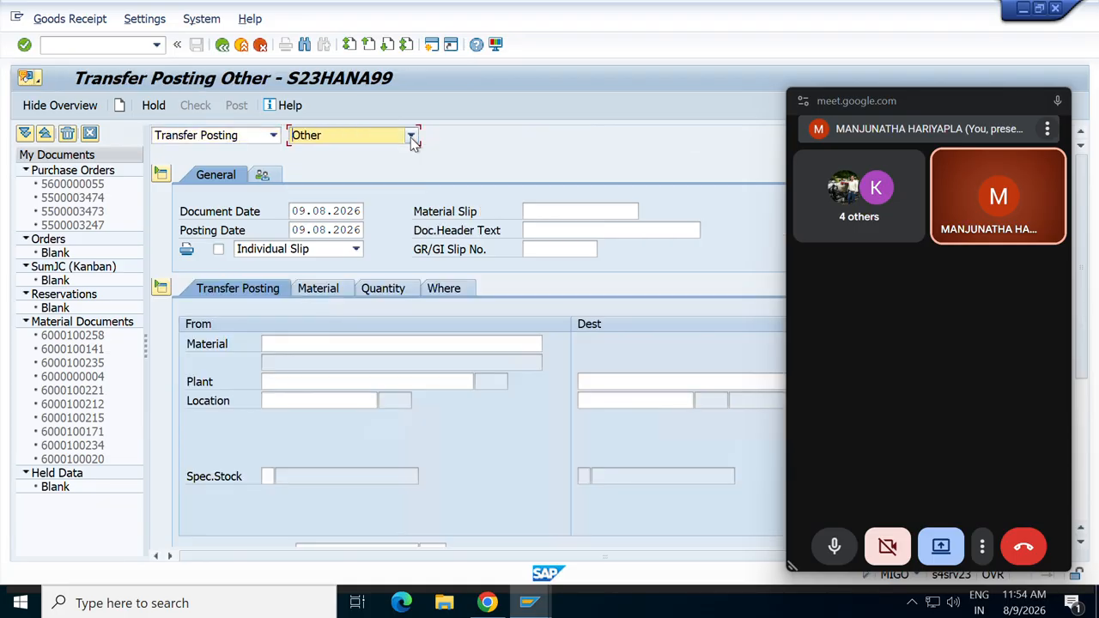
Enter source material 100265 at plant 1710.
{"action": "left_click", "coordinate": [335, 344]}
{"action": "type", "text": "100265"}
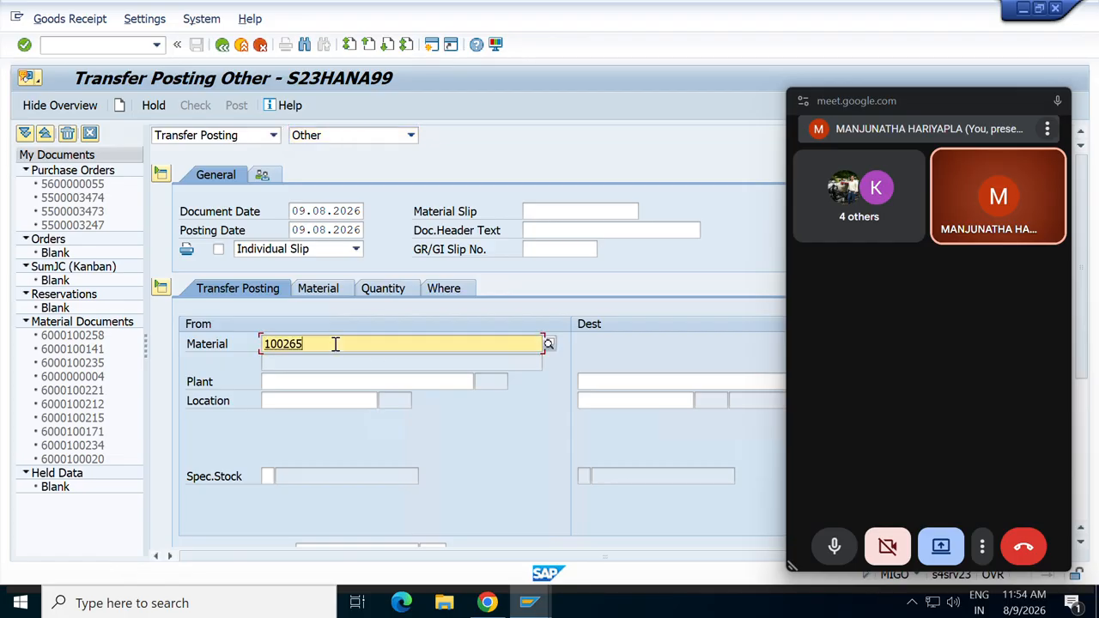
{"action": "left_click", "coordinate": [282, 383]}
{"action": "type", "text": "171"}
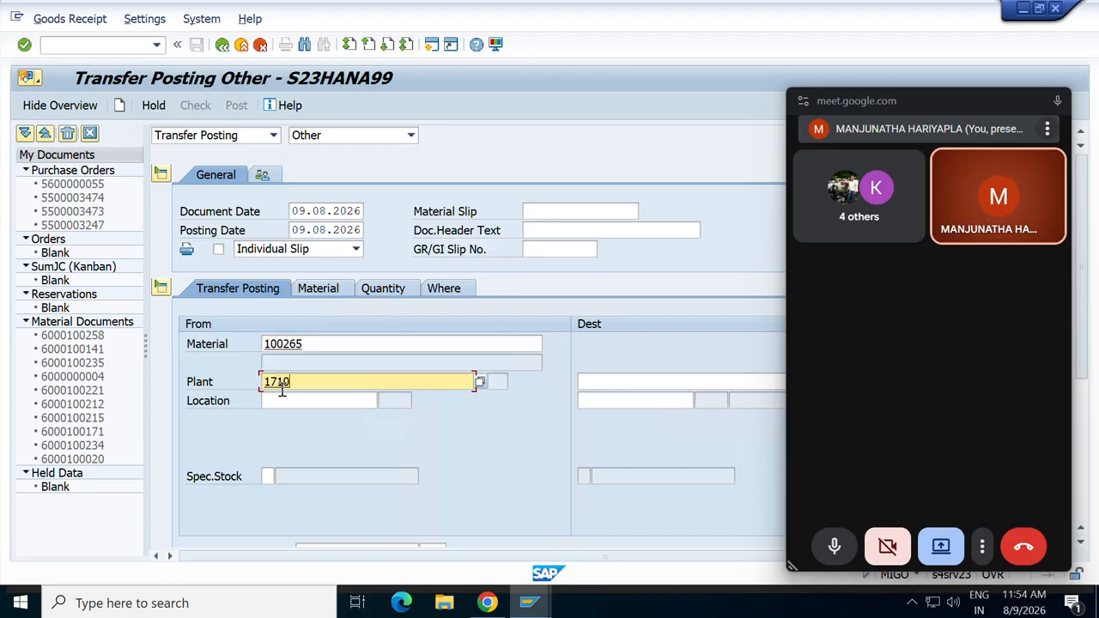
{"action": "type", "text": "0"}
{"action": "key", "text": "Return"}
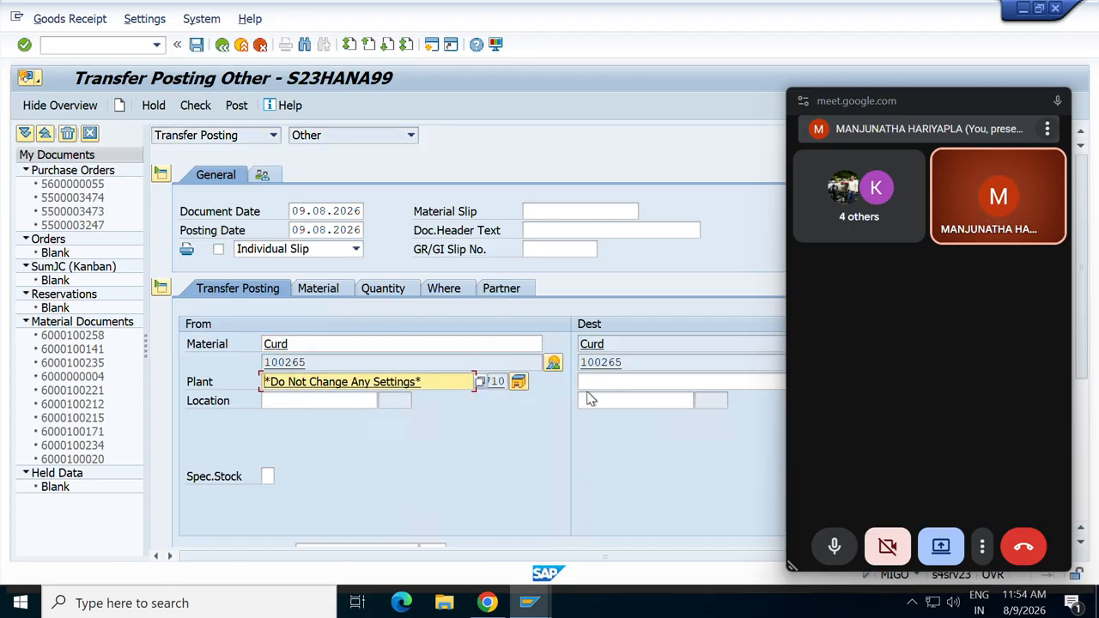
Set destination plant 1710 and choose source storage location 171A (Std. storage 1) via F4.
{"action": "left_click", "coordinate": [603, 380]}
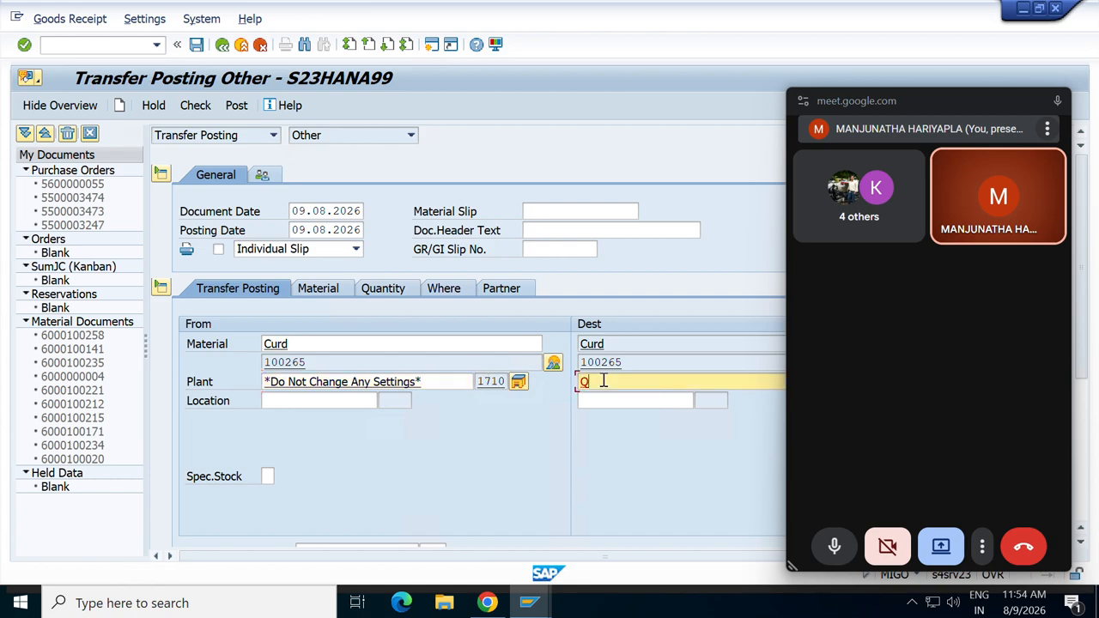
{"action": "type", "text": "Q"}
{"action": "key", "text": "BackSpace"}
{"action": "type", "text": "1710"}
{"action": "key", "text": "Return"}
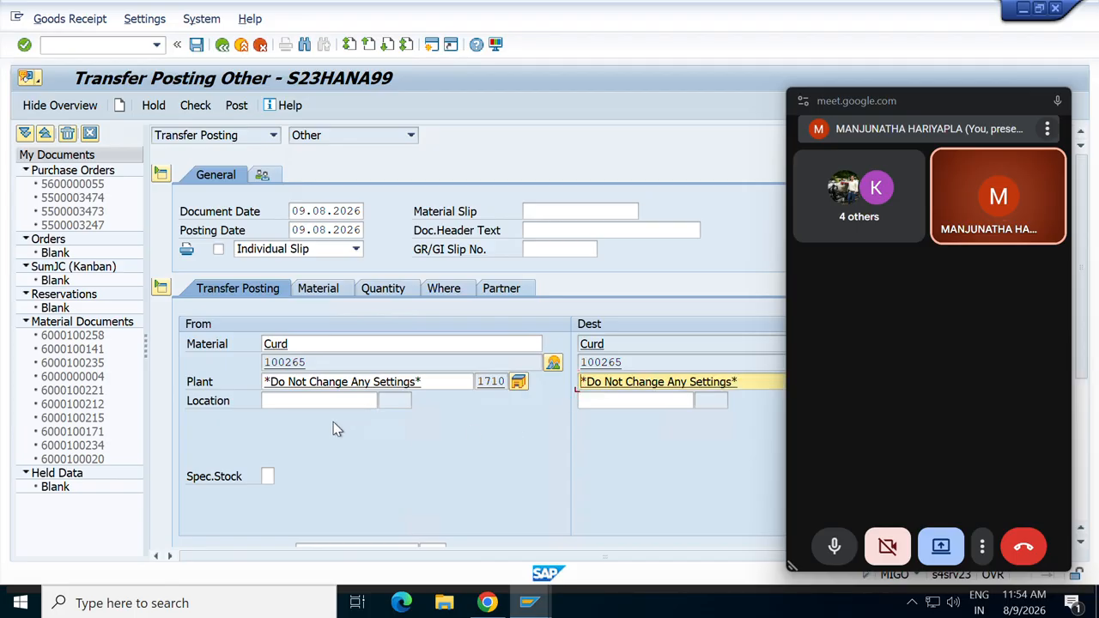
{"action": "left_click", "coordinate": [305, 400]}
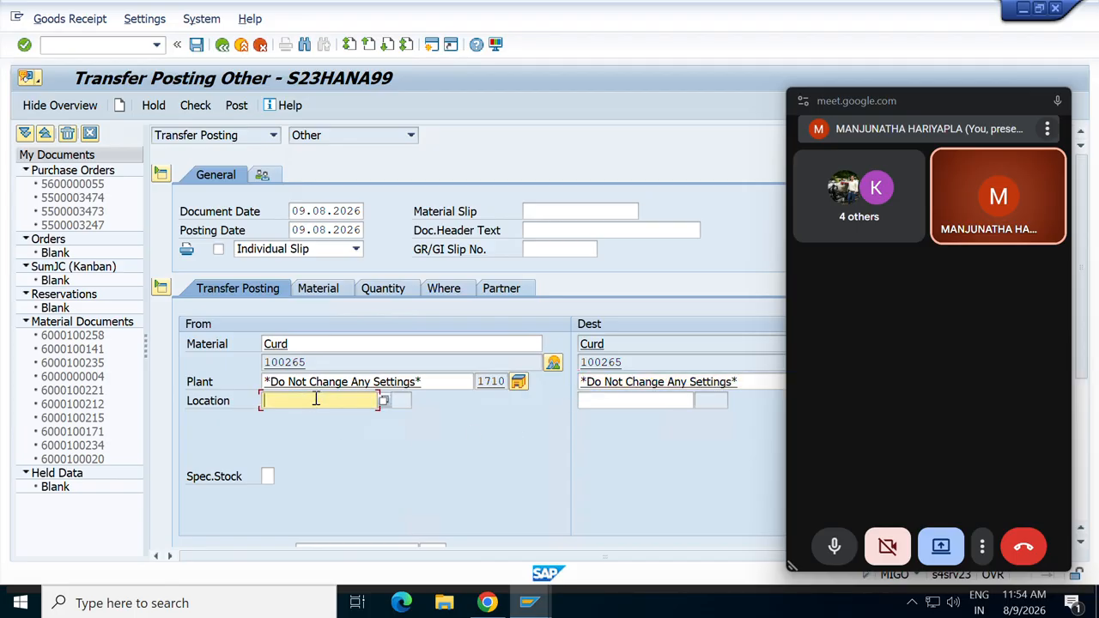
{"action": "left_click", "coordinate": [384, 400]}
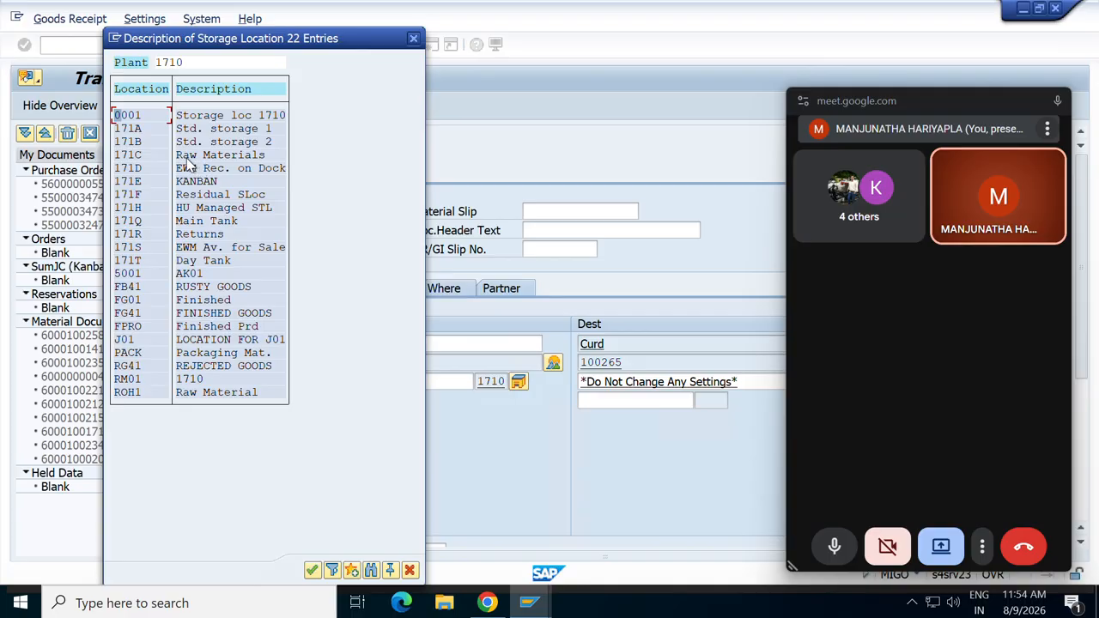
{"action": "double_click", "coordinate": [132, 130]}
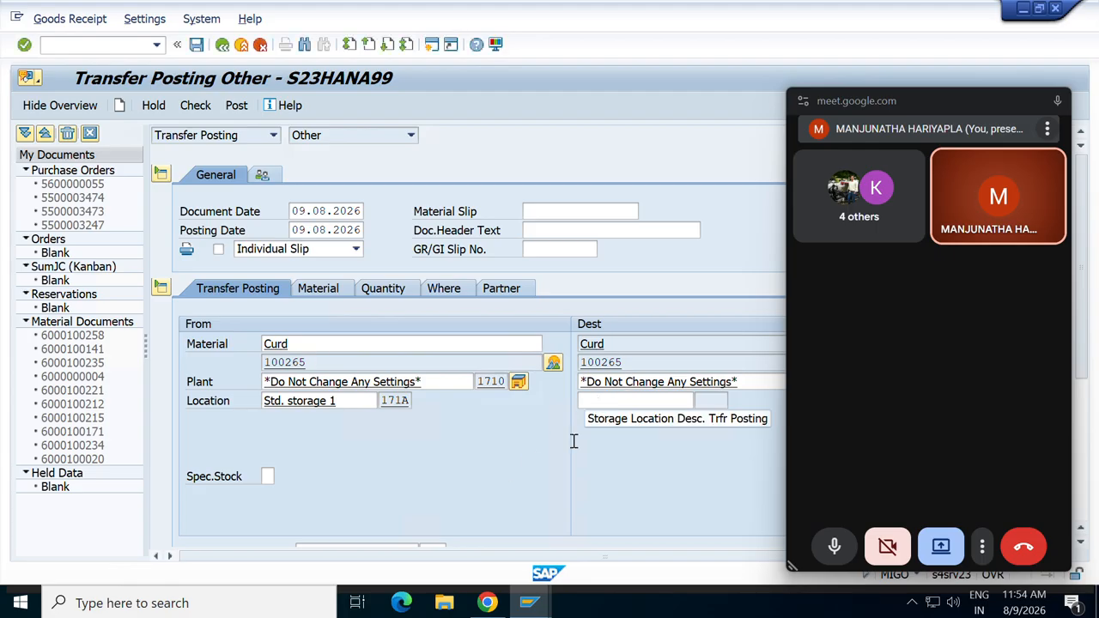
Check Curd's stock per storage location in the stock overview, then return to the transfer posting window.
{"action": "mouse_move", "coordinate": [537, 606]}
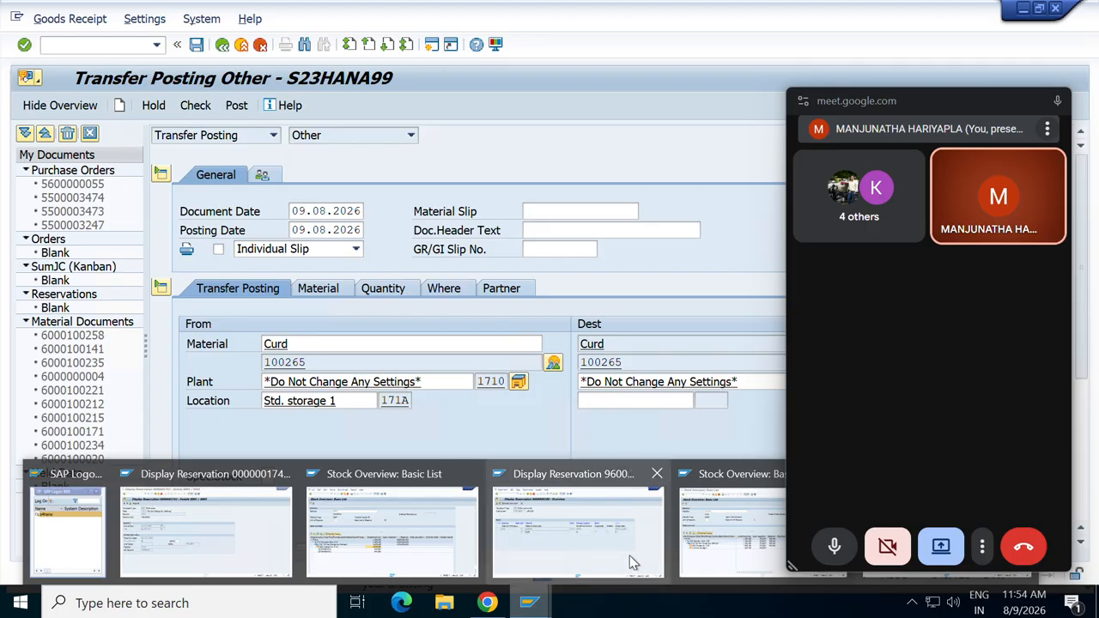
{"action": "left_click", "coordinate": [699, 547]}
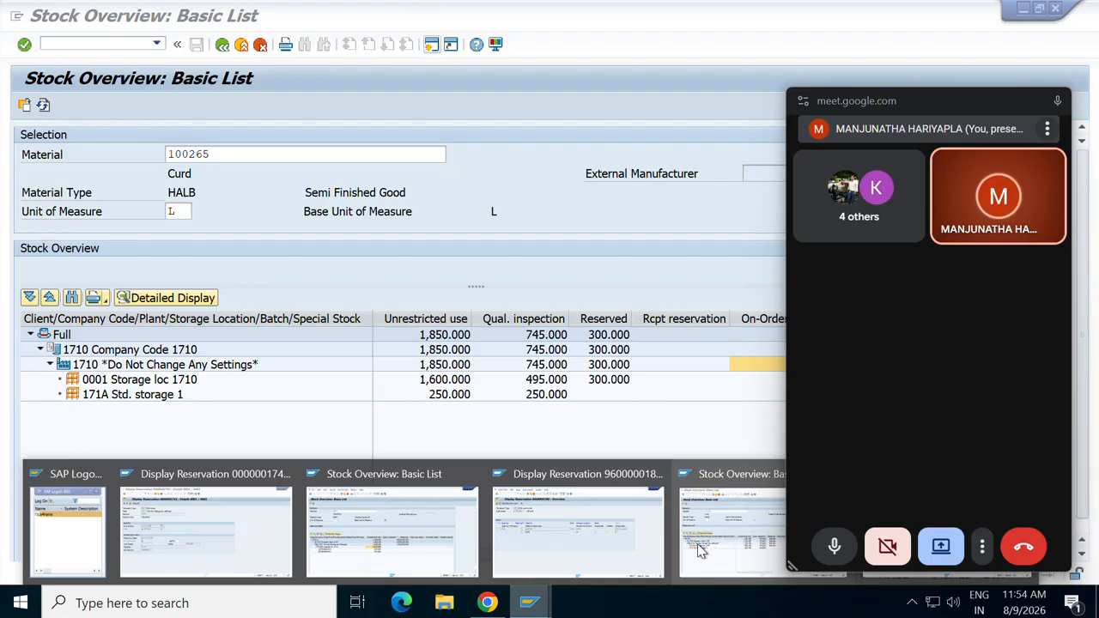
{"action": "left_click", "coordinate": [528, 604]}
{"action": "mouse_move", "coordinate": [528, 604]}
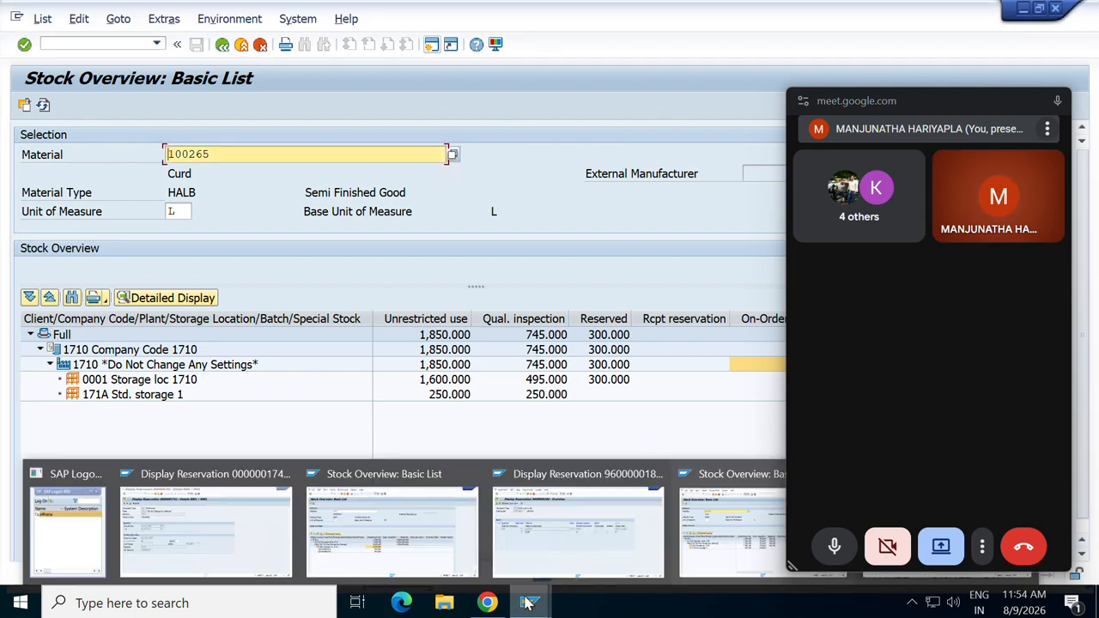
{"action": "mouse_move", "coordinate": [410, 543]}
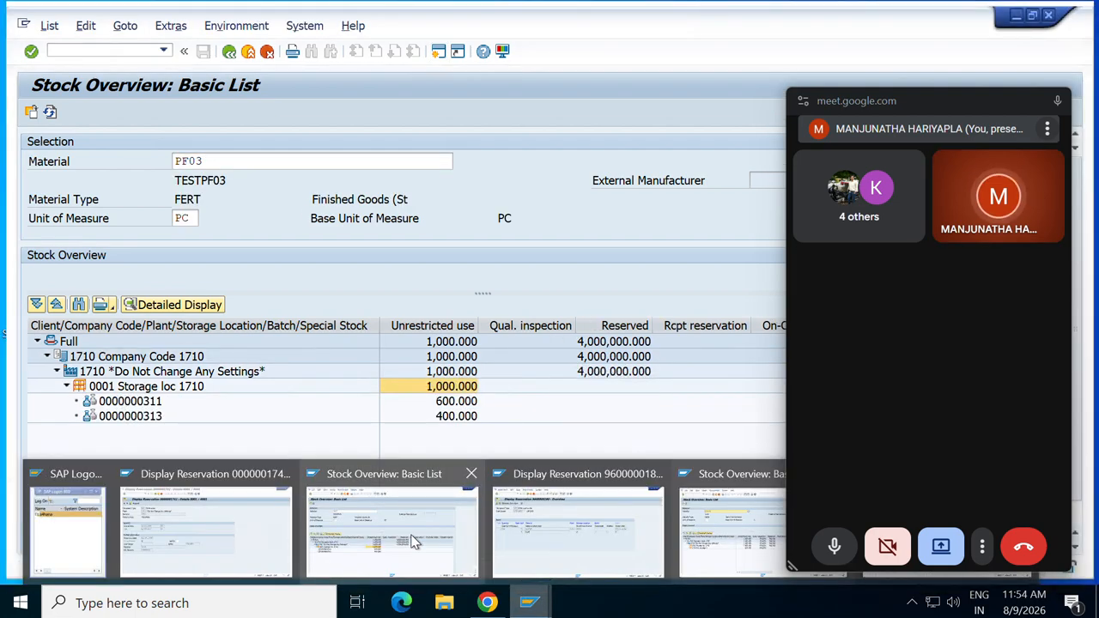
{"action": "mouse_move", "coordinate": [665, 525]}
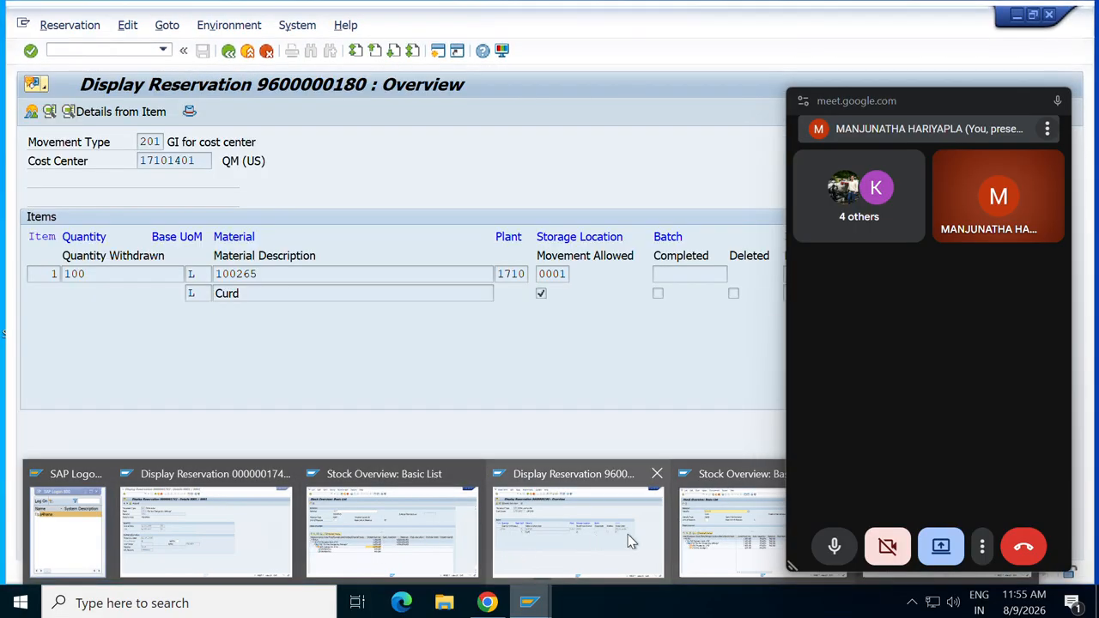
{"action": "mouse_move", "coordinate": [711, 536]}
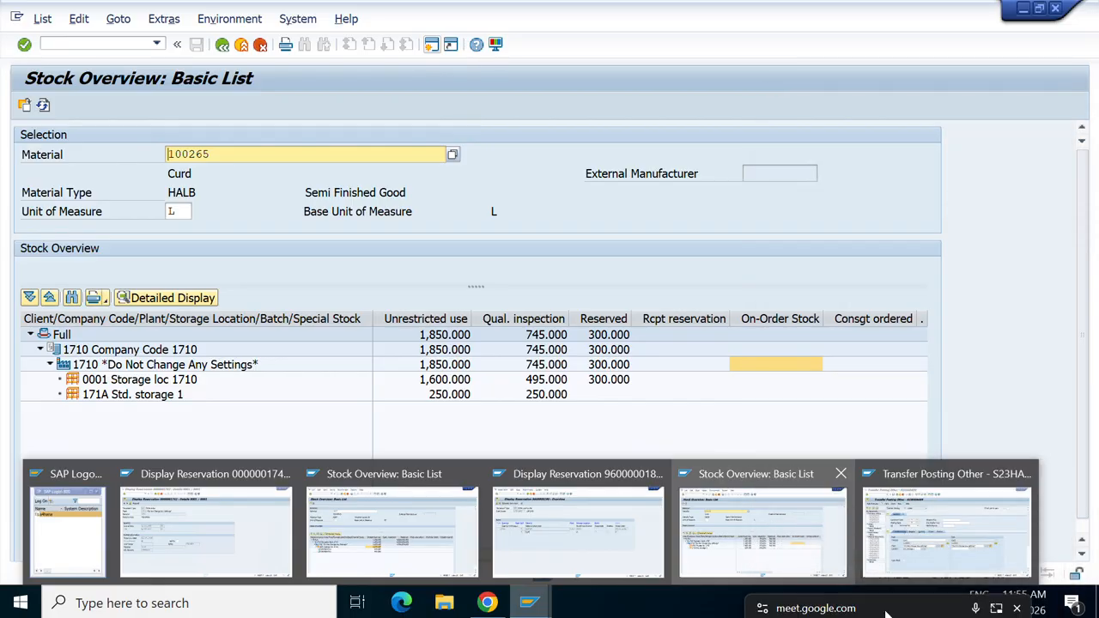
{"action": "left_click", "coordinate": [956, 510]}
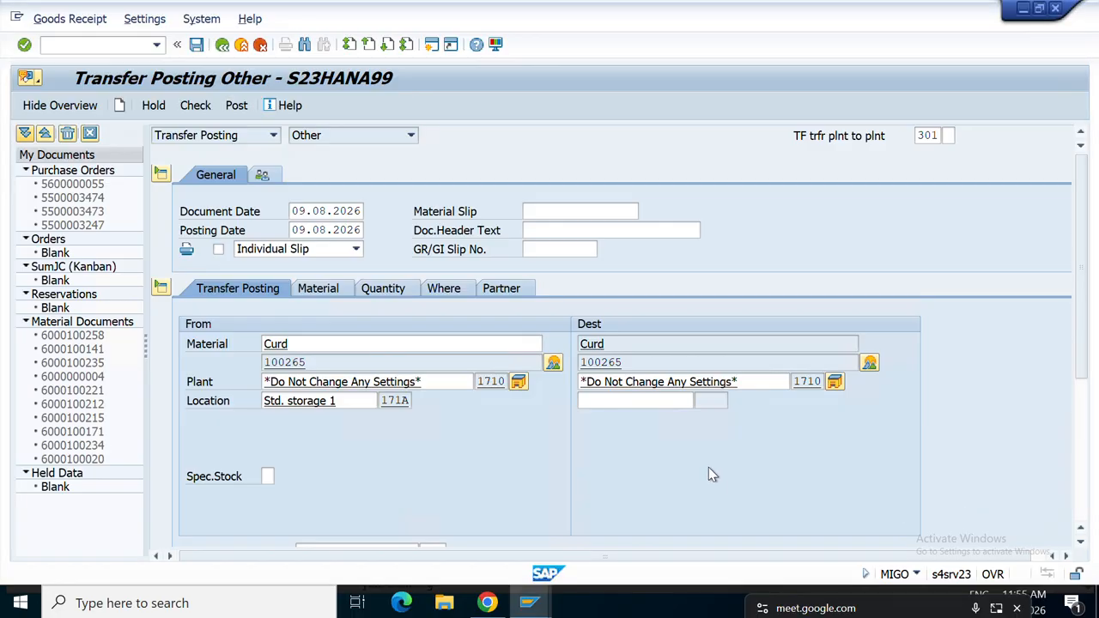
Enter destination storage location 171A and quantity 1 L, then review the Material, Quantity and Where tabs.
{"action": "left_click", "coordinate": [629, 400]}
{"action": "type", "text": "17"}
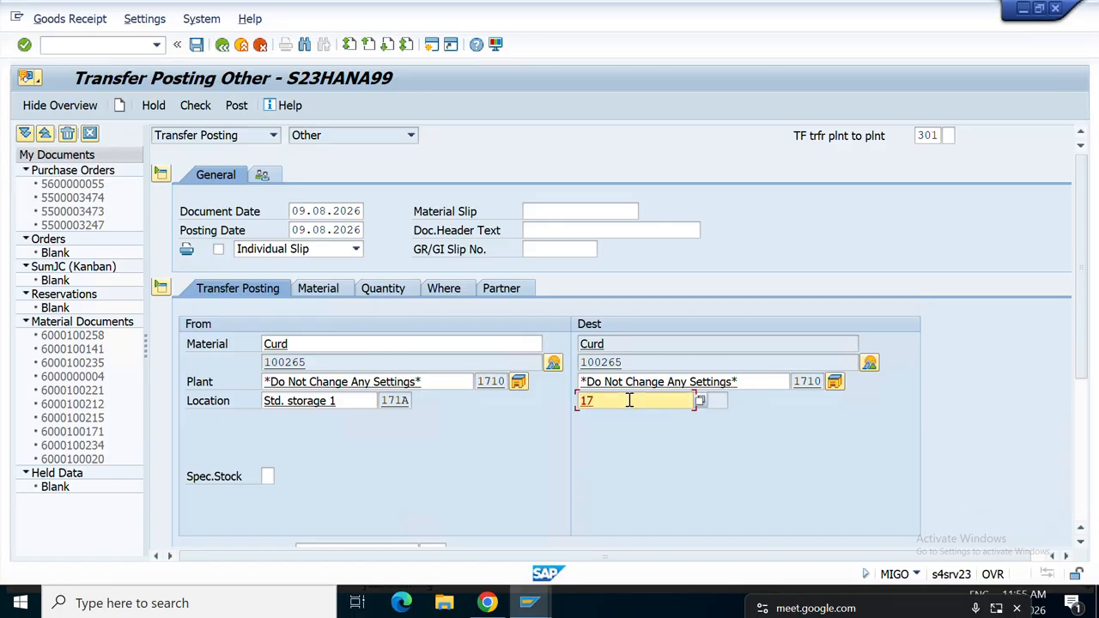
{"action": "type", "text": "1A"}
{"action": "key", "text": "Return"}
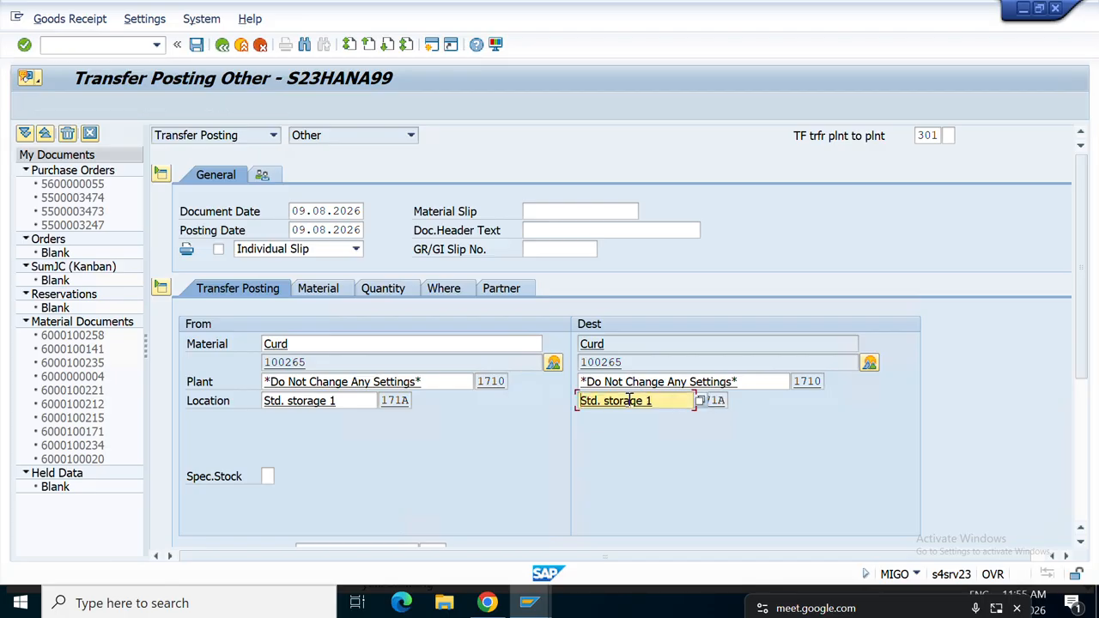
{"action": "scroll", "coordinate": [566, 444], "scroll_direction": "down", "scroll_amount": 2}
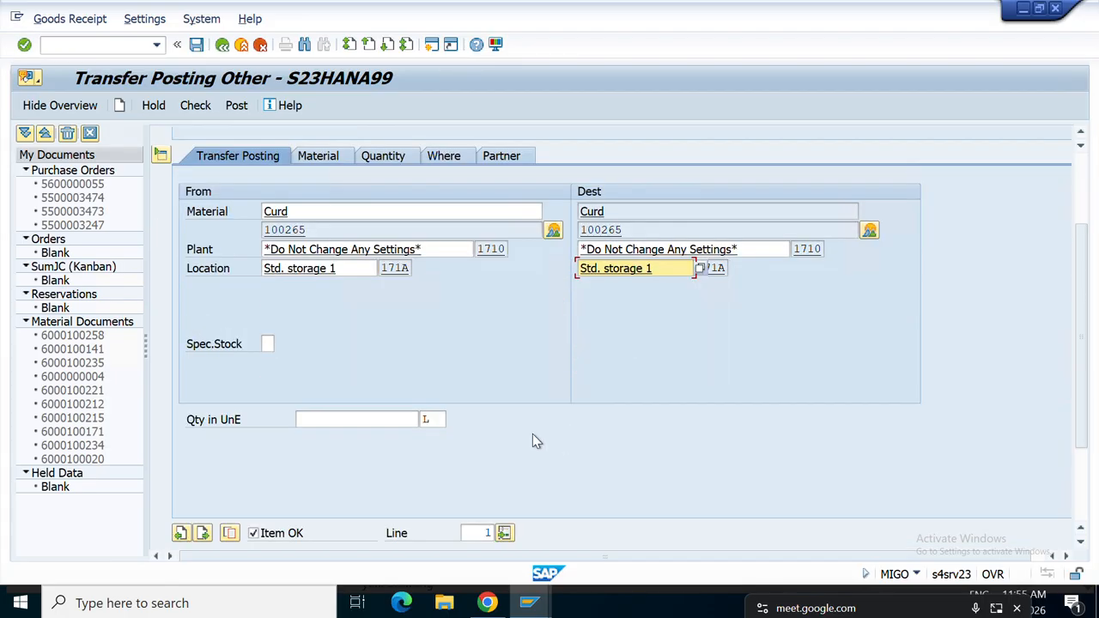
{"action": "left_click", "coordinate": [312, 421]}
{"action": "type", "text": "1"}
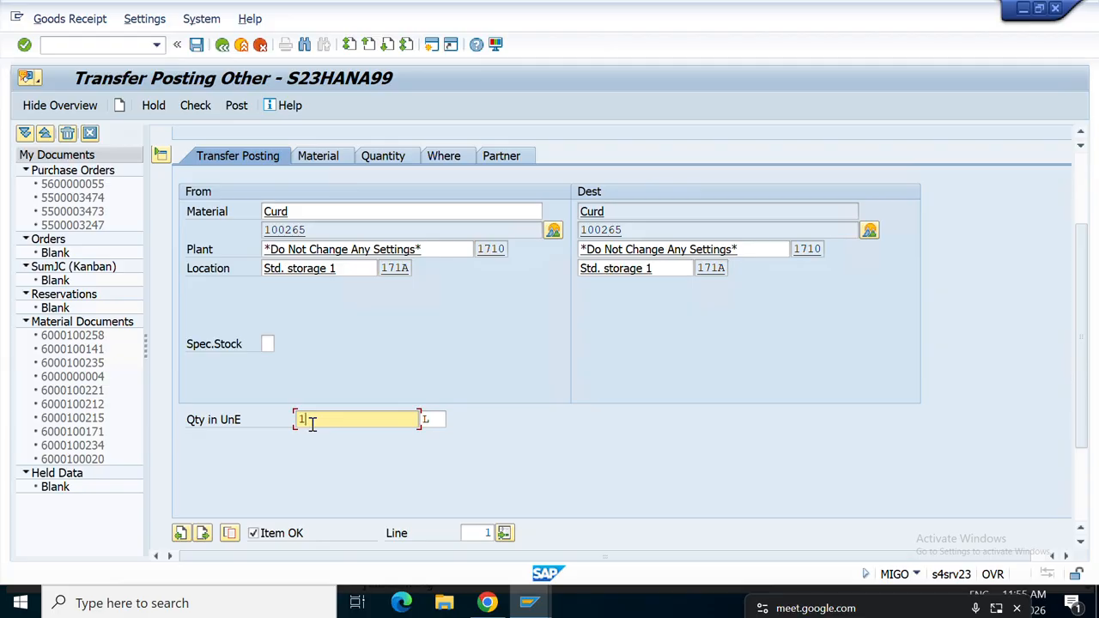
{"action": "key", "text": "Return"}
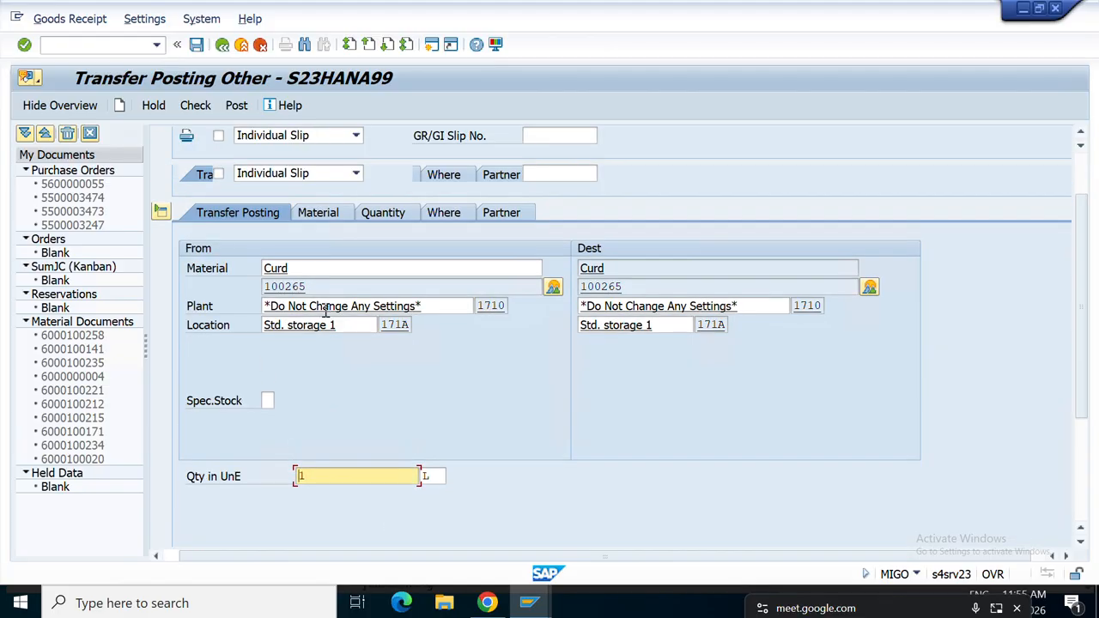
{"action": "left_click", "coordinate": [322, 288]}
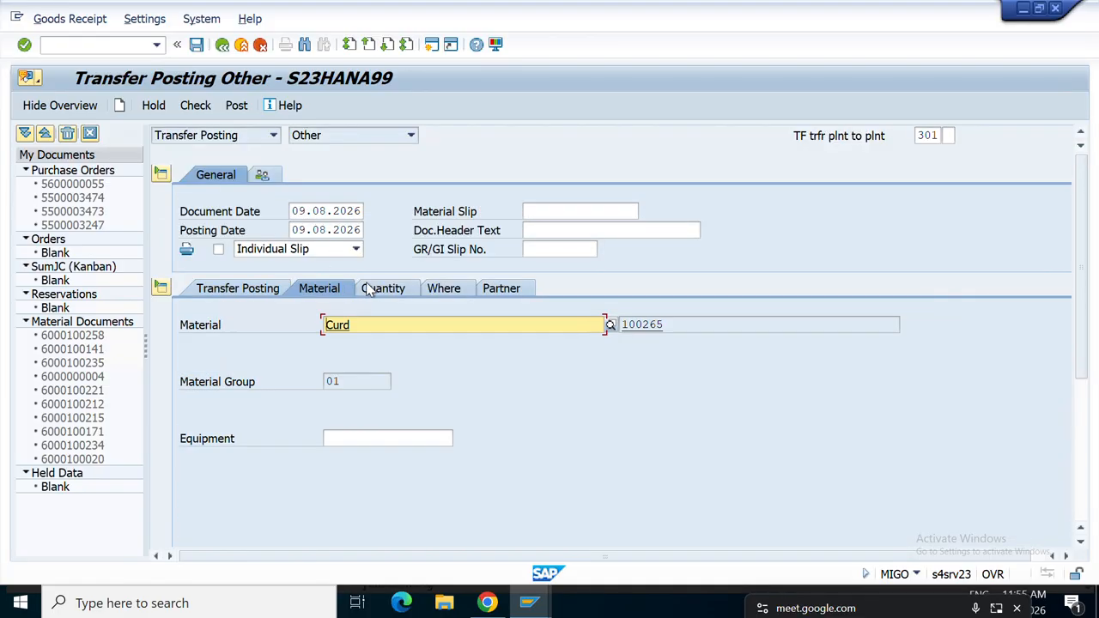
{"action": "left_click", "coordinate": [385, 289]}
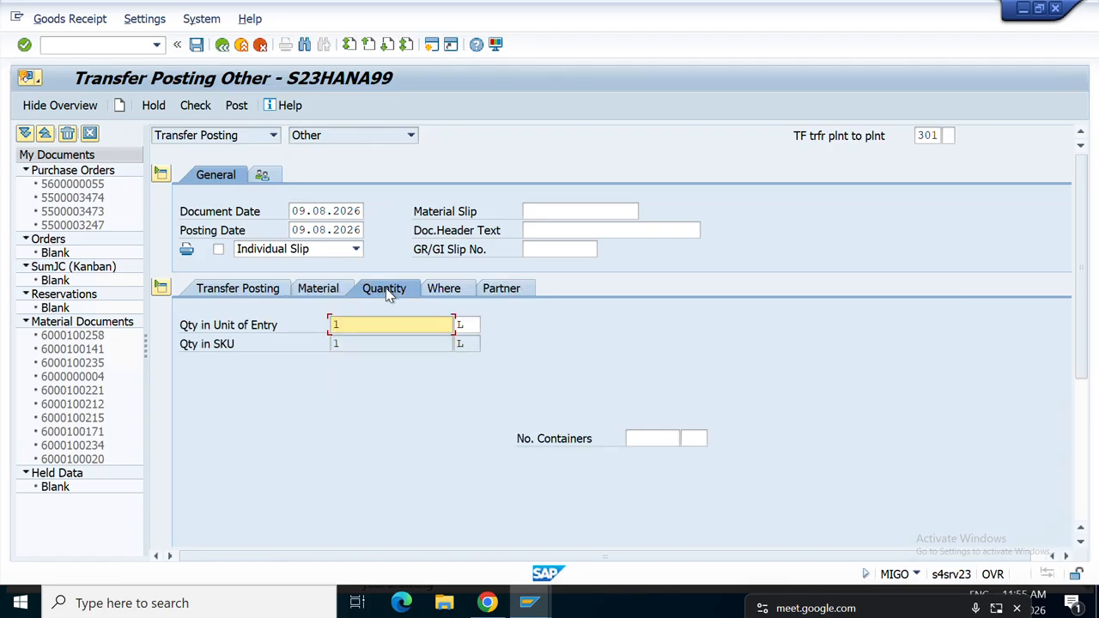
{"action": "left_click", "coordinate": [447, 290]}
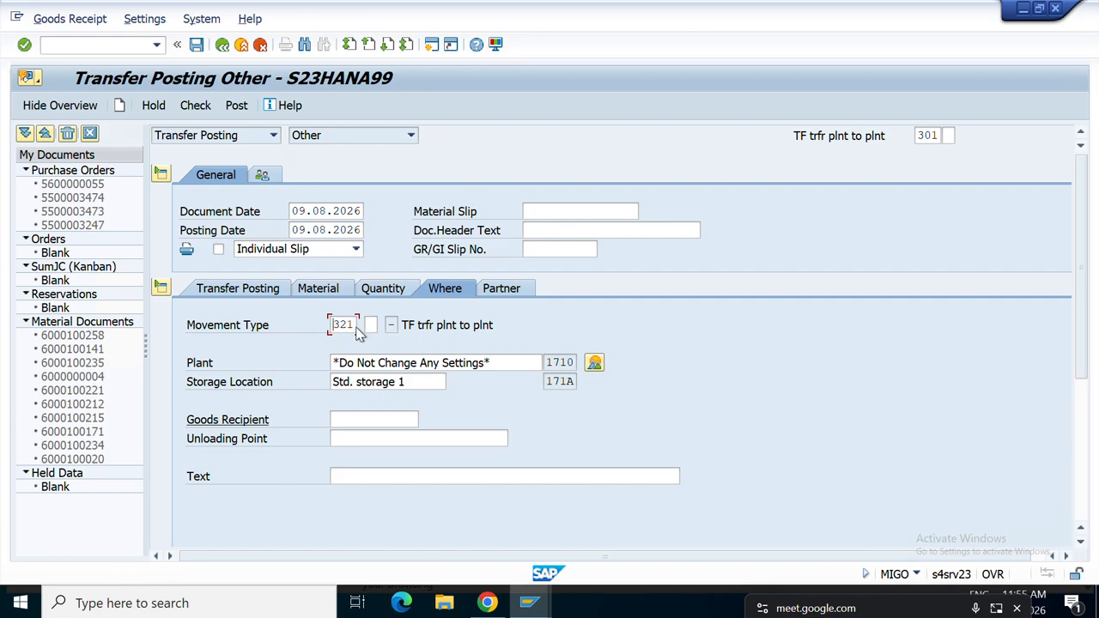
Validate movement type 321 and make 321 the default movement type.
{"action": "key", "text": "Return"}
{"action": "left_click", "coordinate": [481, 331]}
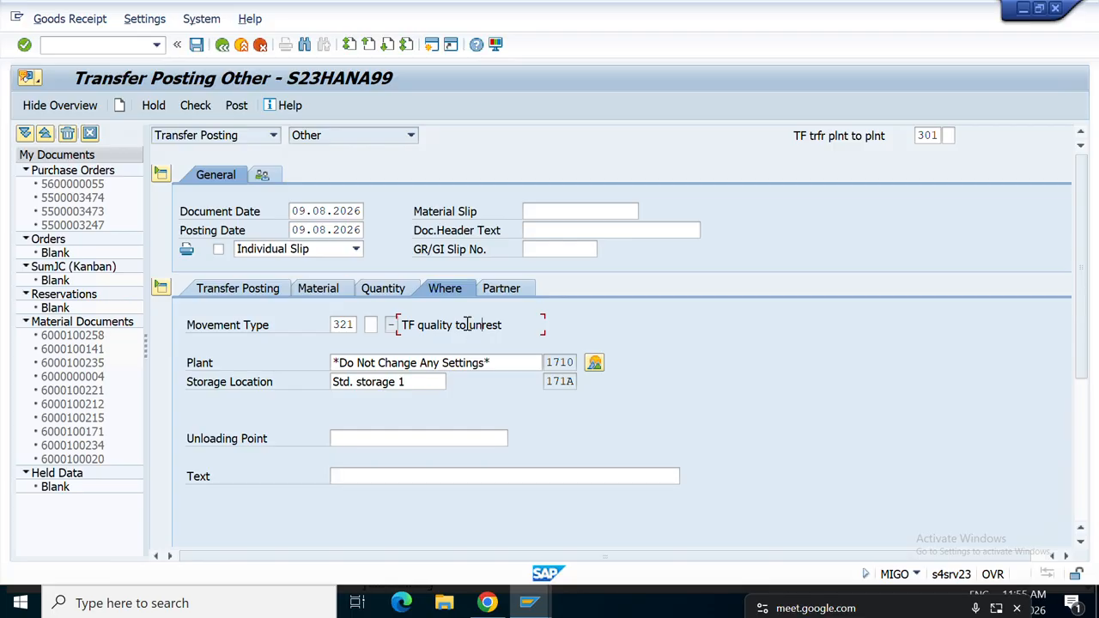
{"action": "left_click", "coordinate": [935, 134]}
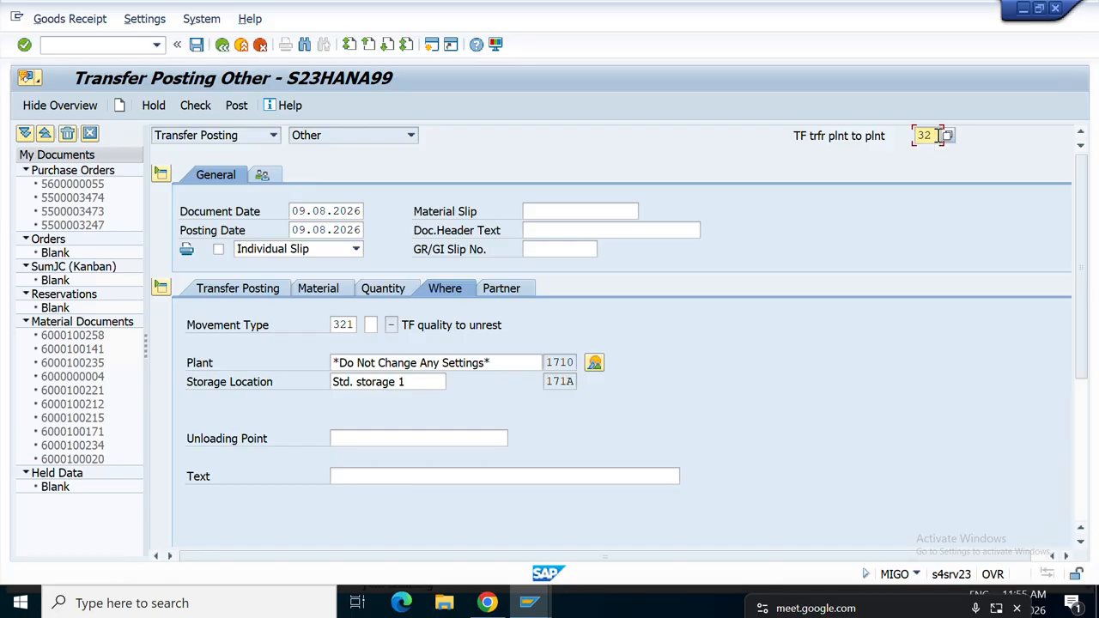
{"action": "key", "text": "Return"}
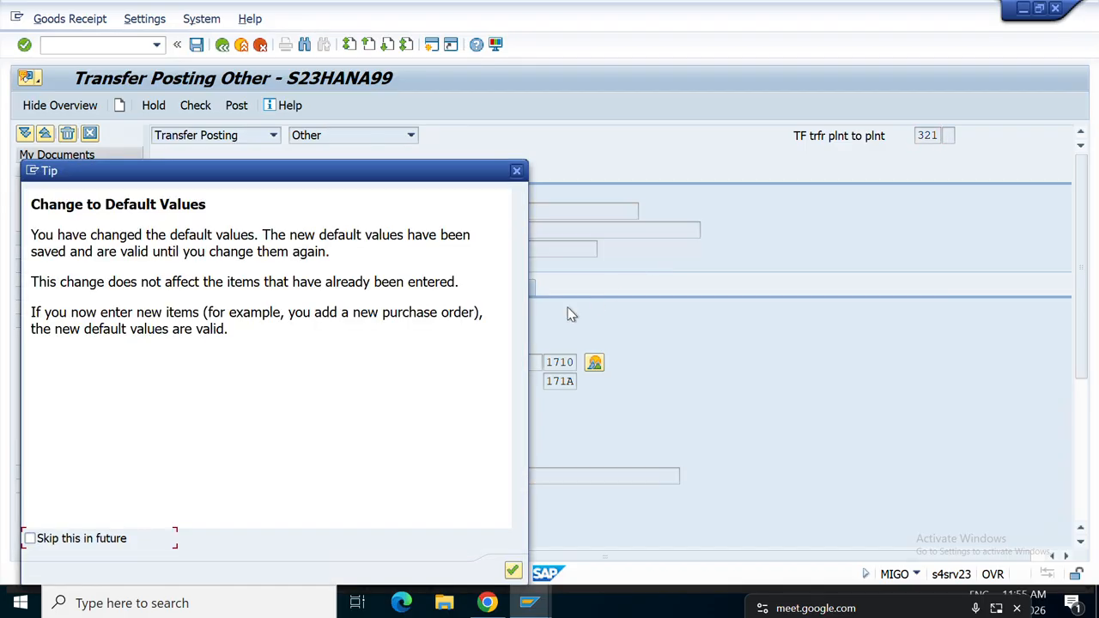
{"action": "left_click", "coordinate": [513, 571]}
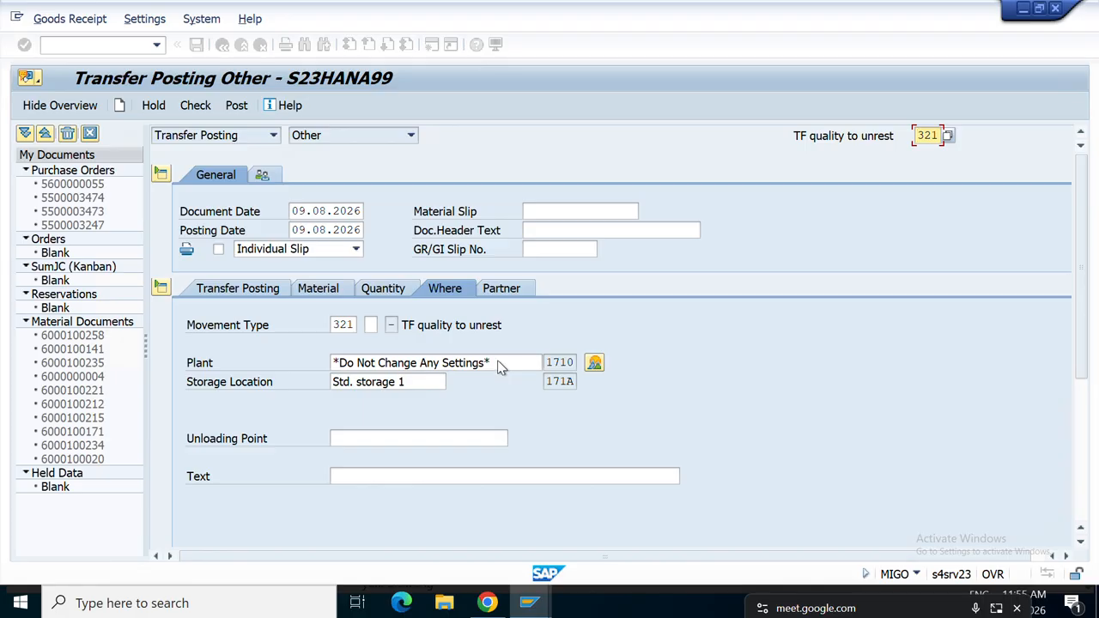
Review the quality-to-unrestricted item and check the document, which reports O.K.
{"action": "left_click_drag", "start_coordinate": [417, 330], "coordinate": [496, 333]}
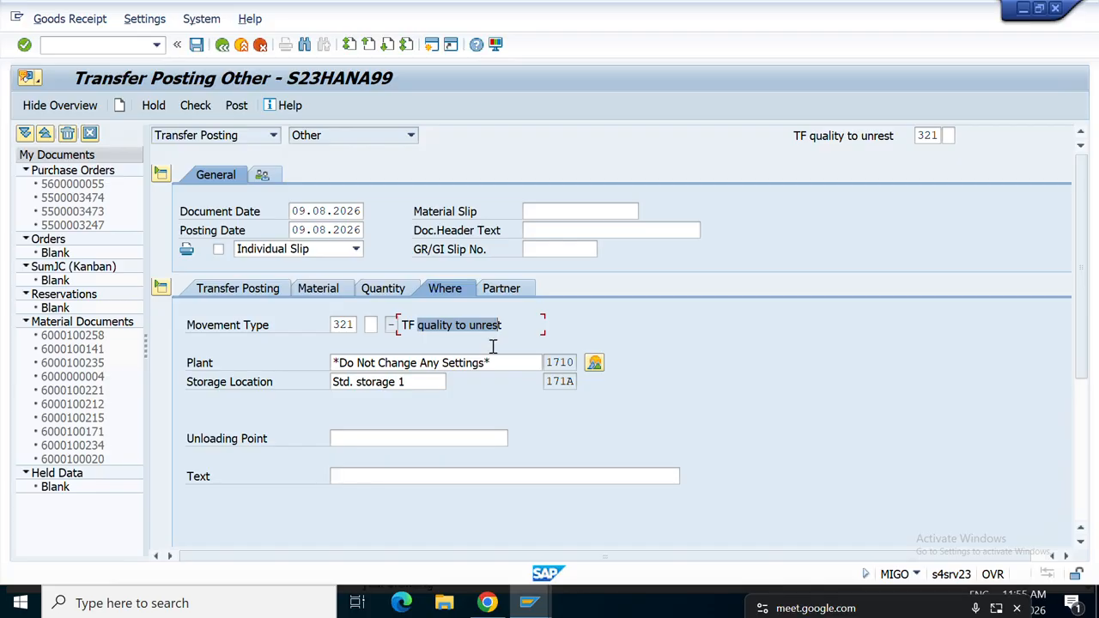
{"action": "scroll", "coordinate": [481, 431], "scroll_direction": "down", "scroll_amount": 5}
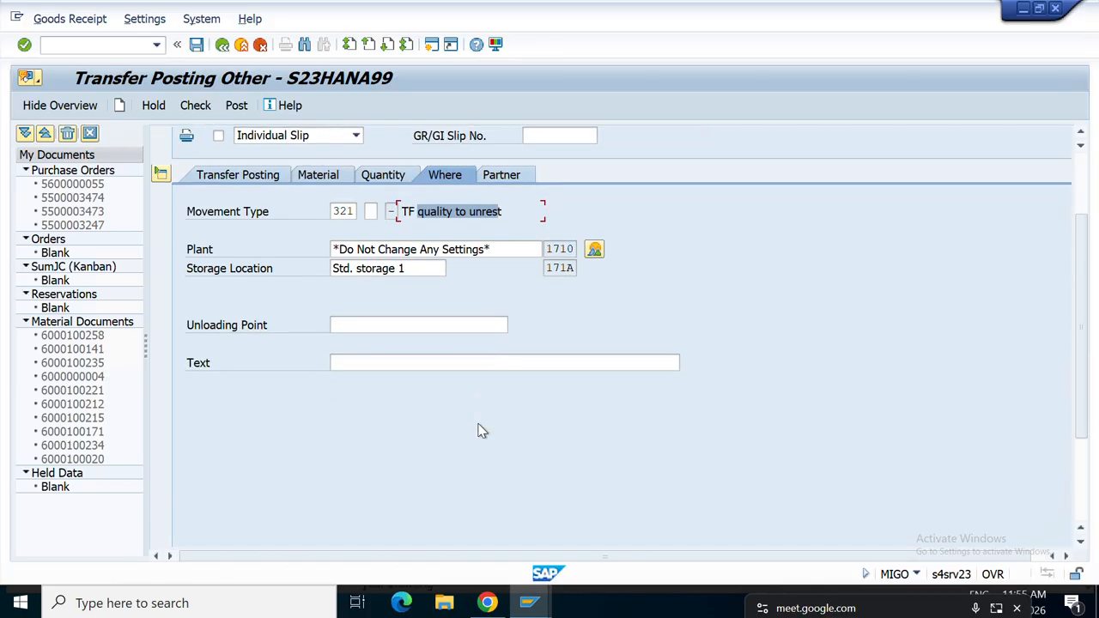
{"action": "scroll", "coordinate": [481, 429], "scroll_direction": "up", "scroll_amount": 5}
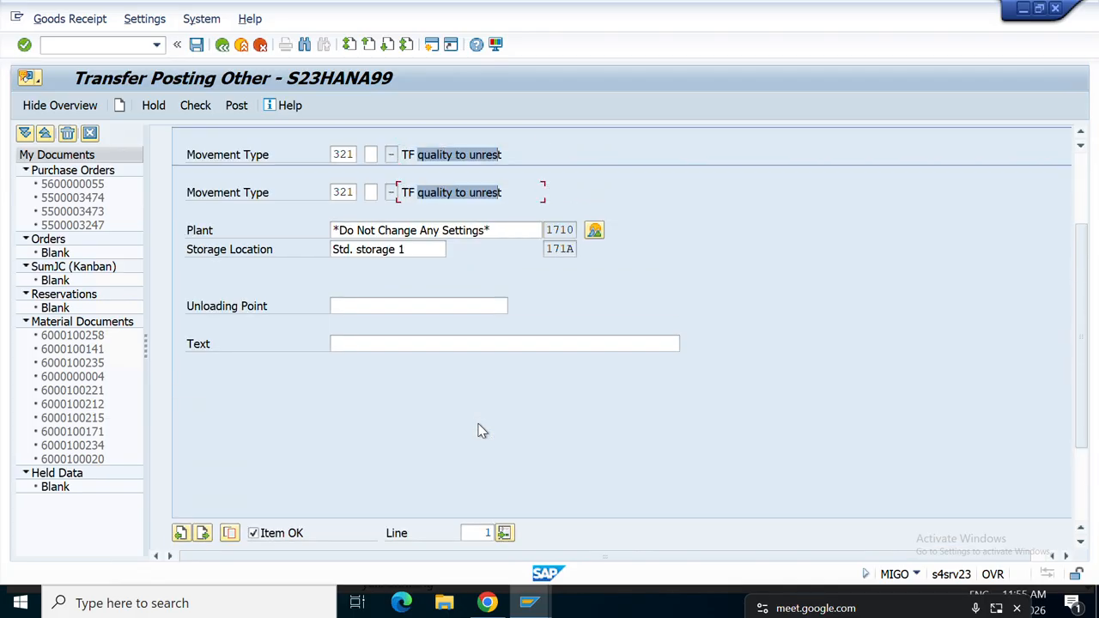
{"action": "left_click", "coordinate": [189, 108]}
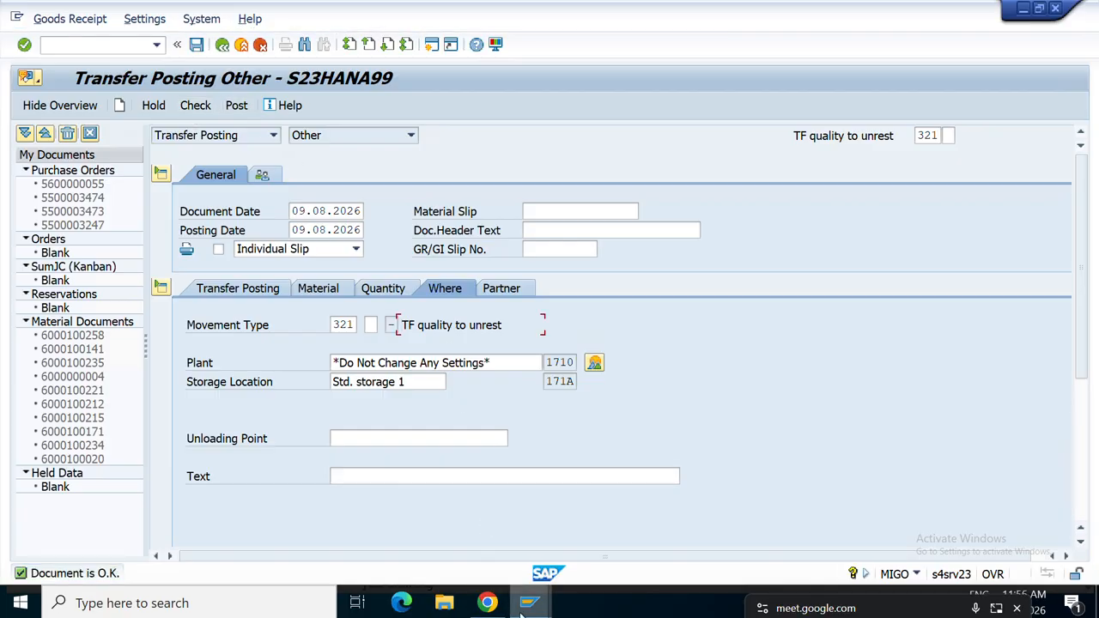
{"action": "mouse_move", "coordinate": [529, 601]}
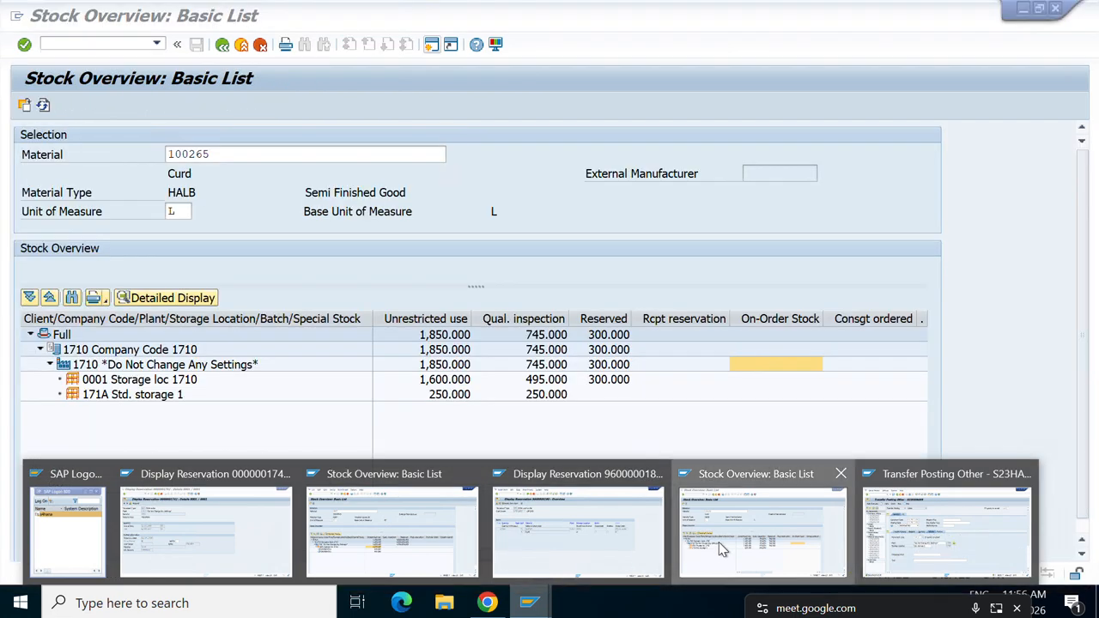
{"action": "left_click", "coordinate": [718, 542]}
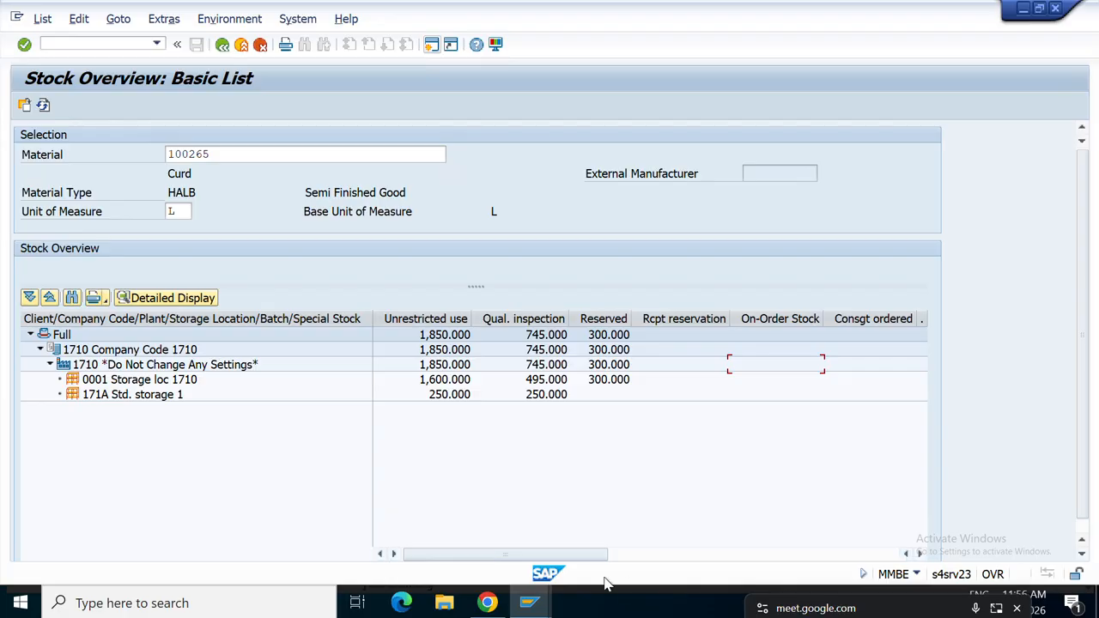
{"action": "mouse_move", "coordinate": [532, 605]}
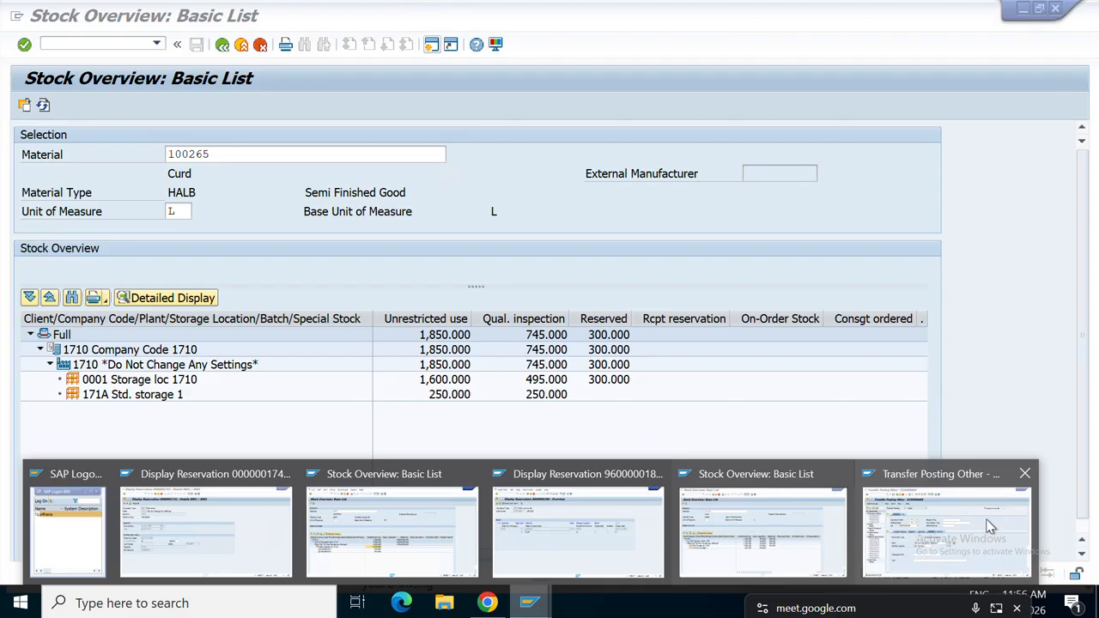
{"action": "left_click", "coordinate": [934, 520]}
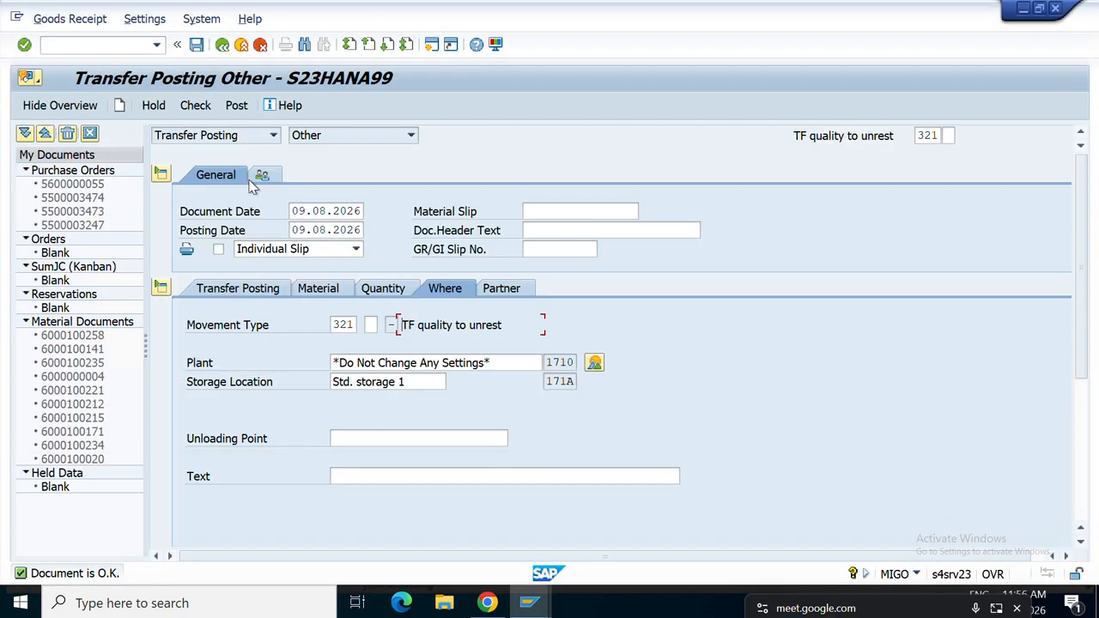
{"action": "left_click", "coordinate": [241, 114]}
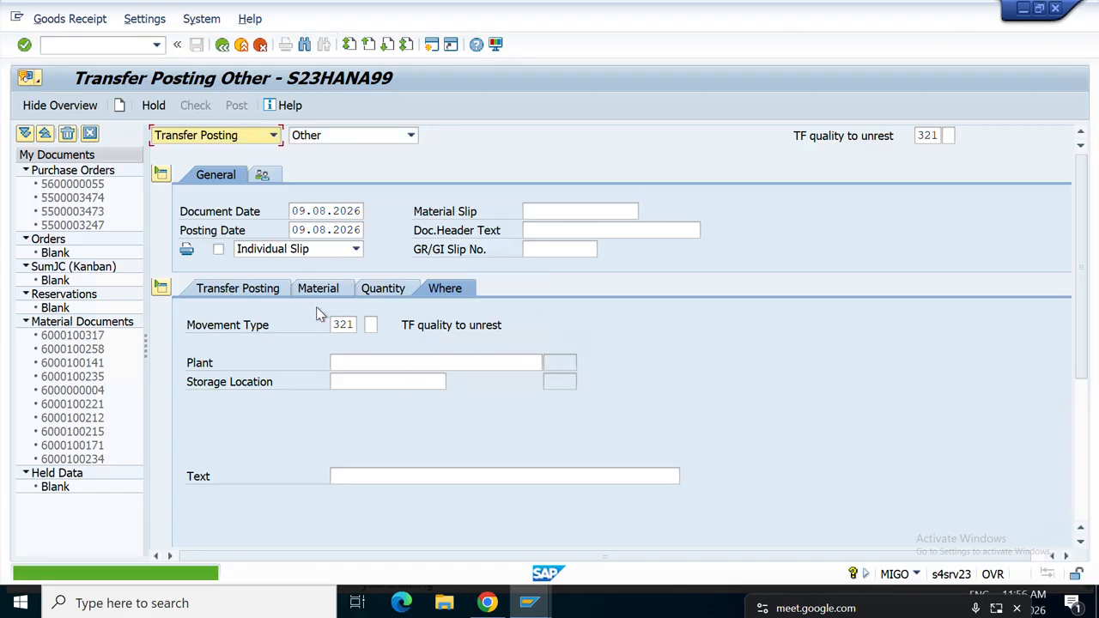
{"action": "left_click", "coordinate": [273, 136]}
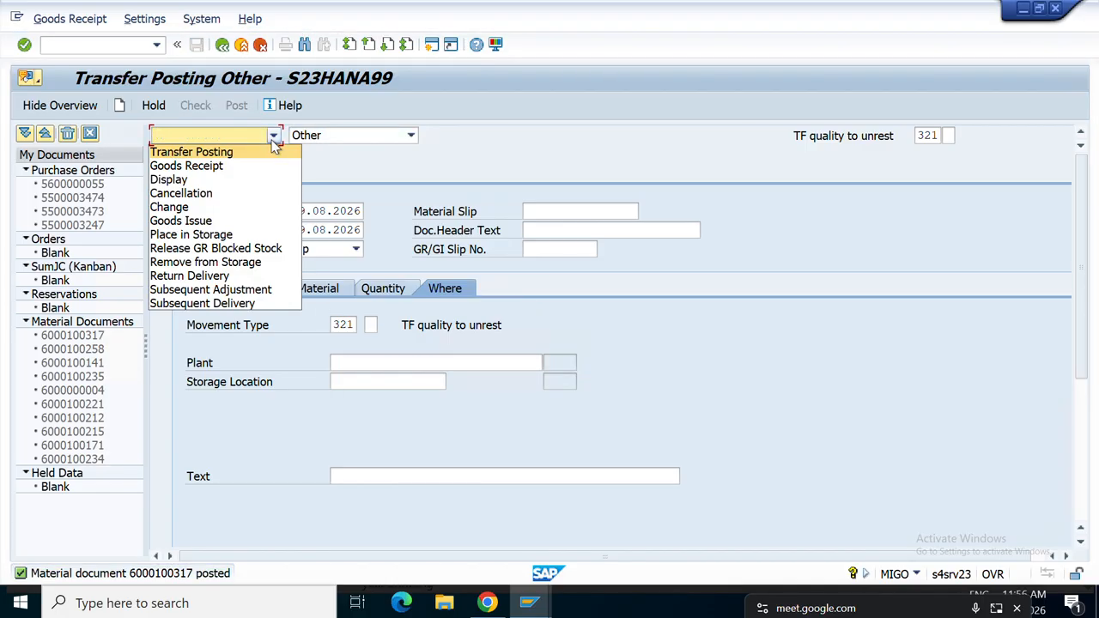
{"action": "left_click", "coordinate": [196, 179]}
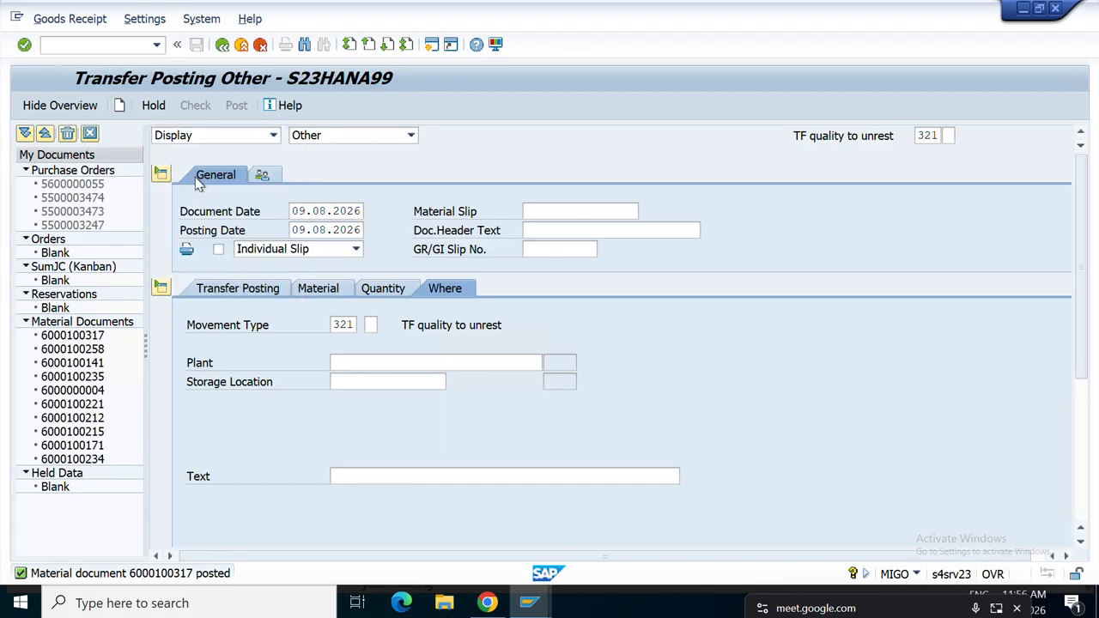
{"action": "key", "text": "Return"}
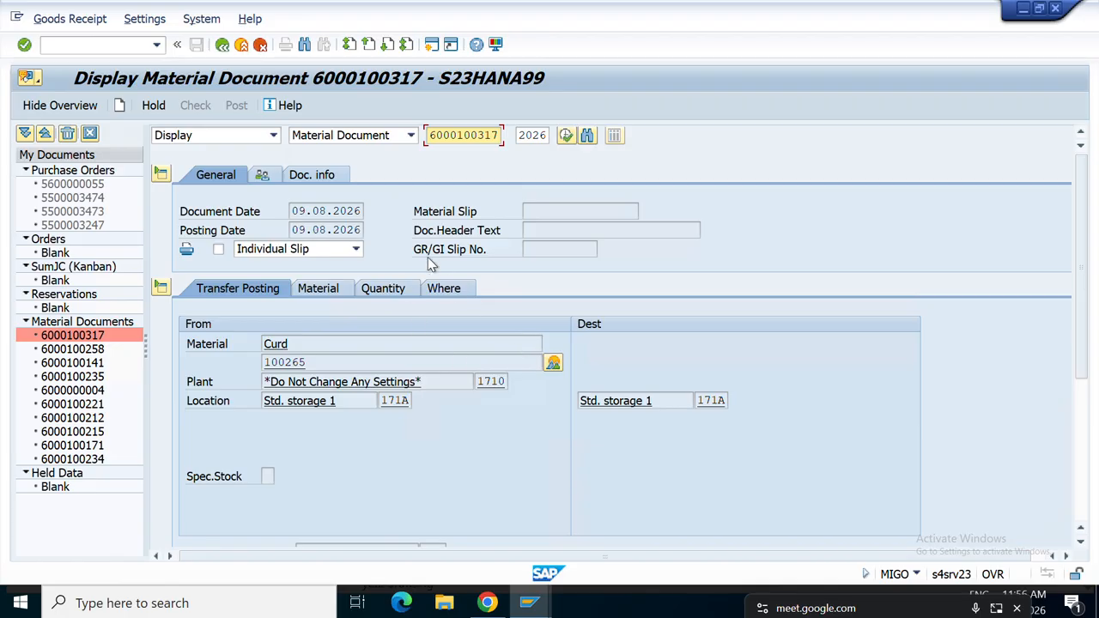
{"action": "left_click", "coordinate": [326, 178]}
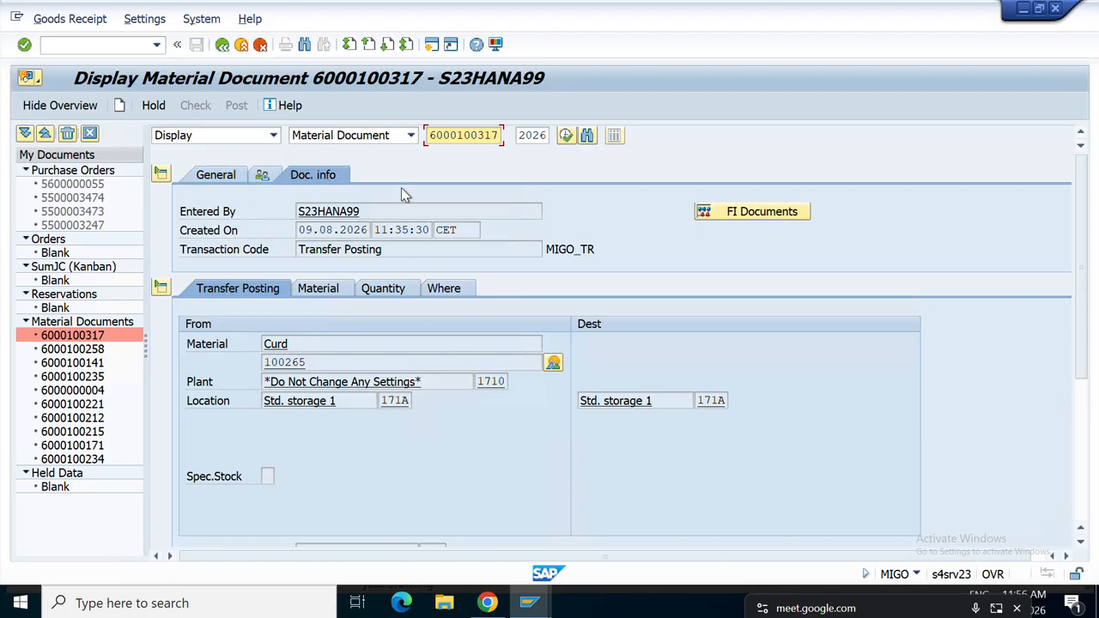
{"action": "left_click", "coordinate": [763, 212]}
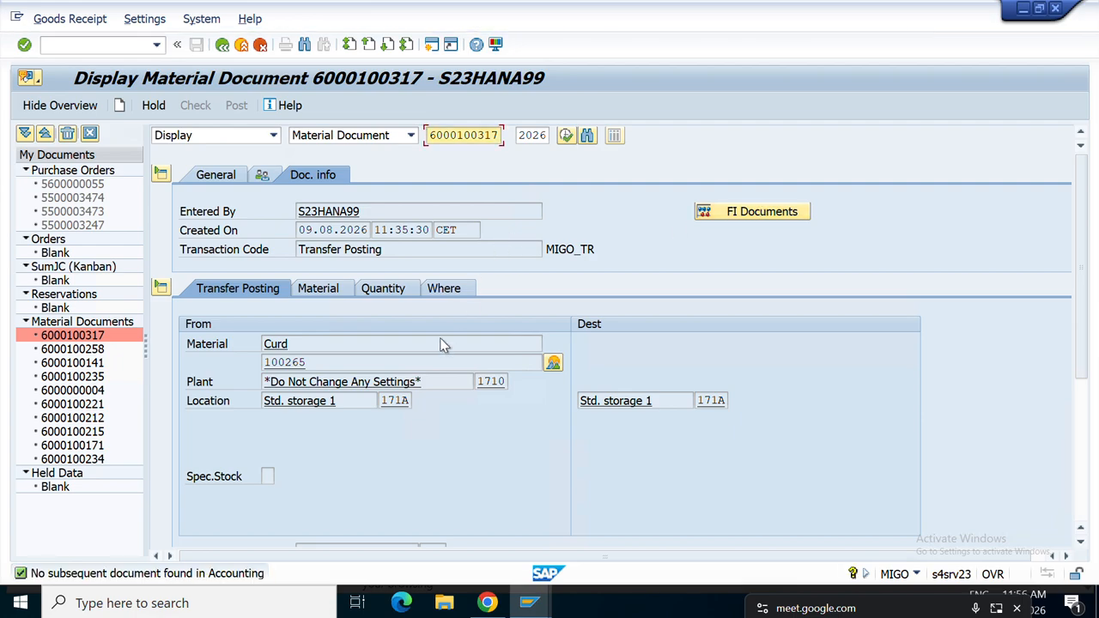
{"action": "left_click", "coordinate": [553, 363]}
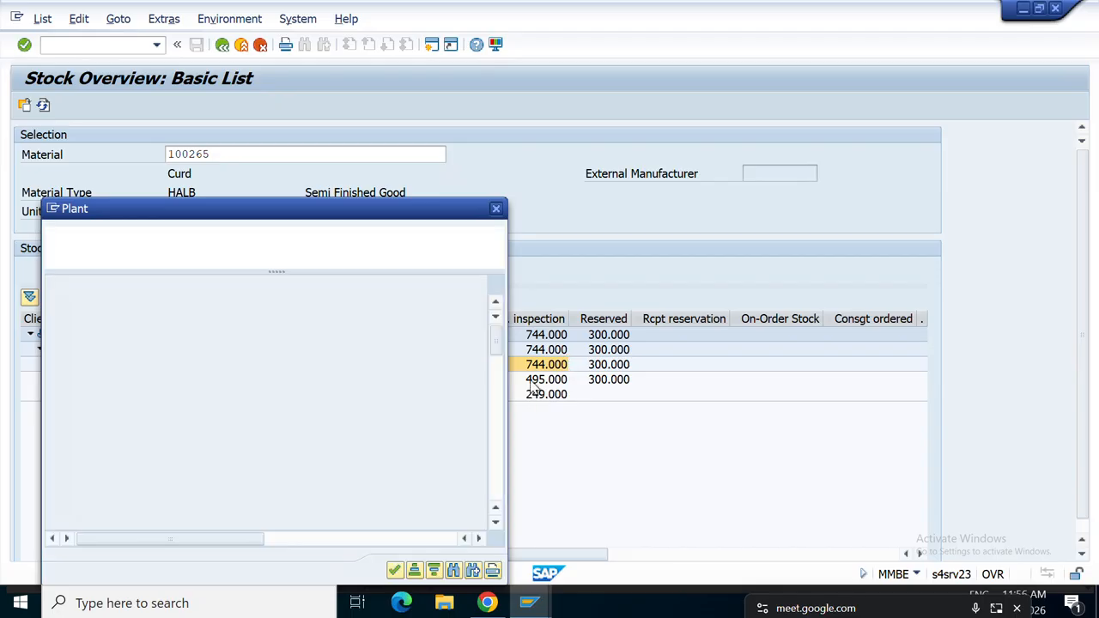
Close the plant popup, compare 171A unrestricted and quality stock, and list Curd's material movements.
{"action": "left_click", "coordinate": [498, 210]}
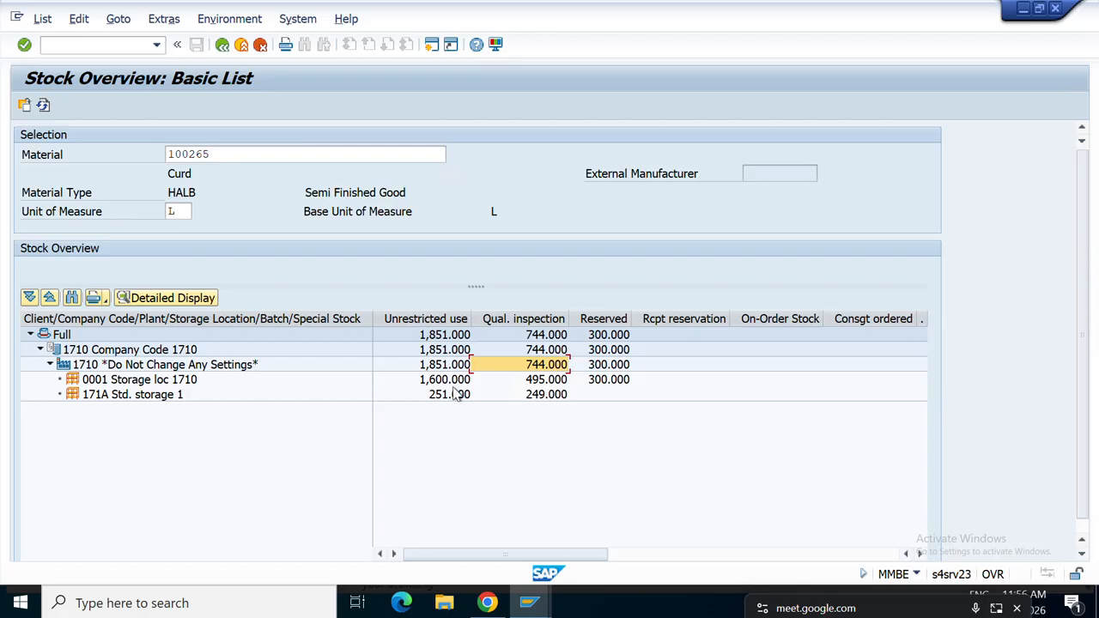
{"action": "left_click", "coordinate": [547, 396]}
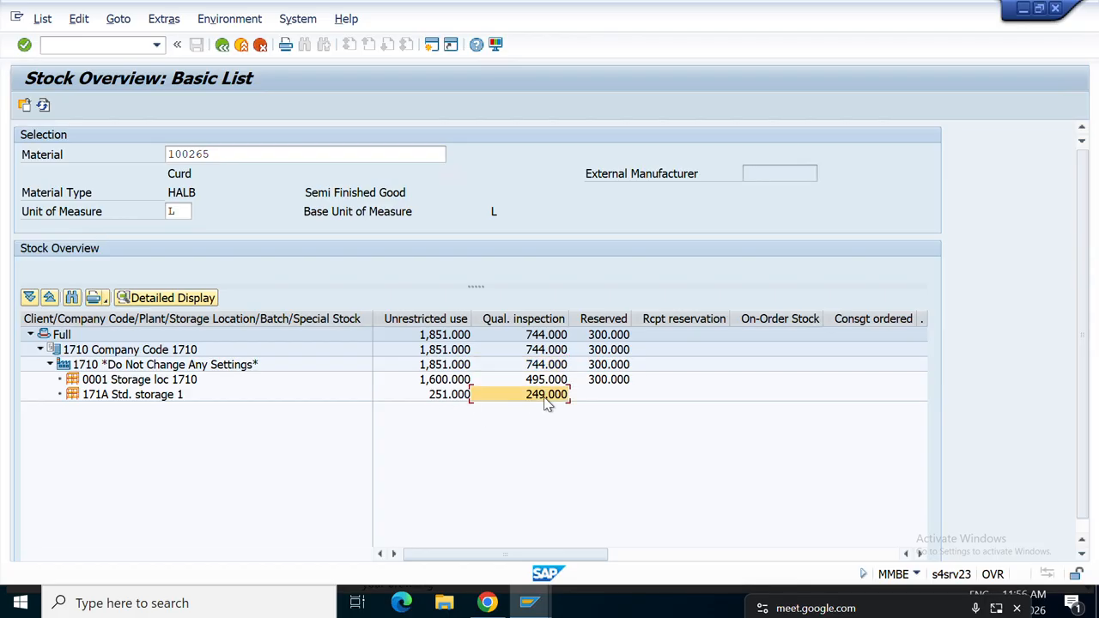
{"action": "left_click", "coordinate": [441, 397]}
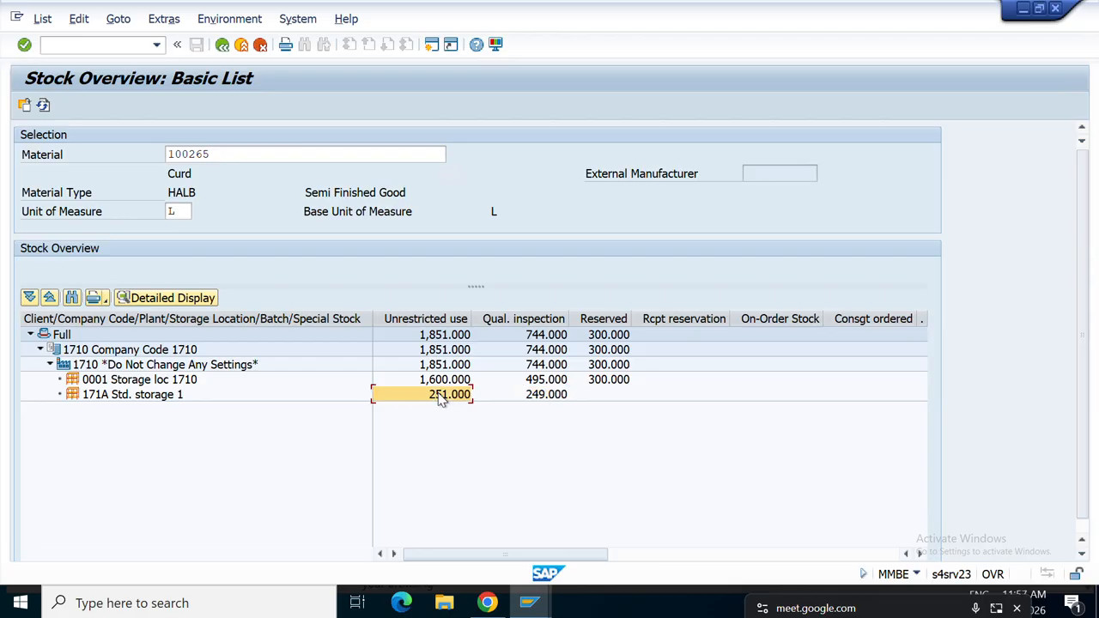
{"action": "left_click", "coordinate": [528, 400]}
{"action": "left_click", "coordinate": [451, 397]}
{"action": "right_click", "coordinate": [449, 394]}
{"action": "left_click", "coordinate": [508, 265]}
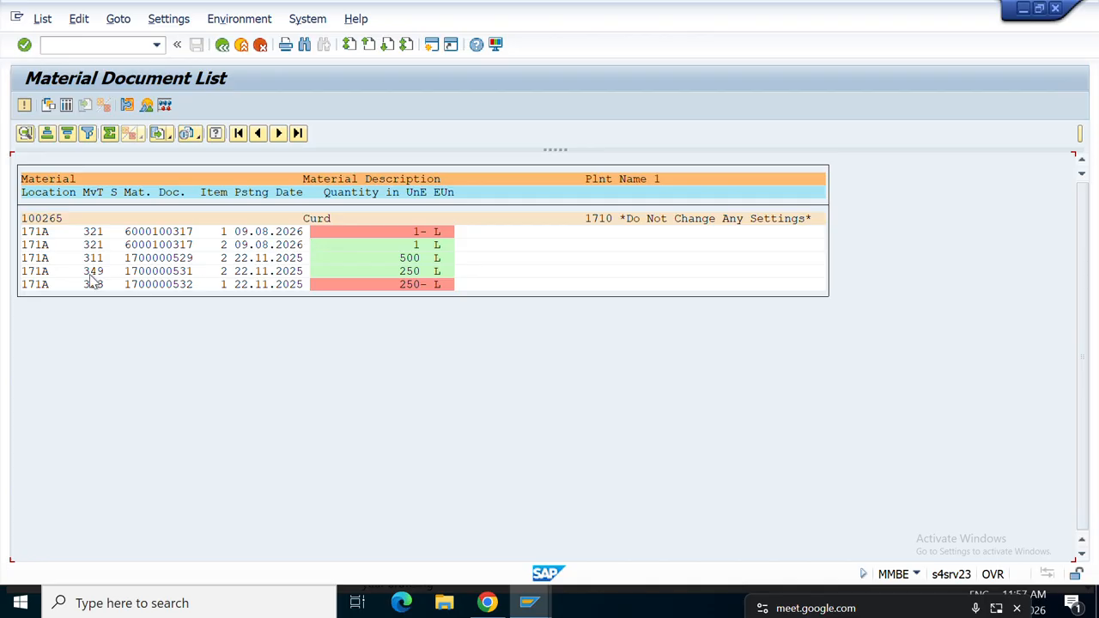
{"action": "left_click", "coordinate": [264, 233]}
{"action": "left_click", "coordinate": [221, 45]}
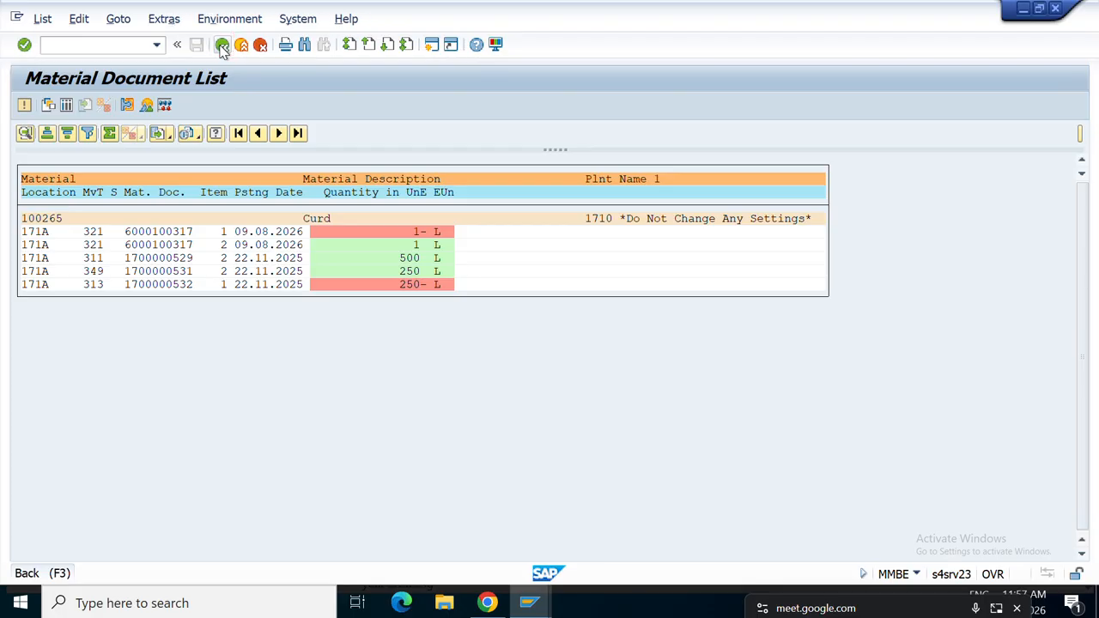
{"action": "left_click", "coordinate": [222, 45]}
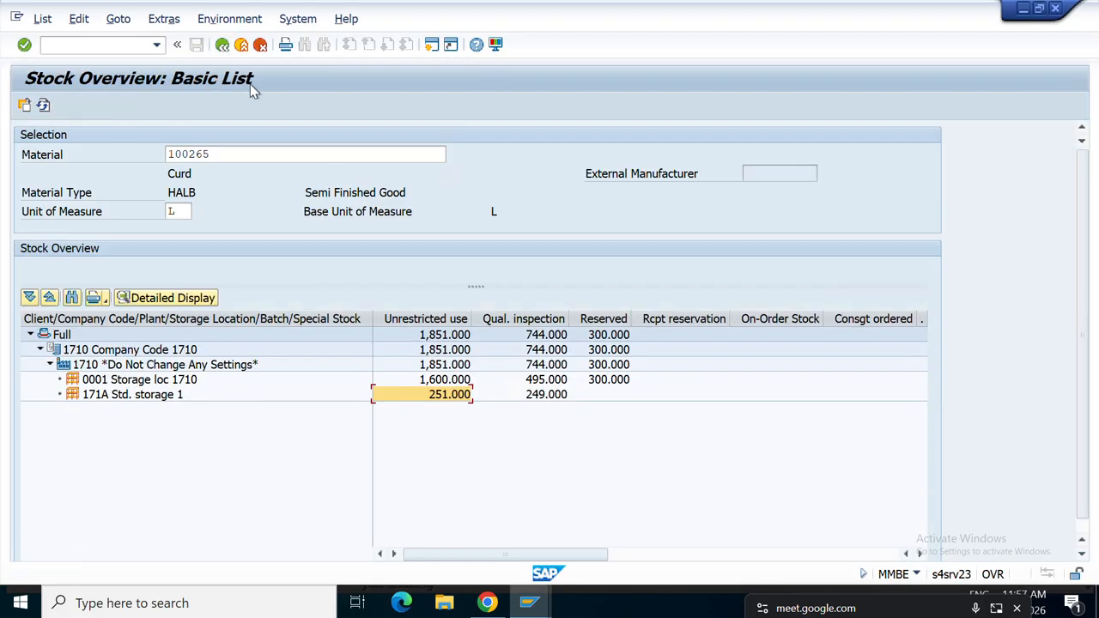
{"action": "right_click", "coordinate": [548, 397]}
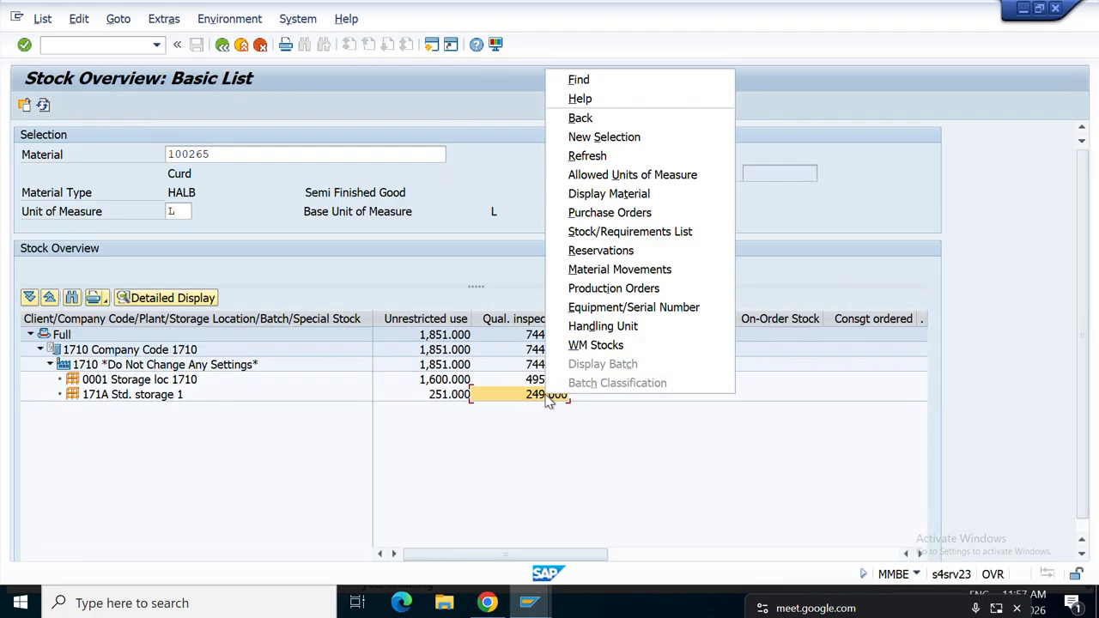
{"action": "left_click", "coordinate": [601, 270]}
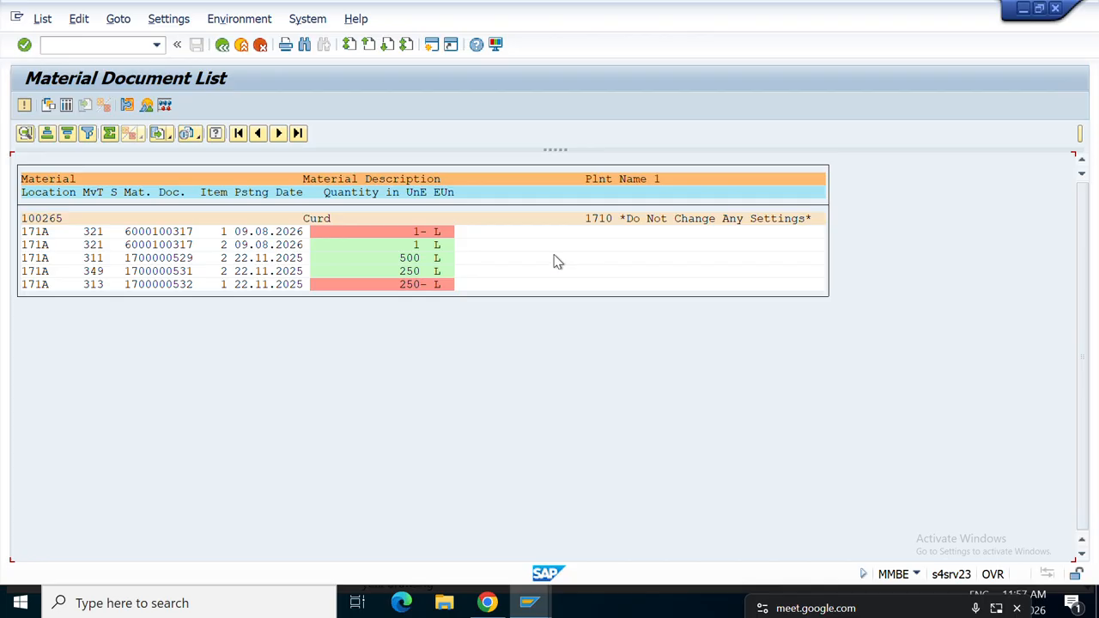
{"action": "left_click", "coordinate": [420, 233]}
{"action": "left_click", "coordinate": [223, 52]}
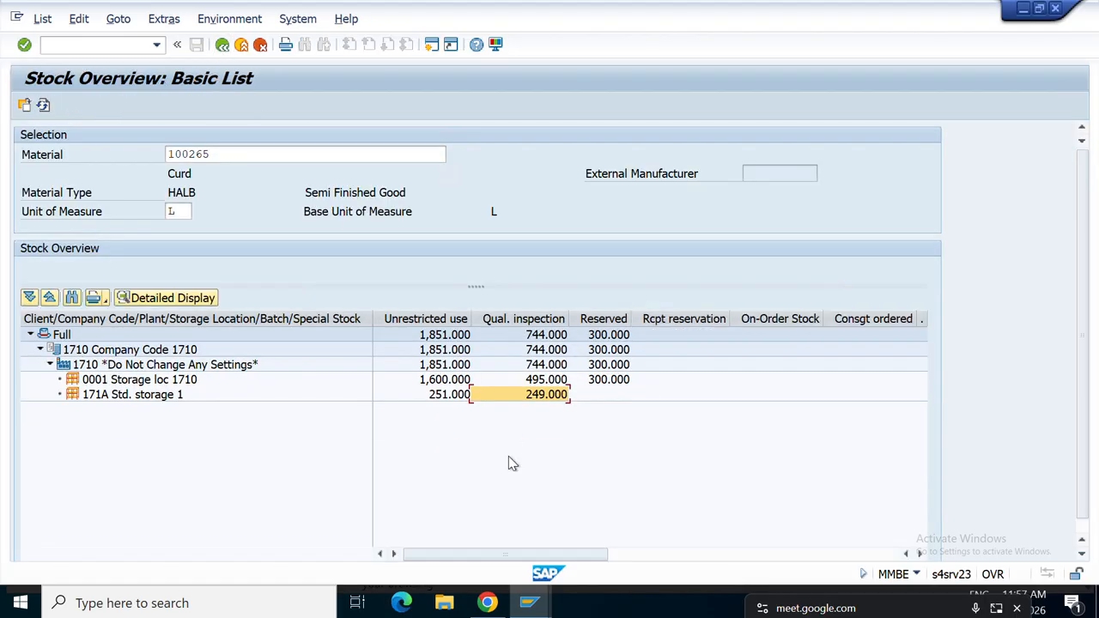
{"action": "mouse_move", "coordinate": [530, 602]}
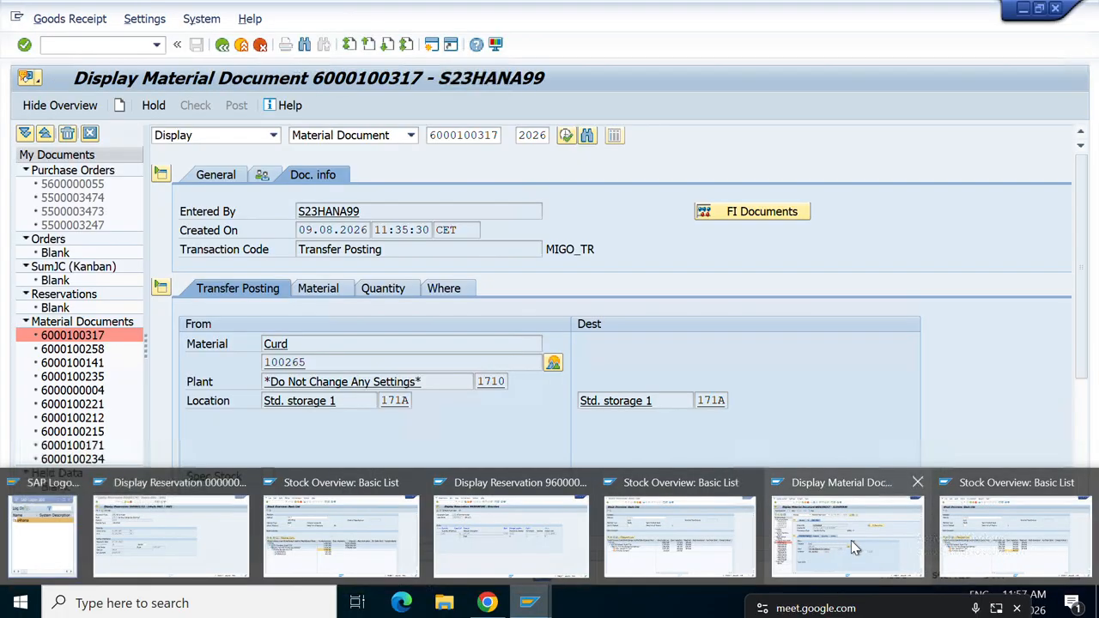
{"action": "left_click", "coordinate": [850, 540]}
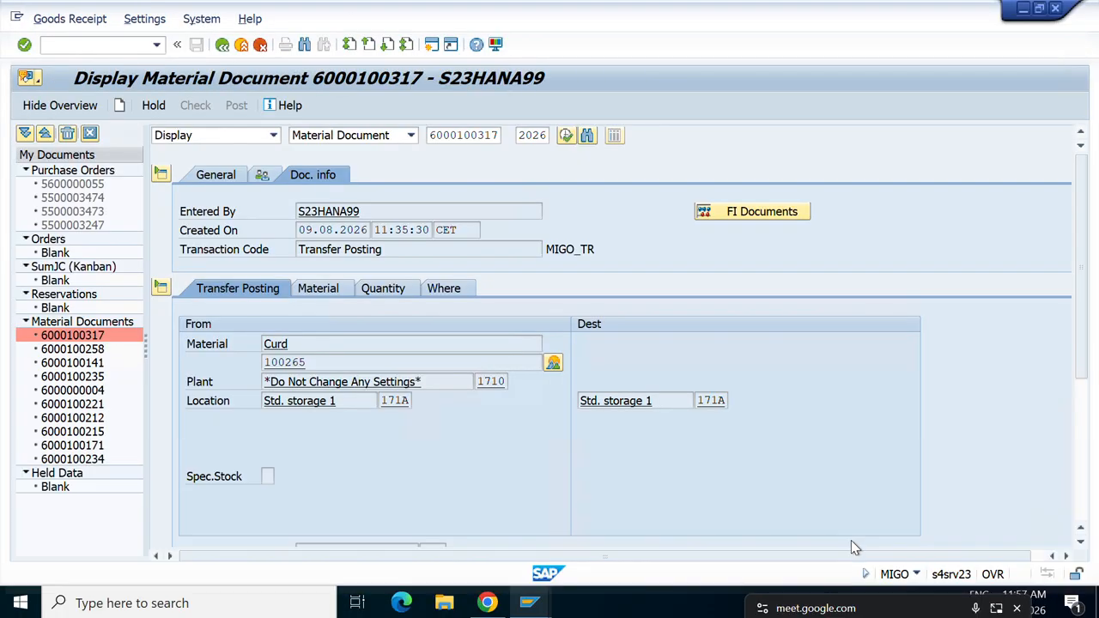
Start a new MIGO Transfer Posting with movement type 322 instead of 321.
{"action": "left_click", "coordinate": [221, 45]}
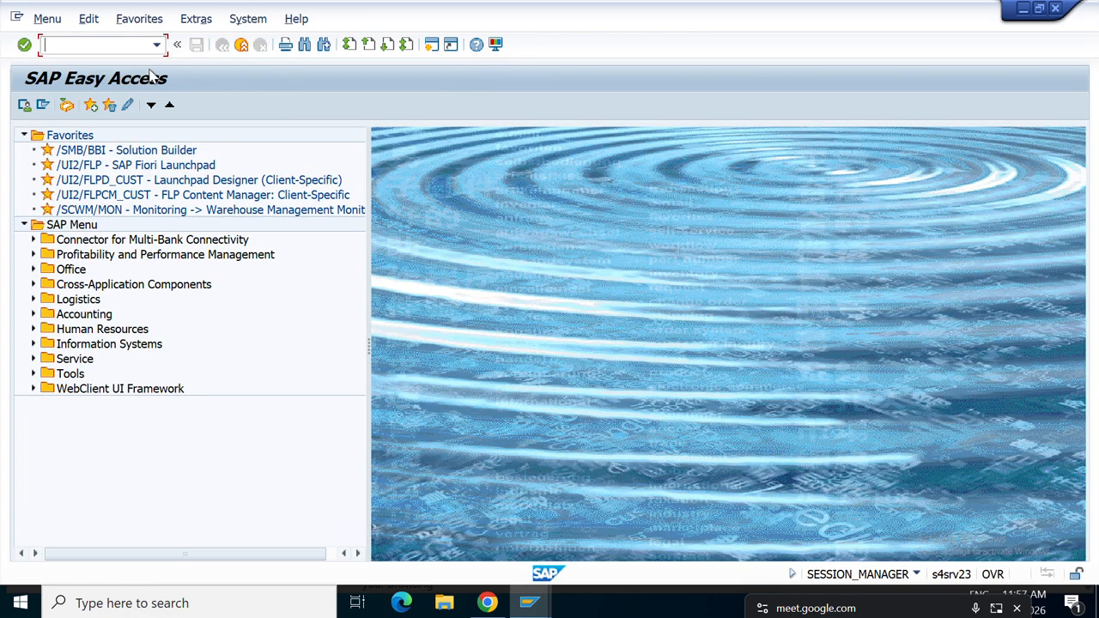
{"action": "type", "text": "migo"}
{"action": "key", "text": "Return"}
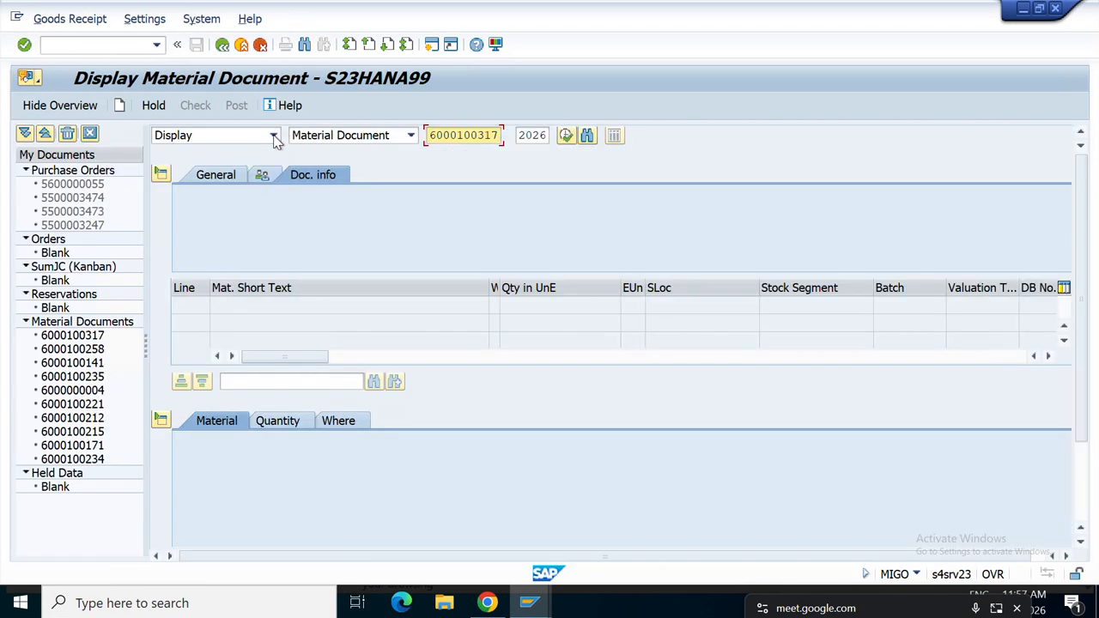
{"action": "left_click", "coordinate": [273, 136]}
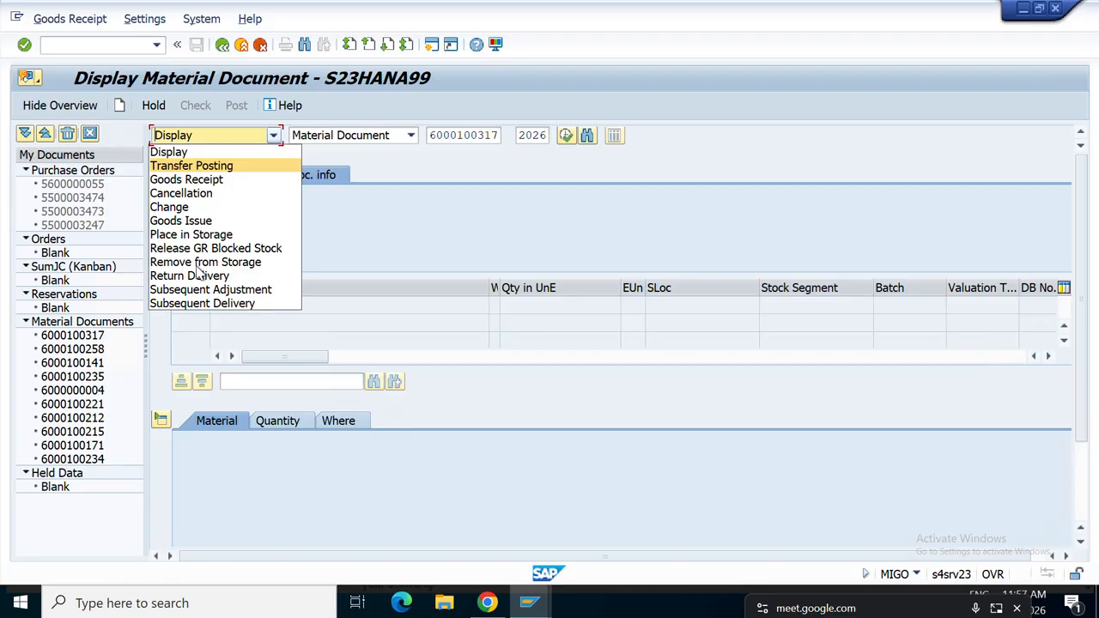
{"action": "left_click", "coordinate": [204, 166]}
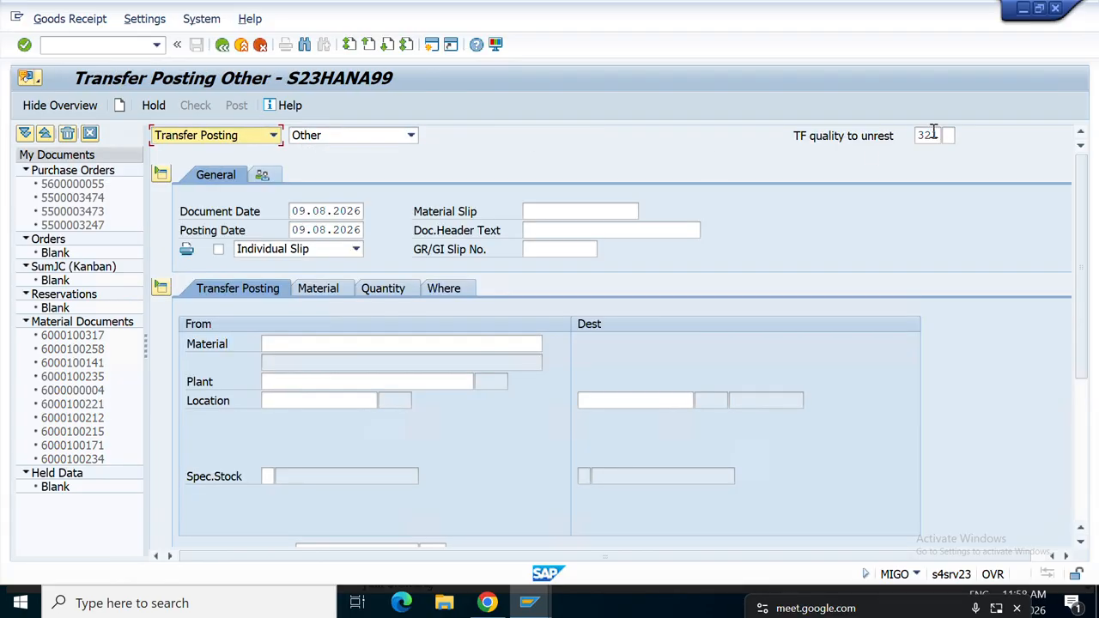
{"action": "left_click", "coordinate": [933, 135]}
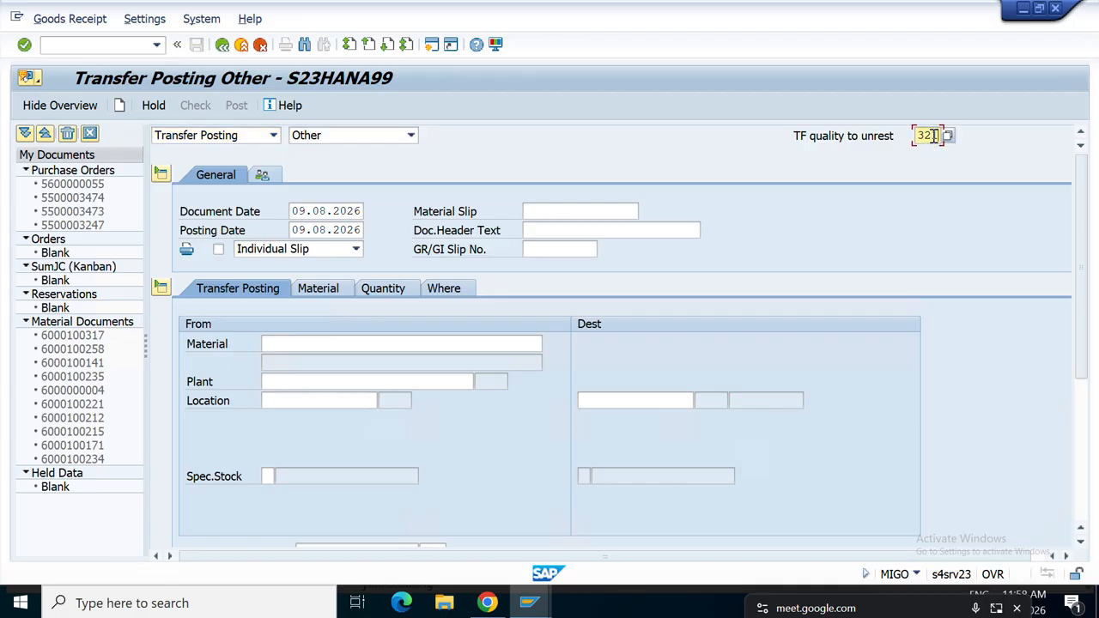
{"action": "key", "text": "BackSpace"}
{"action": "type", "text": "2"}
{"action": "key", "text": "Return"}
{"action": "key", "text": "Return"}
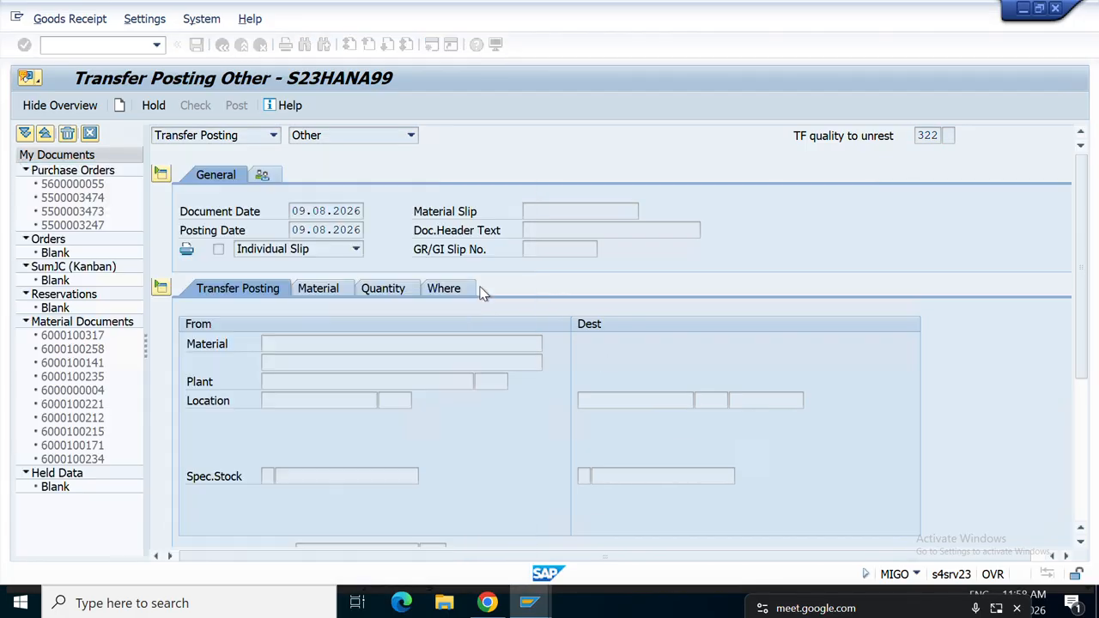
Enter material 100265, plant 1710, storage location Std. storage 1 and quantity 1.
{"action": "left_click", "coordinate": [282, 344]}
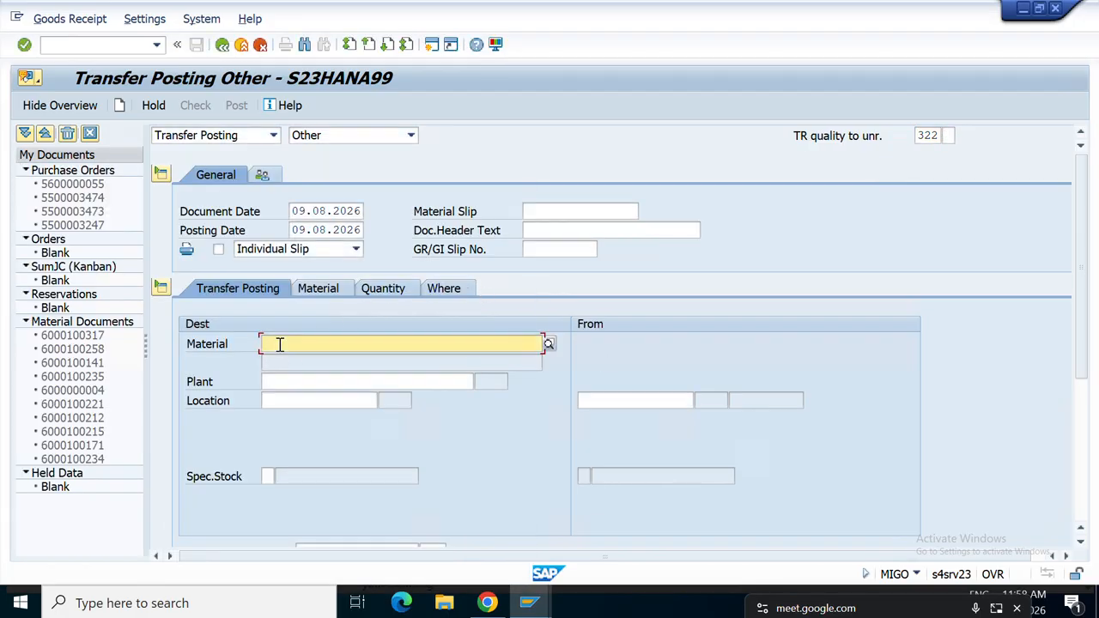
{"action": "left_click", "coordinate": [282, 360]}
{"action": "left_click", "coordinate": [286, 381]}
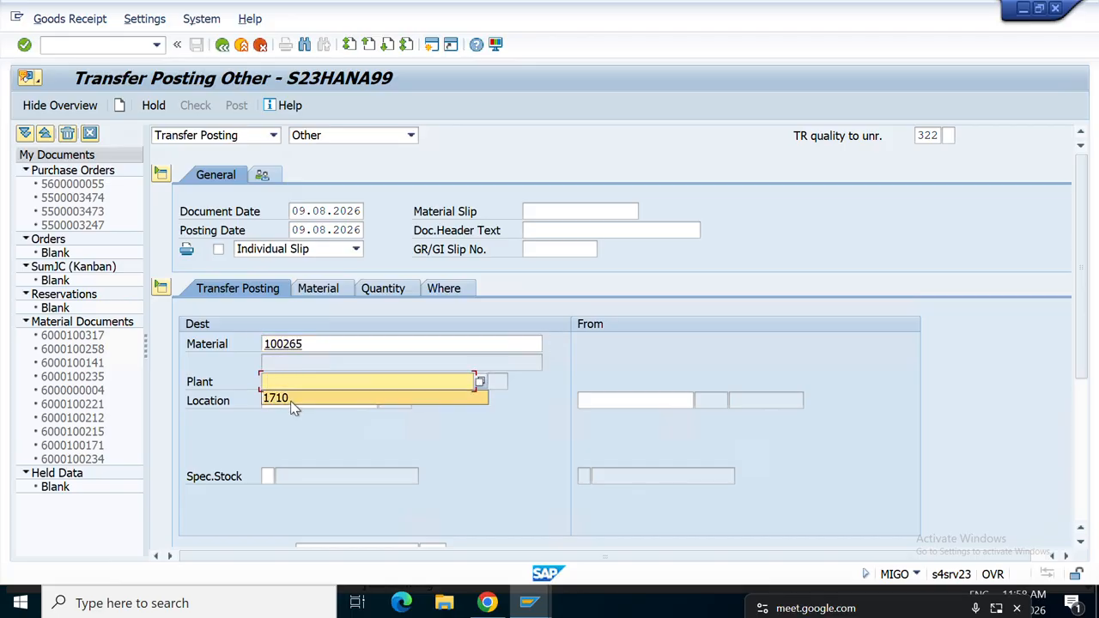
{"action": "left_click", "coordinate": [290, 396]}
{"action": "left_click", "coordinate": [292, 401]}
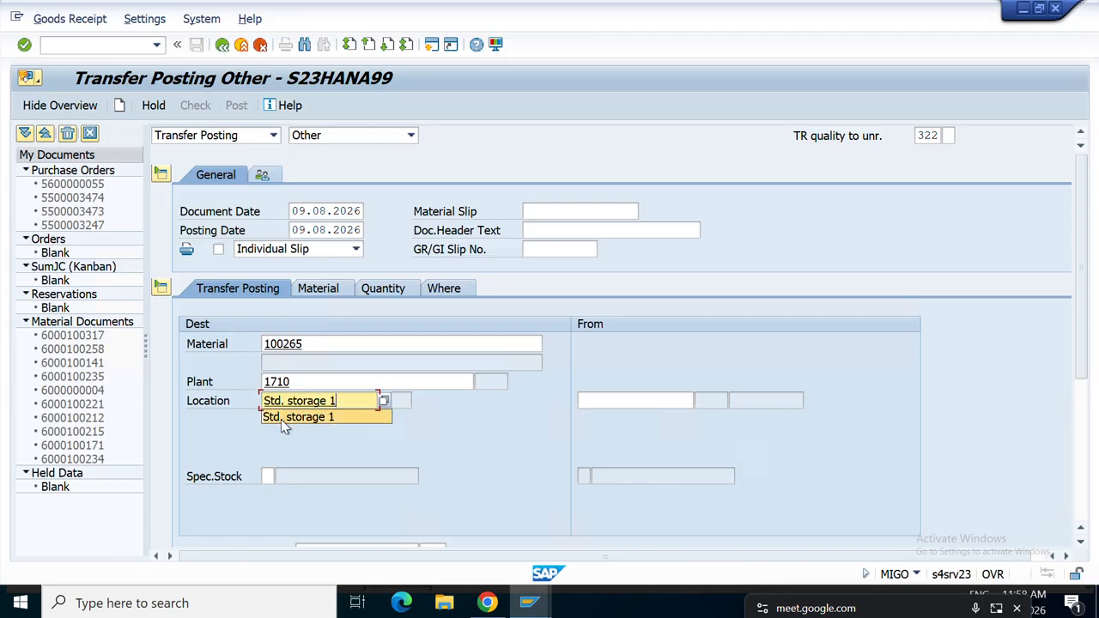
{"action": "left_click", "coordinate": [282, 417]}
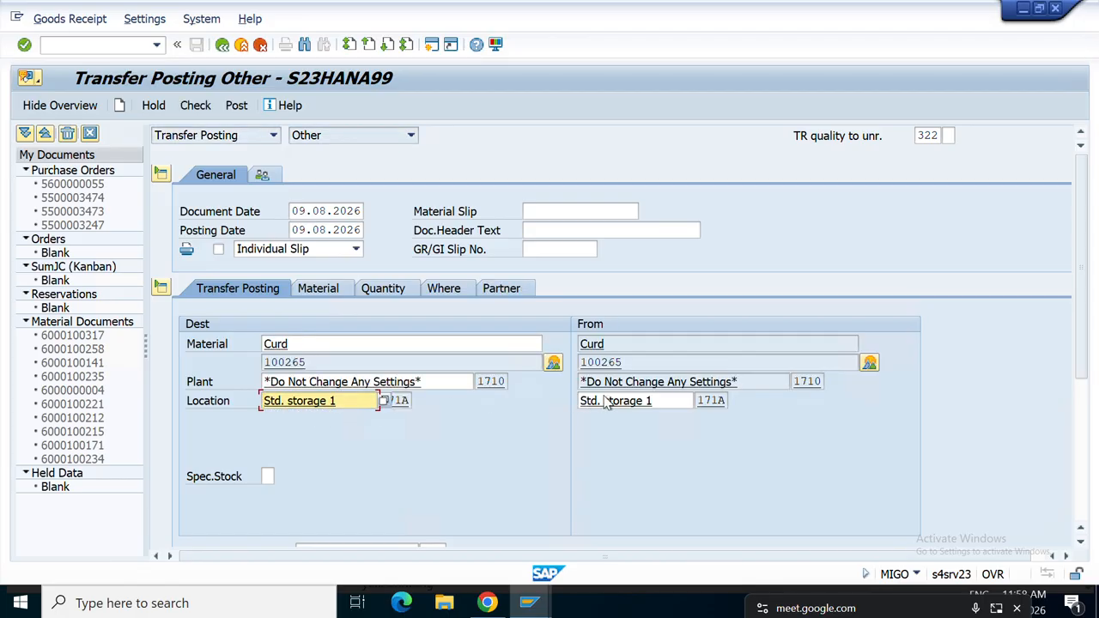
{"action": "scroll", "coordinate": [436, 445], "scroll_direction": "down", "scroll_amount": 1}
{"action": "scroll", "coordinate": [432, 438], "scroll_direction": "down", "scroll_amount": 2}
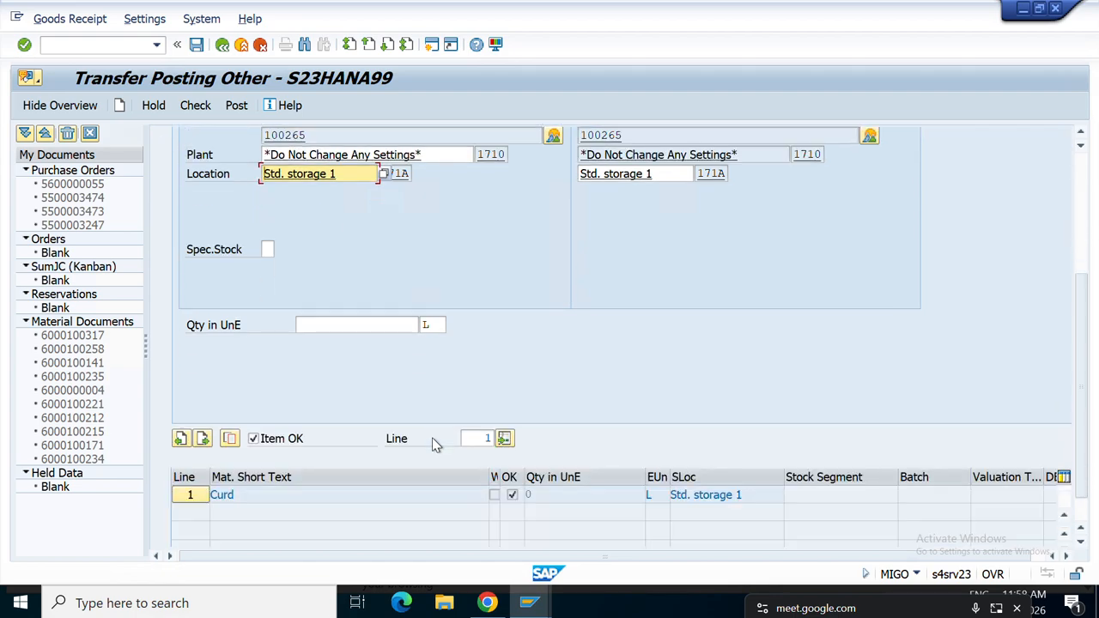
{"action": "left_click", "coordinate": [319, 304]}
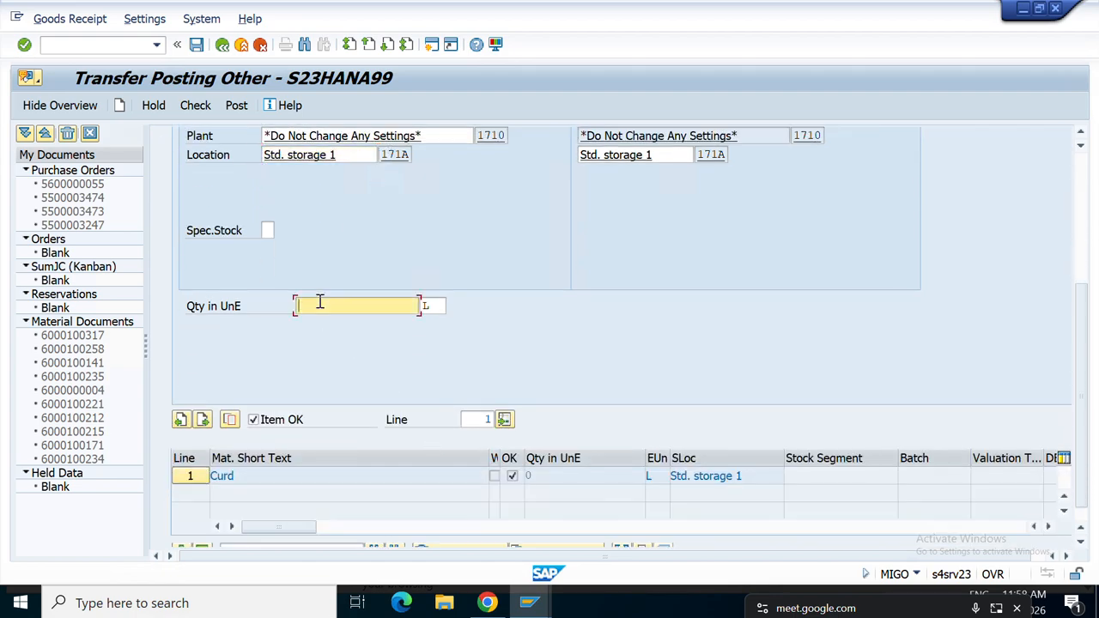
{"action": "type", "text": "1"}
{"action": "key", "text": "Return"}
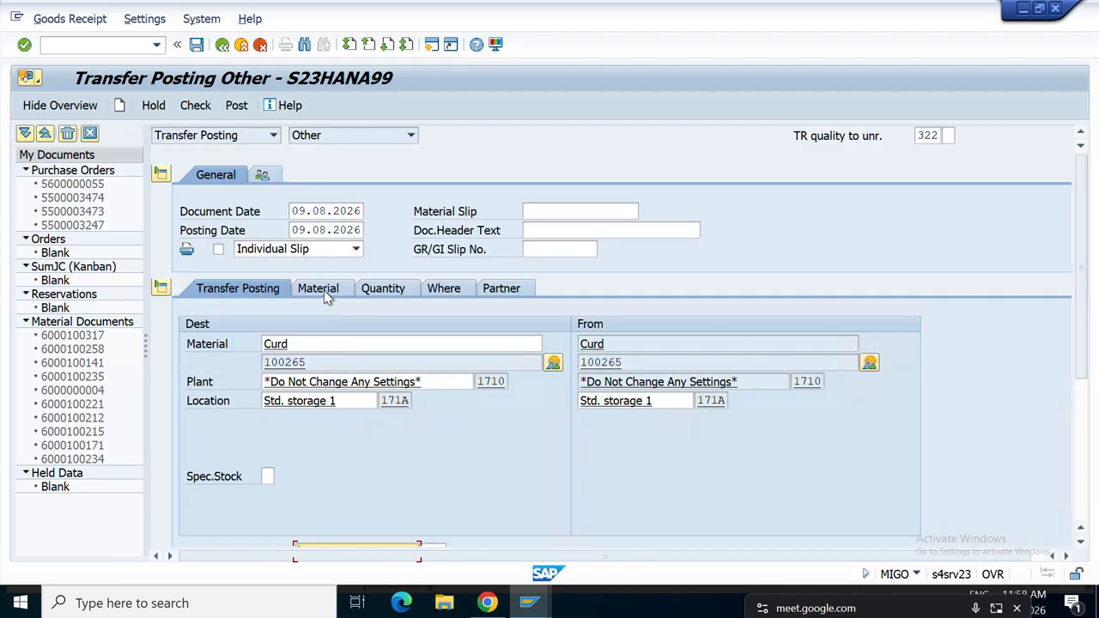
Review the Material, Quantity and Where tabs, then check the posting for errors.
{"action": "left_click", "coordinate": [323, 291]}
{"action": "left_click", "coordinate": [400, 292]}
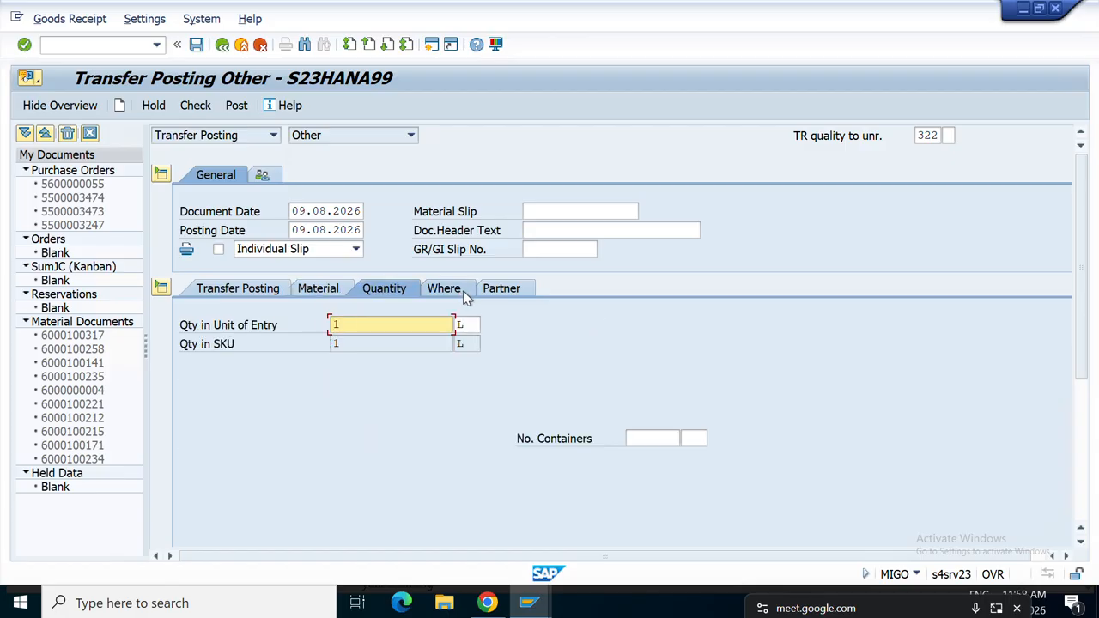
{"action": "left_click", "coordinate": [444, 290]}
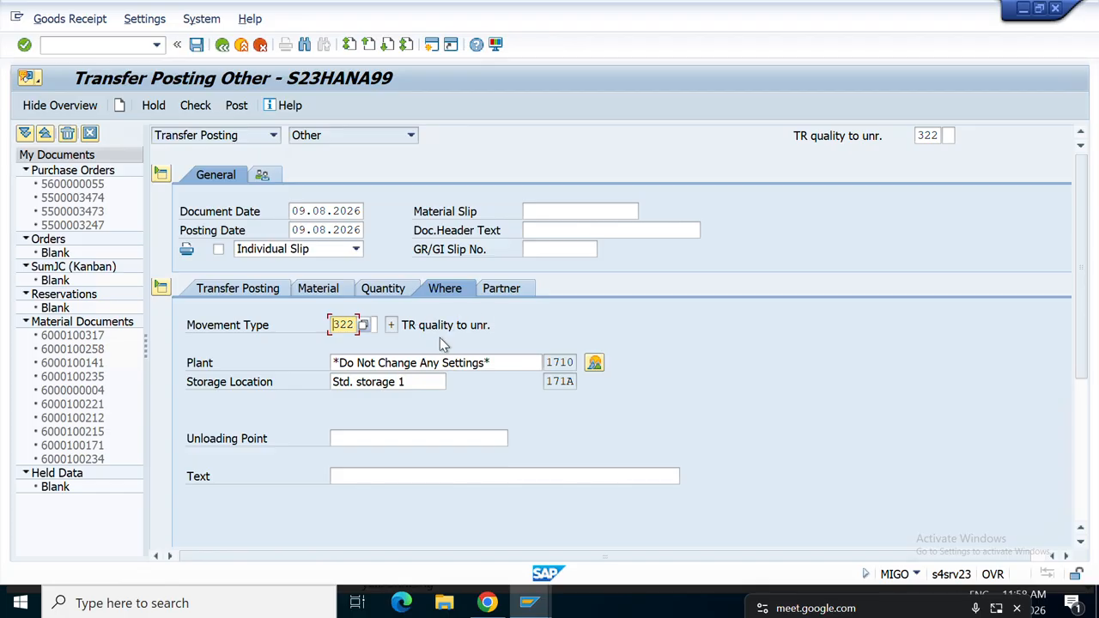
{"action": "left_click", "coordinate": [194, 110]}
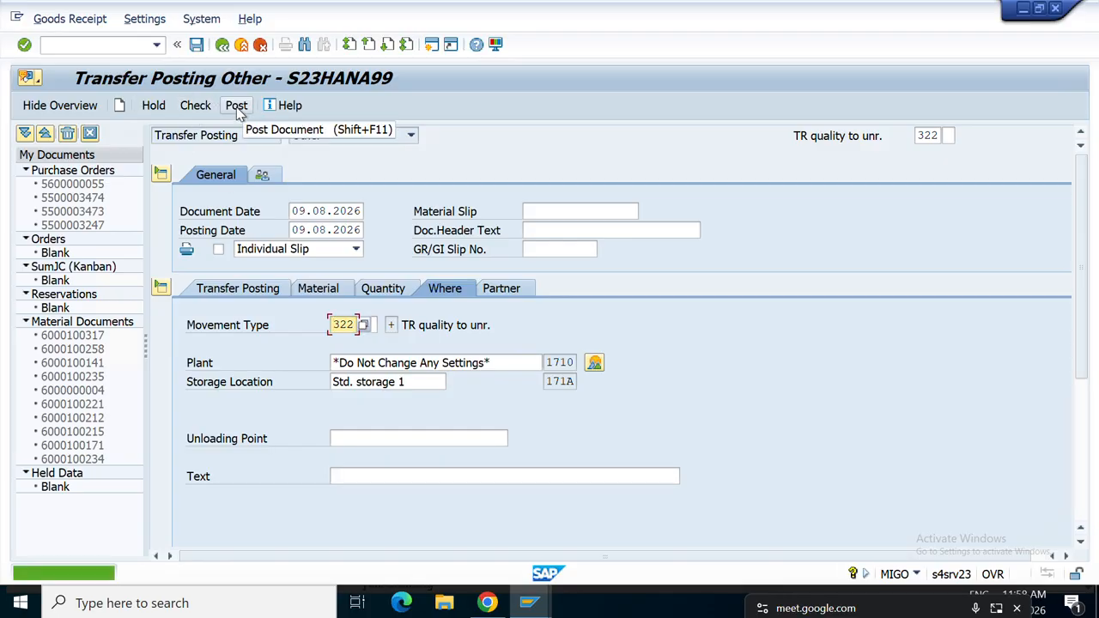
{"action": "left_click", "coordinate": [237, 107]}
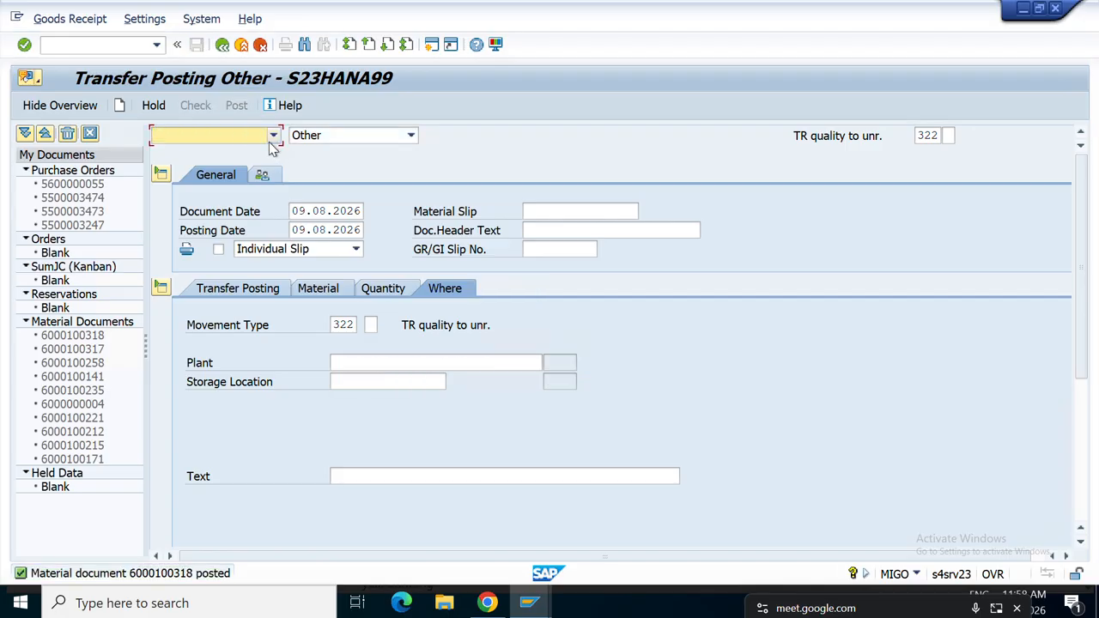
{"action": "left_click", "coordinate": [273, 135]}
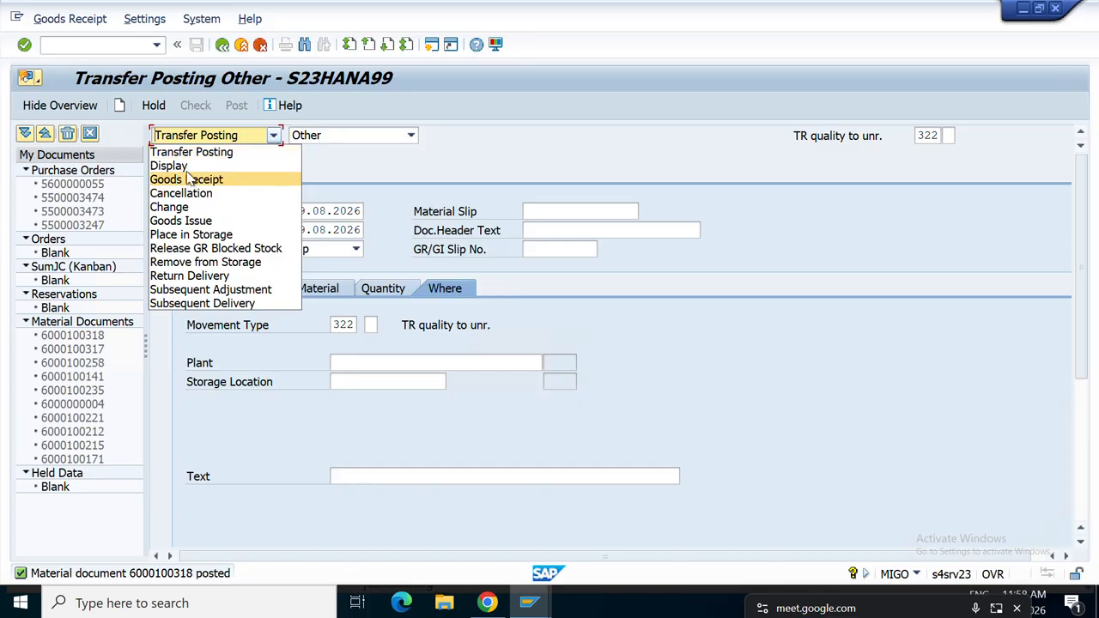
{"action": "left_click", "coordinate": [170, 166]}
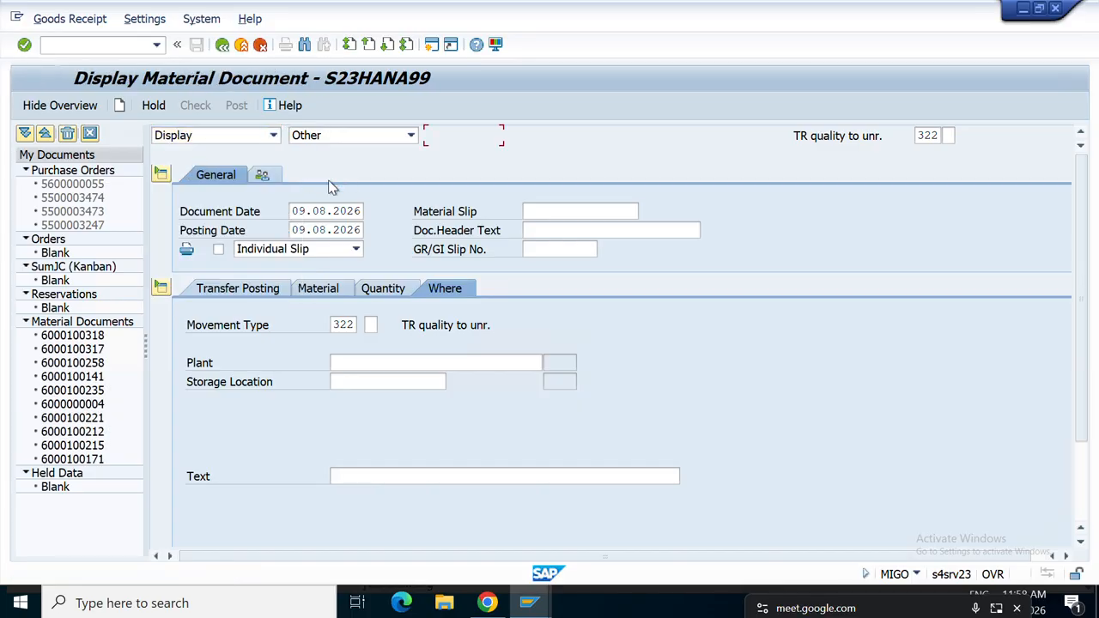
{"action": "key", "text": "Return"}
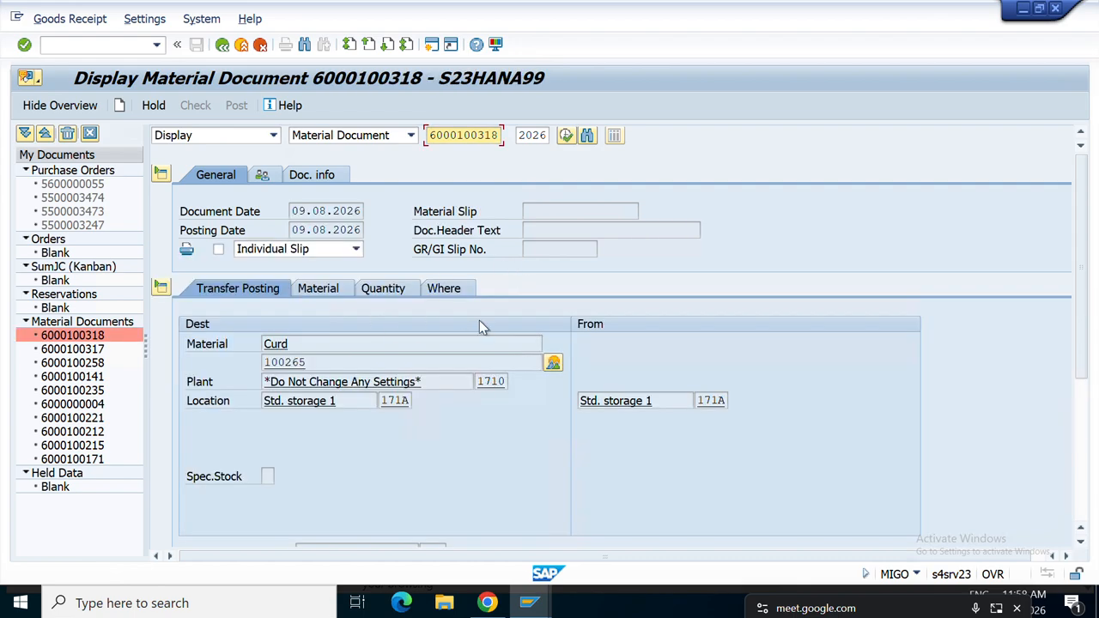
{"action": "left_click", "coordinate": [554, 363]}
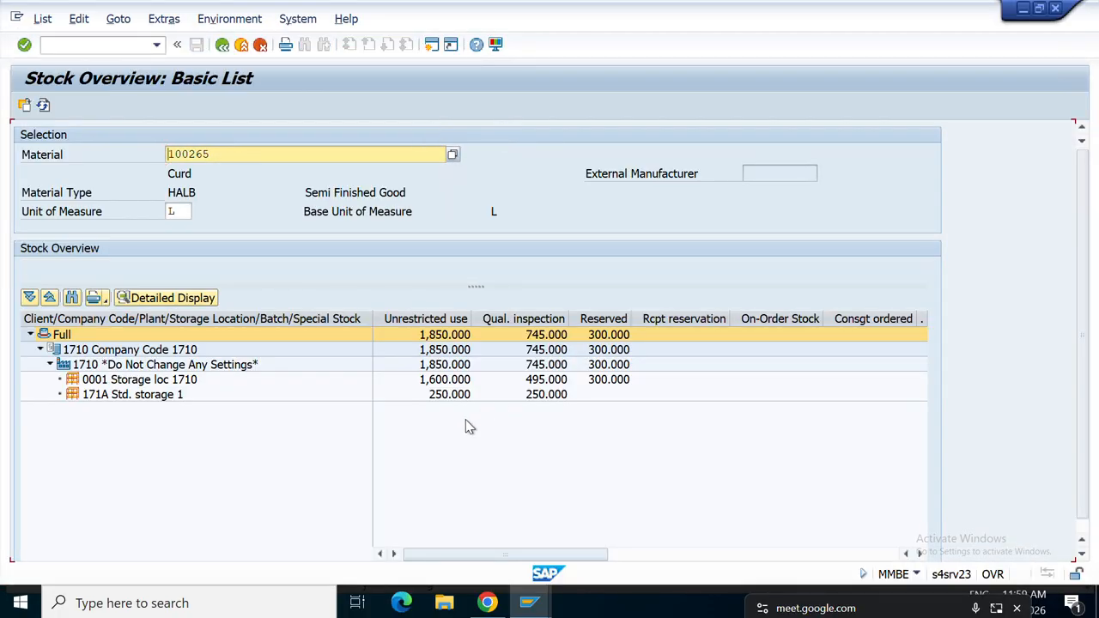
{"action": "left_click", "coordinate": [455, 395]}
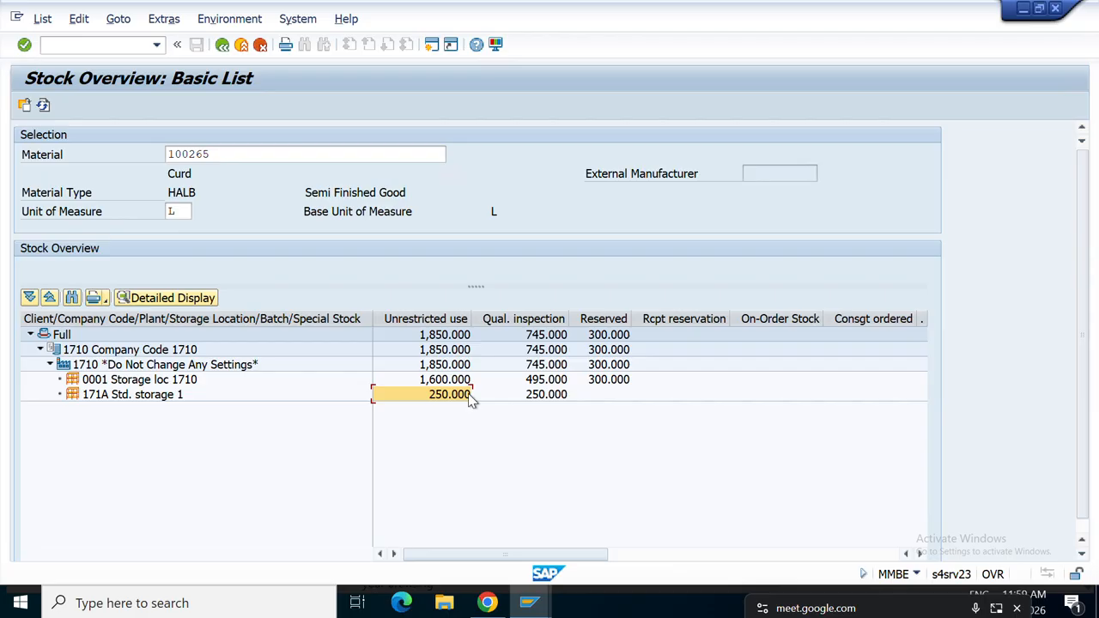
{"action": "left_click", "coordinate": [536, 400]}
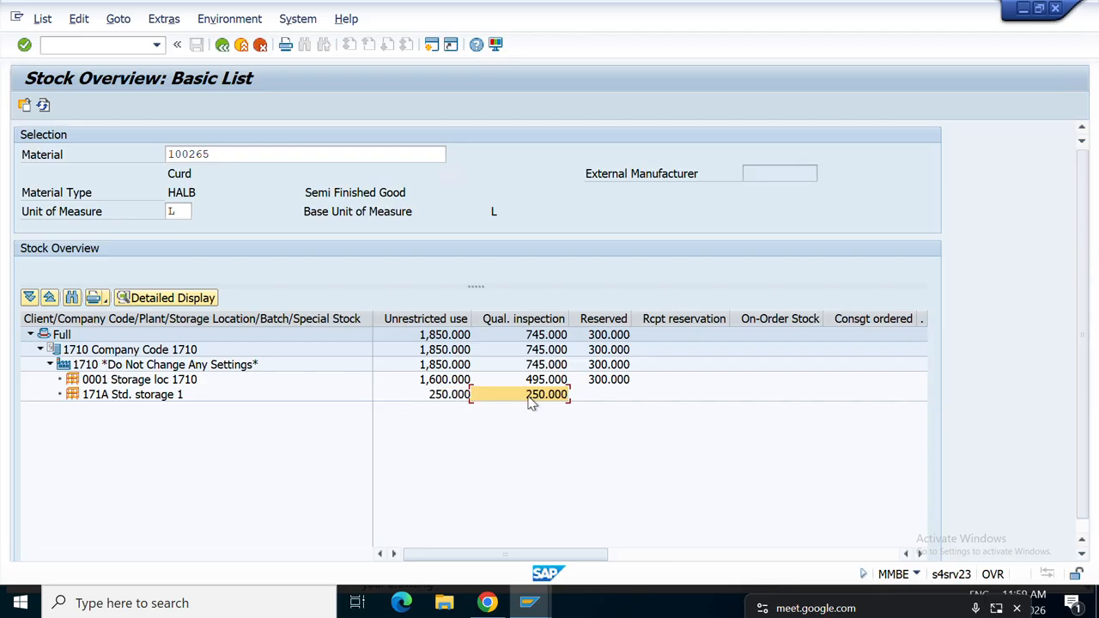
{"action": "left_click", "coordinate": [439, 396]}
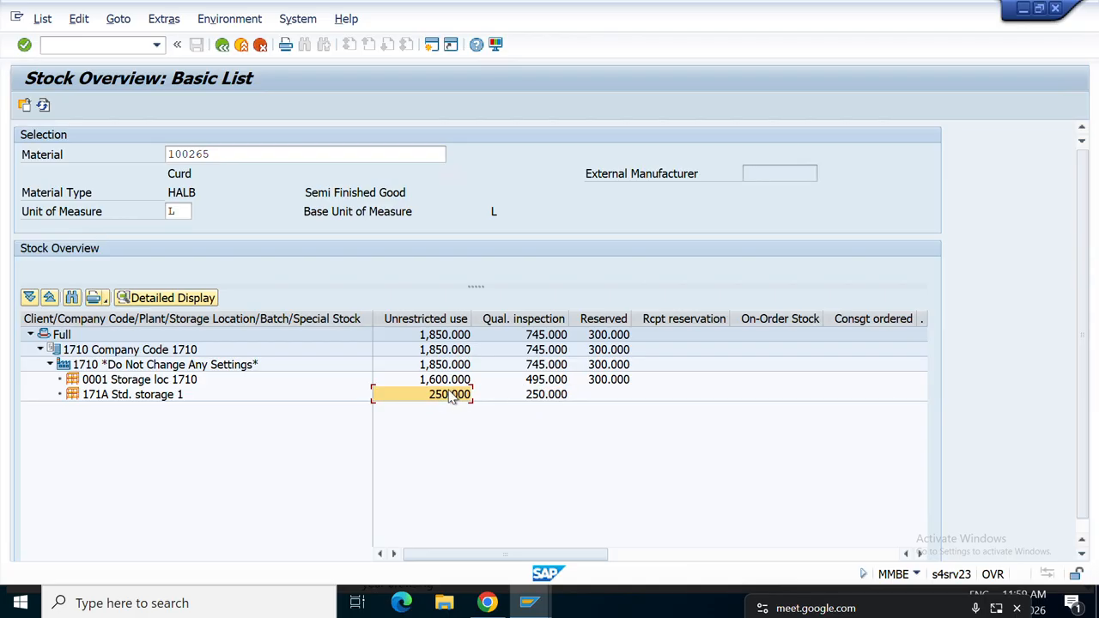
{"action": "left_click", "coordinate": [534, 397]}
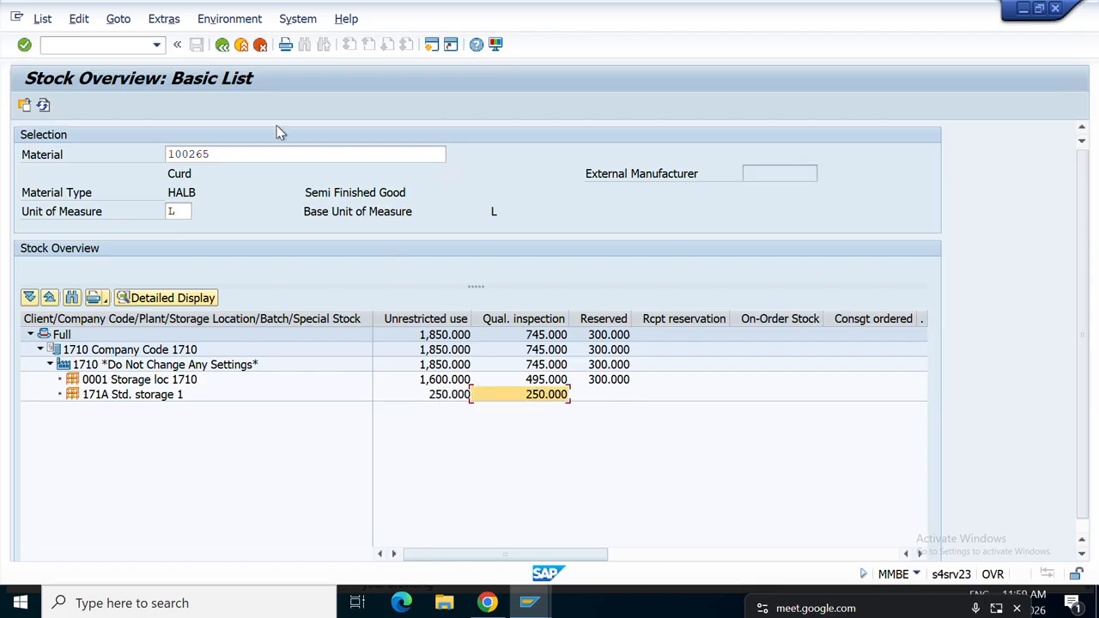
{"action": "left_click", "coordinate": [222, 45]}
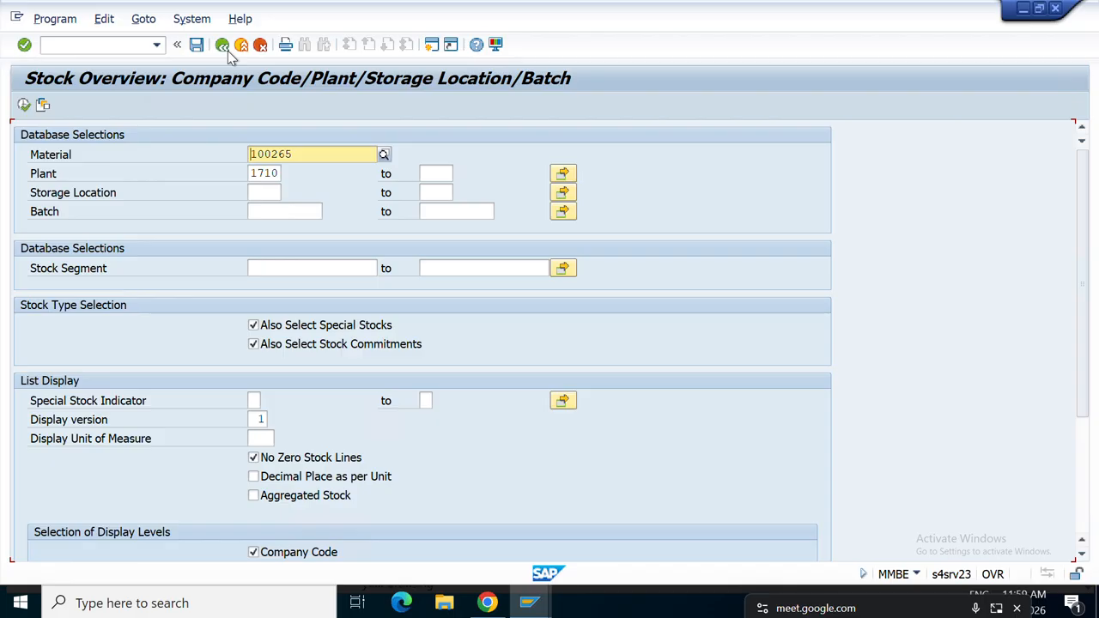
{"action": "left_click", "coordinate": [225, 48]}
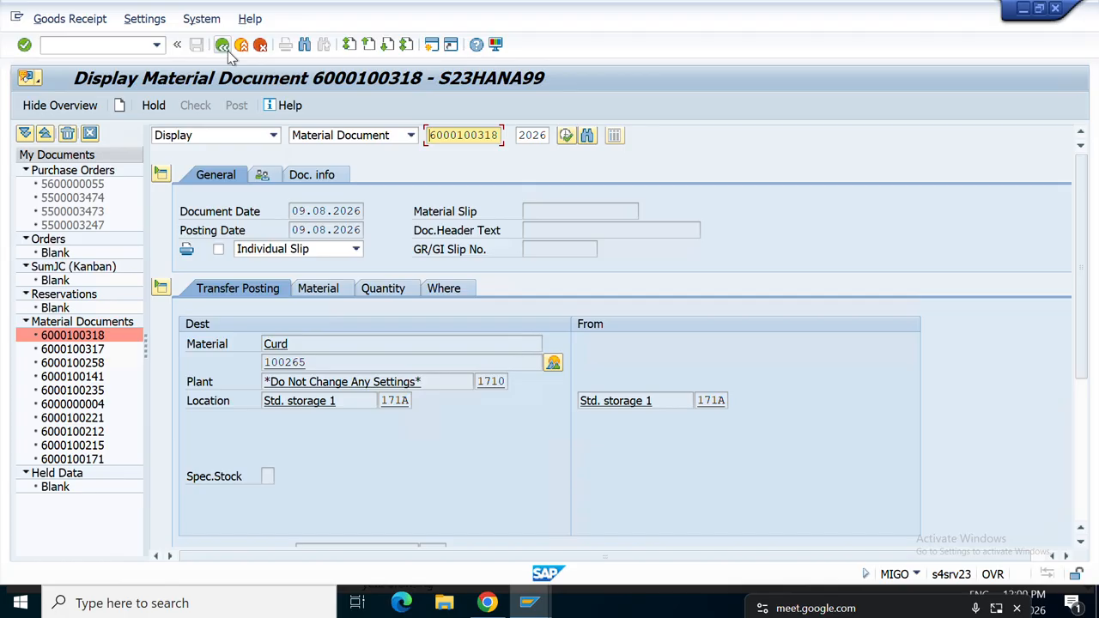
Open a new session, run SPRO and go to the SAP Reference IMG.
{"action": "left_click", "coordinate": [431, 44]}
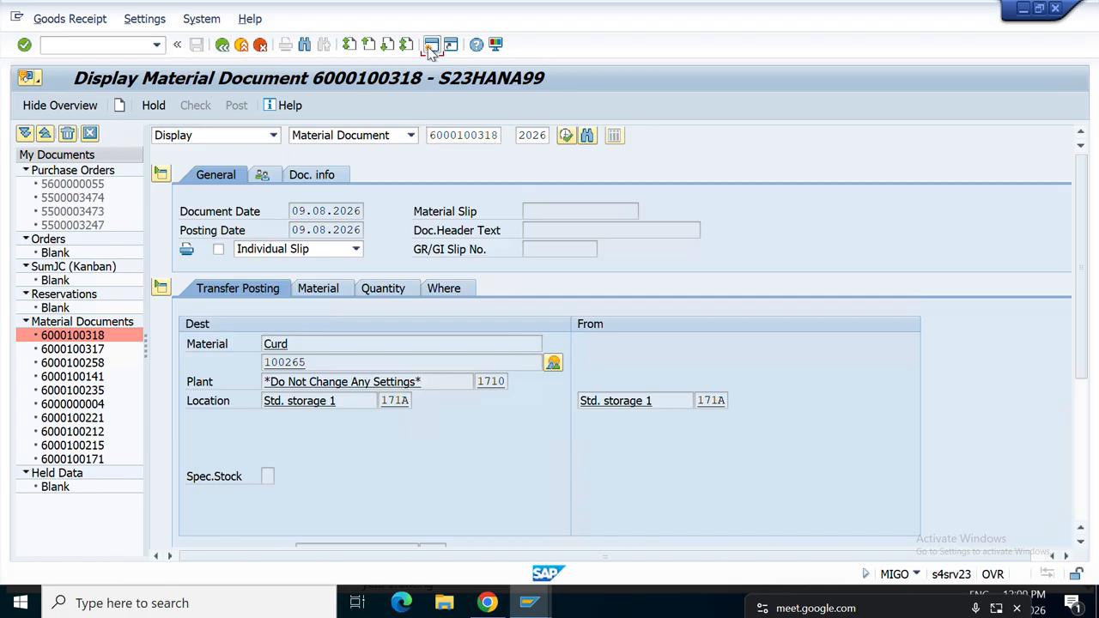
{"action": "left_click", "coordinate": [111, 43]}
{"action": "left_click", "coordinate": [431, 44]}
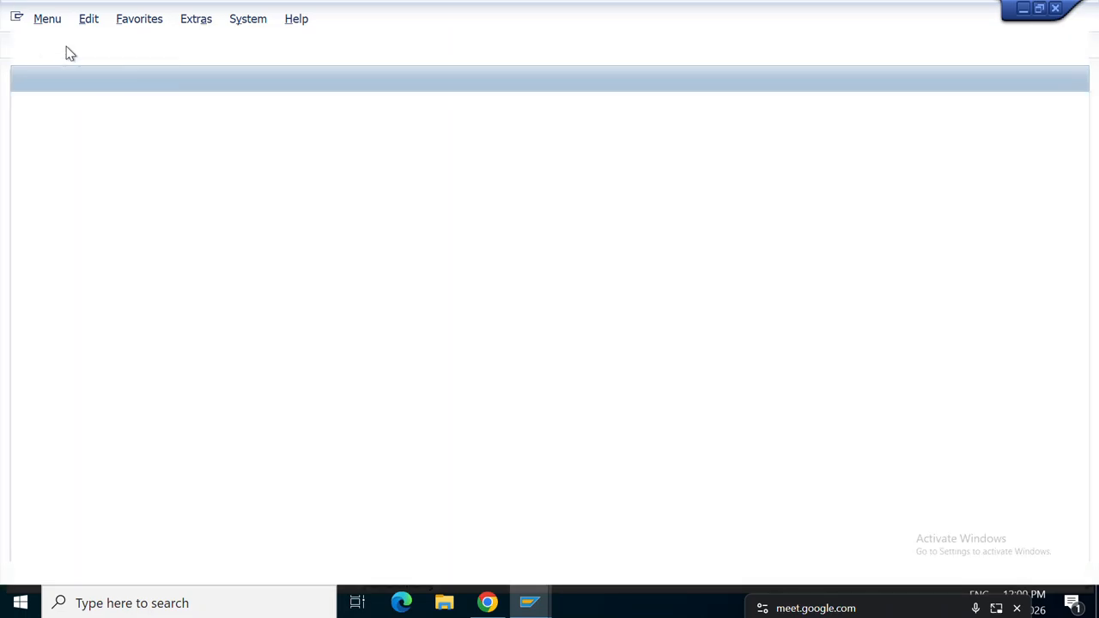
{"action": "type", "text": "SPRO"}
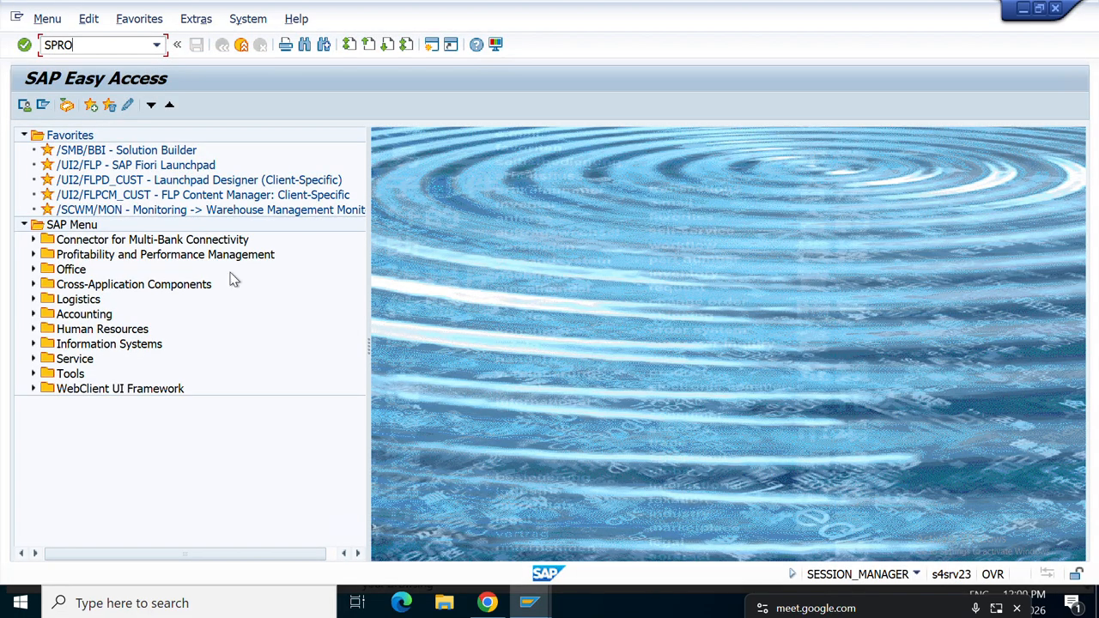
{"action": "key", "text": "Return"}
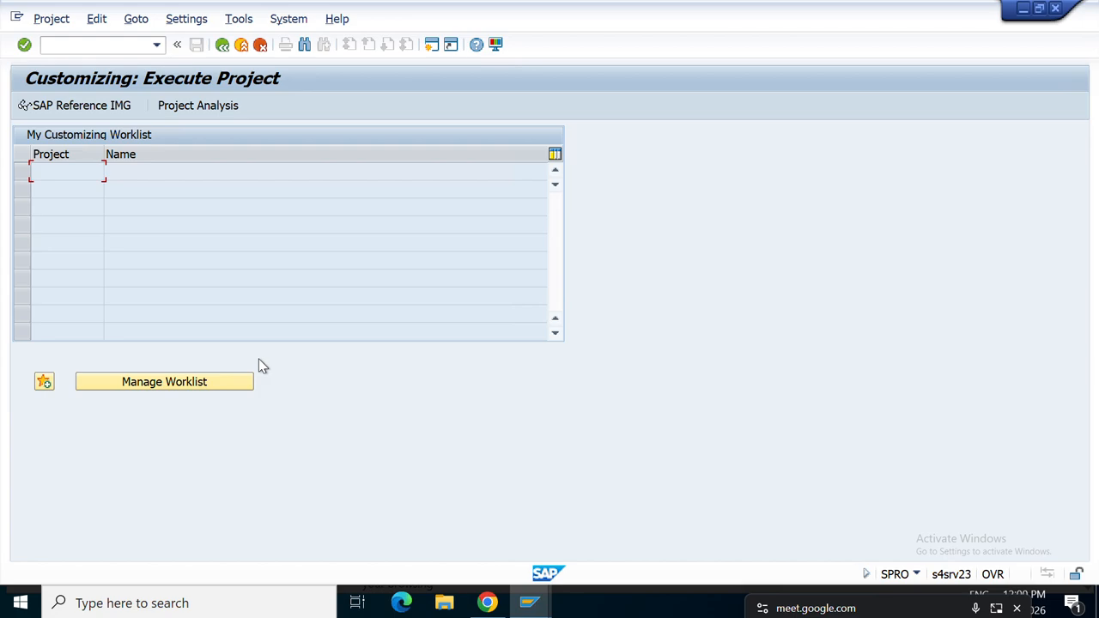
{"action": "left_click", "coordinate": [95, 113]}
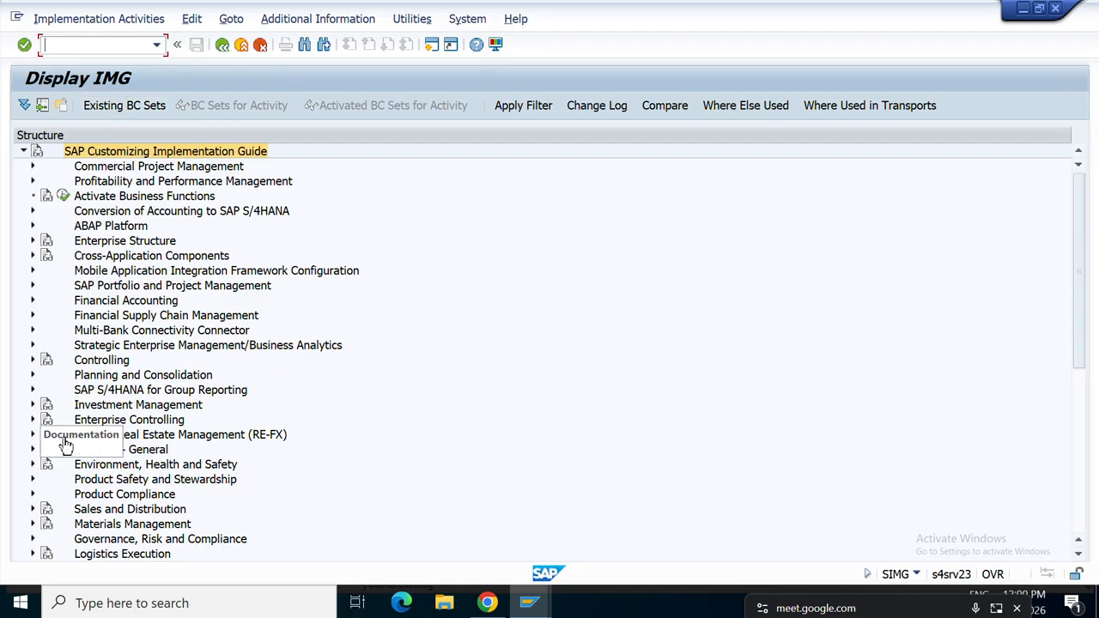
Expand Materials Management > Purchasing > Conditions in the IMG tree.
{"action": "left_click", "coordinate": [33, 524]}
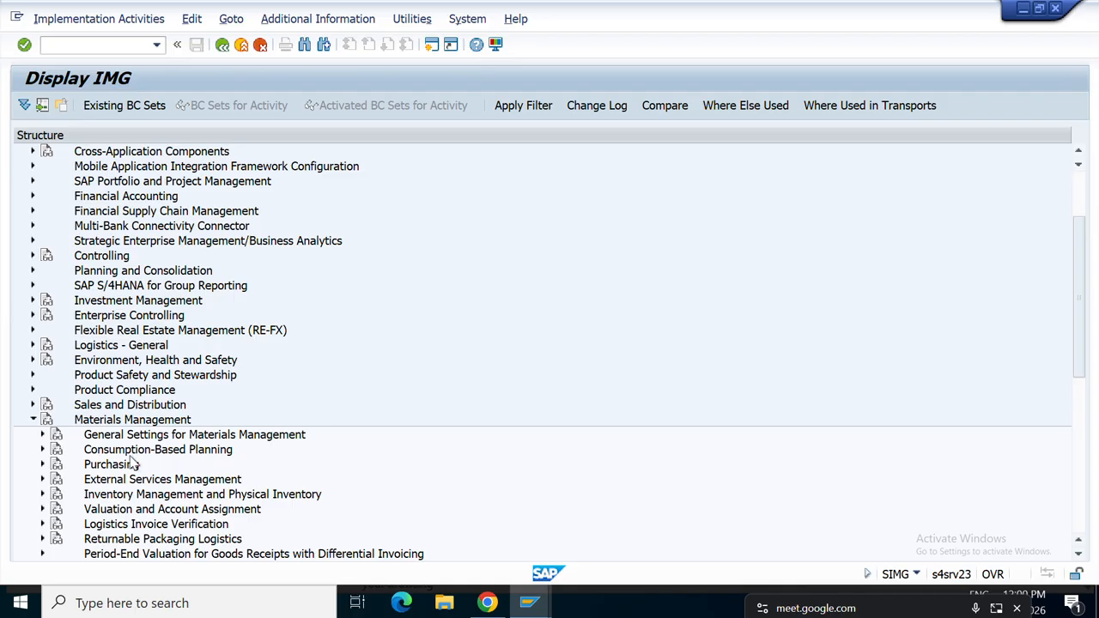
{"action": "left_click", "coordinate": [43, 465]}
{"action": "scroll", "coordinate": [167, 458], "scroll_direction": "down", "scroll_amount": 2}
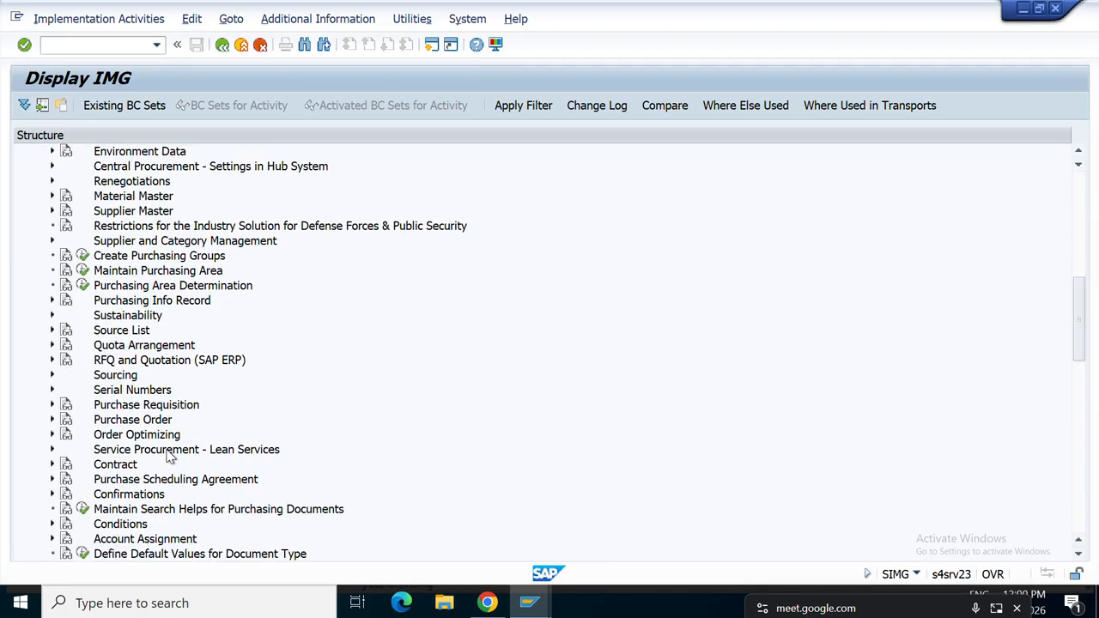
{"action": "scroll", "coordinate": [154, 449], "scroll_direction": "down", "scroll_amount": 2}
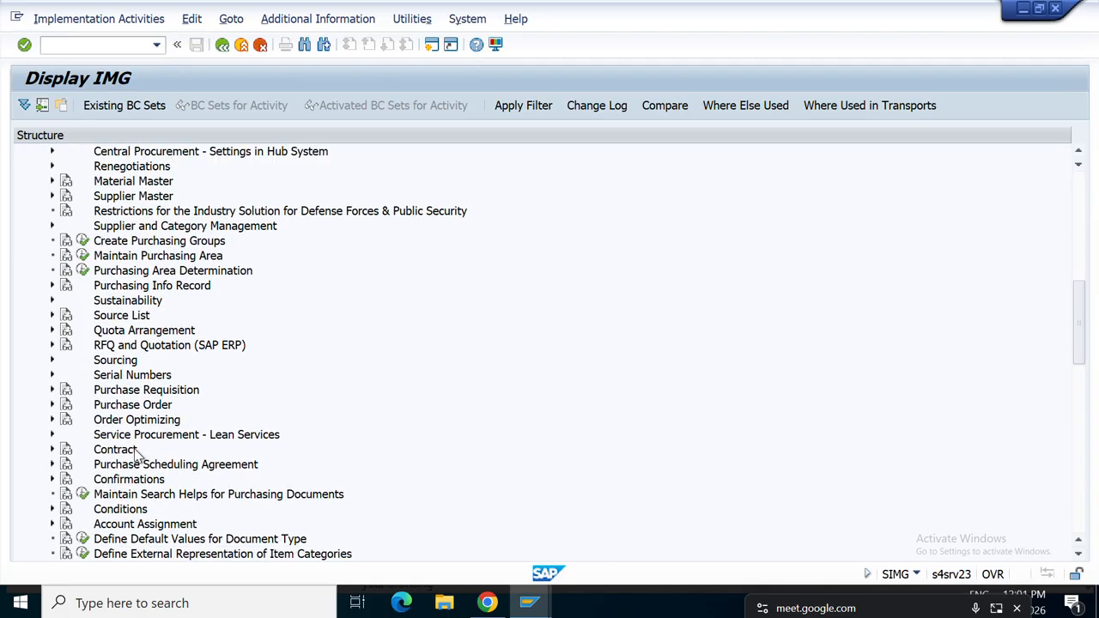
{"action": "left_click", "coordinate": [120, 496]}
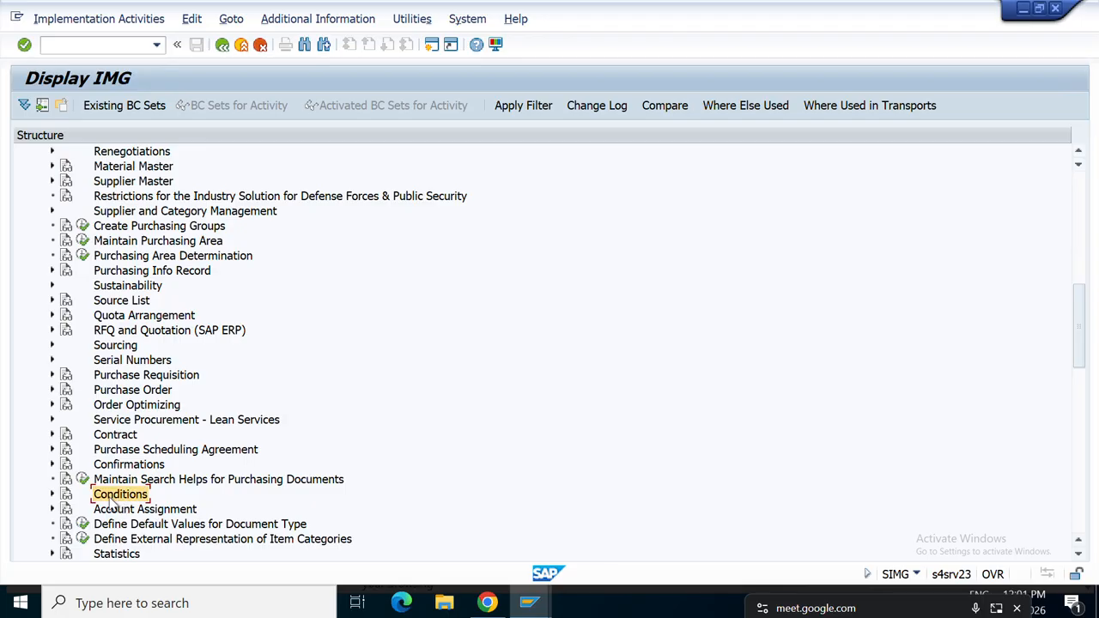
{"action": "left_click", "coordinate": [52, 495]}
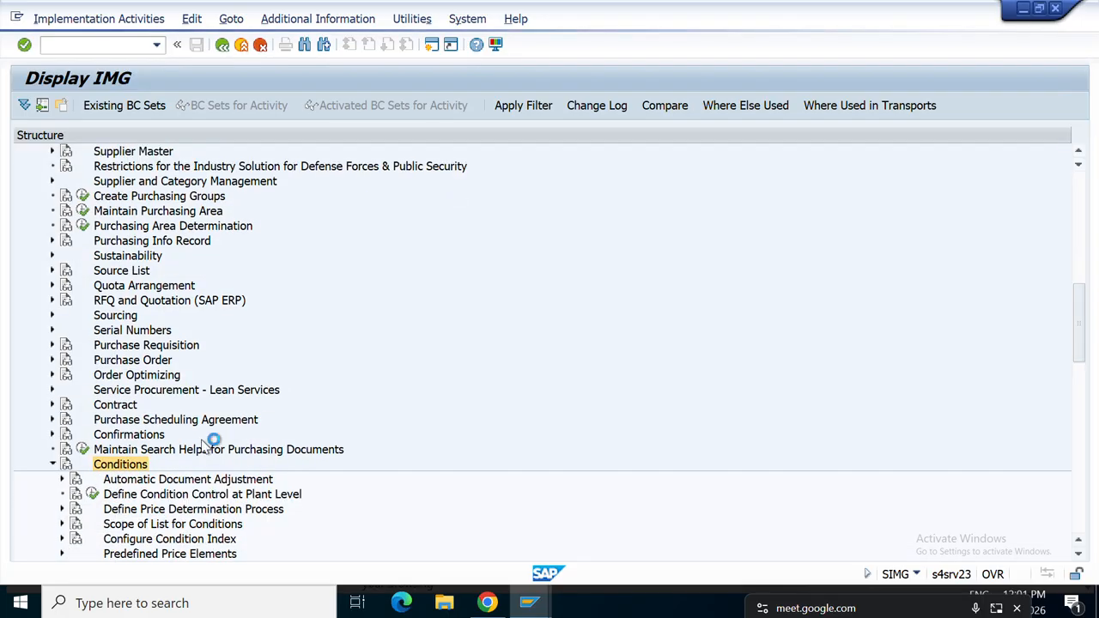
{"action": "scroll", "coordinate": [230, 440], "scroll_direction": "down", "scroll_amount": 5}
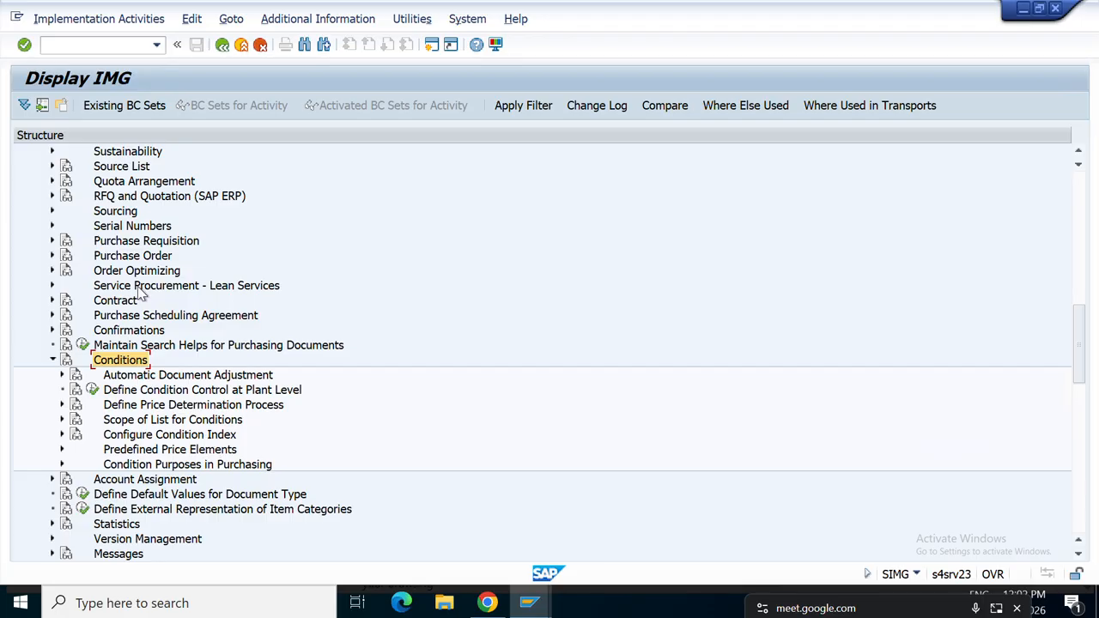
Leave the IMG with /n and open the SAP1 report selection menu.
{"action": "left_click", "coordinate": [100, 41]}
{"action": "type", "text": "/n"}
{"action": "key", "text": "Return"}
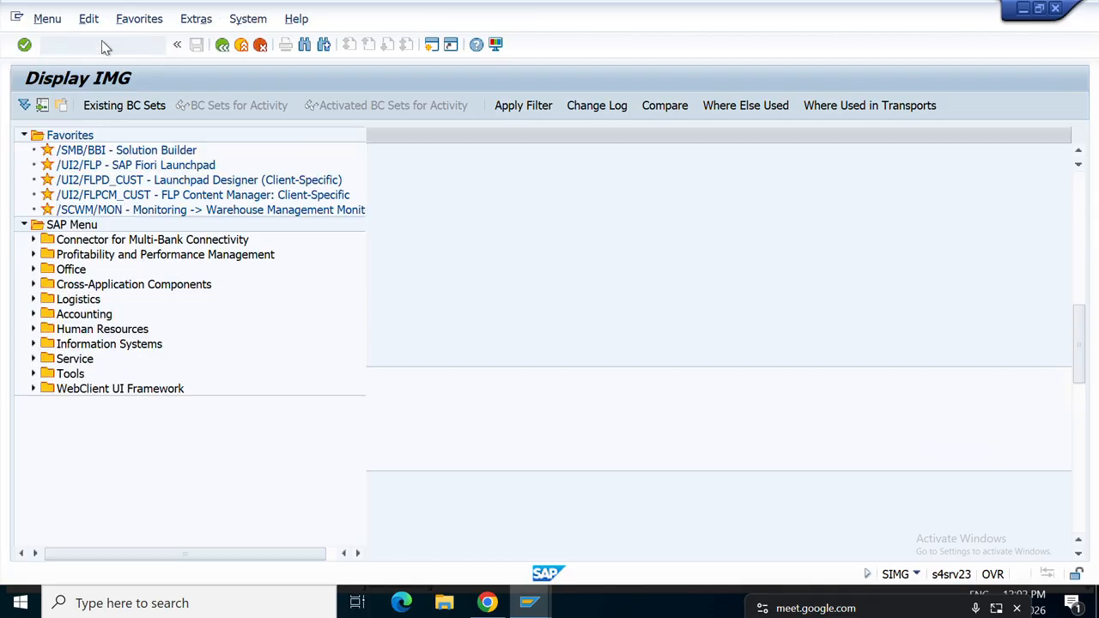
{"action": "type", "text": "SAP1"}
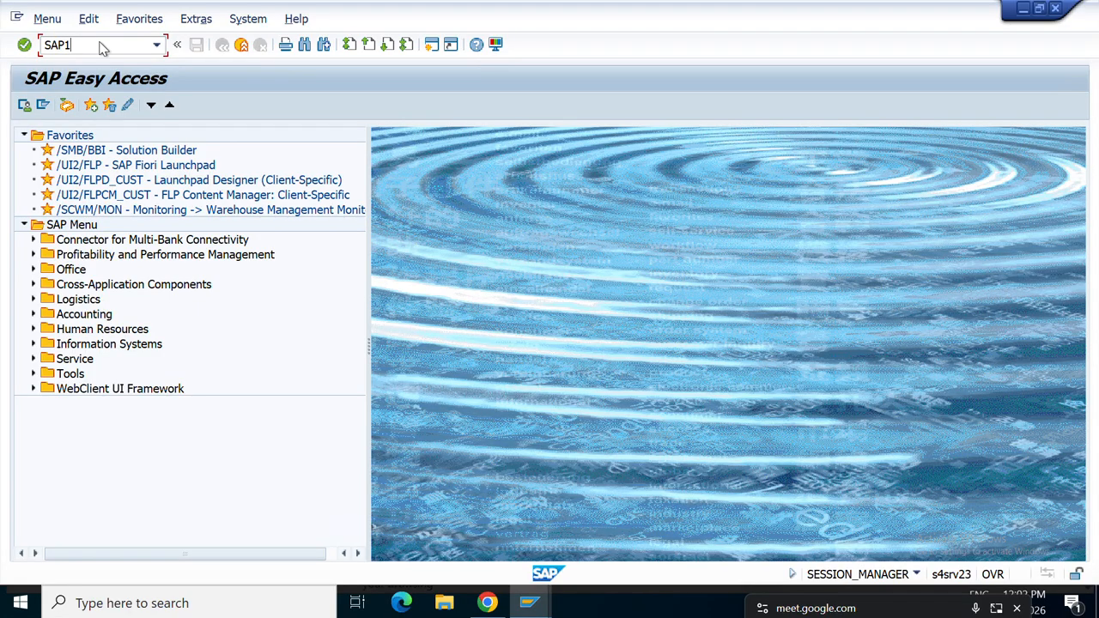
{"action": "key", "text": "Return"}
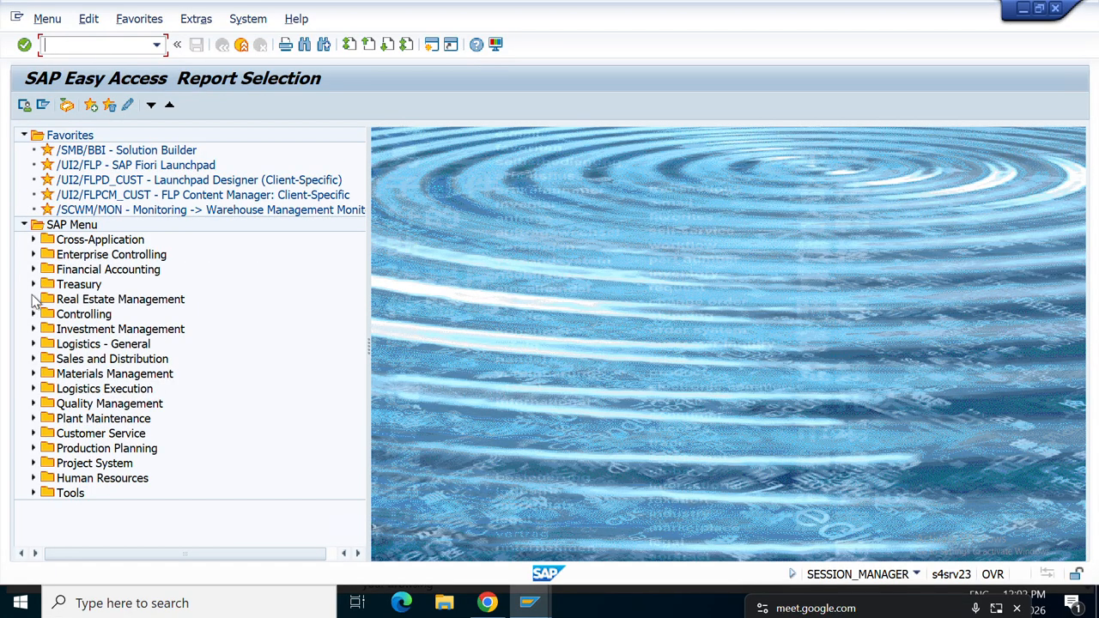
Navigate Materials Management > Purchasing > Purchase Requisition and launch ME5A.
{"action": "left_click", "coordinate": [33, 374]}
{"action": "scroll", "coordinate": [36, 383], "scroll_direction": "down", "scroll_amount": 1}
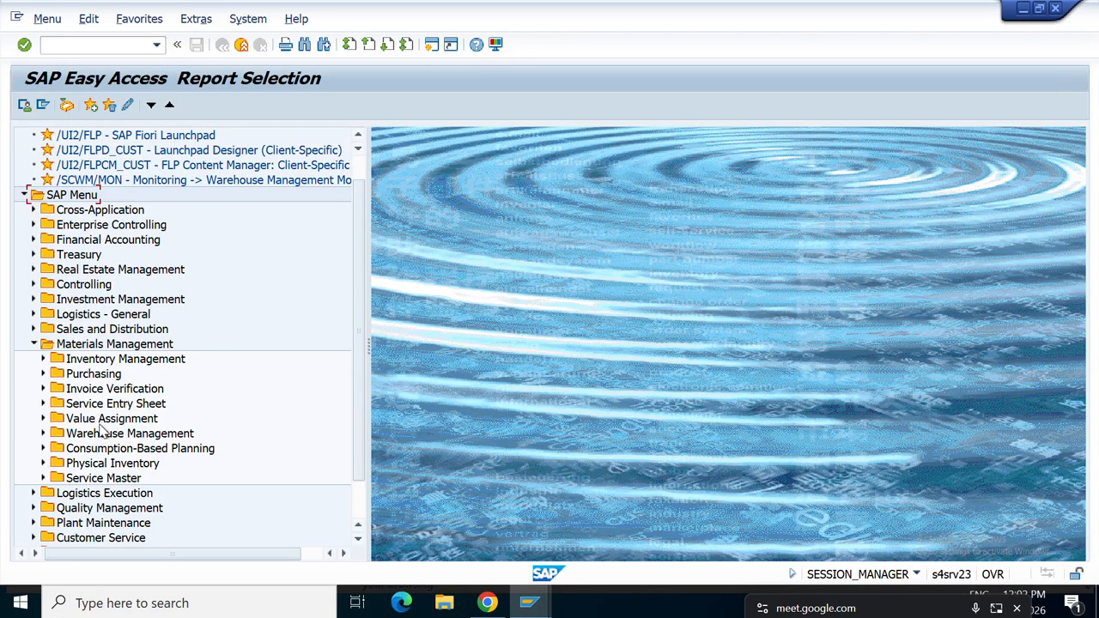
{"action": "left_click", "coordinate": [44, 373]}
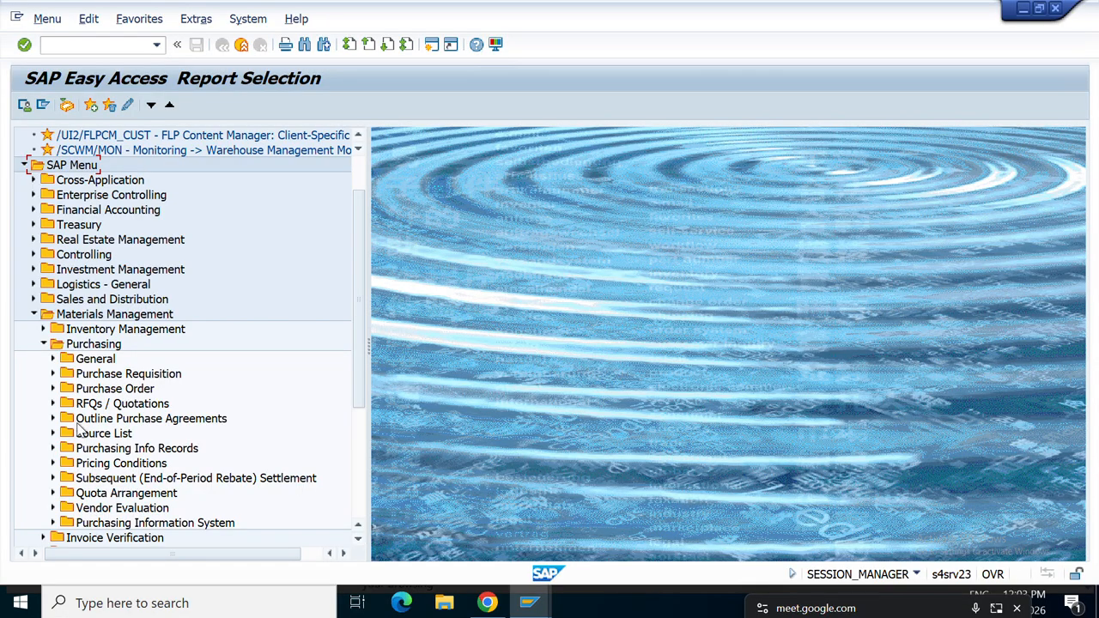
{"action": "left_click", "coordinate": [53, 374]}
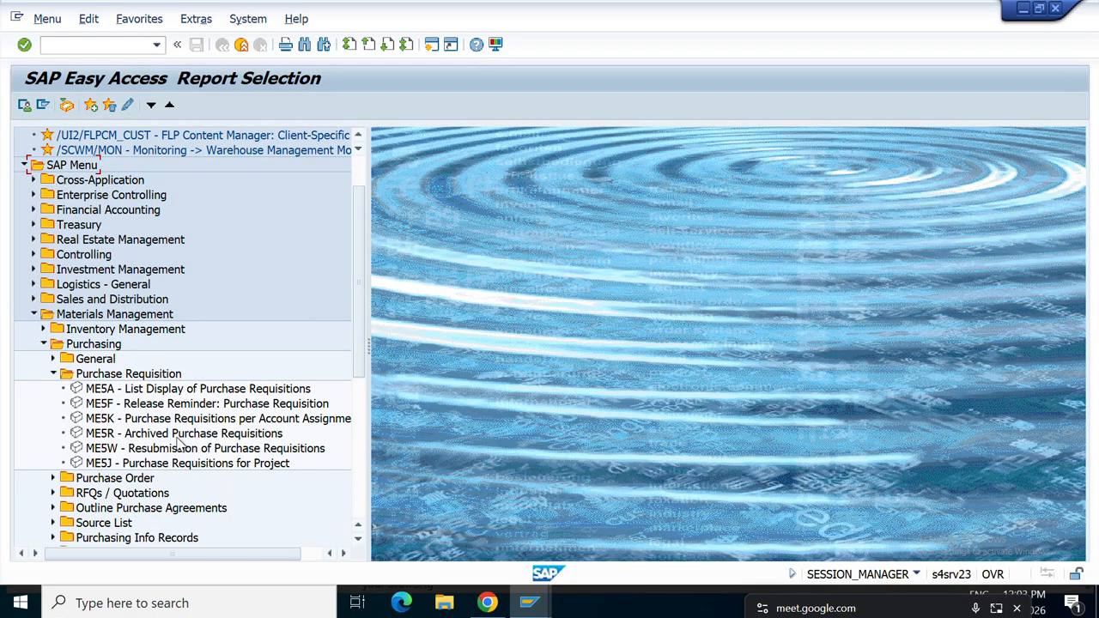
{"action": "double_click", "coordinate": [202, 391]}
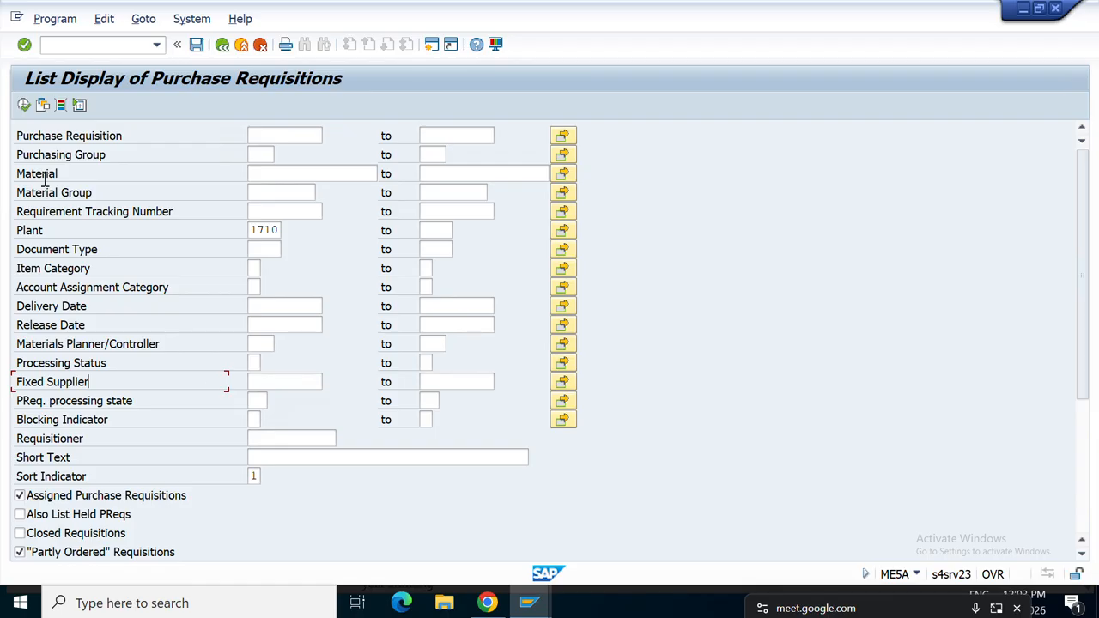
Execute the ME5A report for plant 1710.
{"action": "left_click", "coordinate": [24, 105]}
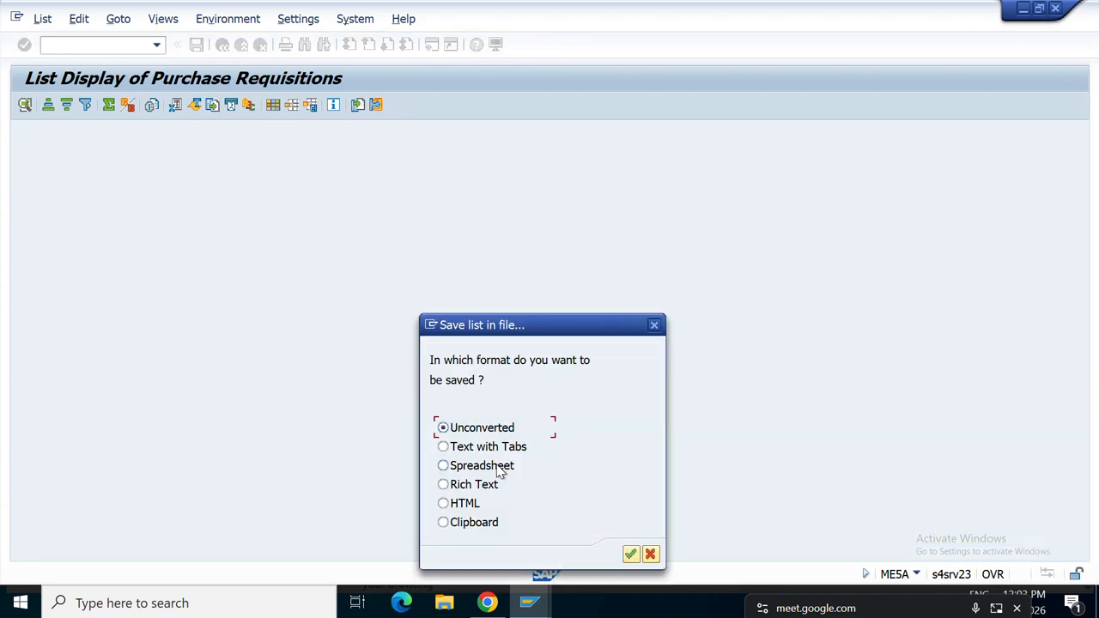
Choose Spreadsheet format and name the export file 'PR lIST'.
{"action": "left_click", "coordinate": [499, 469]}
{"action": "left_click", "coordinate": [631, 556]}
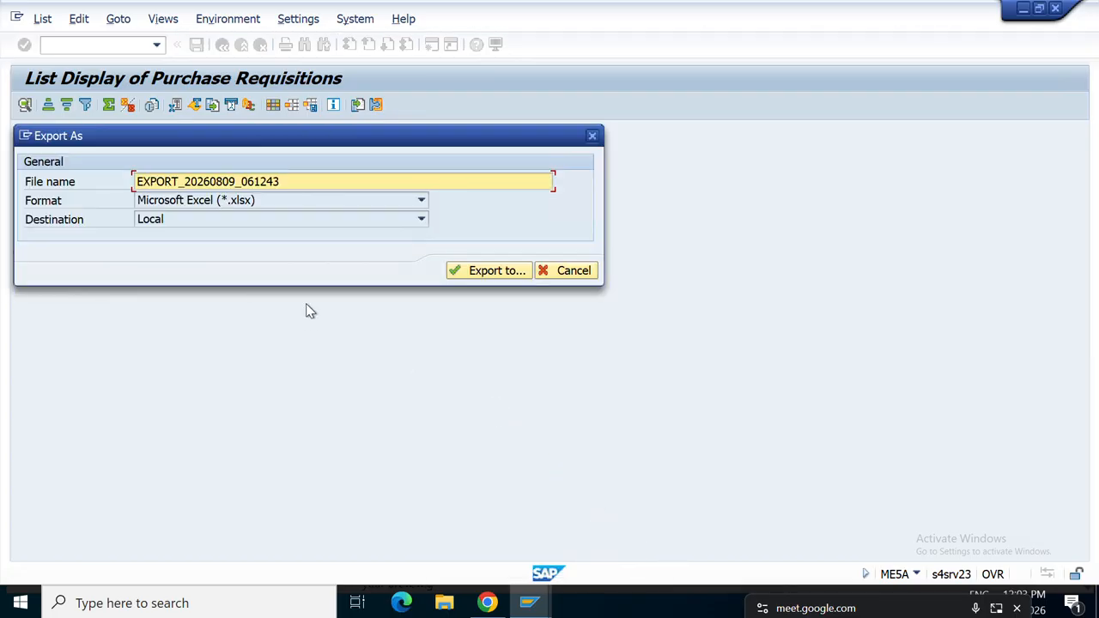
{"action": "left_click_drag", "start_coordinate": [280, 181], "coordinate": [108, 159]}
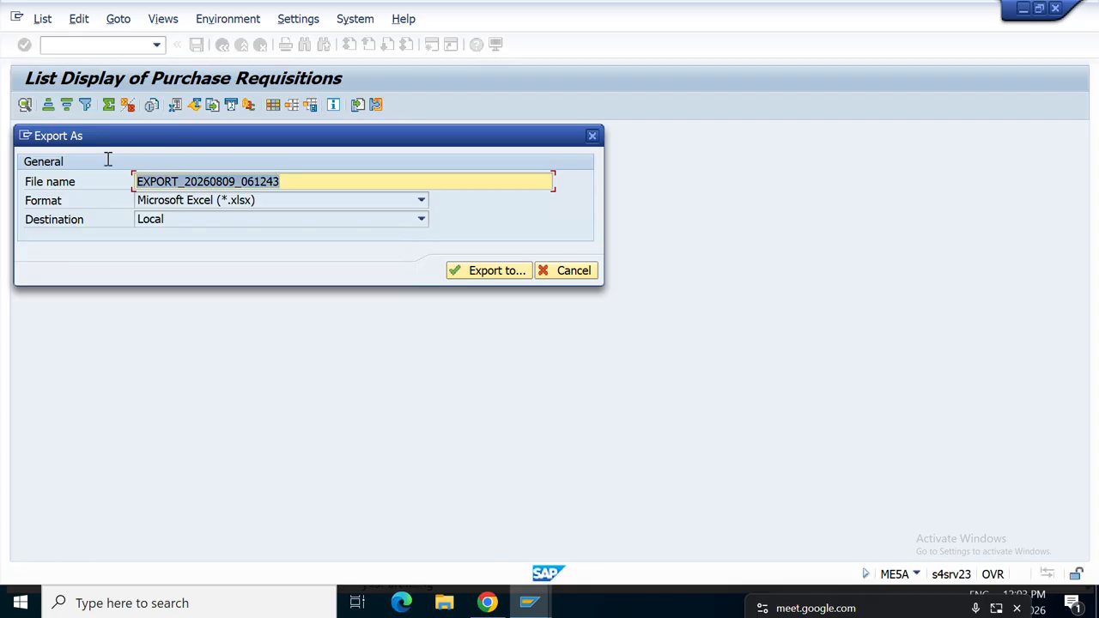
{"action": "key", "text": "BackSpace"}
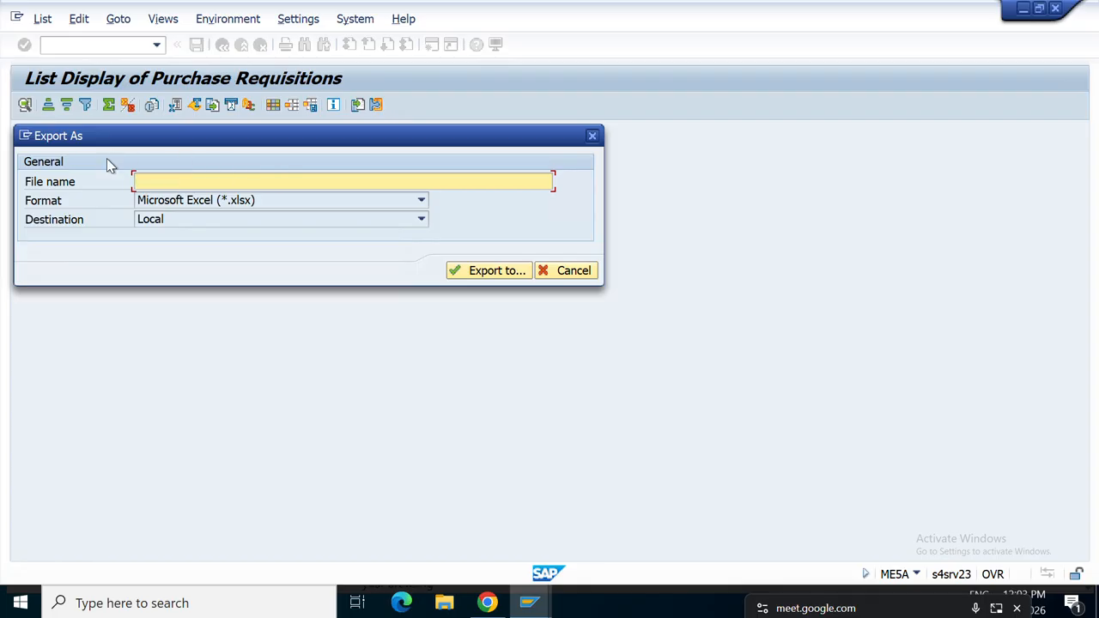
{"action": "type", "text": "lIST"}
{"action": "key", "text": "BackSpace"}
{"action": "key", "text": "BackSpace"}
{"action": "type", "text": "p"}
{"action": "key", "text": "BackSpace"}
{"action": "key", "text": "BackSpace"}
{"action": "type", "text": "PR lIST"}
Save the spreadsheet to the Desktop and allow SAP to create and open it.
{"action": "left_click", "coordinate": [477, 270]}
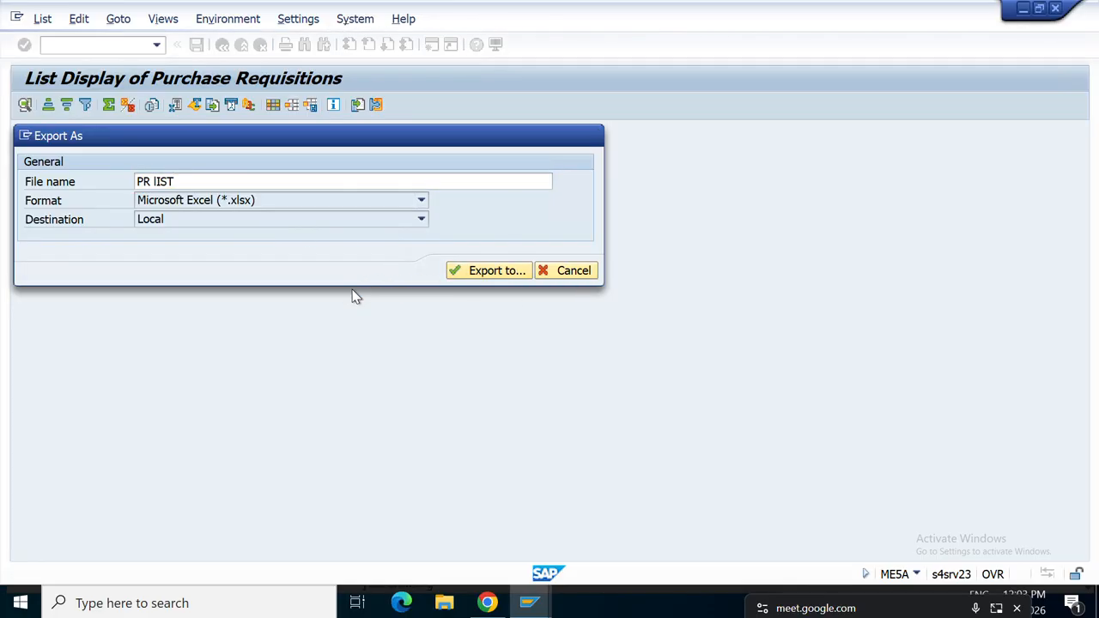
{"action": "left_click", "coordinate": [476, 277]}
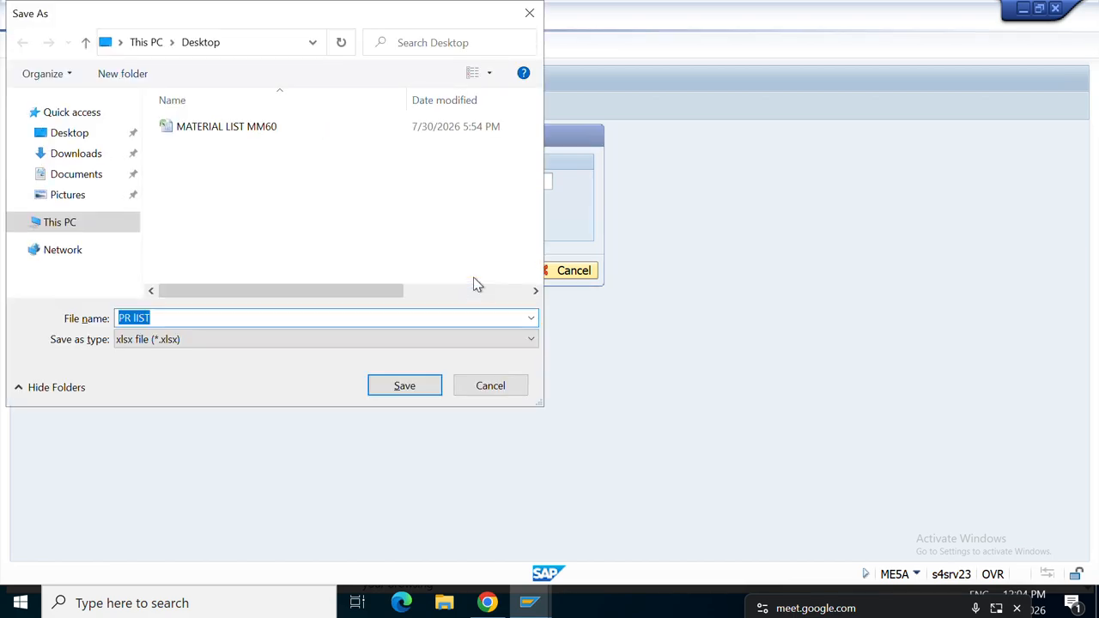
{"action": "left_click", "coordinate": [387, 390]}
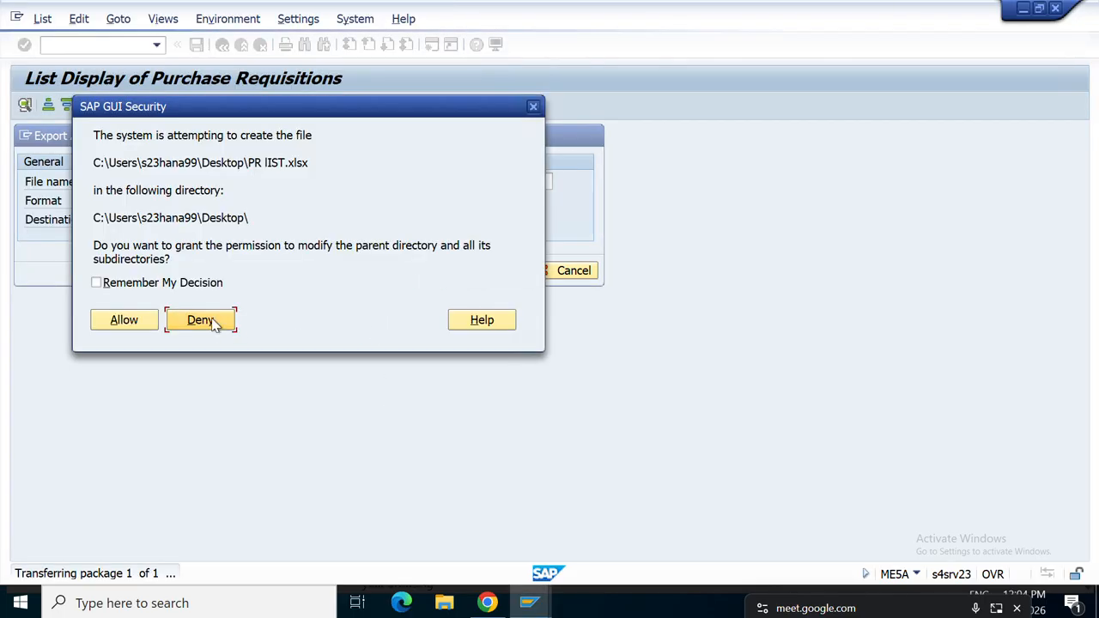
{"action": "left_click", "coordinate": [126, 322]}
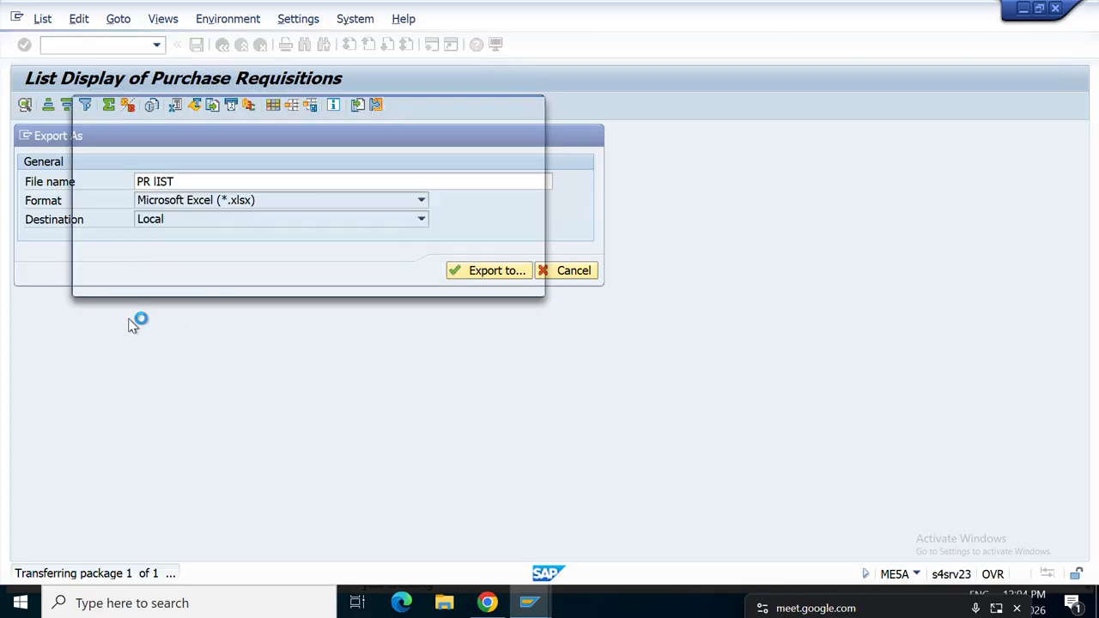
{"action": "left_click", "coordinate": [125, 266]}
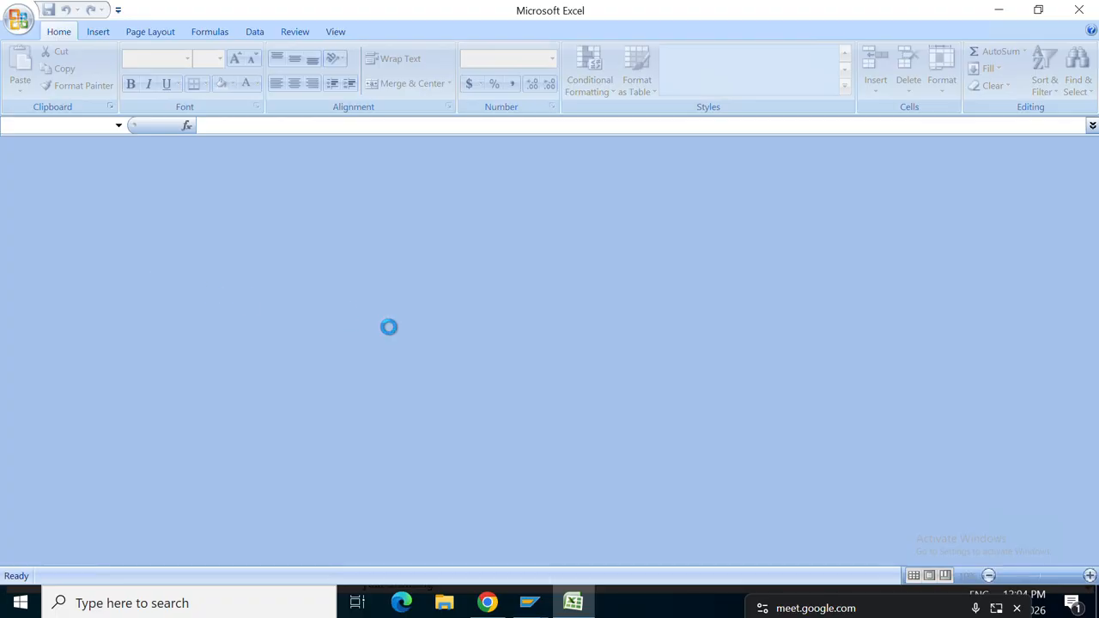
Delete the empty rows 3 and 4 beneath the column headings.
{"action": "scroll", "coordinate": [457, 339], "scroll_direction": "down", "scroll_amount": 3}
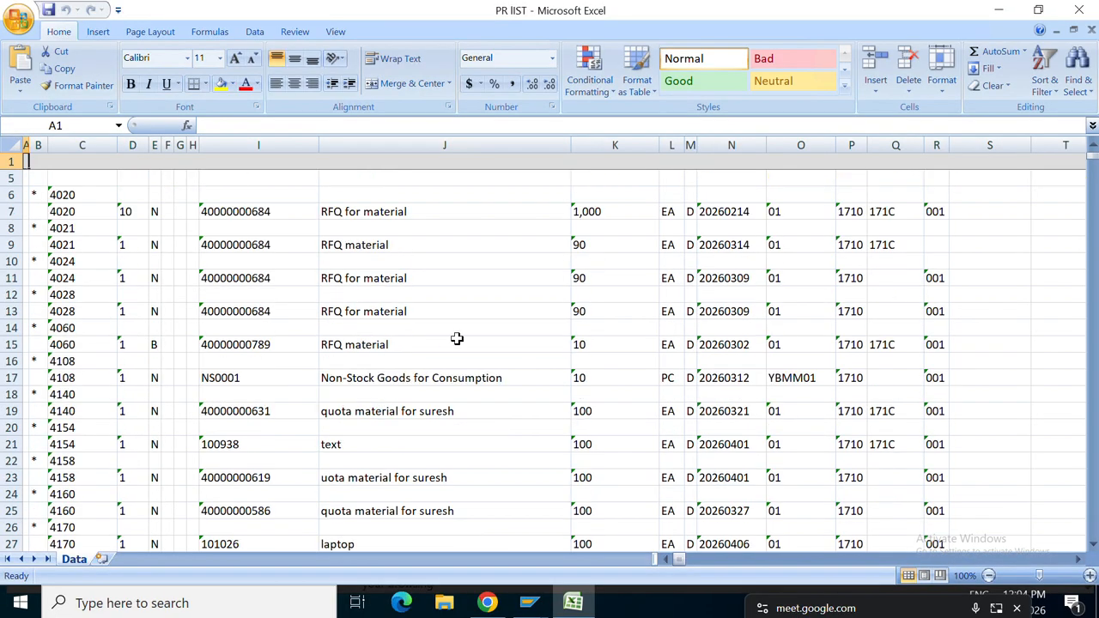
{"action": "scroll", "coordinate": [456, 339], "scroll_direction": "up", "scroll_amount": 3}
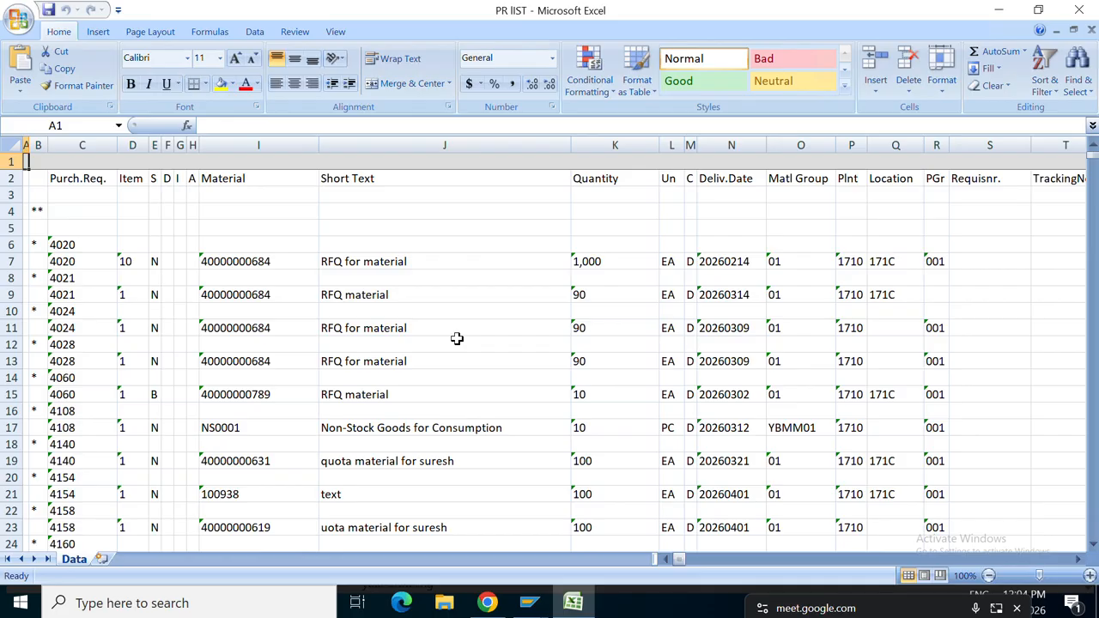
{"action": "left_click", "coordinate": [418, 207]}
{"action": "key", "text": "shift+space"}
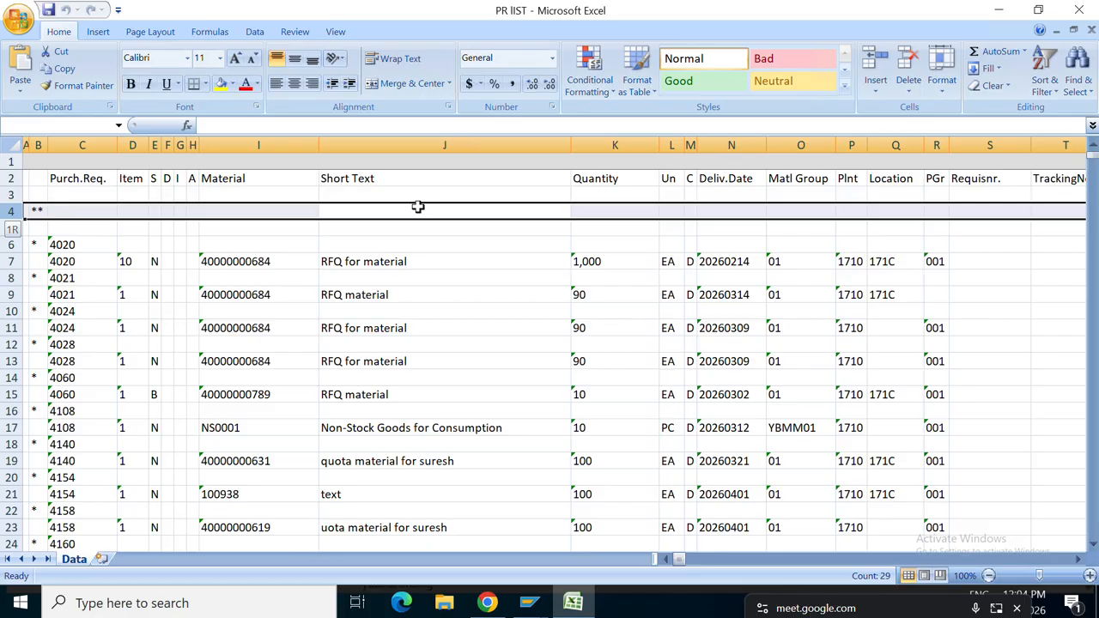
{"action": "key", "text": "shift+Up"}
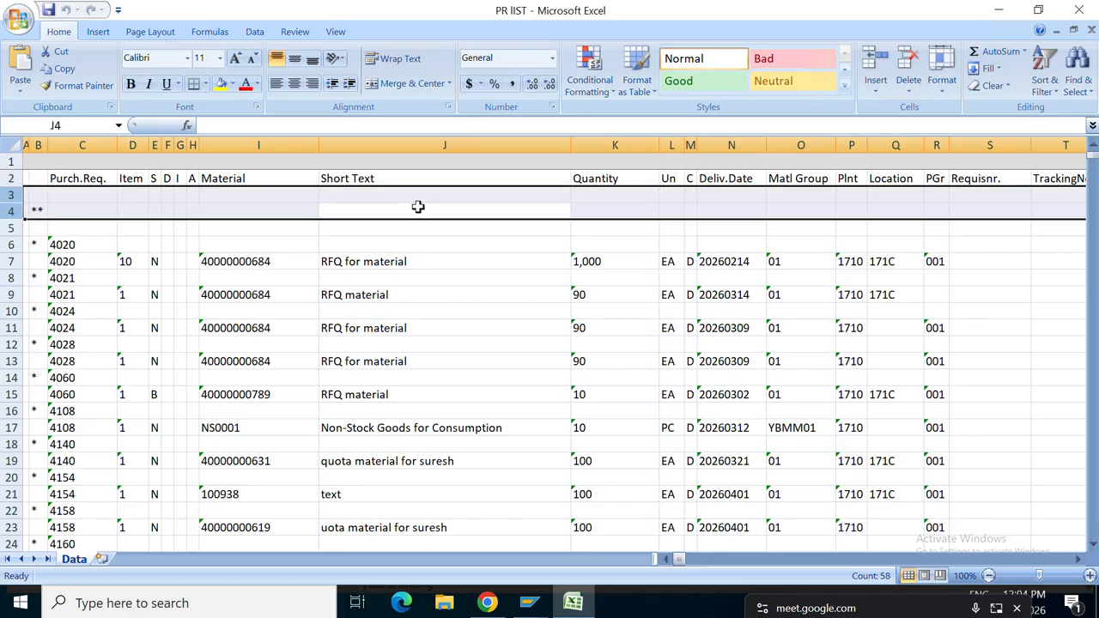
{"action": "key", "text": "ctrl+minus"}
{"action": "key", "text": "ctrl+minus"}
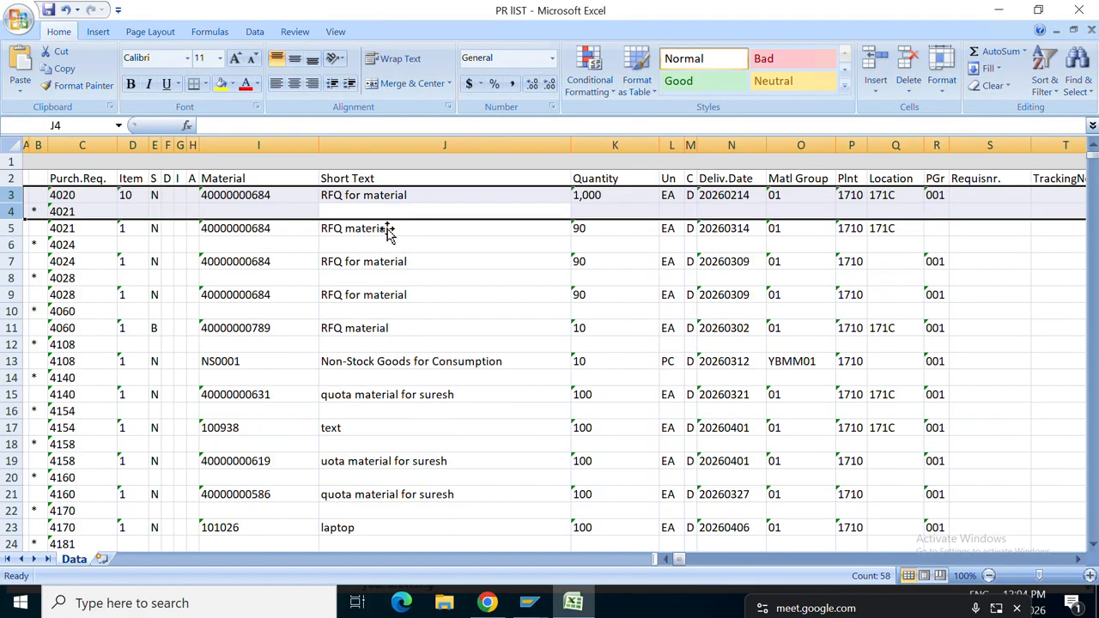
{"action": "left_click", "coordinate": [326, 273]}
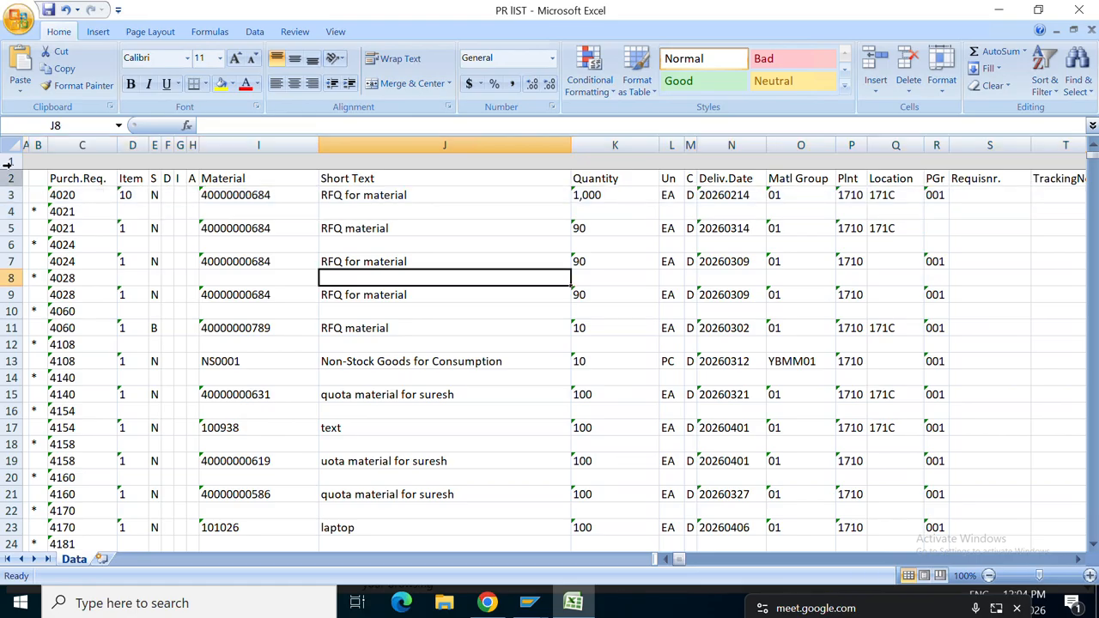
{"action": "left_click", "coordinate": [130, 163]}
{"action": "key", "text": "shift+space"}
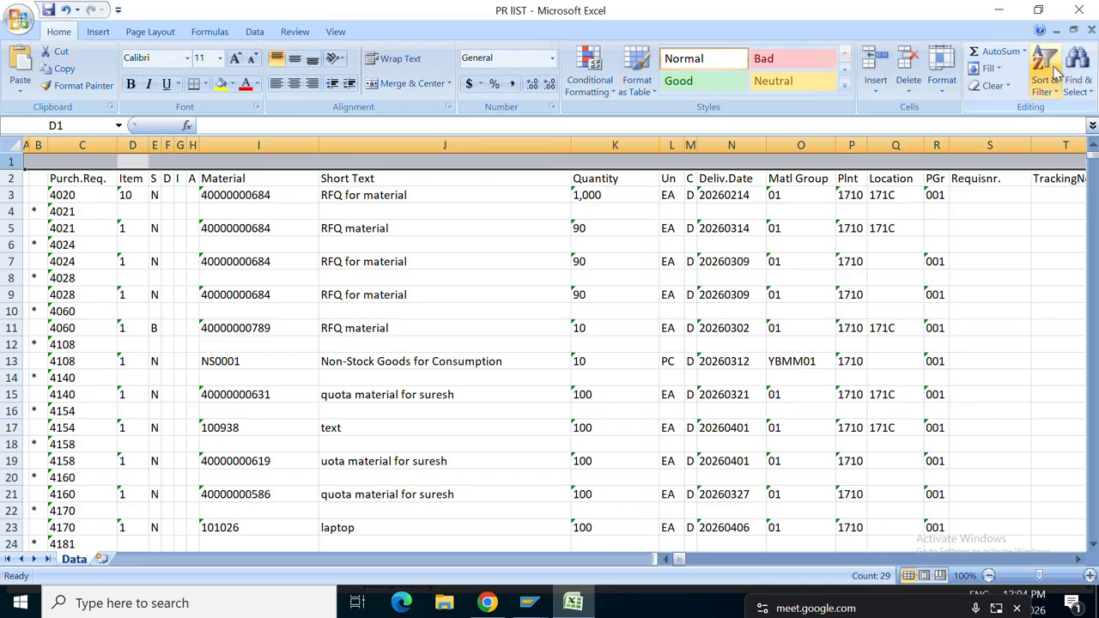
Save PR lIST, close Excel and return to the SAP requisition list.
{"action": "left_click", "coordinate": [1091, 30]}
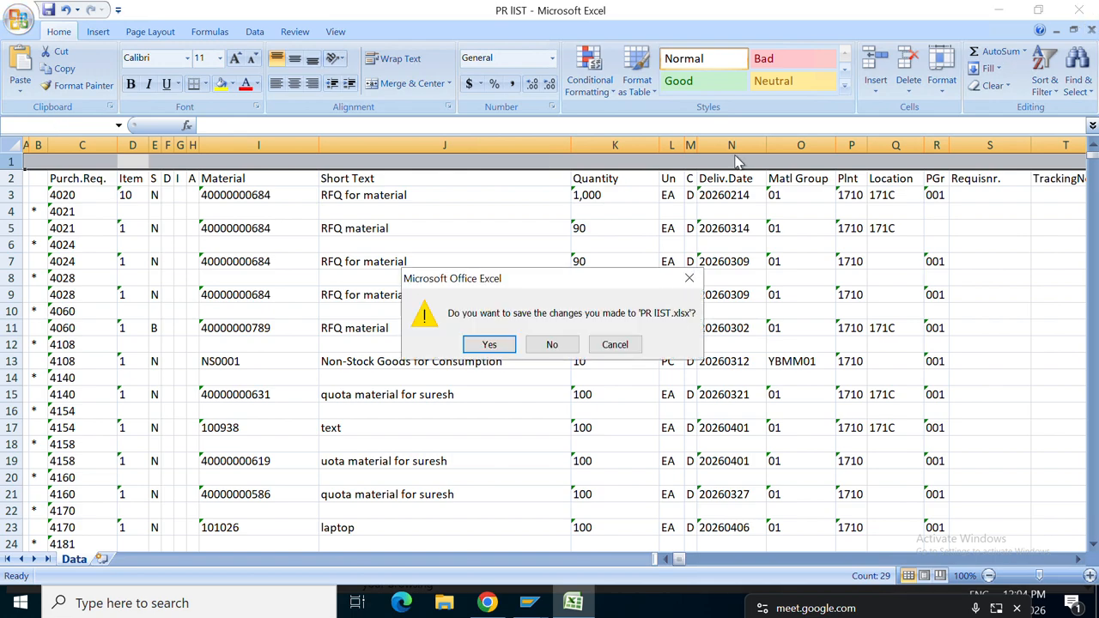
{"action": "left_click", "coordinate": [489, 344]}
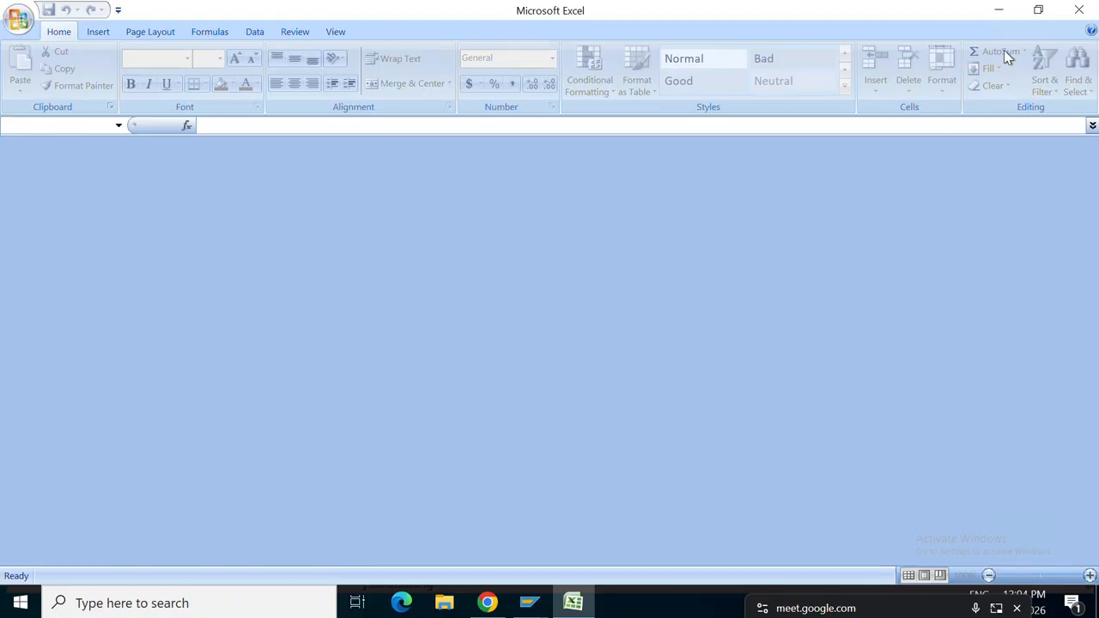
{"action": "left_click", "coordinate": [1079, 9]}
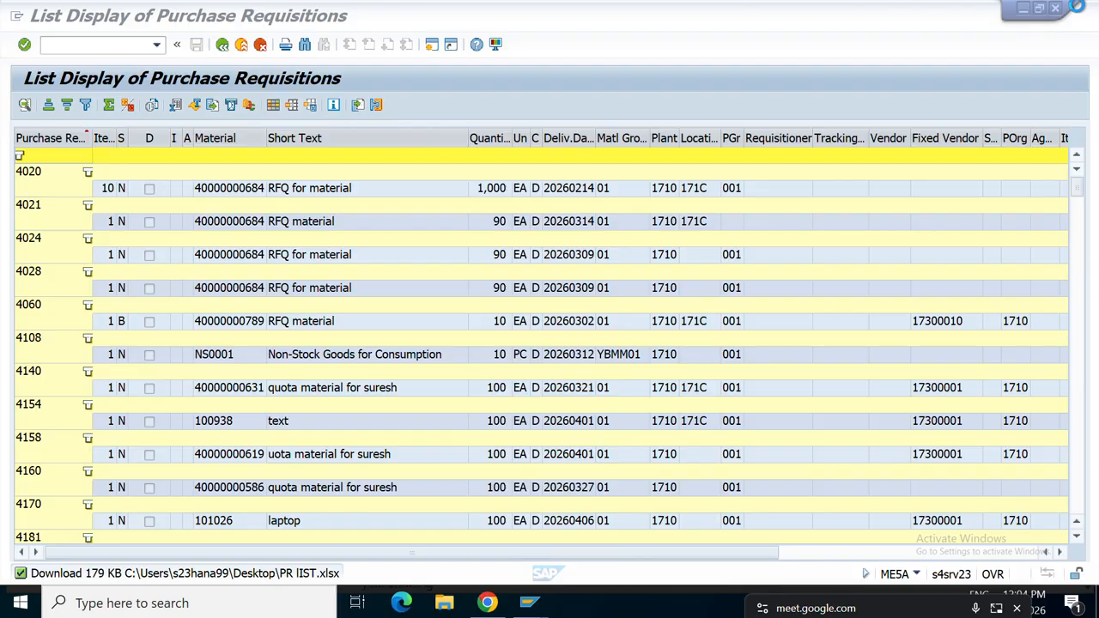
{"action": "left_click", "coordinate": [385, 304]}
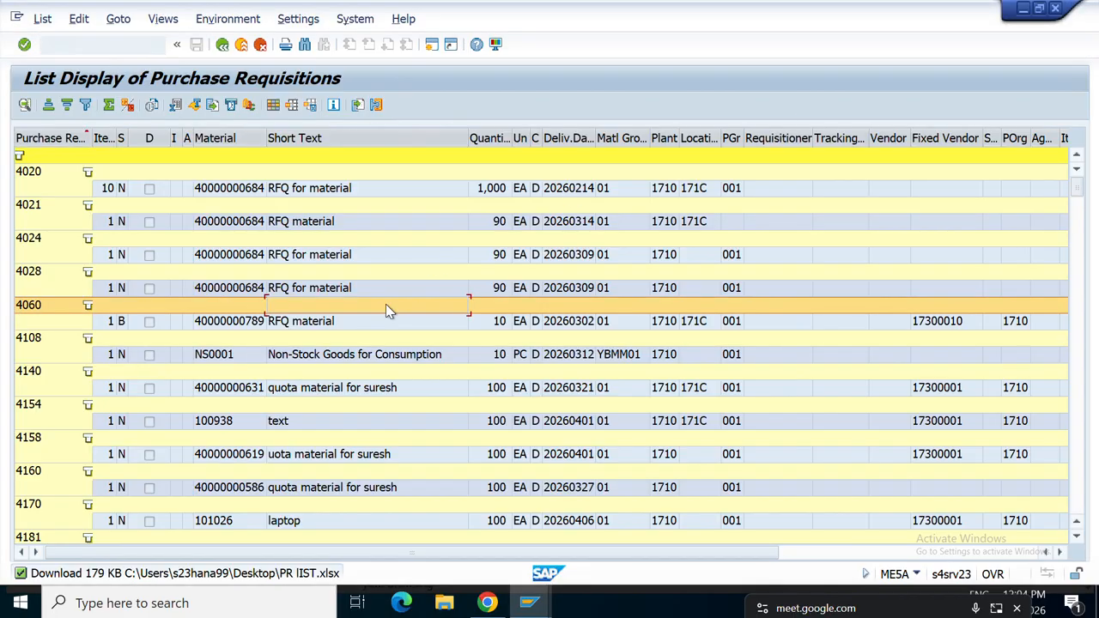
Go back from the requisition results to the ME5A selection screen for plant 1710.
{"action": "left_click", "coordinate": [222, 45]}
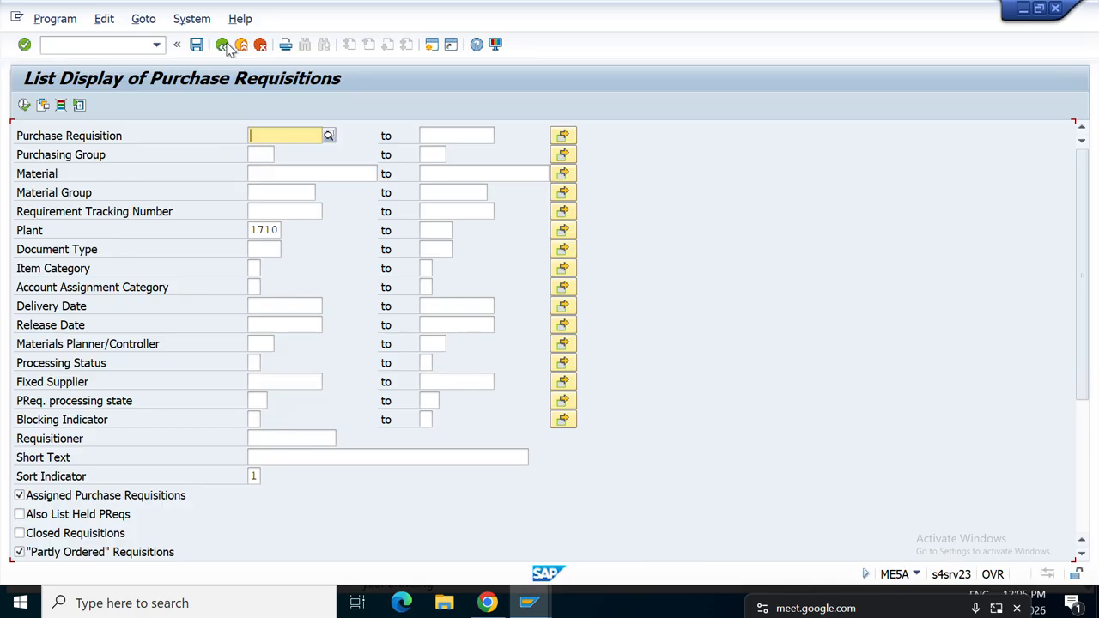
{"action": "left_click", "coordinate": [222, 44]}
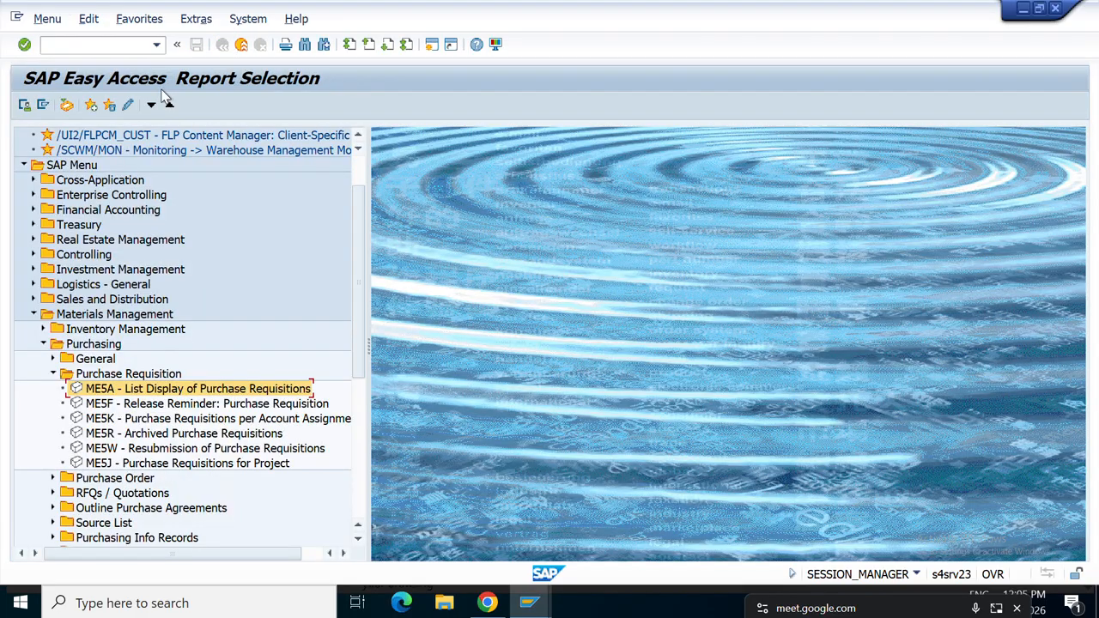
{"action": "left_click", "coordinate": [35, 314]}
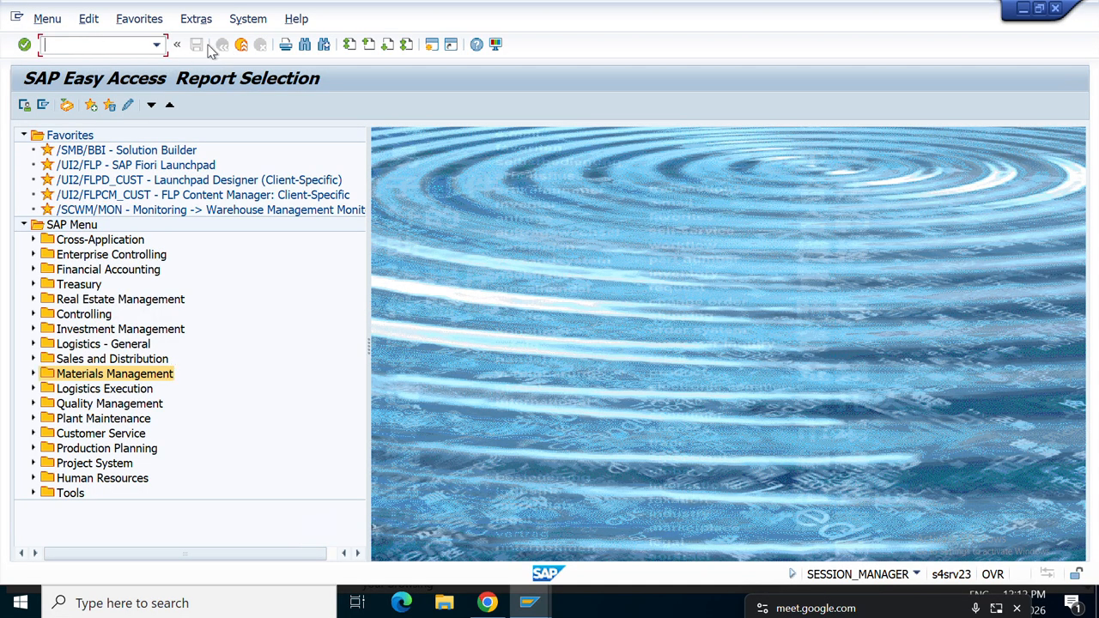
{"action": "left_click", "coordinate": [123, 48]}
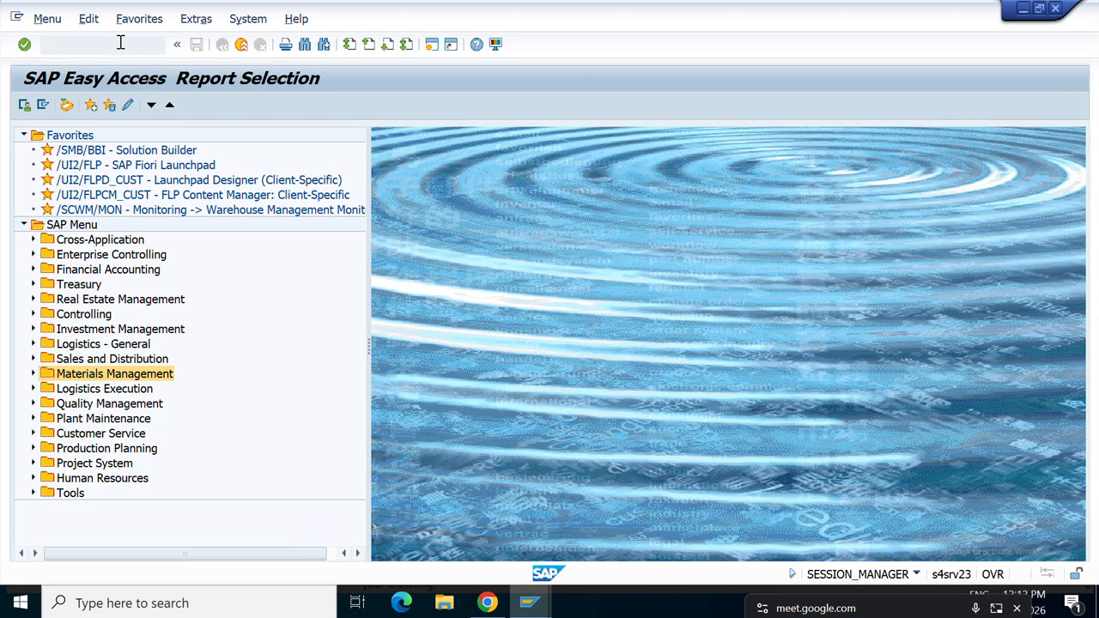
{"action": "left_click", "coordinate": [122, 45]}
{"action": "type", "text": "MDOM"}
{"action": "key", "text": "BackSpace"}
{"action": "key", "text": "BackSpace"}
{"action": "key", "text": "BackSpace"}
{"action": "key", "text": "BackSpace"}
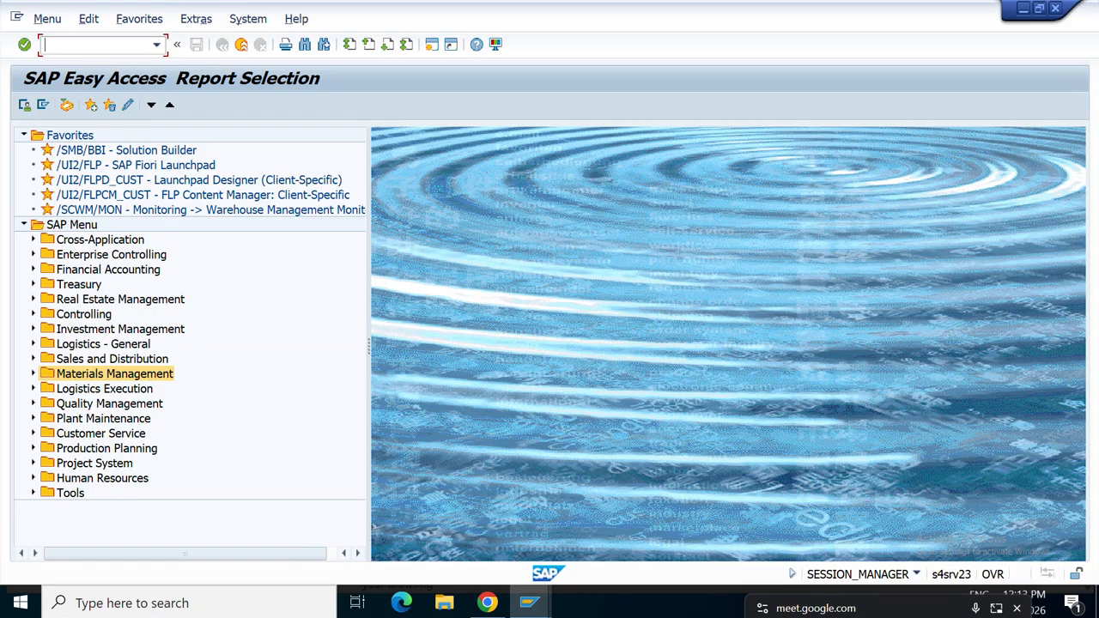
{"action": "type", "text": "OMDU"}
{"action": "key", "text": "Return"}
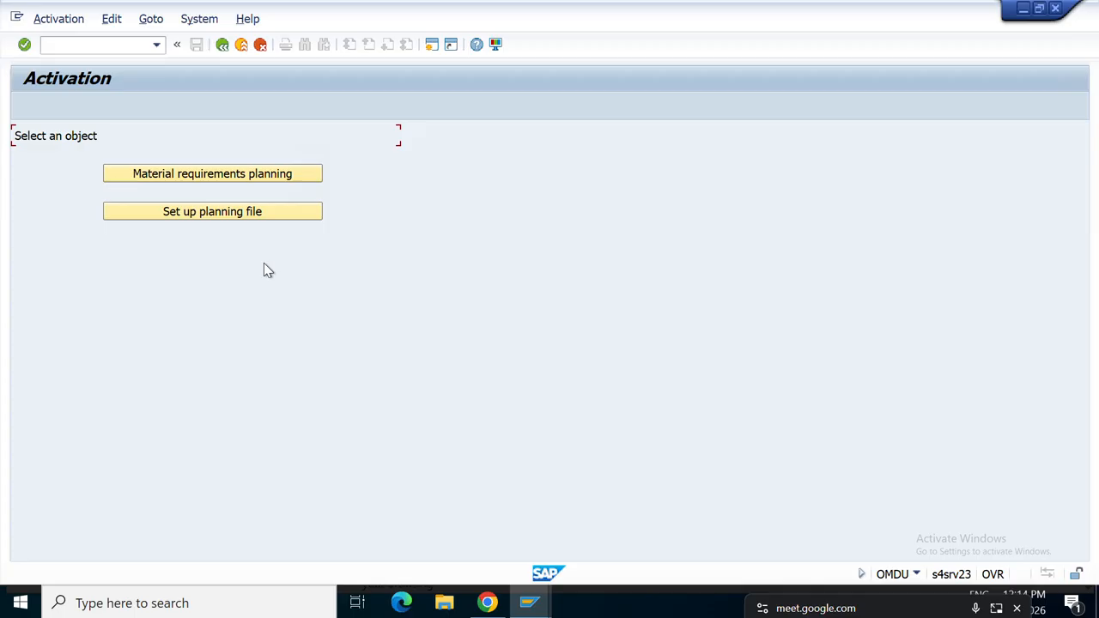
{"action": "left_click", "coordinate": [221, 182]}
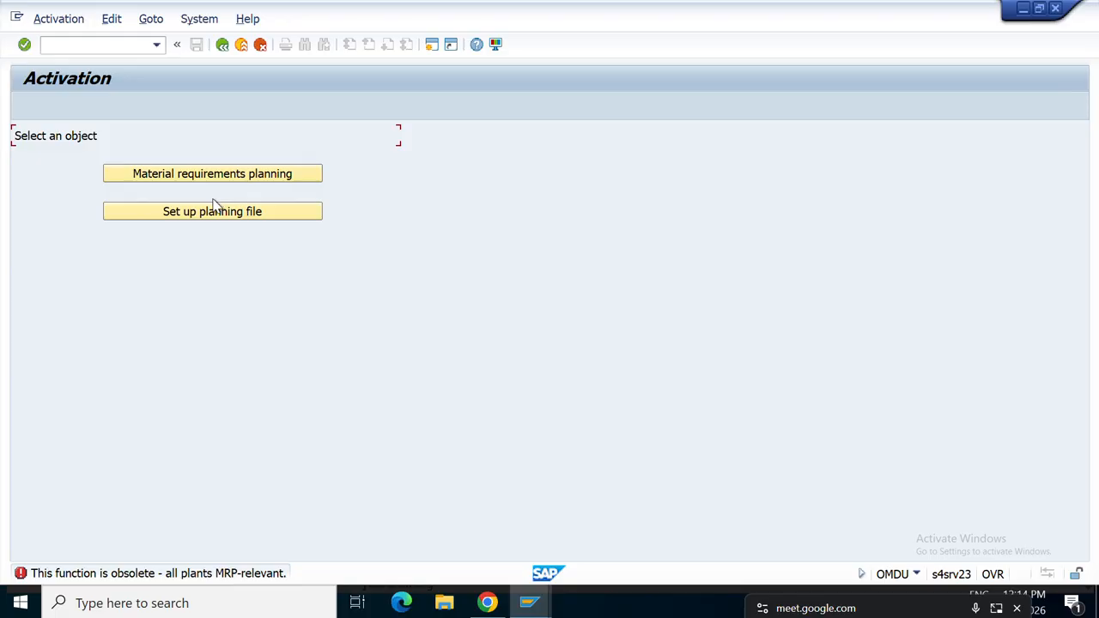
{"action": "left_click", "coordinate": [204, 214]}
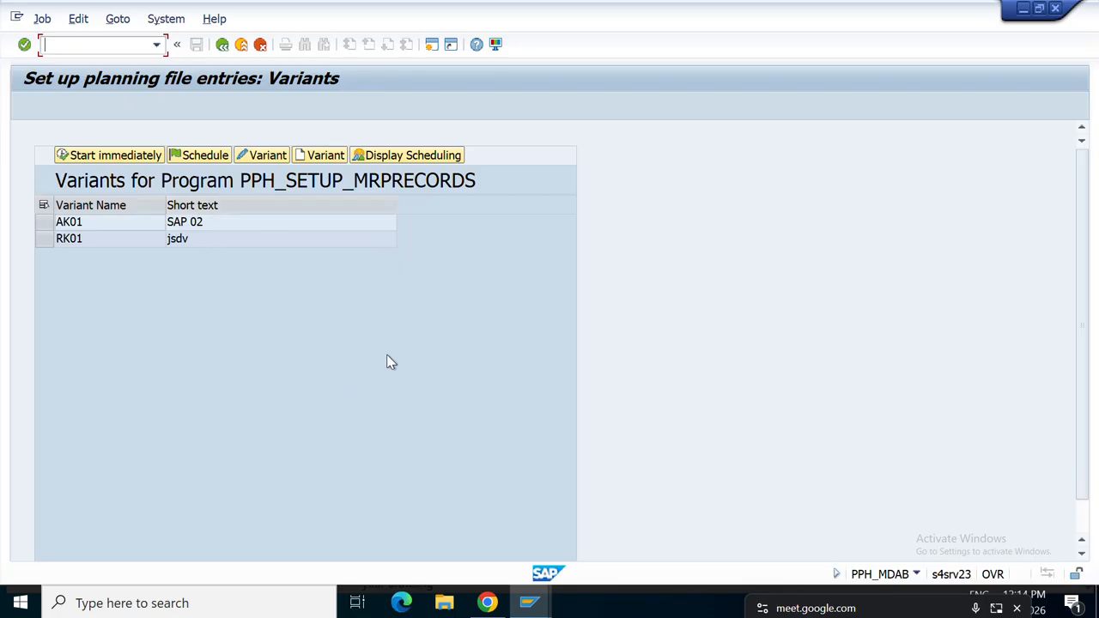
{"action": "left_click", "coordinate": [60, 221]}
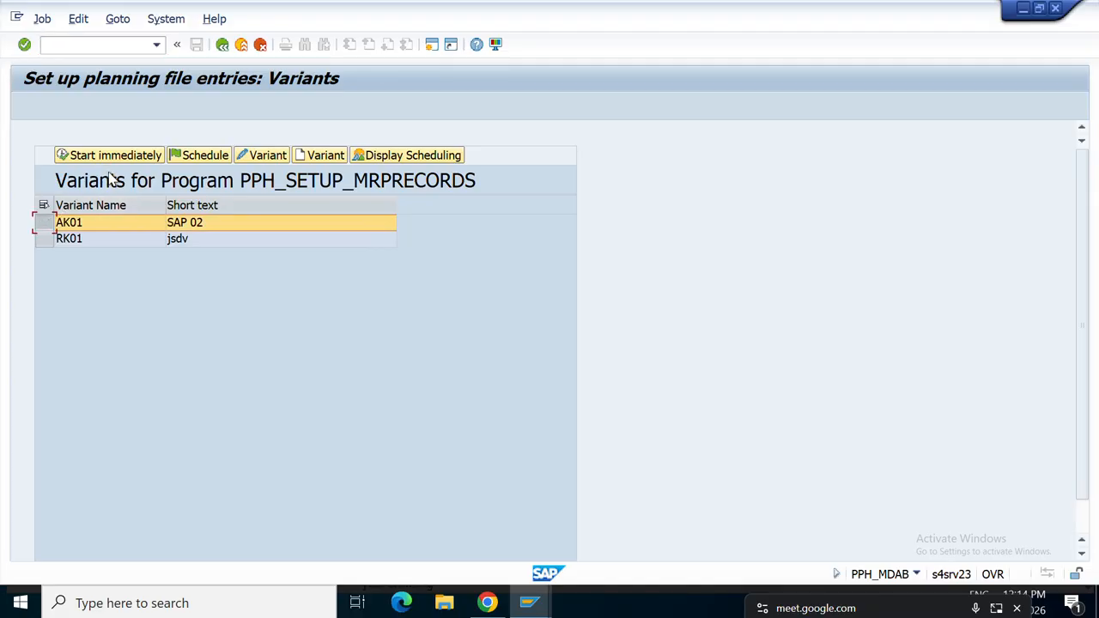
{"action": "left_click", "coordinate": [225, 46]}
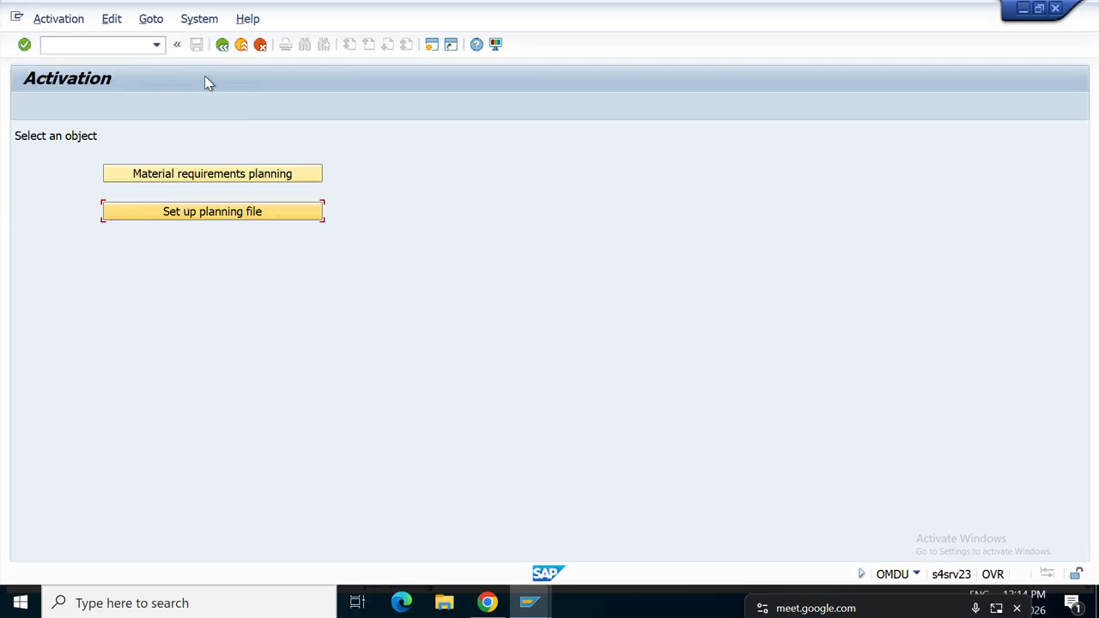
{"action": "left_click", "coordinate": [221, 47]}
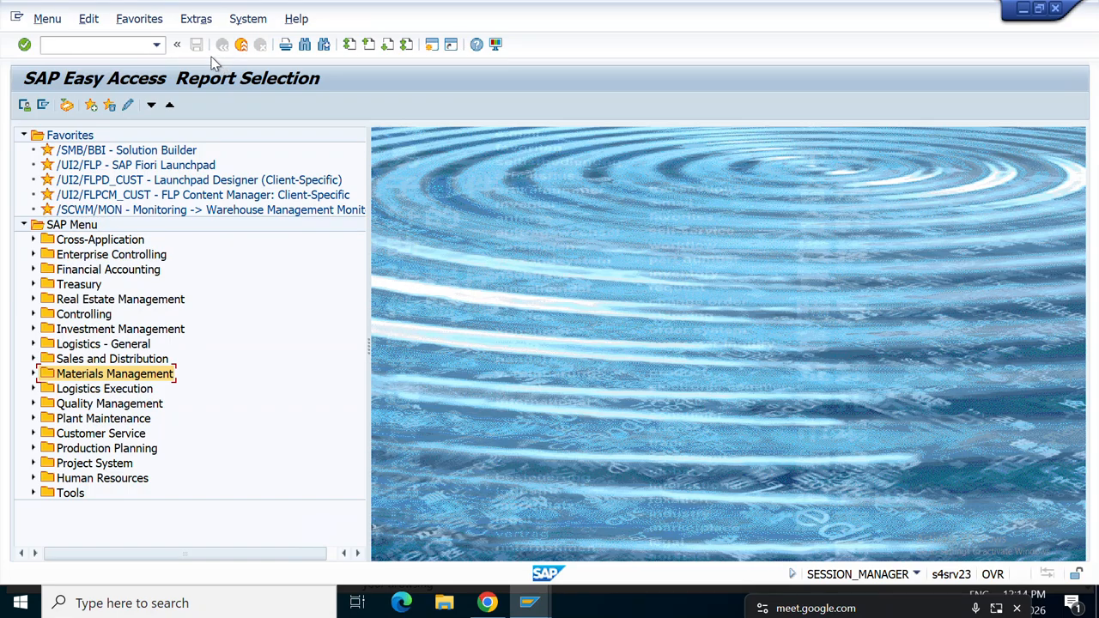
Run SPRO and open the SAP Reference IMG.
{"action": "left_click", "coordinate": [100, 47]}
{"action": "type", "text": "SPRO"}
{"action": "key", "text": "Return"}
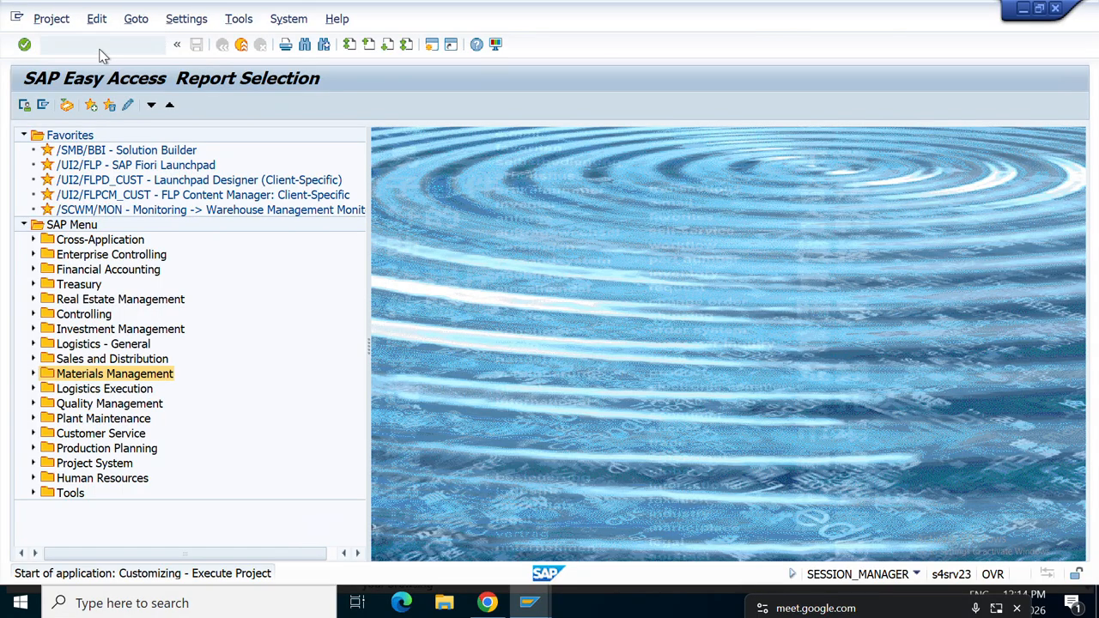
{"action": "left_click", "coordinate": [94, 107]}
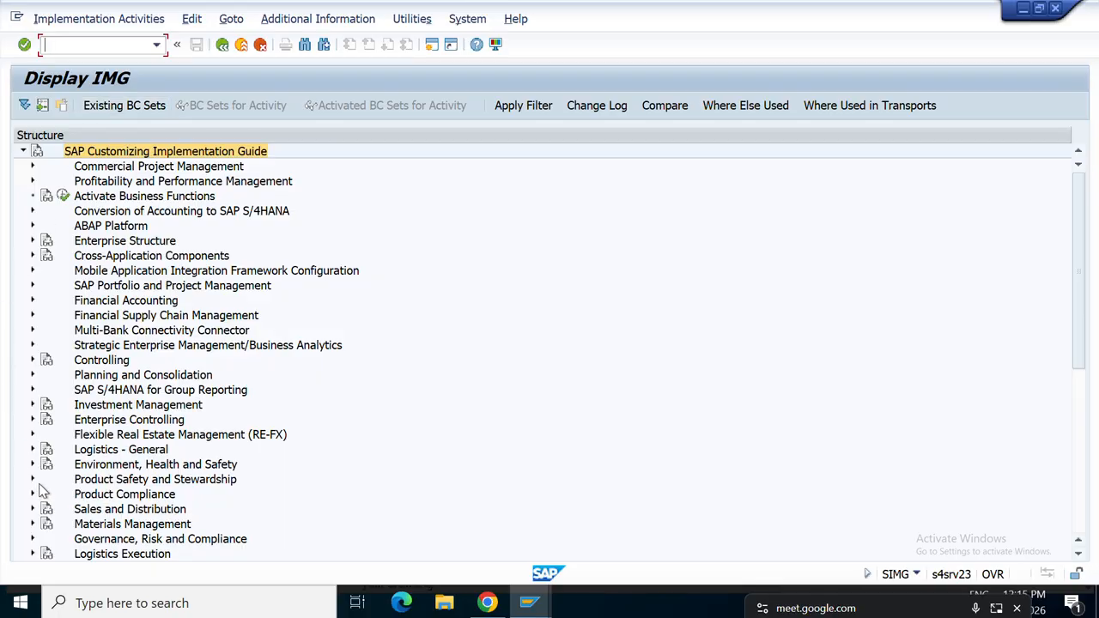
Expand Materials Management > Consumption-Based Planning > Plant Parameters and run Carry Out Overall Maintenance.
{"action": "scroll", "coordinate": [44, 464], "scroll_direction": "down", "scroll_amount": 4}
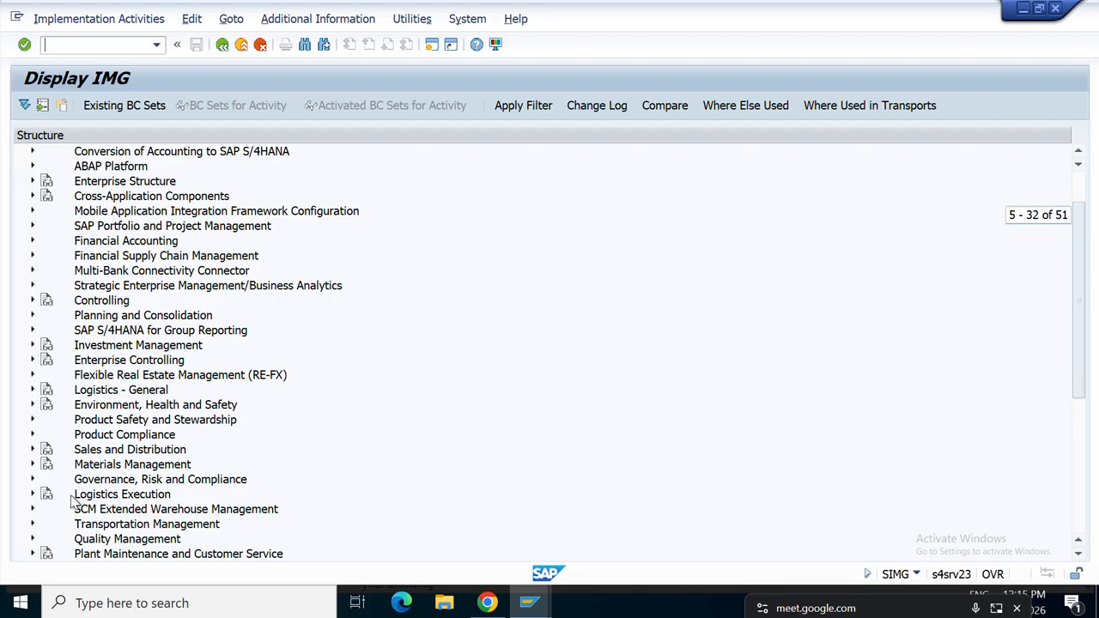
{"action": "left_click", "coordinate": [33, 464]}
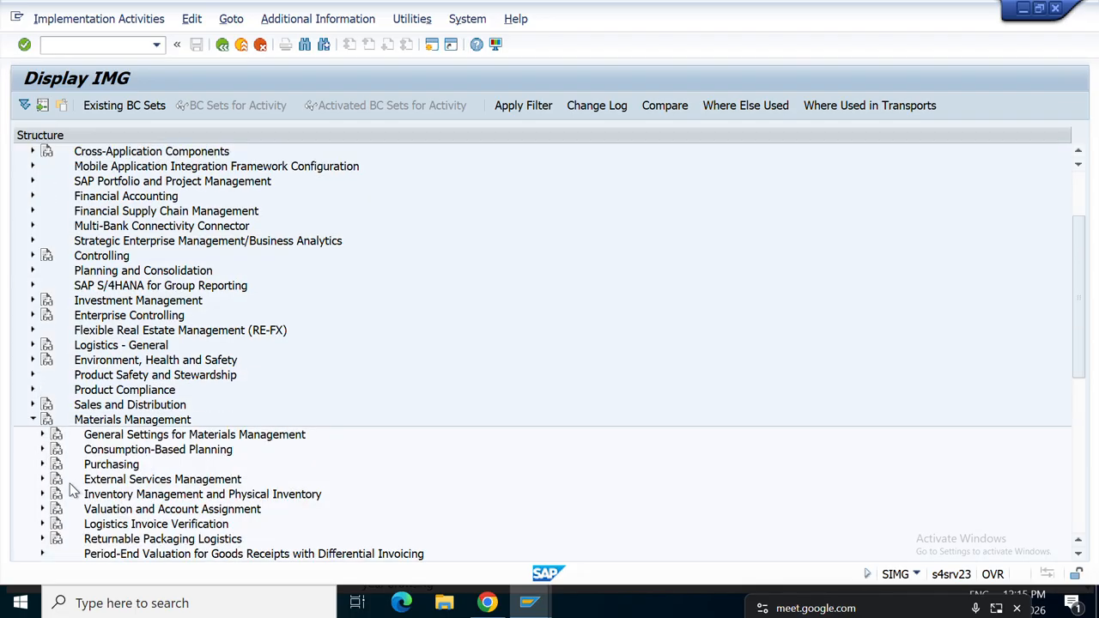
{"action": "left_click", "coordinate": [42, 449]}
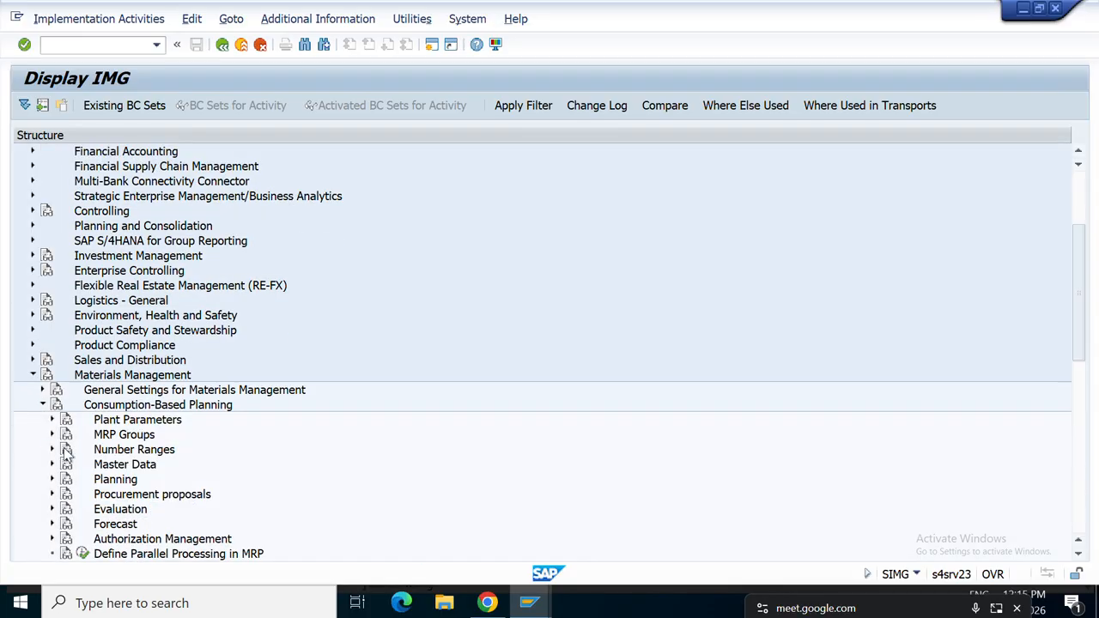
{"action": "scroll", "coordinate": [198, 465], "scroll_direction": "down", "scroll_amount": 2}
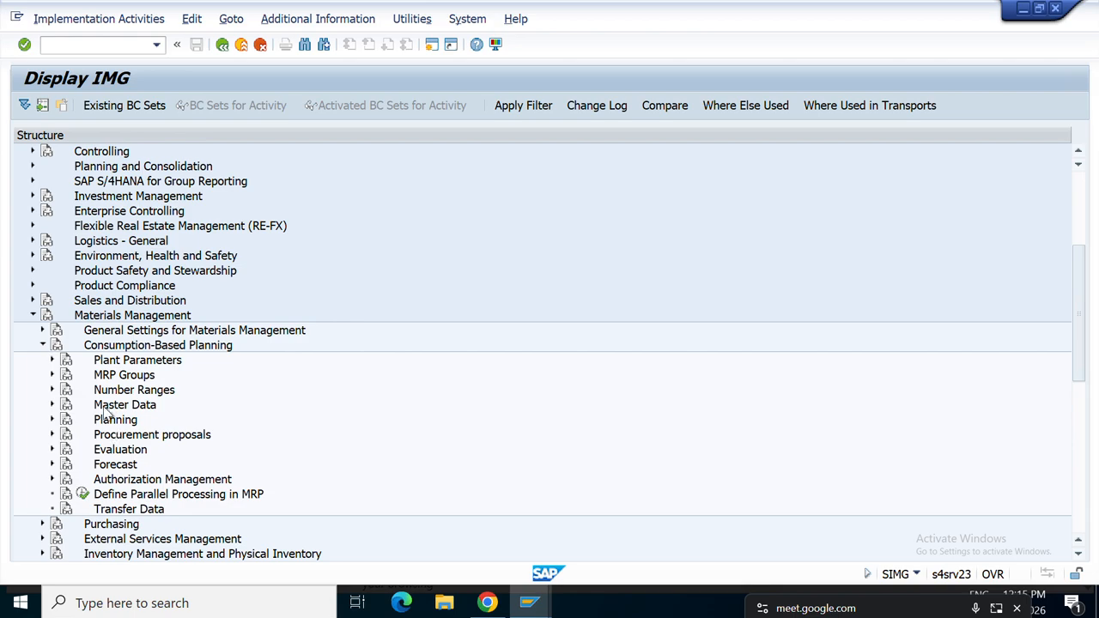
{"action": "left_click", "coordinate": [52, 360]}
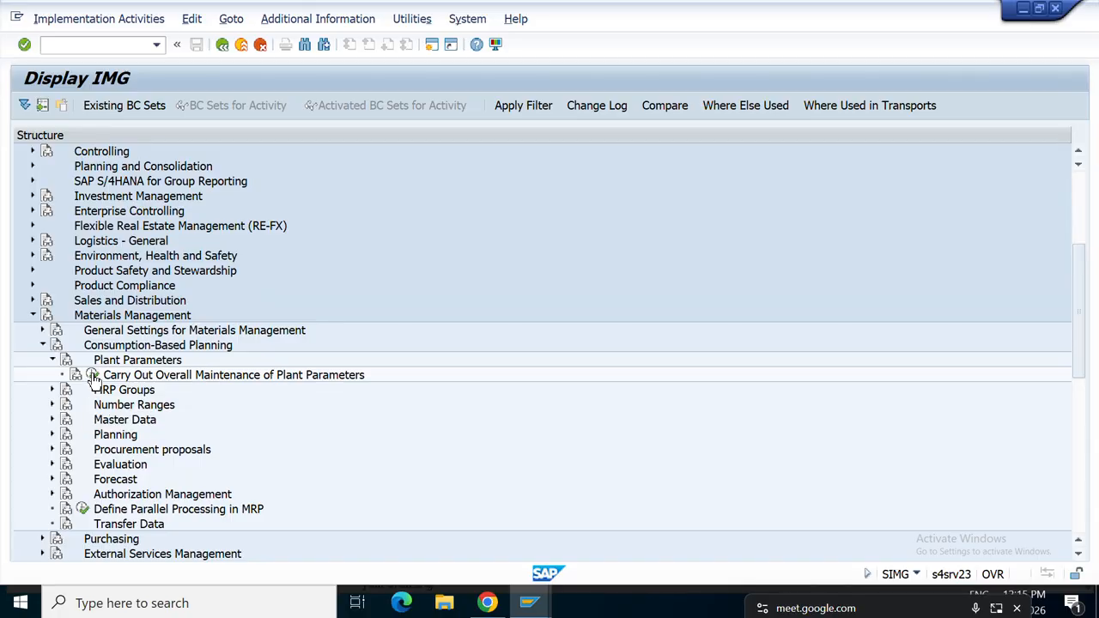
{"action": "left_click", "coordinate": [92, 376]}
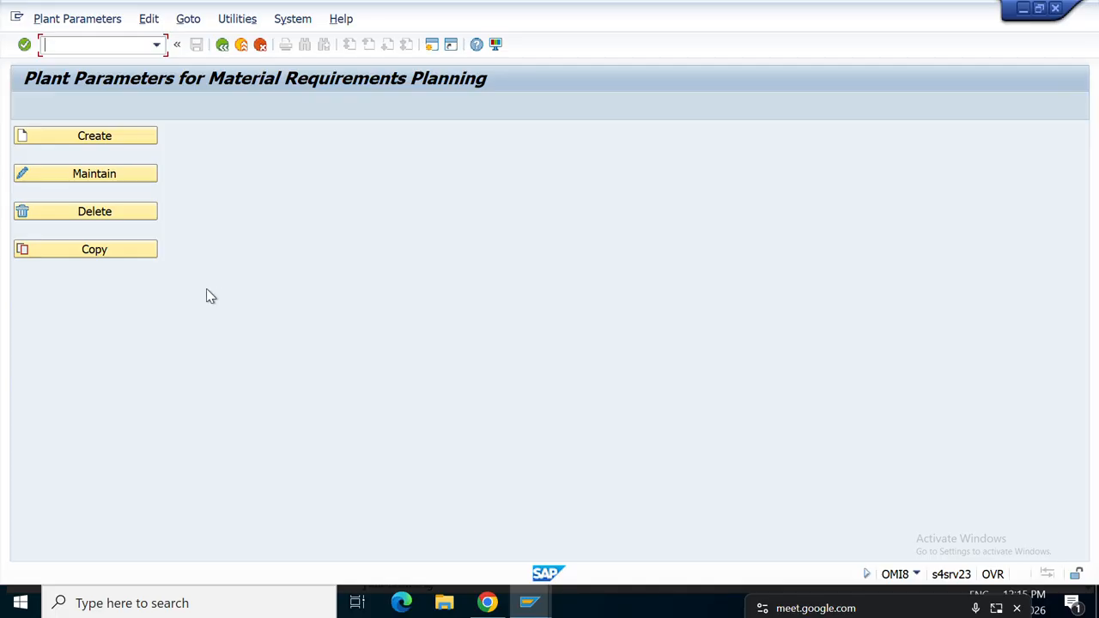
Pick plant ART1 from the suggestions and open its MRP plant parameters for maintenance.
{"action": "left_click", "coordinate": [123, 174]}
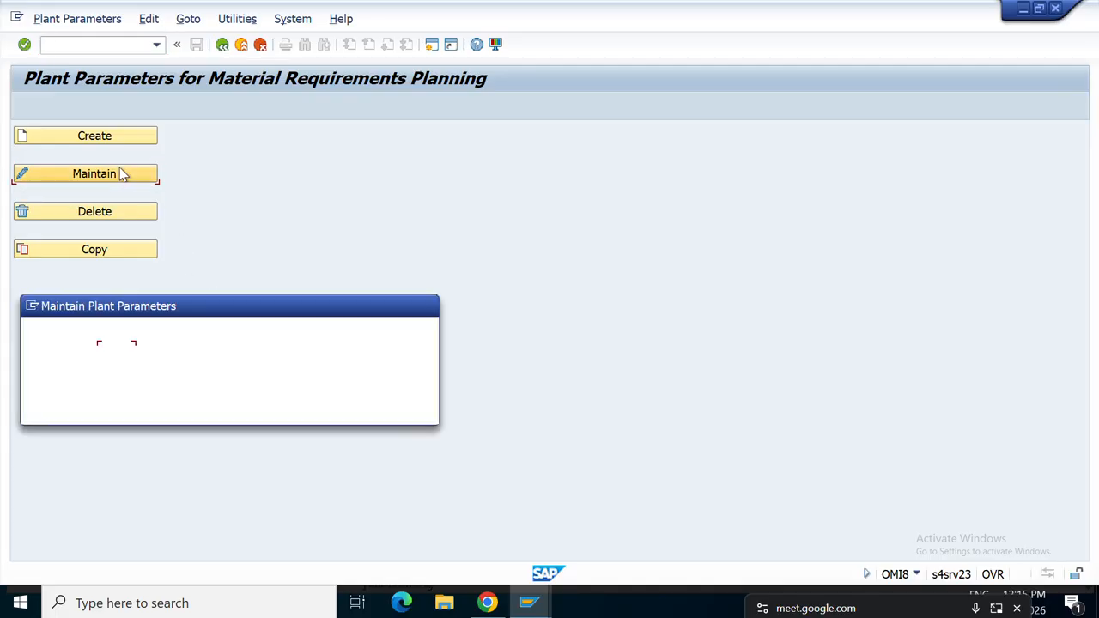
{"action": "type", "text": "A"}
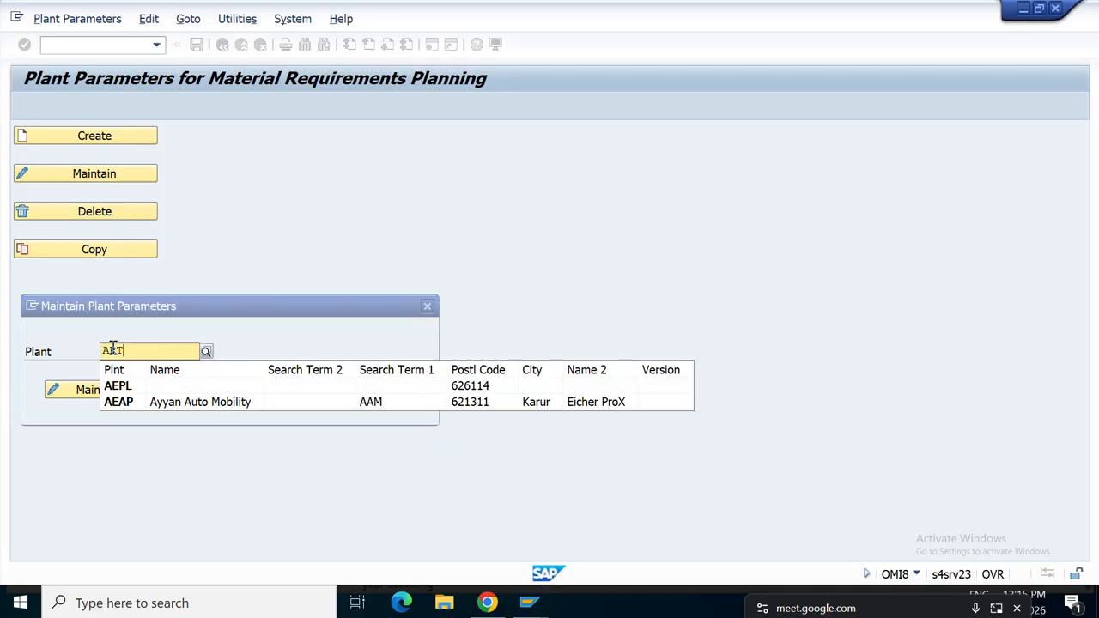
{"action": "type", "text": "RT"}
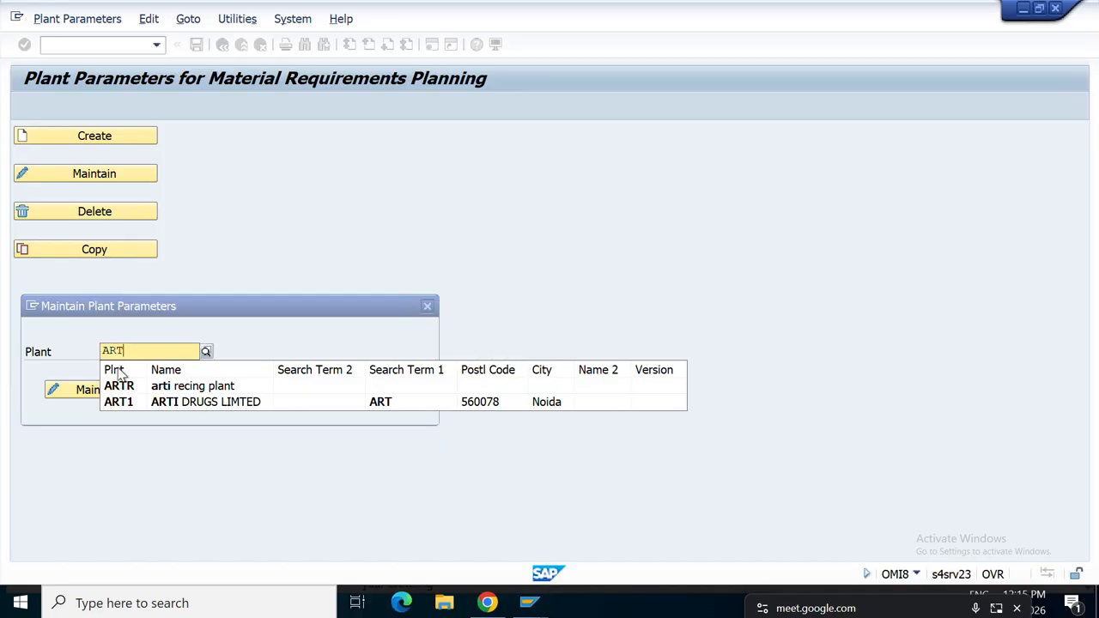
{"action": "left_click", "coordinate": [137, 410]}
{"action": "left_click", "coordinate": [98, 390]}
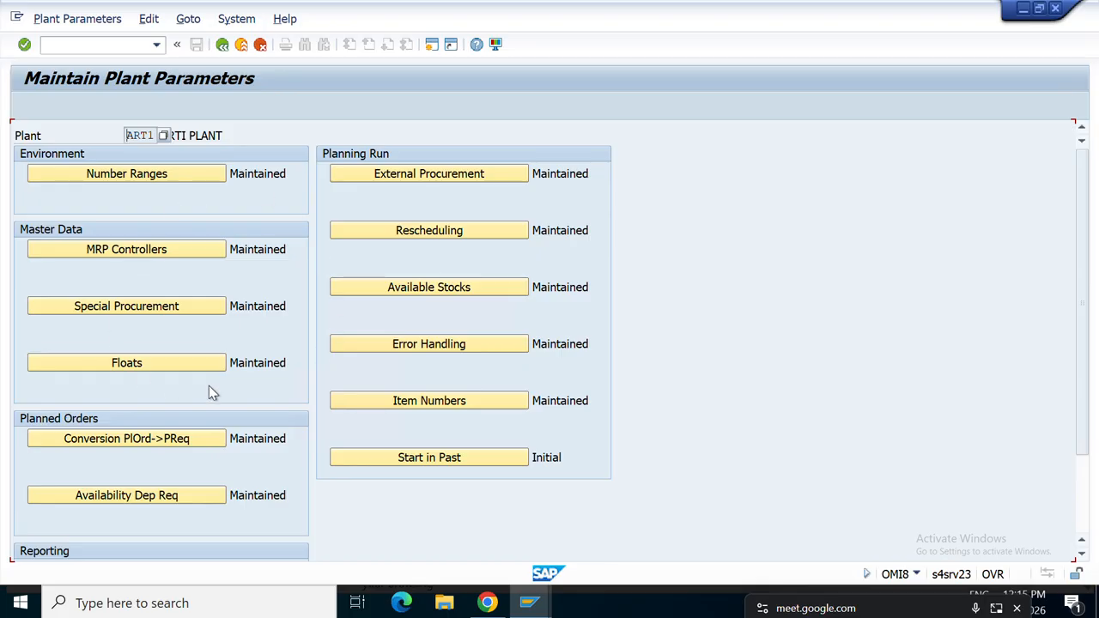
Open ART1's number range assignments and show the purchase requisition range, currently 01.
{"action": "left_click", "coordinate": [165, 176]}
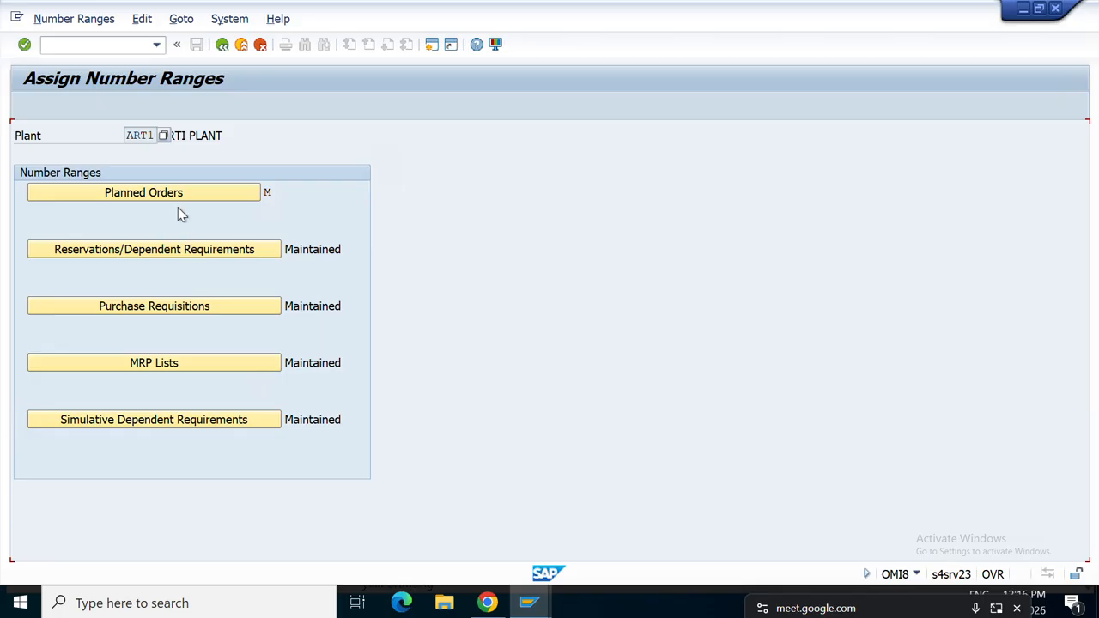
{"action": "left_click", "coordinate": [221, 45]}
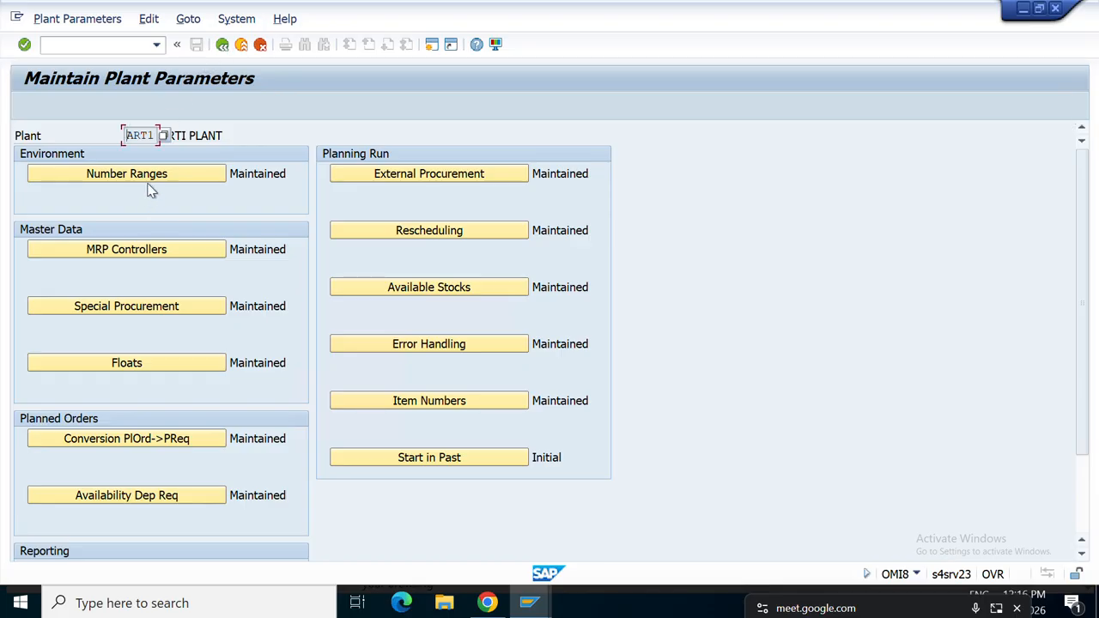
{"action": "left_click", "coordinate": [150, 175]}
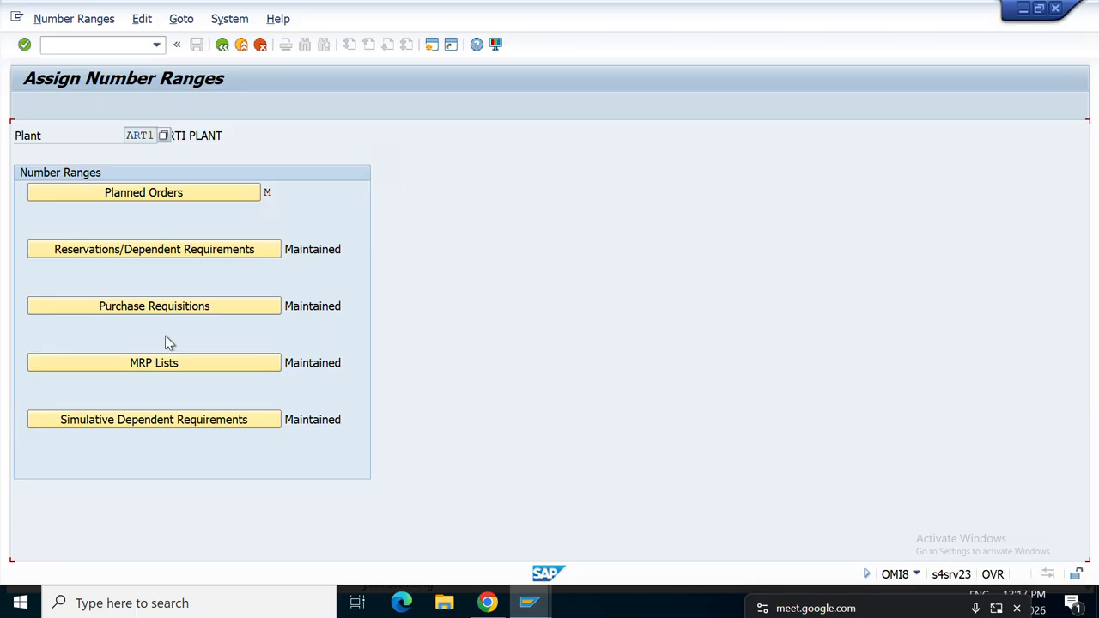
{"action": "left_click", "coordinate": [163, 314]}
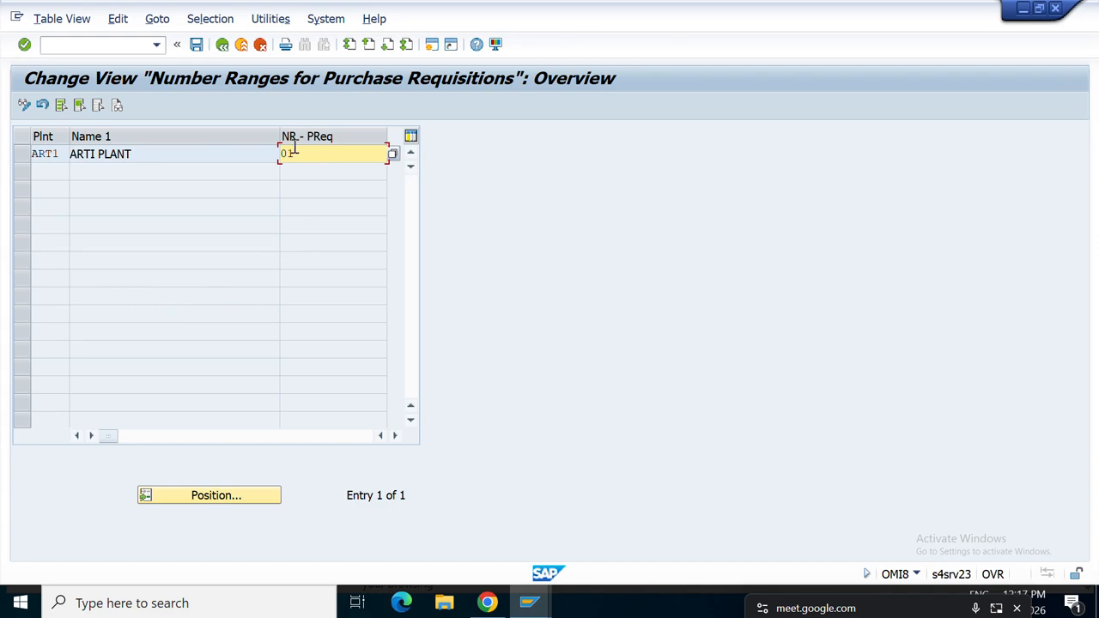
Review range 00 in the F4 list, then assign purchase requisition number range 01.
{"action": "left_click", "coordinate": [393, 154]}
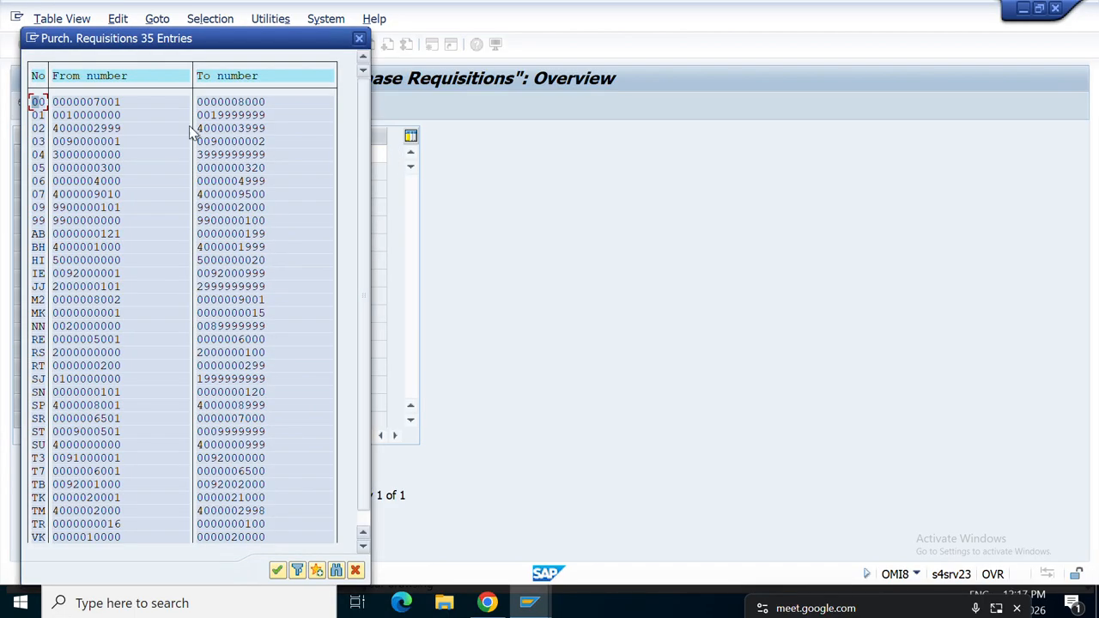
{"action": "left_click", "coordinate": [97, 103]}
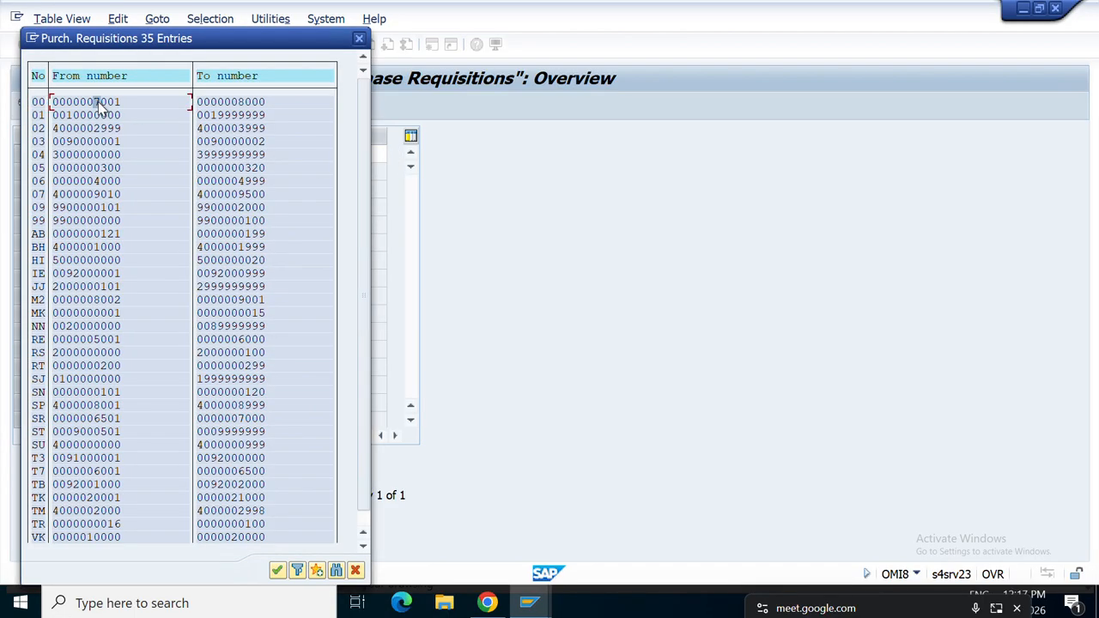
{"action": "left_click", "coordinate": [251, 107]}
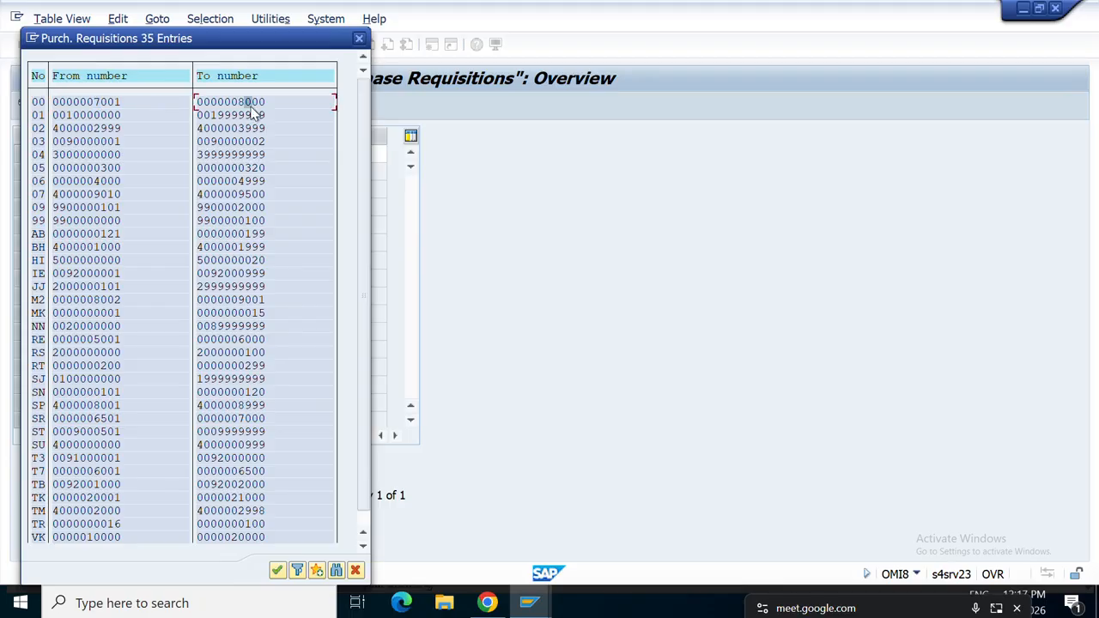
{"action": "left_click", "coordinate": [360, 40]}
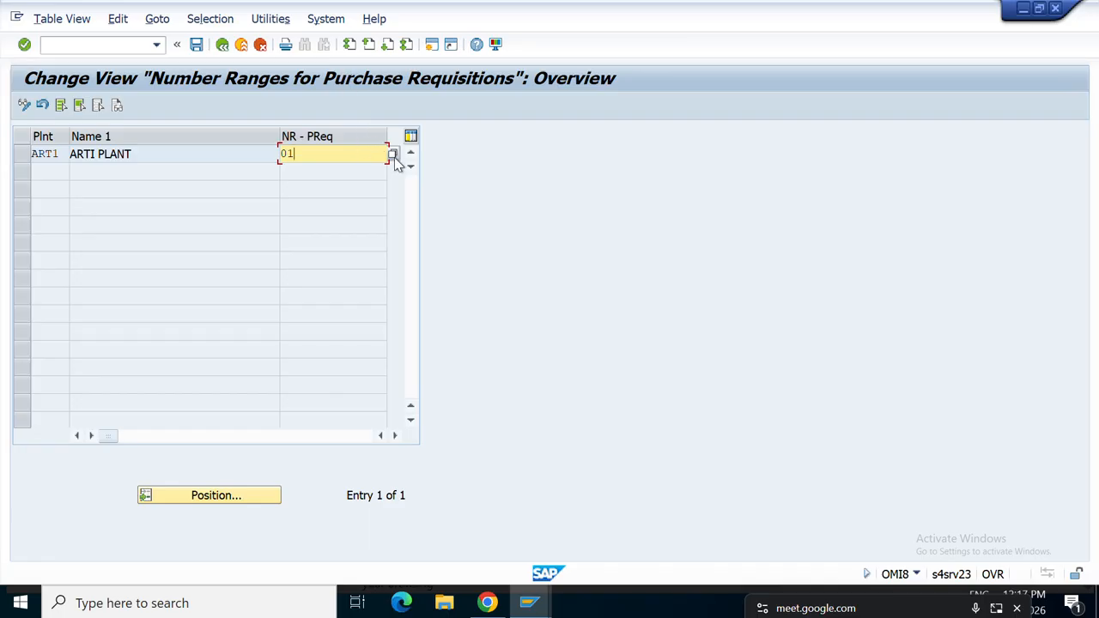
{"action": "left_click", "coordinate": [393, 156]}
{"action": "left_click", "coordinate": [85, 119]}
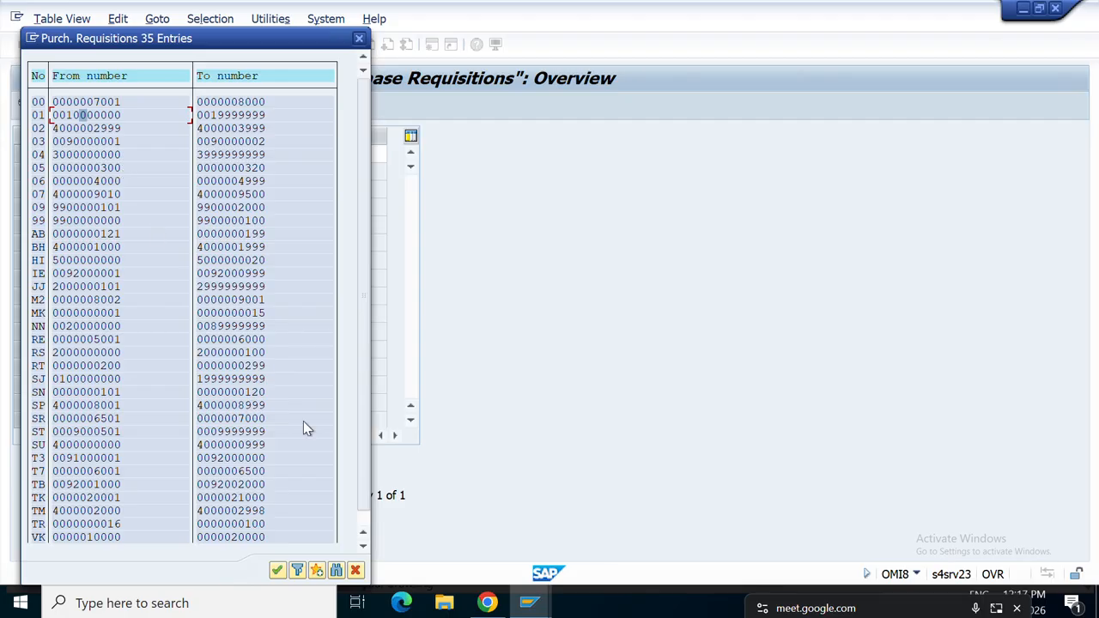
{"action": "left_click", "coordinate": [278, 570]}
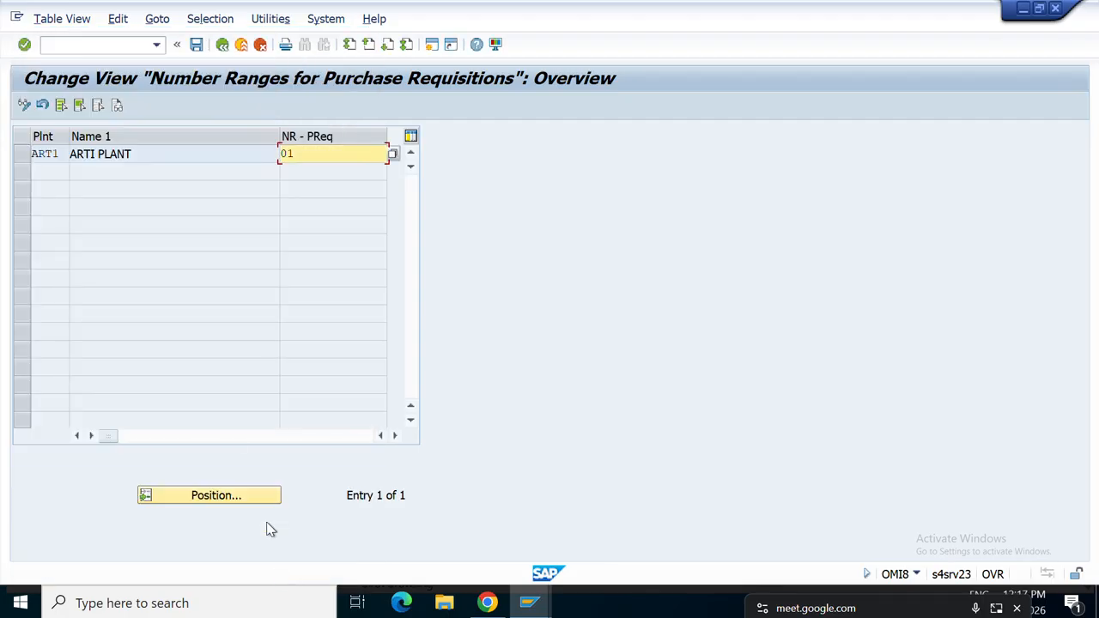
Save the range 01 assignment under the customizing request and return to Assign Number Ranges.
{"action": "left_click", "coordinate": [196, 47]}
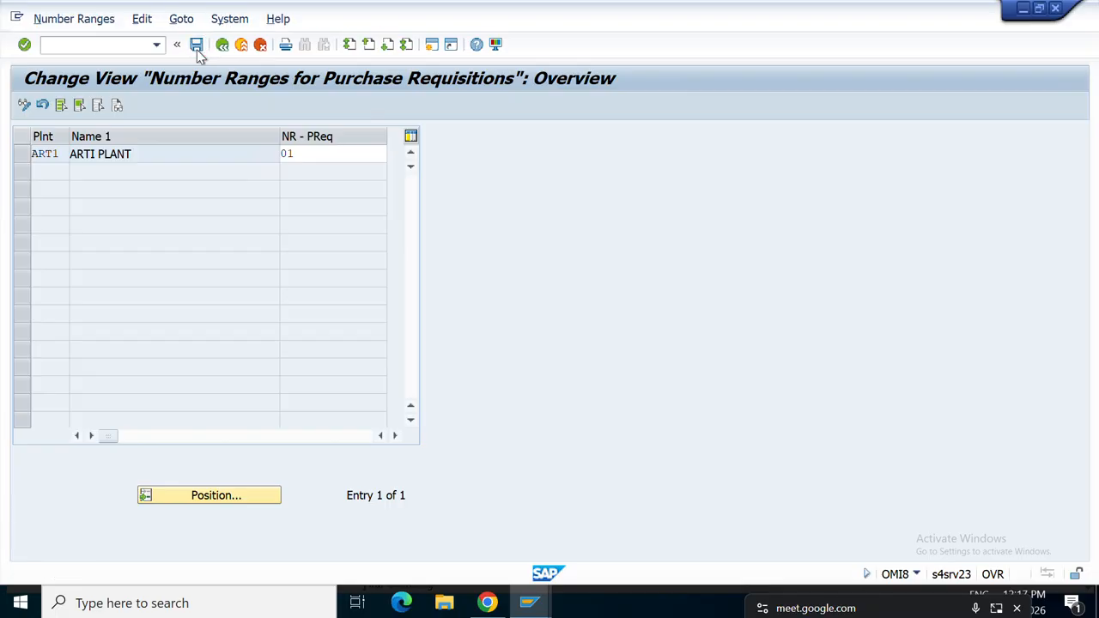
{"action": "left_click", "coordinate": [310, 289]}
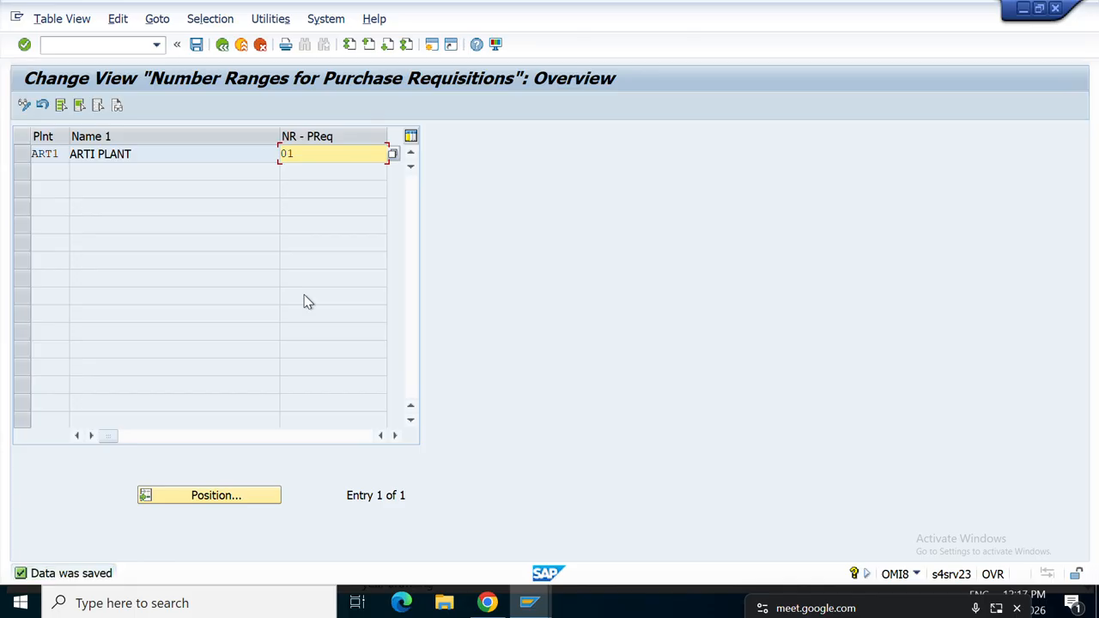
{"action": "left_click", "coordinate": [222, 44]}
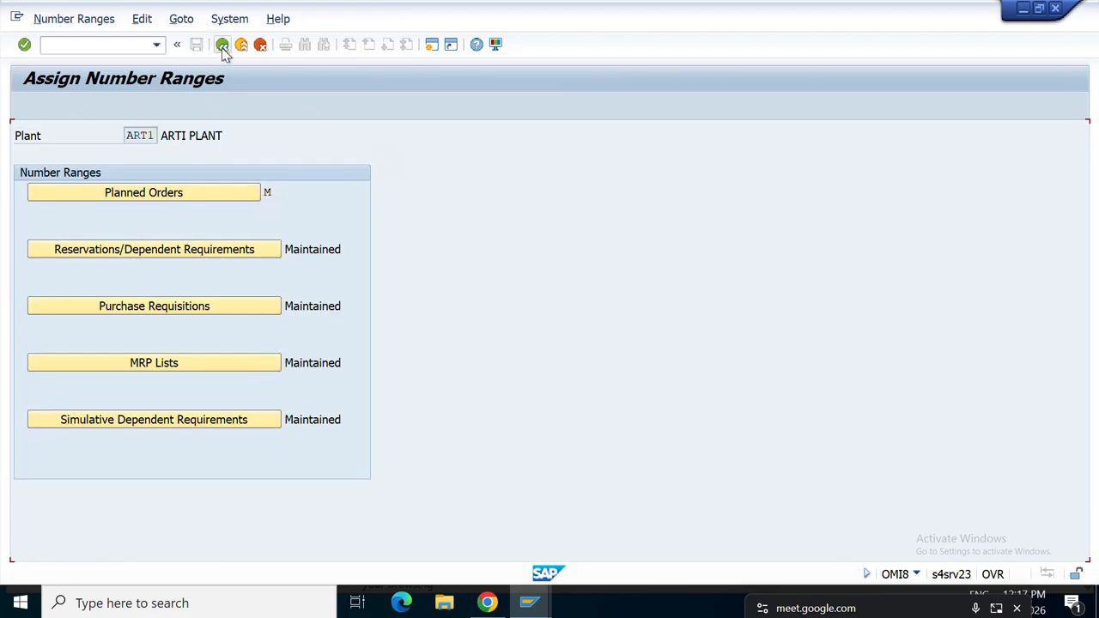
In ART1's MRP controllers list, copy controller 001 as a new entry.
{"action": "left_click", "coordinate": [222, 46]}
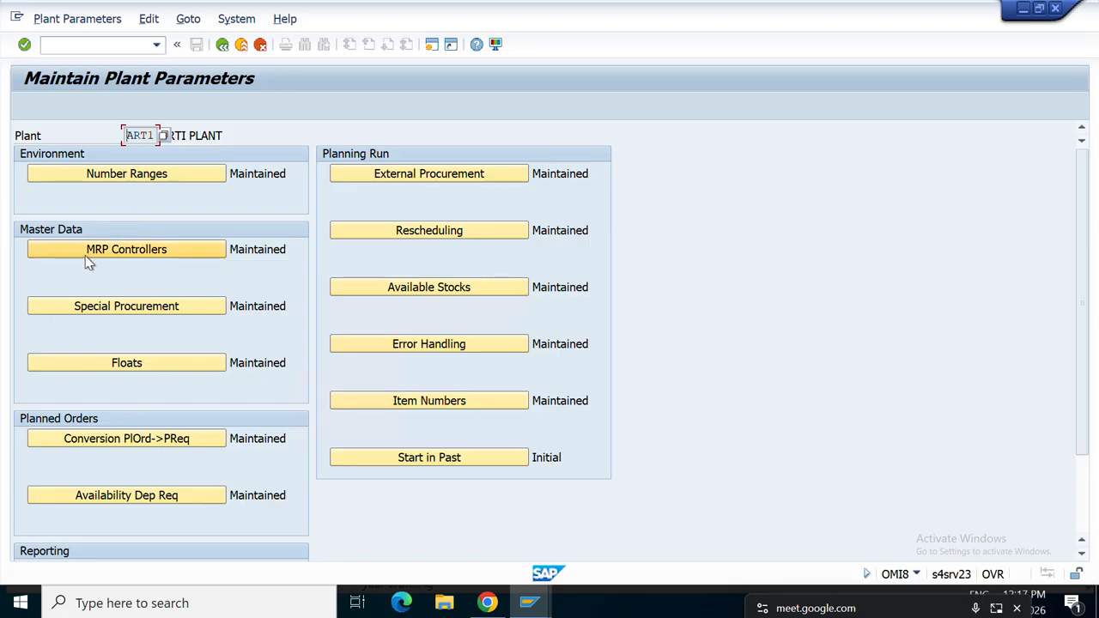
{"action": "left_click", "coordinate": [114, 255]}
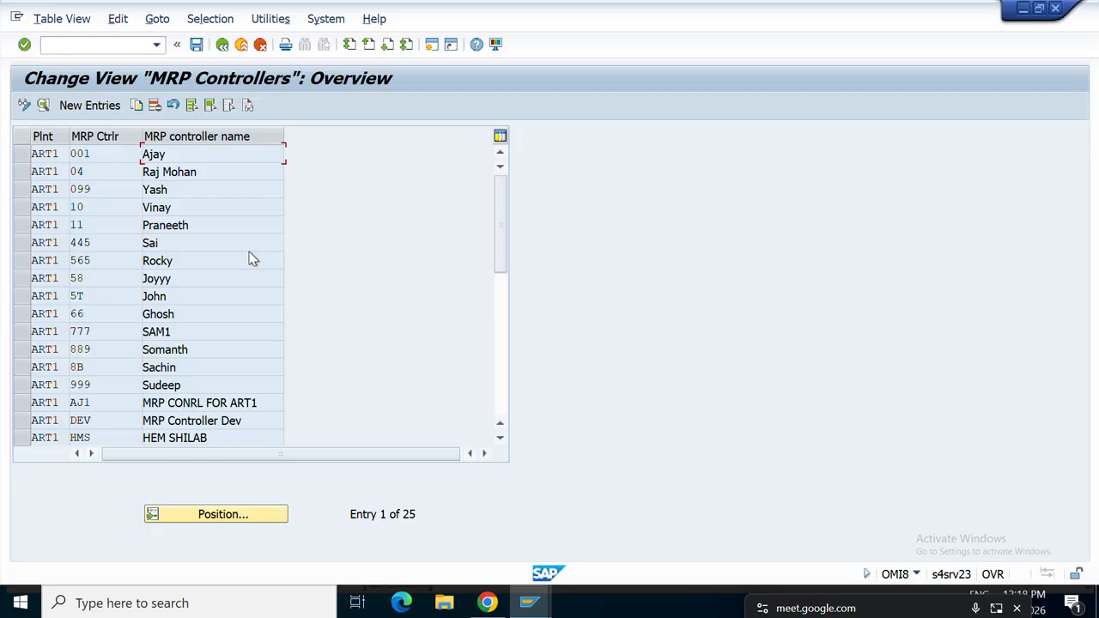
{"action": "scroll", "coordinate": [252, 259], "scroll_direction": "down", "scroll_amount": 4}
{"action": "scroll", "coordinate": [252, 260], "scroll_direction": "up", "scroll_amount": 2}
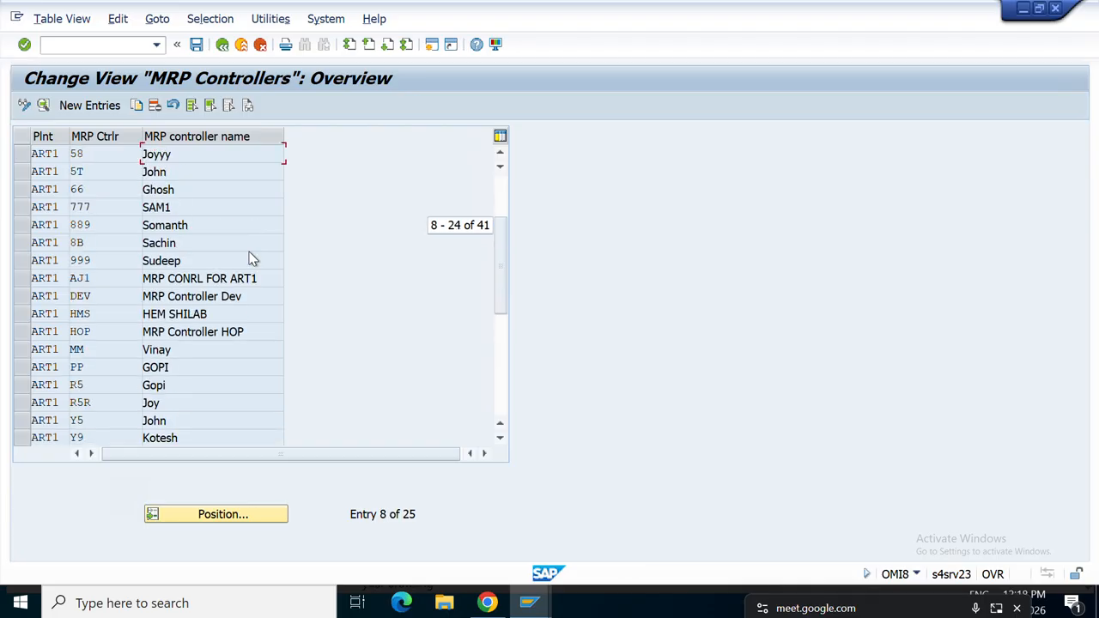
{"action": "scroll", "coordinate": [252, 259], "scroll_direction": "up", "scroll_amount": 2}
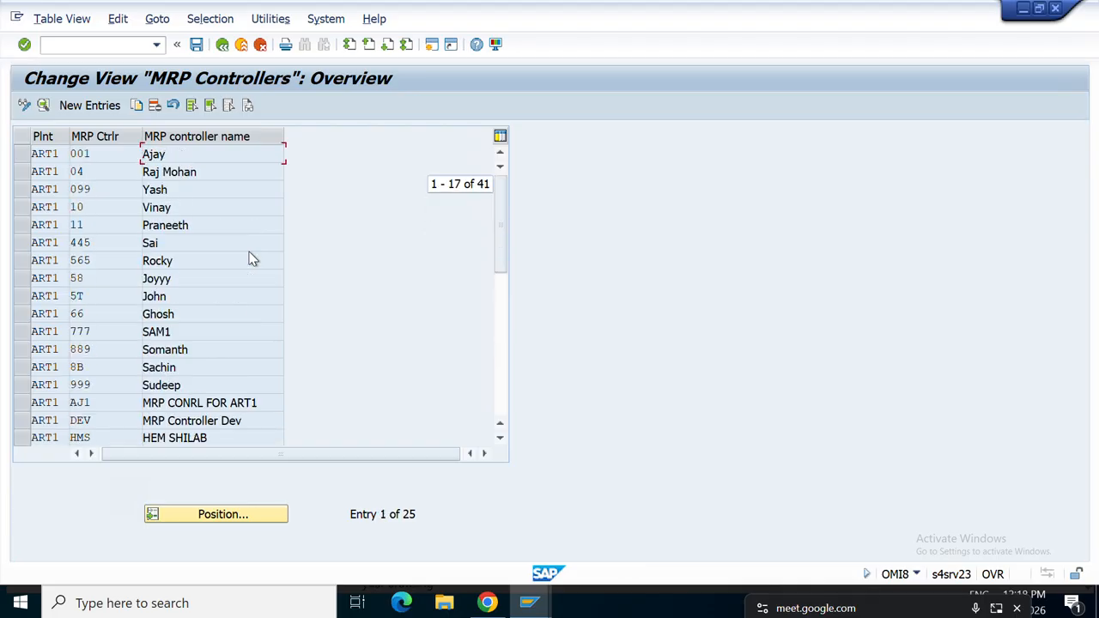
{"action": "left_click", "coordinate": [22, 156]}
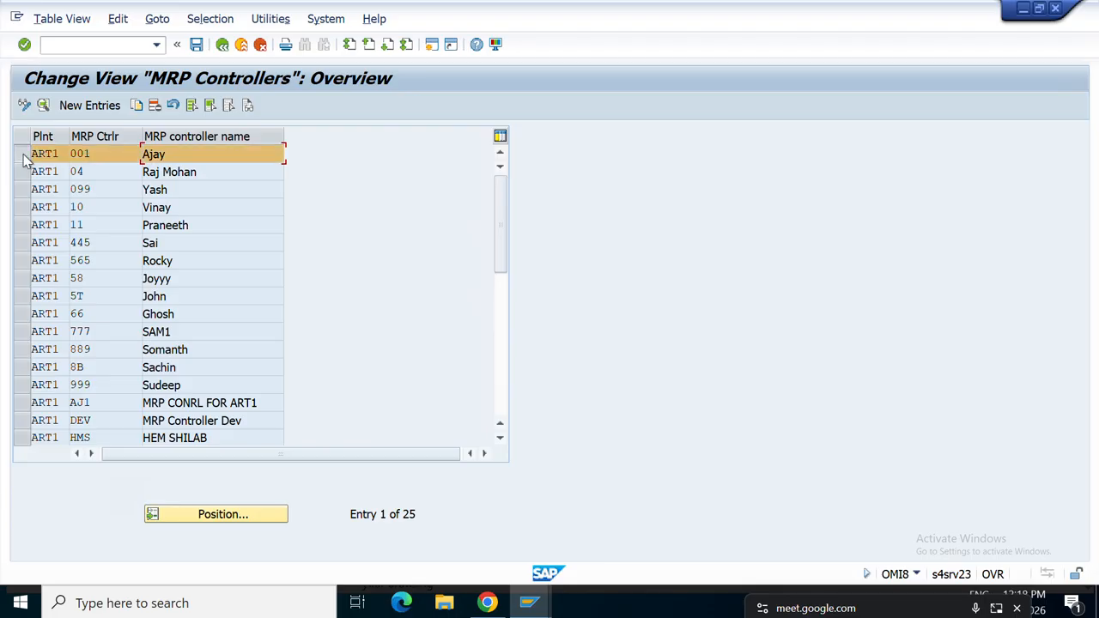
{"action": "left_click", "coordinate": [139, 105]}
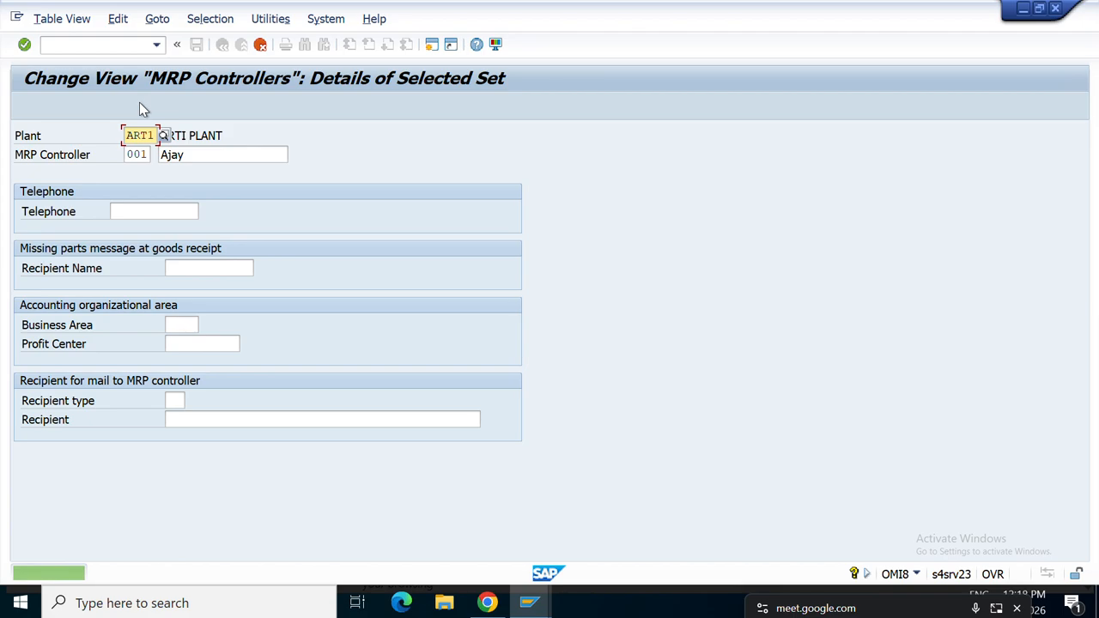
Set the copy's controller code to CDK with a new person's name, accept it, and save.
{"action": "left_click", "coordinate": [149, 155]}
{"action": "key", "text": "BackSpace"}
{"action": "key", "text": "BackSpace"}
{"action": "key", "text": "BackSpace"}
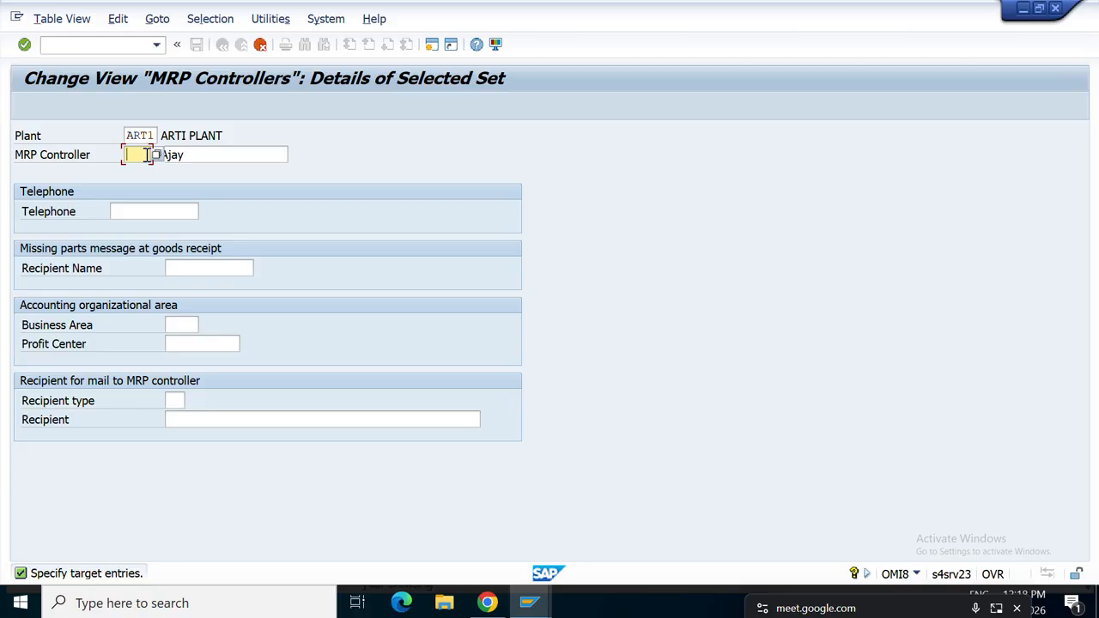
{"action": "type", "text": "C"}
{"action": "type", "text": "DR"}
{"action": "left_click", "coordinate": [241, 155]}
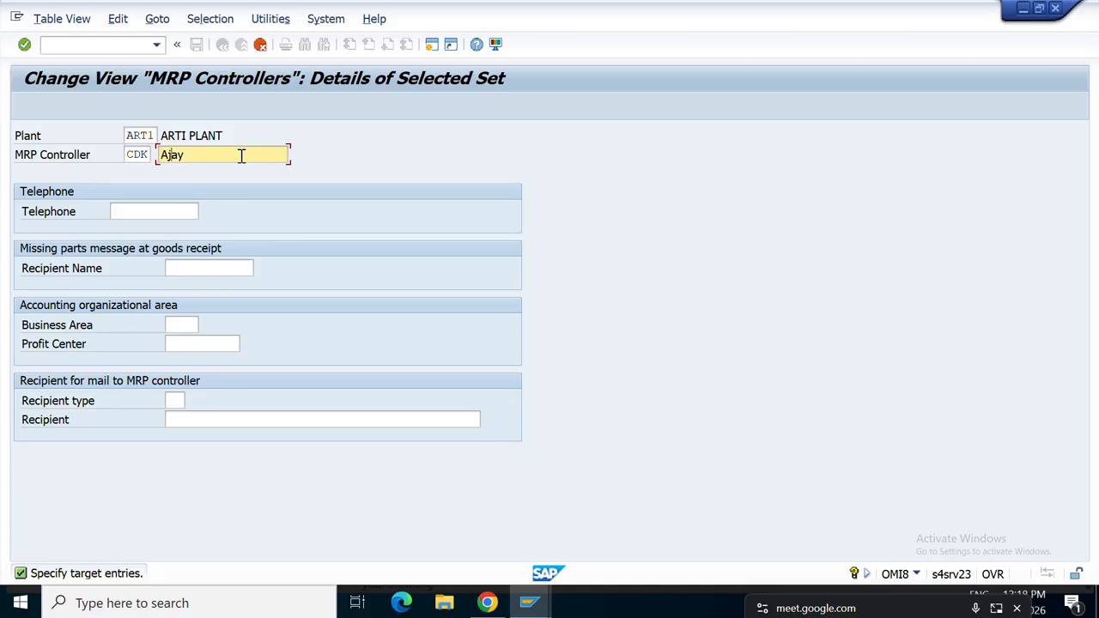
{"action": "key", "text": "Right"}
{"action": "key", "text": "Right"}
{"action": "key", "text": "Right"}
{"action": "key", "text": "BackSpace"}
{"action": "key", "text": "BackSpace"}
{"action": "key", "text": "BackSpace"}
{"action": "key", "text": "Return"}
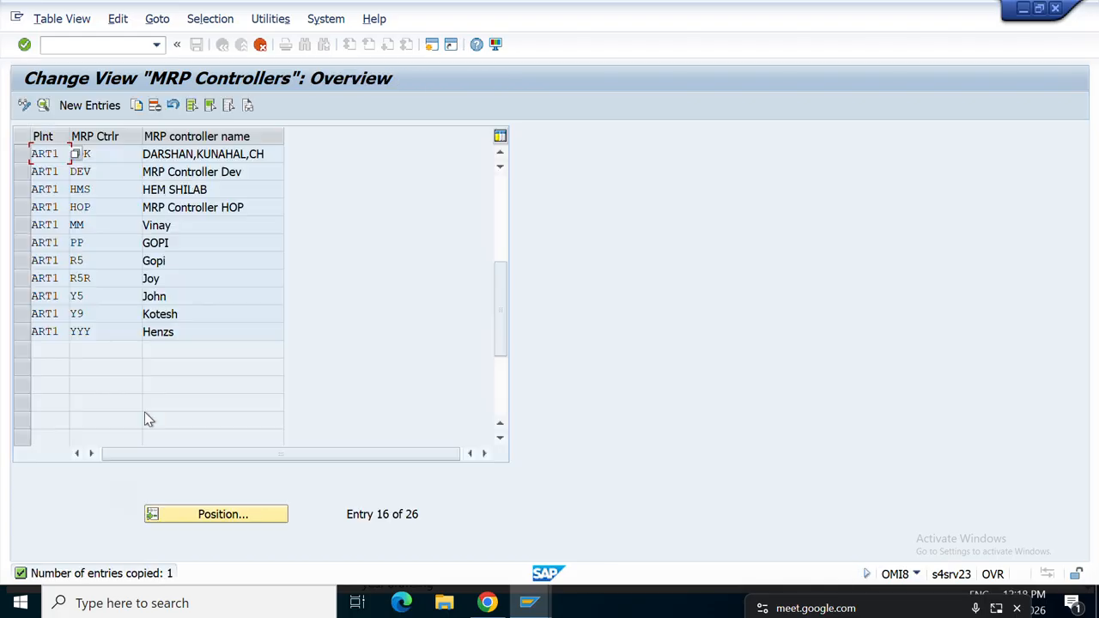
{"action": "left_click", "coordinate": [23, 154]}
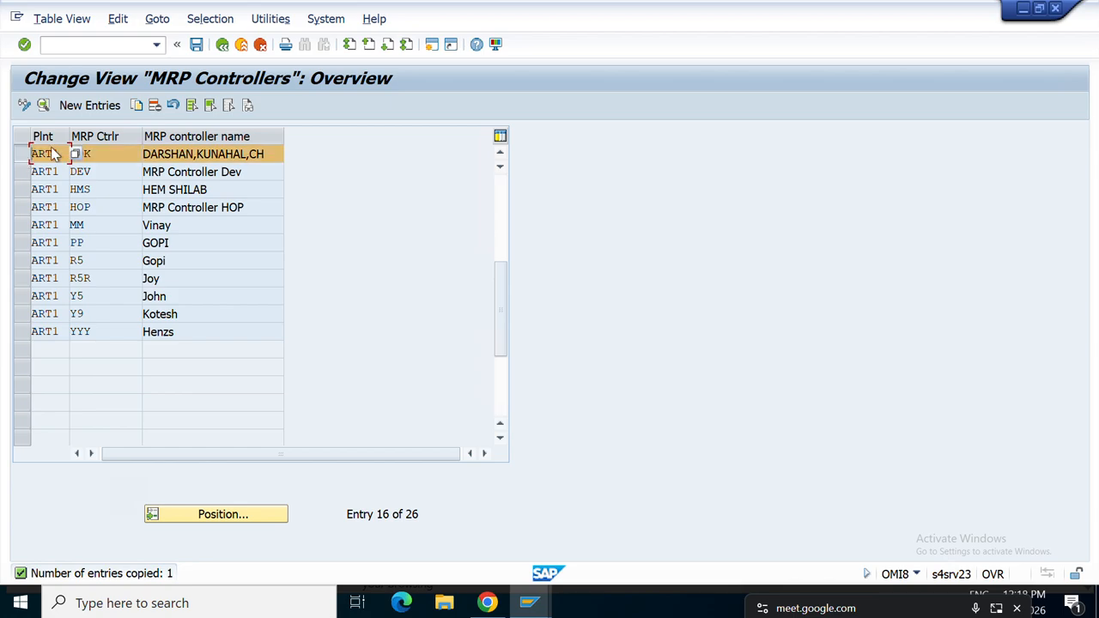
{"action": "left_click", "coordinate": [198, 45]}
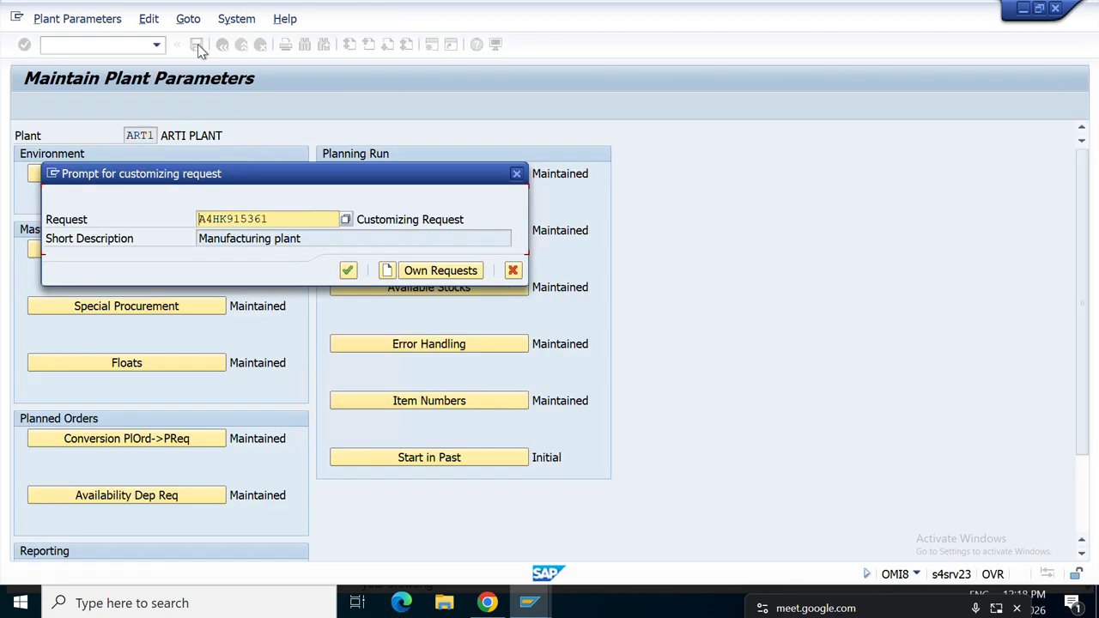
Save controller CDK under a new customizing request 'MRP Controller', then leave the controller list.
{"action": "left_click", "coordinate": [386, 270]}
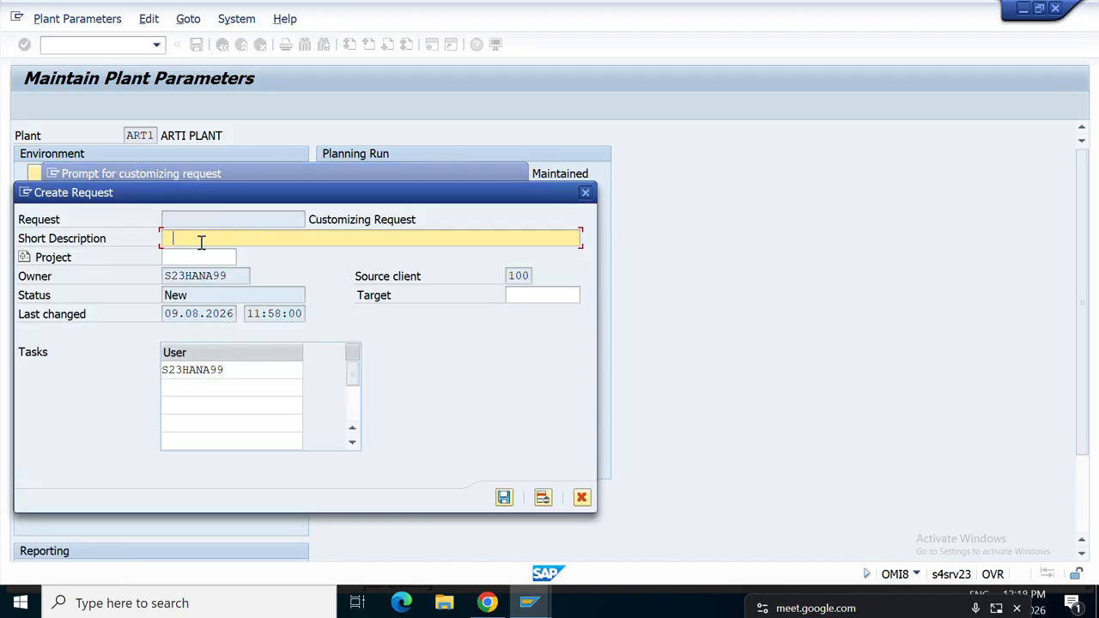
{"action": "type", "text": "MRP Controller"}
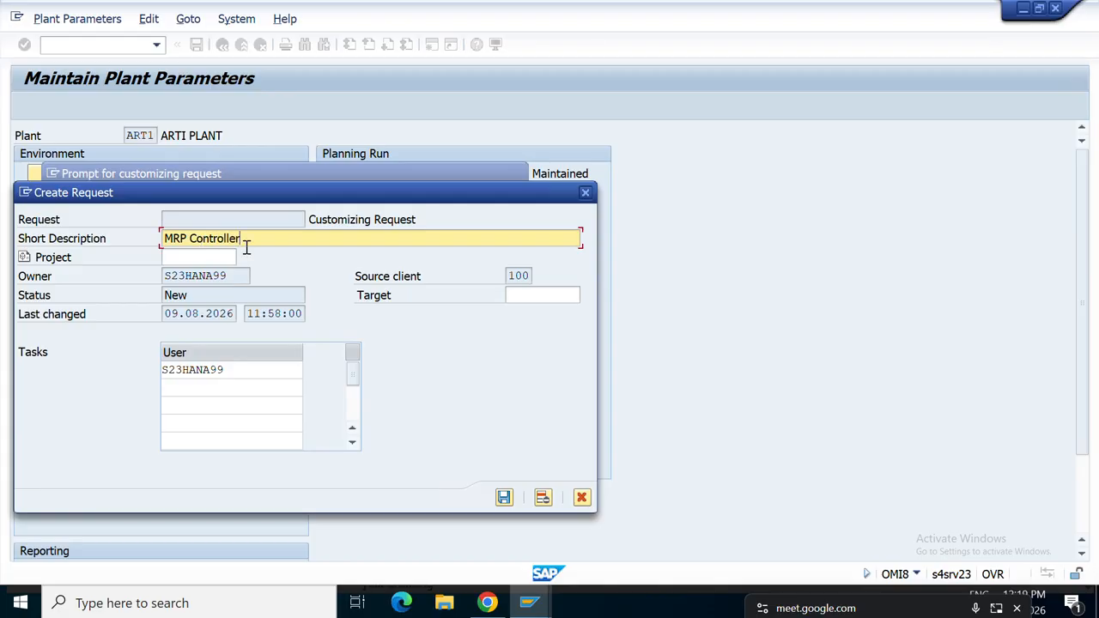
{"action": "left_click", "coordinate": [504, 497]}
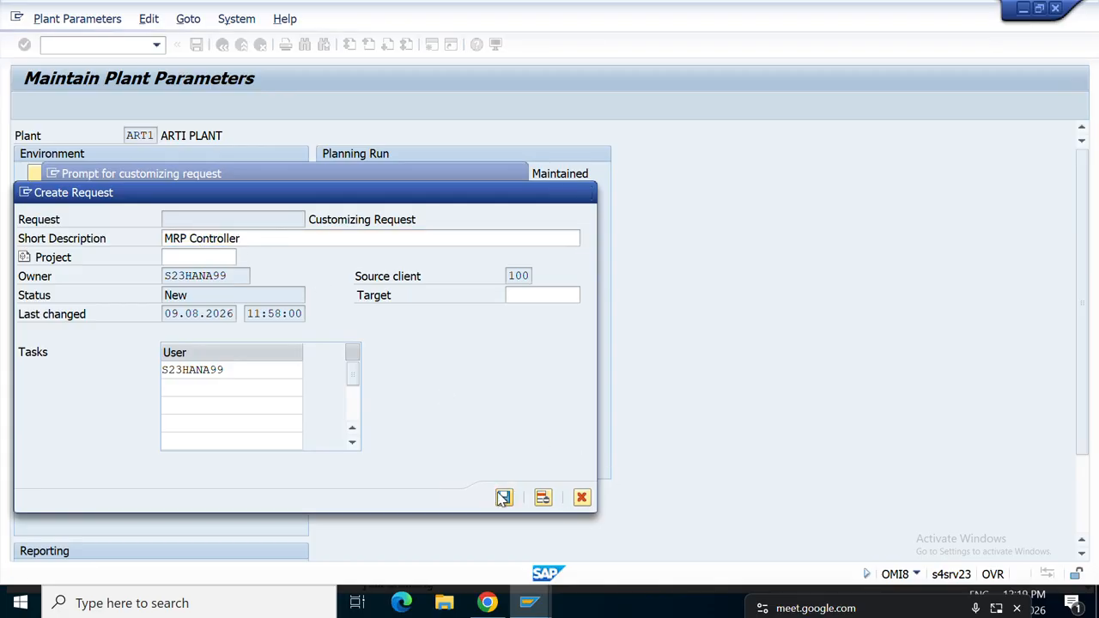
{"action": "left_click", "coordinate": [348, 273]}
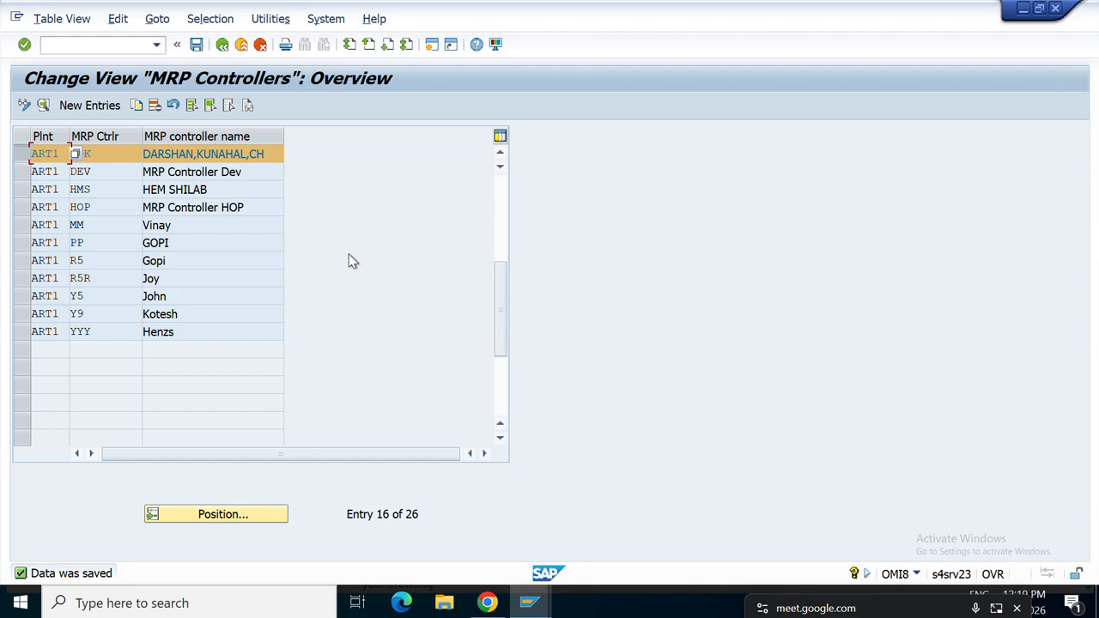
{"action": "left_click", "coordinate": [225, 47]}
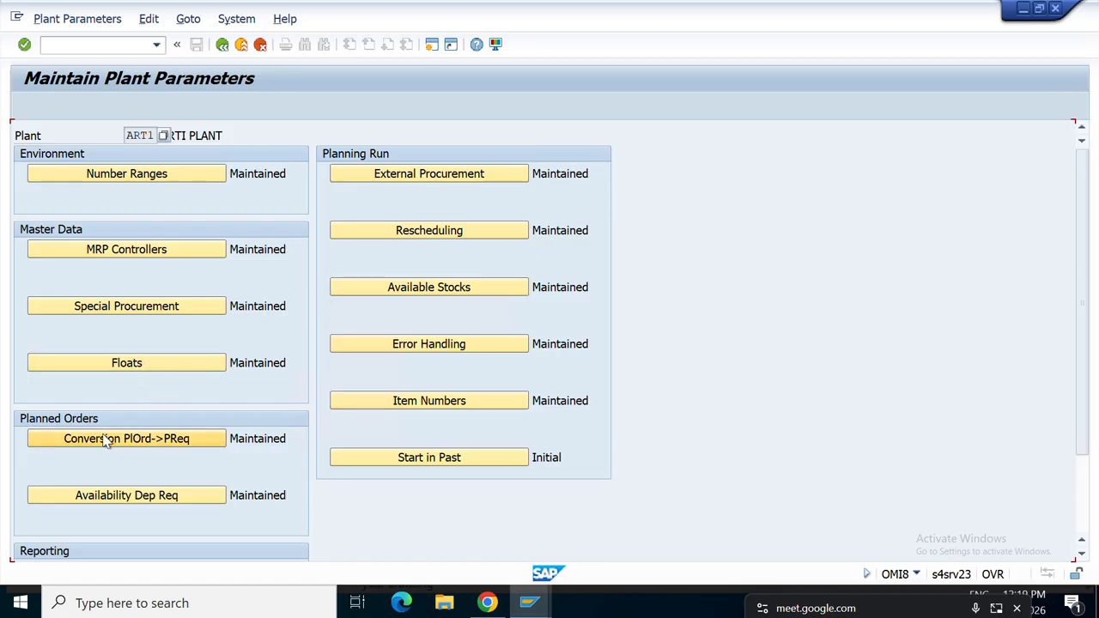
Check ART1's number of planned orders (540), then open its External Procurement purchasing defaults.
{"action": "left_click", "coordinate": [161, 446]}
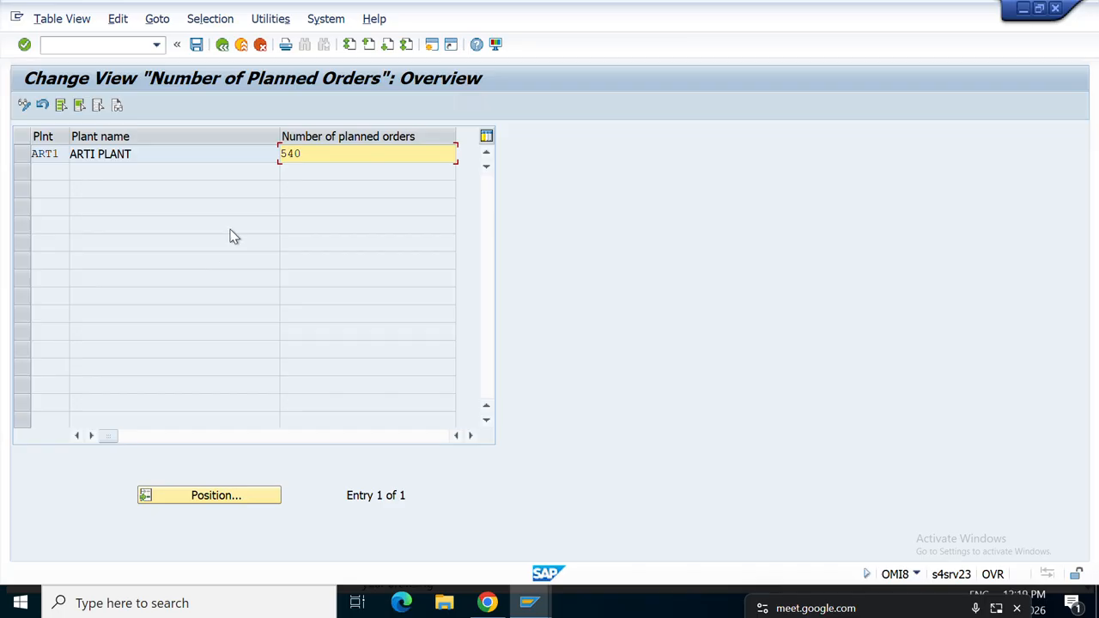
{"action": "left_click", "coordinate": [220, 45]}
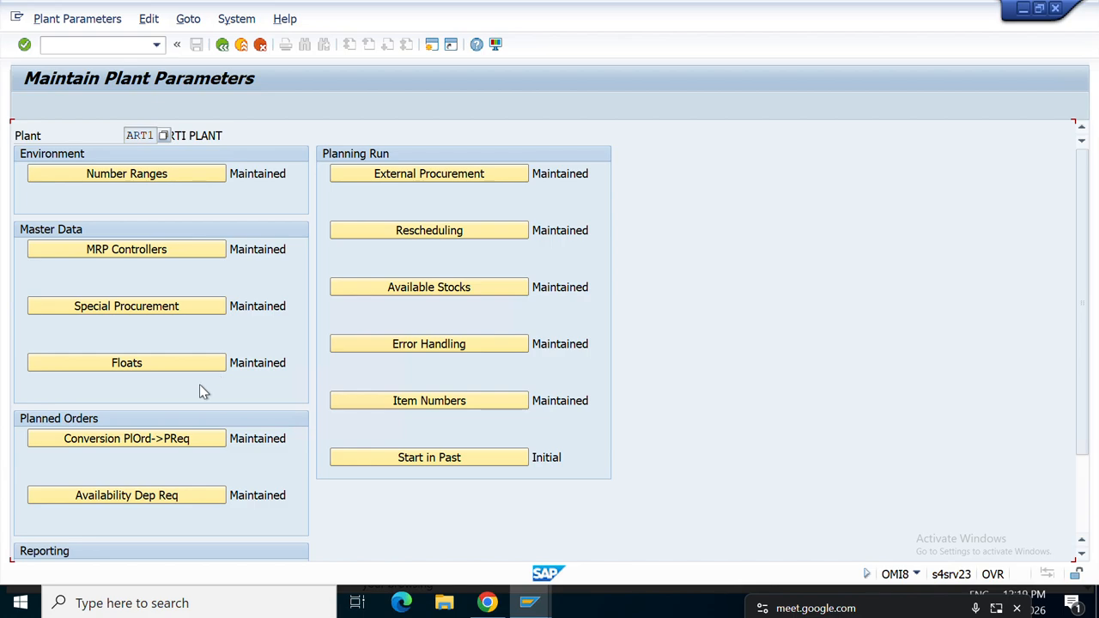
{"action": "left_click", "coordinate": [141, 438]}
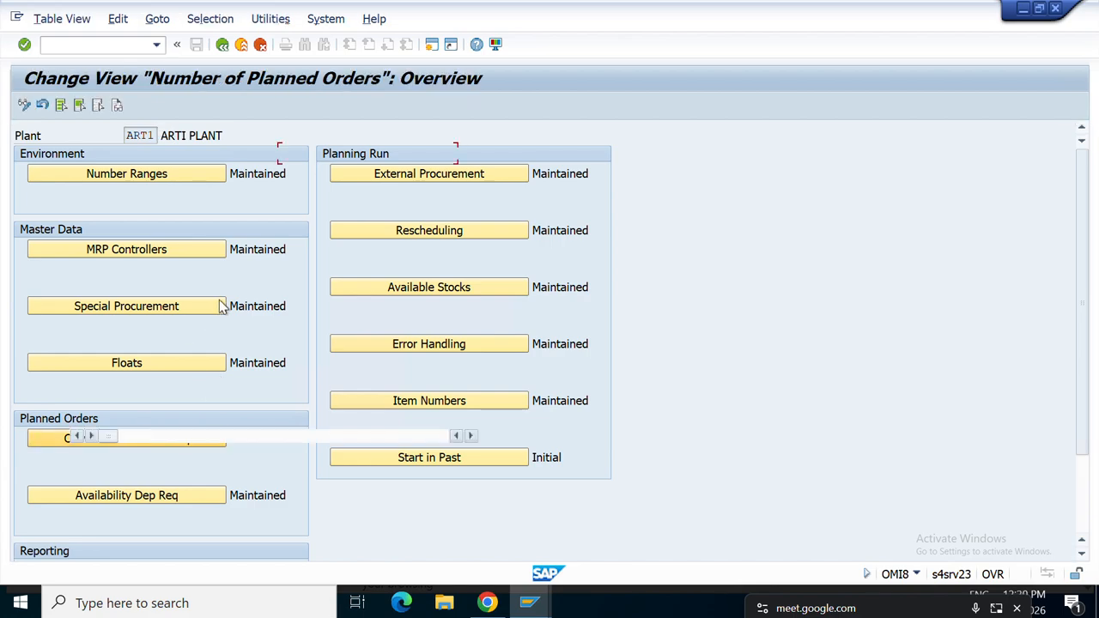
{"action": "left_click", "coordinate": [369, 152]}
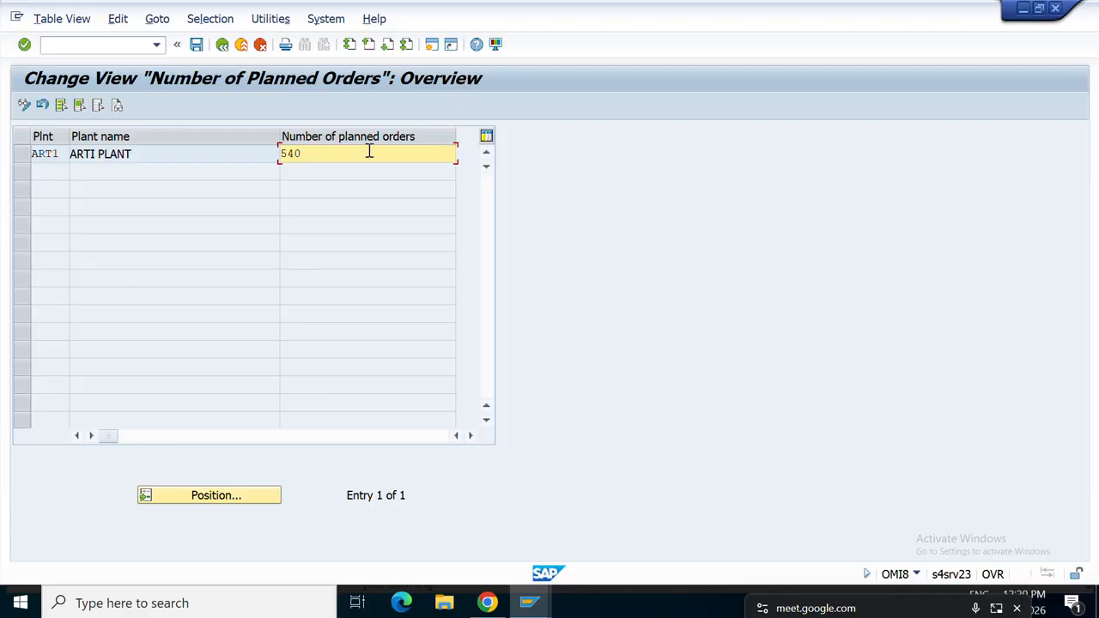
{"action": "left_click", "coordinate": [222, 46]}
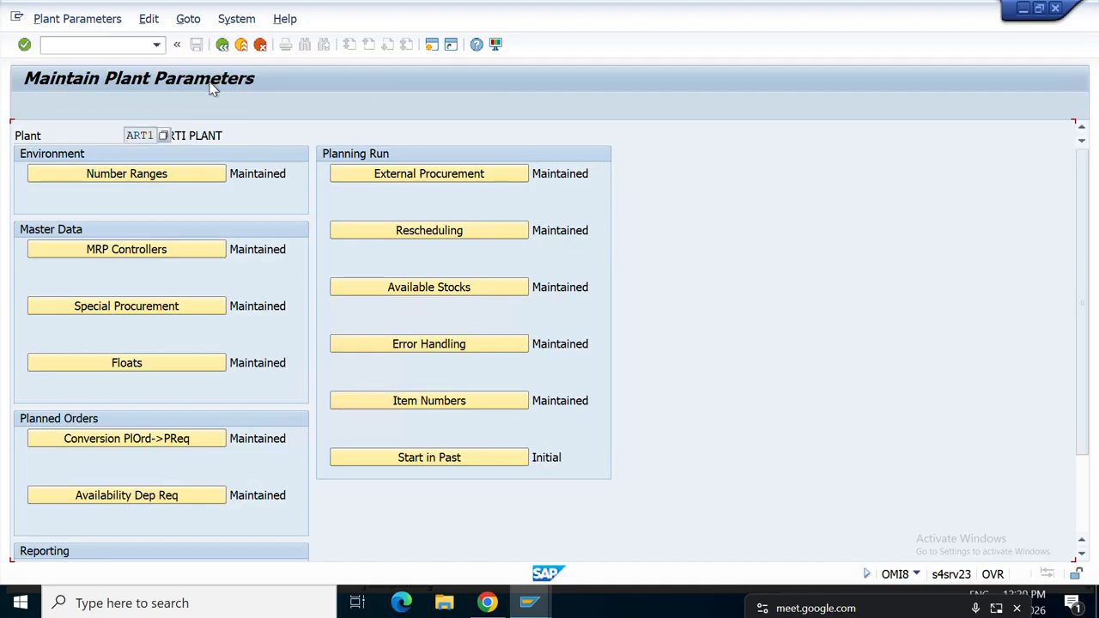
{"action": "left_click", "coordinate": [424, 179]}
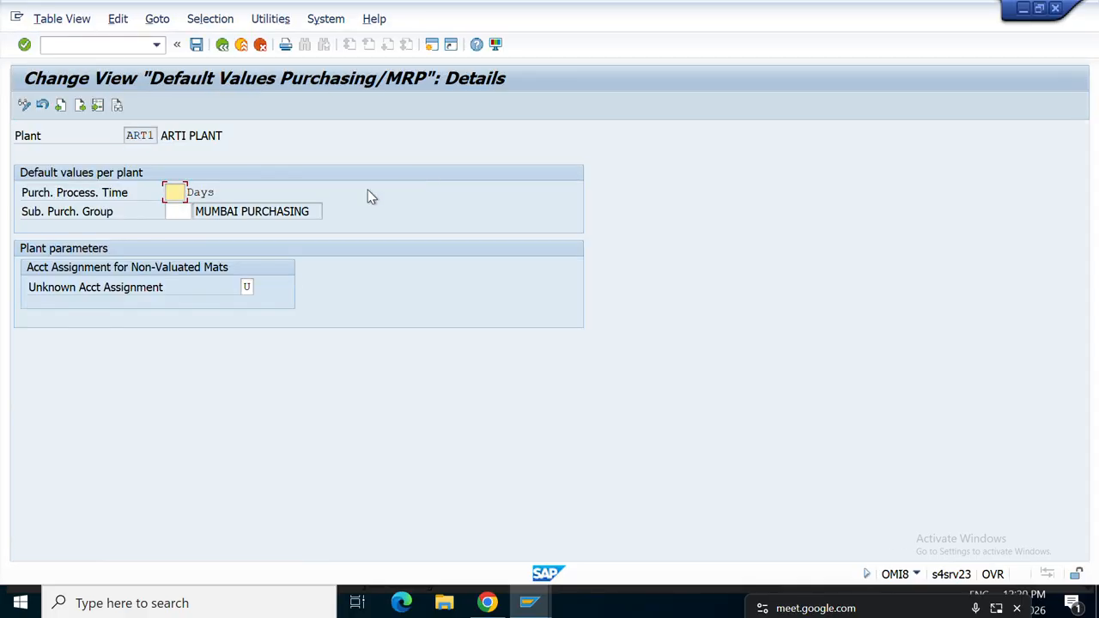
Enter a 4-day purchasing processing time and substitute purchasing group 002 for ART1.
{"action": "left_click", "coordinate": [183, 193]}
{"action": "type", "text": "2"}
{"action": "type", "text": "4"}
{"action": "left_click", "coordinate": [176, 211]}
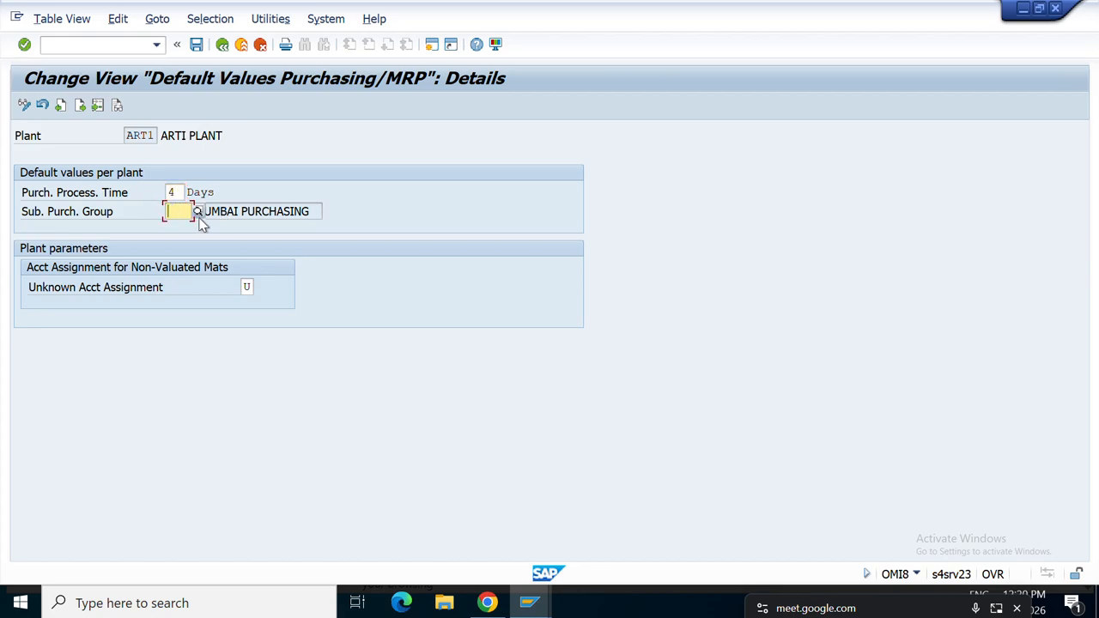
{"action": "left_click", "coordinate": [197, 211]}
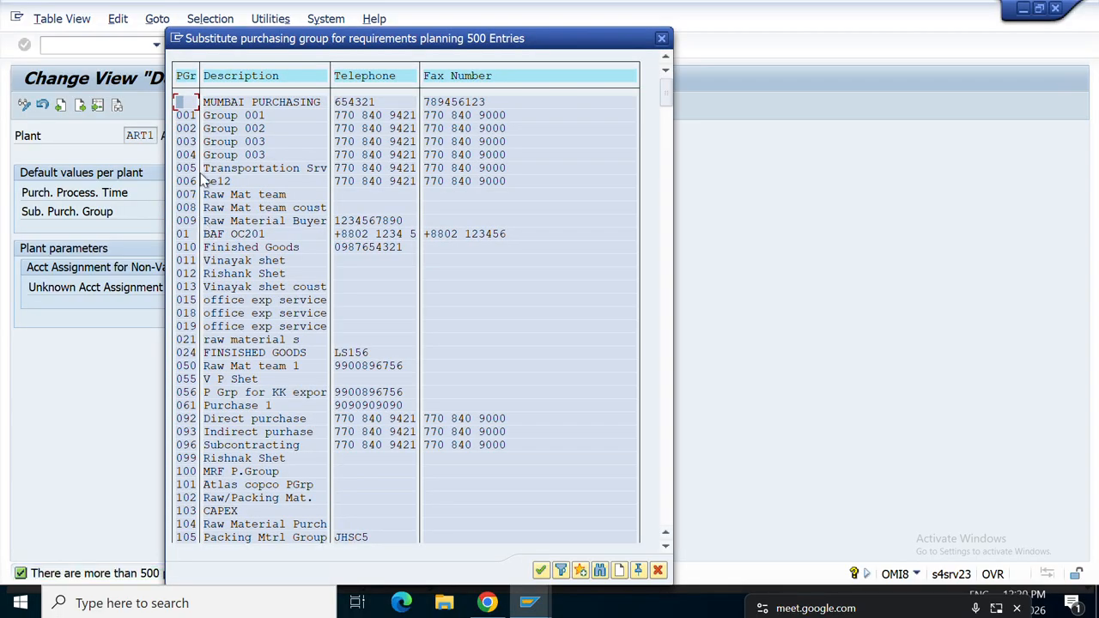
{"action": "left_click", "coordinate": [188, 128]}
{"action": "double_click", "coordinate": [188, 127]}
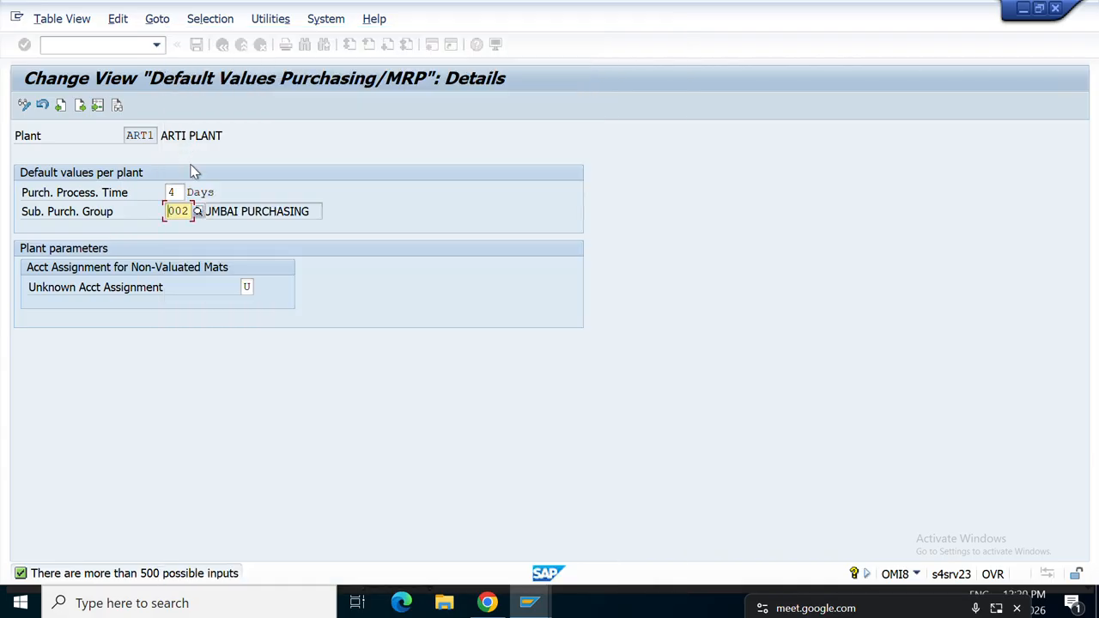
{"action": "key", "text": "Return"}
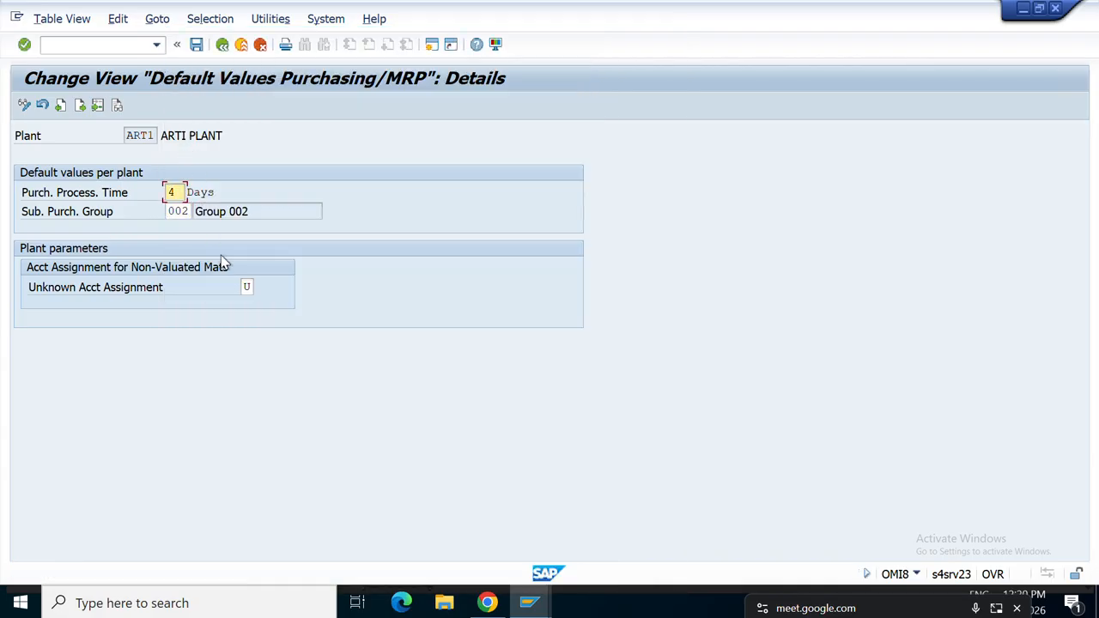
Save the purchasing defaults under the customizing request and return to Maintain Plant Parameters.
{"action": "left_click", "coordinate": [197, 45]}
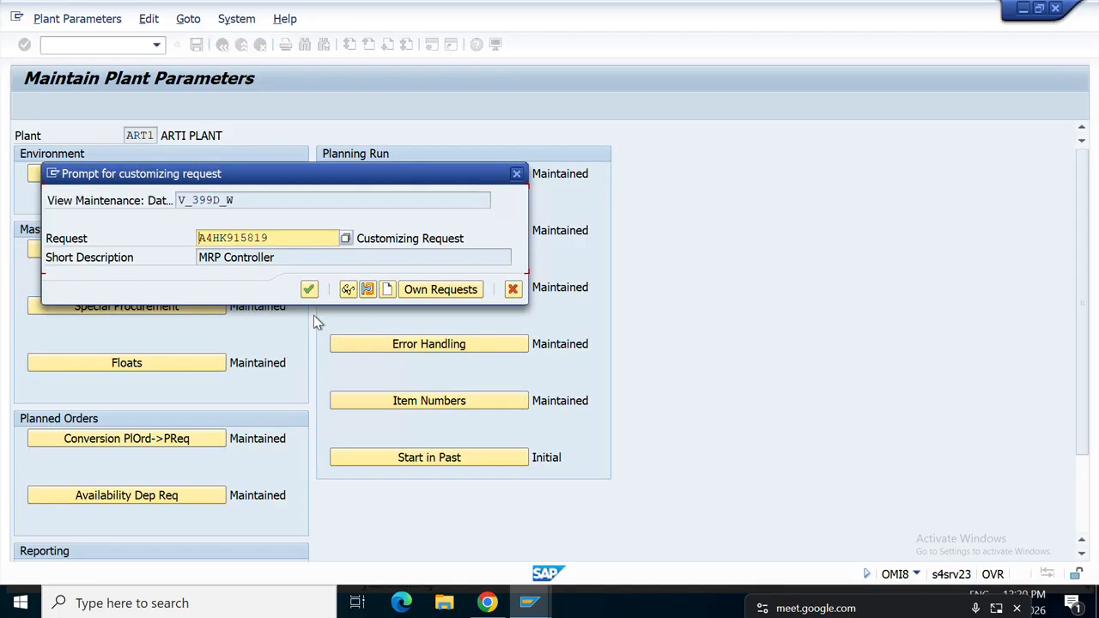
{"action": "left_click", "coordinate": [309, 290]}
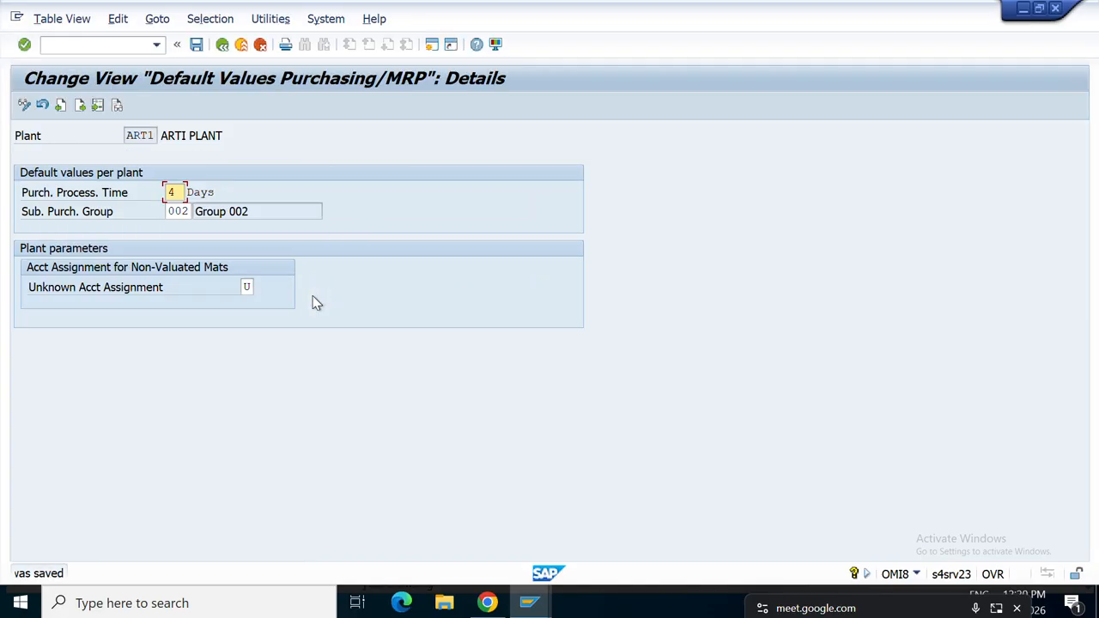
{"action": "left_click", "coordinate": [222, 47]}
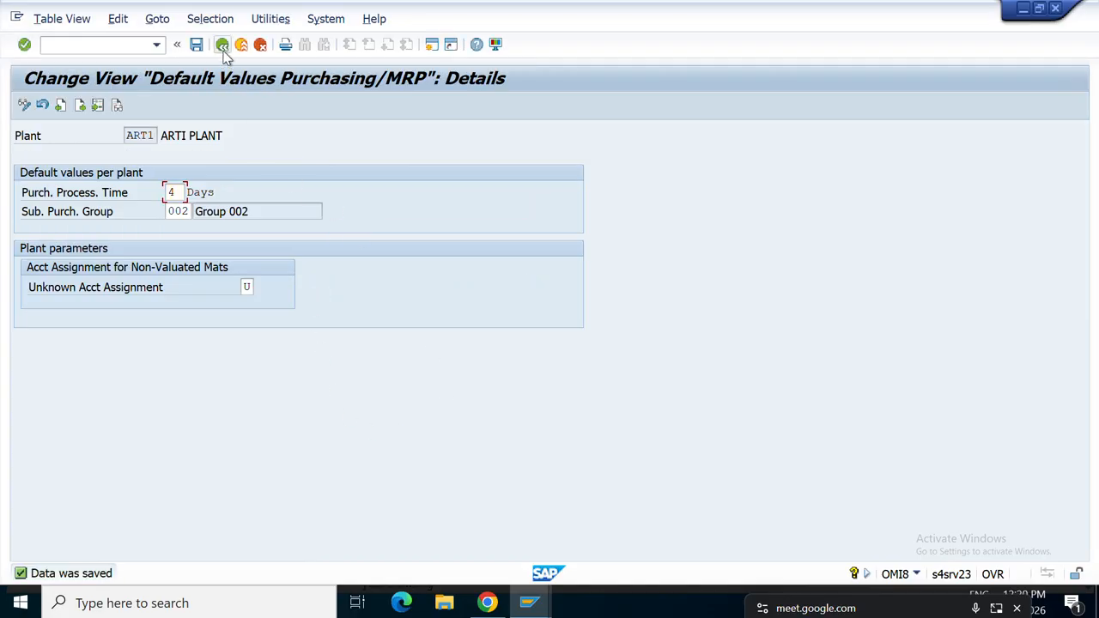
{"action": "left_click", "coordinate": [223, 48]}
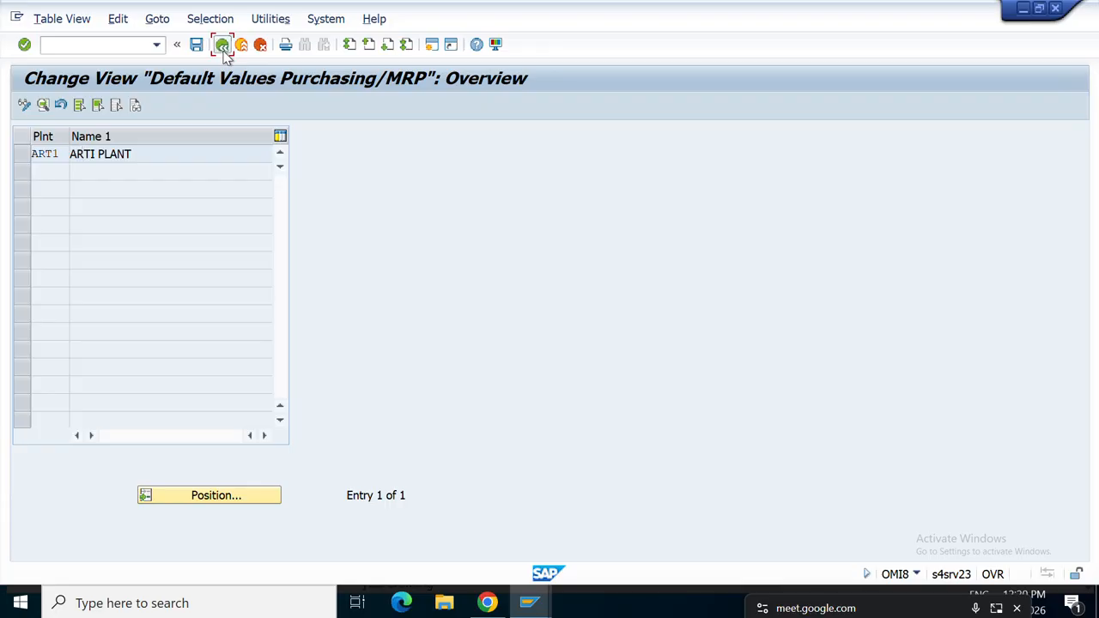
{"action": "left_click", "coordinate": [222, 47]}
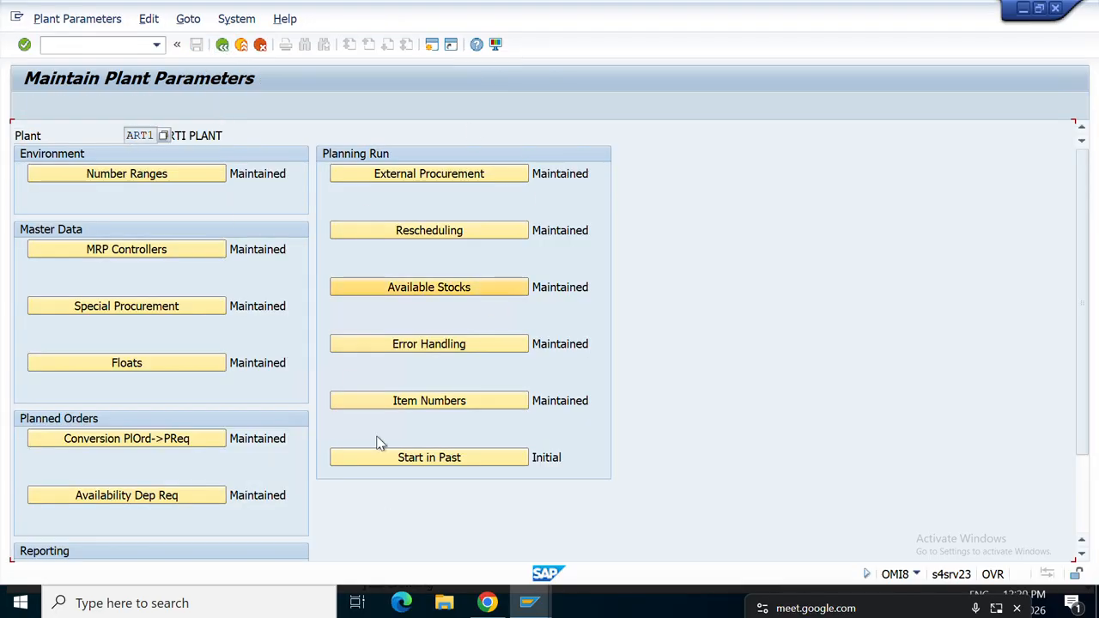
In Display IMG, expand MRP Groups and show IMG activity keys like SIMG_CFMENUOLMDOMI8 in a widened column.
{"action": "left_click", "coordinate": [219, 49]}
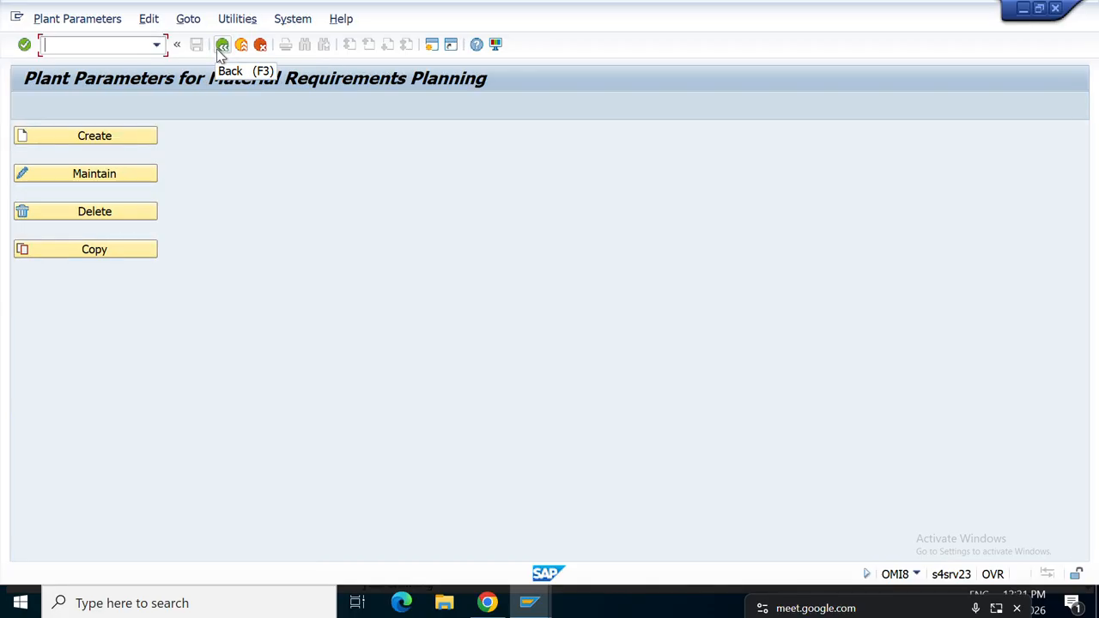
{"action": "left_click", "coordinate": [221, 47]}
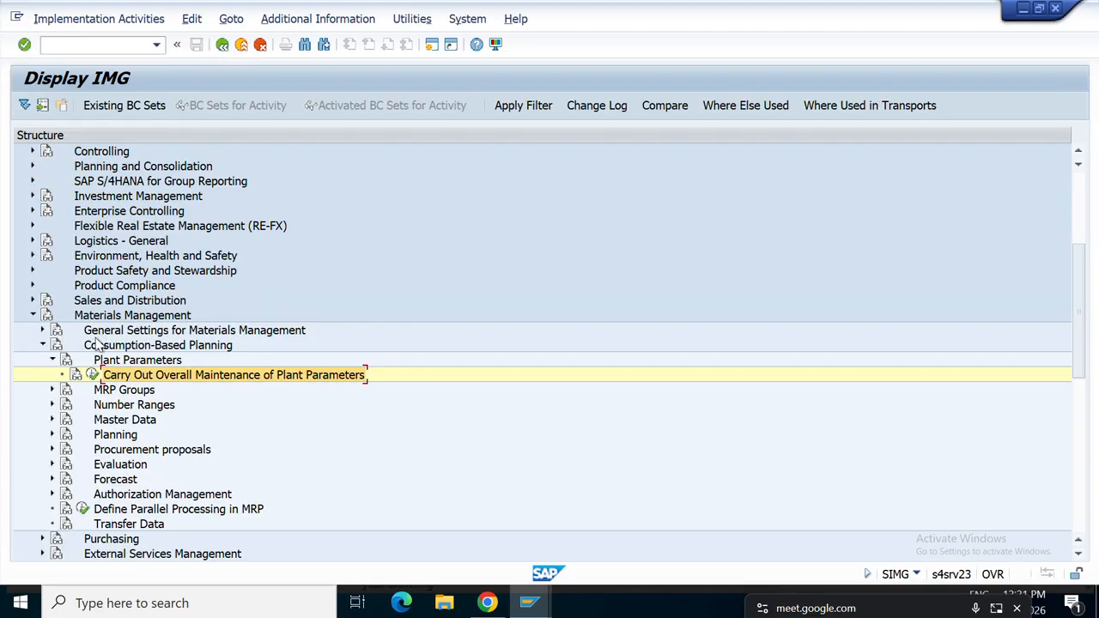
{"action": "left_click", "coordinate": [51, 391]}
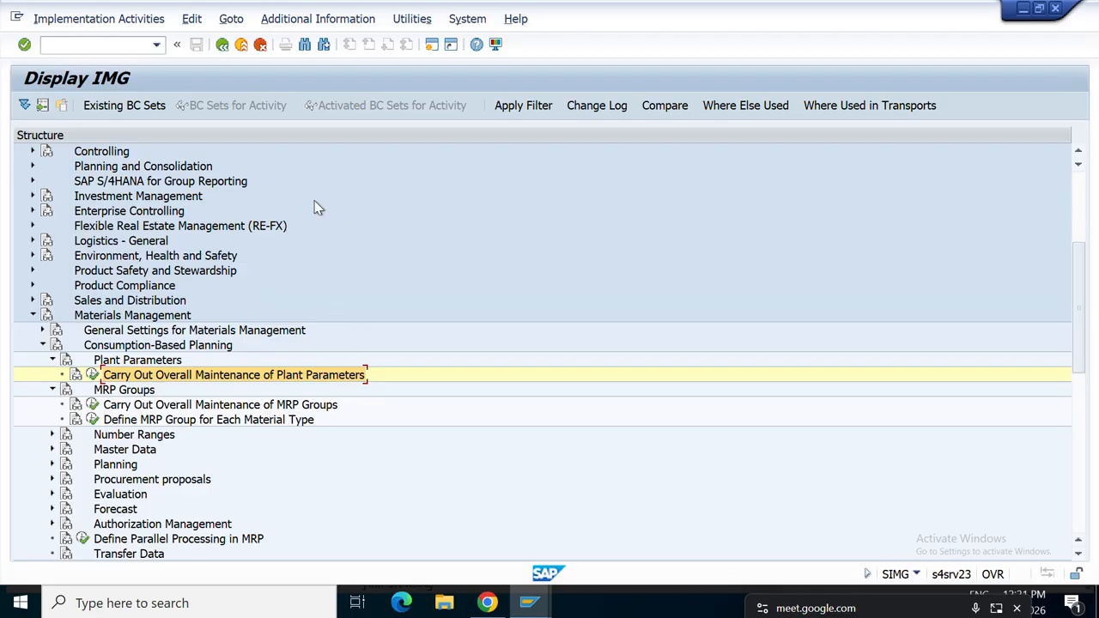
{"action": "left_click", "coordinate": [305, 21]}
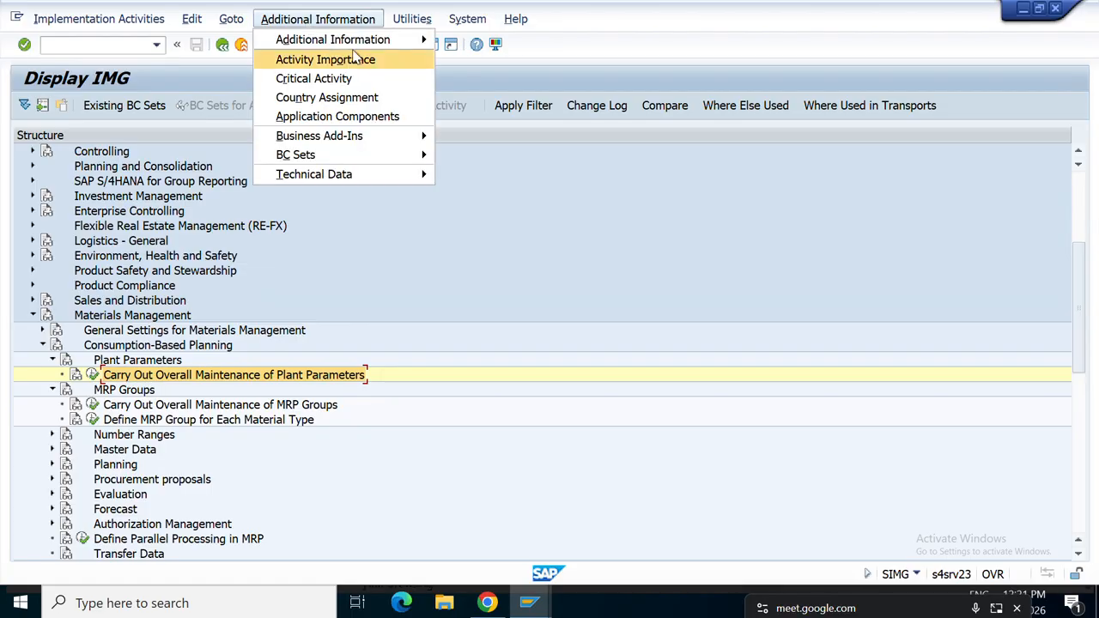
{"action": "mouse_move", "coordinate": [365, 41]}
{"action": "mouse_move", "coordinate": [504, 67]}
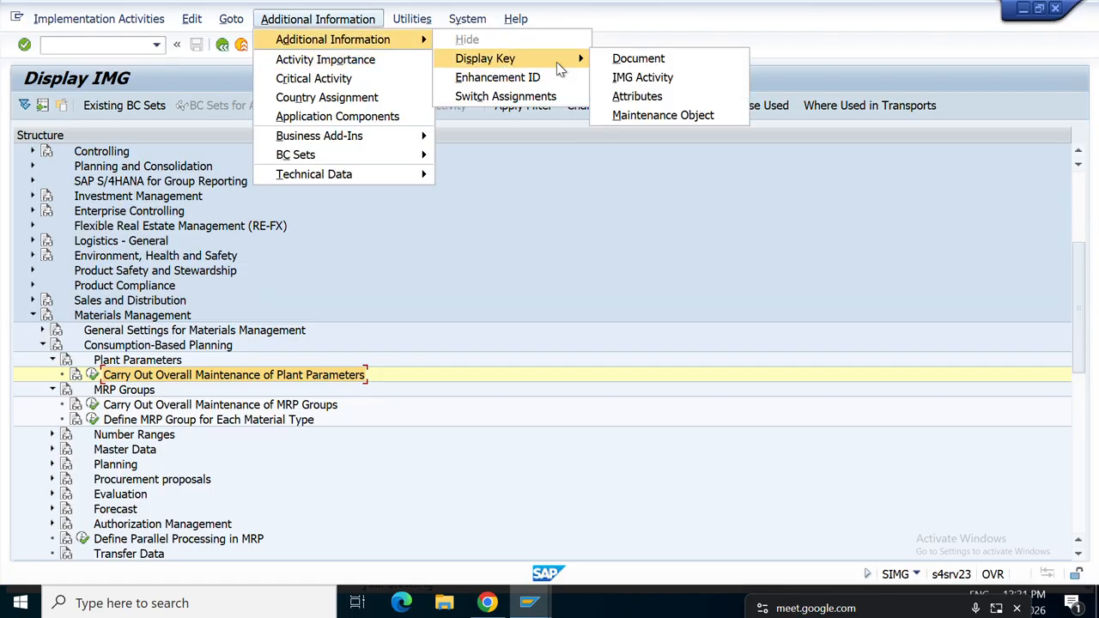
{"action": "left_click", "coordinate": [641, 76]}
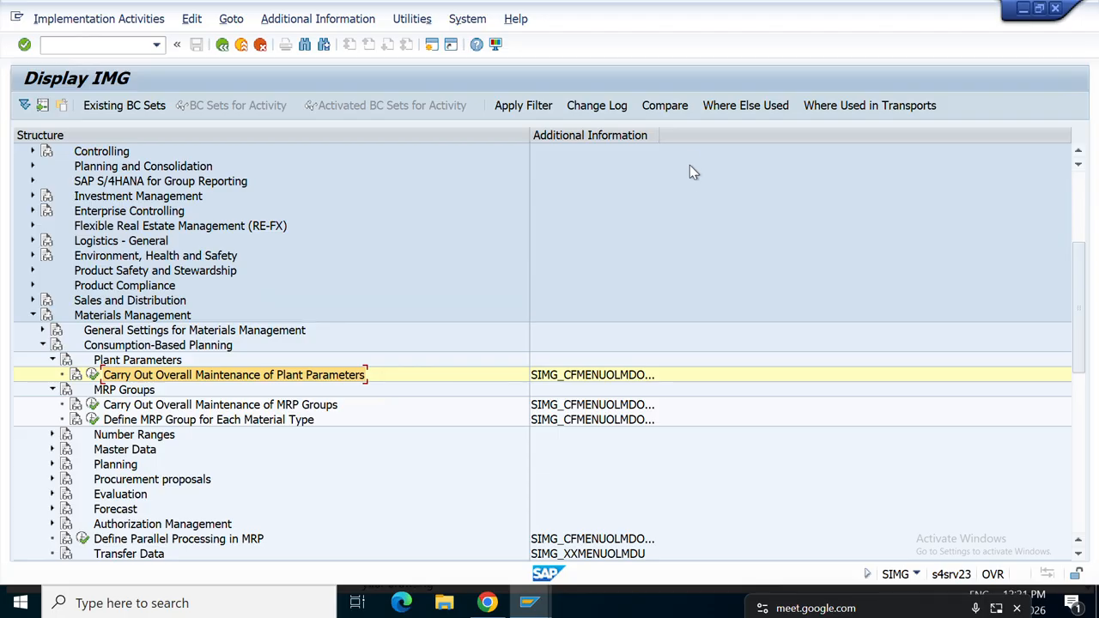
{"action": "left_click_drag", "start_coordinate": [659, 130], "coordinate": [753, 135]}
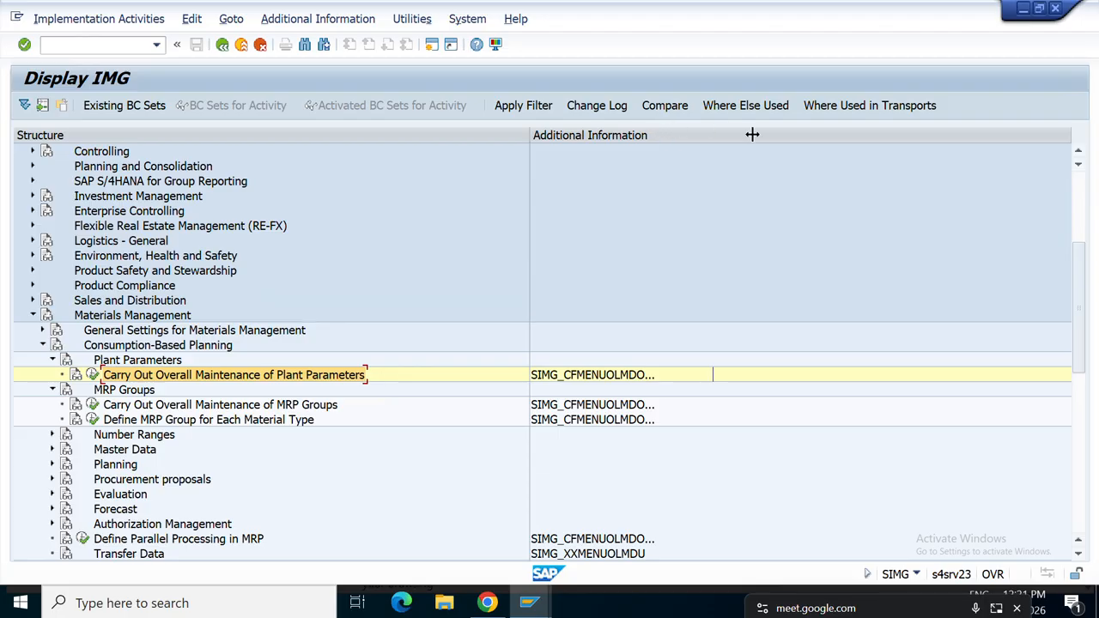
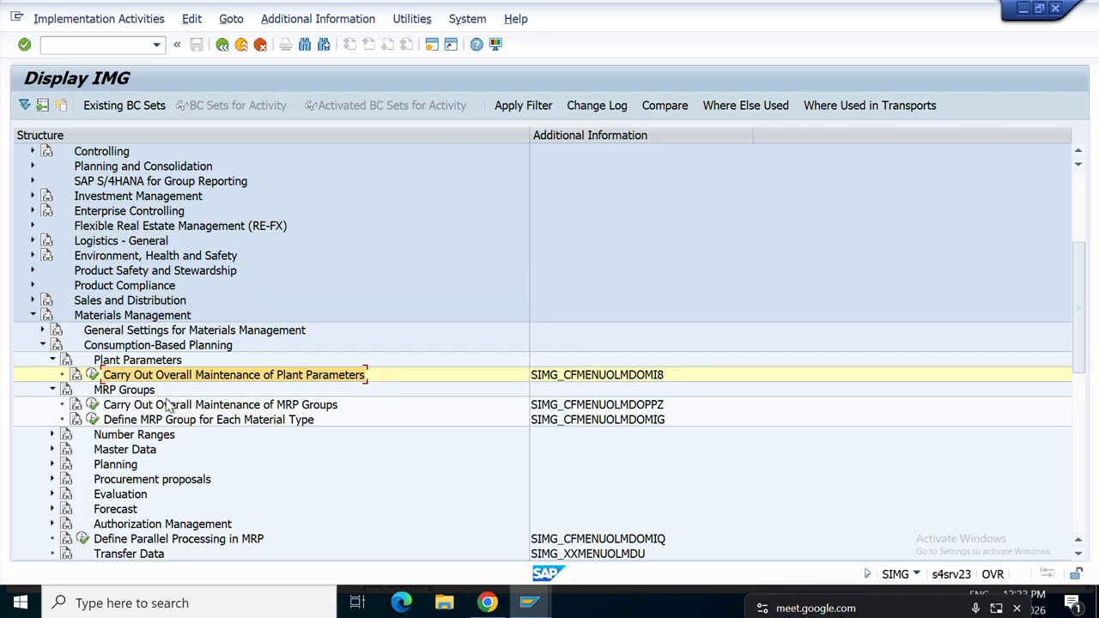
Open MRP group maintenance for plant ART1 and find that group CDKM does not exist.
{"action": "left_click", "coordinate": [93, 405]}
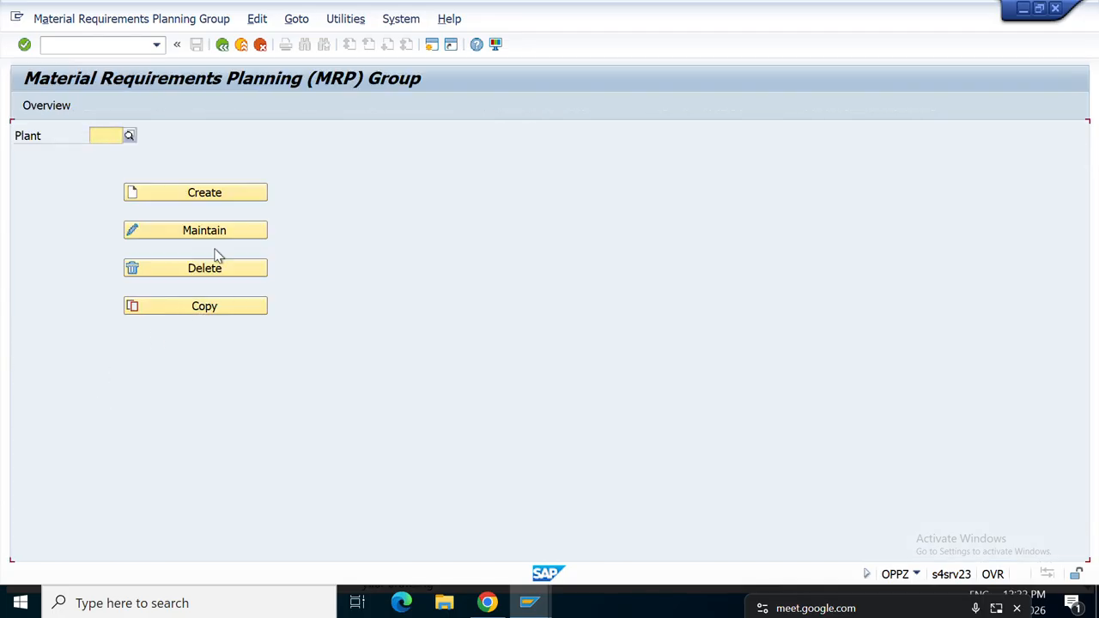
{"action": "left_click", "coordinate": [209, 236]}
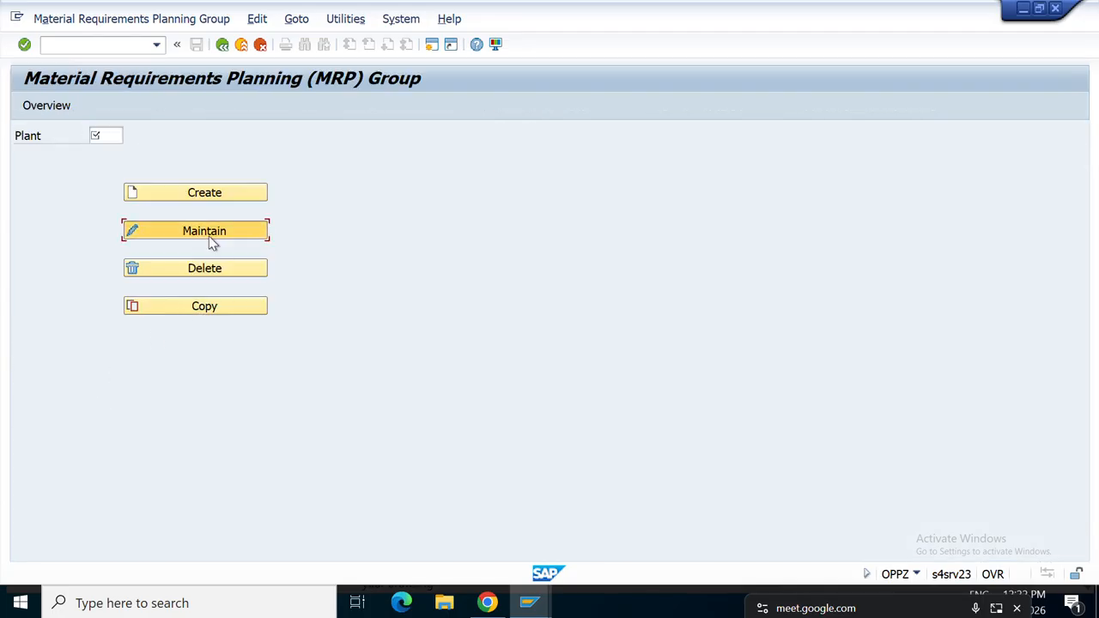
{"action": "left_click", "coordinate": [108, 134]}
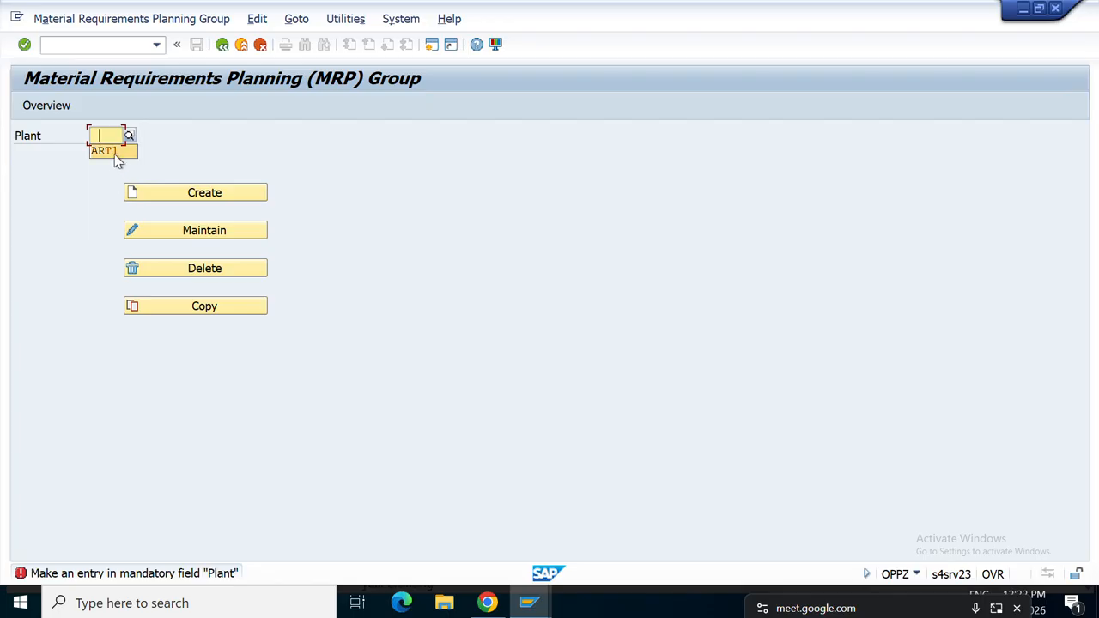
{"action": "left_click", "coordinate": [195, 243]}
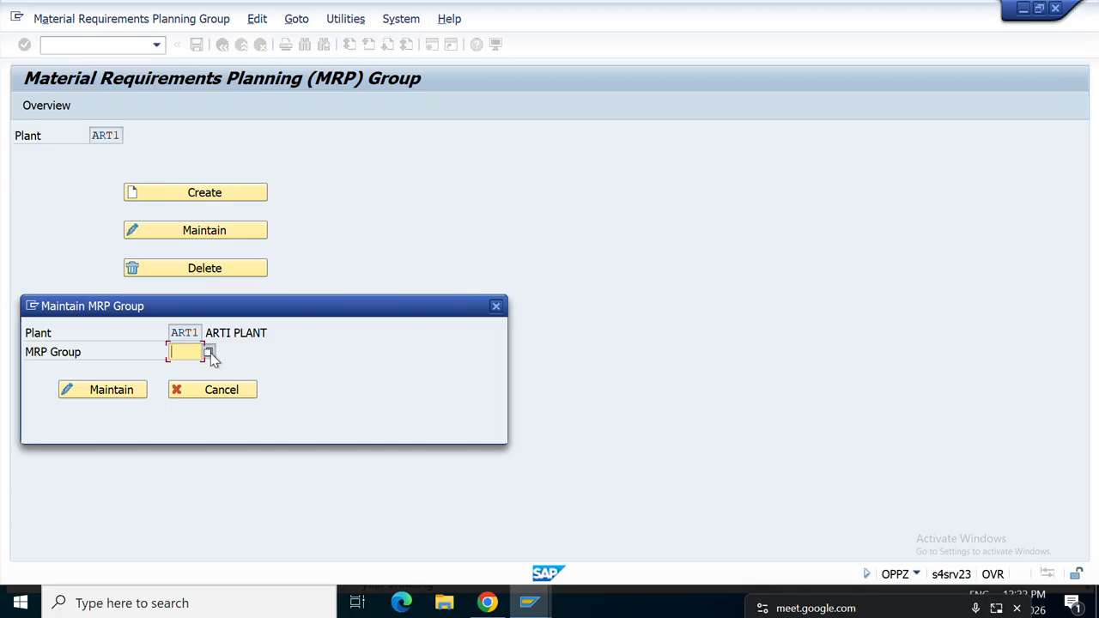
{"action": "left_click", "coordinate": [209, 352]}
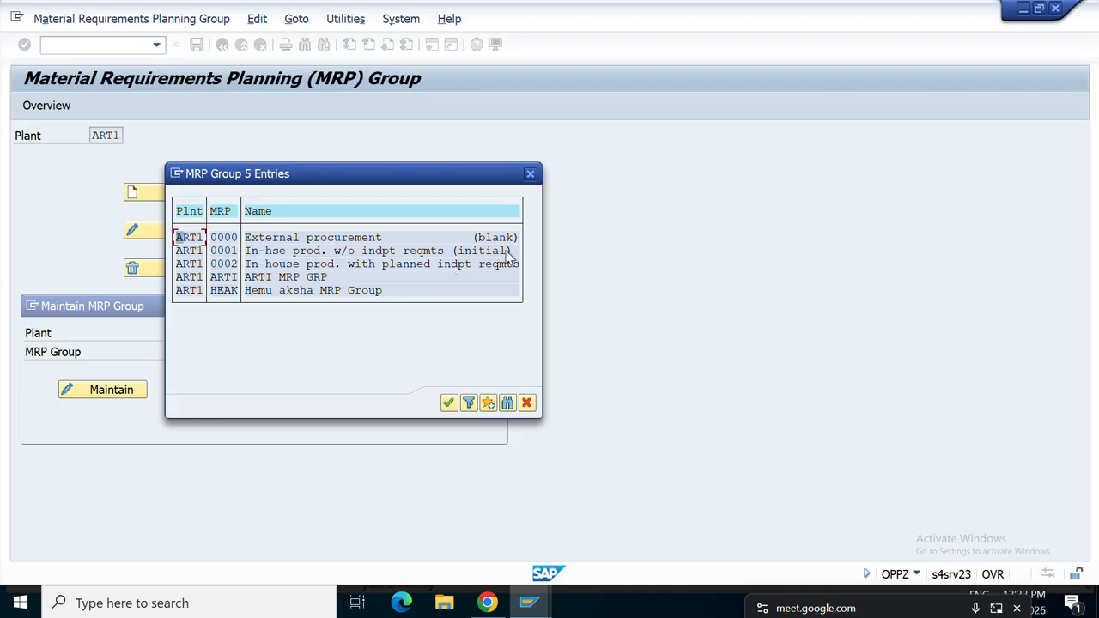
{"action": "left_click", "coordinate": [530, 173]}
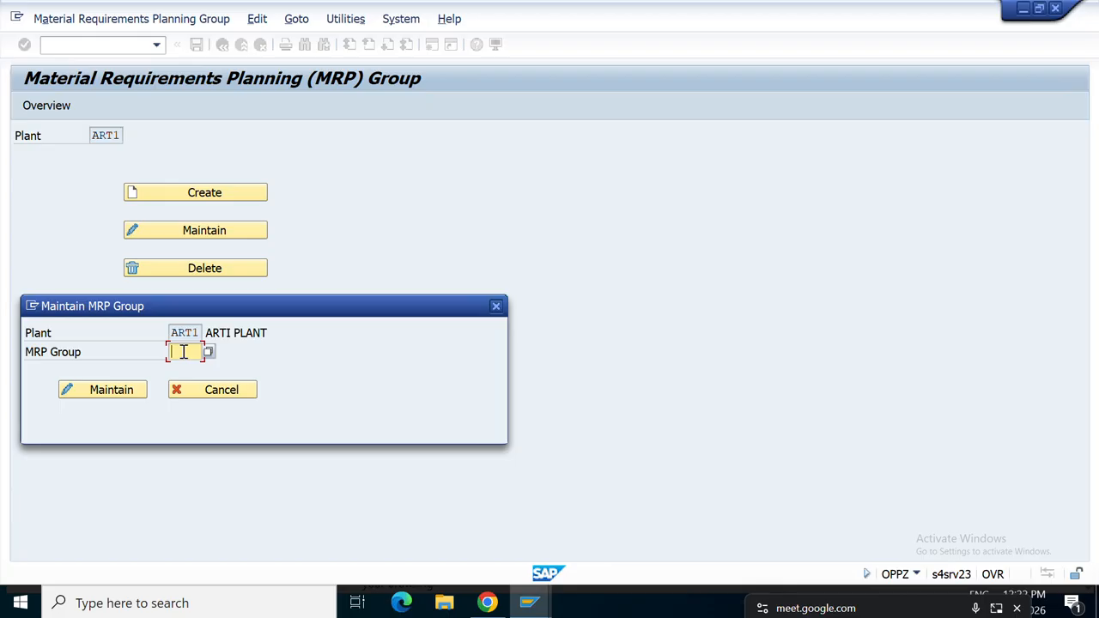
{"action": "type", "text": "cc"}
{"action": "type", "text": "km"}
{"action": "left_click", "coordinate": [107, 392]}
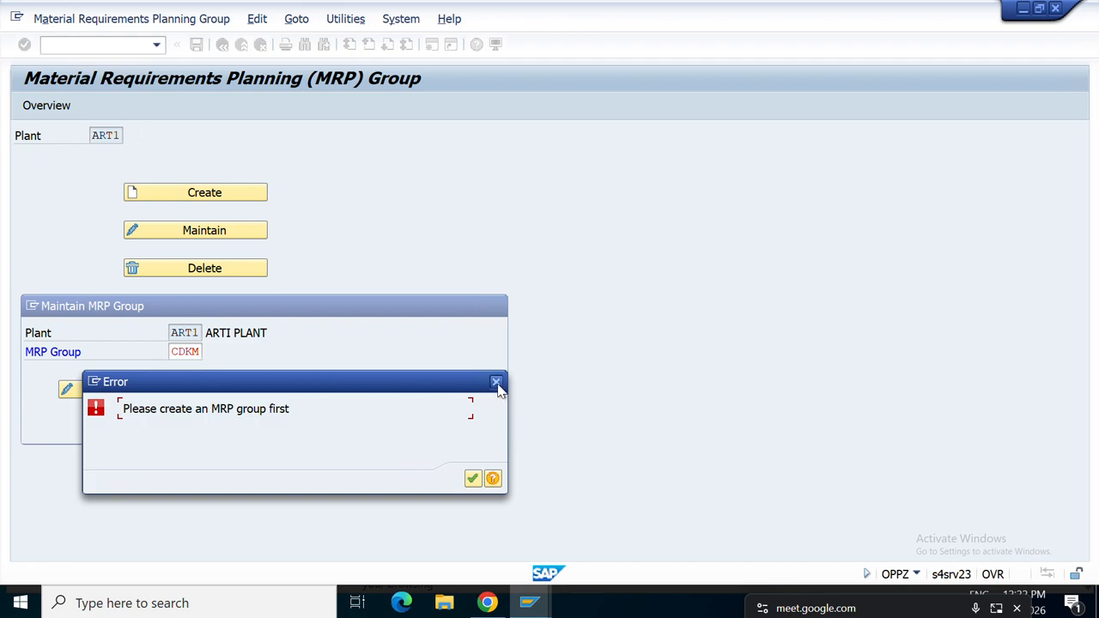
{"action": "left_click", "coordinate": [496, 382]}
Review MRP group HEAK's scheduling and document type settings, then return to the start screen.
{"action": "left_click", "coordinate": [189, 351]}
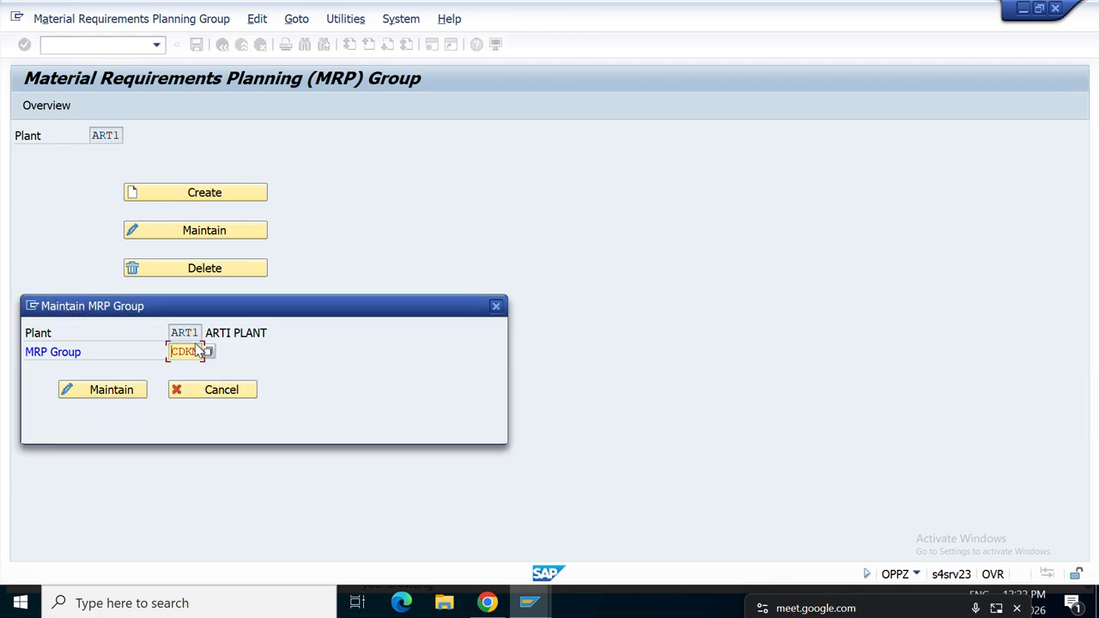
{"action": "left_click", "coordinate": [207, 351]}
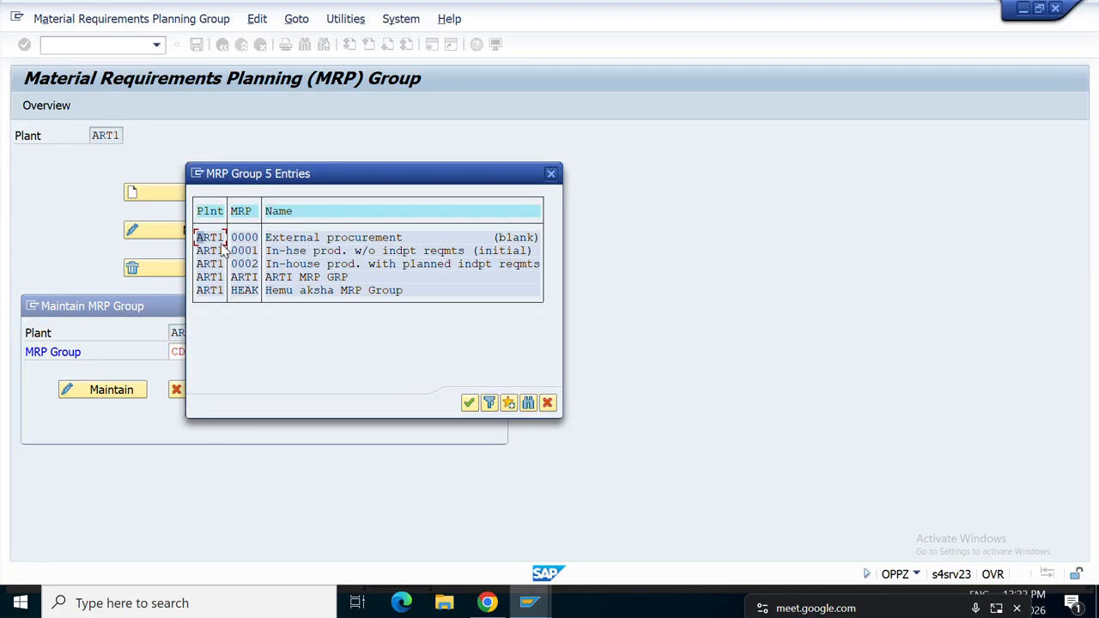
{"action": "double_click", "coordinate": [209, 296]}
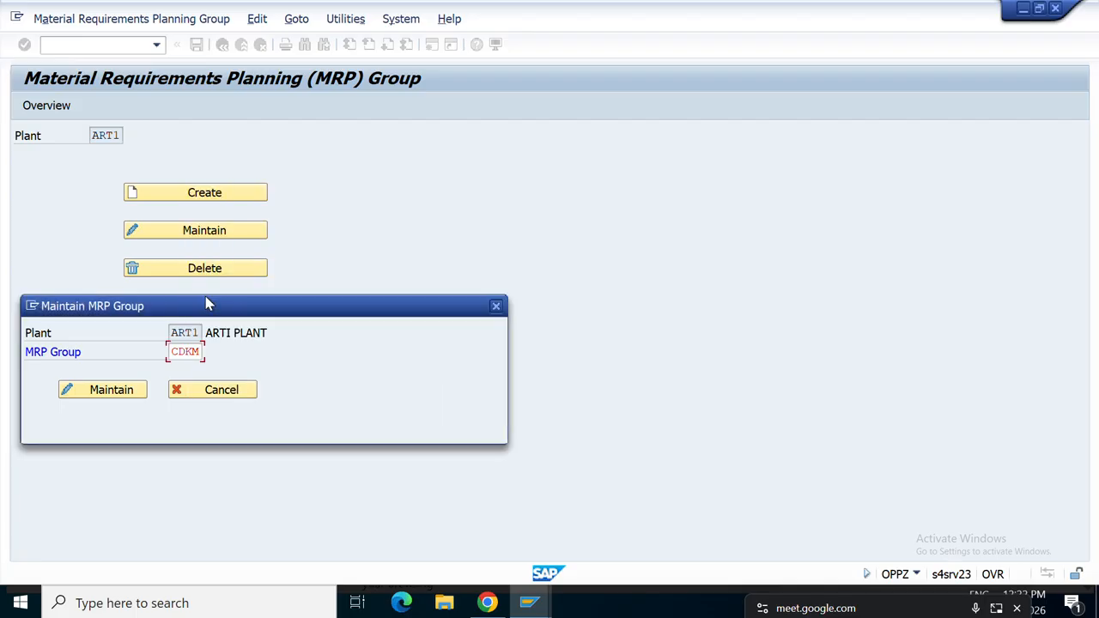
{"action": "left_click", "coordinate": [112, 391]}
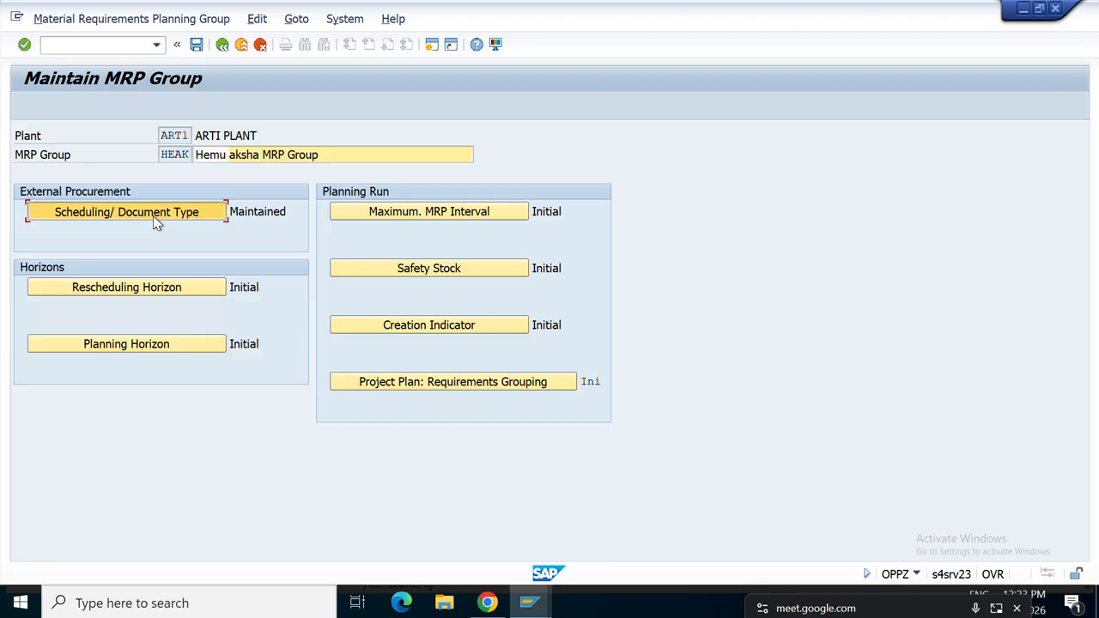
{"action": "left_click", "coordinate": [155, 217]}
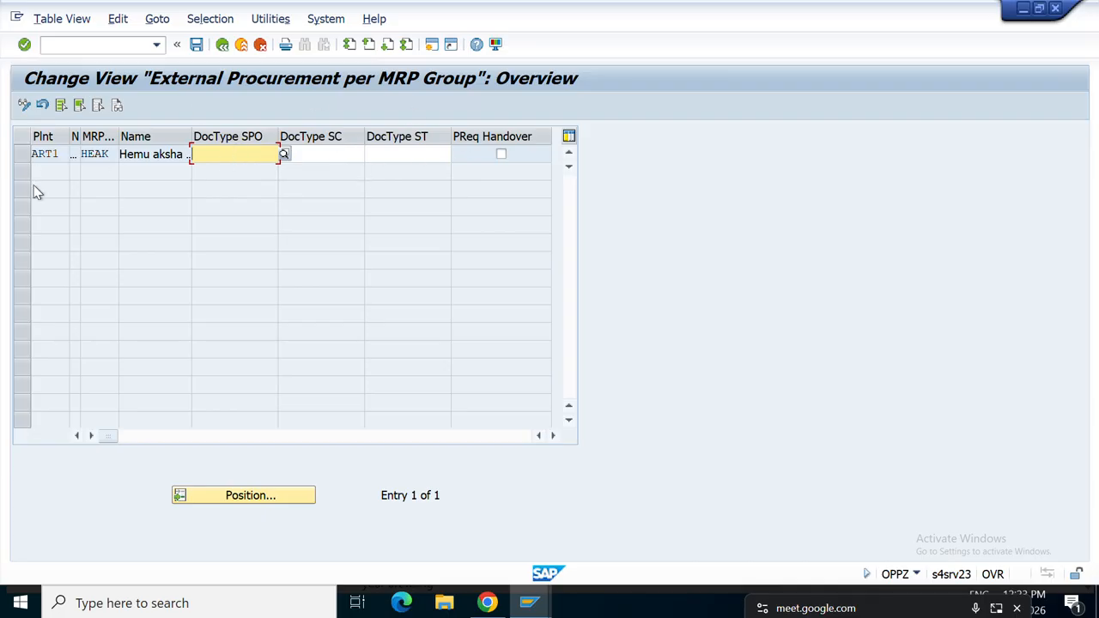
{"action": "left_click", "coordinate": [225, 46]}
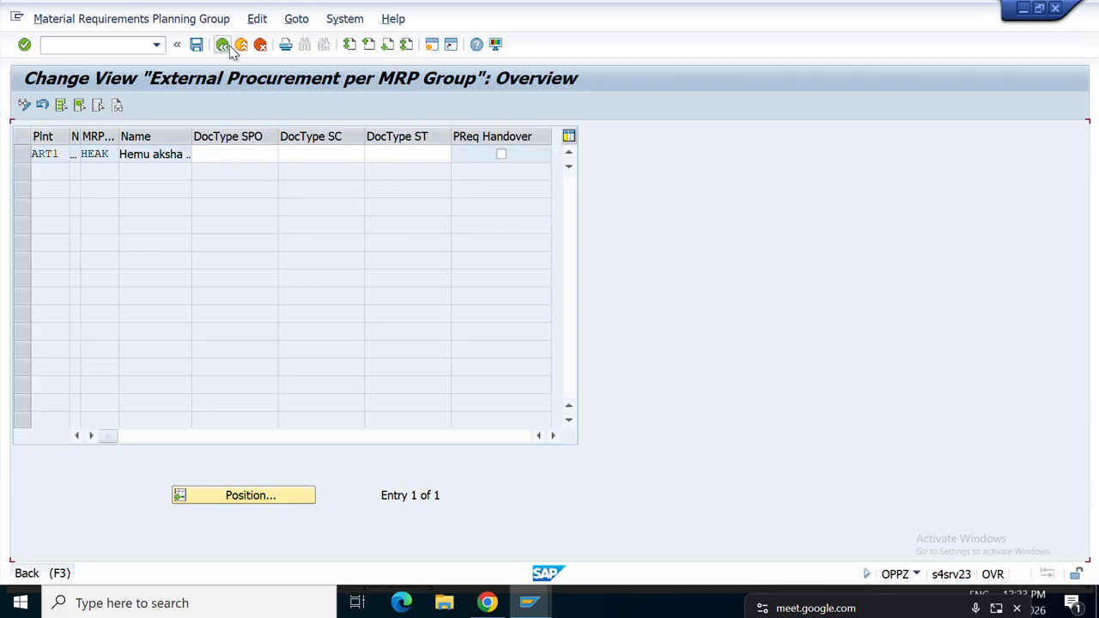
{"action": "left_click", "coordinate": [222, 44]}
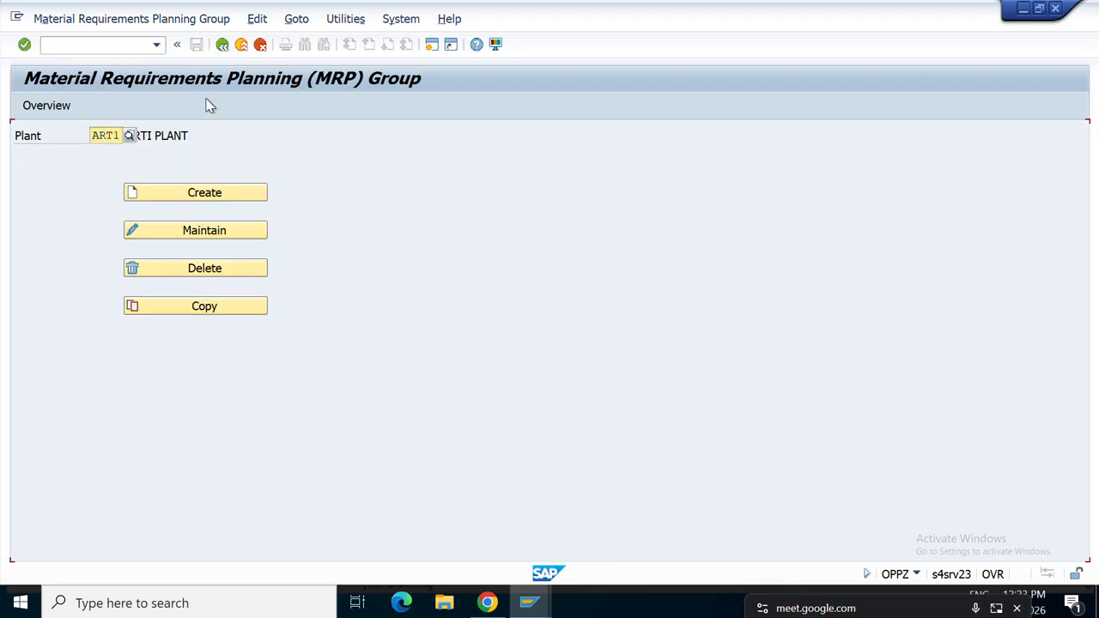
Create MRP group DKCM with its description for ART1, assigning it to the customizing request.
{"action": "left_click", "coordinate": [156, 198]}
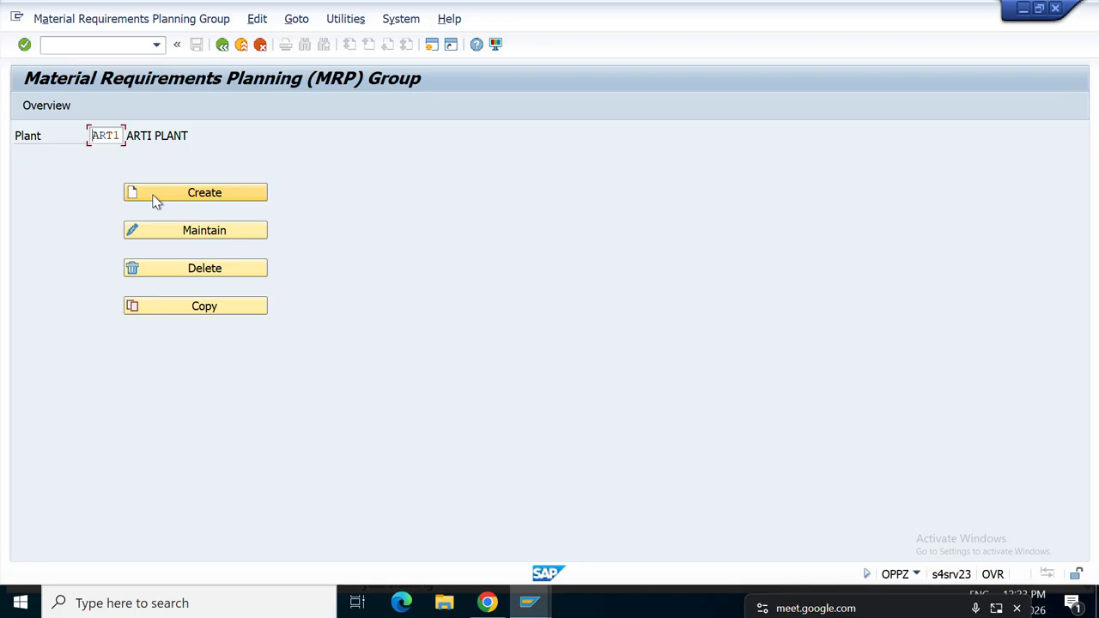
{"action": "left_click", "coordinate": [155, 199]}
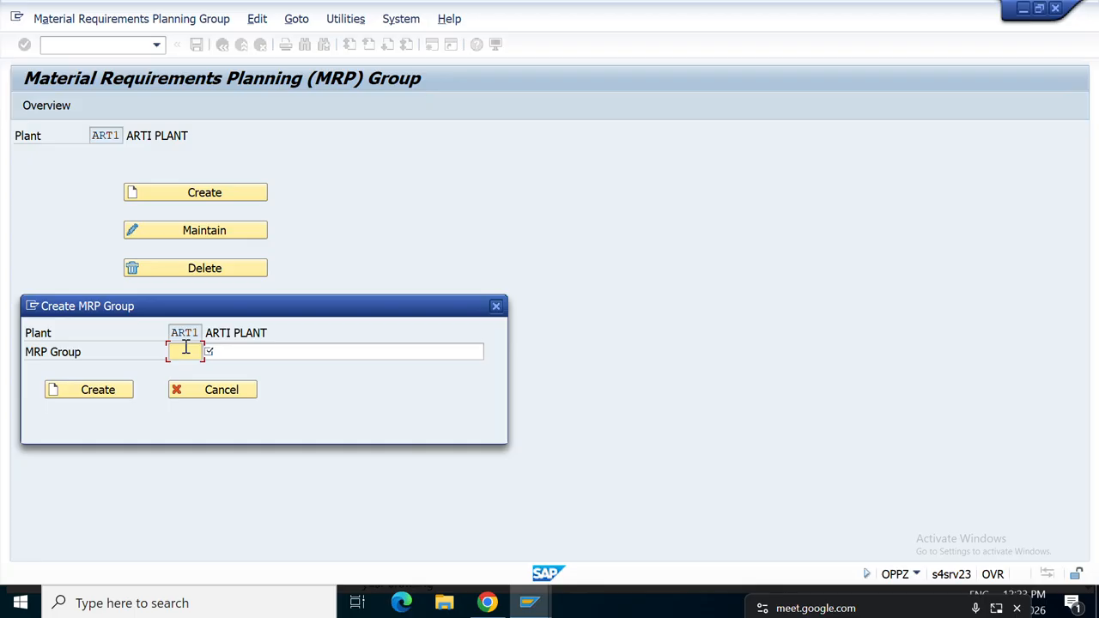
{"action": "type", "text": "dk"}
{"action": "key", "text": "BackSpace"}
{"action": "key", "text": "BackSpace"}
{"action": "type", "text": "DKC"}
{"action": "left_click", "coordinate": [233, 351]}
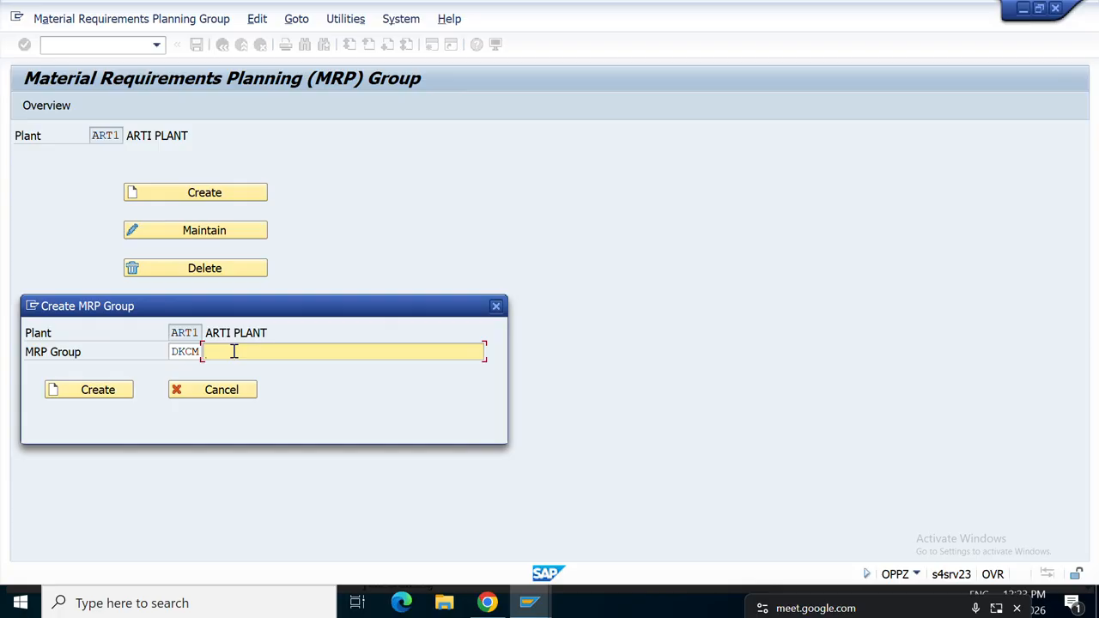
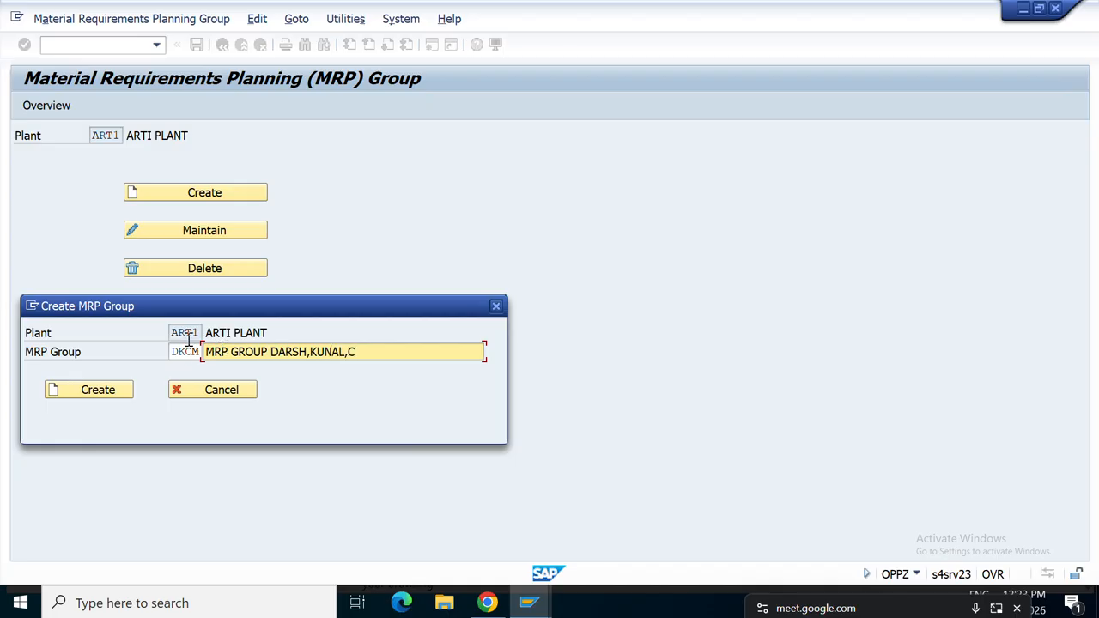
{"action": "left_click", "coordinate": [98, 396]}
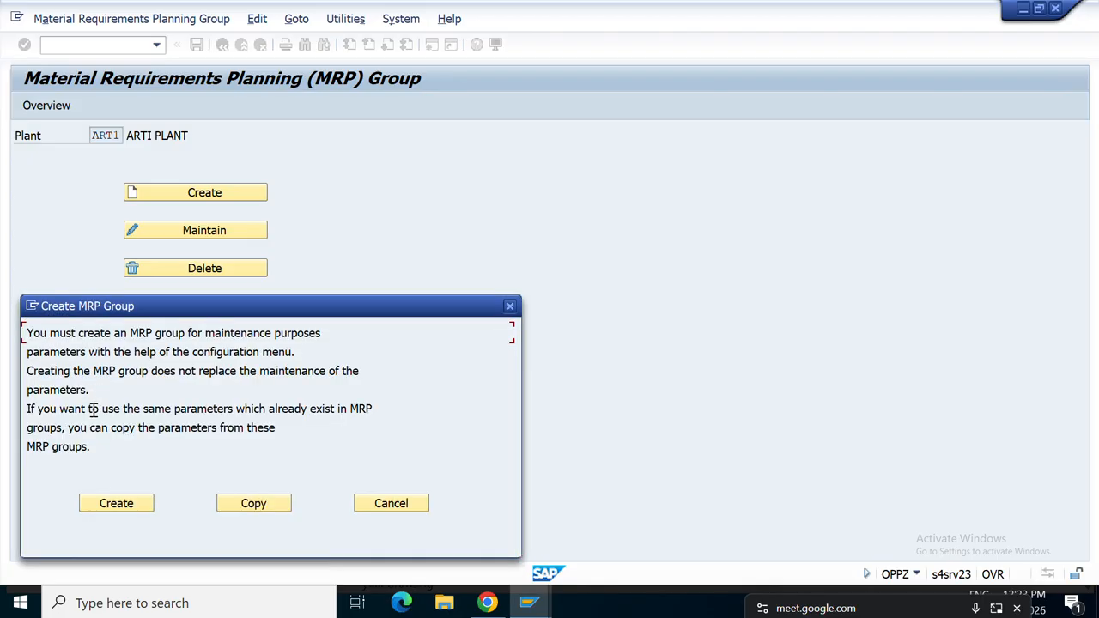
{"action": "left_click", "coordinate": [111, 504]}
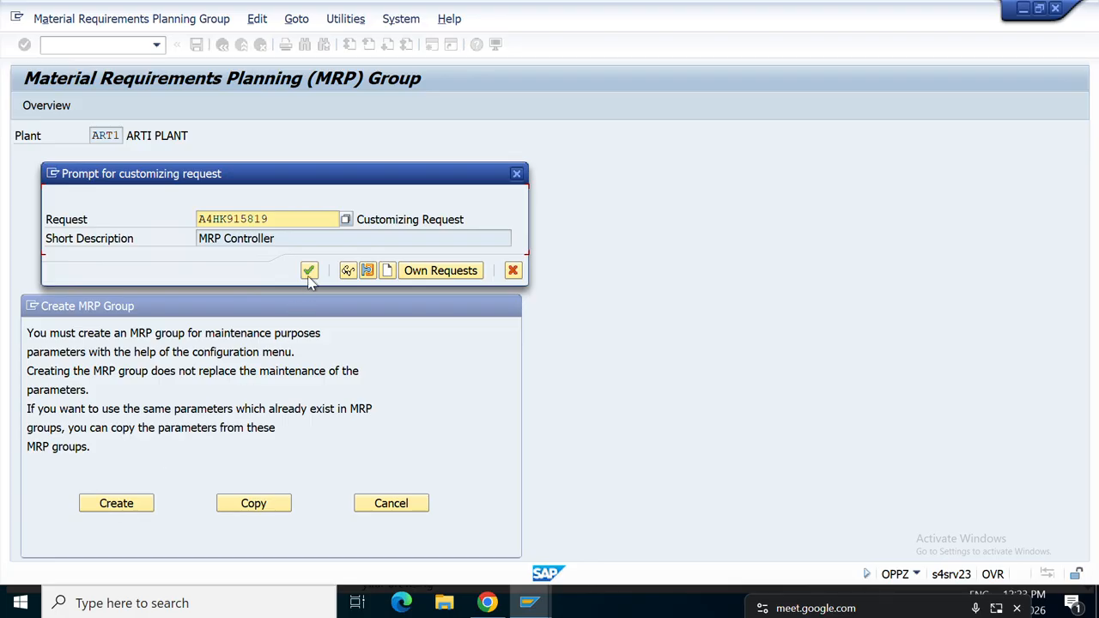
{"action": "left_click", "coordinate": [308, 273]}
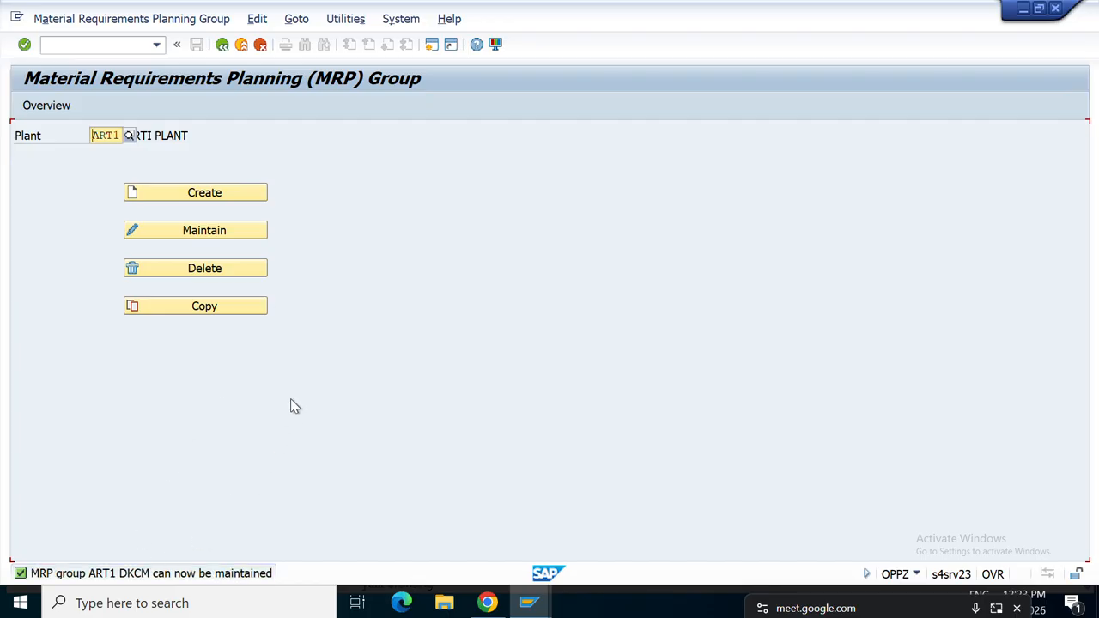
Pick DKCM from the F4 list, review its initial settings, and back out to the IMG tree.
{"action": "left_click", "coordinate": [215, 240]}
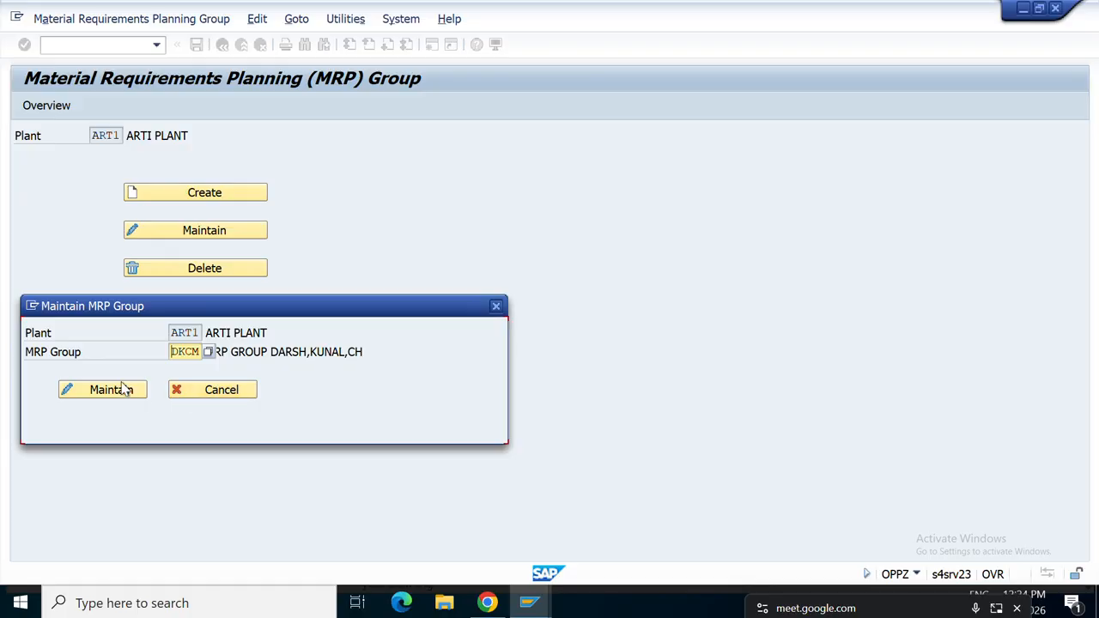
{"action": "left_click", "coordinate": [209, 353]}
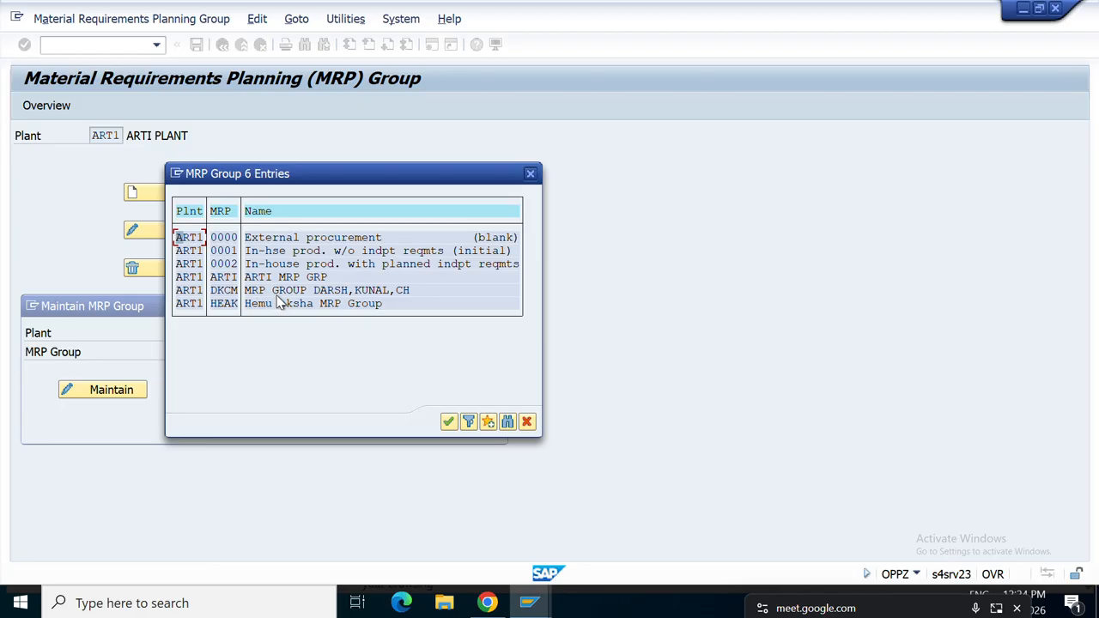
{"action": "left_click", "coordinate": [283, 292]}
{"action": "left_click", "coordinate": [448, 420]}
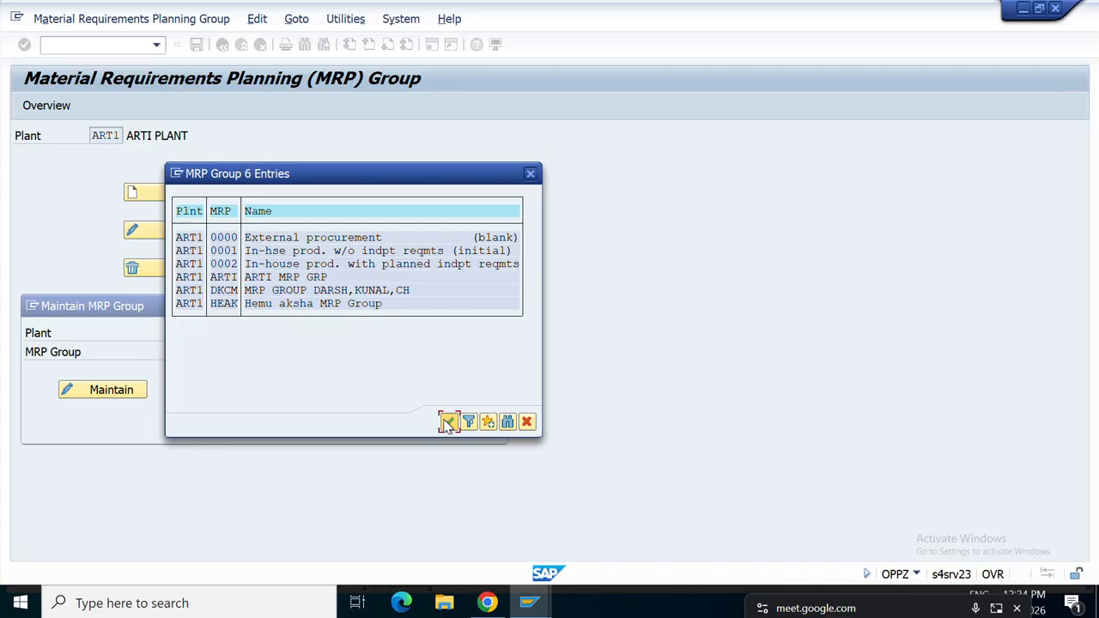
{"action": "left_click", "coordinate": [91, 395]}
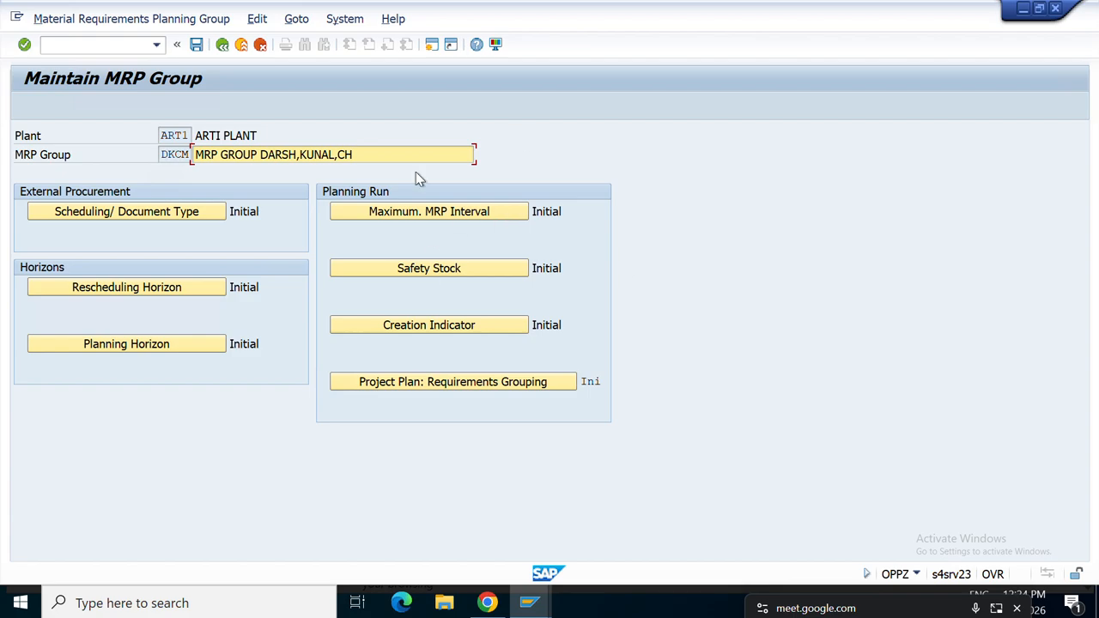
{"action": "left_click", "coordinate": [229, 46]}
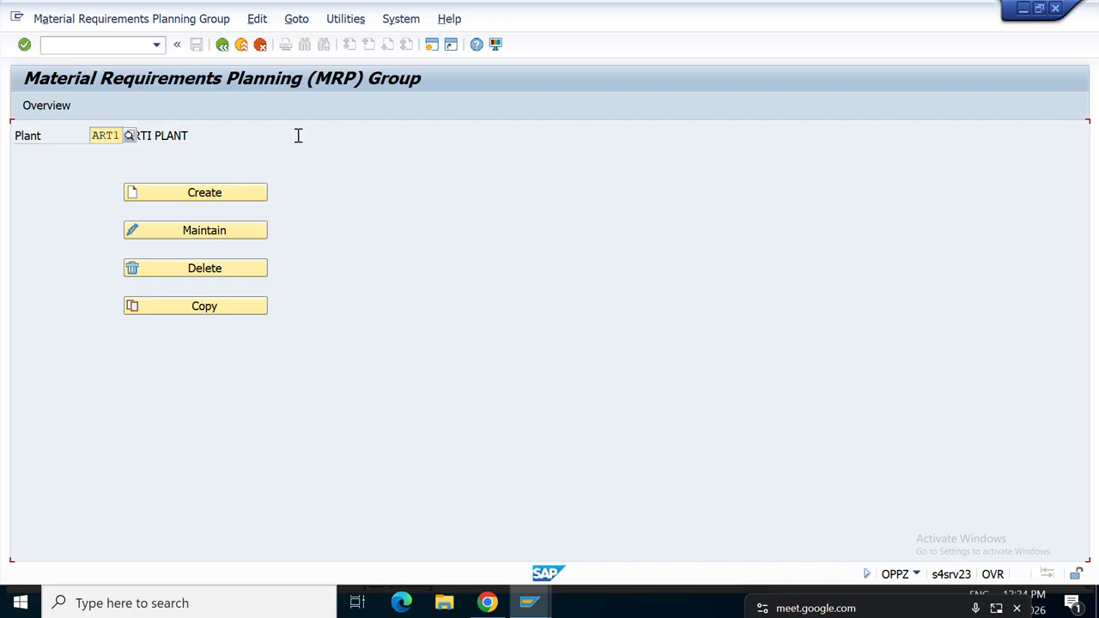
{"action": "left_click", "coordinate": [221, 44]}
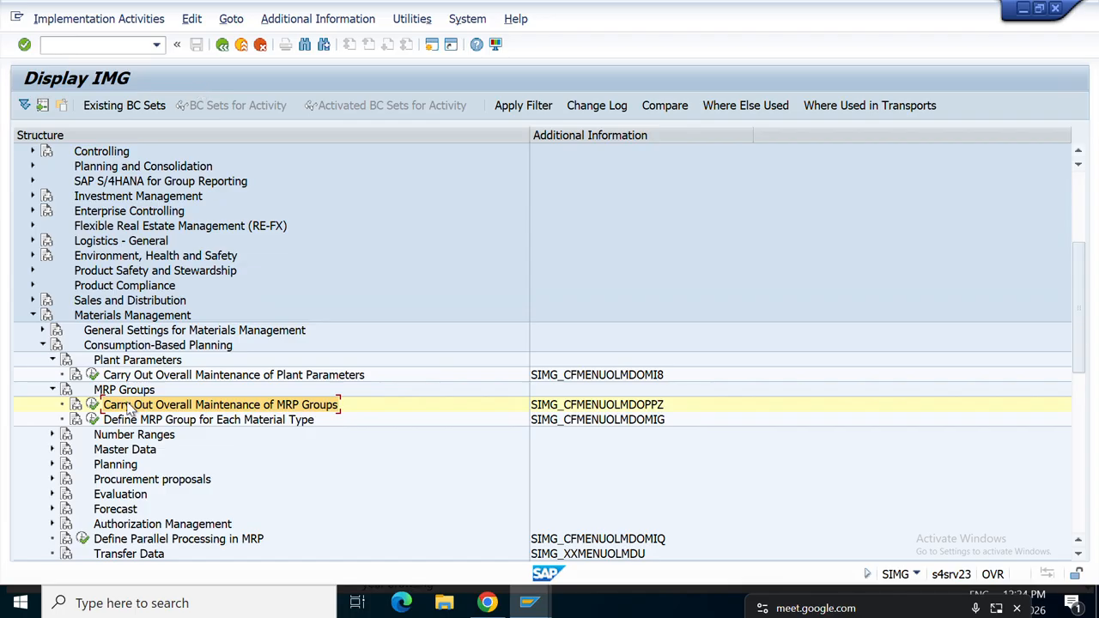
Open Default MRP Group per Material Type and inspect the PAPJ and PAPI entries.
{"action": "left_click", "coordinate": [97, 420]}
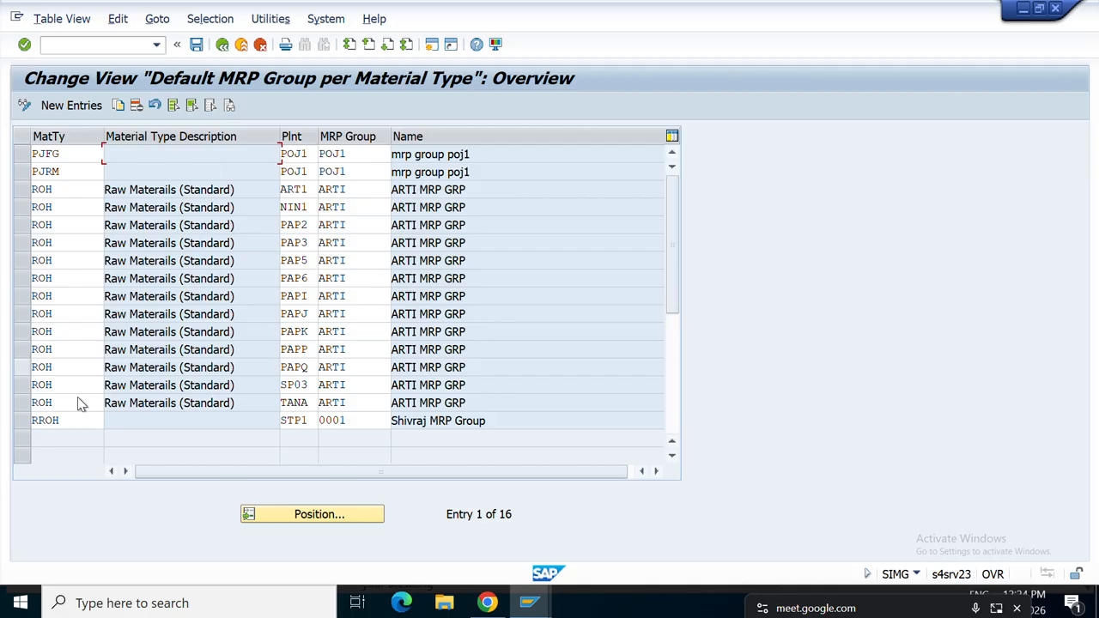
{"action": "left_click", "coordinate": [359, 319]}
{"action": "double_click", "coordinate": [352, 318]}
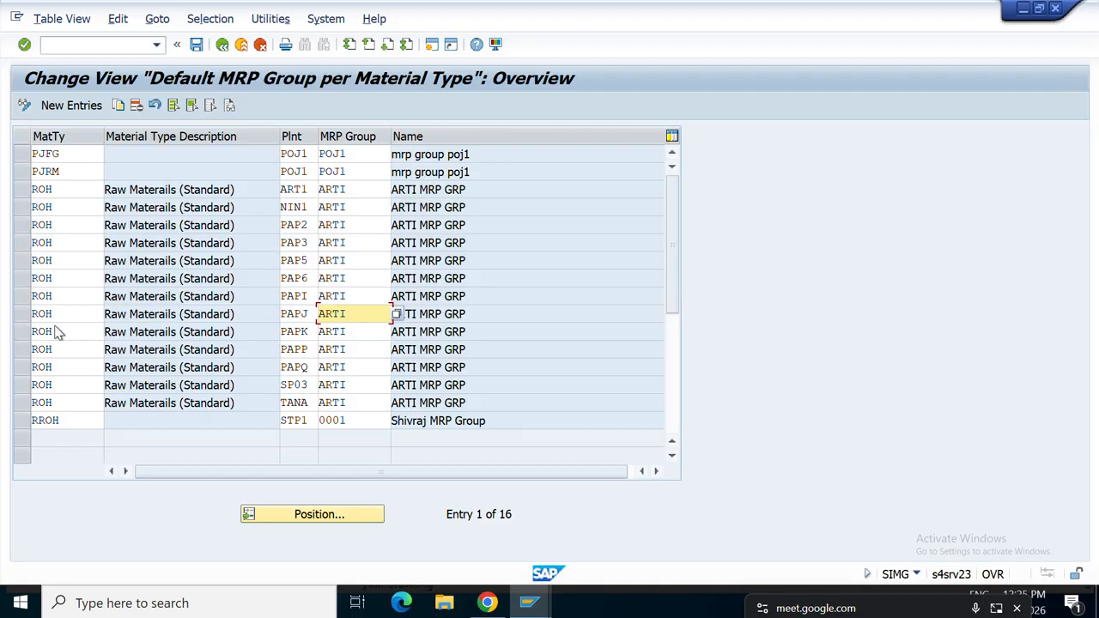
{"action": "left_click", "coordinate": [355, 298]}
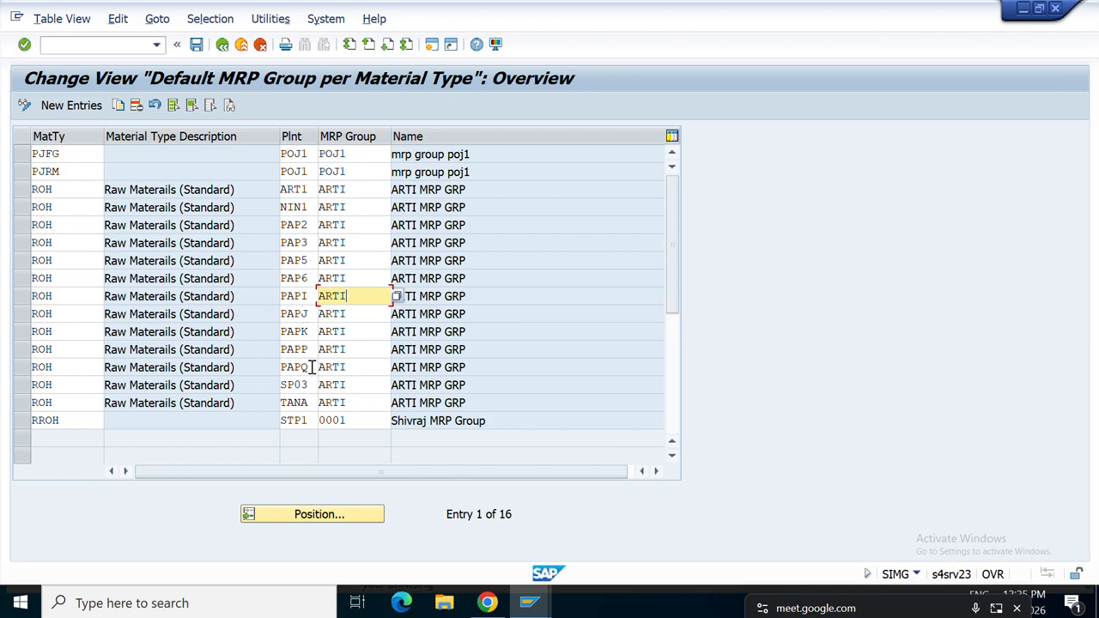
Jump to plant ART1, select its ROH row, then return to the IMG tree.
{"action": "left_click", "coordinate": [314, 514]}
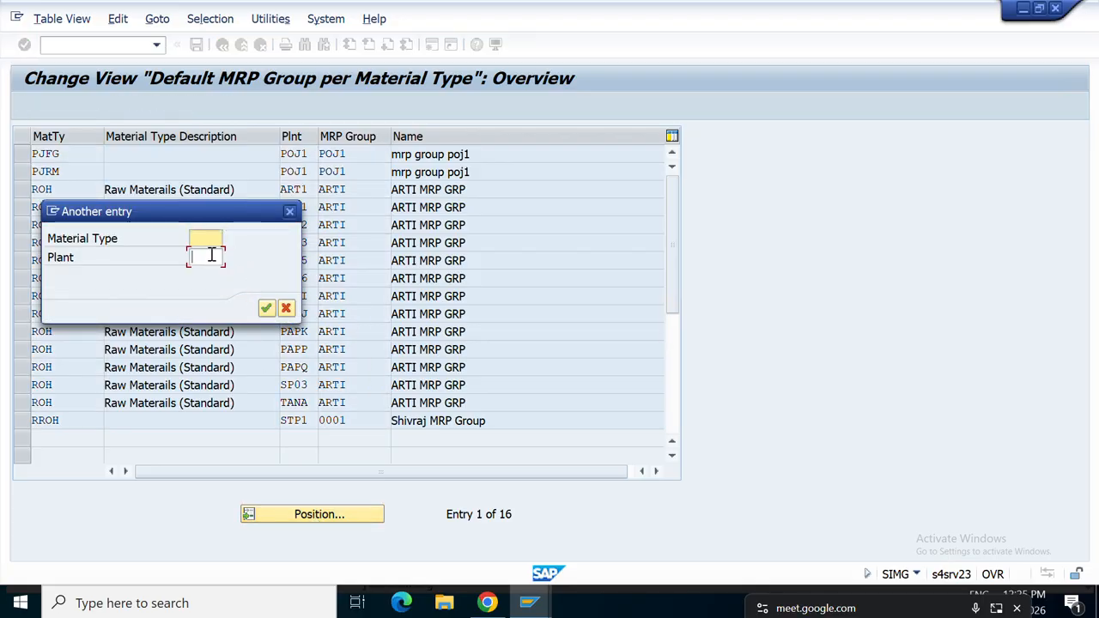
{"action": "left_click", "coordinate": [210, 255]}
{"action": "type", "text": "ARTI"}
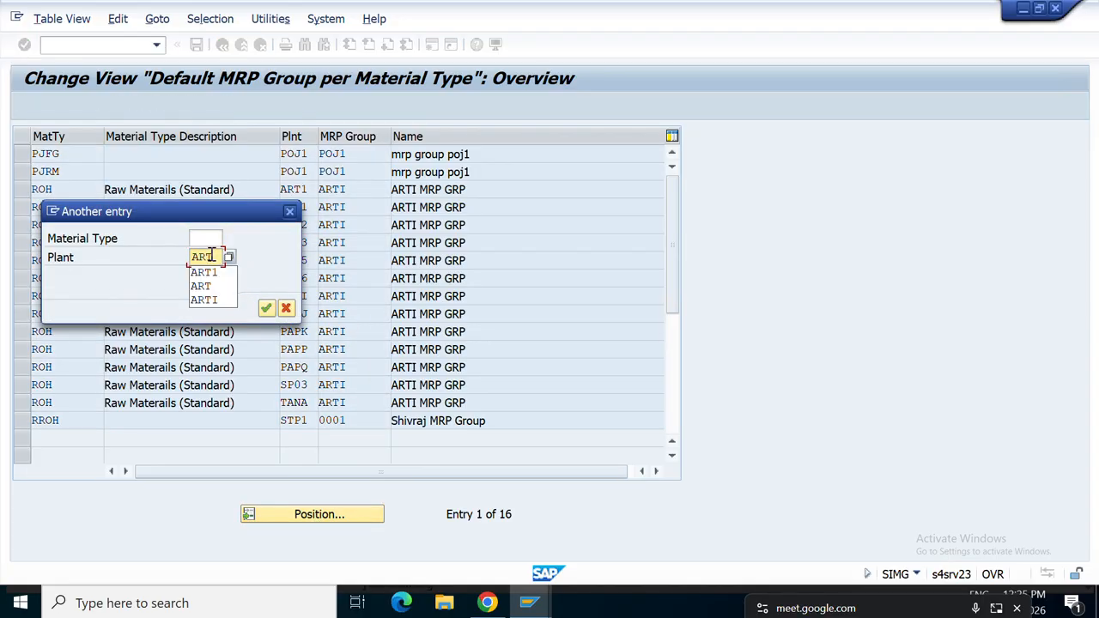
{"action": "key", "text": "Return"}
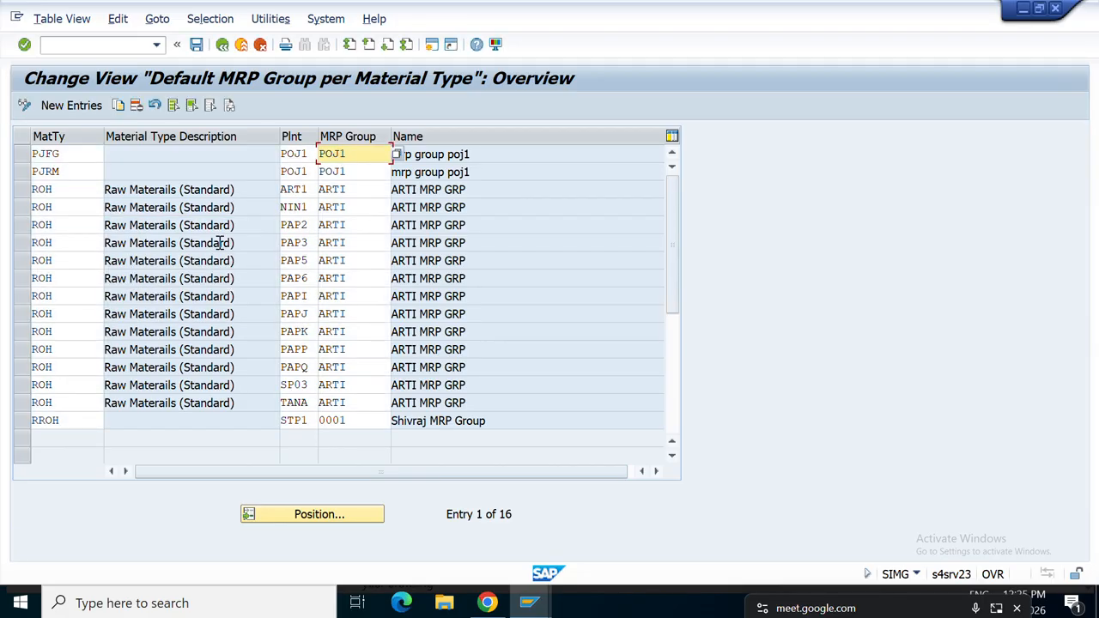
{"action": "scroll", "coordinate": [312, 218], "scroll_direction": "down", "scroll_amount": 3}
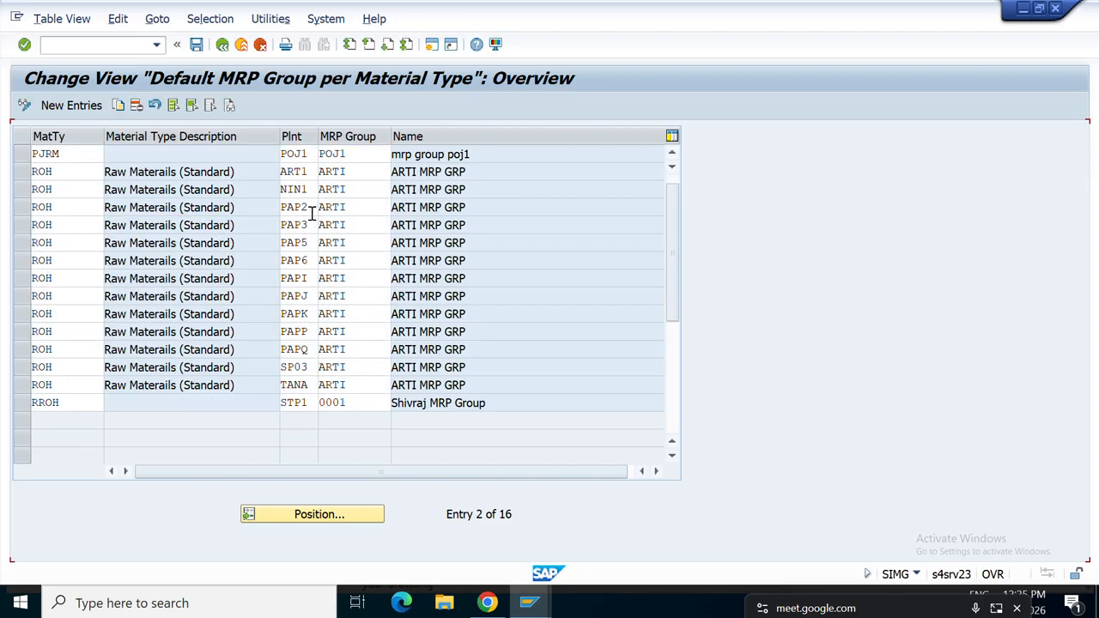
{"action": "scroll", "coordinate": [312, 218], "scroll_direction": "up", "scroll_amount": 3}
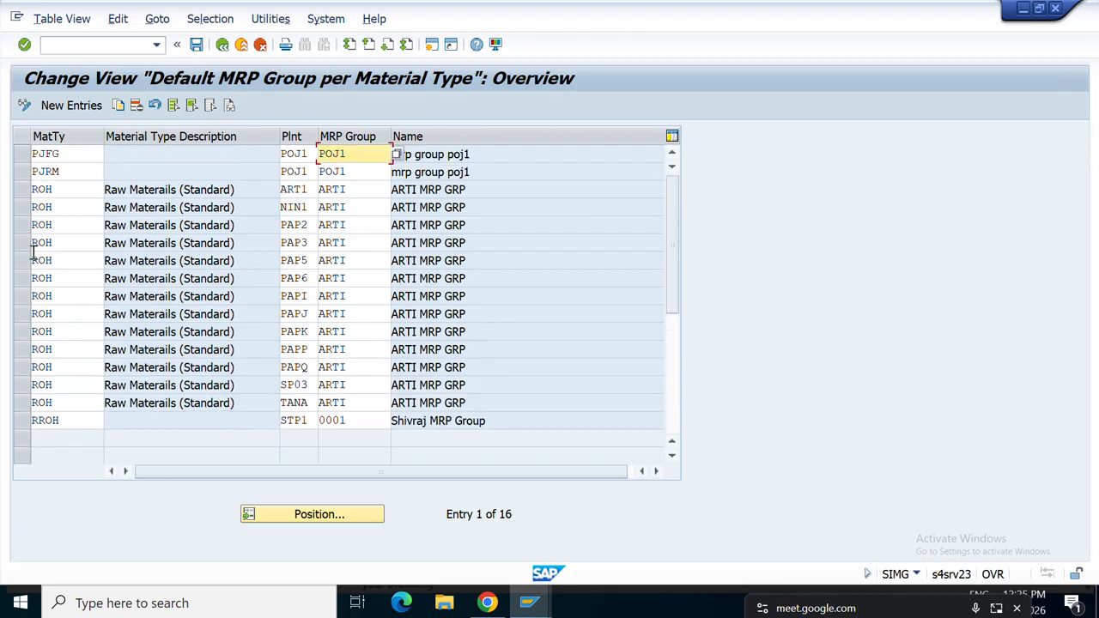
{"action": "left_click", "coordinate": [36, 190]}
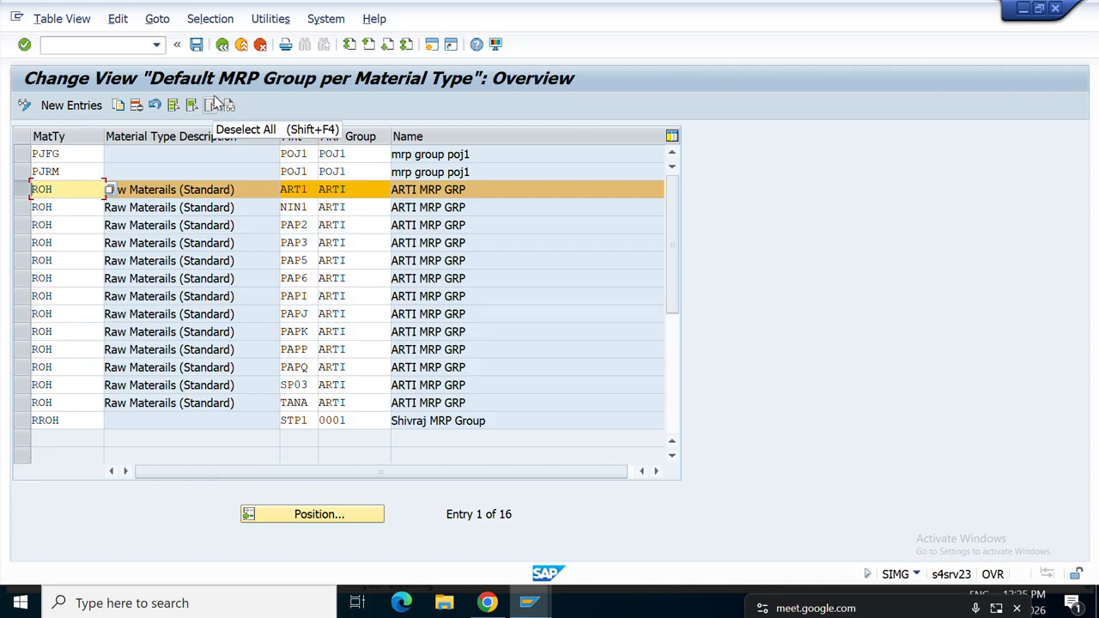
{"action": "left_click", "coordinate": [222, 44]}
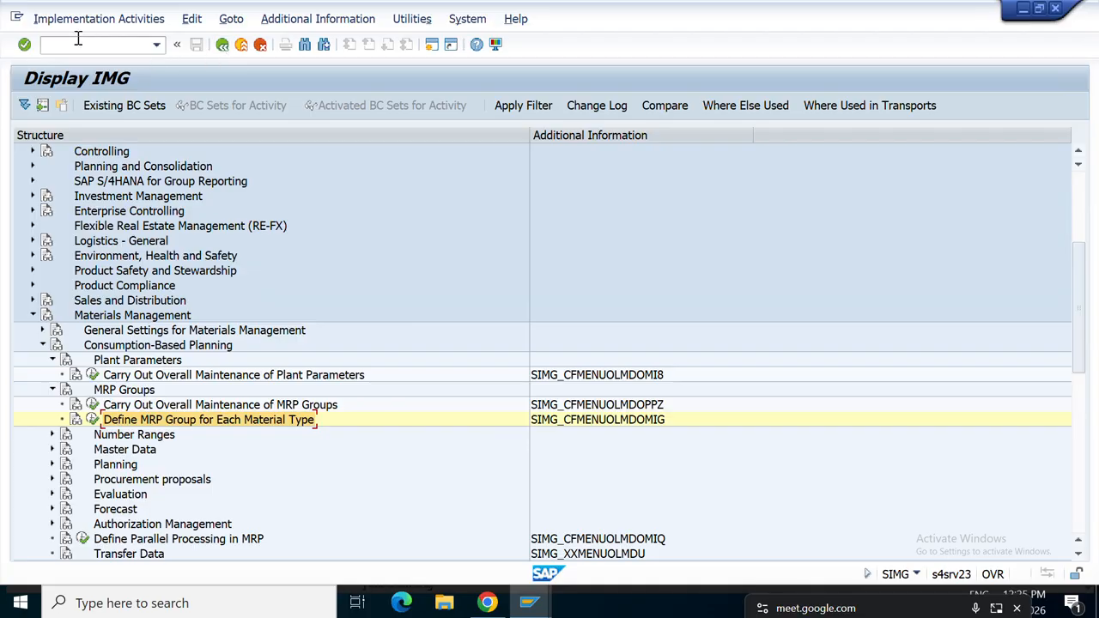
Collapse Plant Parameters and MRP Groups, and expand Planning under Consumption-Based Planning.
{"action": "left_click", "coordinate": [43, 345]}
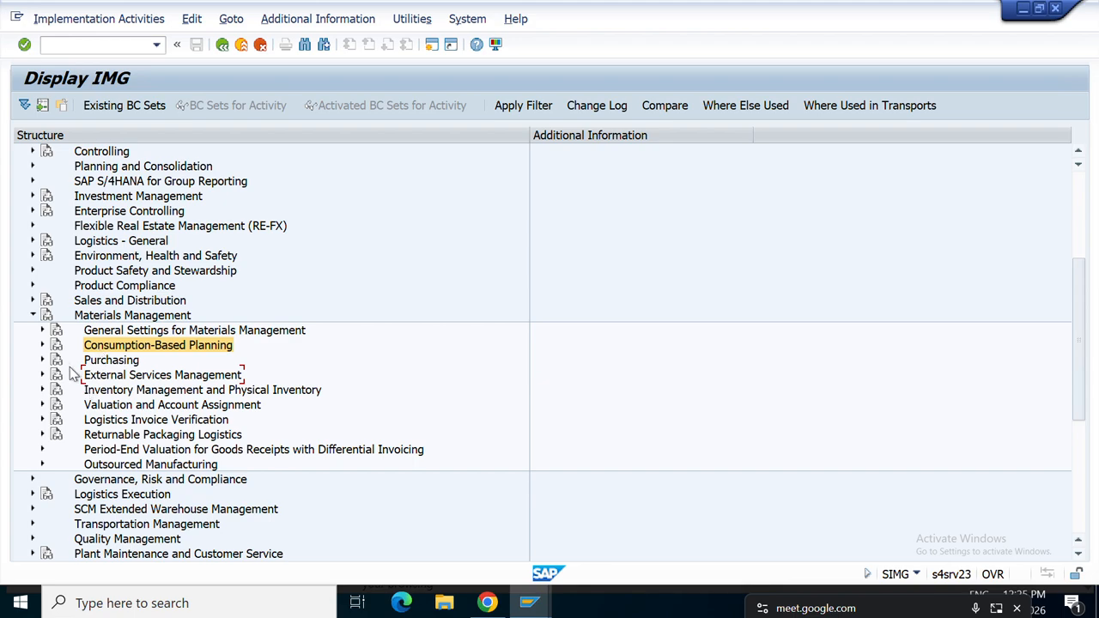
{"action": "left_click", "coordinate": [43, 345]}
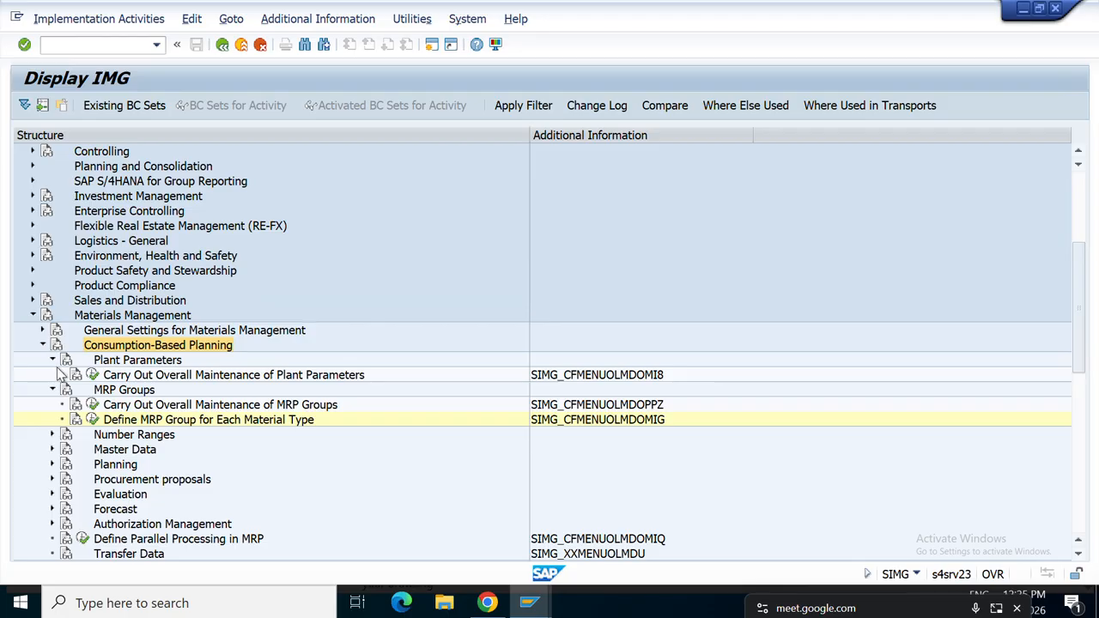
{"action": "left_click", "coordinate": [52, 360]}
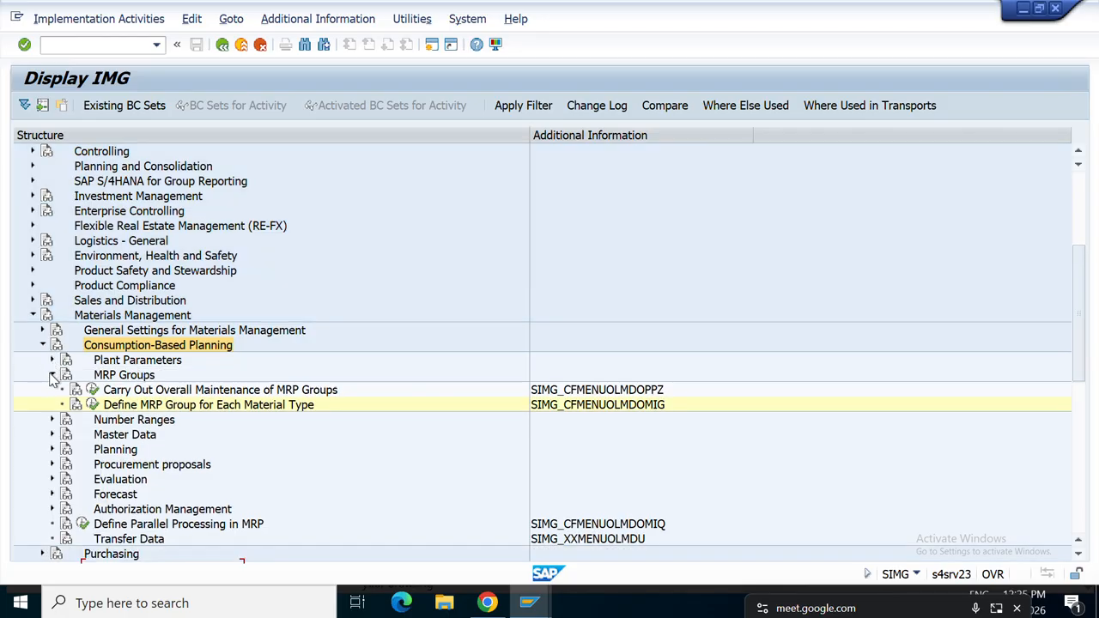
{"action": "left_click", "coordinate": [51, 374]}
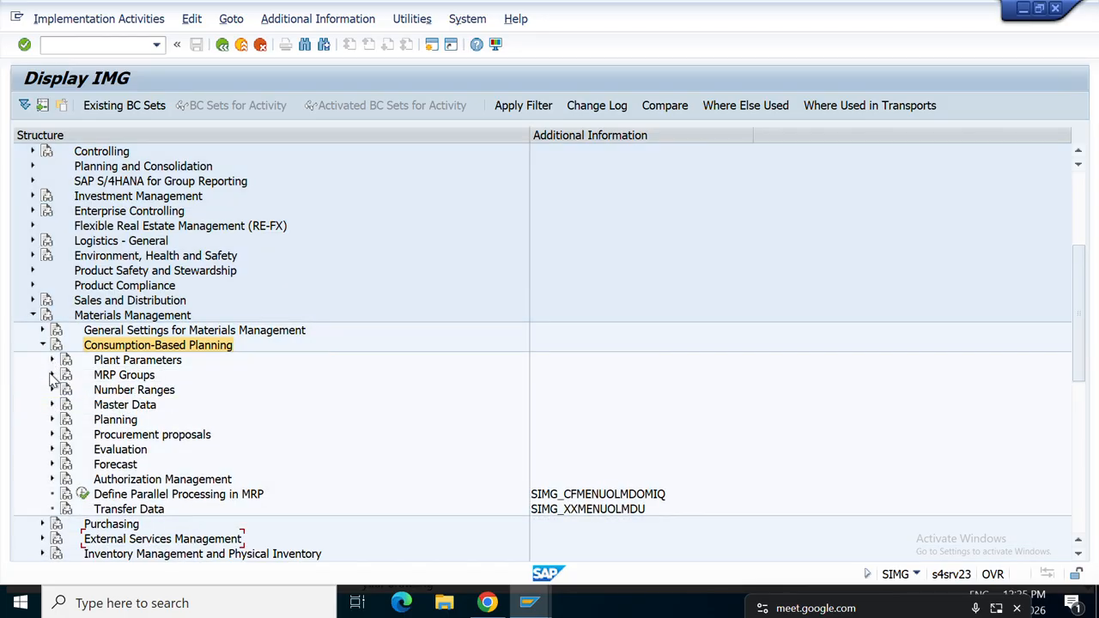
{"action": "left_click", "coordinate": [52, 420]}
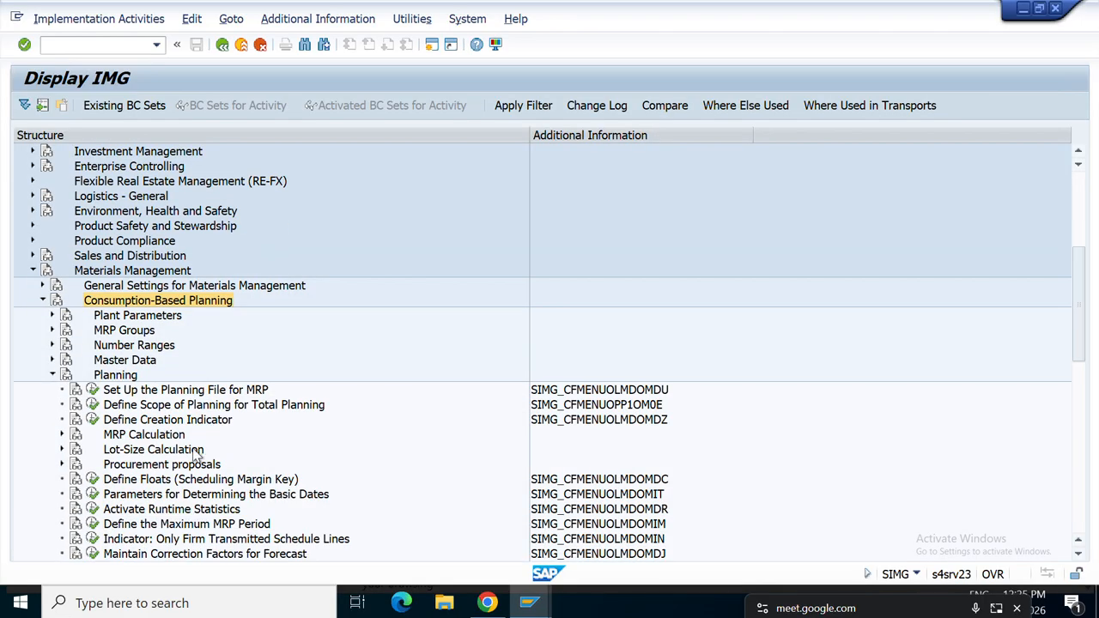
{"action": "scroll", "coordinate": [196, 455], "scroll_direction": "down", "scroll_amount": 1}
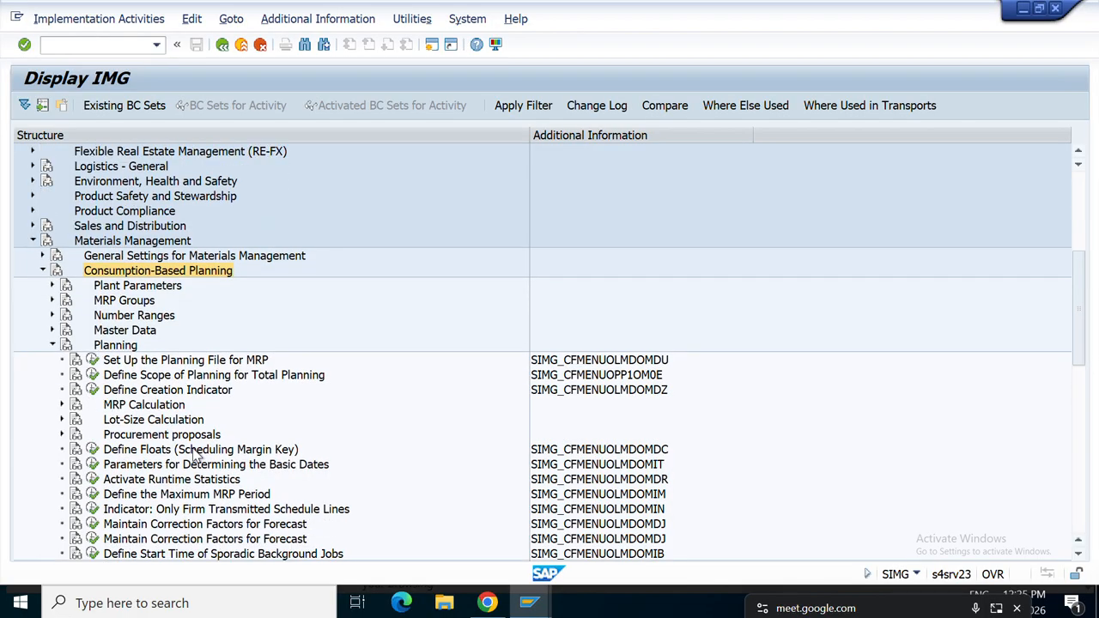
View the four Define Scope of Planning for Total Planning entries, then start a second session.
{"action": "left_click", "coordinate": [263, 379]}
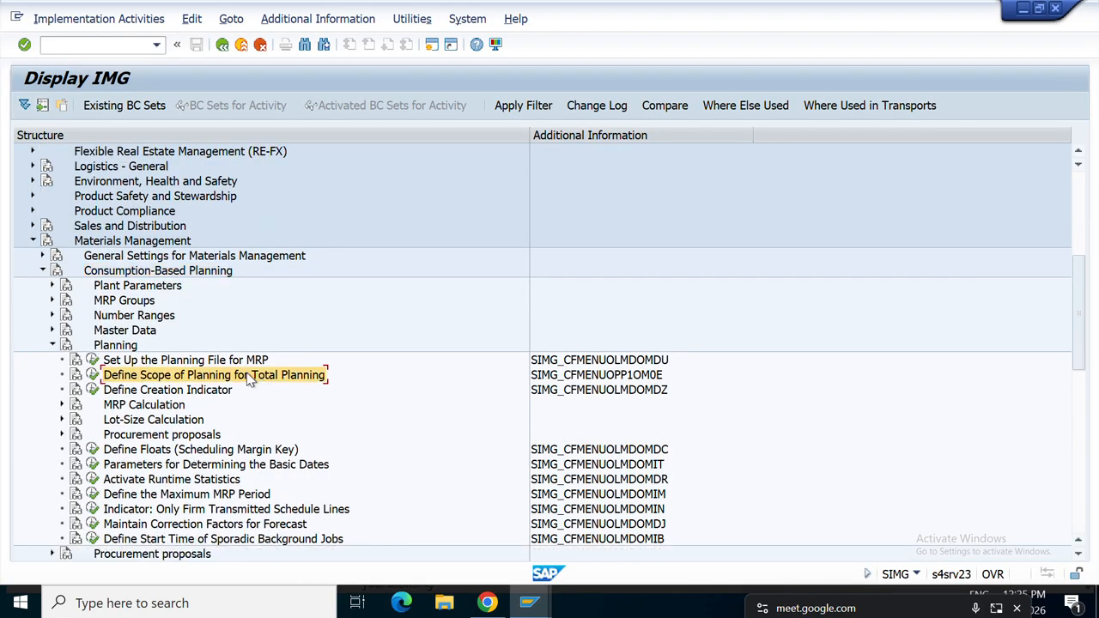
{"action": "left_click", "coordinate": [92, 375]}
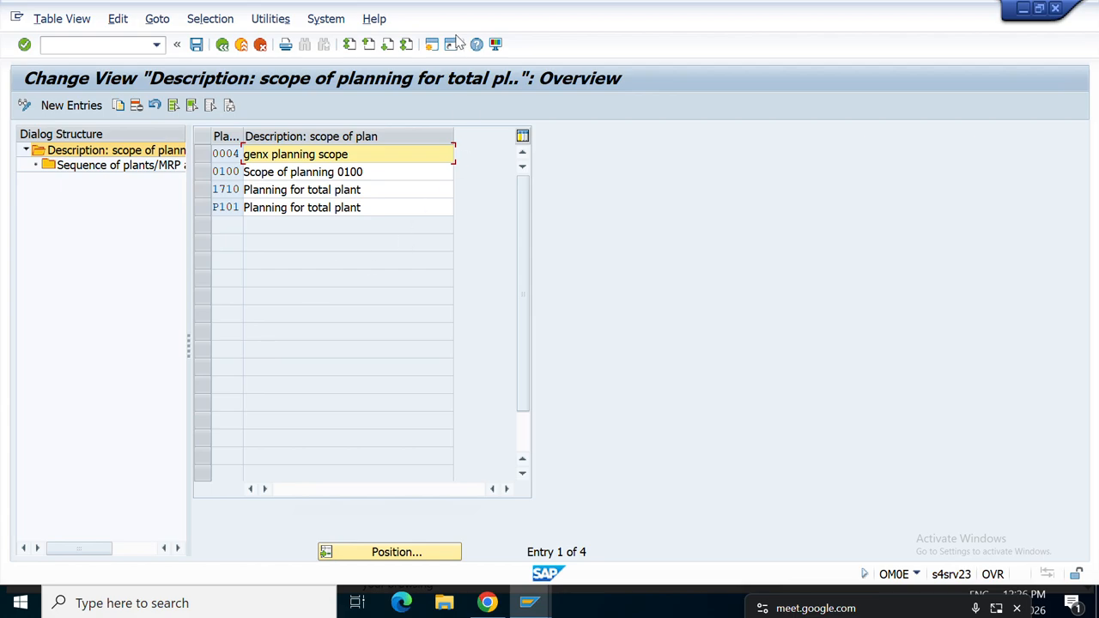
{"action": "left_click", "coordinate": [431, 44]}
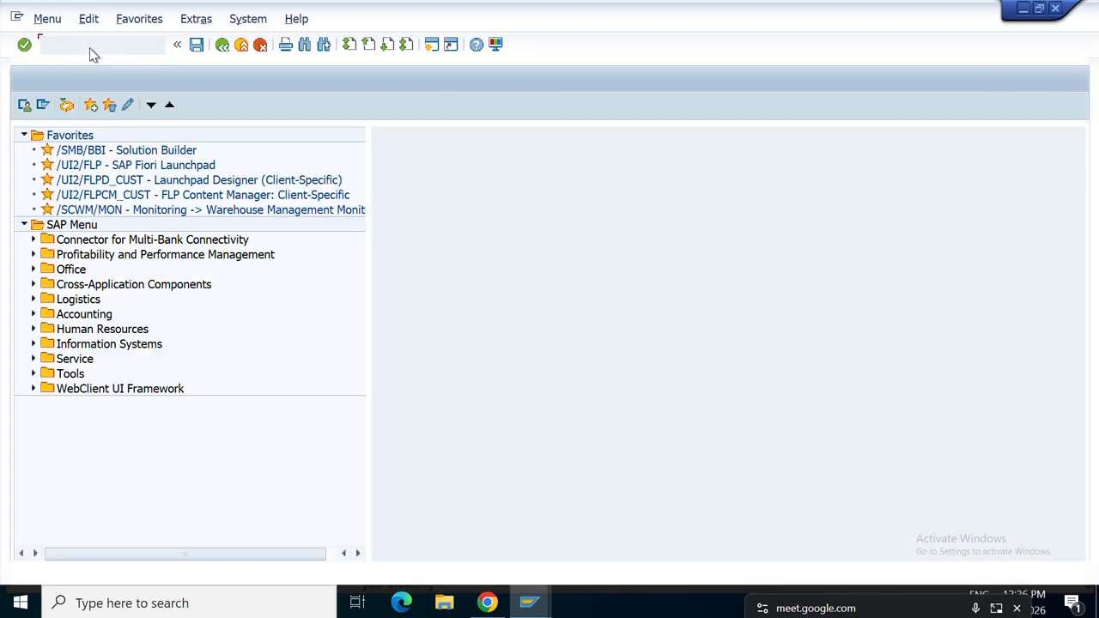
Run SPRO and open the SAP Reference IMG.
{"action": "type", "text": "SPRO"}
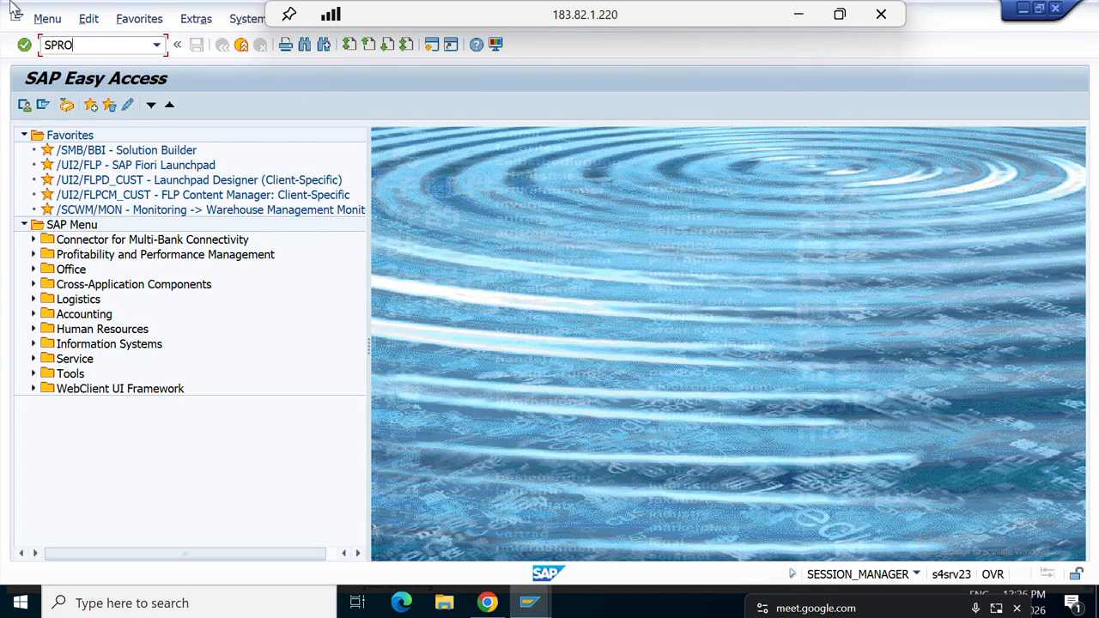
{"action": "key", "text": "Return"}
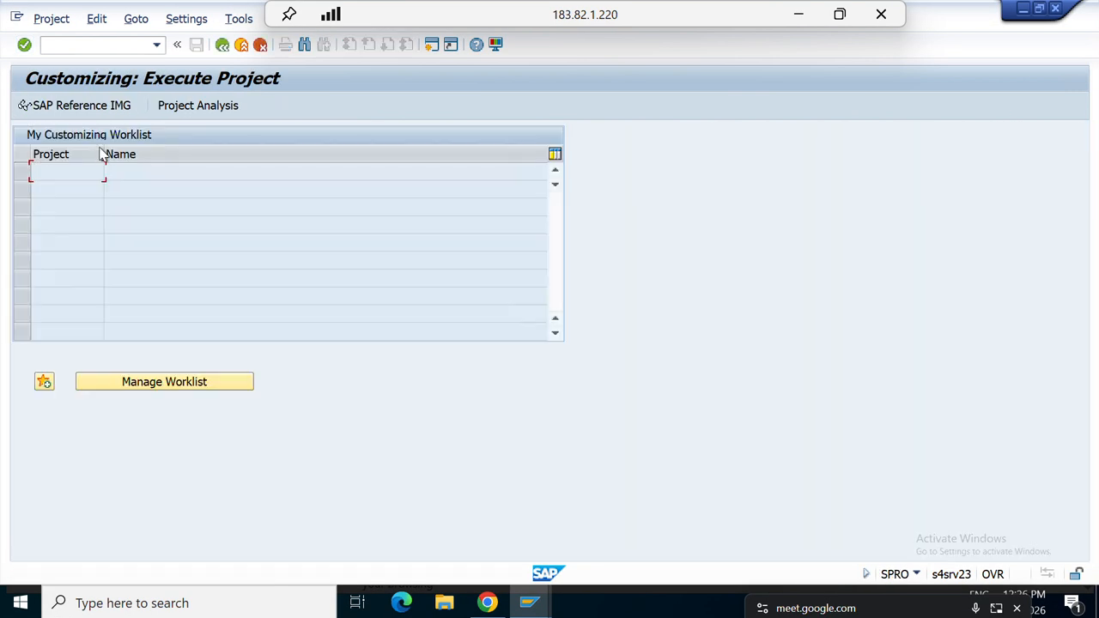
{"action": "left_click", "coordinate": [72, 104]}
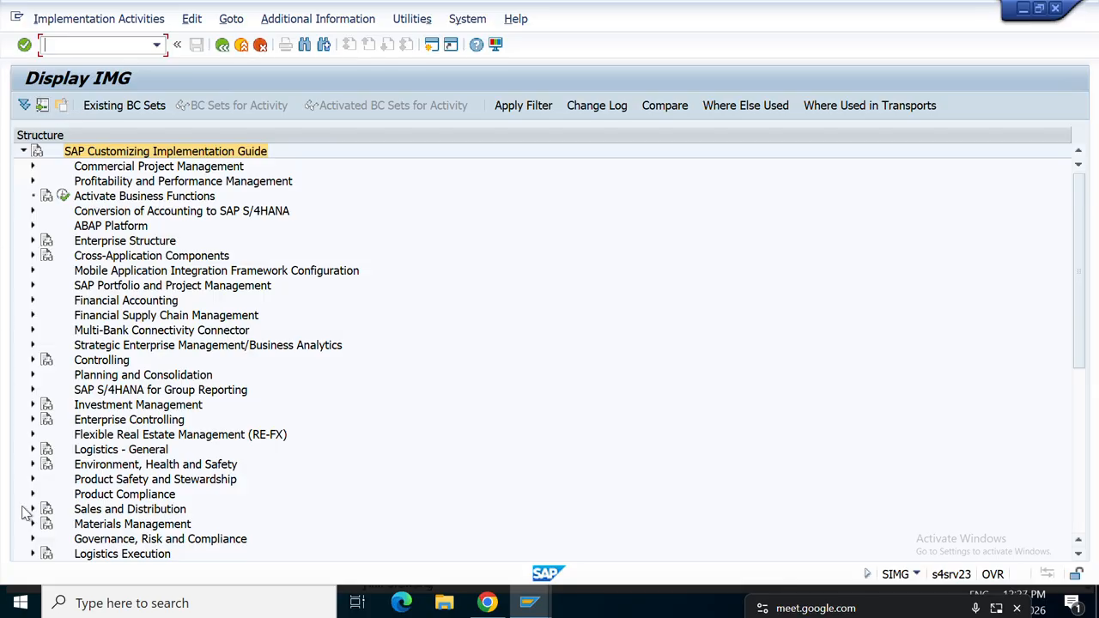
{"action": "scroll", "coordinate": [78, 492], "scroll_direction": "down", "scroll_amount": 2}
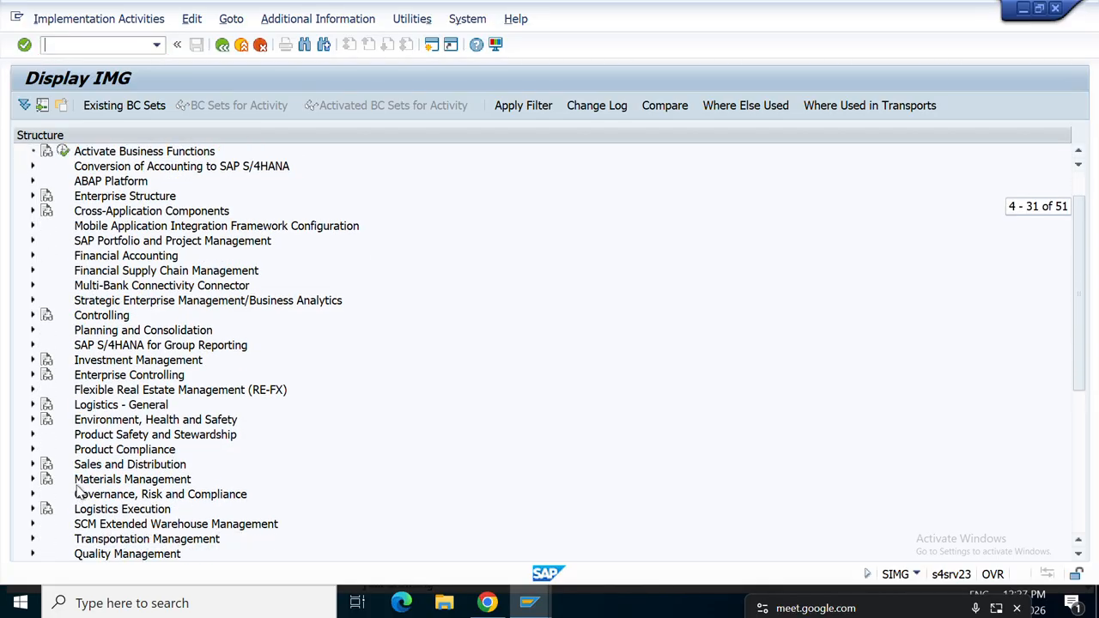
{"action": "scroll", "coordinate": [124, 485], "scroll_direction": "down", "scroll_amount": 1}
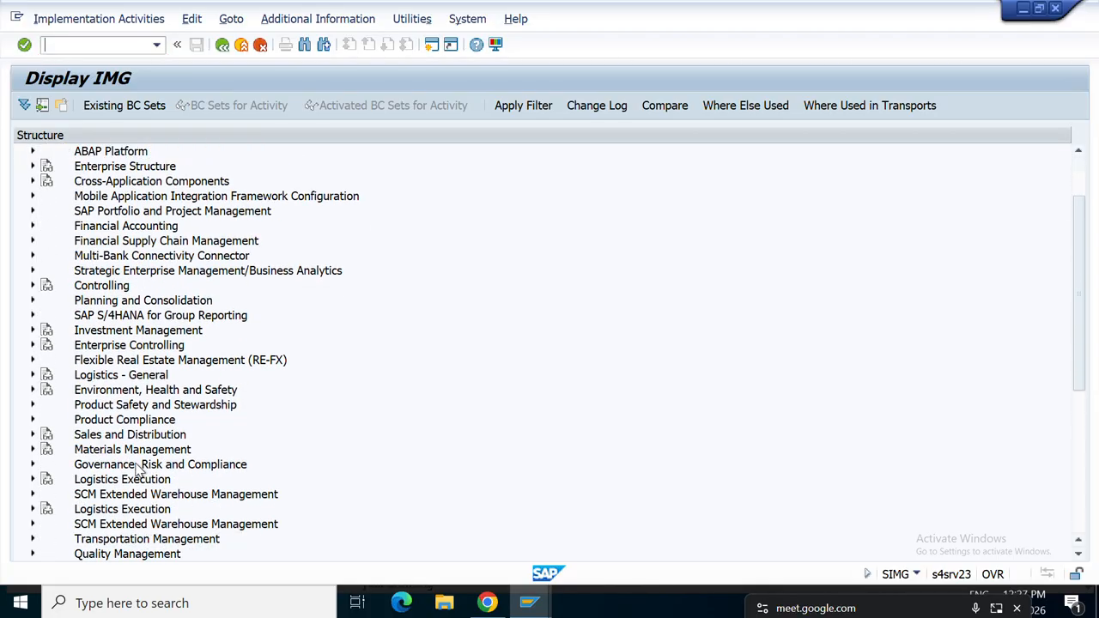
{"action": "scroll", "coordinate": [137, 468], "scroll_direction": "down", "scroll_amount": 3}
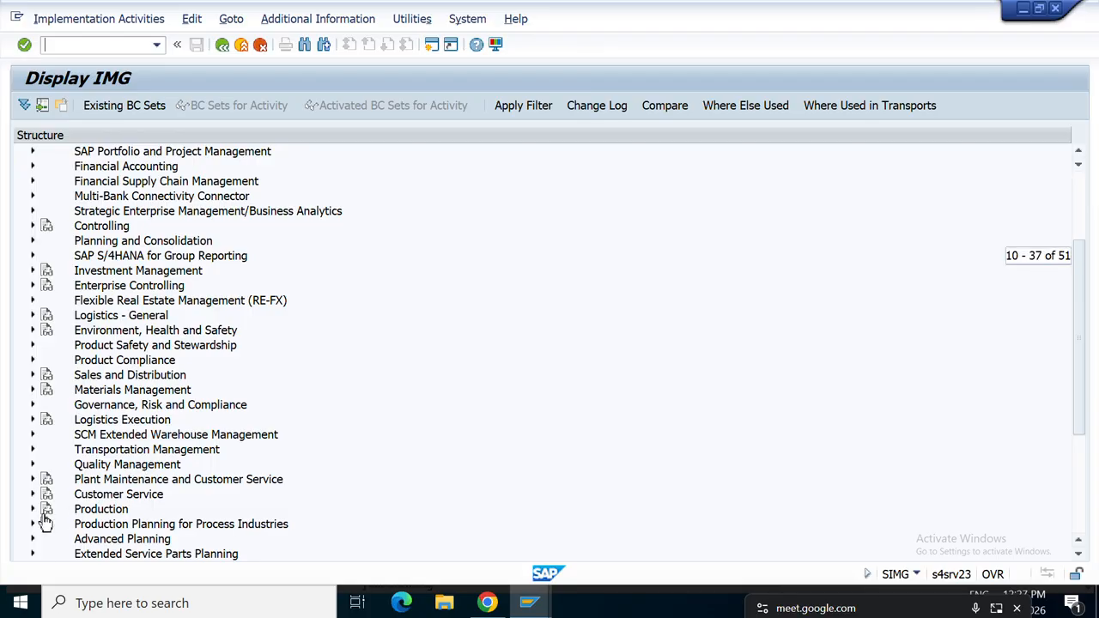
Expand Production > Production Planning > Demand Management and select Demand management.
{"action": "left_click", "coordinate": [34, 511]}
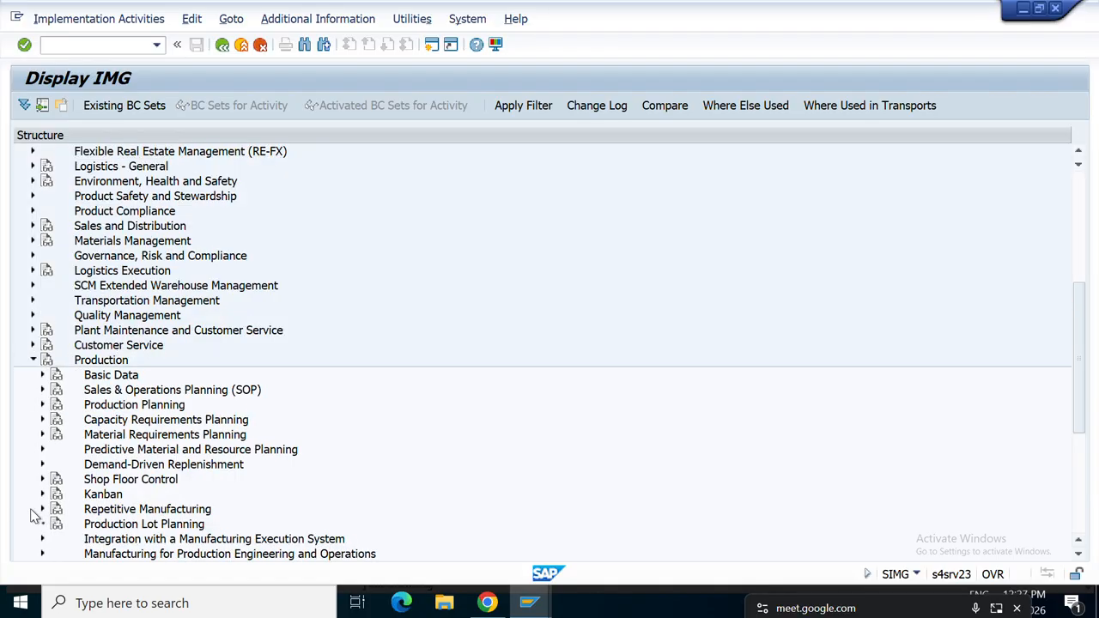
{"action": "scroll", "coordinate": [210, 444], "scroll_direction": "down", "scroll_amount": 1}
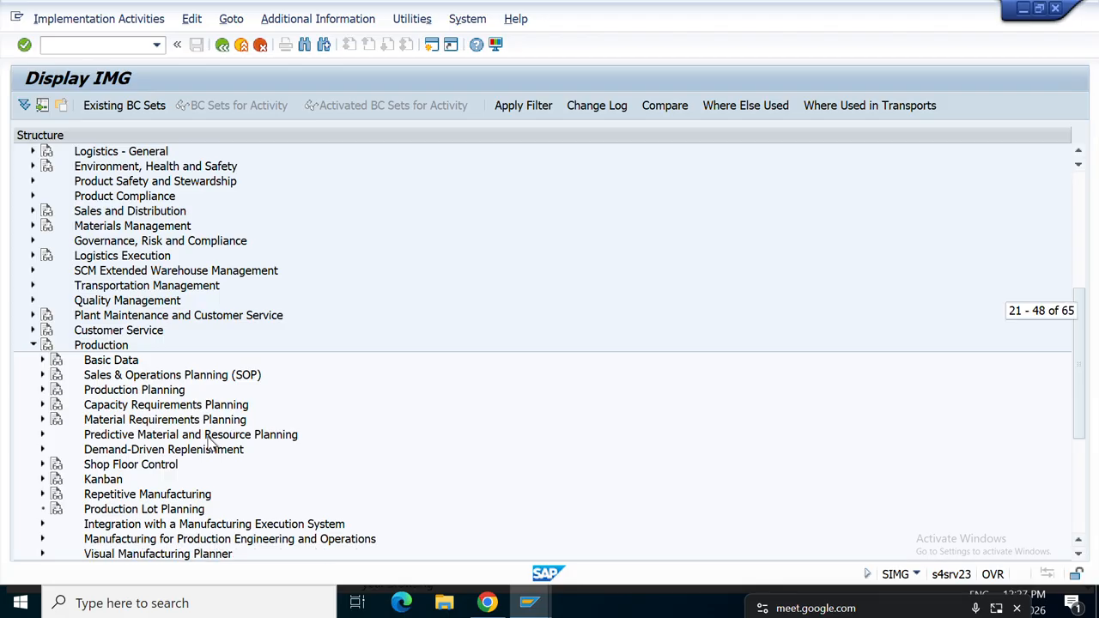
{"action": "left_click", "coordinate": [42, 390]}
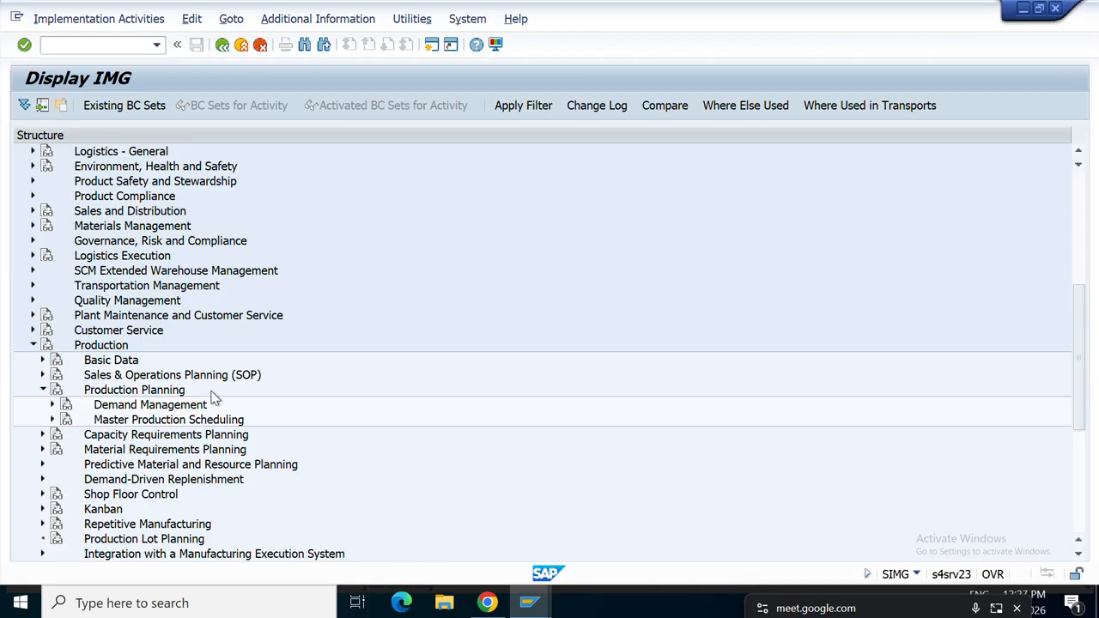
{"action": "left_click", "coordinate": [57, 393]}
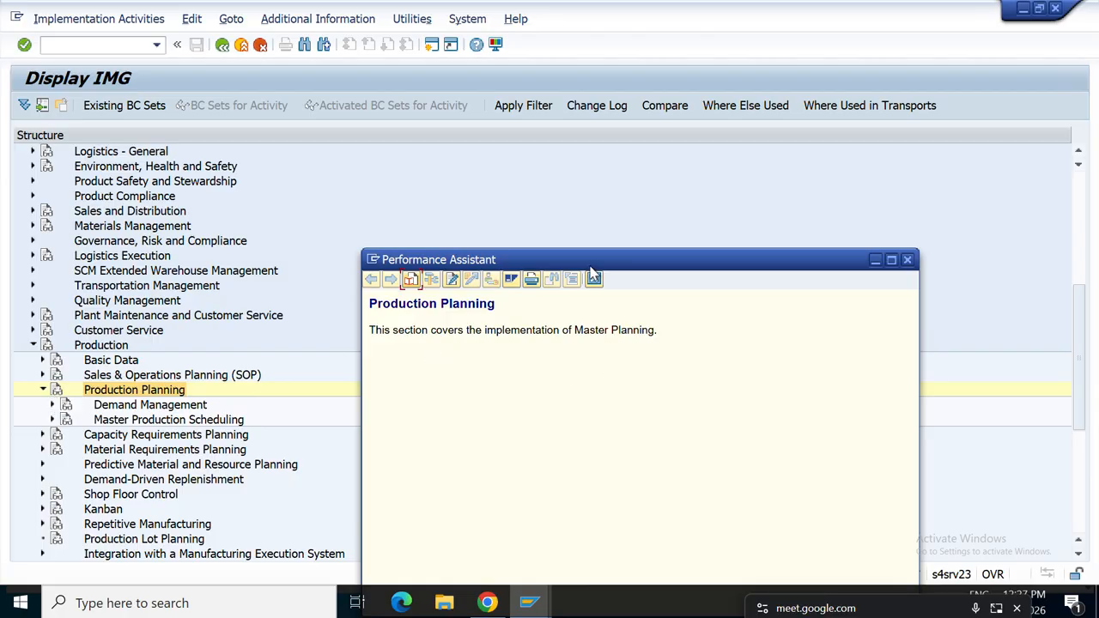
{"action": "left_click", "coordinate": [593, 279]}
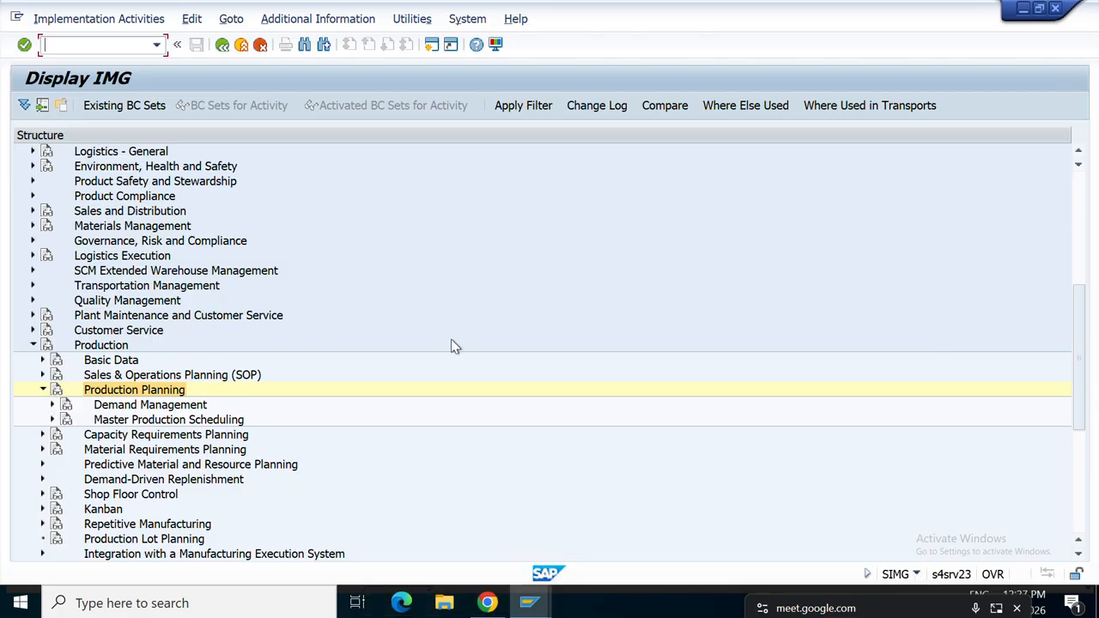
{"action": "left_click", "coordinate": [53, 405]}
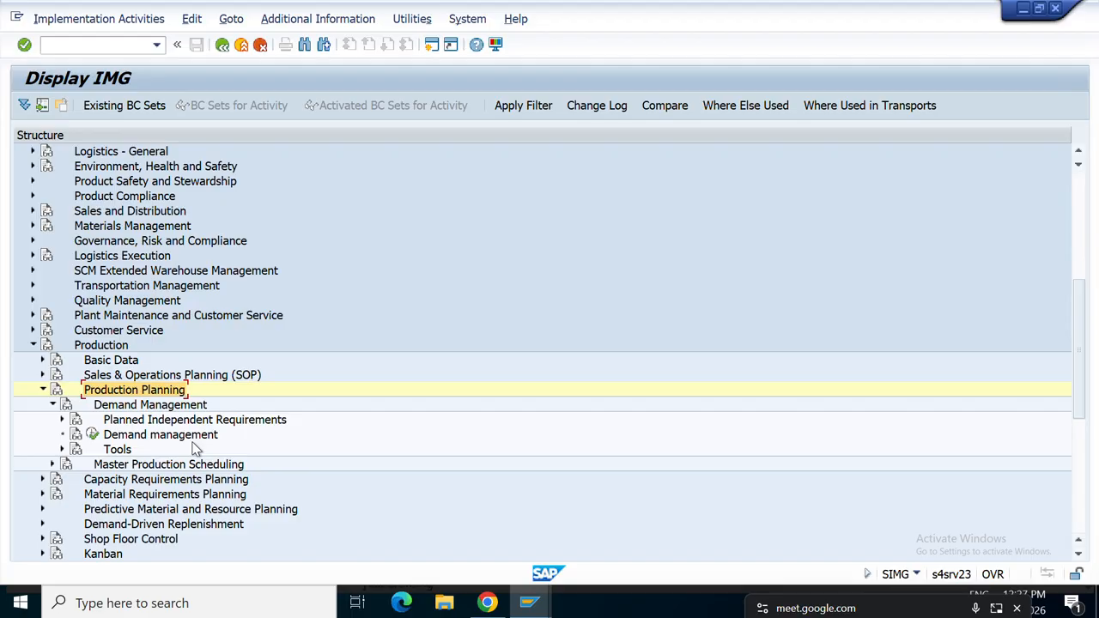
{"action": "left_click_drag", "start_coordinate": [168, 433], "coordinate": [94, 437]}
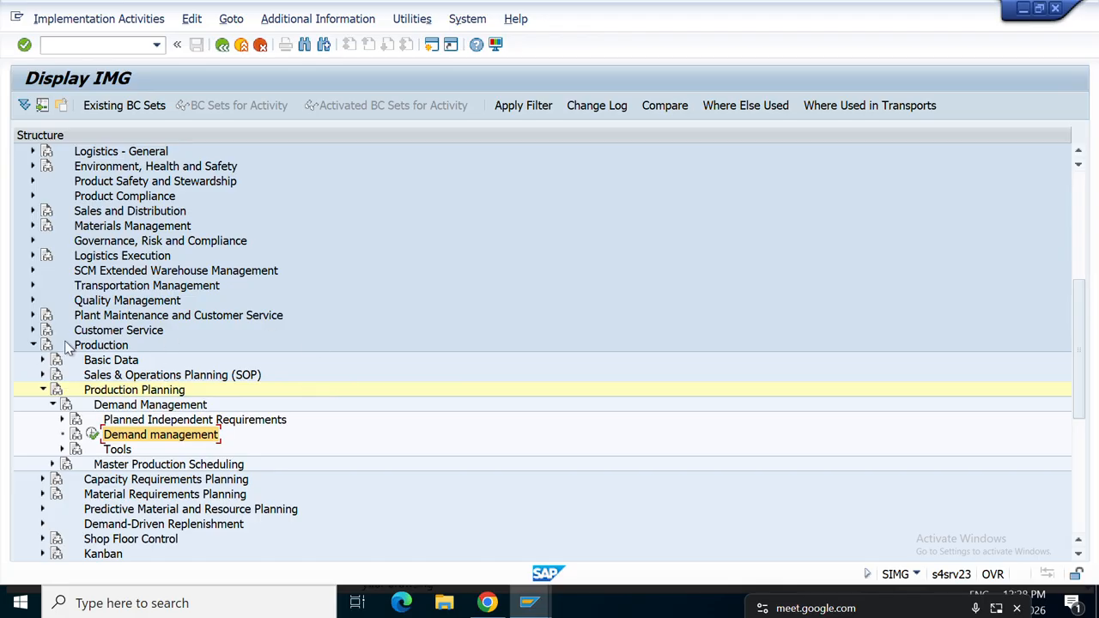
Navigate Materials Management > Consumption-Based Planning > Planning and open Define Scope of Planning for Total Planning.
{"action": "left_click", "coordinate": [32, 226]}
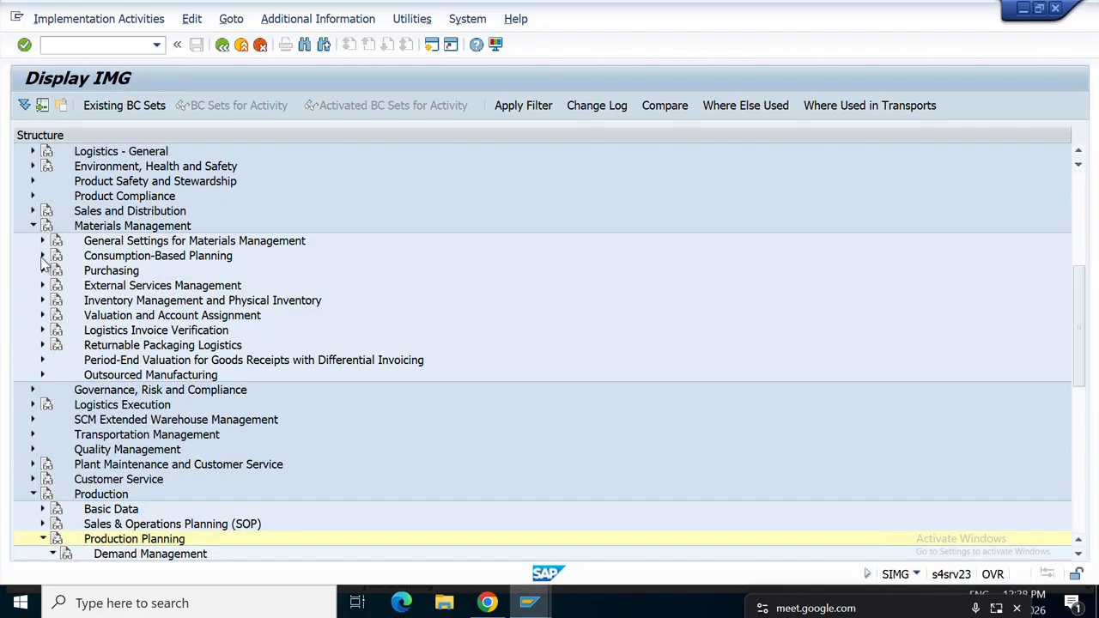
{"action": "left_click", "coordinate": [43, 256]}
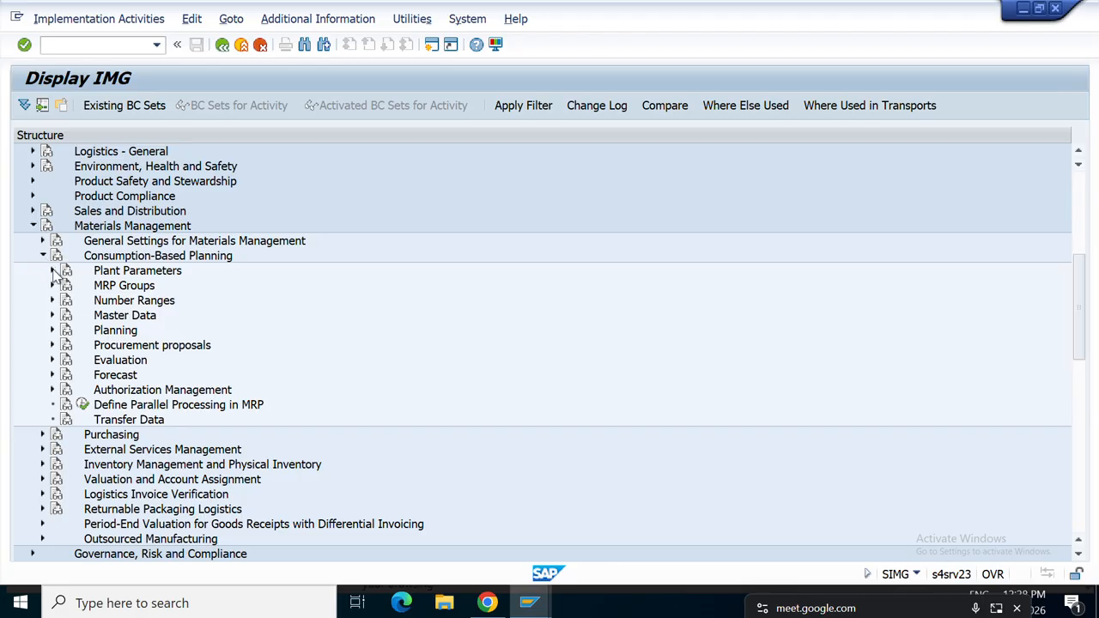
{"action": "left_click", "coordinate": [53, 331]}
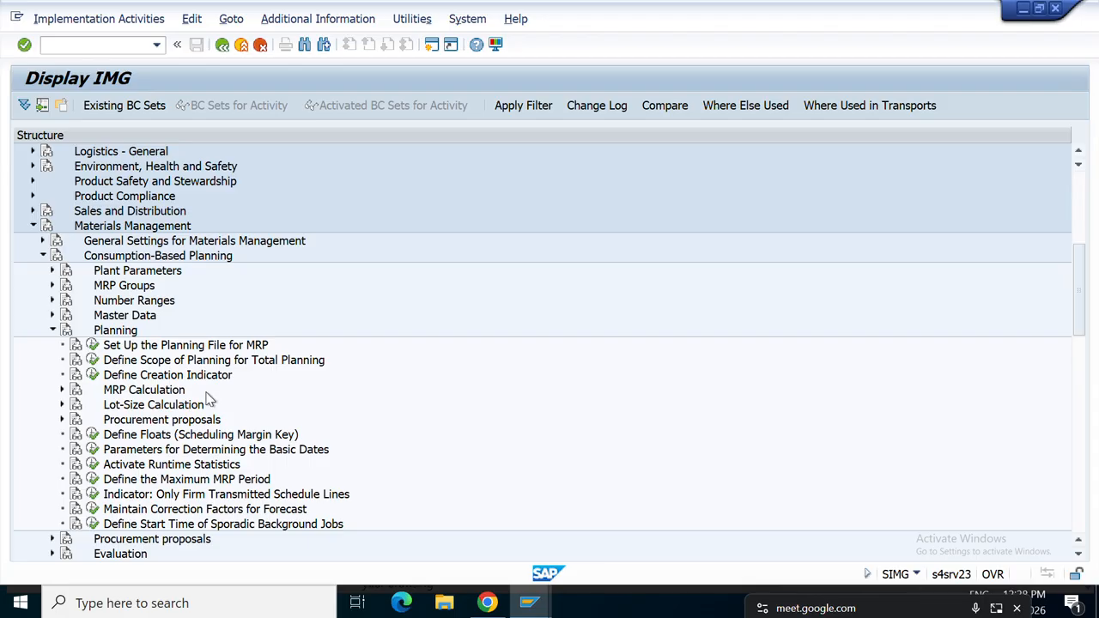
{"action": "left_click", "coordinate": [52, 330]}
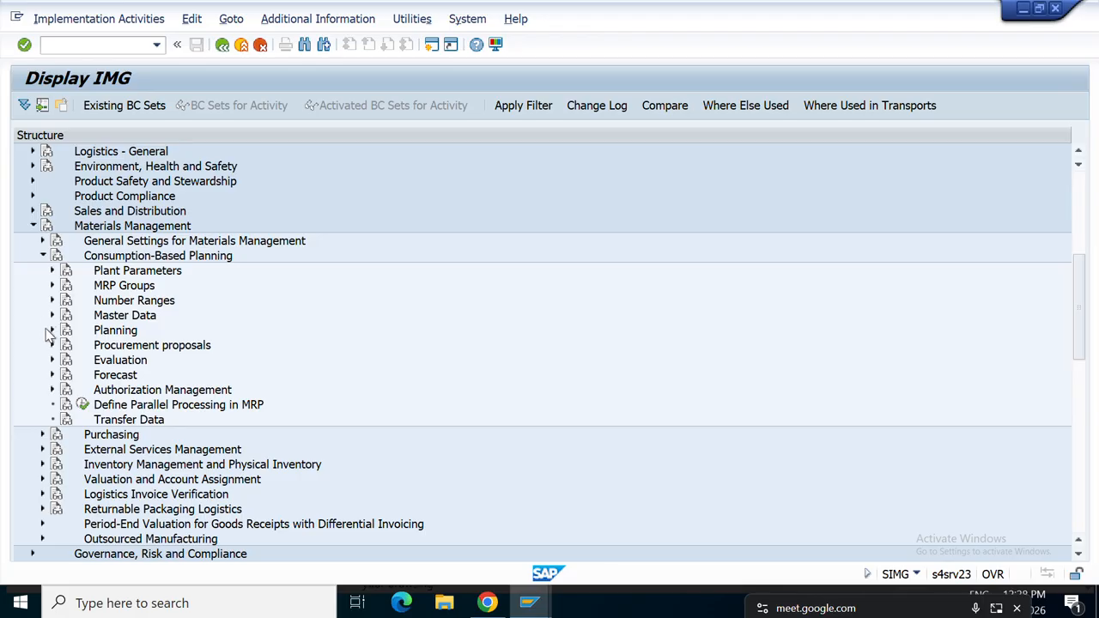
{"action": "left_click", "coordinate": [52, 330]}
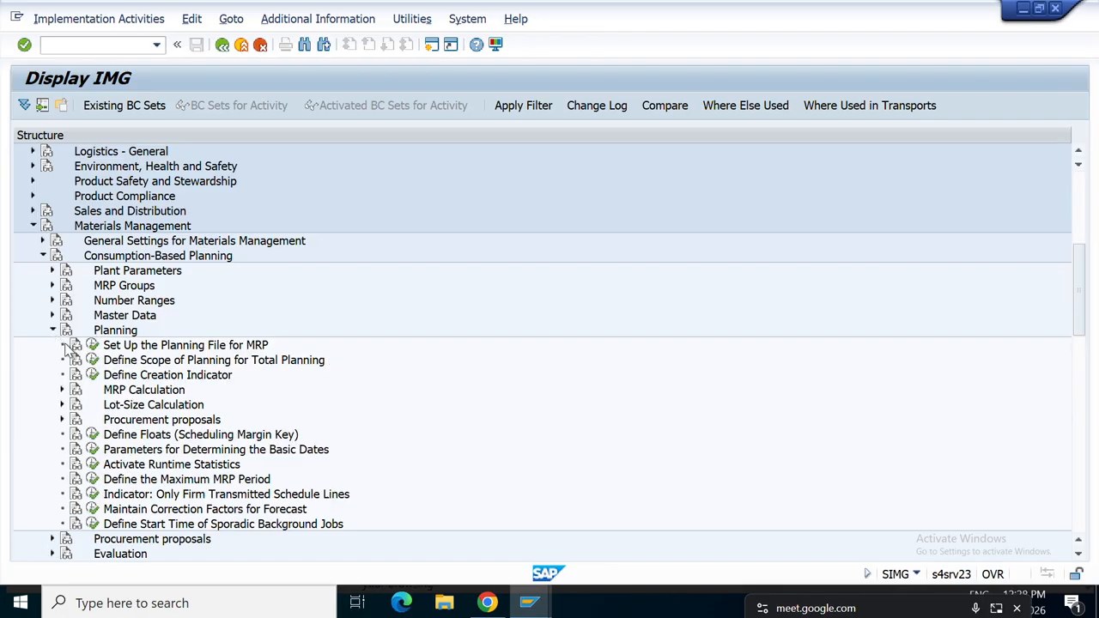
{"action": "left_click", "coordinate": [153, 361]}
{"action": "left_click", "coordinate": [92, 361]}
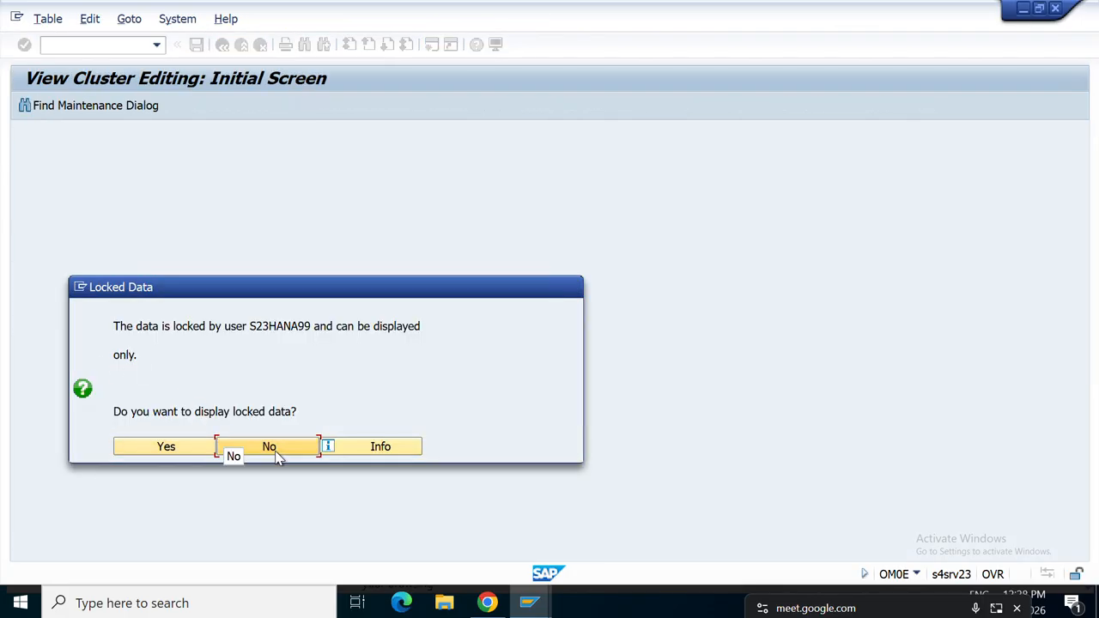
Decline the locked-data prompt and return to the scope-of-planning overview window.
{"action": "left_click", "coordinate": [269, 446]}
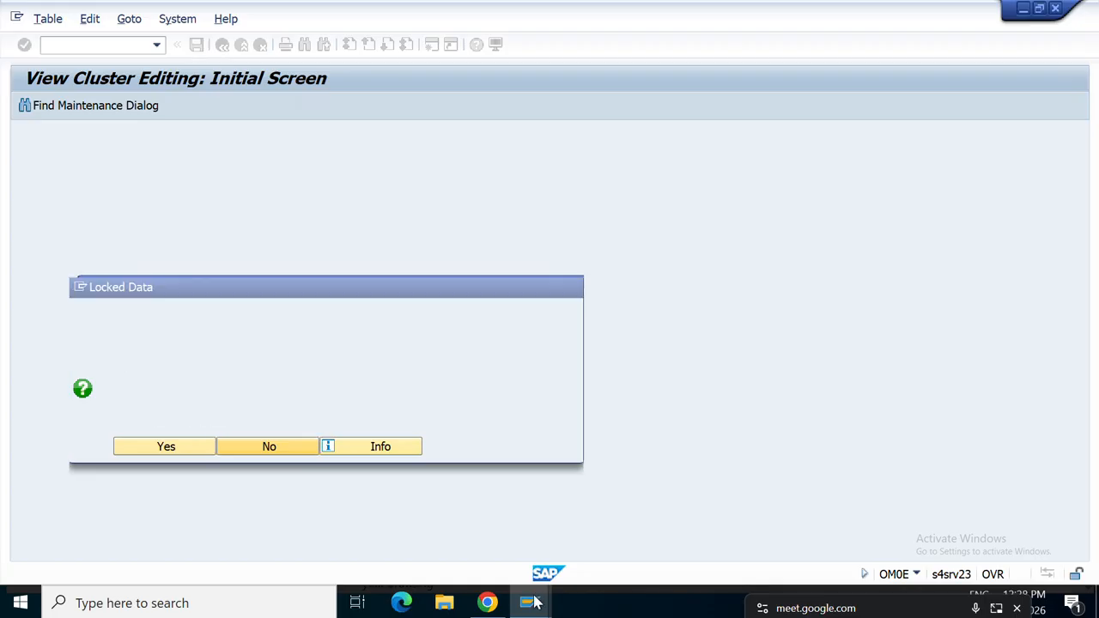
{"action": "mouse_move", "coordinate": [535, 601]}
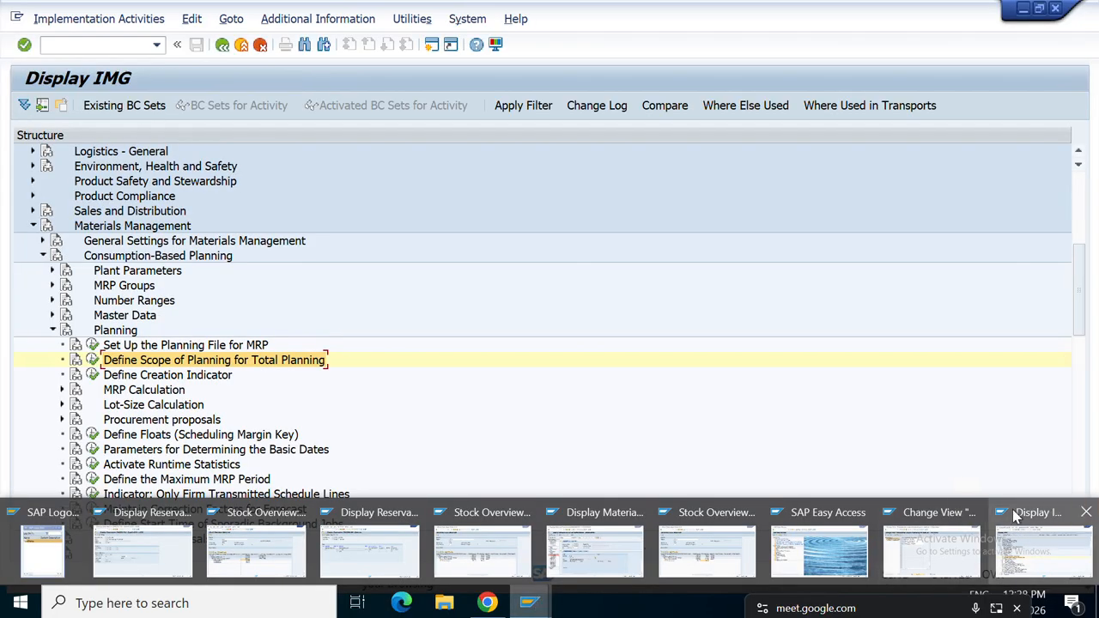
{"action": "left_click", "coordinate": [950, 532]}
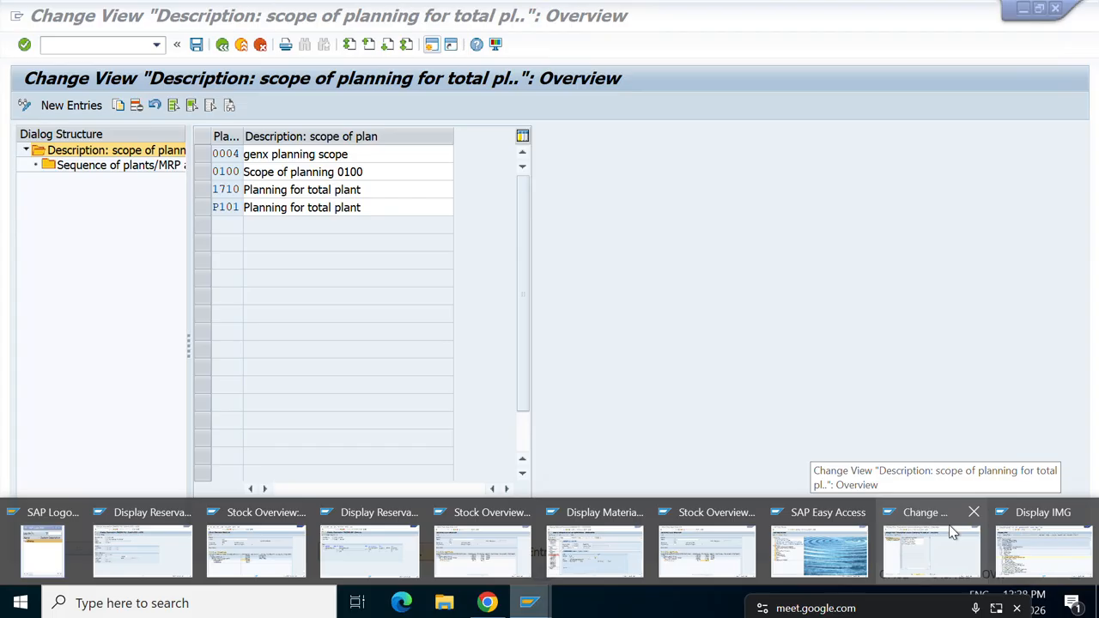
Copy planning scope 1710 as new scope ART1, including all dependent entries.
{"action": "left_click", "coordinate": [948, 524]}
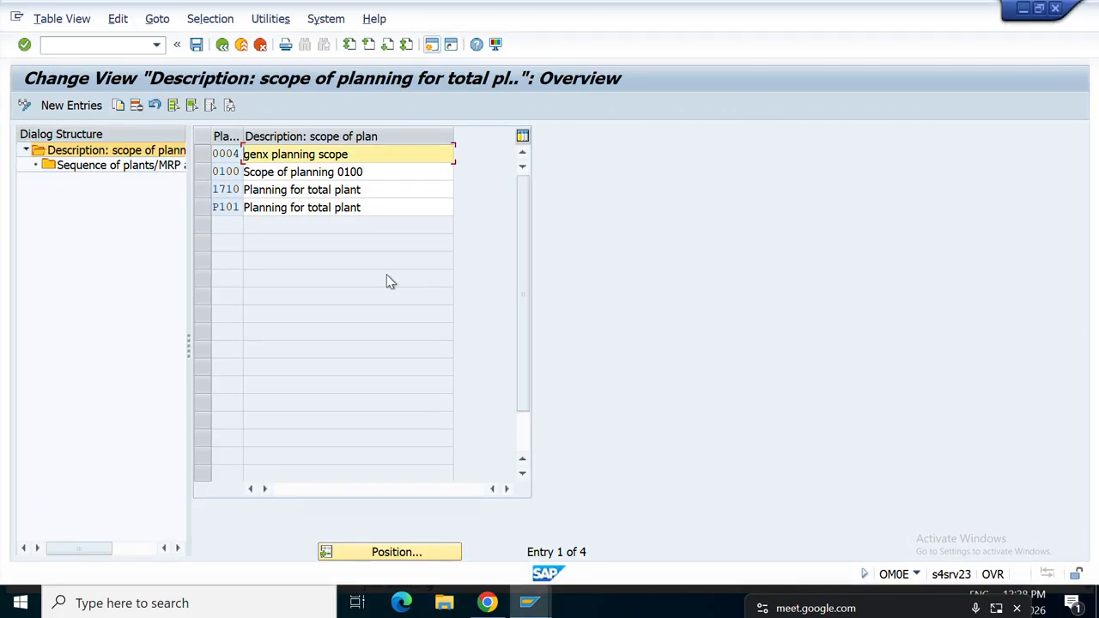
{"action": "left_click", "coordinate": [210, 188]}
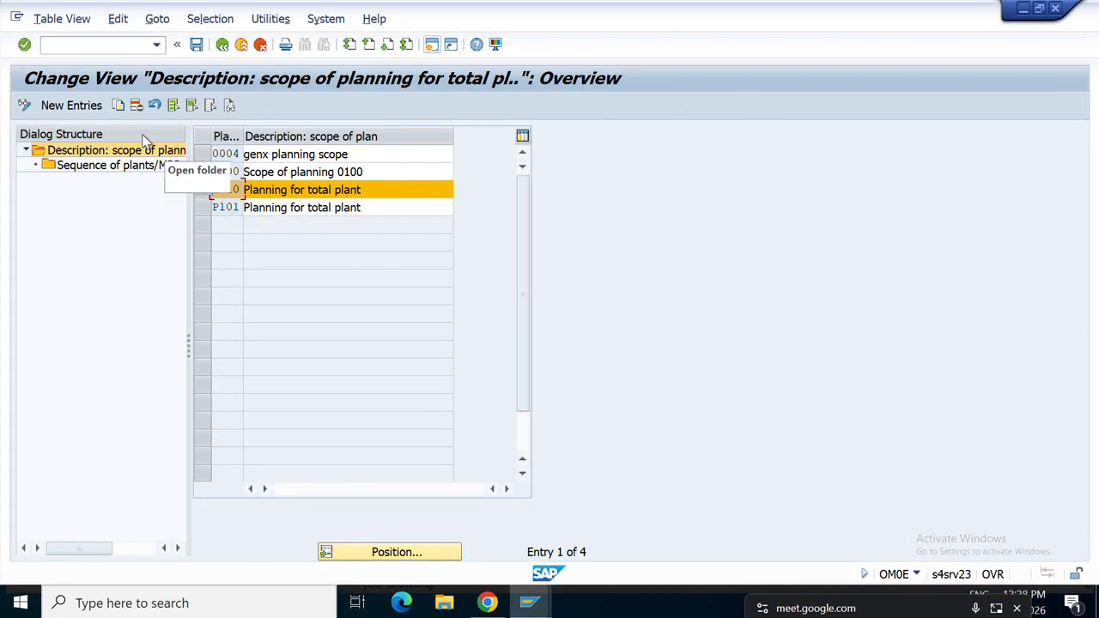
{"action": "left_click", "coordinate": [122, 103]}
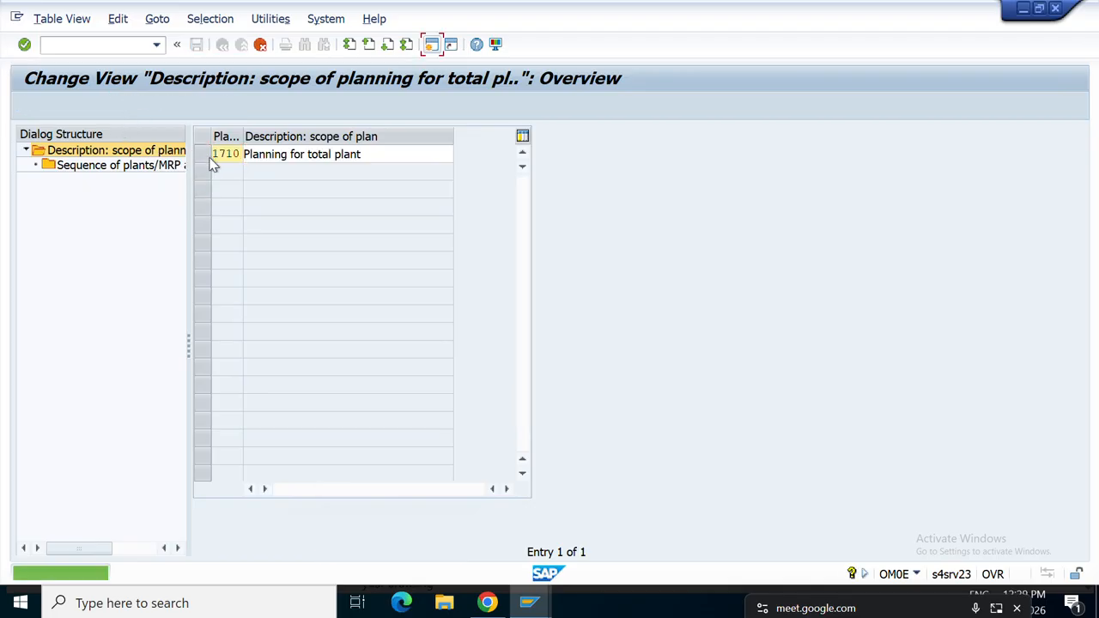
{"action": "left_click", "coordinate": [235, 157]}
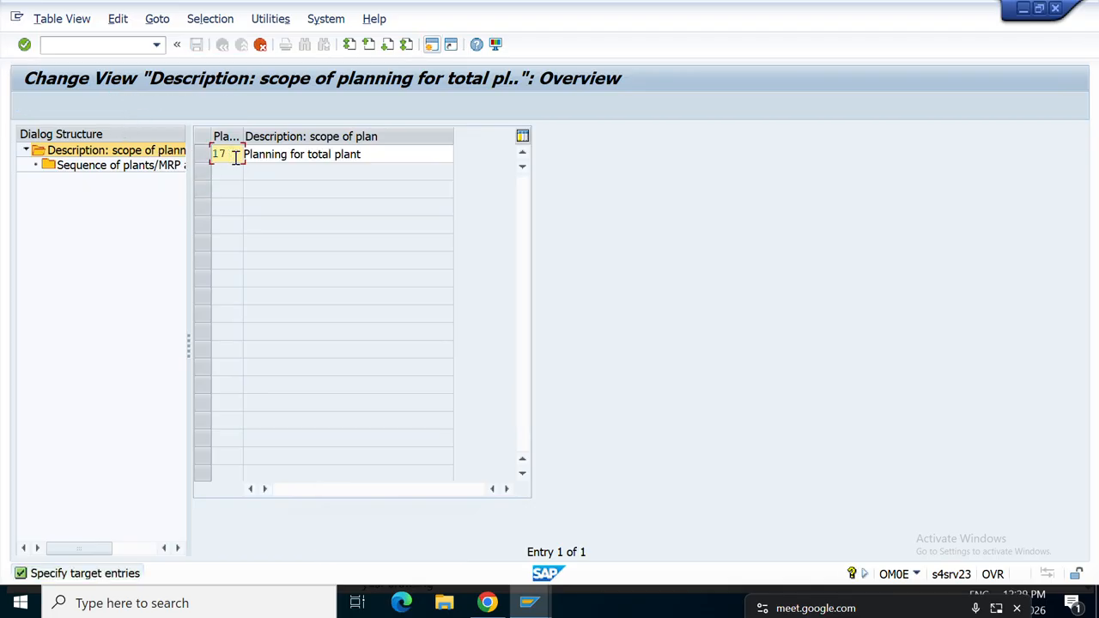
{"action": "type", "text": "ART1"}
{"action": "key", "text": "Return"}
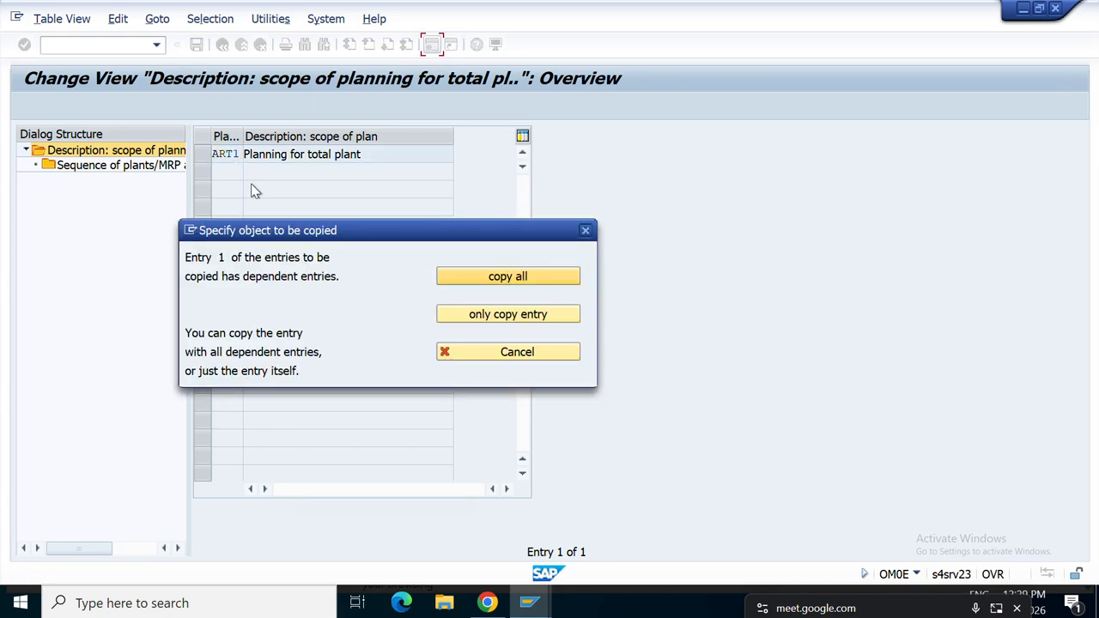
{"action": "left_click", "coordinate": [519, 287]}
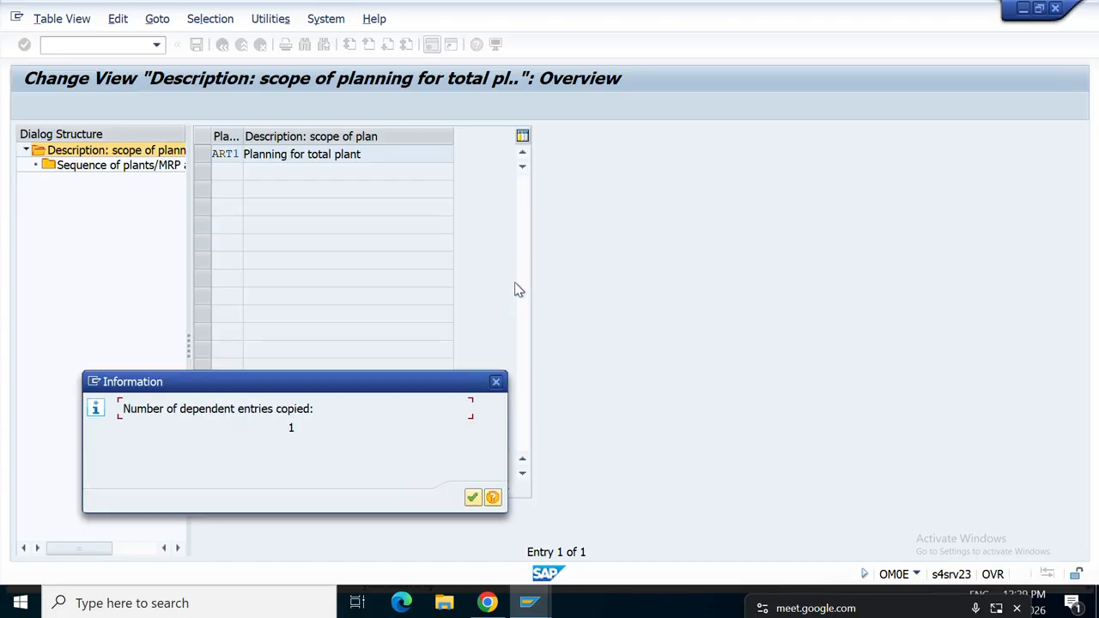
{"action": "left_click", "coordinate": [472, 497]}
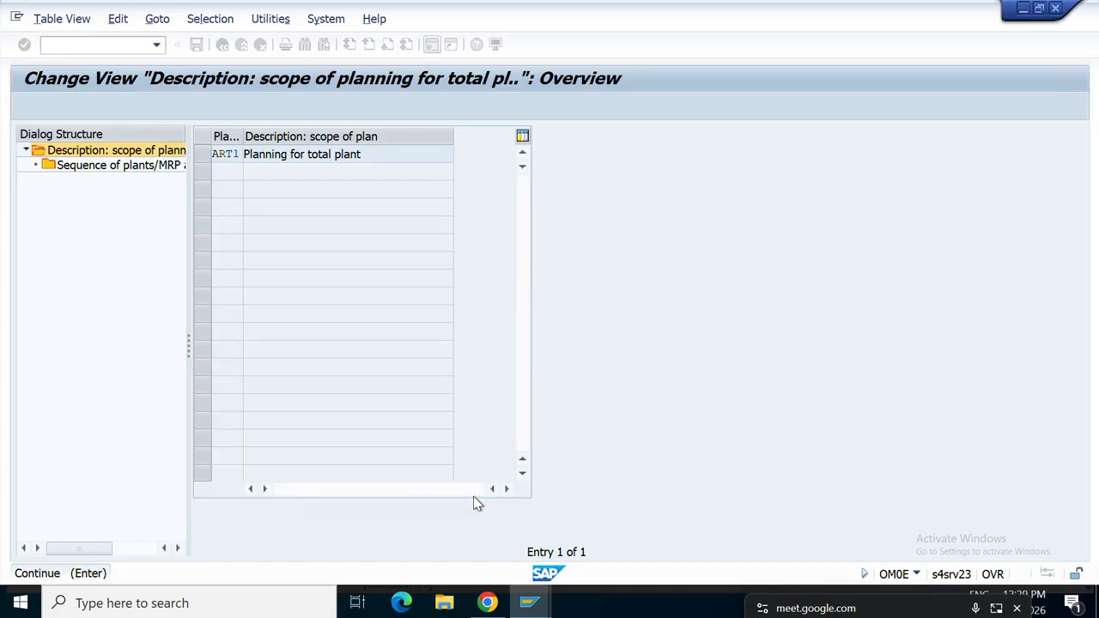
Save the new ART1 scope under the customizing request.
{"action": "left_click", "coordinate": [201, 160]}
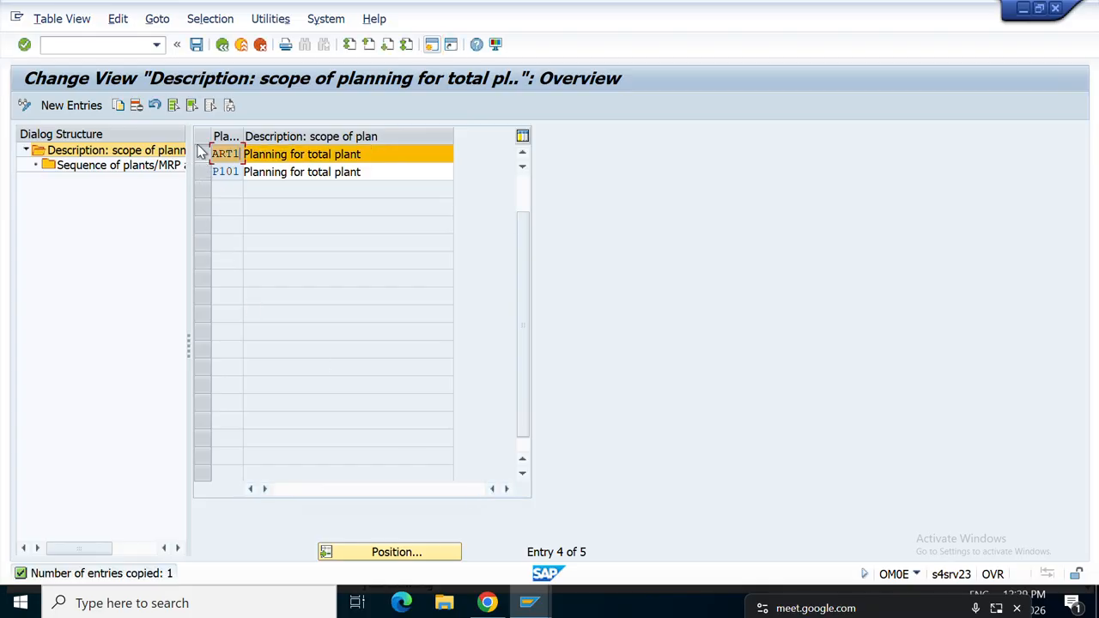
{"action": "left_click", "coordinate": [196, 47]}
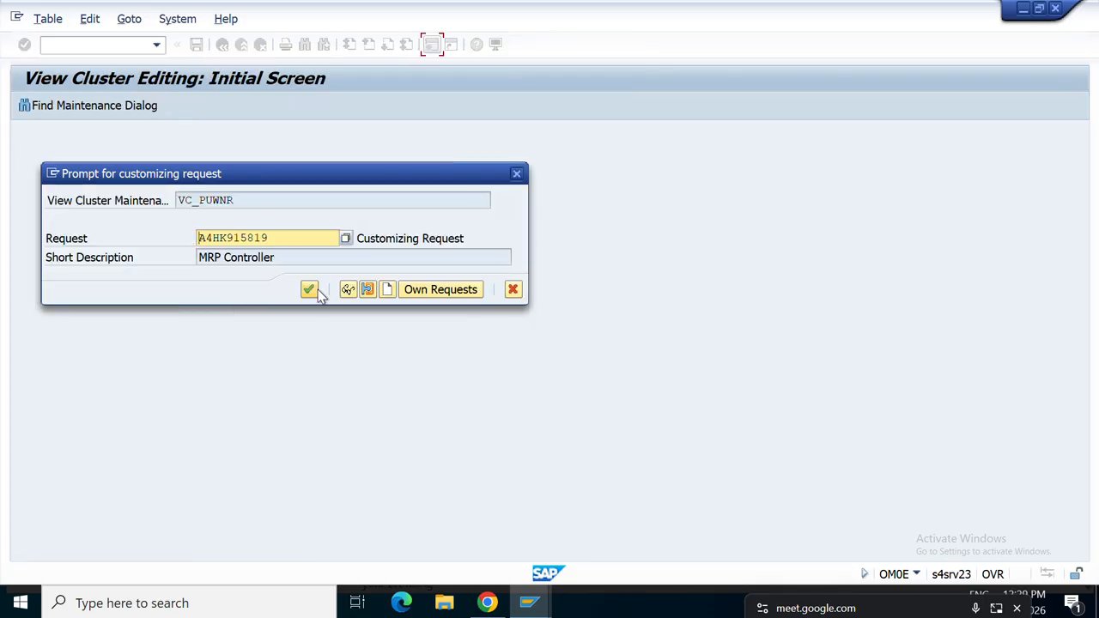
{"action": "left_click", "coordinate": [310, 289]}
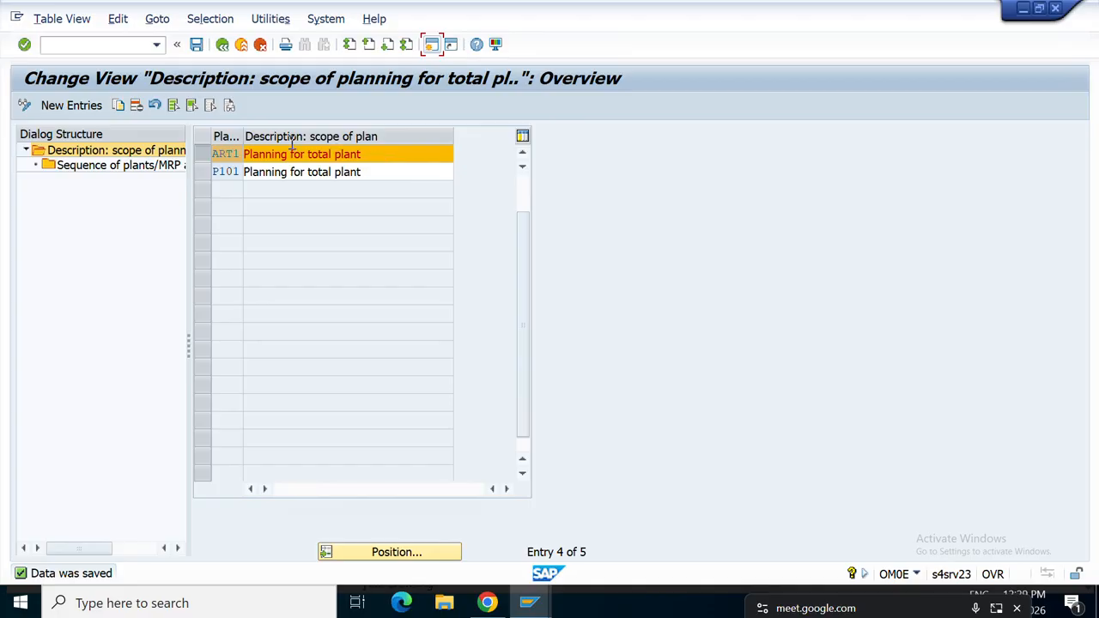
{"action": "double_click", "coordinate": [114, 172]}
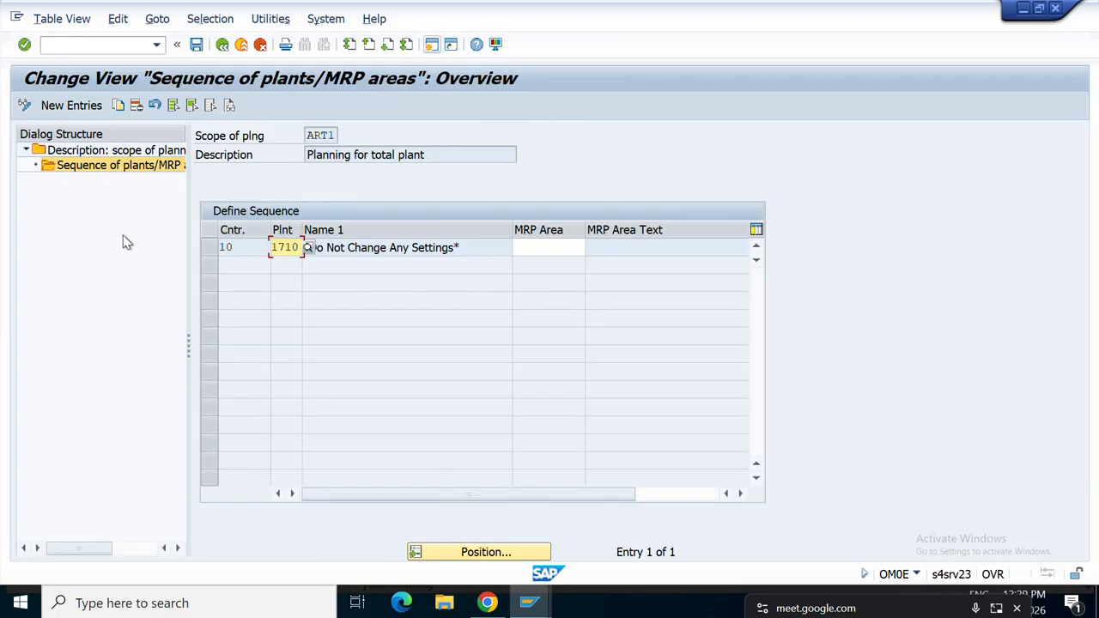
{"action": "left_click", "coordinate": [482, 248]}
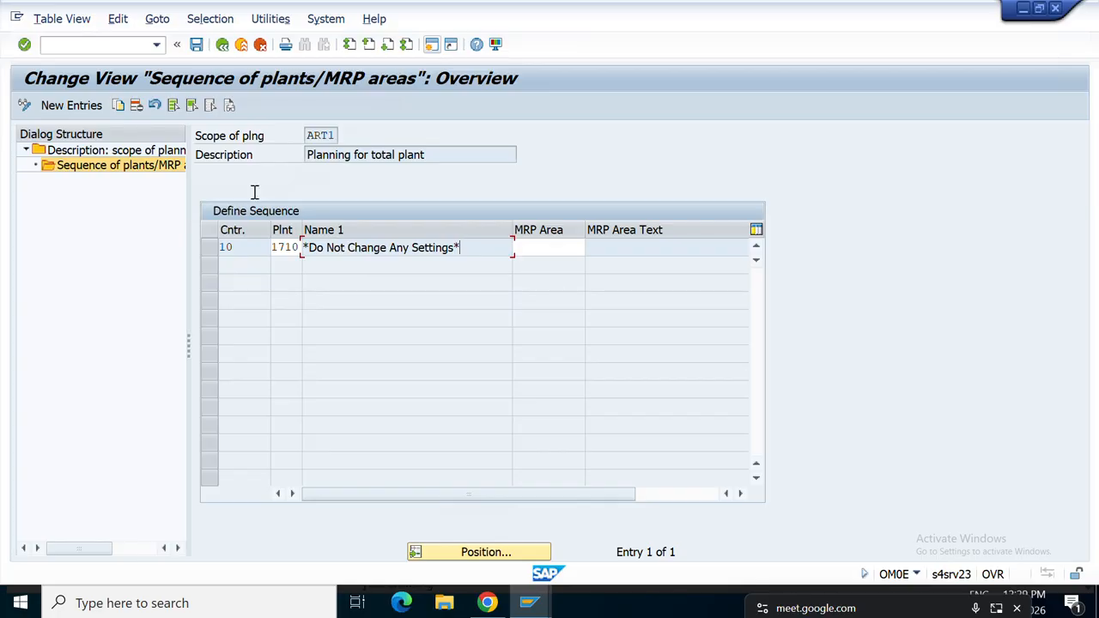
{"action": "left_click", "coordinate": [65, 104]}
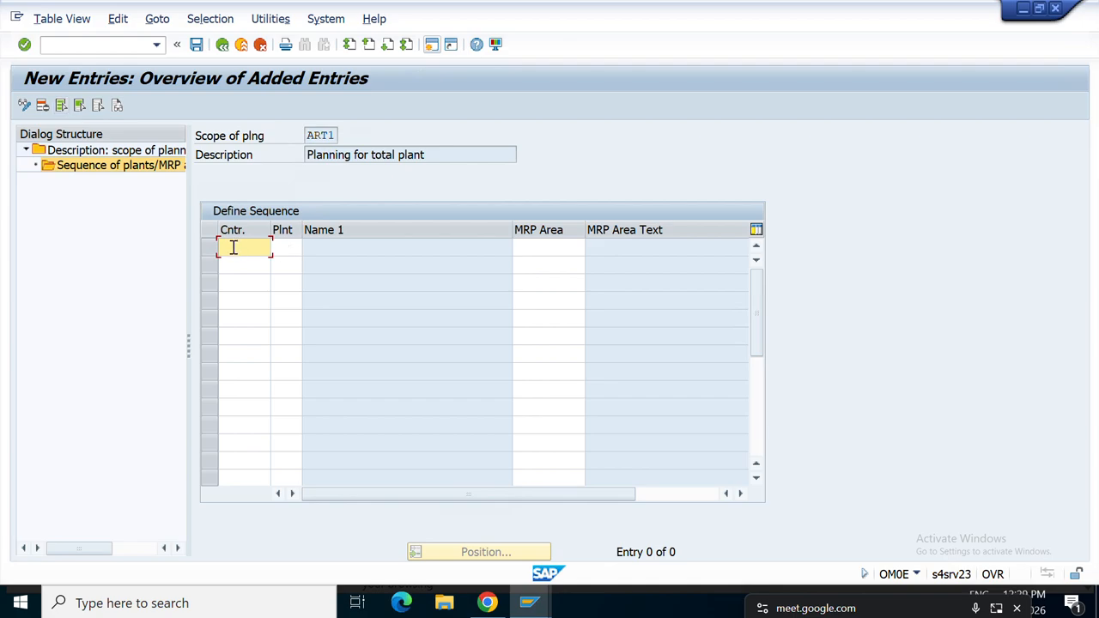
{"action": "type", "text": "10"}
{"action": "key", "text": "Tab"}
{"action": "type", "text": "A"}
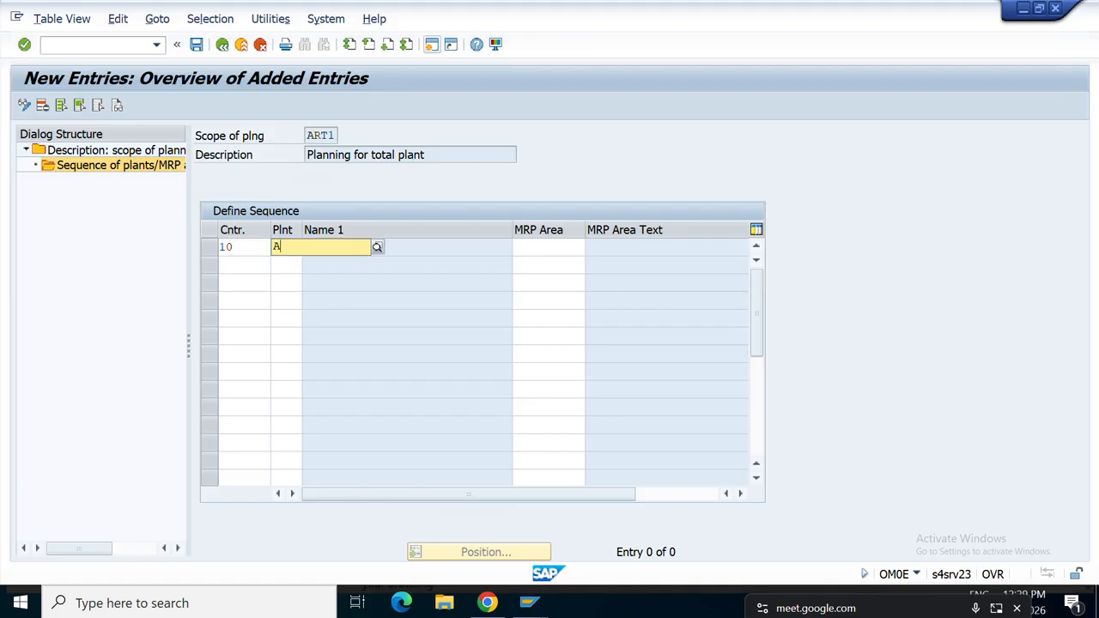
{"action": "type", "text": "RT"}
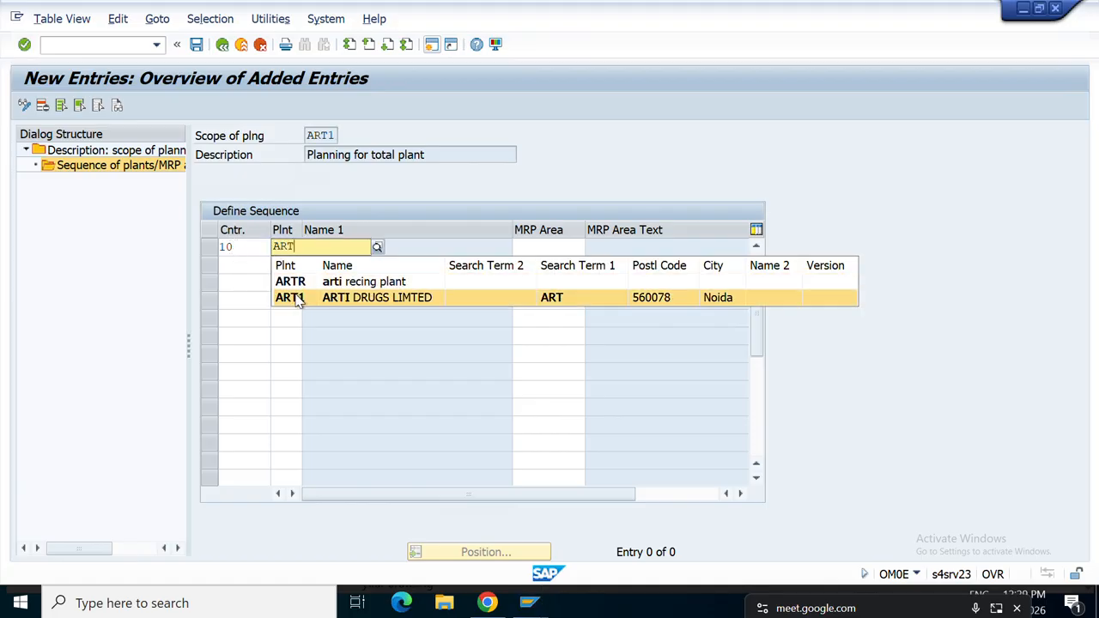
{"action": "left_click", "coordinate": [296, 299]}
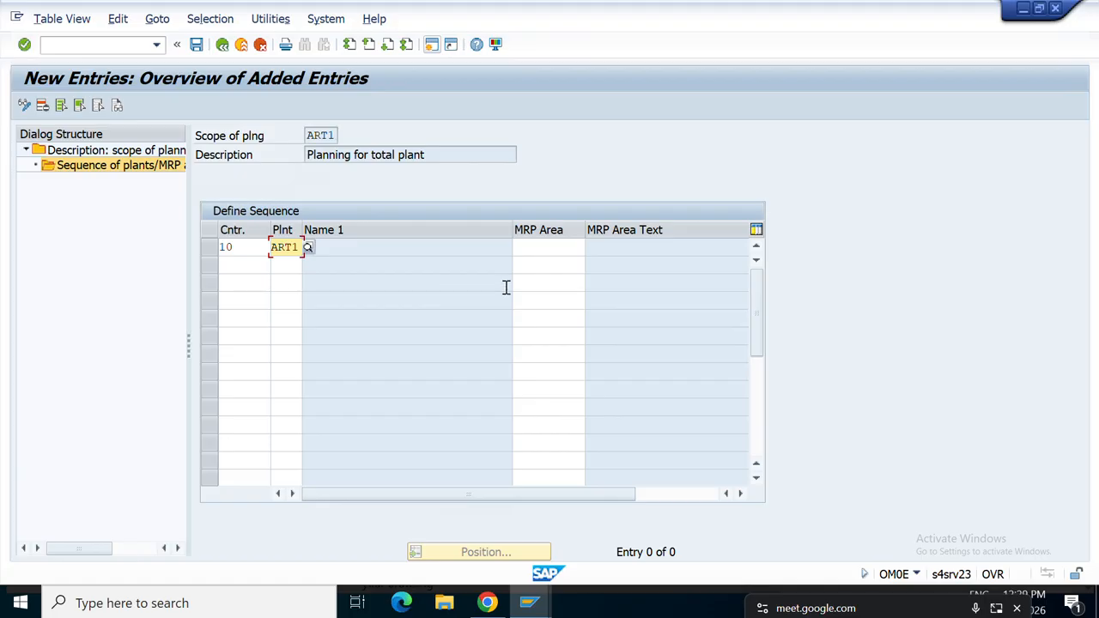
{"action": "left_click", "coordinate": [548, 250]}
{"action": "type", "text": "ART1"}
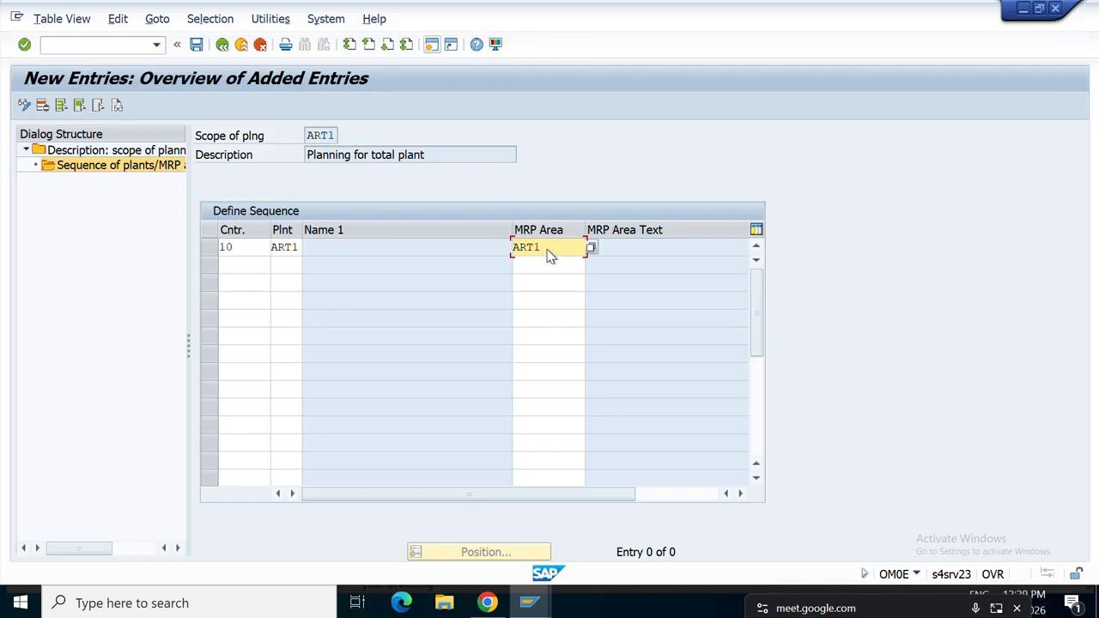
{"action": "key", "text": "Return"}
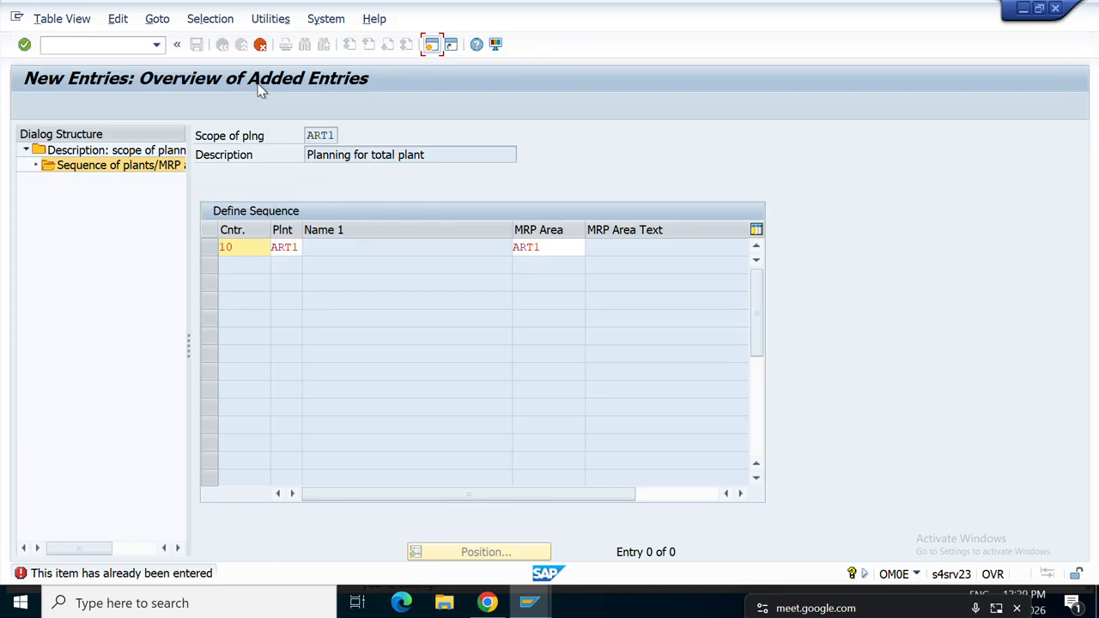
{"action": "left_click", "coordinate": [261, 45]}
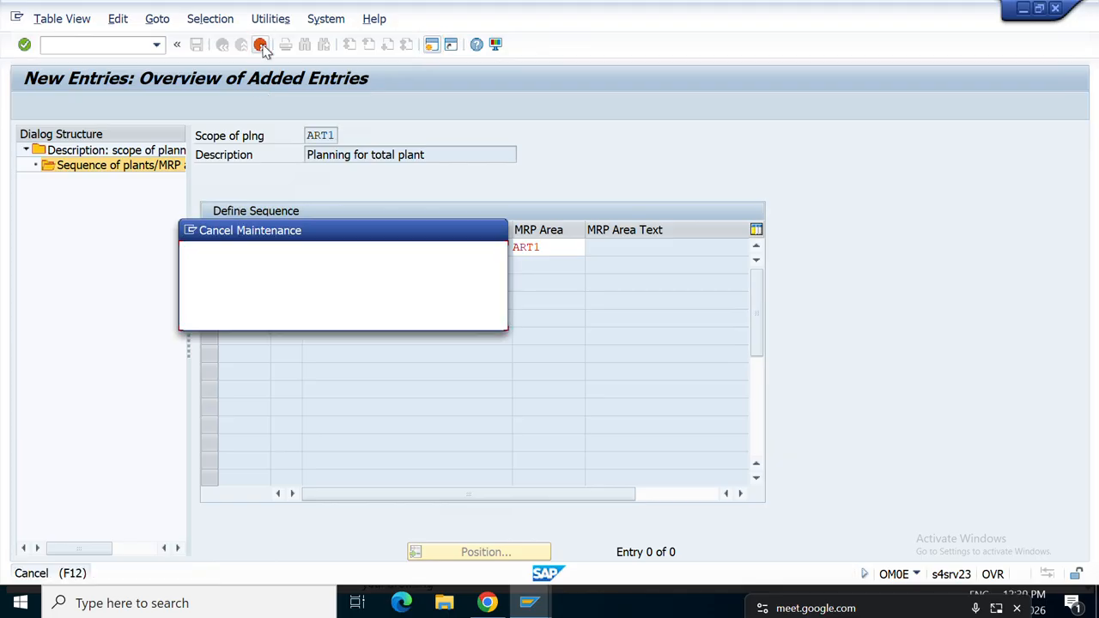
{"action": "left_click", "coordinate": [260, 316]}
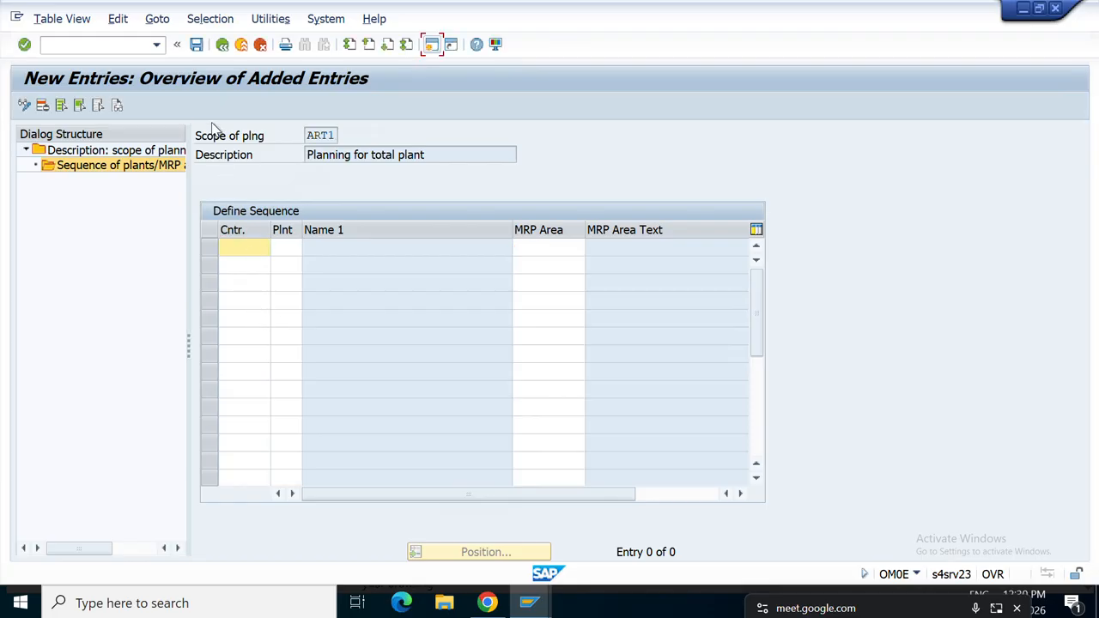
{"action": "left_click", "coordinate": [221, 48]}
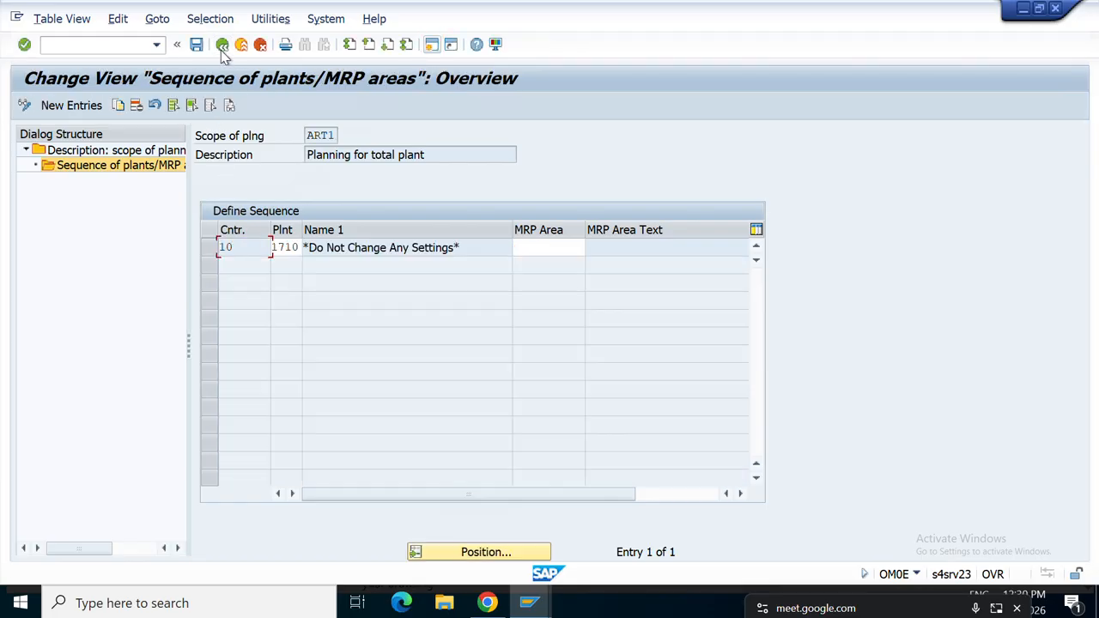
{"action": "left_click", "coordinate": [221, 48]}
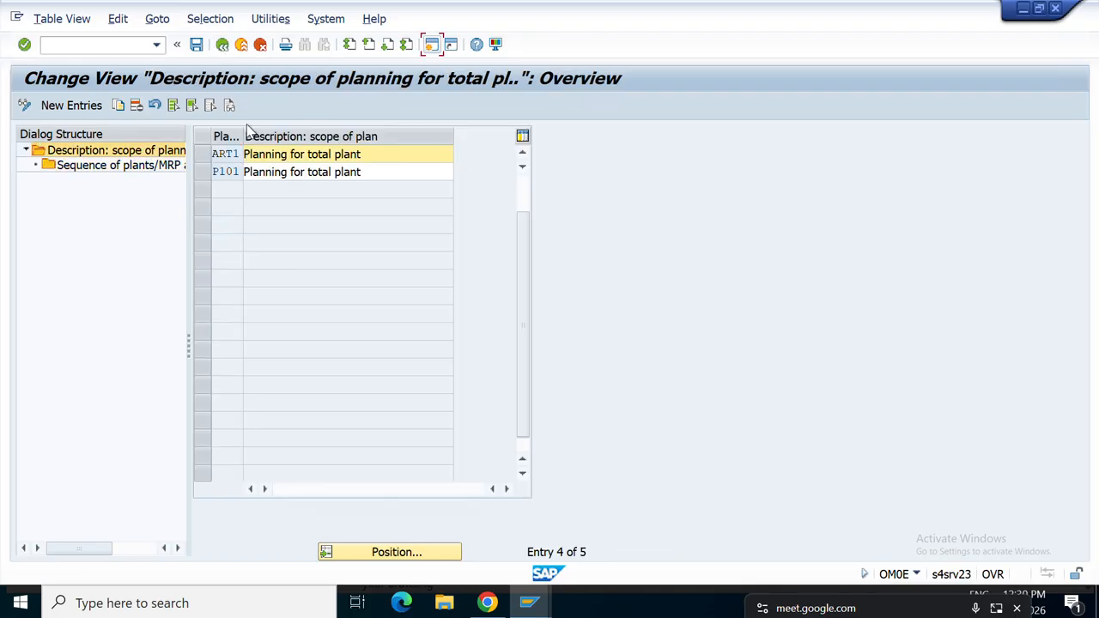
{"action": "left_click", "coordinate": [207, 172]}
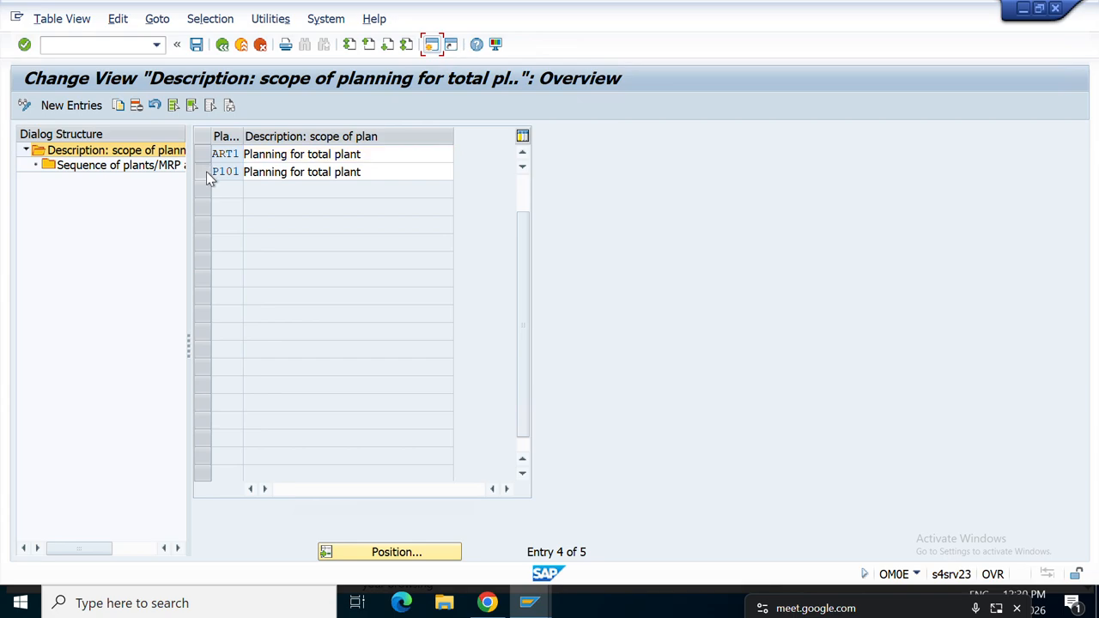
{"action": "left_click", "coordinate": [103, 167]}
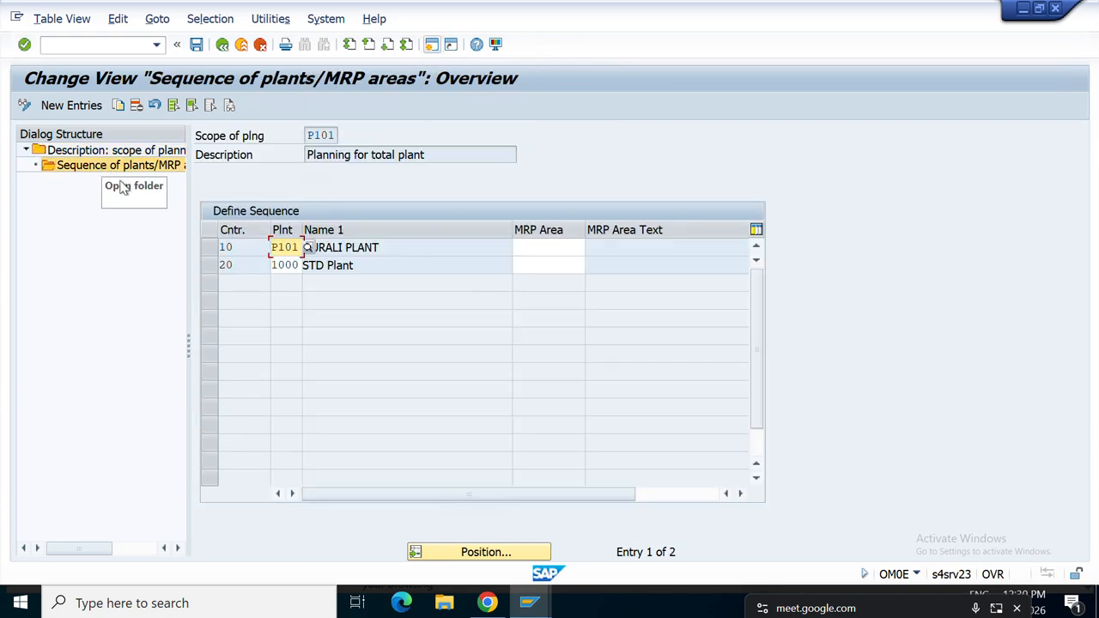
{"action": "left_click", "coordinate": [407, 270]}
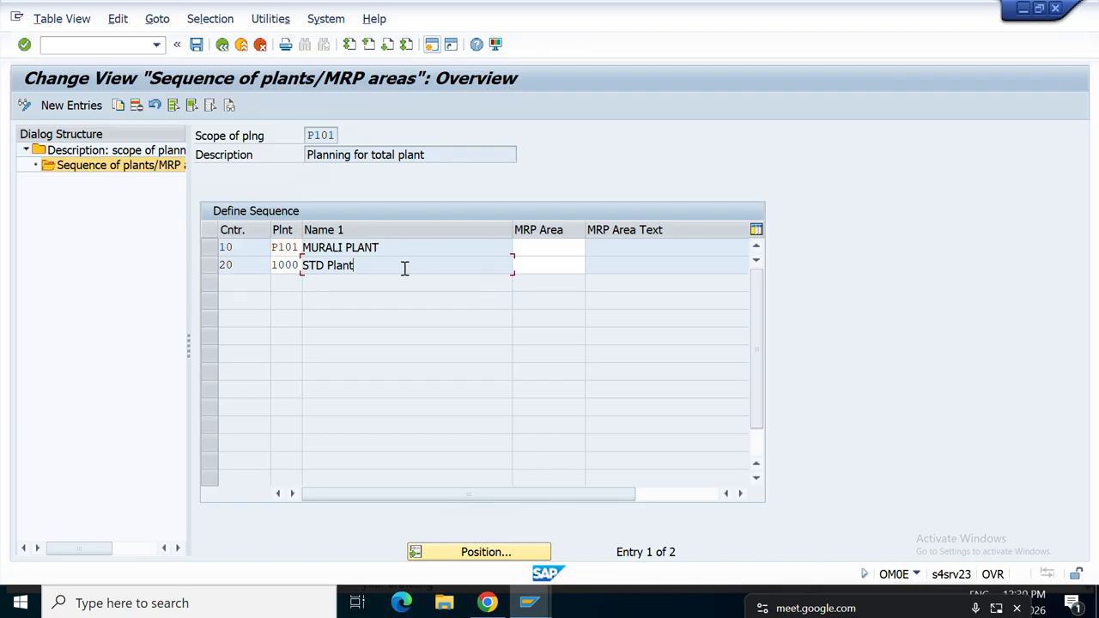
{"action": "double_click", "coordinate": [298, 264]}
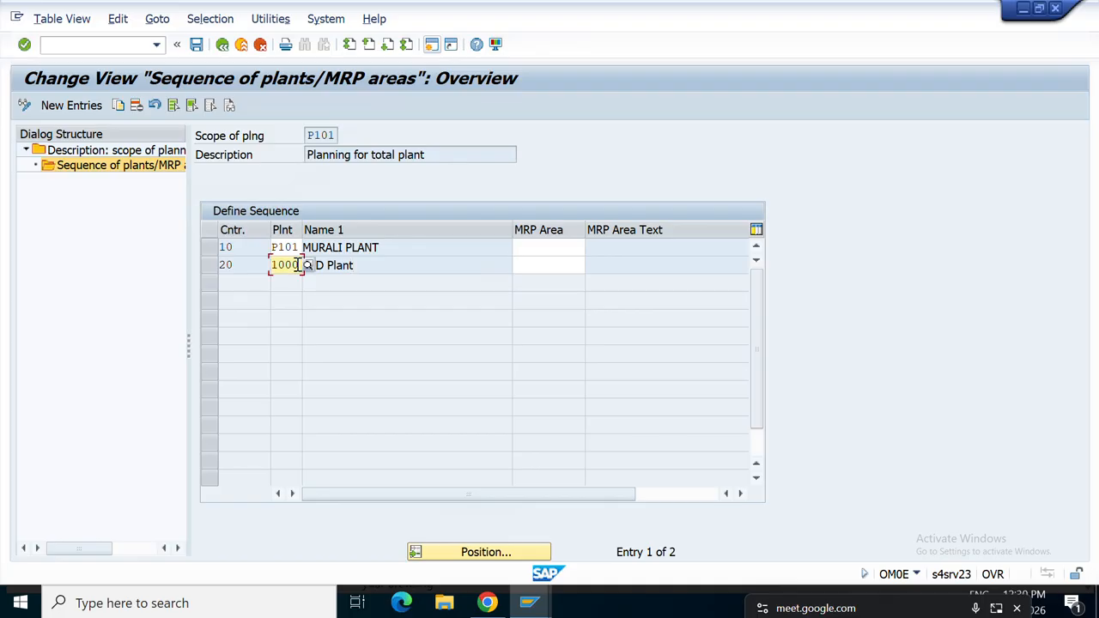
{"action": "left_click", "coordinate": [285, 230]}
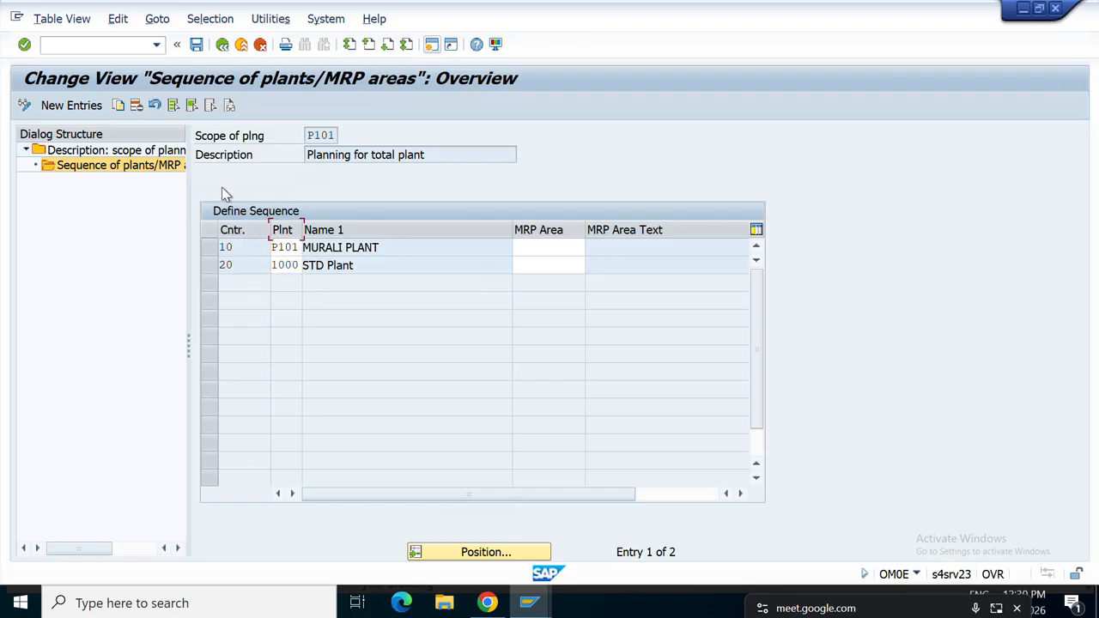
{"action": "left_click", "coordinate": [222, 45]}
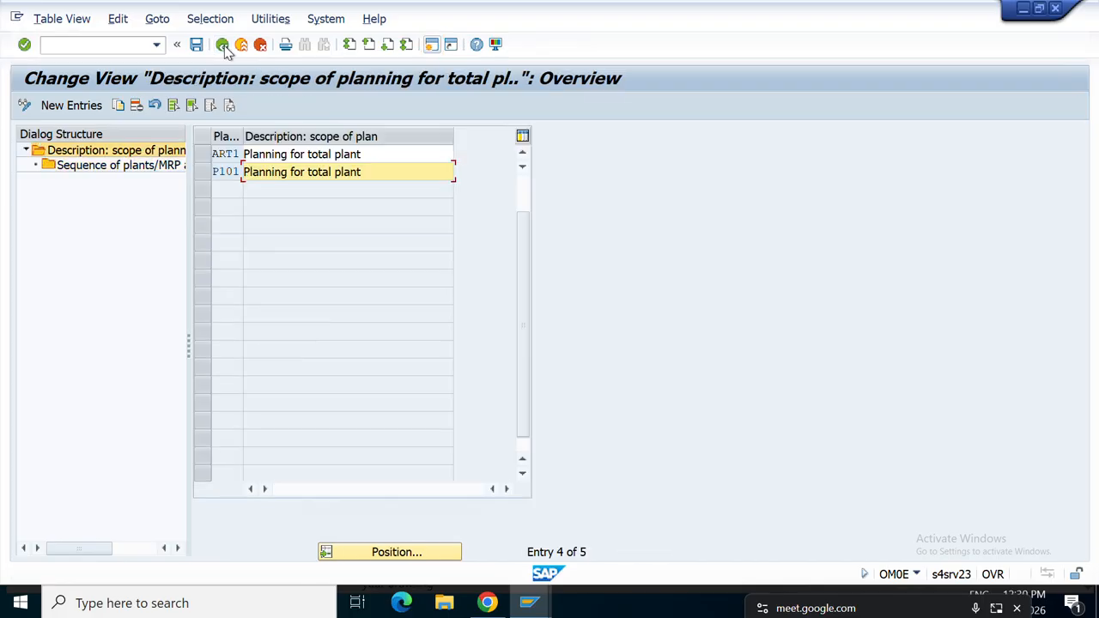
Return to the IMG tree, collapse Planning, and open a new session.
{"action": "left_click", "coordinate": [223, 46]}
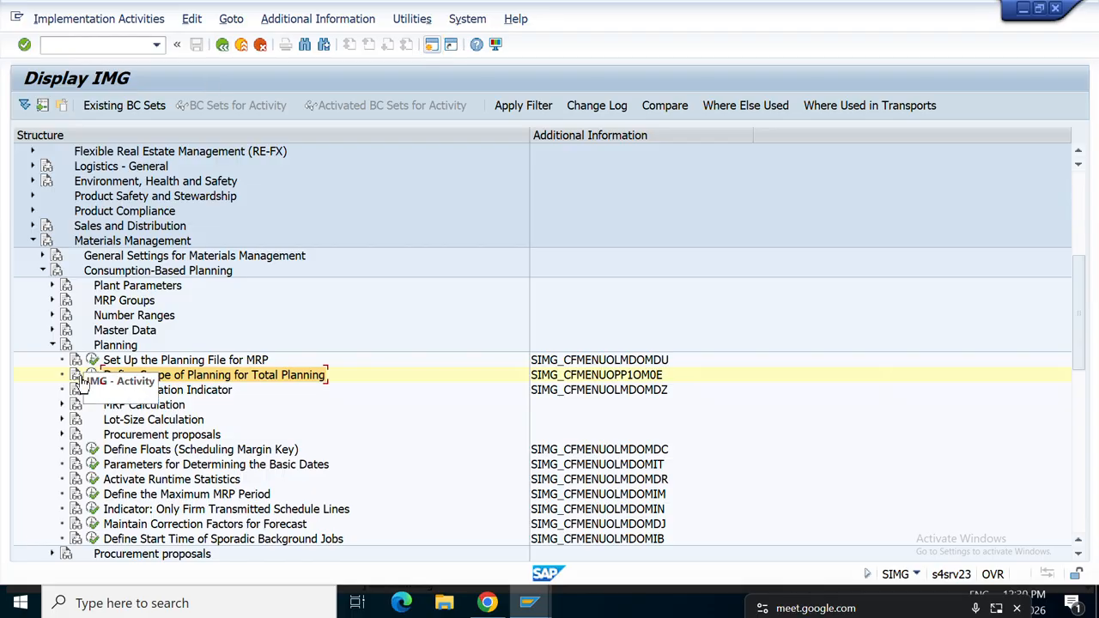
{"action": "left_click", "coordinate": [53, 344]}
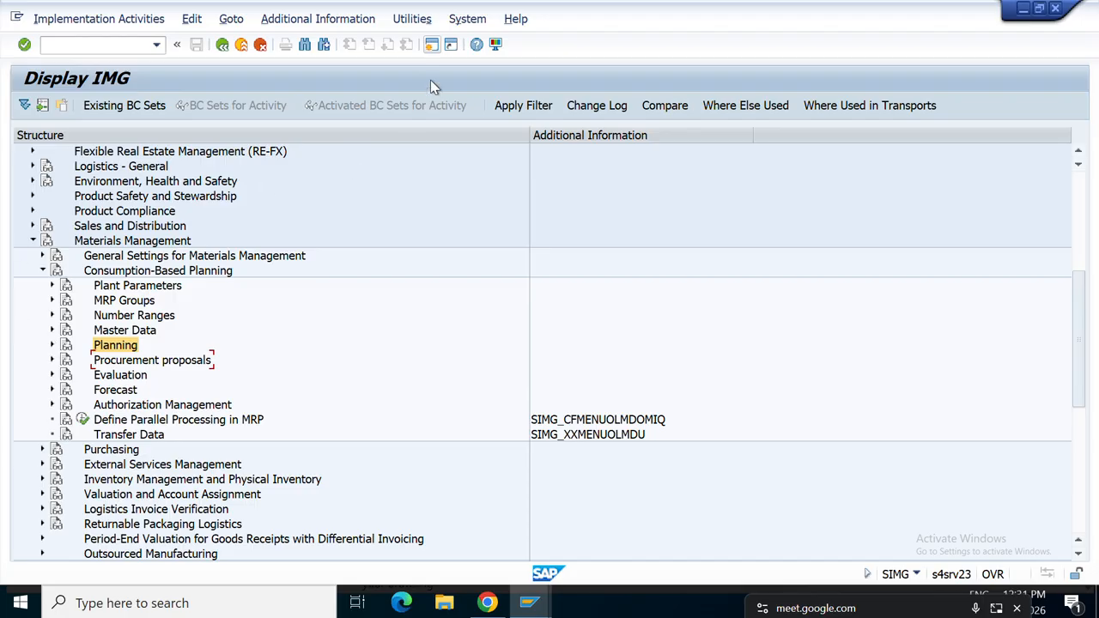
{"action": "left_click", "coordinate": [432, 46]}
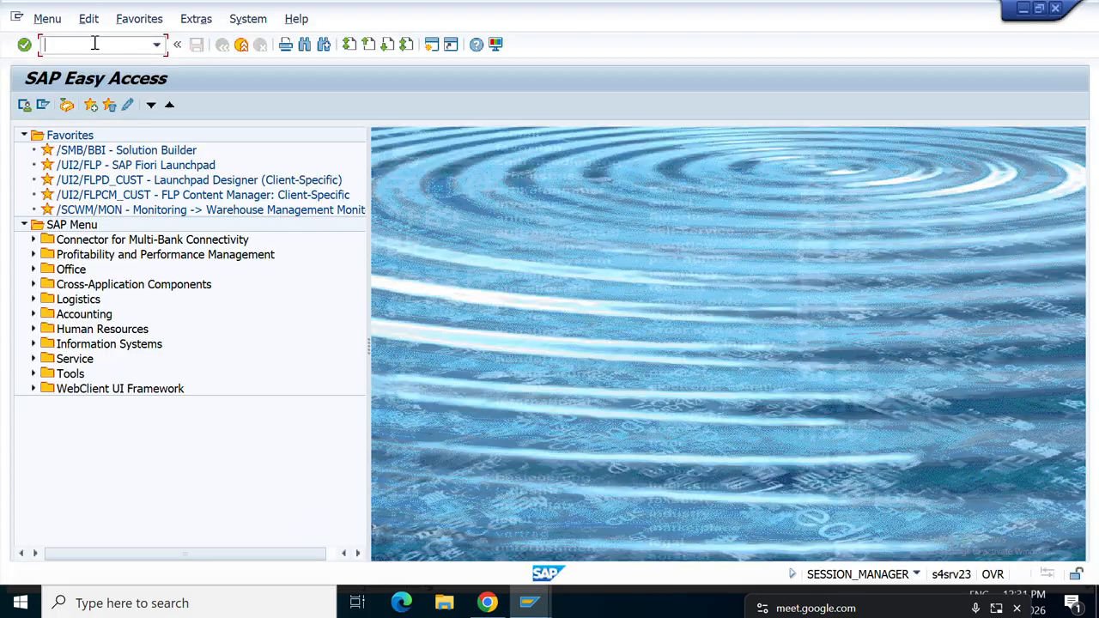
{"action": "type", "text": "MM01"}
{"action": "key", "text": "Return"}
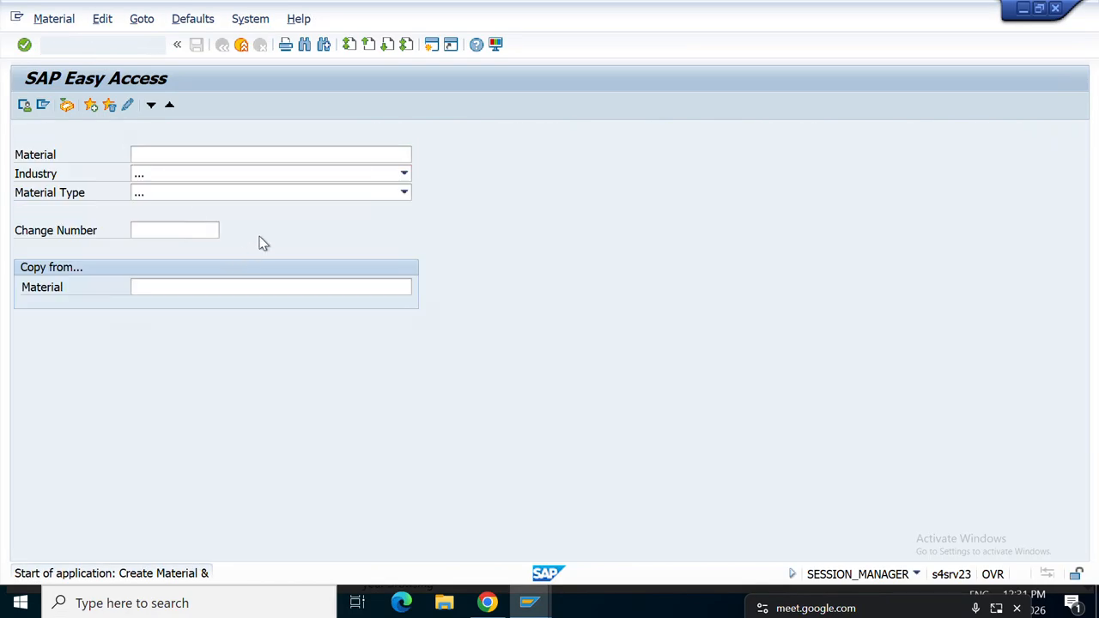
{"action": "left_click", "coordinate": [403, 175]}
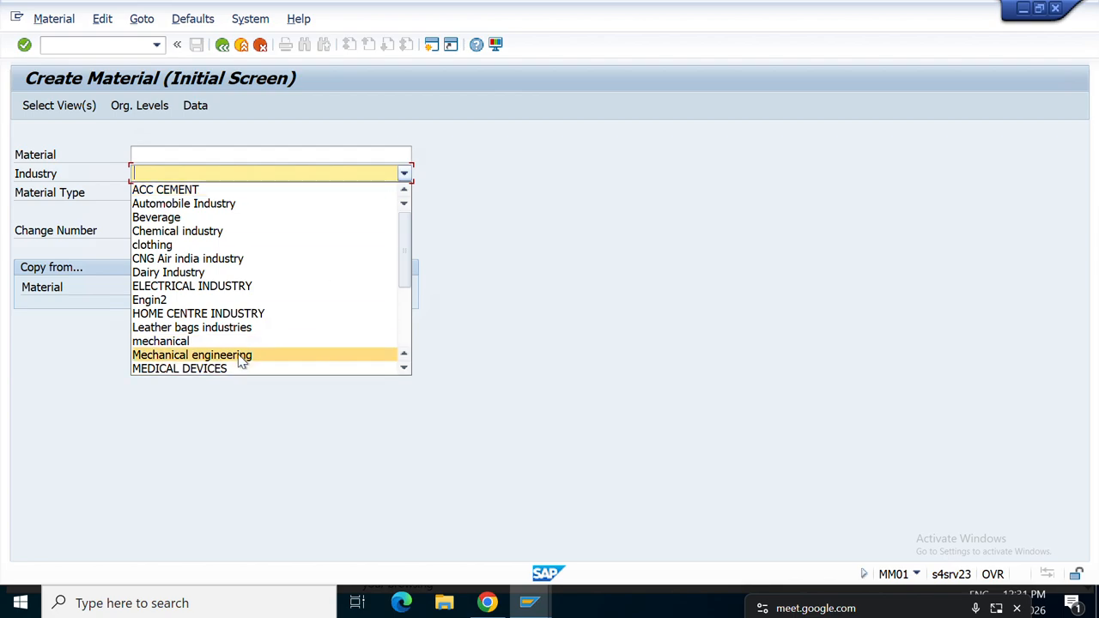
{"action": "left_click", "coordinate": [237, 354]}
{"action": "left_click", "coordinate": [396, 194]}
{"action": "left_click", "coordinate": [400, 196]}
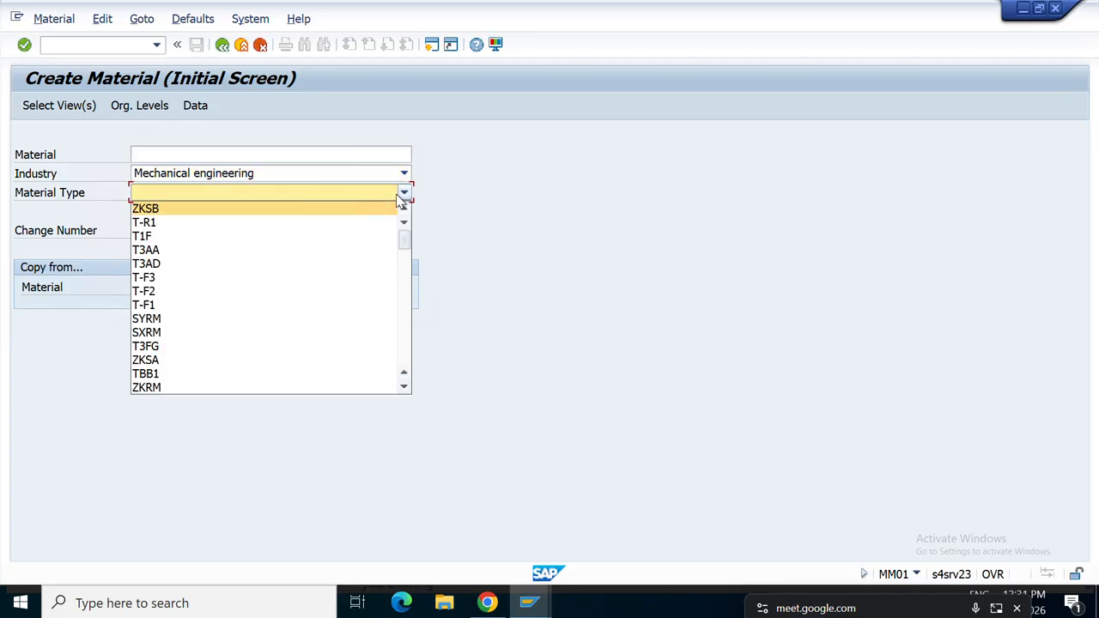
{"action": "key", "text": "r"}
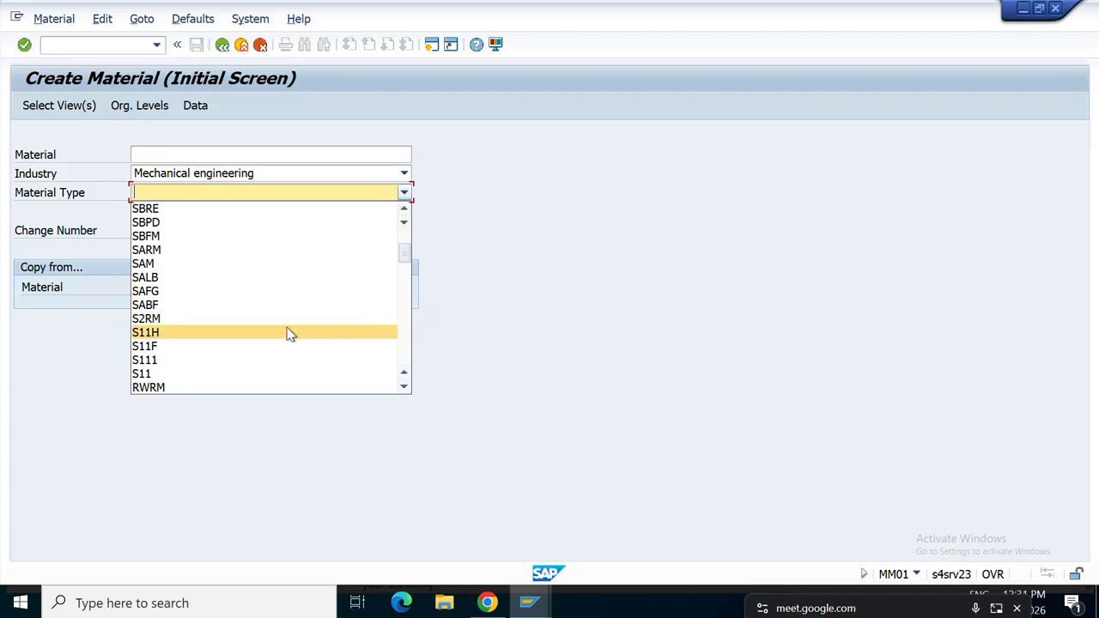
{"action": "type", "text": "roh"}
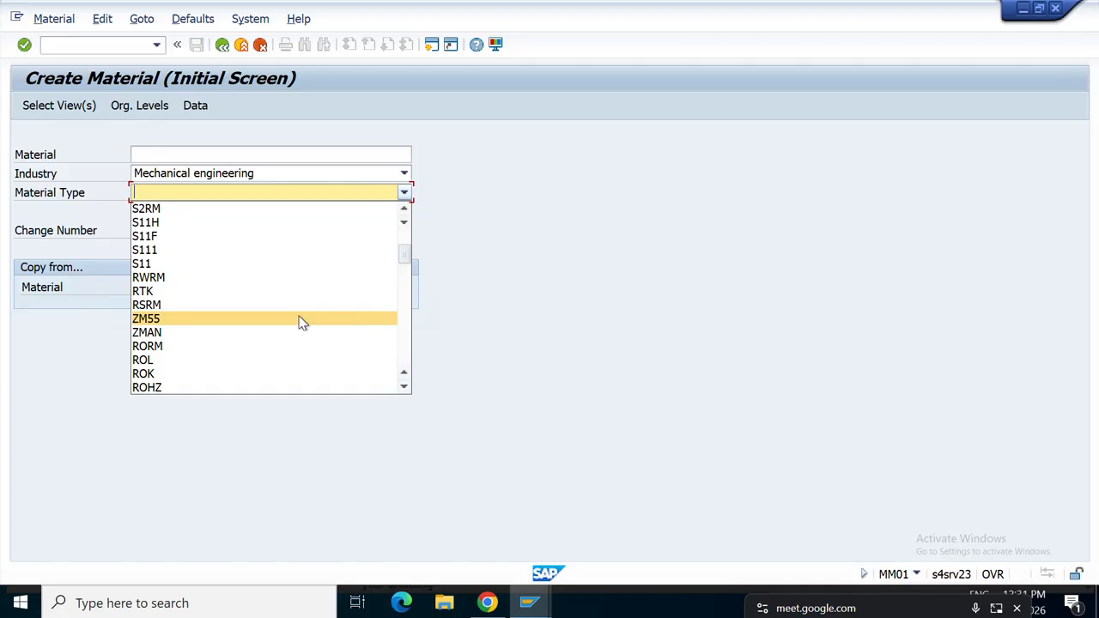
{"action": "left_click", "coordinate": [399, 387]}
{"action": "left_click", "coordinate": [399, 387]}
{"action": "left_click", "coordinate": [399, 387]}
{"action": "left_click", "coordinate": [400, 387]}
{"action": "left_click", "coordinate": [400, 387]}
{"action": "left_click", "coordinate": [399, 387]}
{"action": "left_click", "coordinate": [402, 389]}
{"action": "left_click", "coordinate": [401, 389]}
{"action": "left_click", "coordinate": [402, 389]}
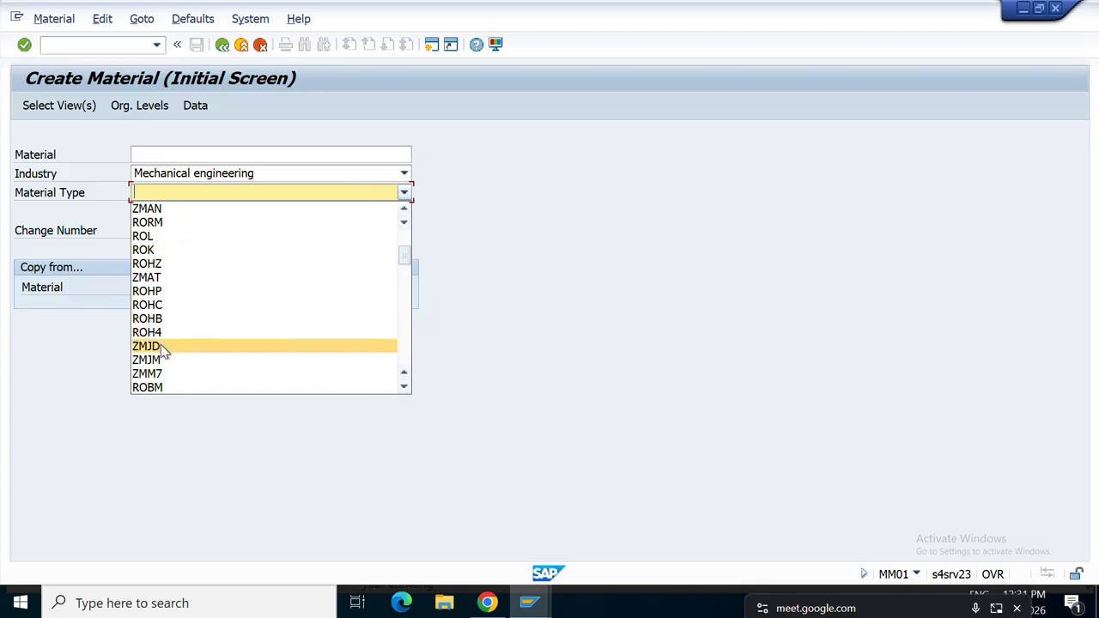
{"action": "left_click", "coordinate": [403, 387]}
{"action": "left_click", "coordinate": [403, 387]}
{"action": "left_click", "coordinate": [403, 387]}
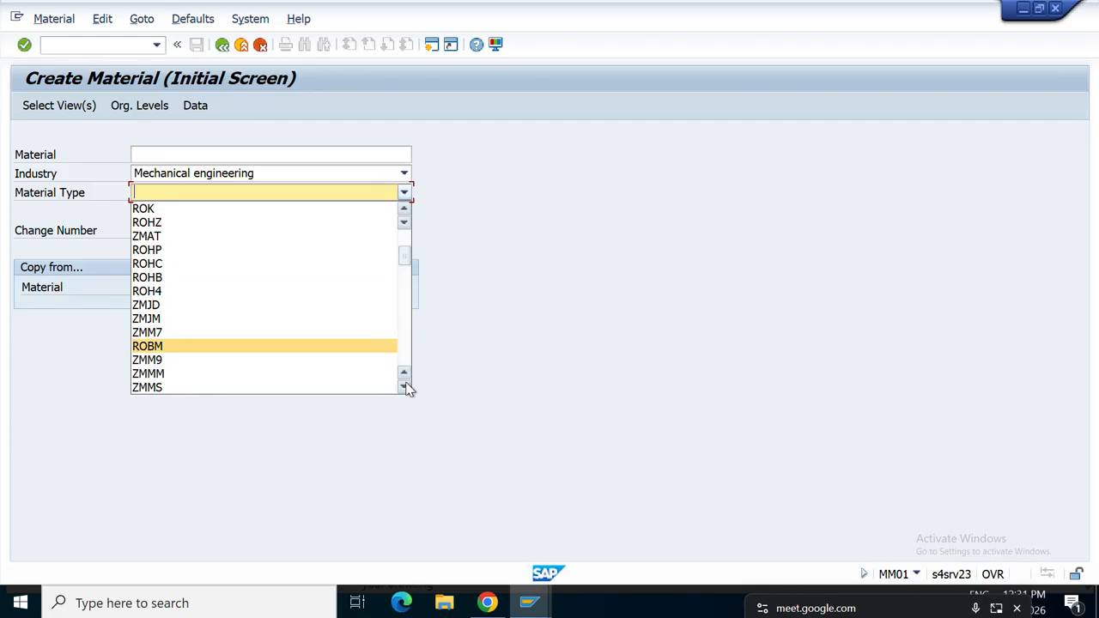
{"action": "left_click", "coordinate": [405, 388]}
{"action": "left_click", "coordinate": [404, 388]}
{"action": "left_click", "coordinate": [404, 387]}
{"action": "left_click", "coordinate": [404, 387]}
{"action": "left_click", "coordinate": [404, 387]}
{"action": "left_click", "coordinate": [404, 387]}
{"action": "left_click", "coordinate": [404, 387]}
{"action": "left_click", "coordinate": [404, 388]}
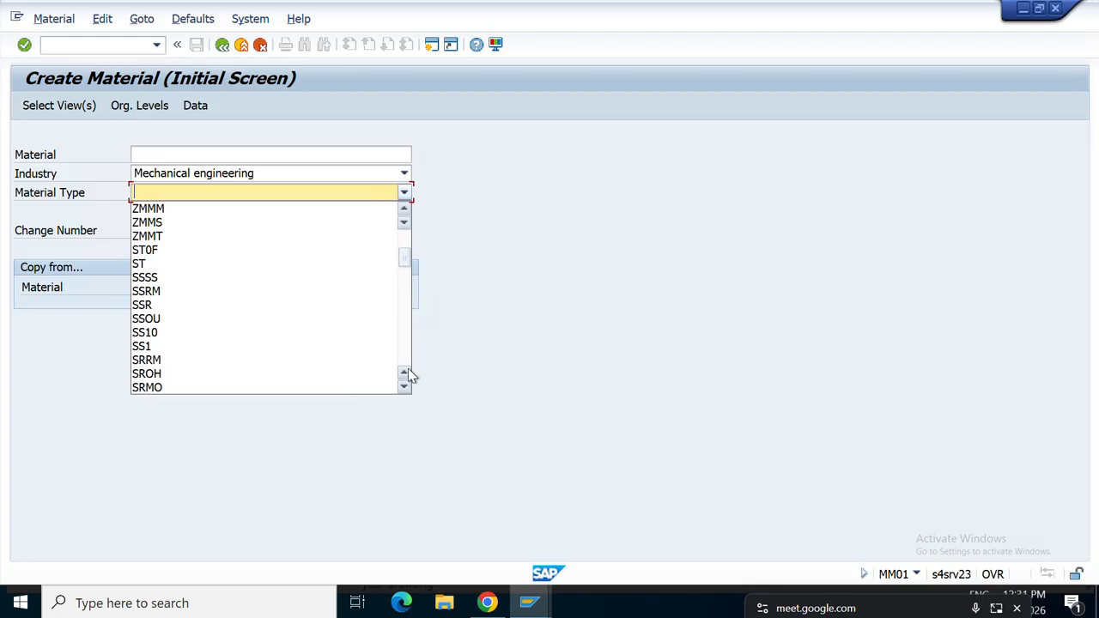
{"action": "left_click_drag", "start_coordinate": [410, 265], "coordinate": [404, 340]}
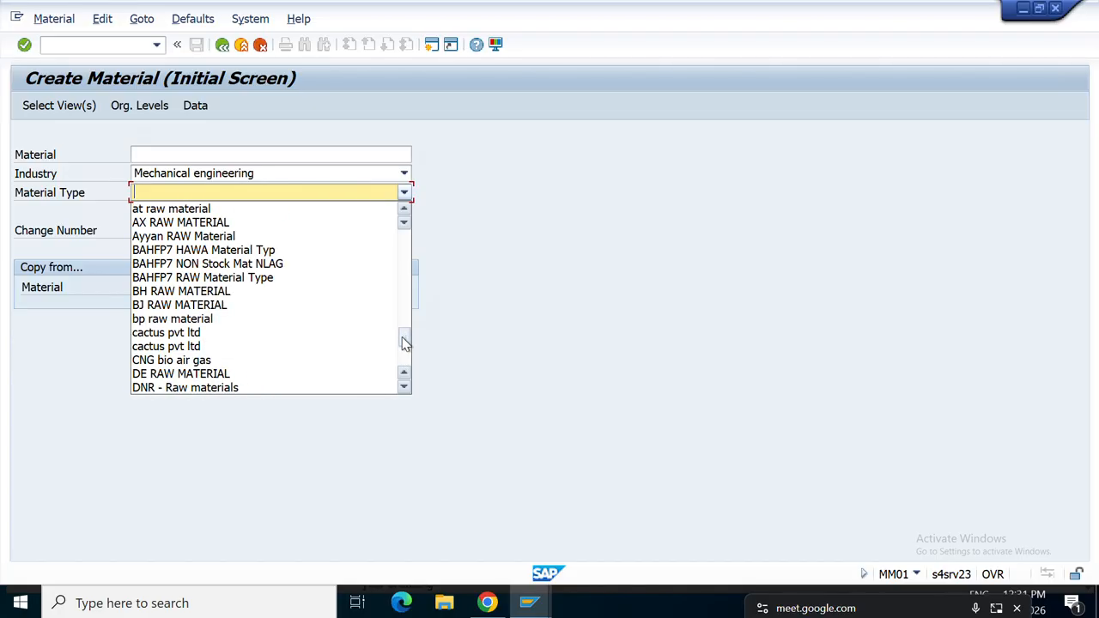
{"action": "left_click", "coordinate": [431, 49]}
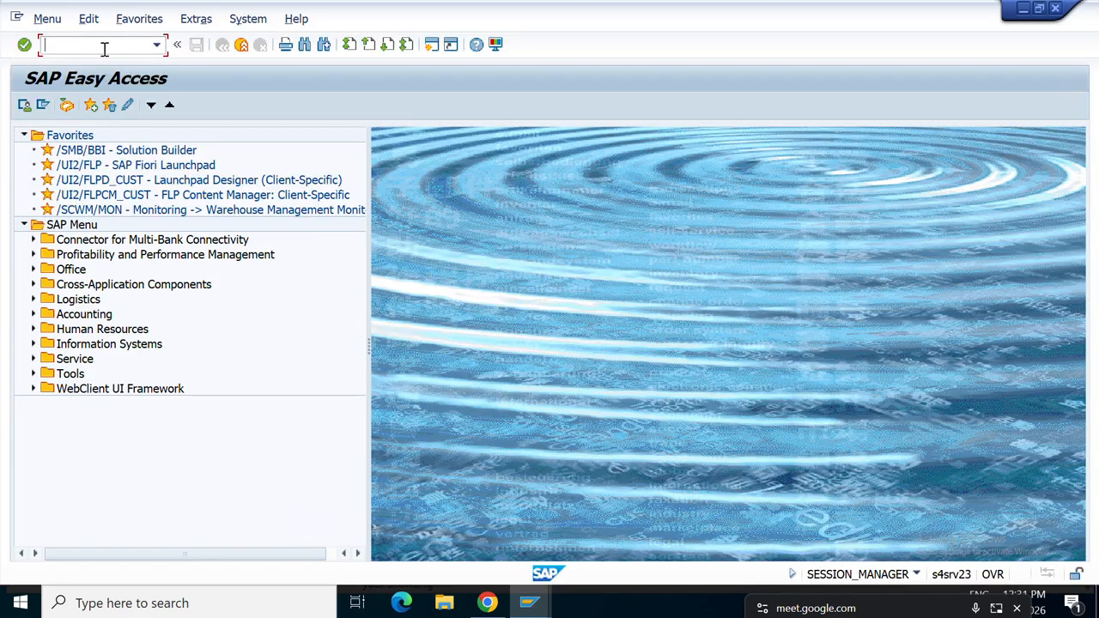
In the OMS2 material types list, position on ROH and start Copy As from that row.
{"action": "type", "text": "OMS2"}
{"action": "key", "text": "Return"}
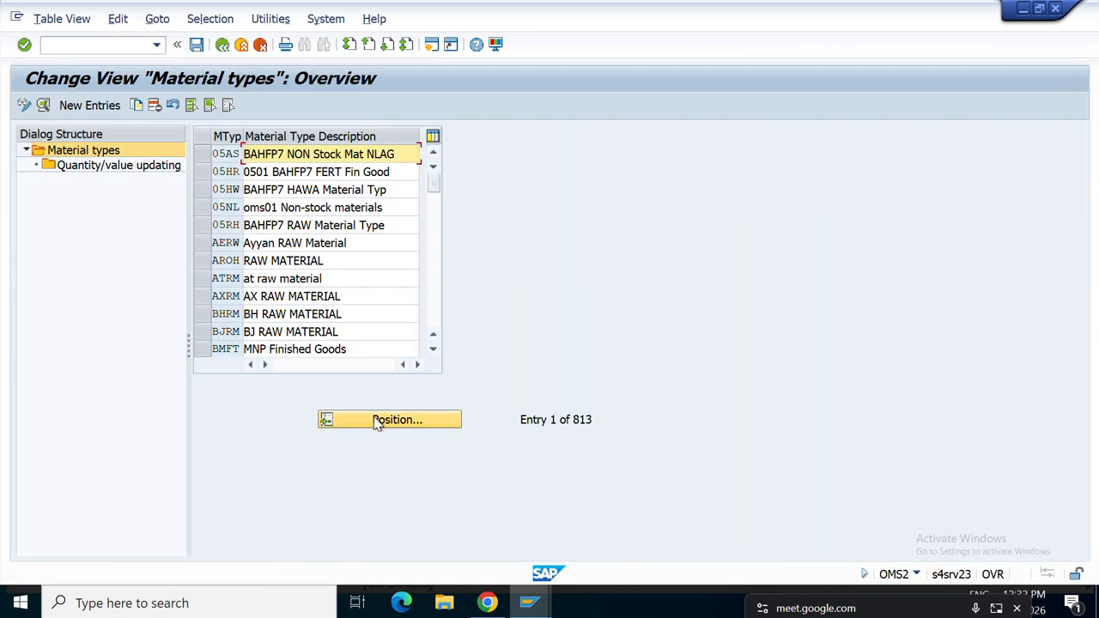
{"action": "left_click", "coordinate": [376, 424]}
{"action": "type", "text": "ROH"}
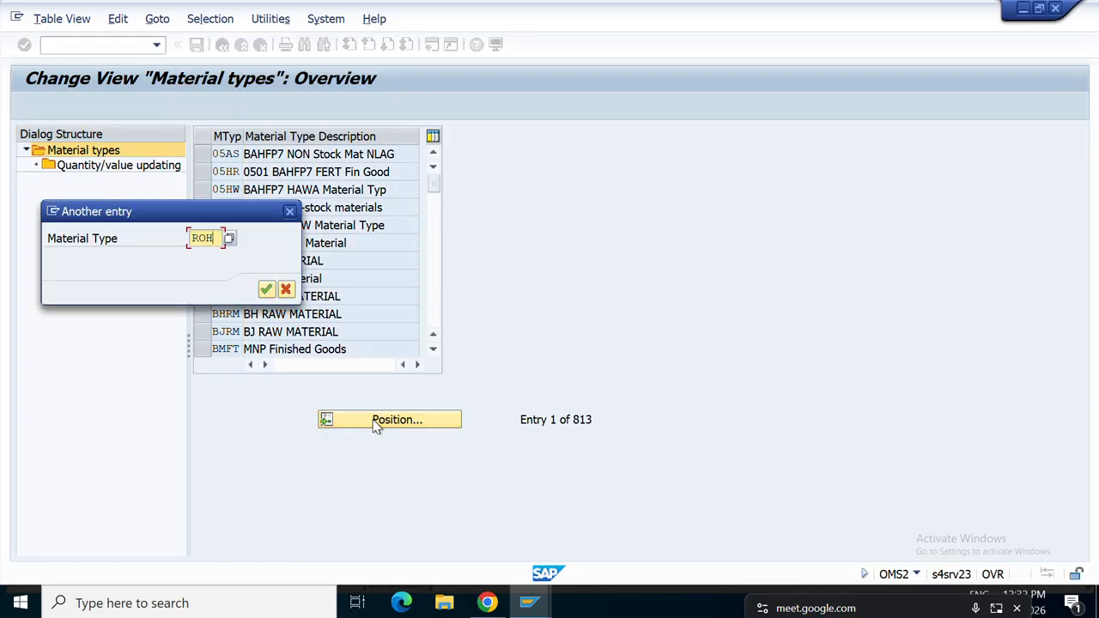
{"action": "key", "text": "Return"}
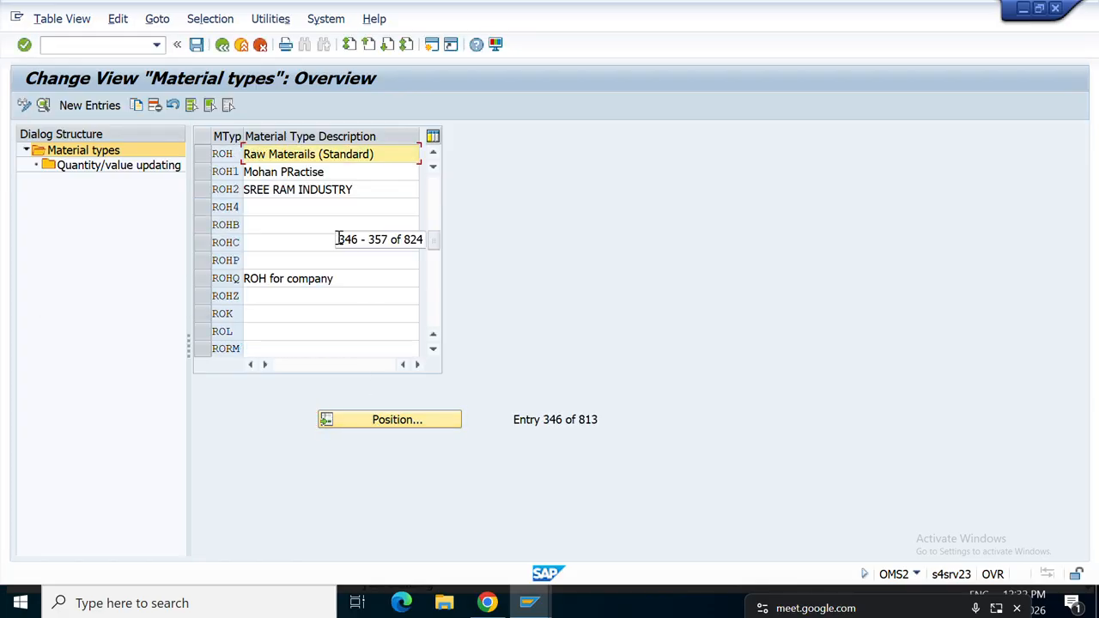
{"action": "left_click_drag", "start_coordinate": [376, 151], "coordinate": [127, 160]}
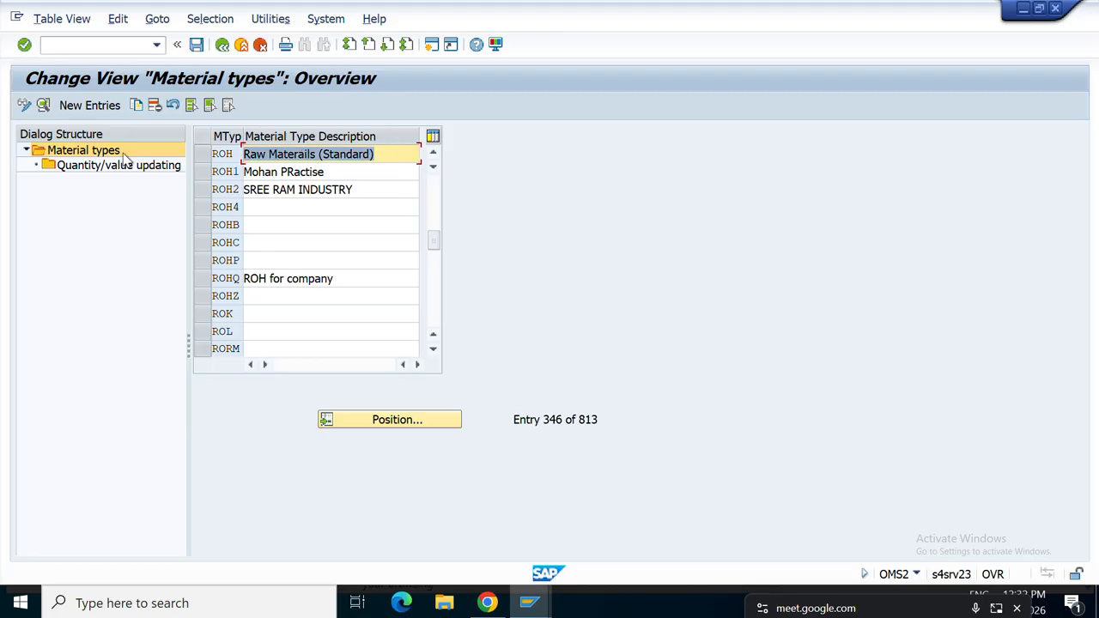
{"action": "left_click", "coordinate": [203, 153]}
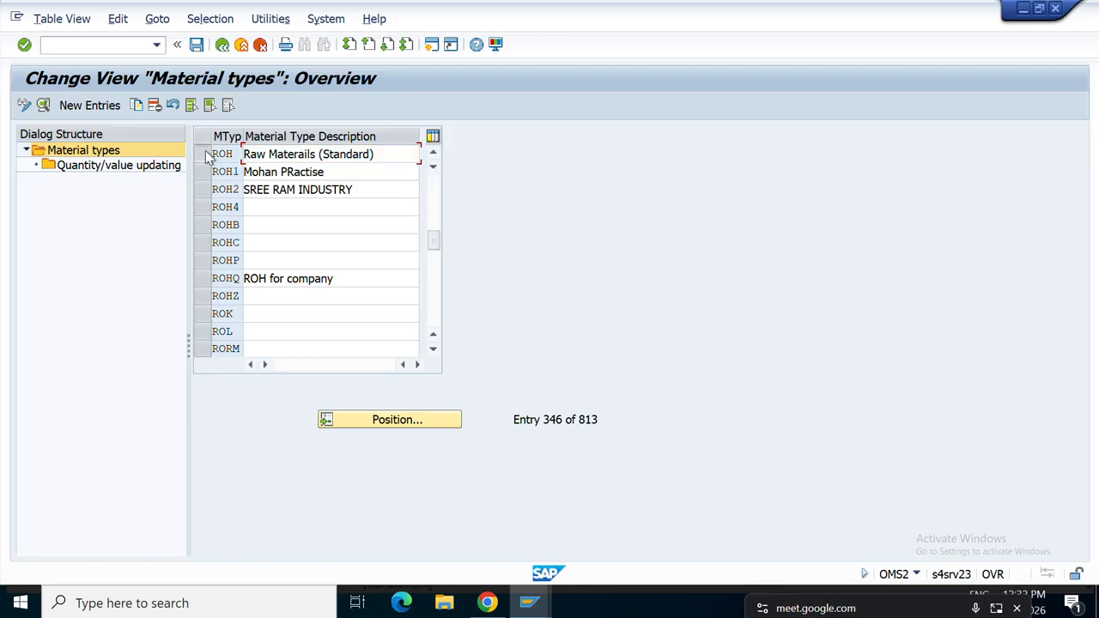
{"action": "left_click", "coordinate": [137, 107]}
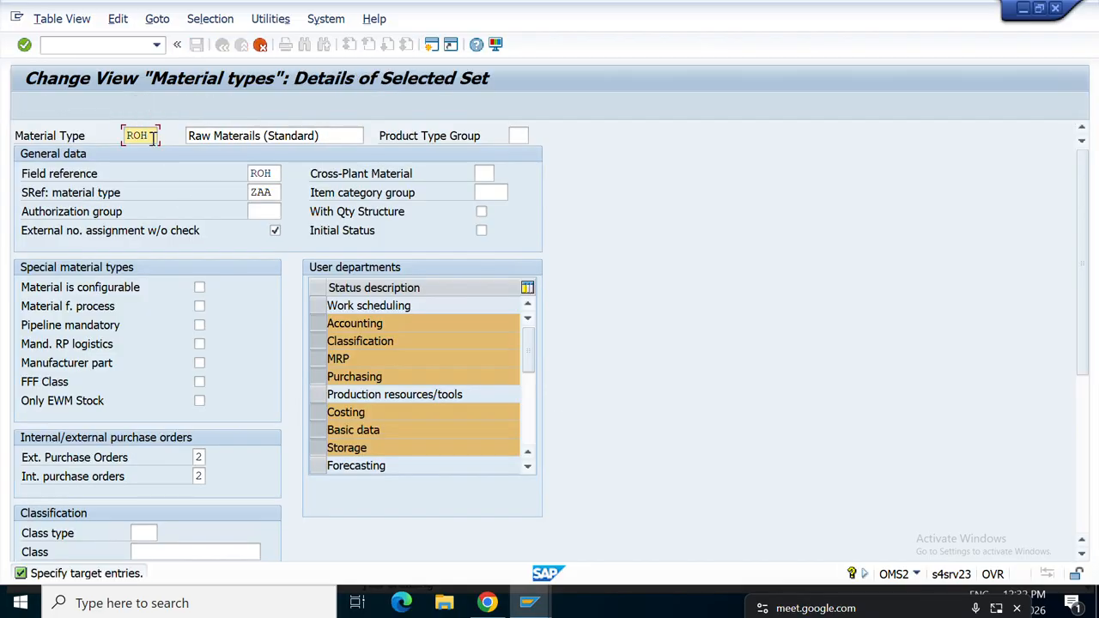
Set the new material type code to MOHR after trying DROH and KROH.
{"action": "key", "text": "BackSpace"}
{"action": "key", "text": "BackSpace"}
{"action": "key", "text": "BackSpace"}
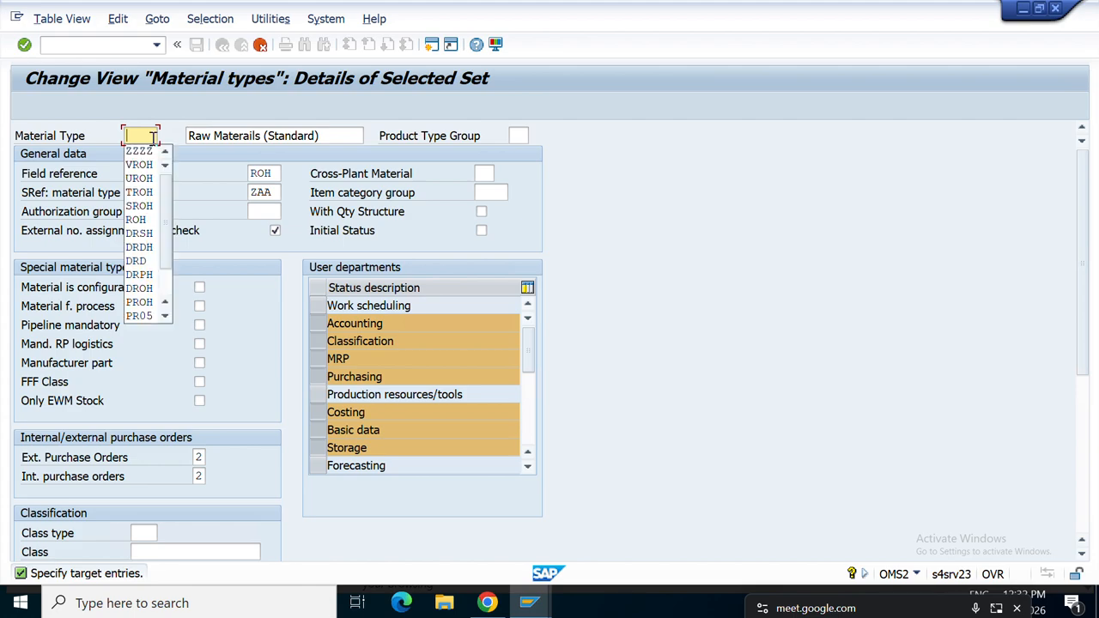
{"action": "type", "text": "DROH"}
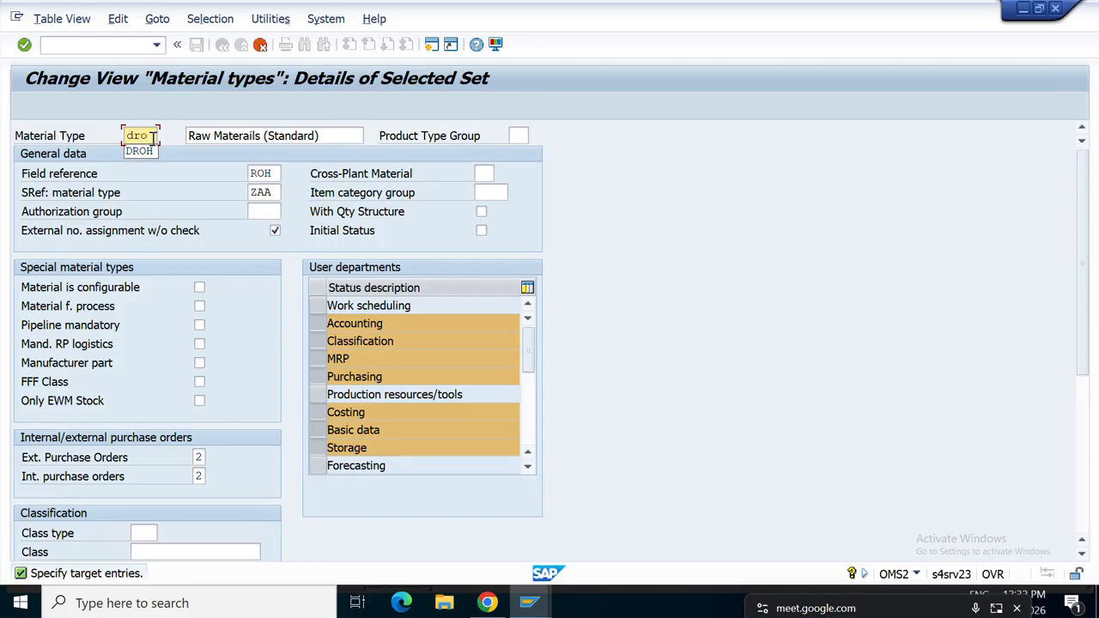
{"action": "key", "text": "Return"}
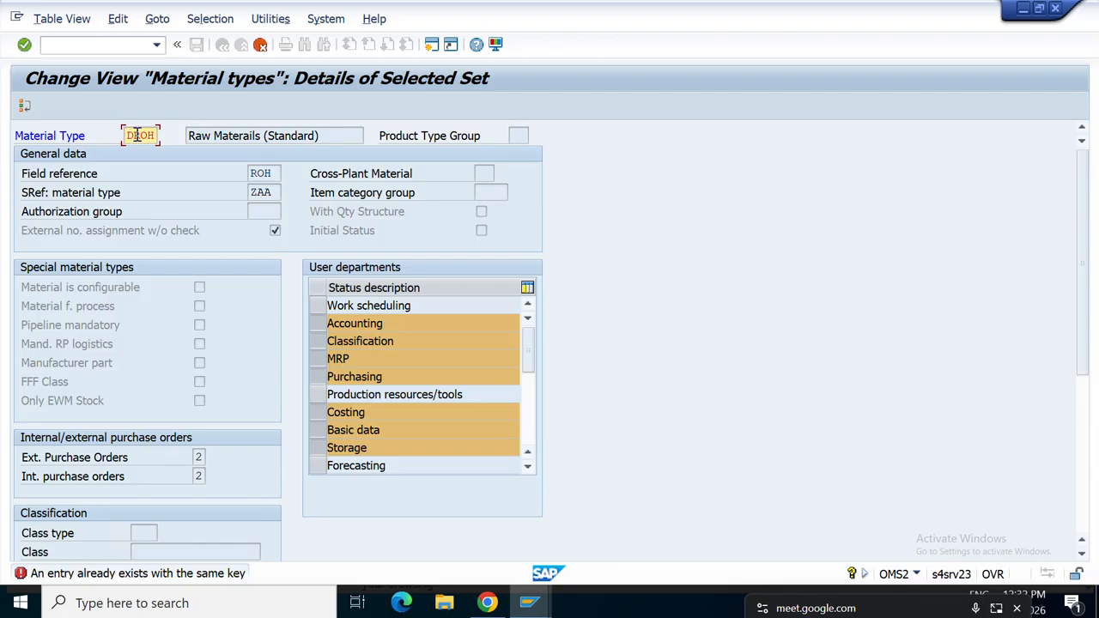
{"action": "key", "text": "Delete"}
{"action": "type", "text": "KROH"}
{"action": "key", "text": "Return"}
{"action": "key", "text": "Delete"}
{"action": "key", "text": "Return"}
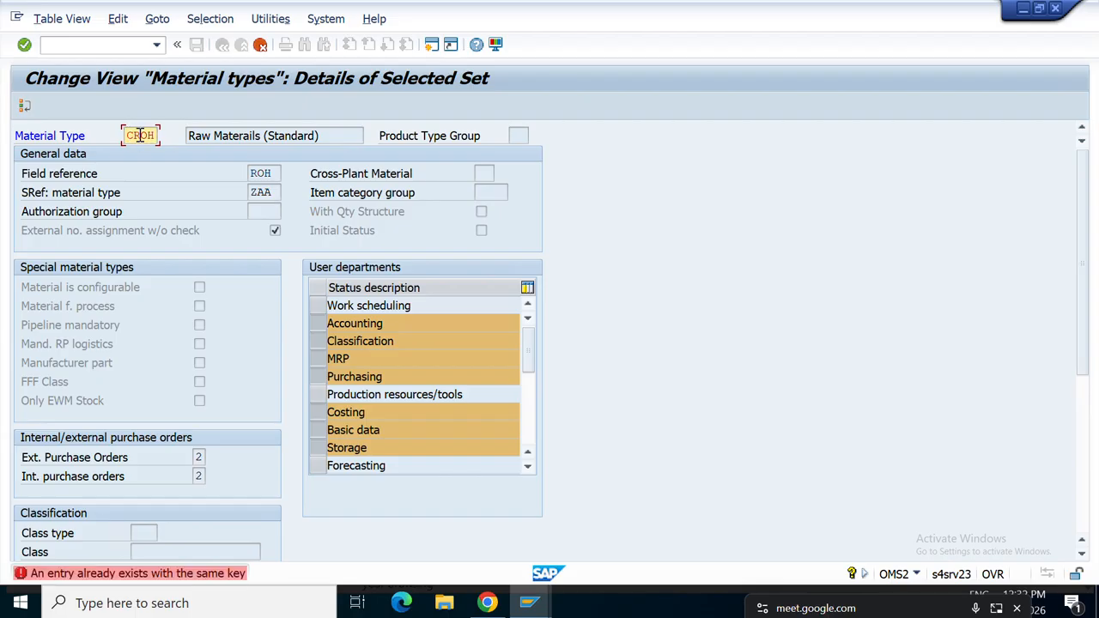
{"action": "key", "text": "BackSpace"}
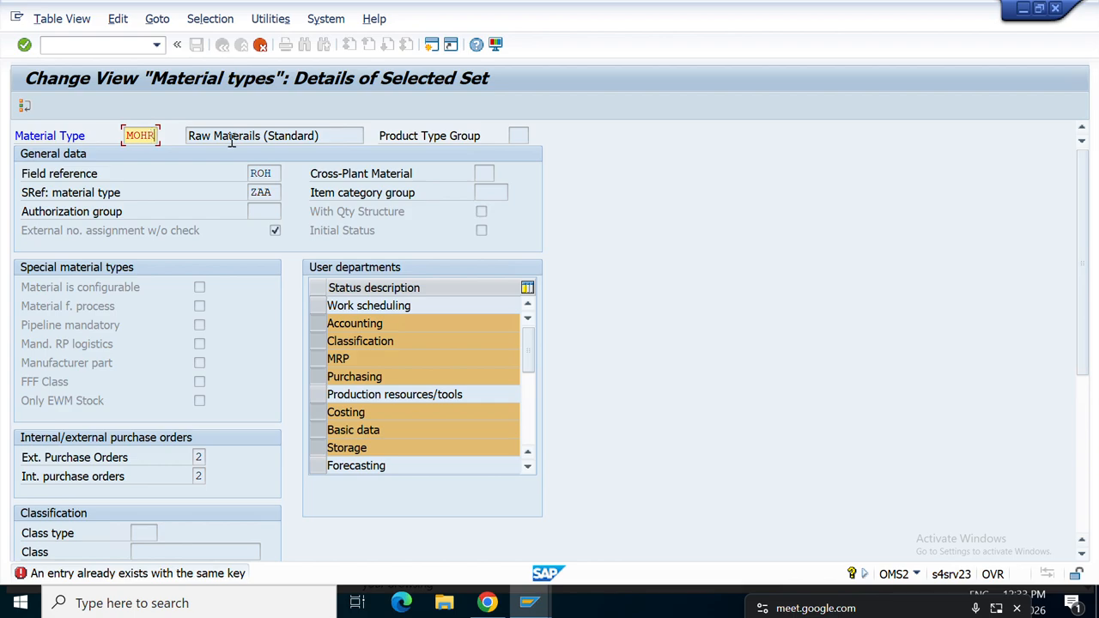
{"action": "key", "text": "Return"}
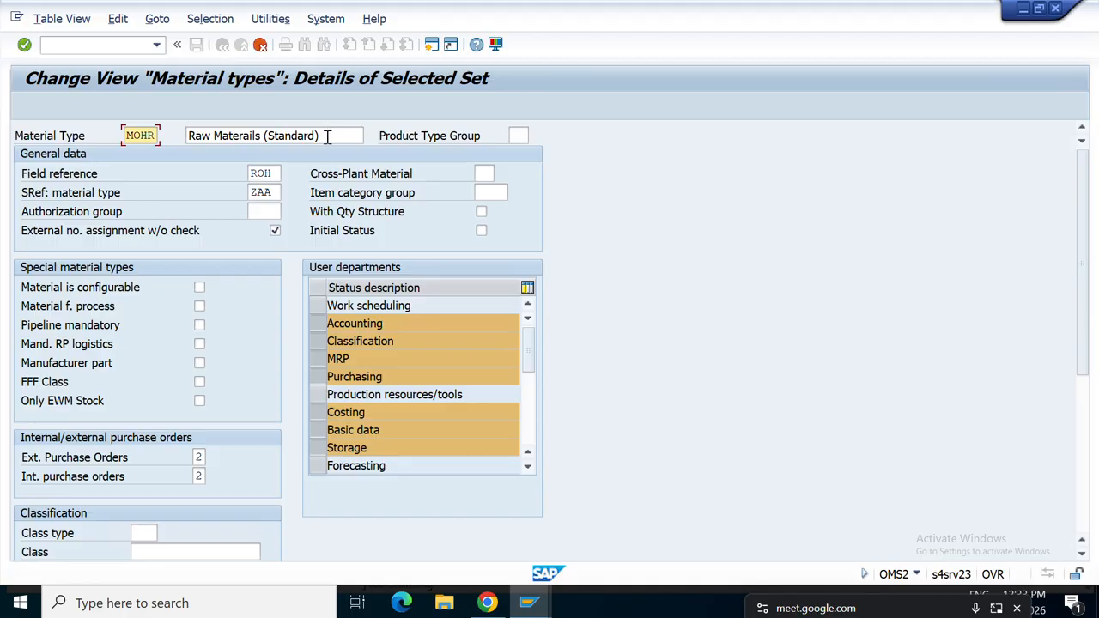
Change the description to 'Raw Materails DA,KU,CH' and confirm copying all dependent entries.
{"action": "left_click", "coordinate": [328, 135]}
{"action": "key", "text": "BackSpace"}
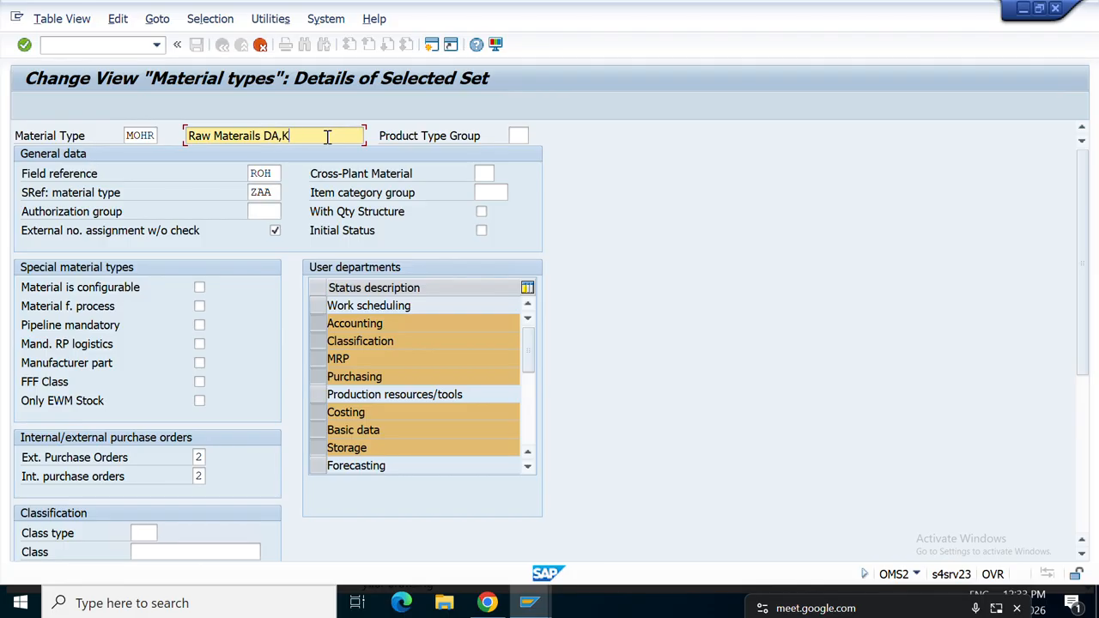
{"action": "type", "text": "H"}
{"action": "key", "text": "Return"}
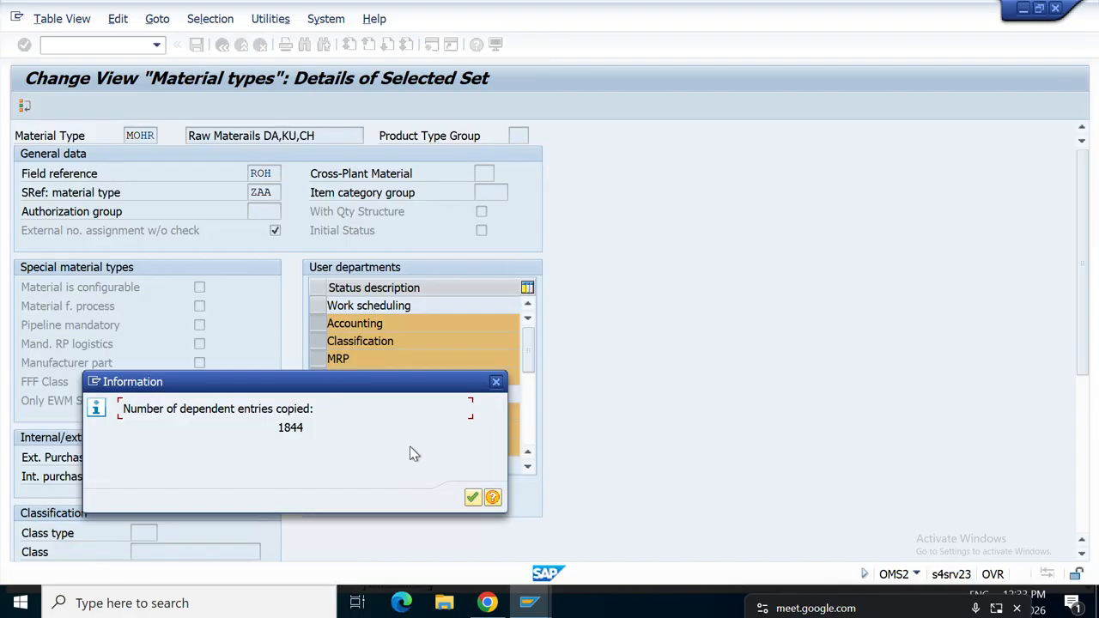
Acknowledge the 1844 copied entries and save MOHR to the MRP Controller customizing request.
{"action": "left_click", "coordinate": [472, 498]}
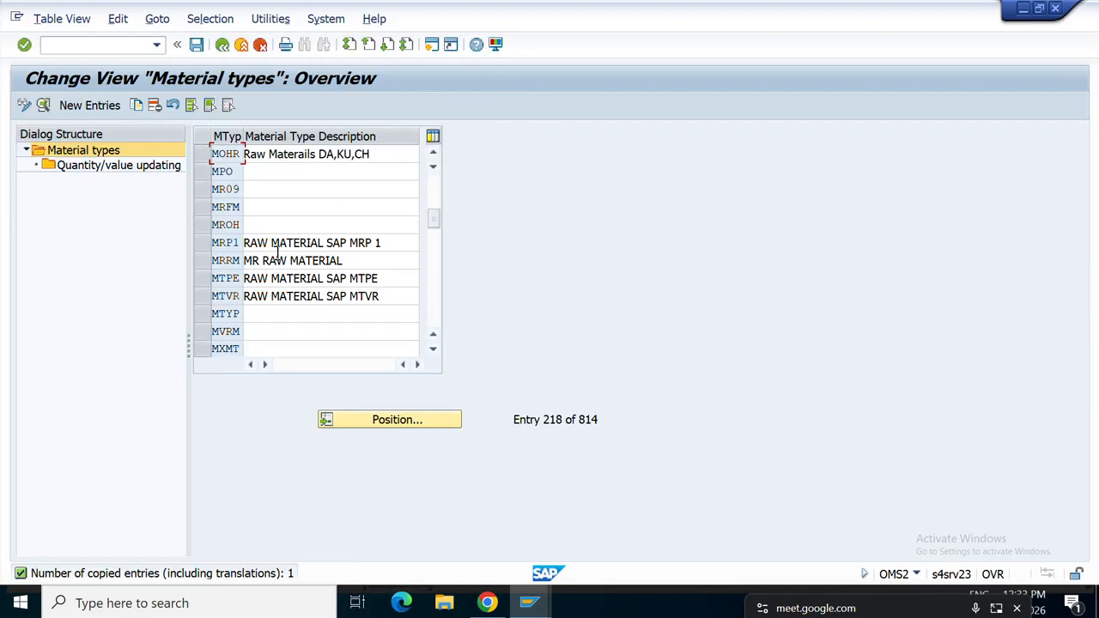
{"action": "left_click", "coordinate": [205, 158]}
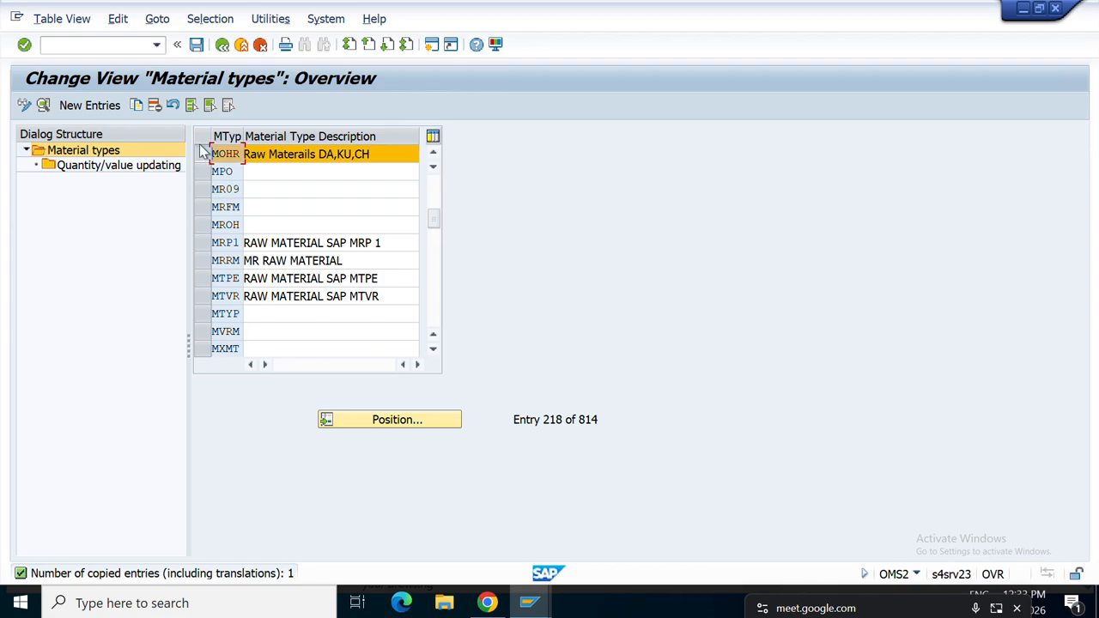
{"action": "left_click", "coordinate": [198, 45]}
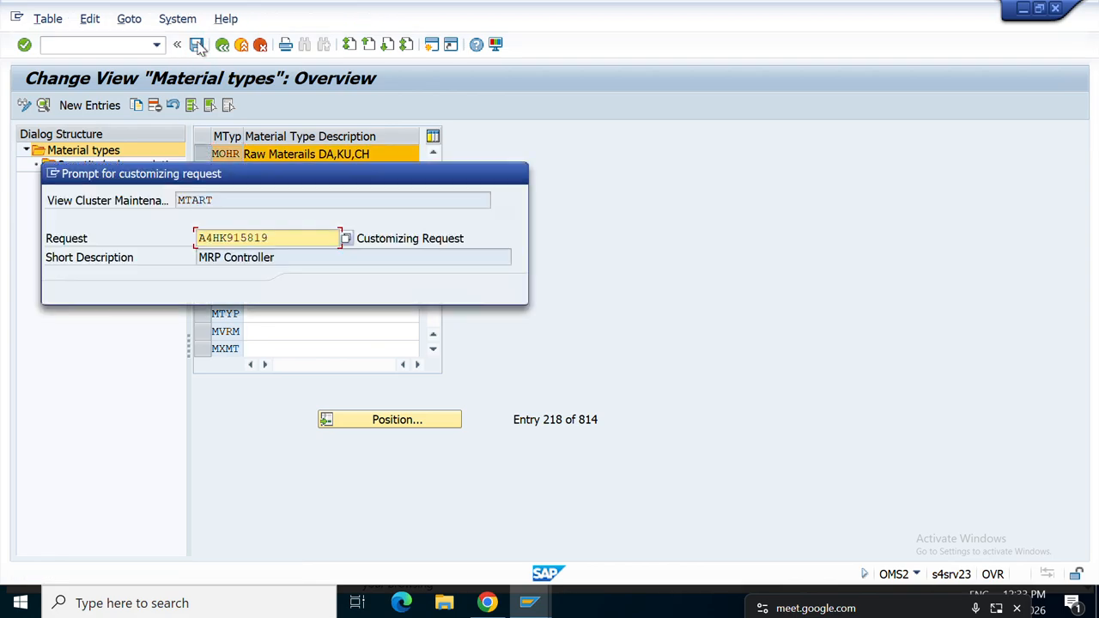
{"action": "left_click", "coordinate": [306, 294]}
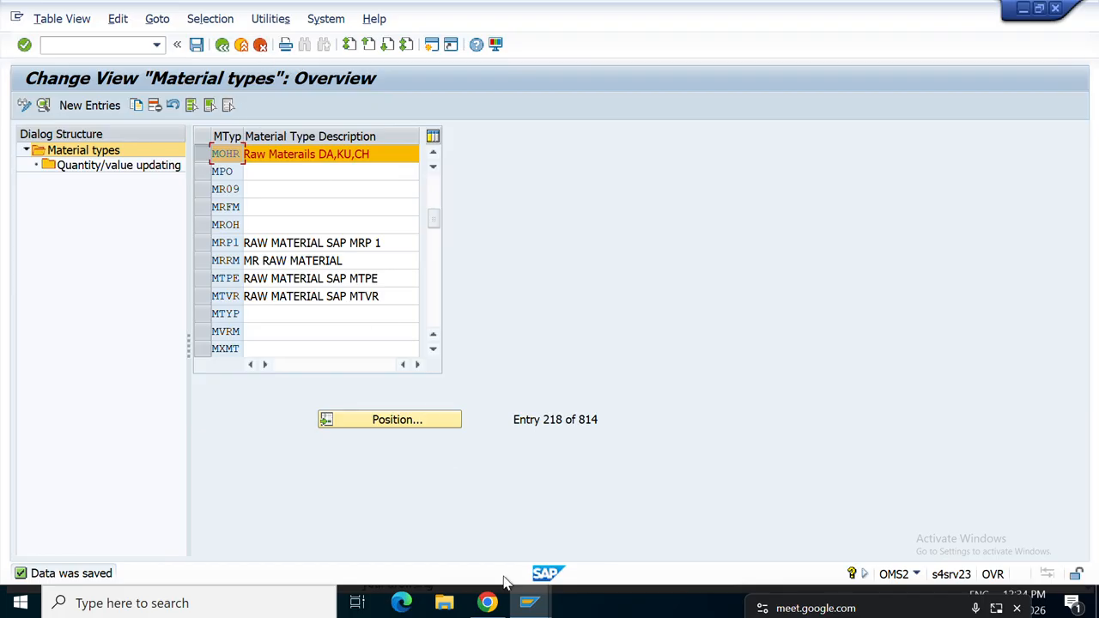
{"action": "mouse_move", "coordinate": [531, 597]}
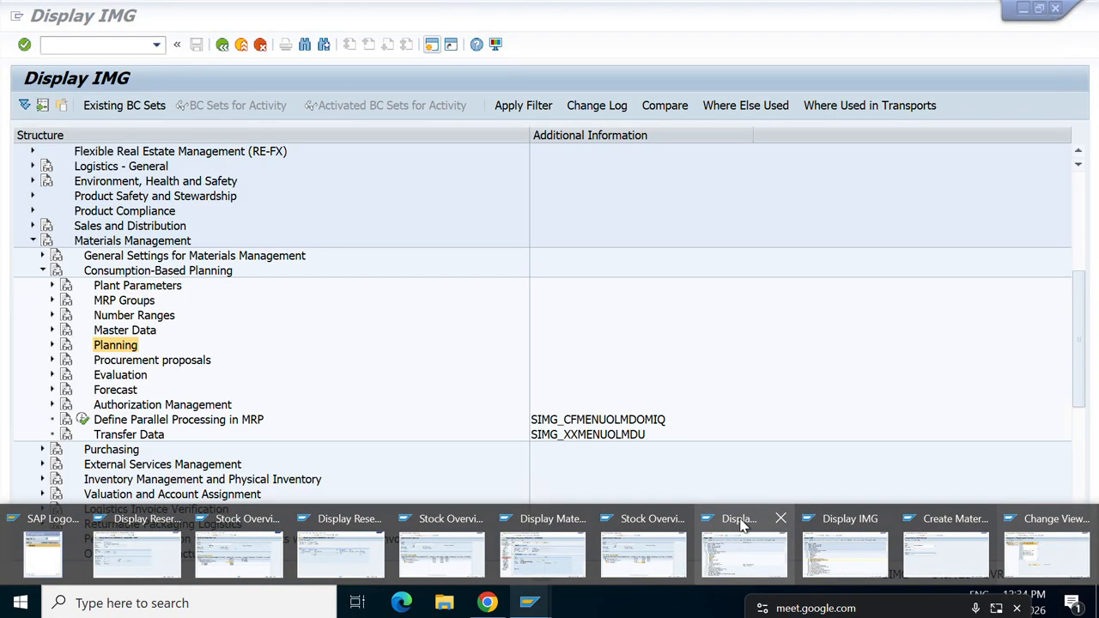
{"action": "left_click", "coordinate": [780, 520]}
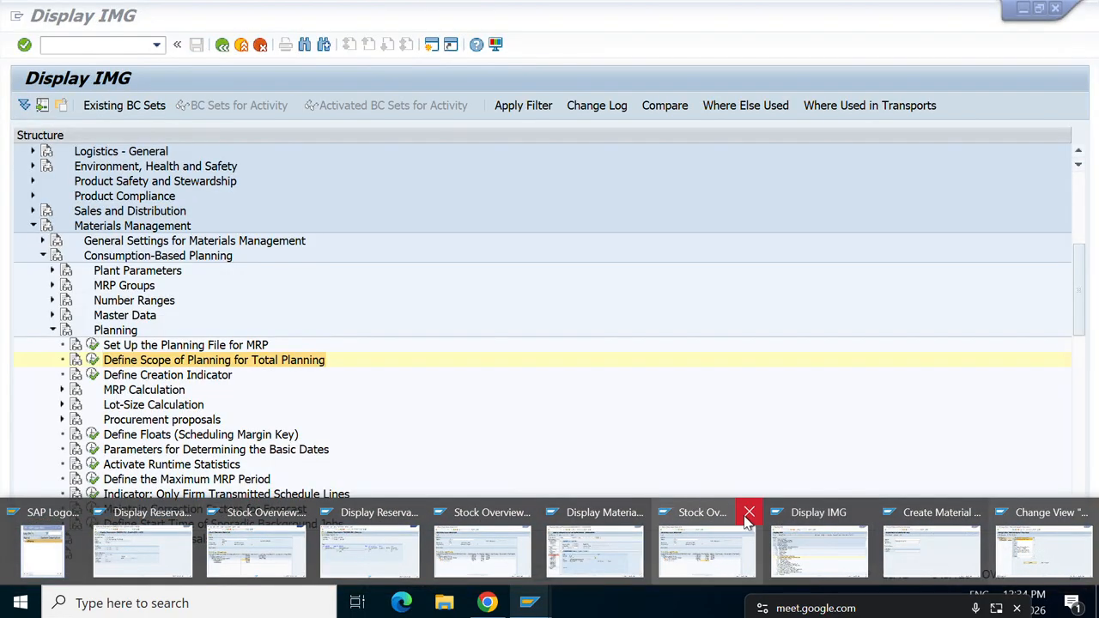
{"action": "left_click", "coordinate": [861, 512]}
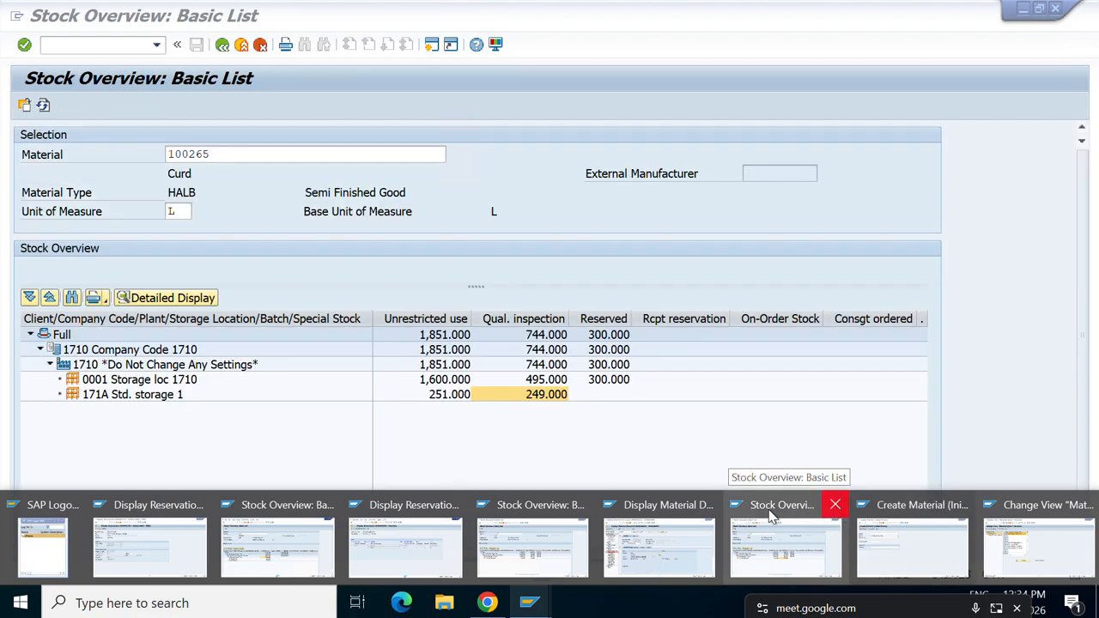
{"action": "left_click", "coordinate": [836, 505]}
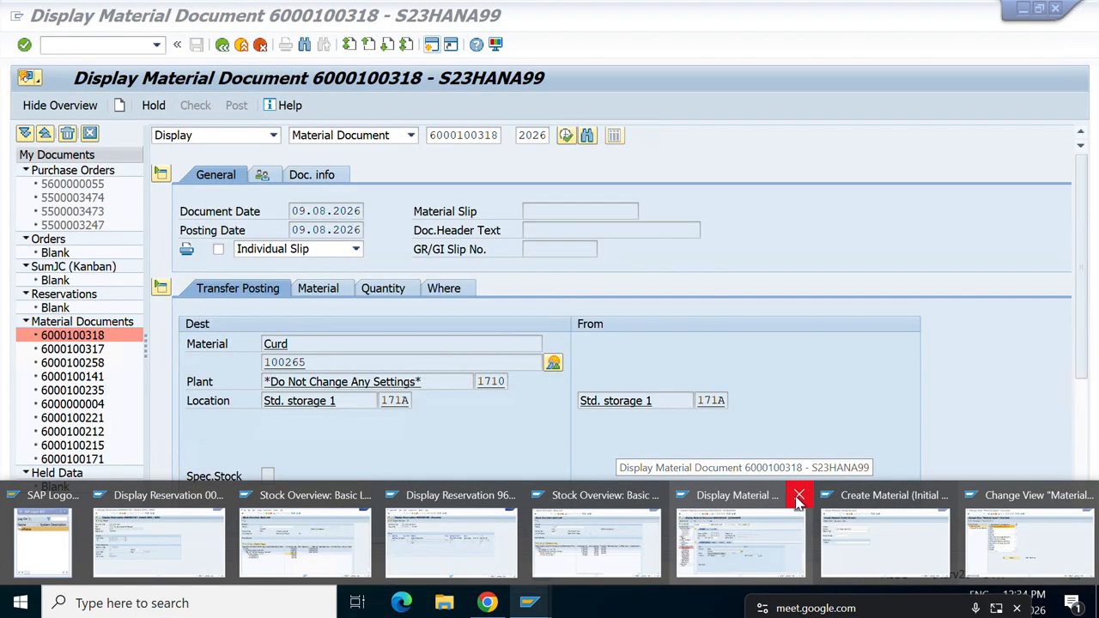
{"action": "left_click", "coordinate": [798, 497]}
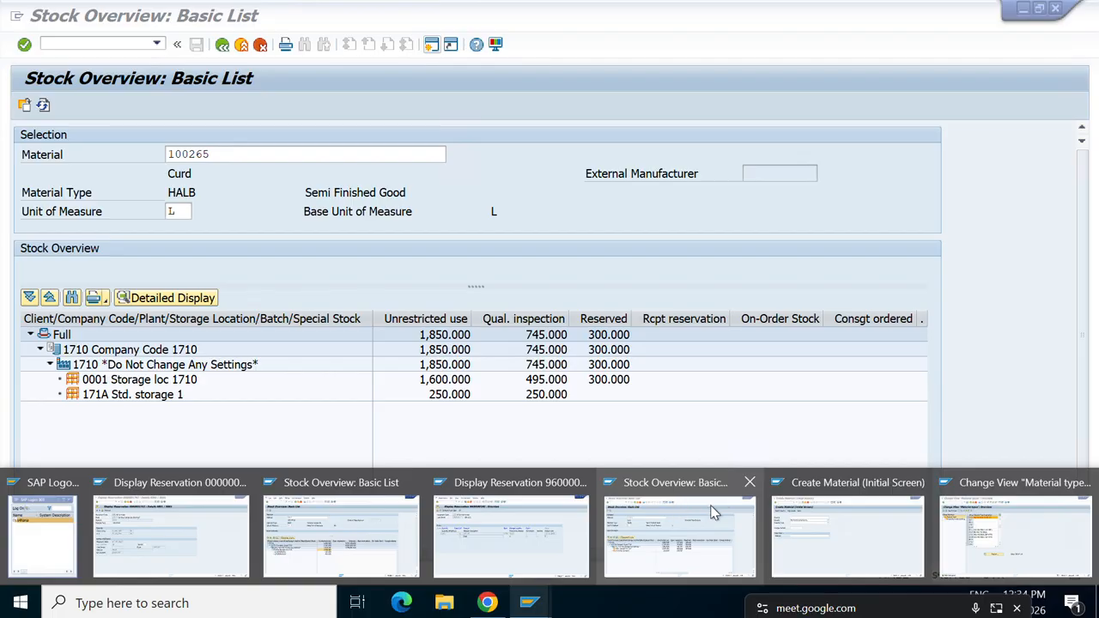
{"action": "left_click", "coordinate": [746, 483]}
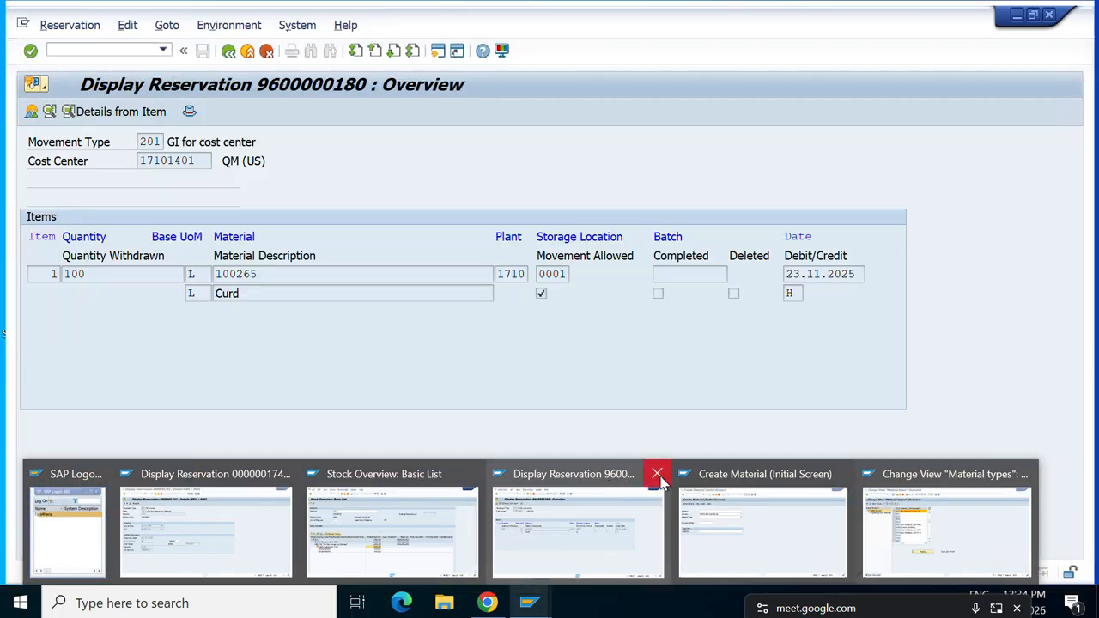
{"action": "left_click", "coordinate": [656, 474]}
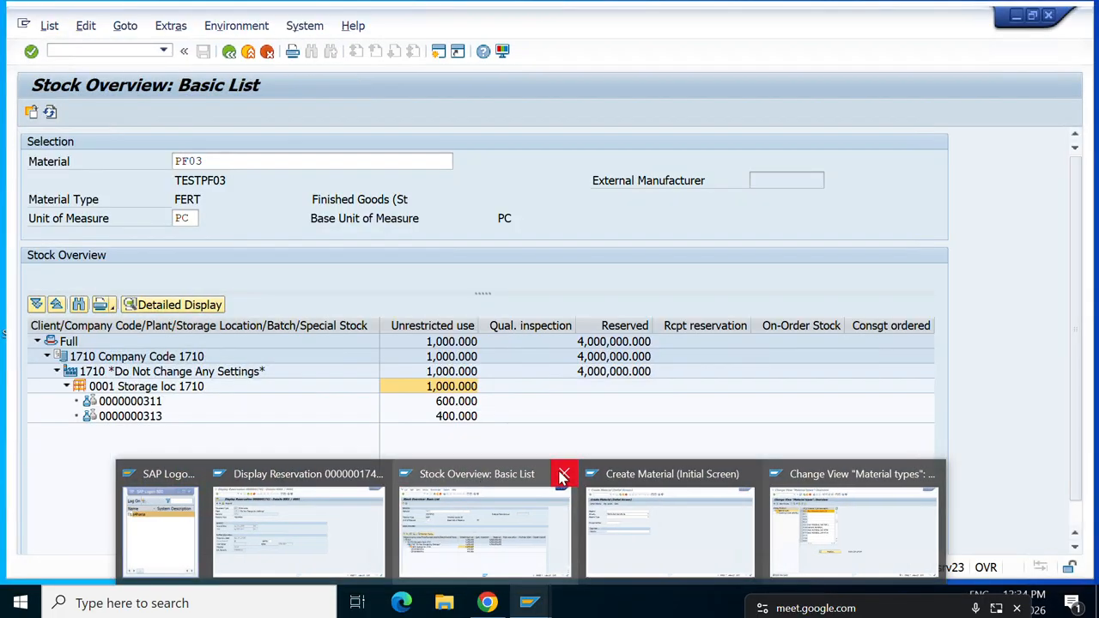
{"action": "left_click", "coordinate": [563, 476]}
{"action": "left_click", "coordinate": [558, 547]}
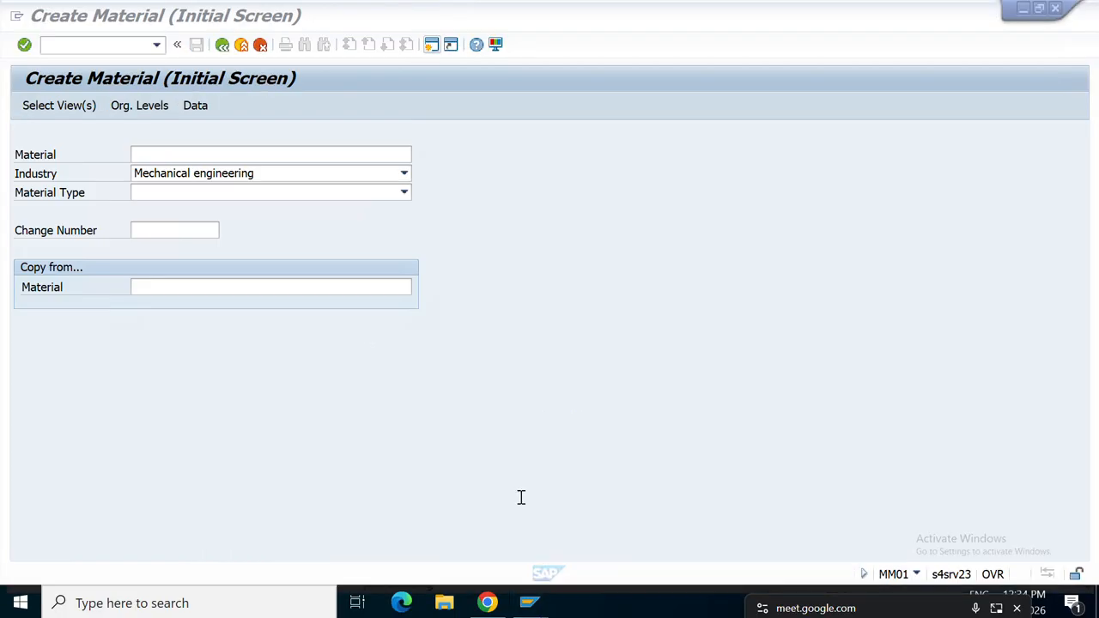
Leave Create Material and reopen it with MM01 so Industry and Material Type are empty.
{"action": "left_click", "coordinate": [400, 197]}
{"action": "left_click", "coordinate": [400, 198]}
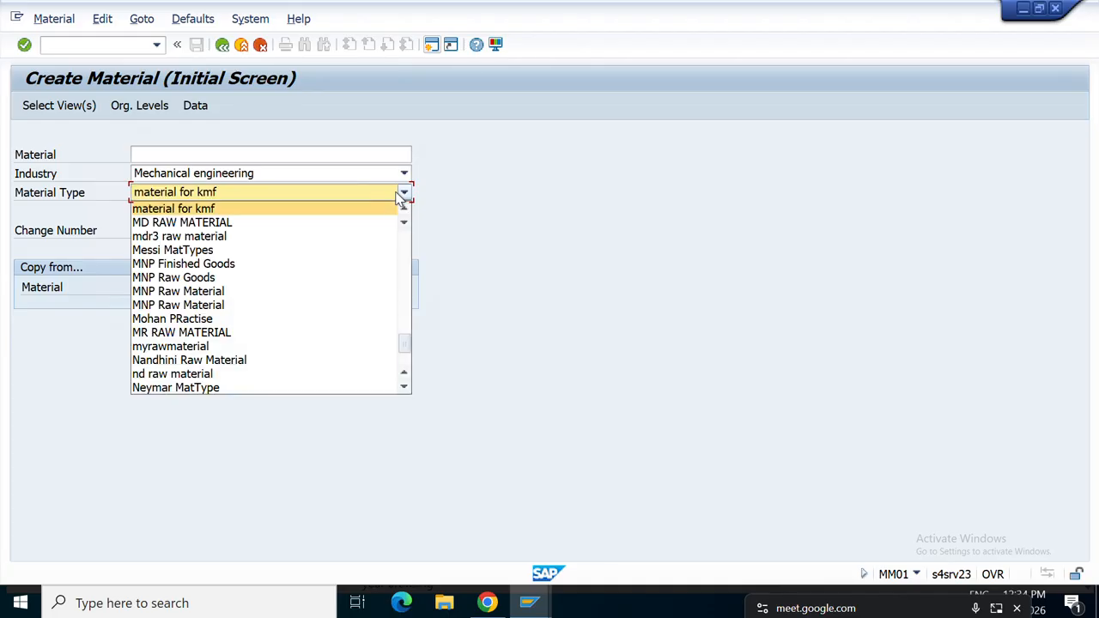
{"action": "left_click_drag", "start_coordinate": [406, 343], "coordinate": [410, 301]}
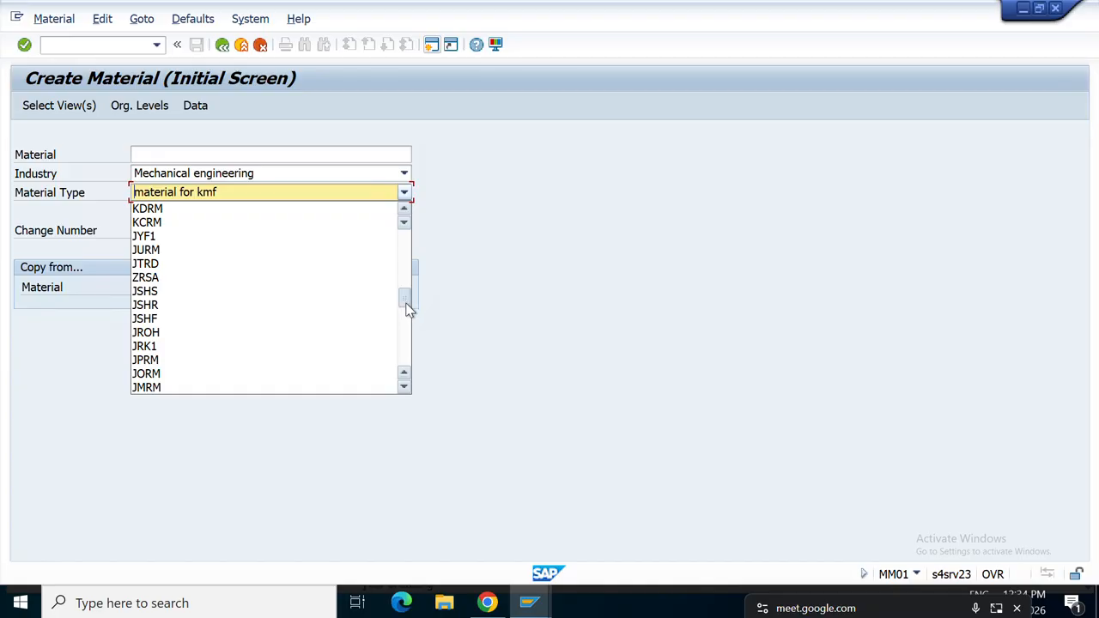
{"action": "left_click_drag", "start_coordinate": [408, 307], "coordinate": [415, 333]}
{"action": "left_click", "coordinate": [414, 328]}
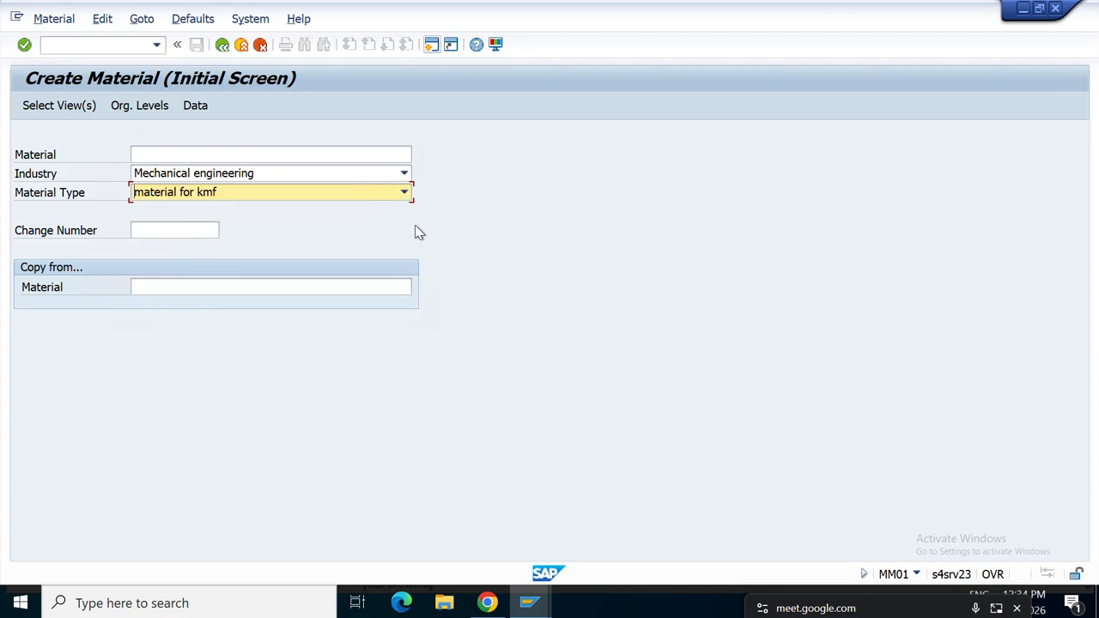
{"action": "key", "text": "d"}
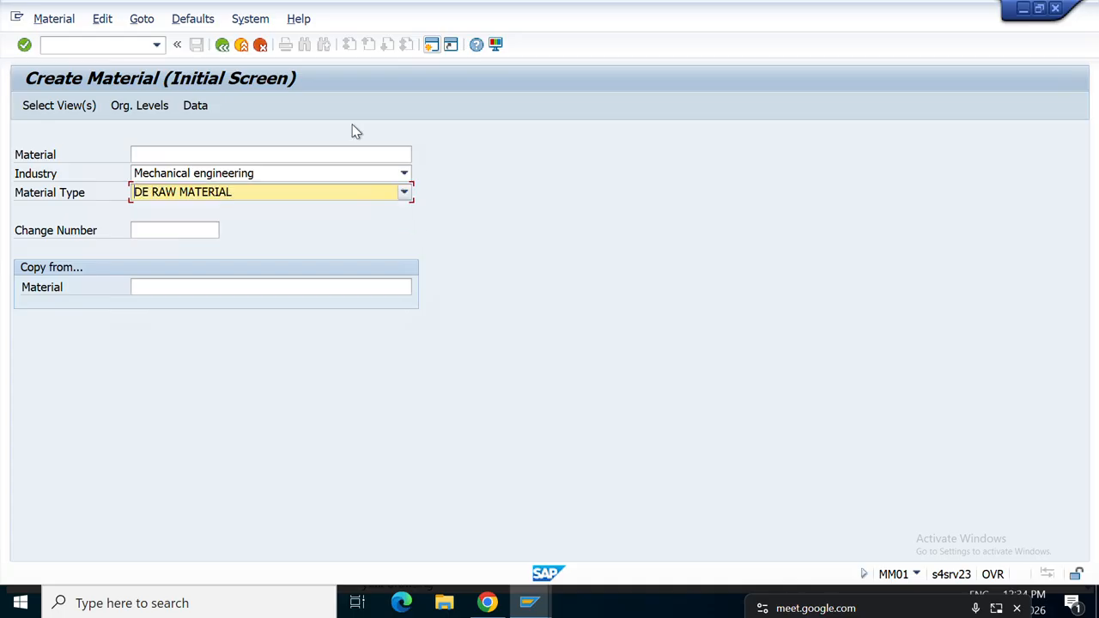
{"action": "left_click", "coordinate": [230, 47]}
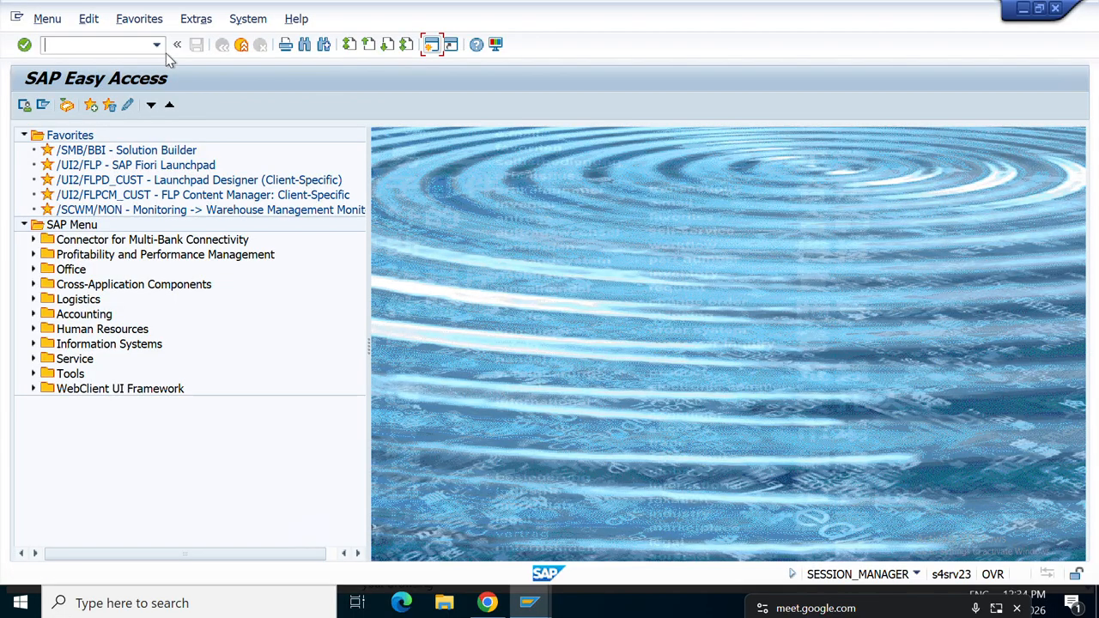
{"action": "type", "text": "MM01"}
{"action": "key", "text": "Return"}
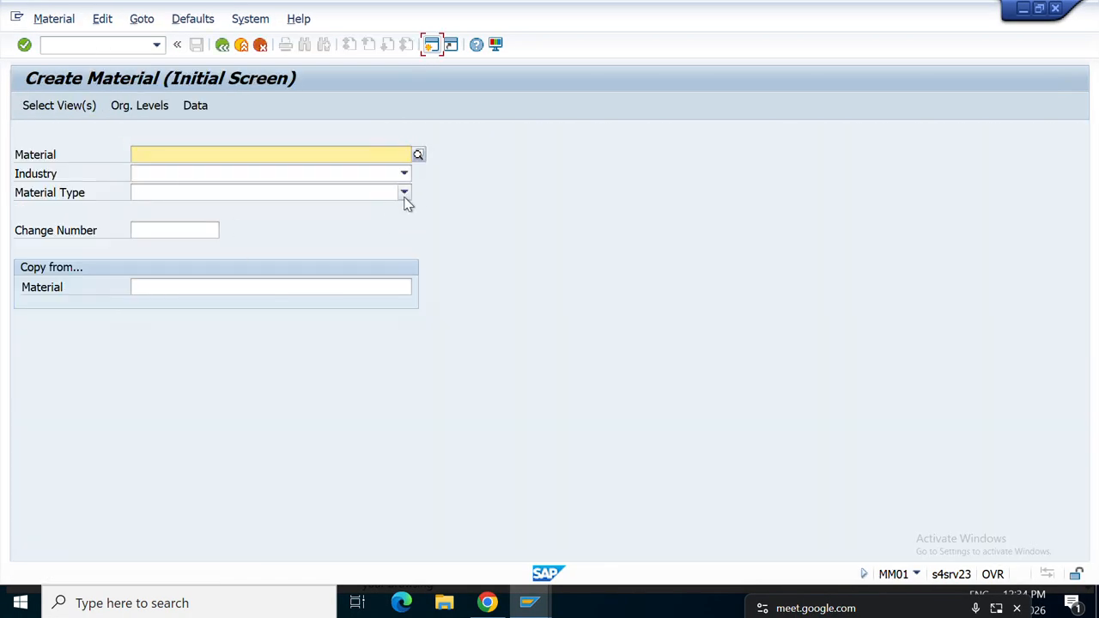
Set the material type to Raw Materails DA,KU,CH from the Material Type list.
{"action": "left_click", "coordinate": [405, 195]}
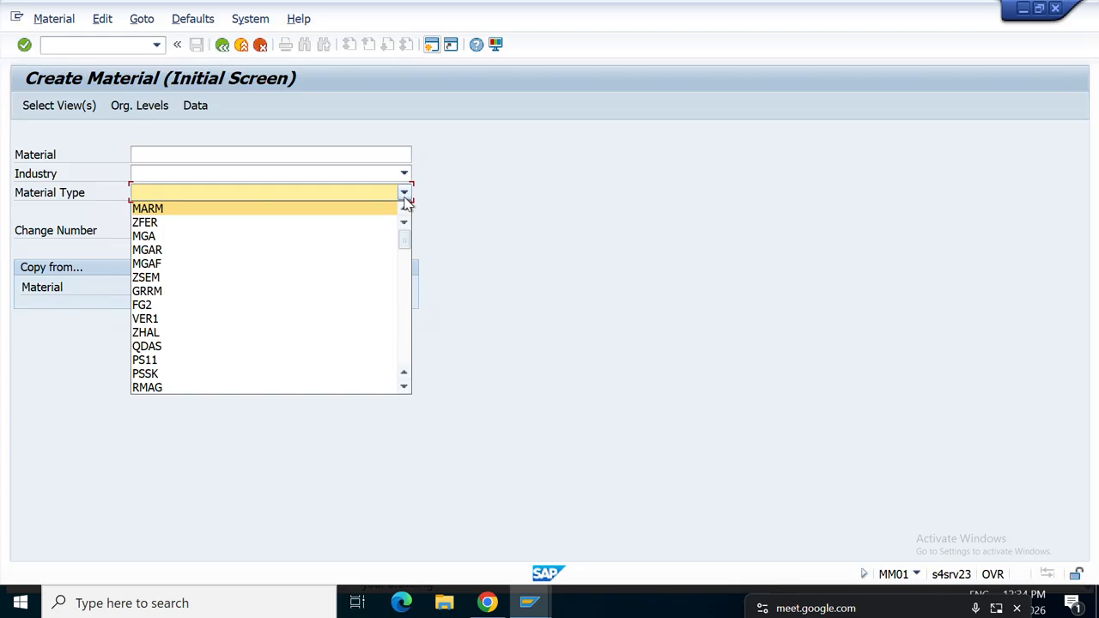
{"action": "scroll", "coordinate": [407, 203], "scroll_direction": "down", "scroll_amount": 20}
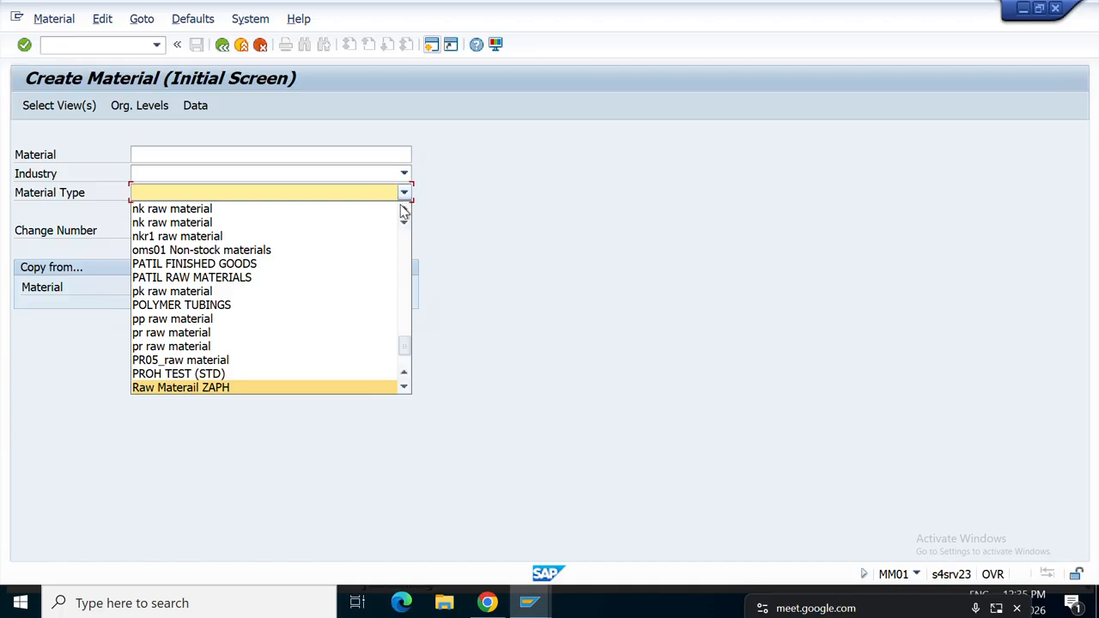
{"action": "left_click", "coordinate": [404, 391]}
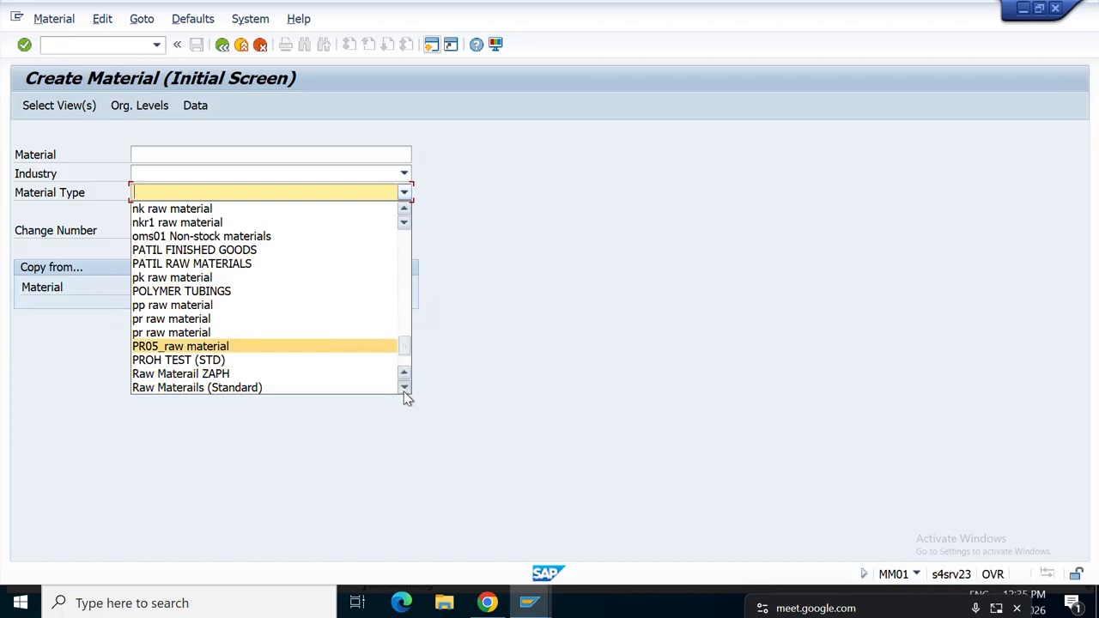
{"action": "left_click", "coordinate": [405, 212]}
{"action": "left_click", "coordinate": [405, 212]}
{"action": "left_click", "coordinate": [405, 212]}
{"action": "left_click", "coordinate": [404, 212]}
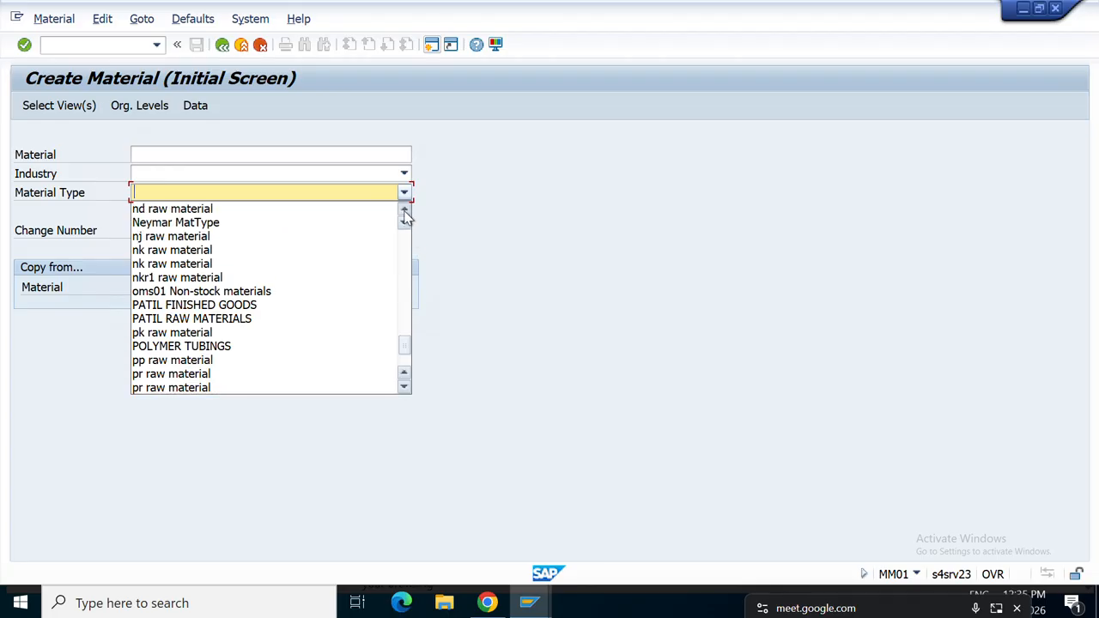
{"action": "left_click", "coordinate": [404, 212]}
{"action": "left_click", "coordinate": [405, 212]}
{"action": "left_click", "coordinate": [405, 212]}
{"action": "left_click", "coordinate": [405, 212]}
{"action": "left_click", "coordinate": [405, 212]}
{"action": "left_click", "coordinate": [404, 212]}
{"action": "left_click", "coordinate": [405, 212]}
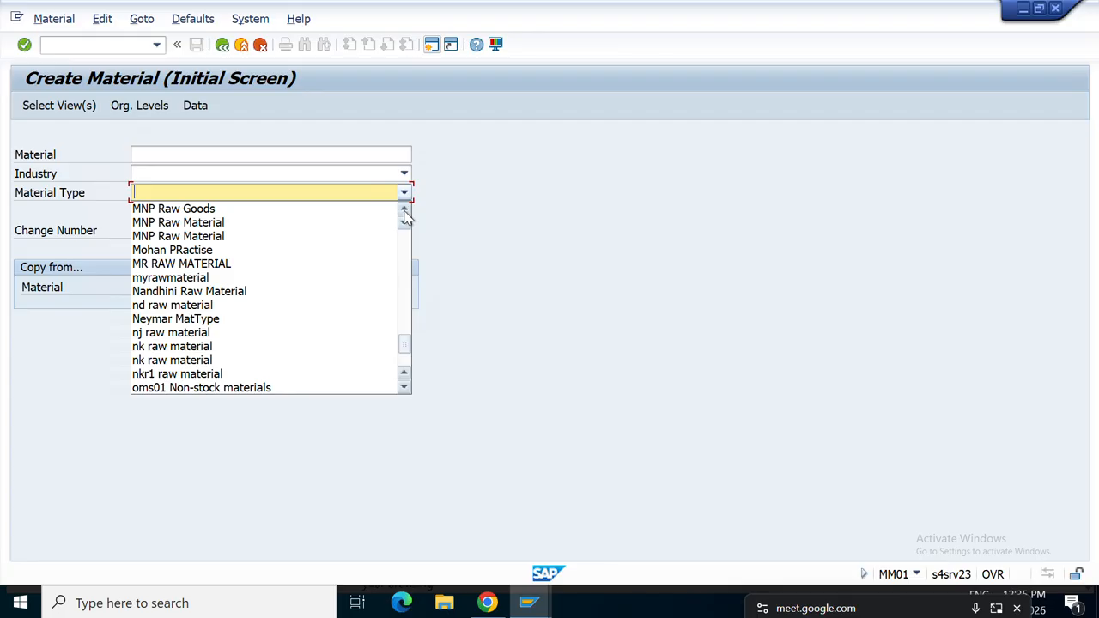
{"action": "double_click", "coordinate": [404, 212]}
{"action": "double_click", "coordinate": [404, 212]}
{"action": "left_click", "coordinate": [405, 212]}
{"action": "double_click", "coordinate": [405, 212]}
{"action": "double_click", "coordinate": [405, 212]}
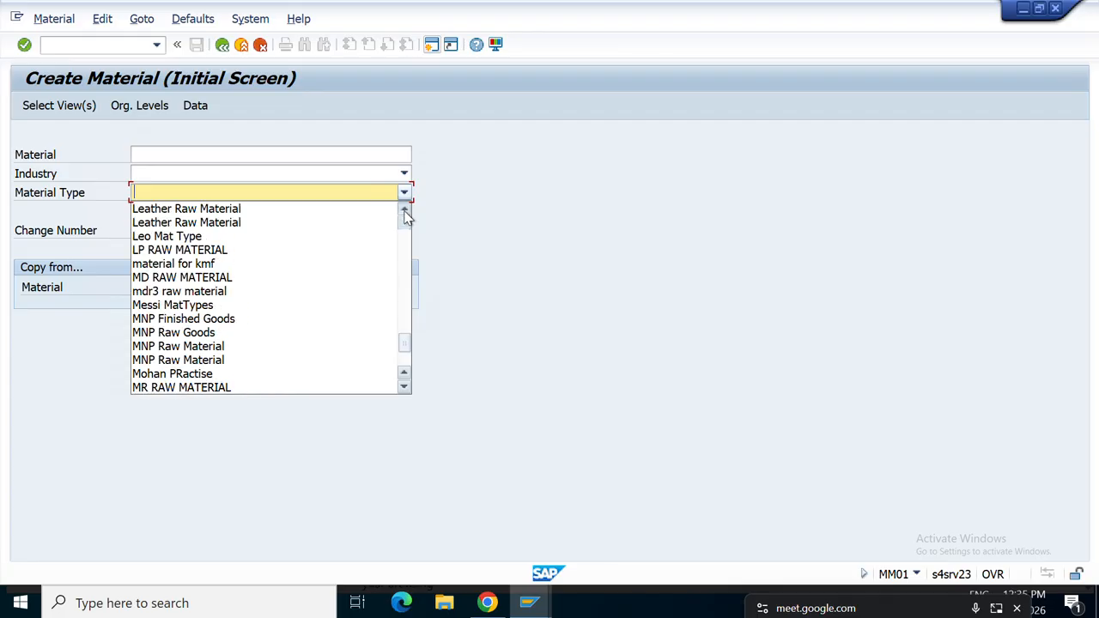
{"action": "double_click", "coordinate": [404, 212]}
{"action": "left_click", "coordinate": [405, 212]}
{"action": "left_click", "coordinate": [404, 212]}
{"action": "double_click", "coordinate": [405, 212]}
{"action": "left_click", "coordinate": [404, 212]}
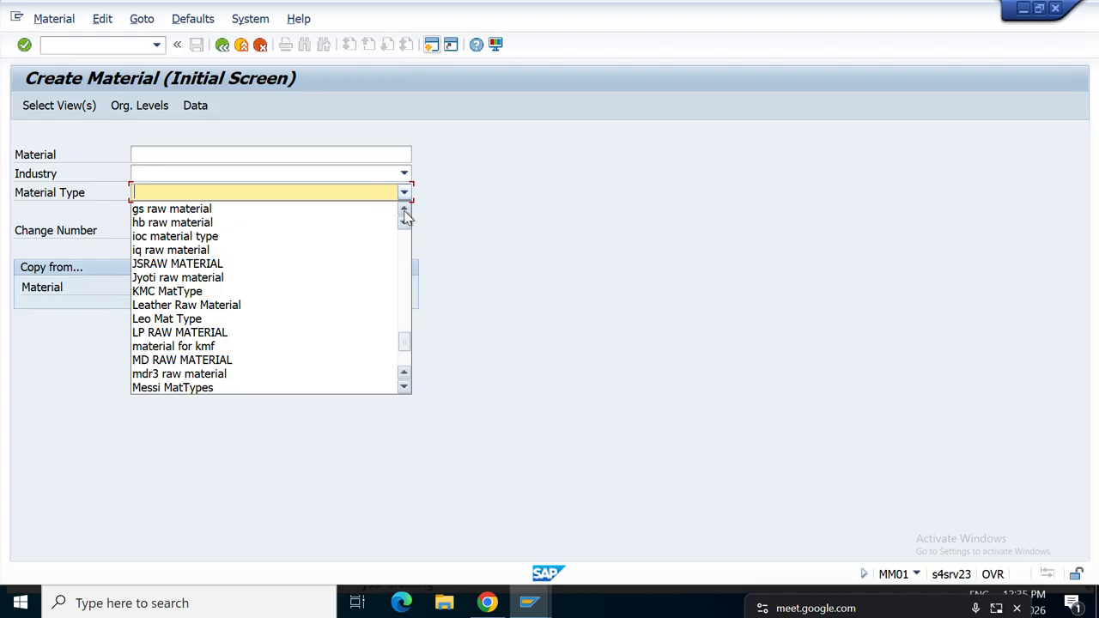
{"action": "left_click", "coordinate": [405, 391]}
{"action": "double_click", "coordinate": [405, 391]}
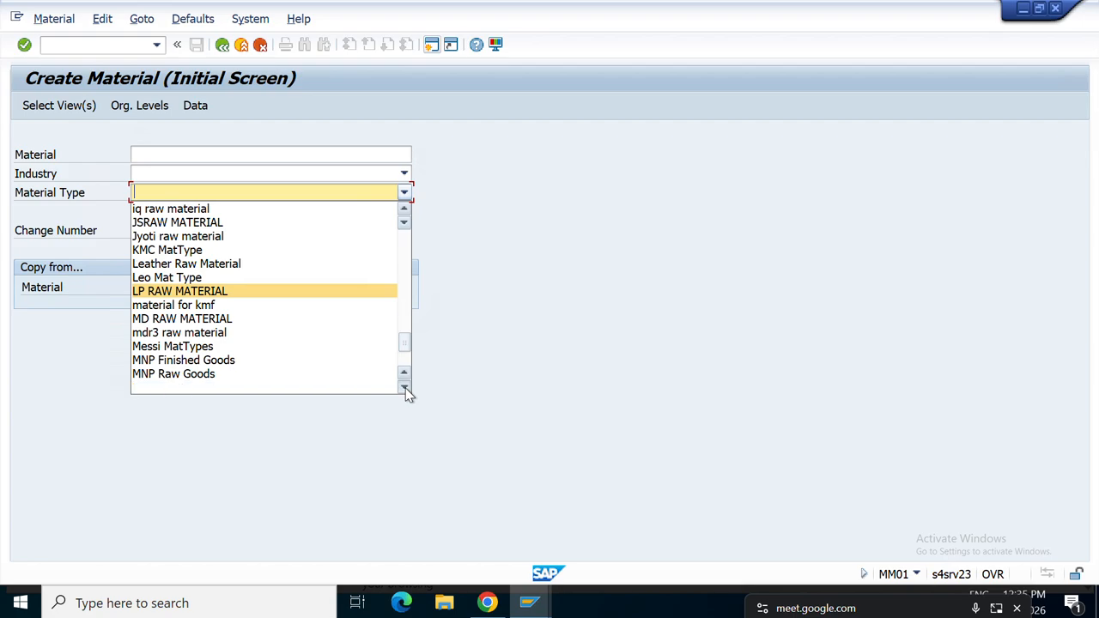
{"action": "double_click", "coordinate": [405, 390]}
{"action": "left_click", "coordinate": [406, 391]}
{"action": "double_click", "coordinate": [405, 391]}
{"action": "triple_click", "coordinate": [405, 391]}
{"action": "triple_click", "coordinate": [405, 391]}
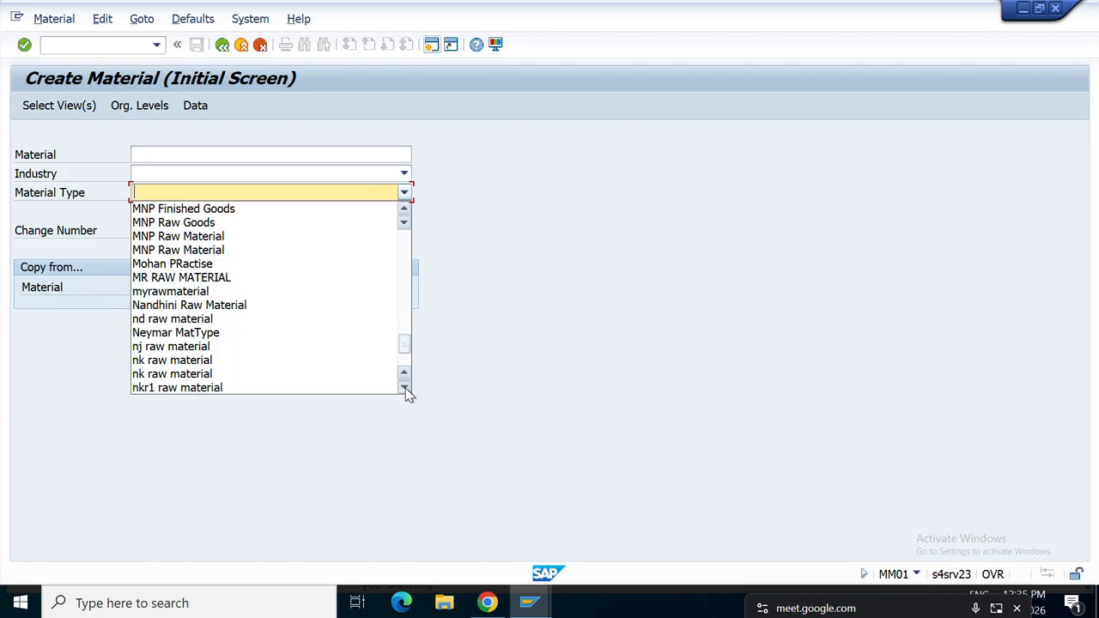
{"action": "triple_click", "coordinate": [406, 391]}
{"action": "left_click", "coordinate": [406, 391]}
{"action": "triple_click", "coordinate": [405, 390]}
{"action": "triple_click", "coordinate": [405, 391]}
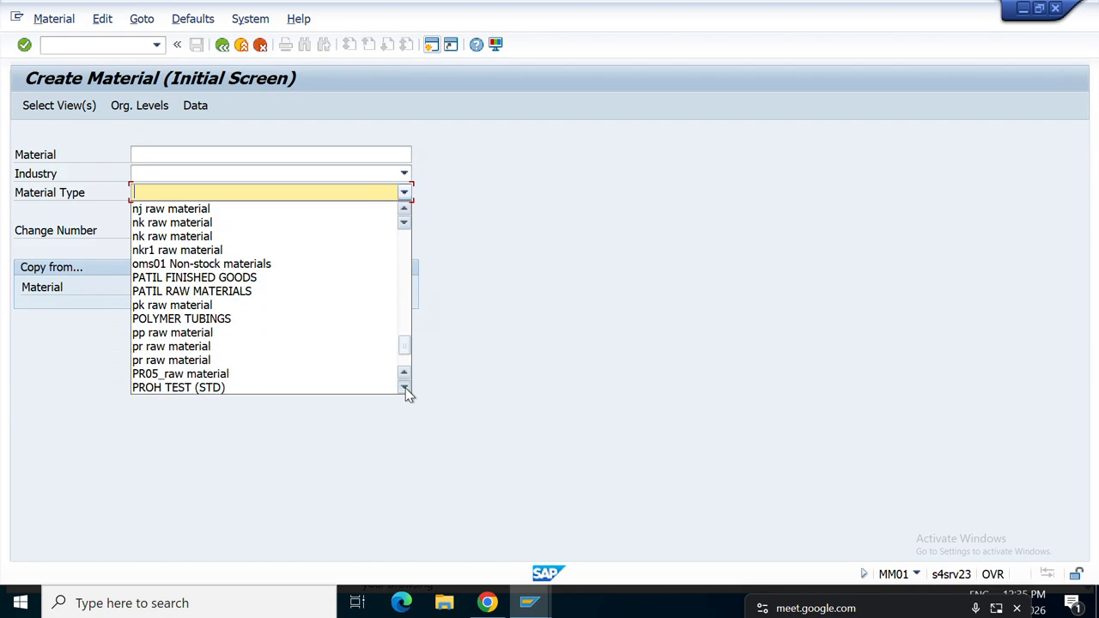
{"action": "triple_click", "coordinate": [405, 390]}
{"action": "triple_click", "coordinate": [405, 391]}
{"action": "triple_click", "coordinate": [406, 391]}
{"action": "double_click", "coordinate": [405, 391]}
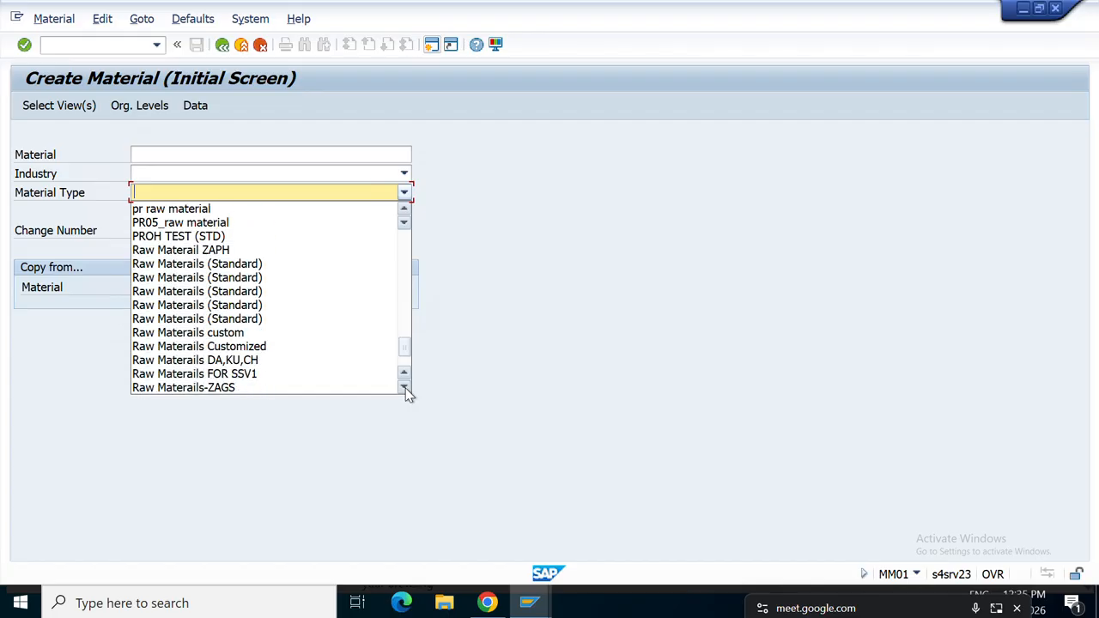
{"action": "left_click", "coordinate": [405, 390]}
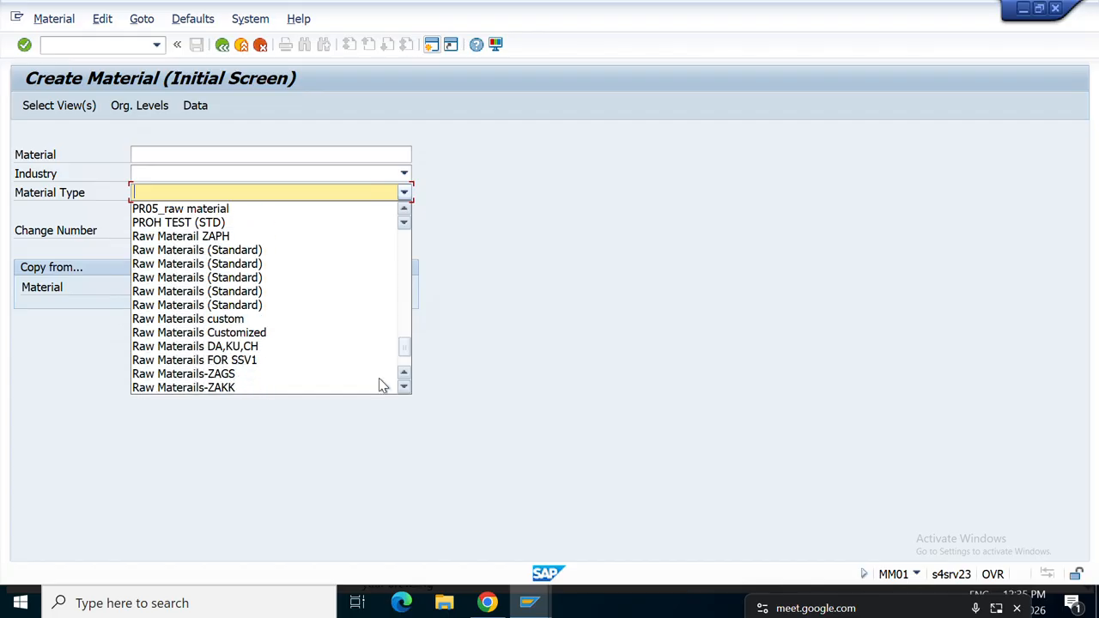
{"action": "left_click", "coordinate": [241, 346]}
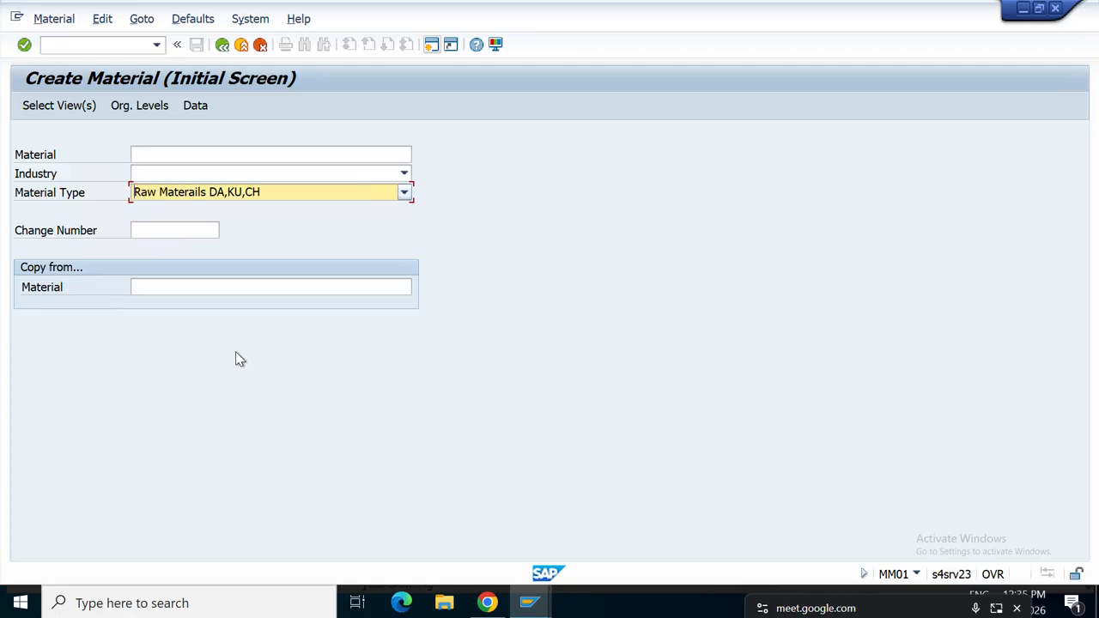
Set the industry to Mechanical engineering and bring up Organizational Levels.
{"action": "left_click", "coordinate": [401, 175]}
{"action": "left_click", "coordinate": [402, 174]}
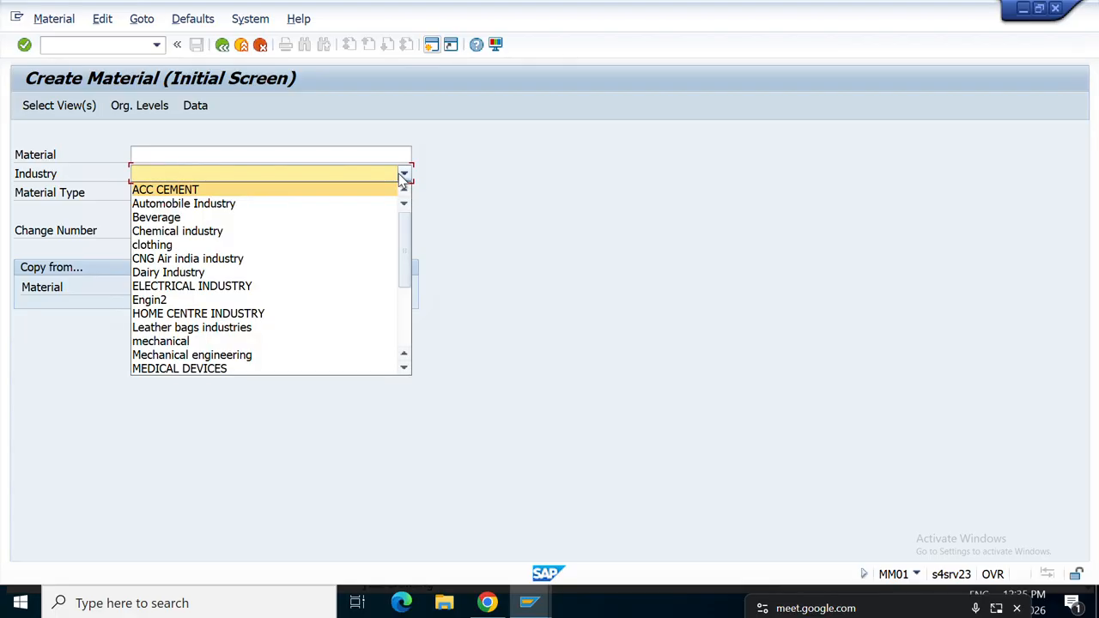
{"action": "key", "text": "m"}
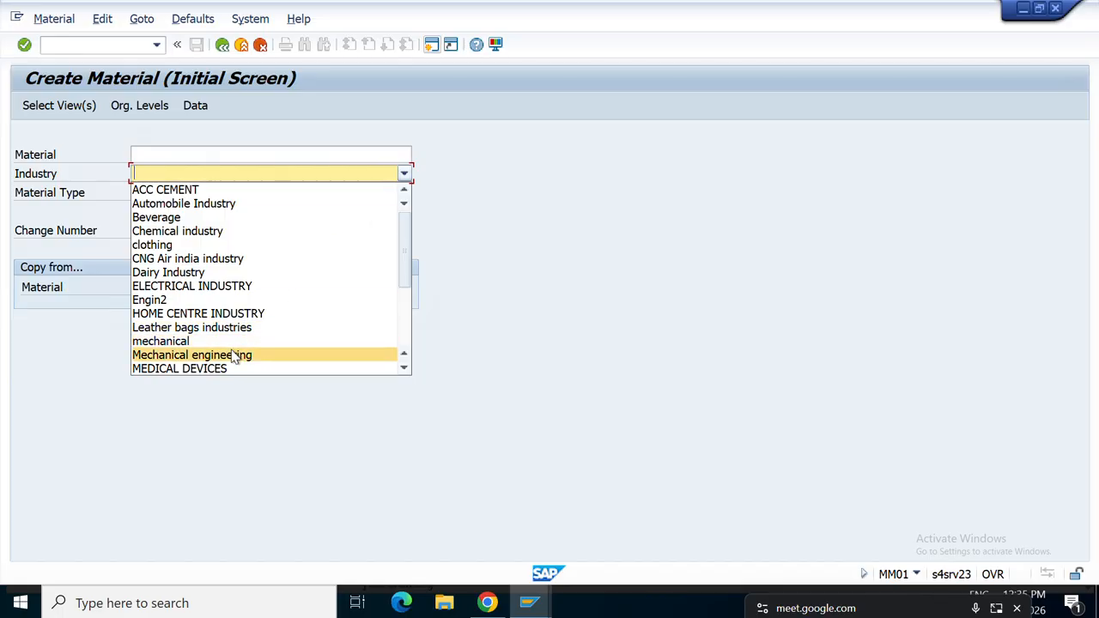
{"action": "left_click", "coordinate": [206, 355]}
{"action": "left_click", "coordinate": [140, 106]}
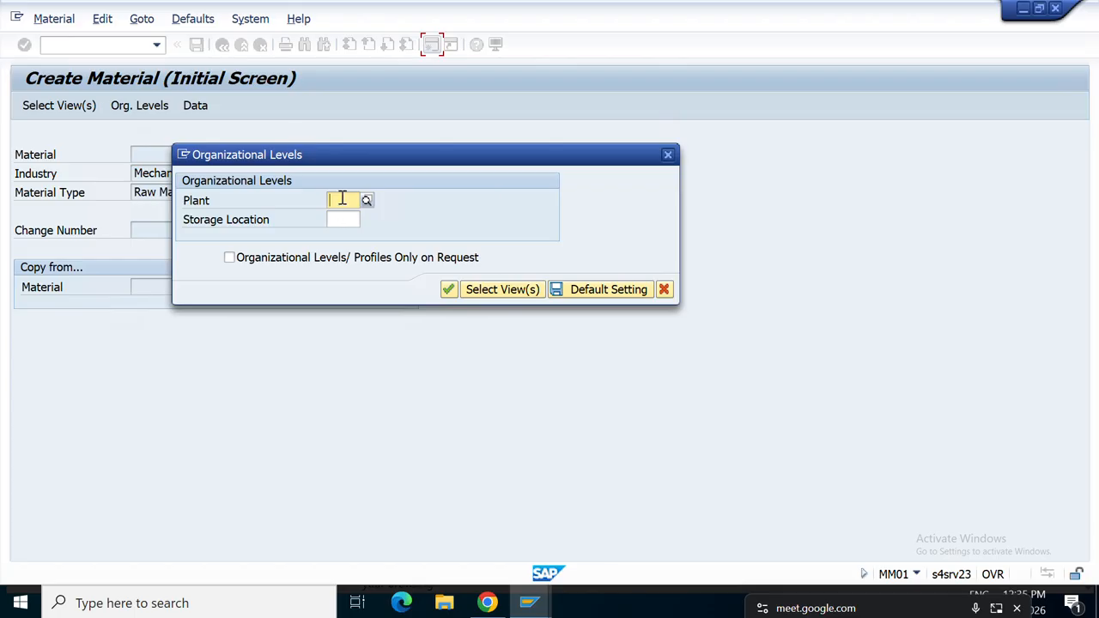
Enter plant ART1 and storage location ART1 as organizational levels and continue.
{"action": "type", "text": "ART"}
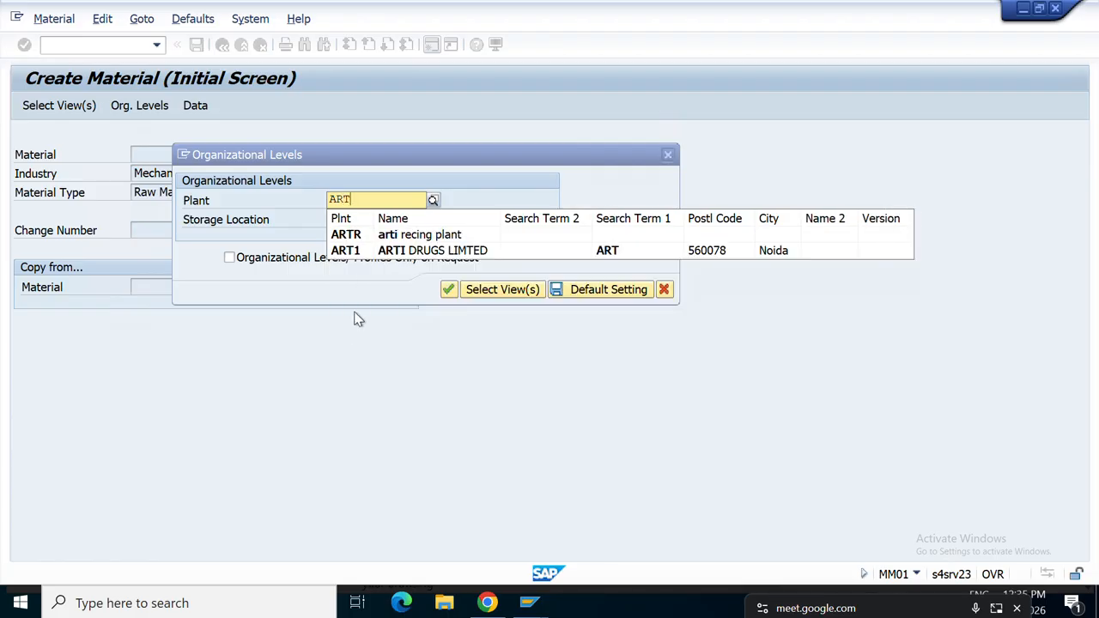
{"action": "key", "text": "Return"}
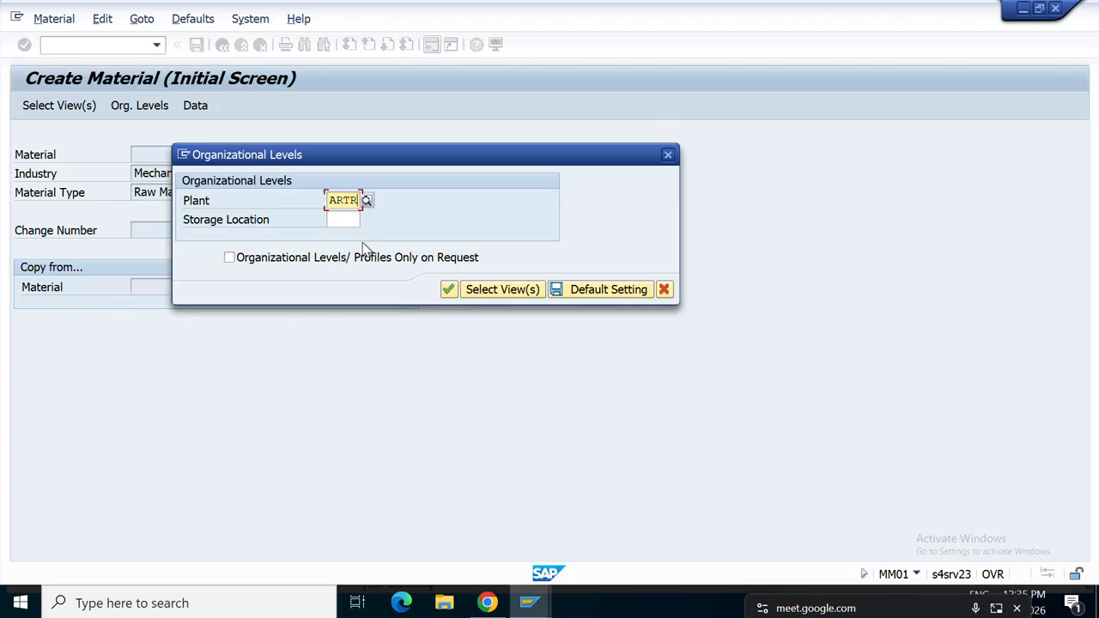
{"action": "key", "text": "BackSpace"}
{"action": "type", "text": "1"}
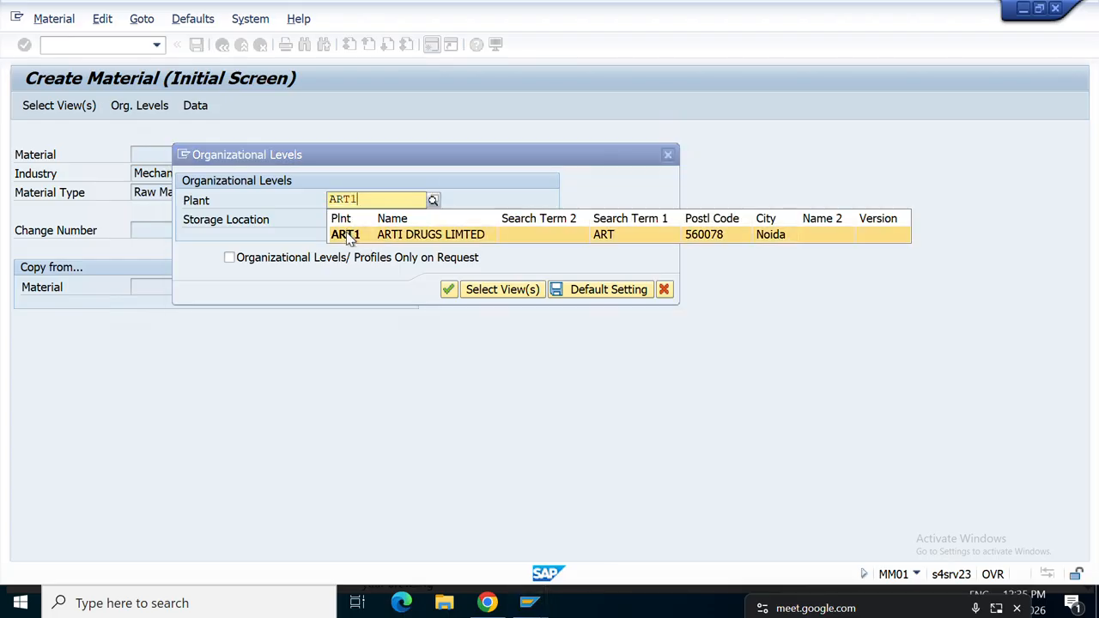
{"action": "left_click", "coordinate": [348, 233]}
{"action": "left_click", "coordinate": [338, 218]}
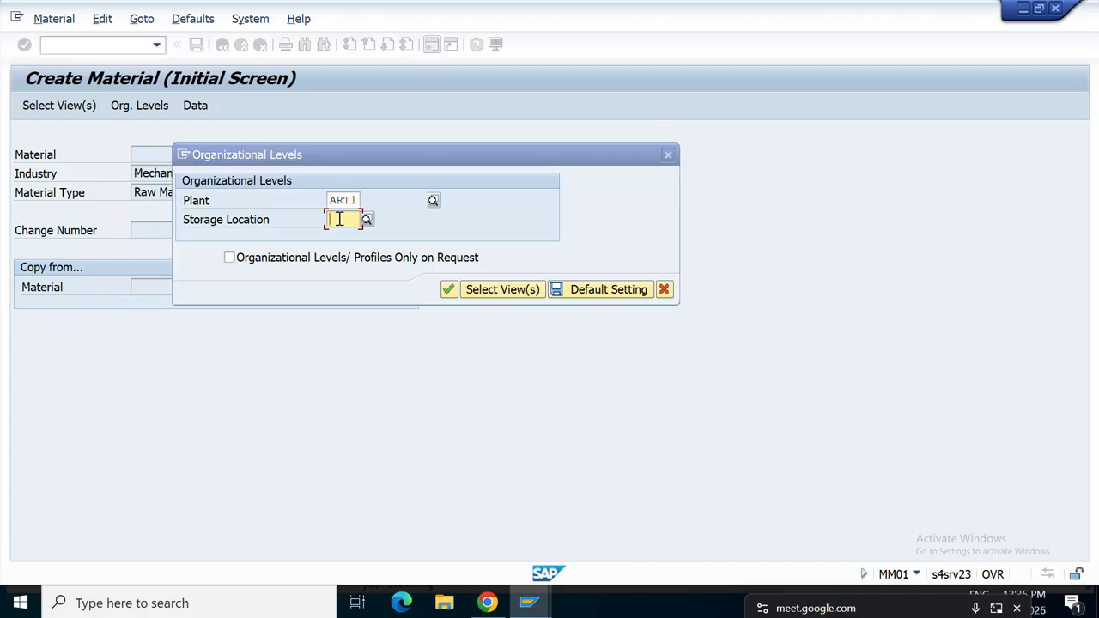
{"action": "type", "text": "AR"}
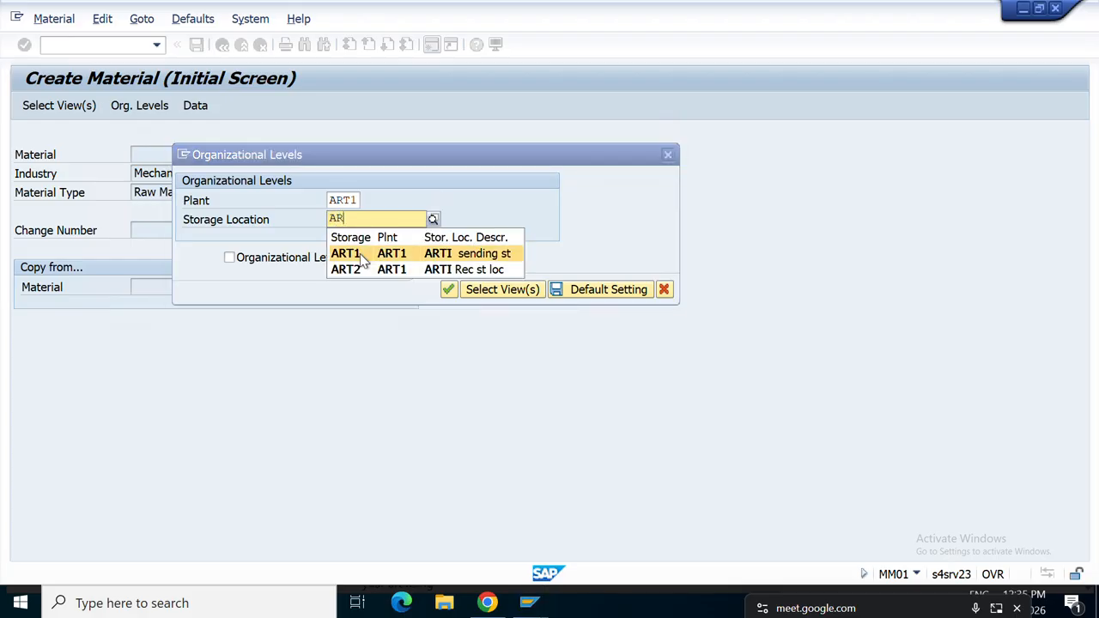
{"action": "left_click", "coordinate": [361, 253]}
{"action": "left_click", "coordinate": [449, 290]}
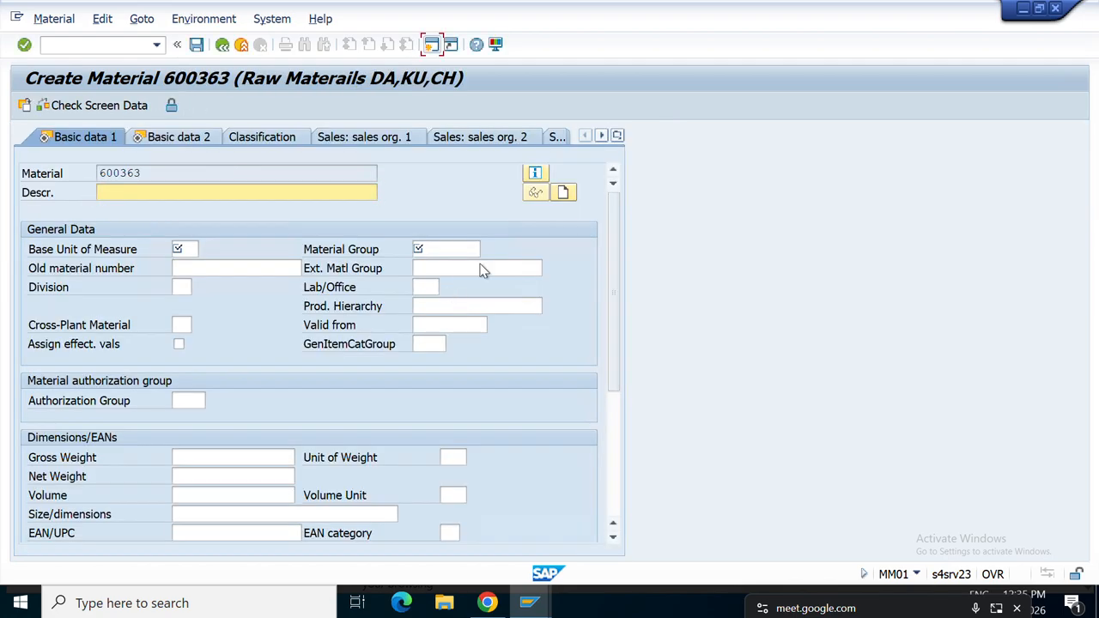
Enter description MRP and base unit PC on Basic data 1, then choose material group 01.
{"action": "left_click", "coordinate": [617, 136]}
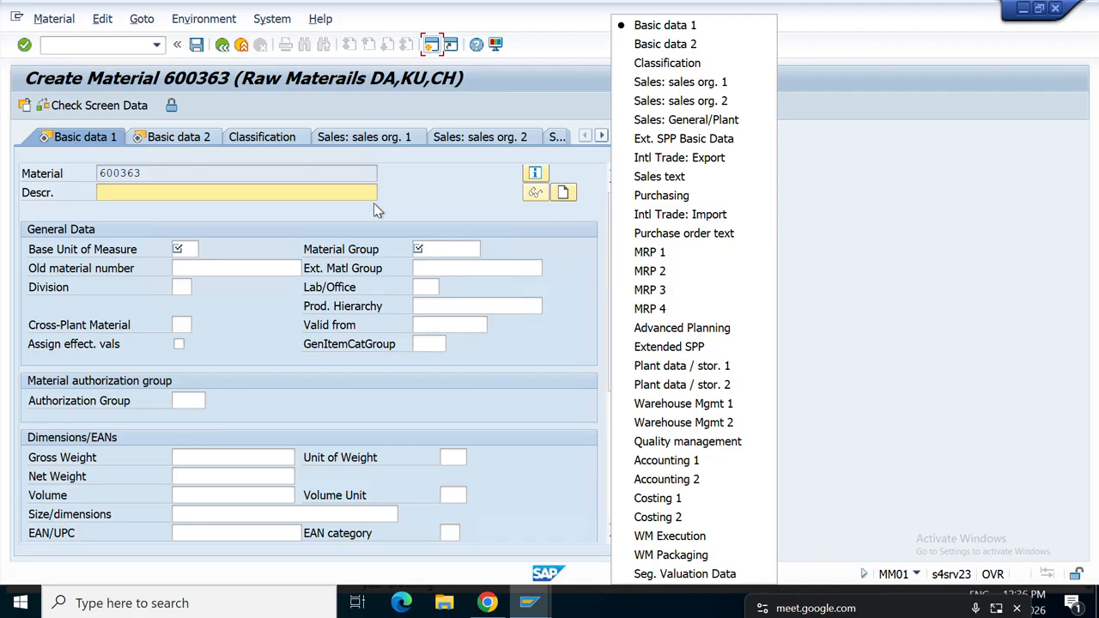
{"action": "left_click", "coordinate": [218, 192]}
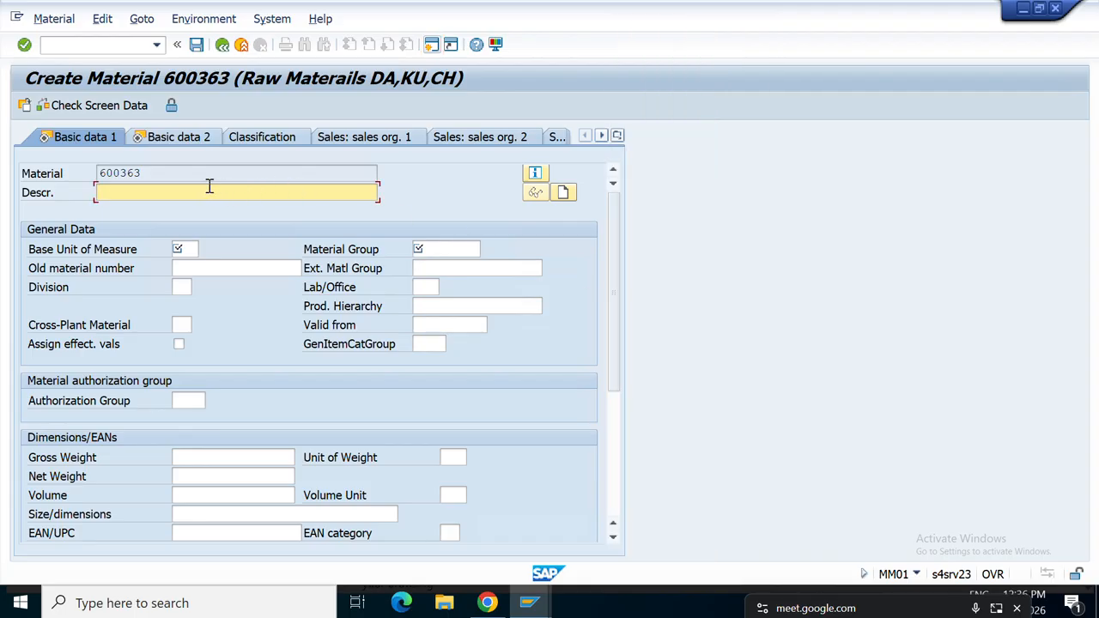
{"action": "type", "text": "MRP"}
{"action": "left_click", "coordinate": [181, 251]}
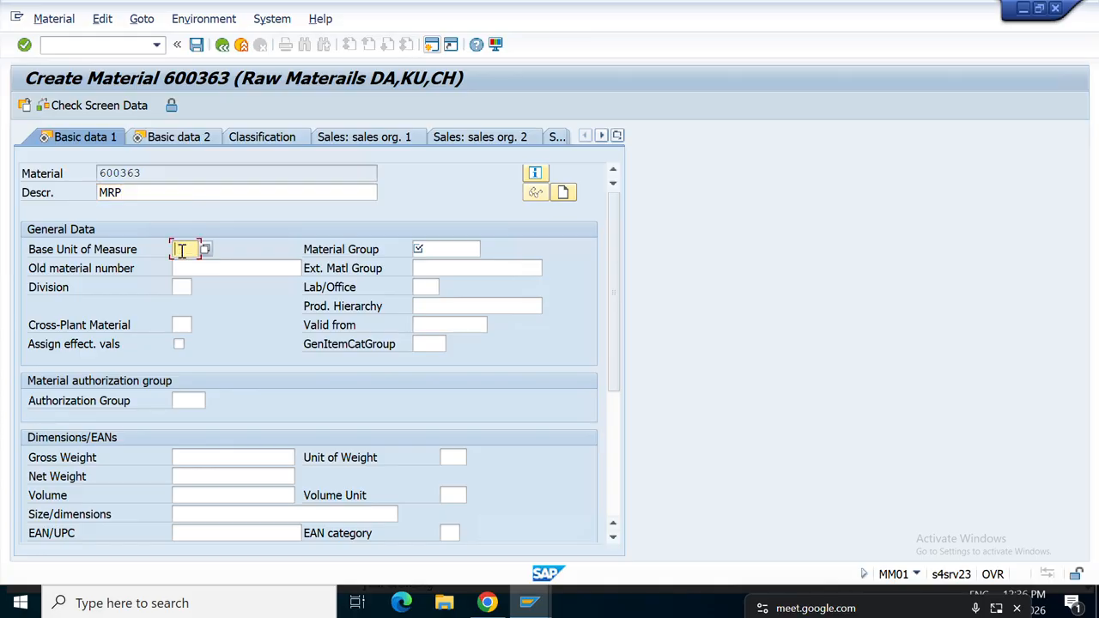
{"action": "type", "text": "PC"}
{"action": "key", "text": "Return"}
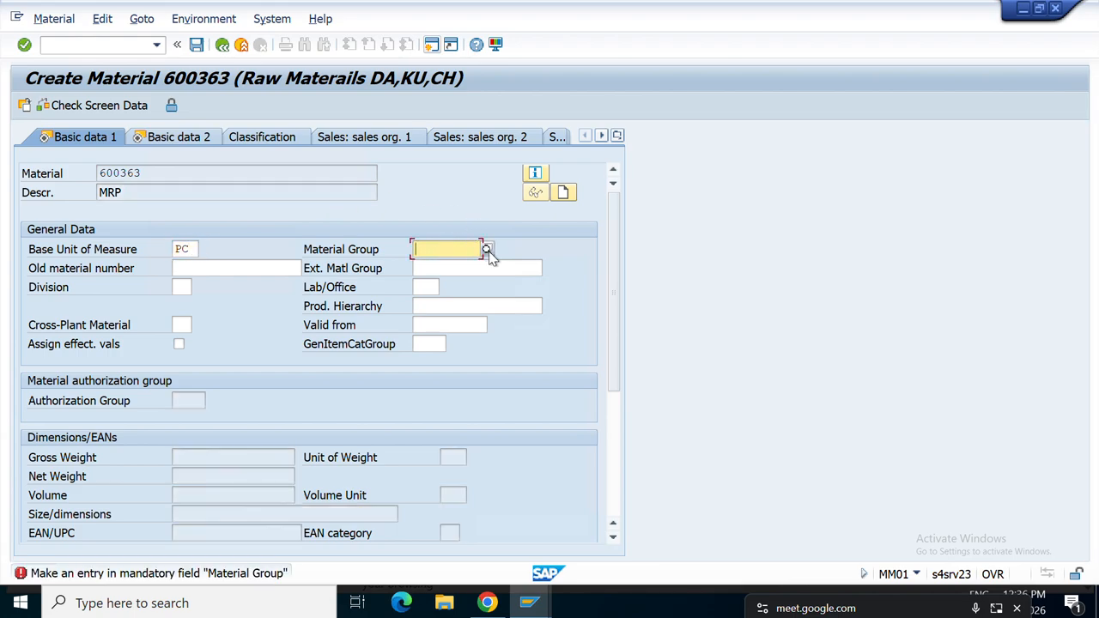
{"action": "left_click", "coordinate": [485, 249]}
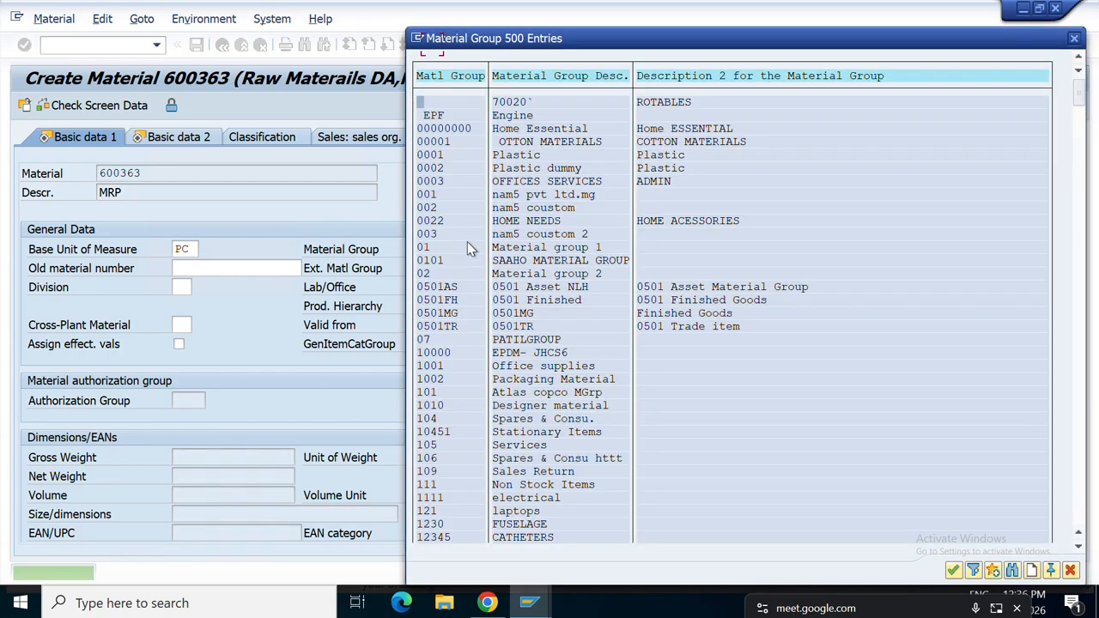
{"action": "double_click", "coordinate": [467, 242]}
Advance to the purchasing data and set purchasing group PRD.
{"action": "key", "text": "Return"}
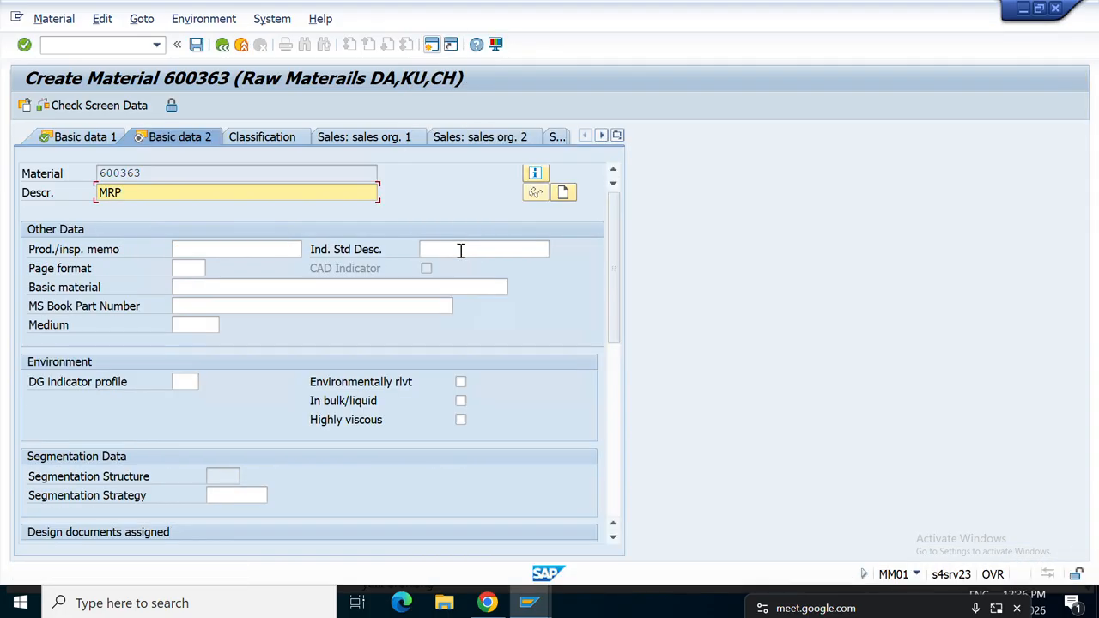
{"action": "key", "text": "Return"}
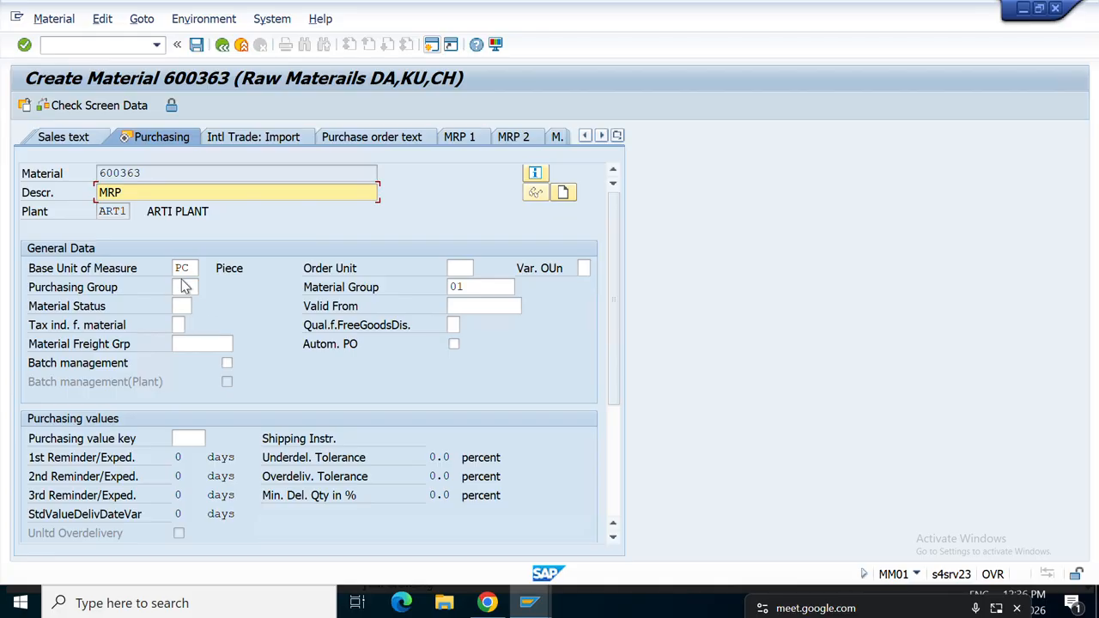
{"action": "left_click", "coordinate": [186, 287]}
{"action": "left_click", "coordinate": [187, 285]}
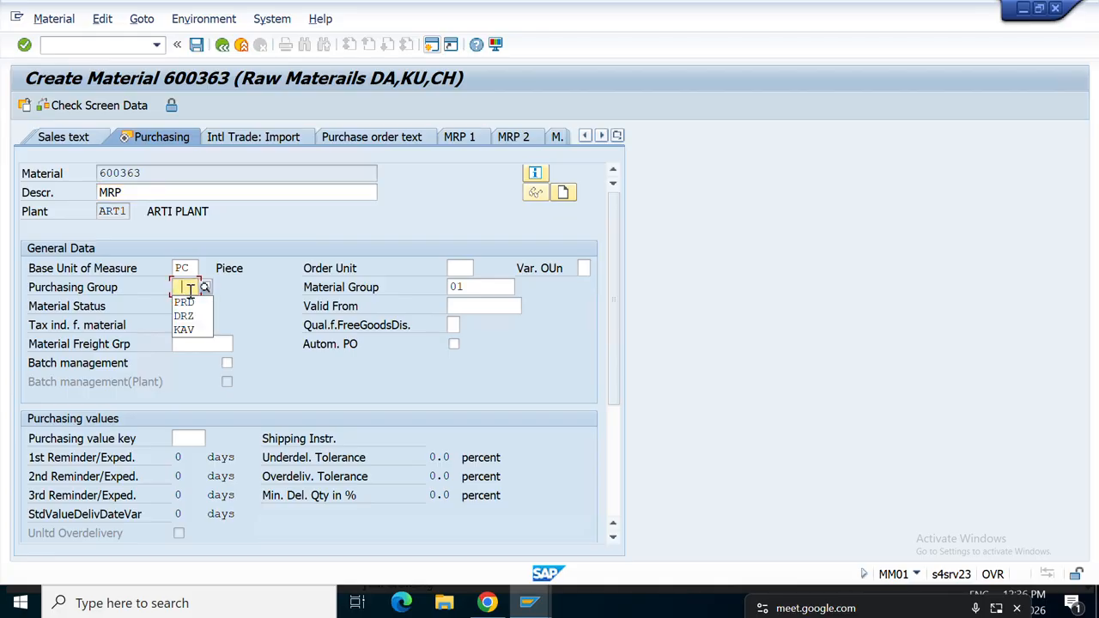
{"action": "left_click", "coordinate": [184, 301]}
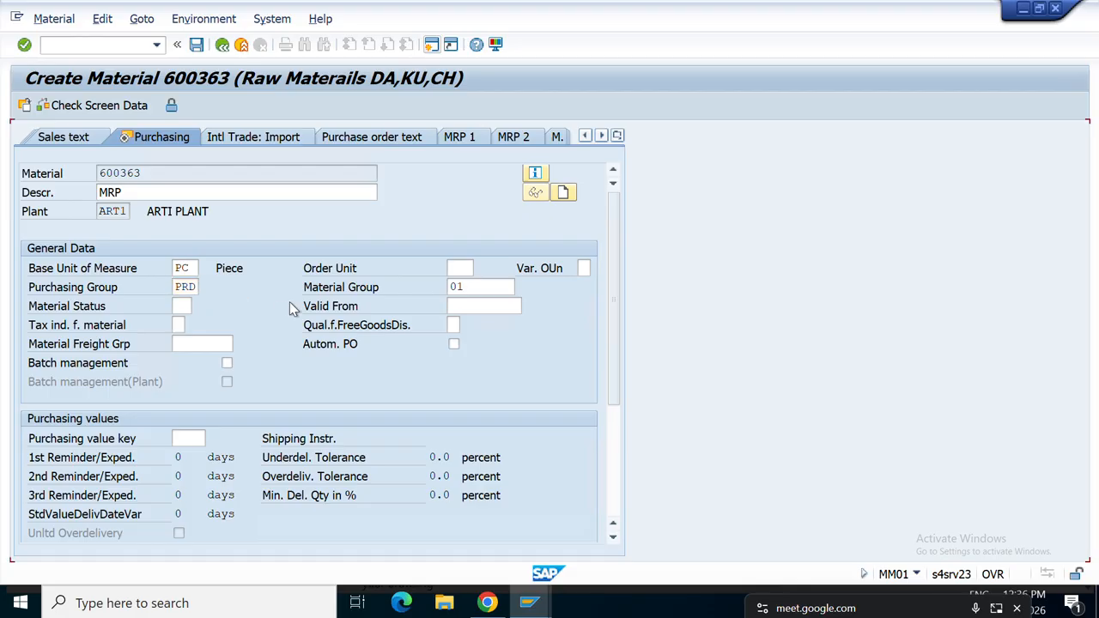
{"action": "key", "text": "Return"}
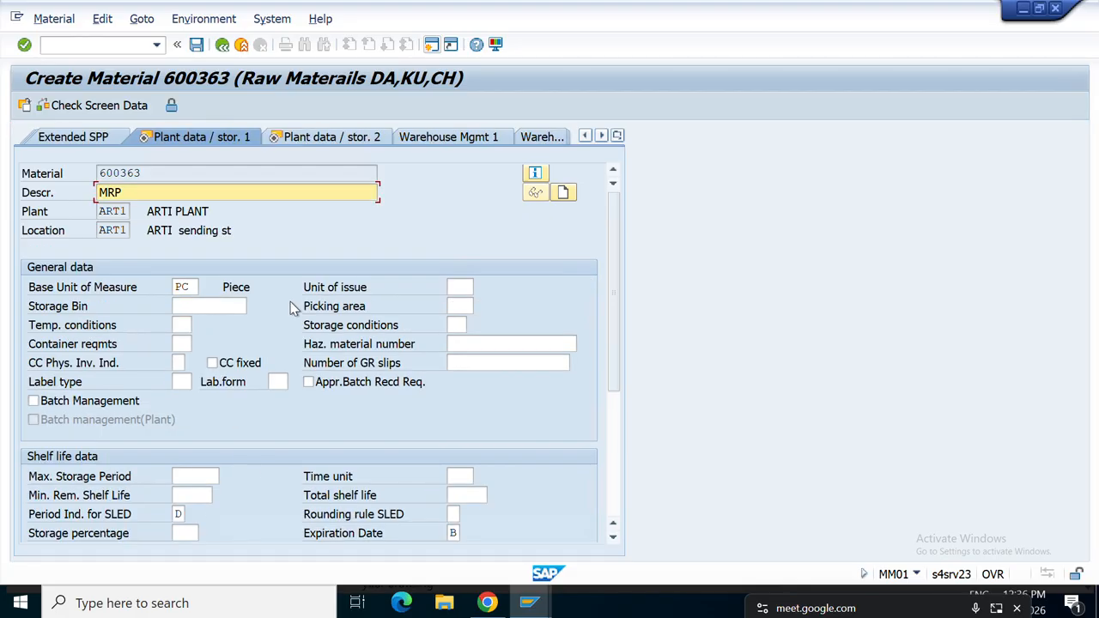
Switch to the MRP 1 view from the list of material views.
{"action": "left_click", "coordinate": [616, 136]}
{"action": "left_click", "coordinate": [650, 251]}
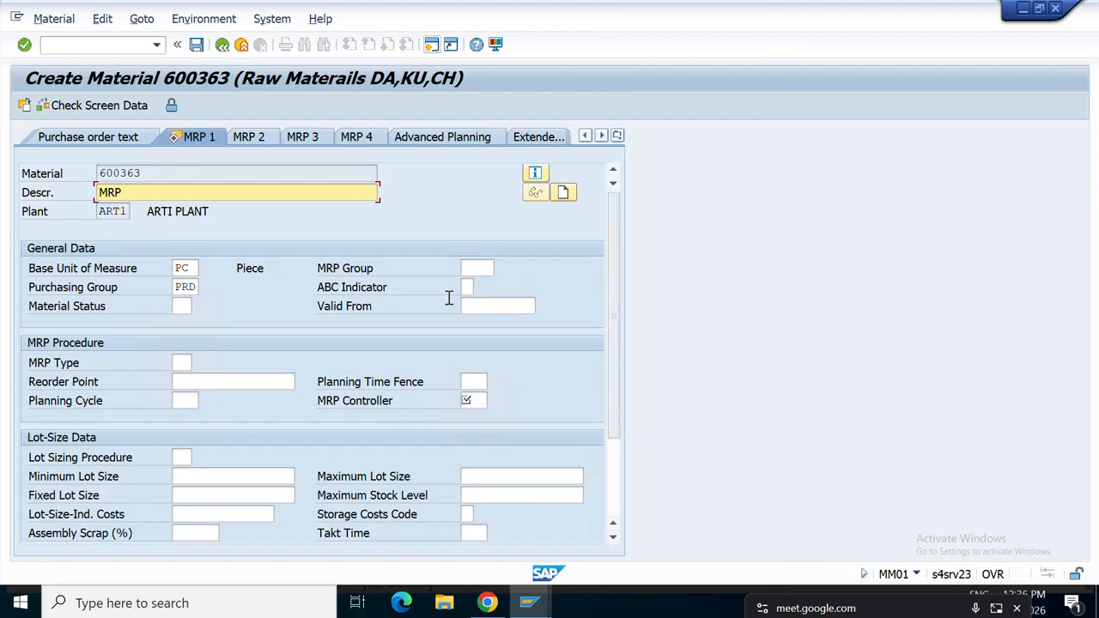
{"action": "left_click", "coordinate": [194, 287]}
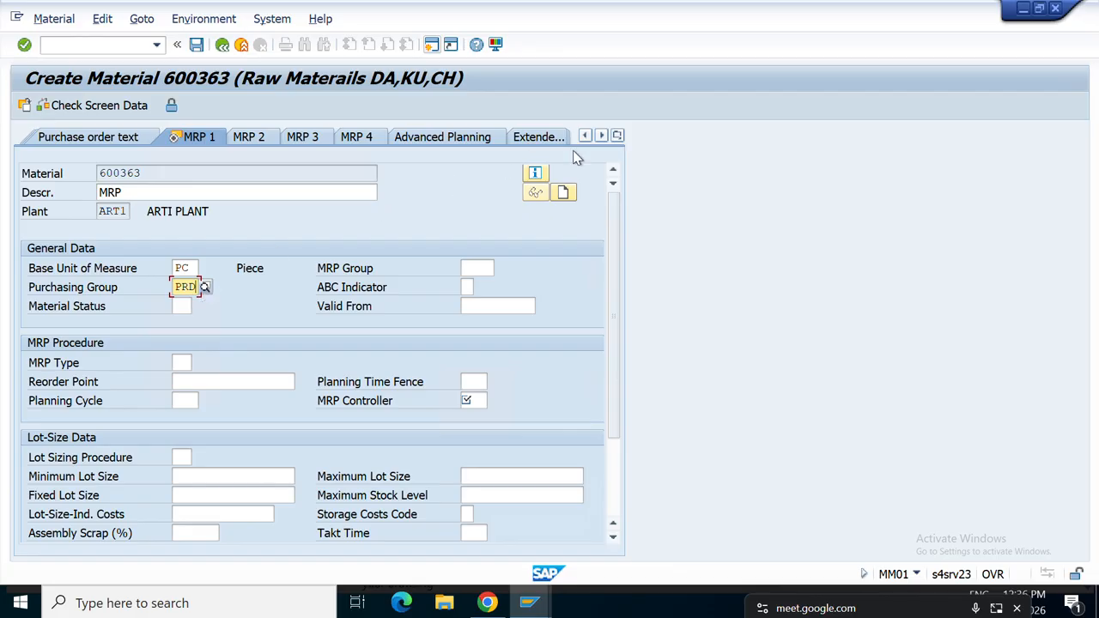
Pick MRP controller CDK from the ART1 controller list in MRP 1.
{"action": "left_click", "coordinate": [617, 135]}
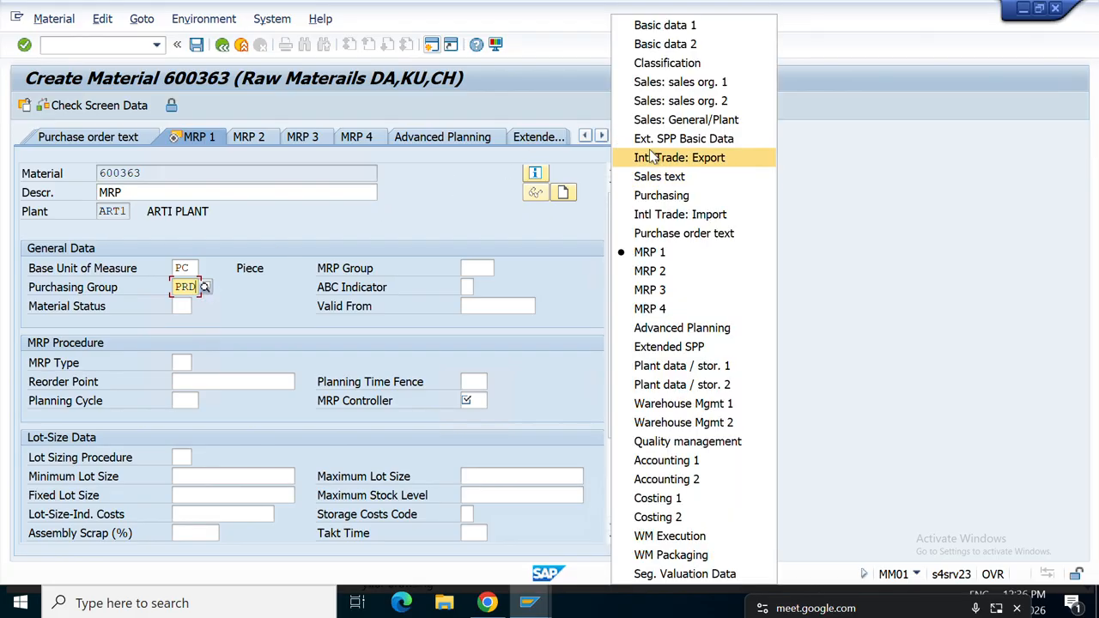
{"action": "left_click", "coordinate": [668, 194]}
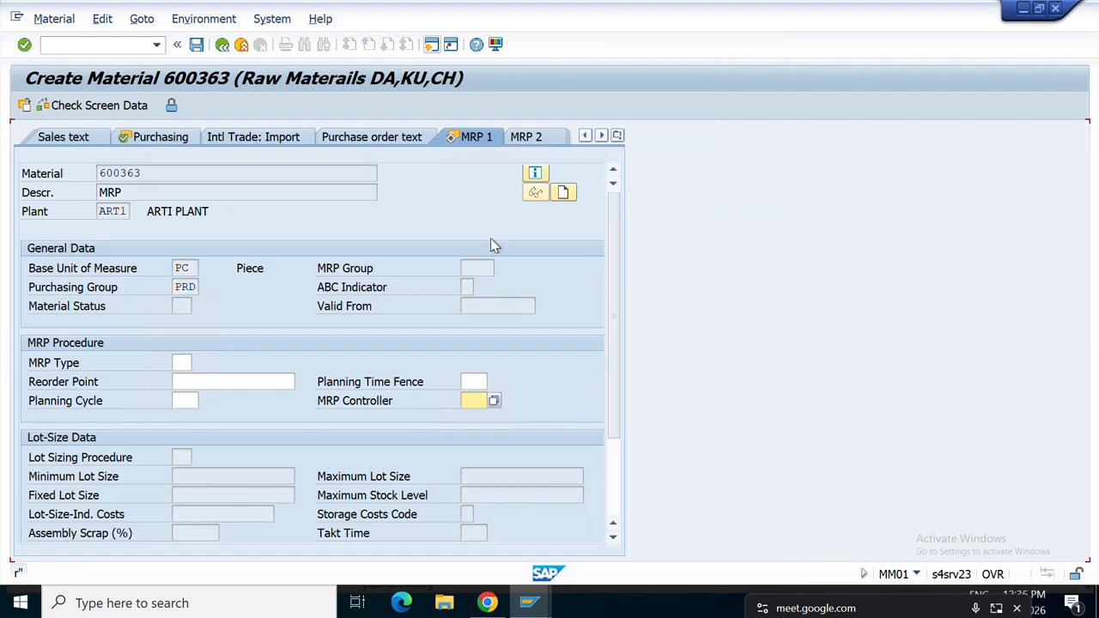
{"action": "left_click", "coordinate": [491, 400]}
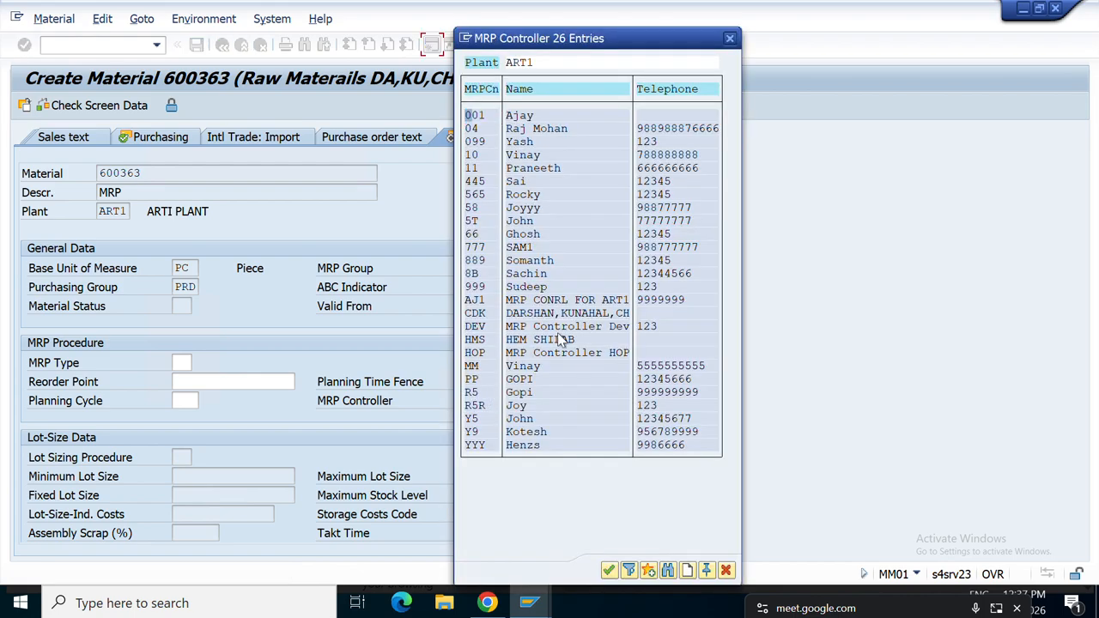
{"action": "left_click", "coordinate": [476, 314]}
{"action": "left_click", "coordinate": [624, 314]}
{"action": "double_click", "coordinate": [476, 314]}
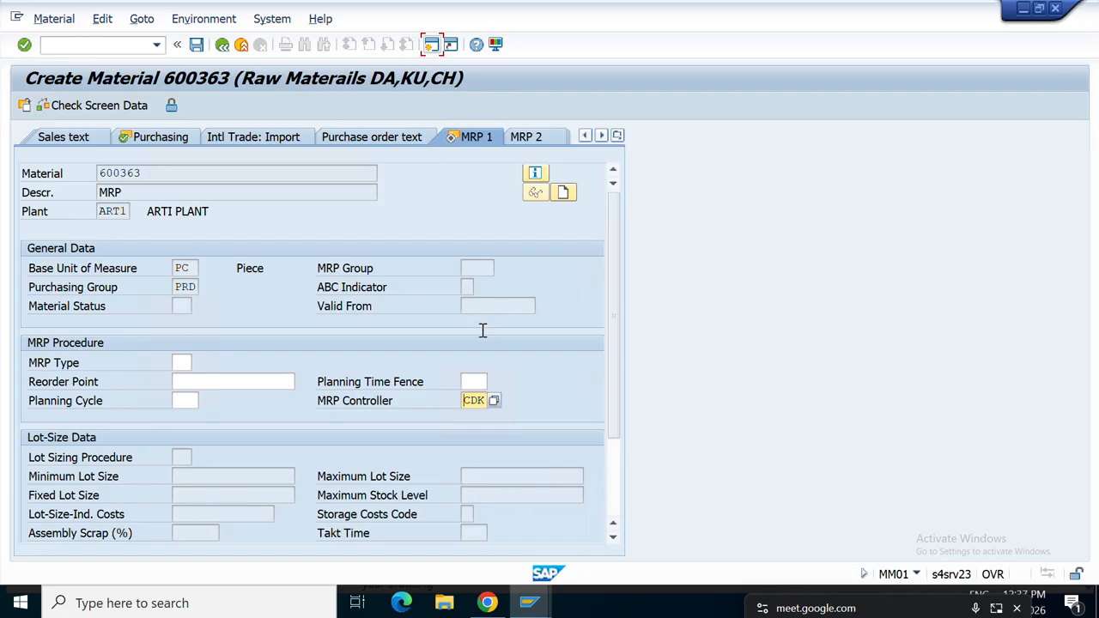
On MRP 1, set MRP type PD and lot sizing procedure EX (lot-for-lot).
{"action": "left_click", "coordinate": [181, 363]}
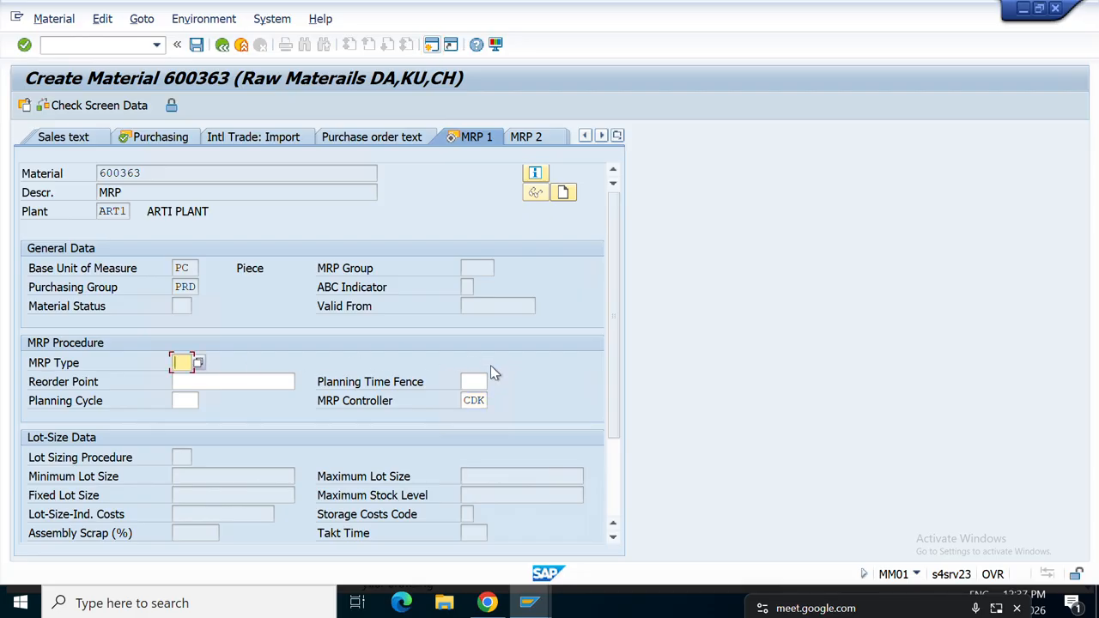
{"action": "left_click", "coordinate": [198, 364]}
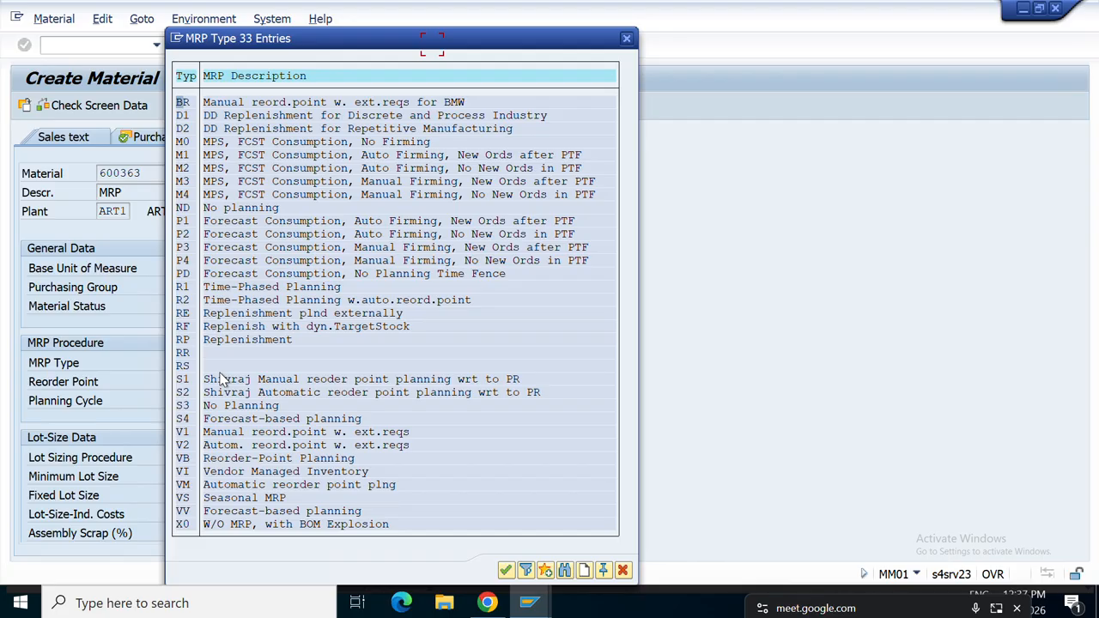
{"action": "left_click", "coordinate": [185, 274]}
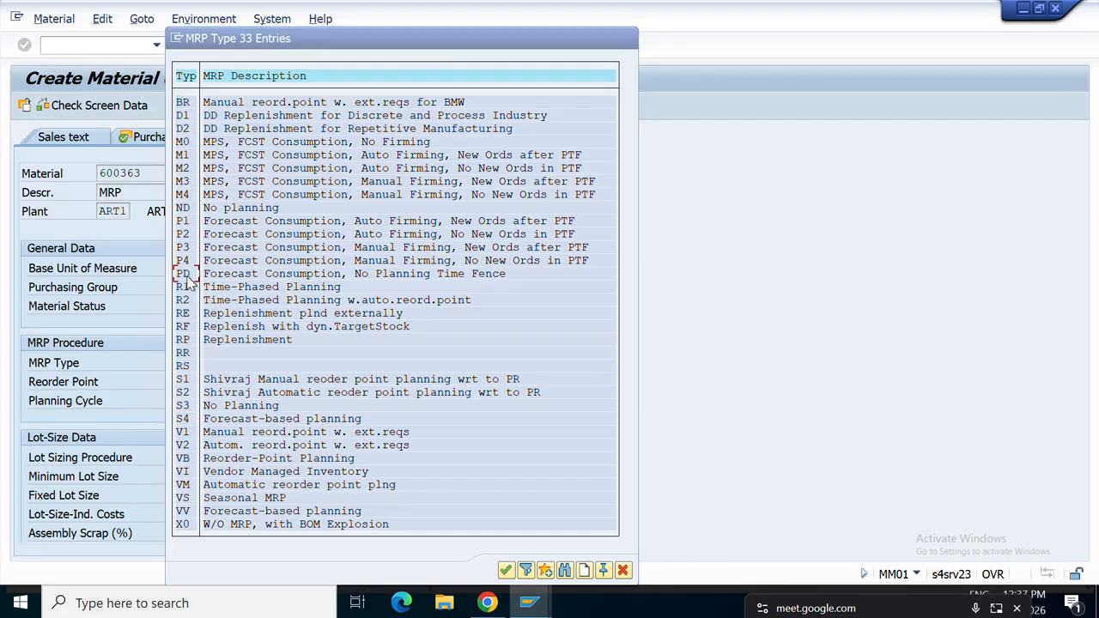
{"action": "key", "text": "Return"}
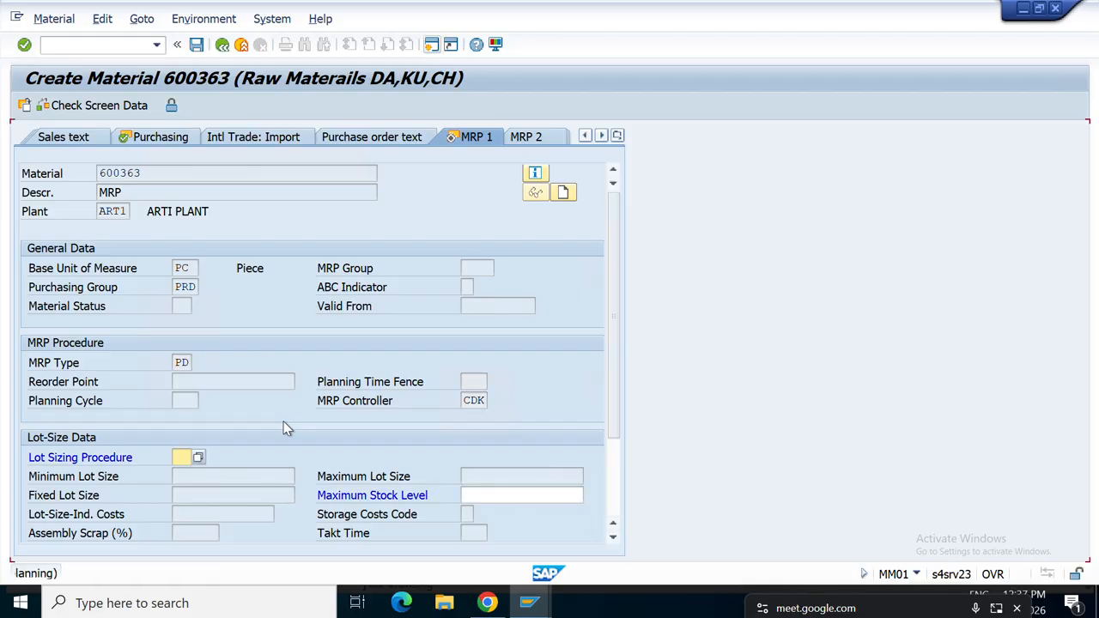
{"action": "left_click", "coordinate": [198, 457]}
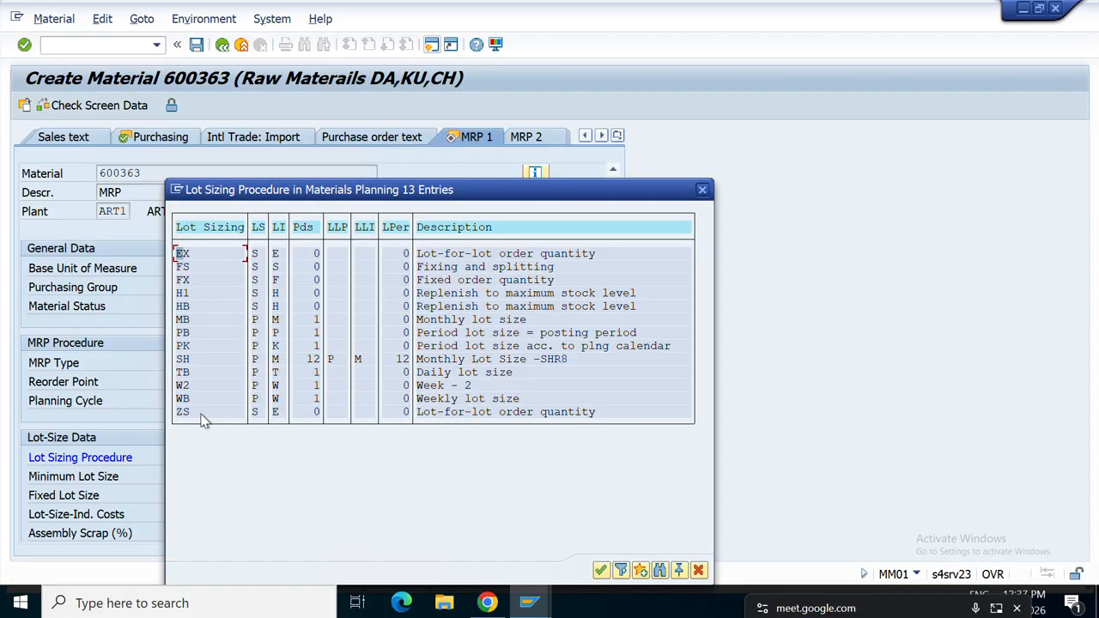
{"action": "double_click", "coordinate": [181, 258]}
{"action": "key", "text": "Return"}
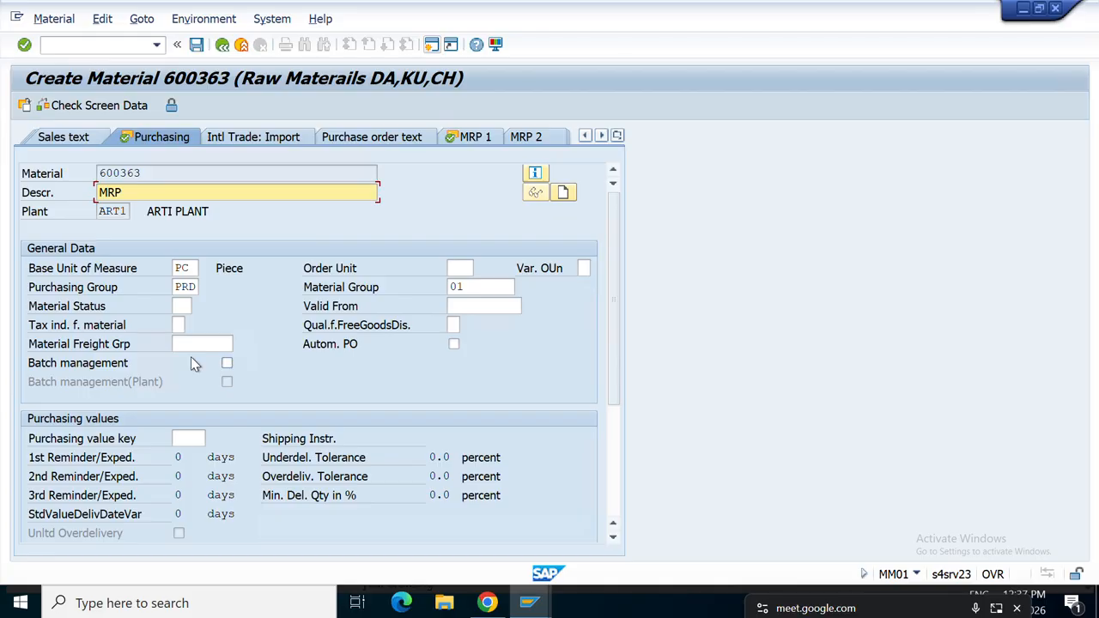
On MRP 2, enter in-house production time 1, goods receipt processing time 1 and safety stock 10.
{"action": "key", "text": "Return"}
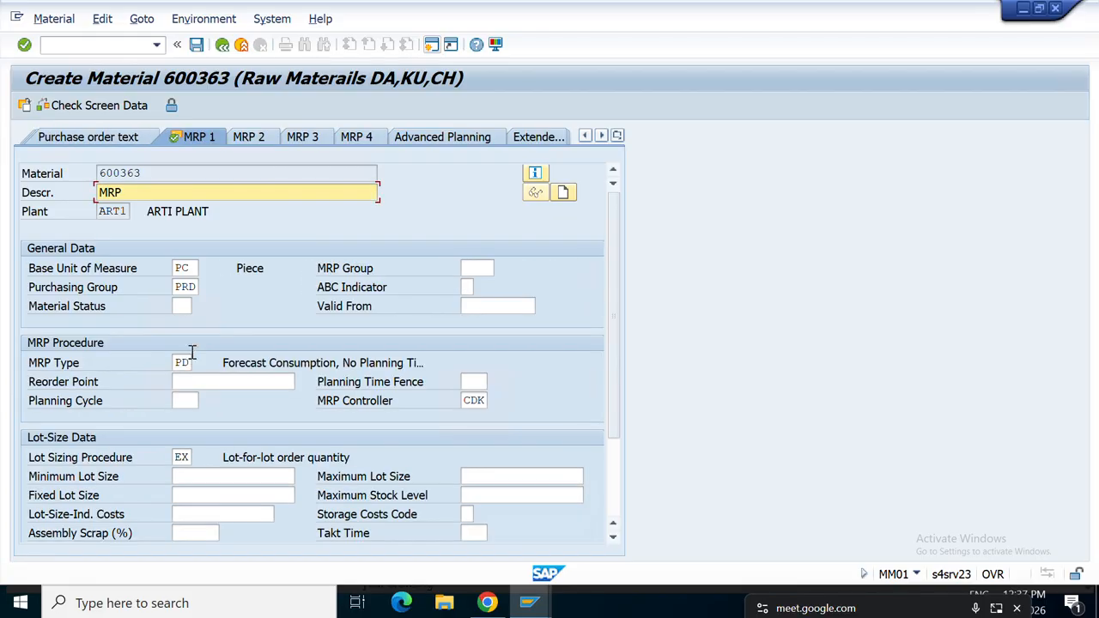
{"action": "scroll", "coordinate": [236, 429], "scroll_direction": "down", "scroll_amount": 3}
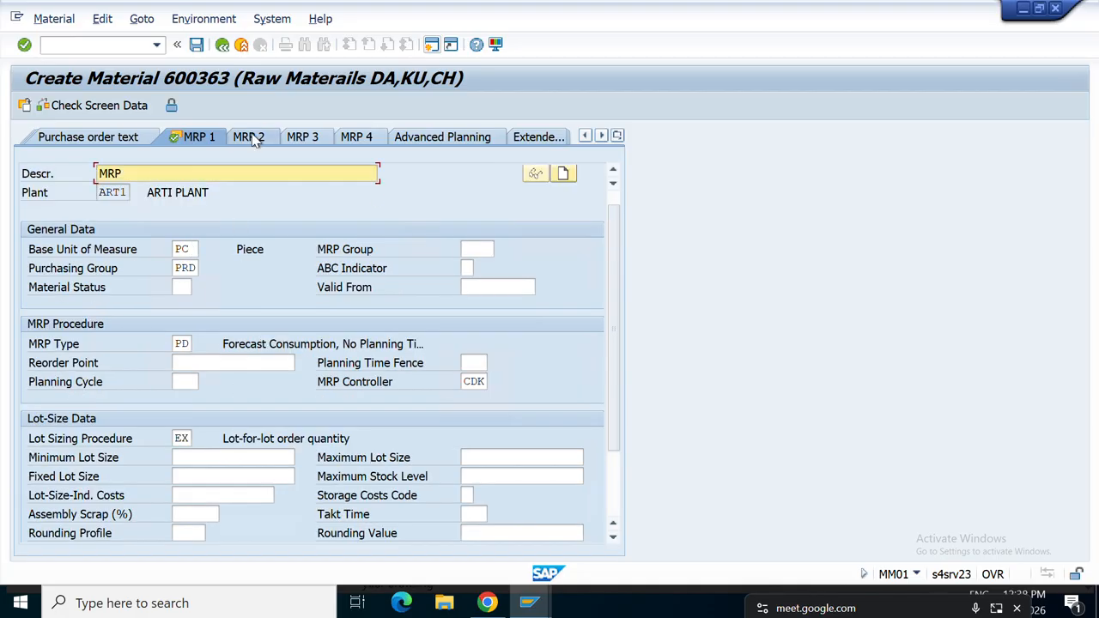
{"action": "left_click", "coordinate": [249, 137]}
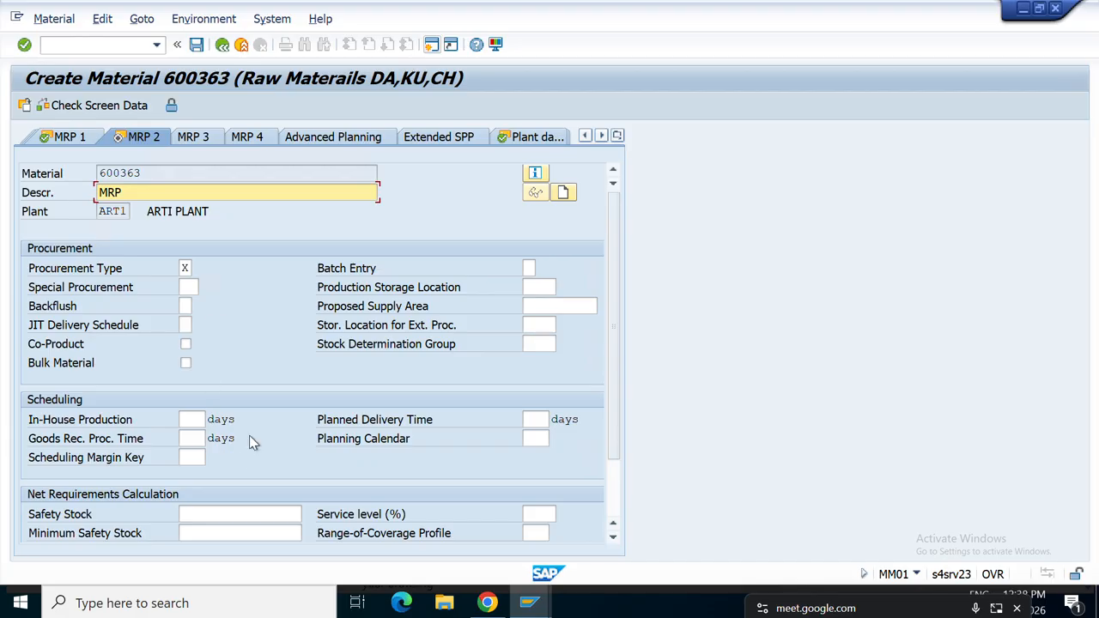
{"action": "scroll", "coordinate": [250, 430], "scroll_direction": "down", "scroll_amount": 1}
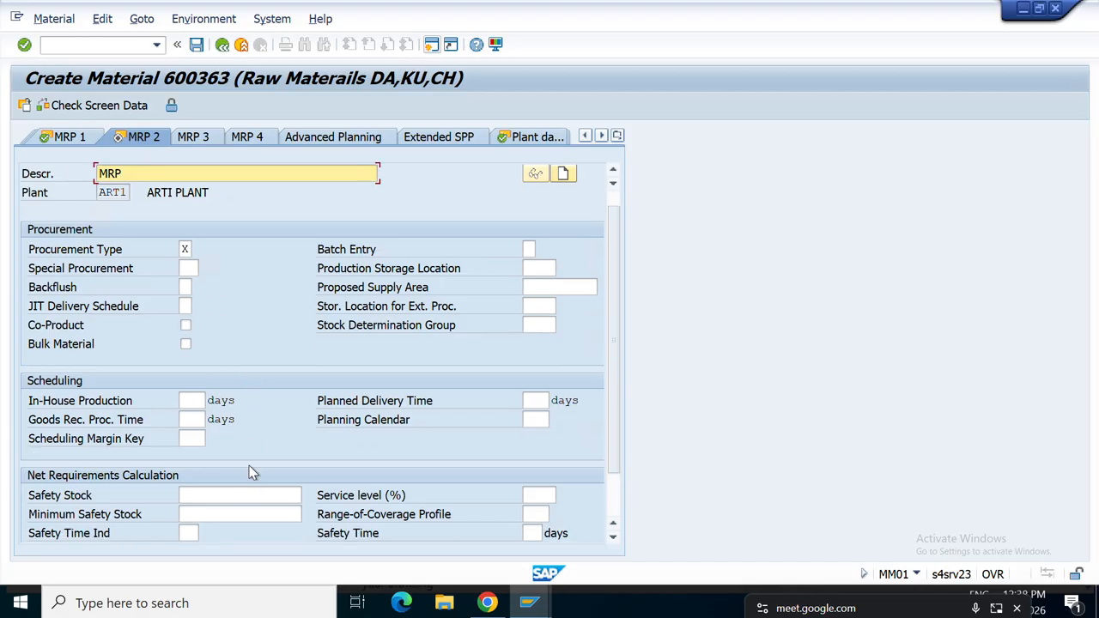
{"action": "left_click", "coordinate": [194, 400]}
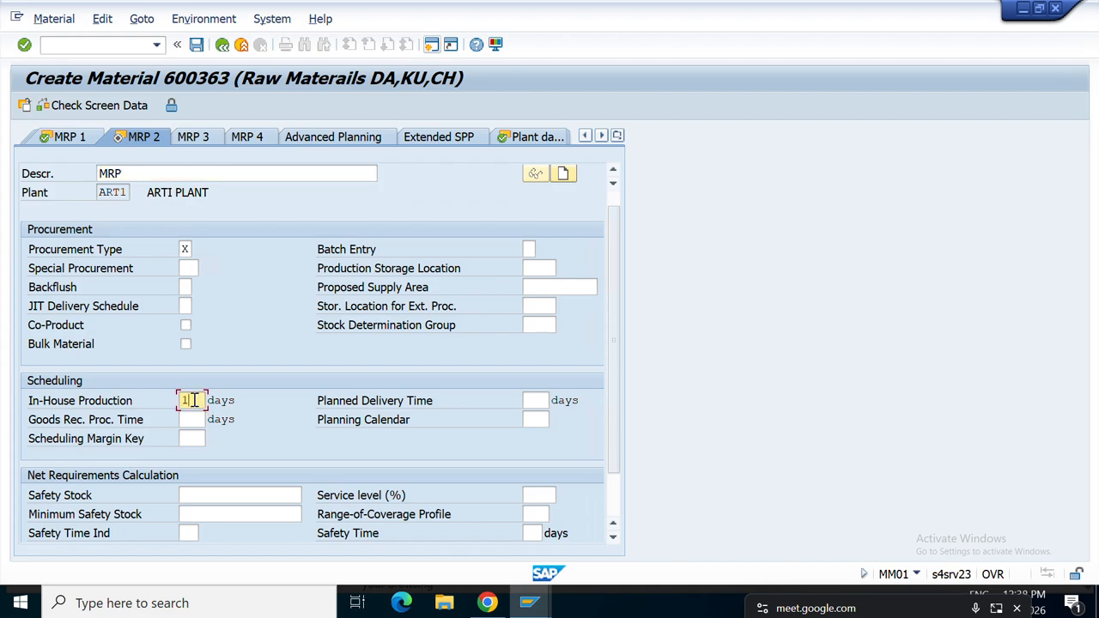
{"action": "type", "text": "1"}
{"action": "left_click", "coordinate": [193, 419]}
{"action": "type", "text": "1"}
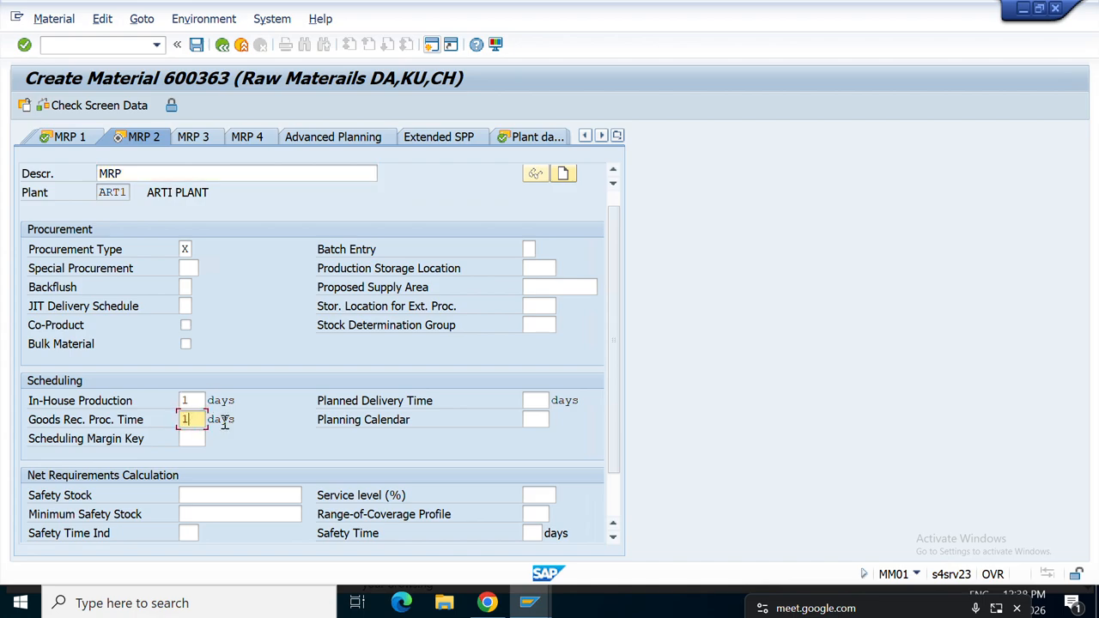
{"action": "left_click", "coordinate": [534, 400]}
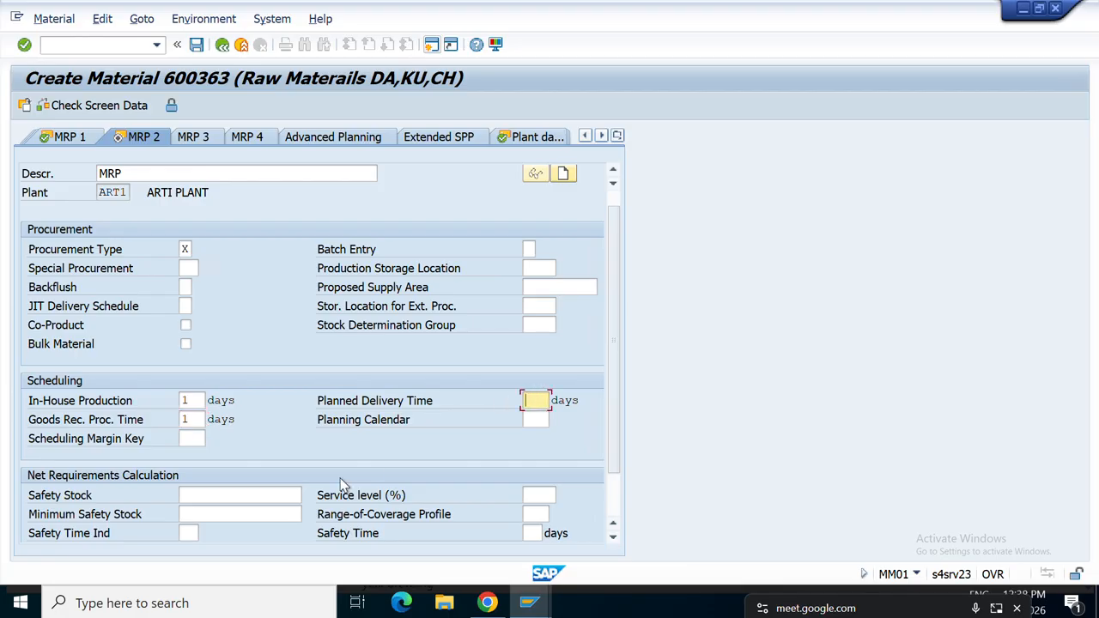
{"action": "left_click", "coordinate": [229, 500]}
{"action": "type", "text": "1"}
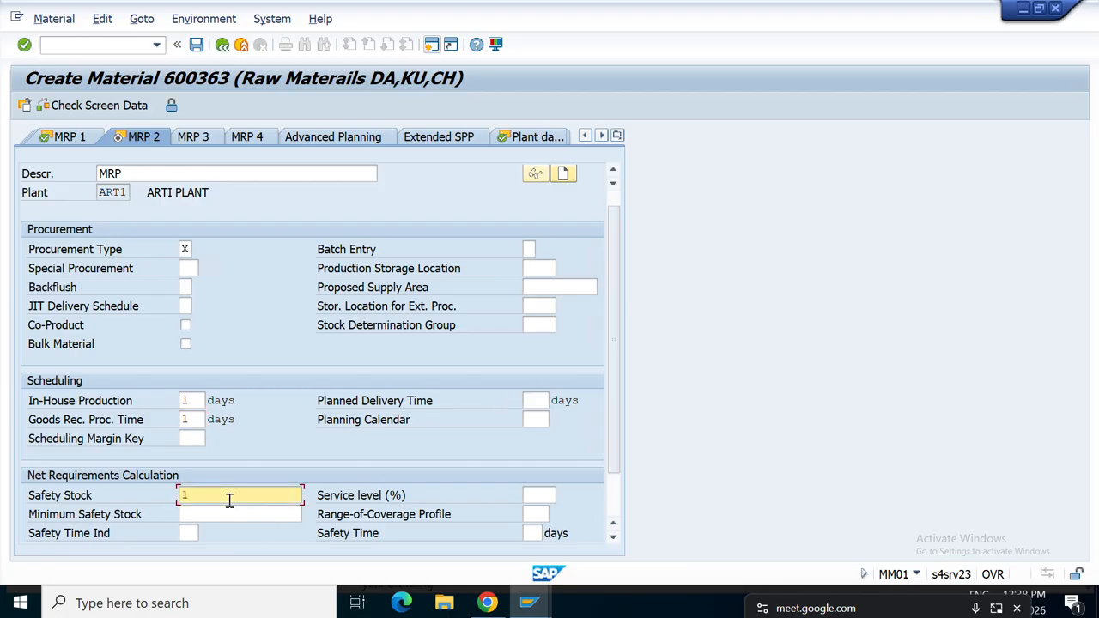
{"action": "type", "text": "0"}
Set planned delivery time to 1 day and procurement type E (in-house production).
{"action": "scroll", "coordinate": [297, 502], "scroll_direction": "down", "scroll_amount": 1}
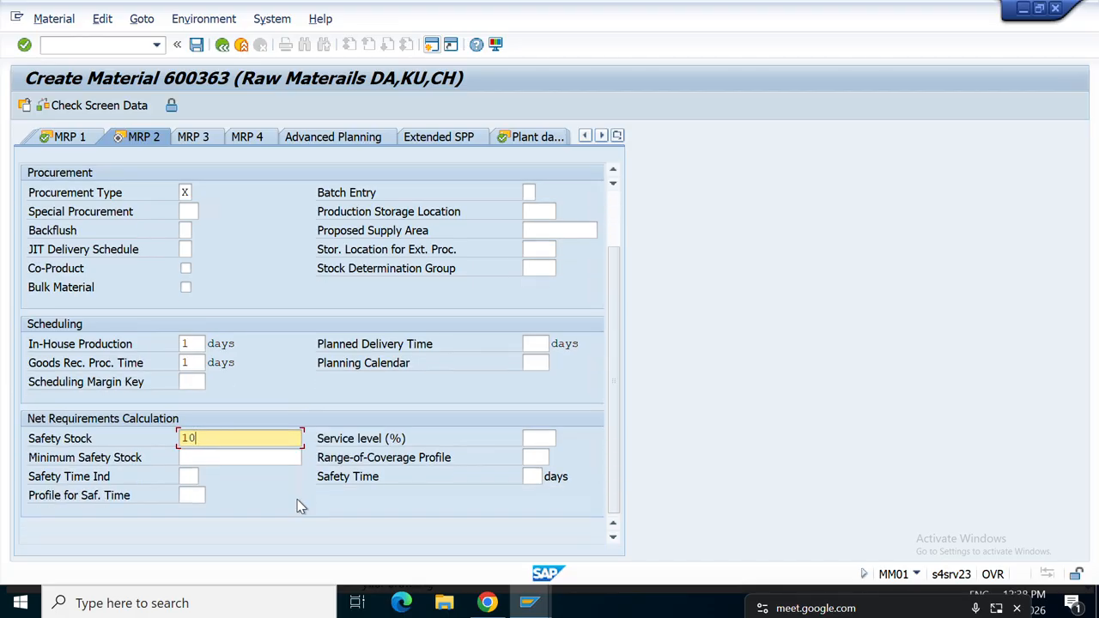
{"action": "scroll", "coordinate": [297, 507], "scroll_direction": "up", "scroll_amount": 1}
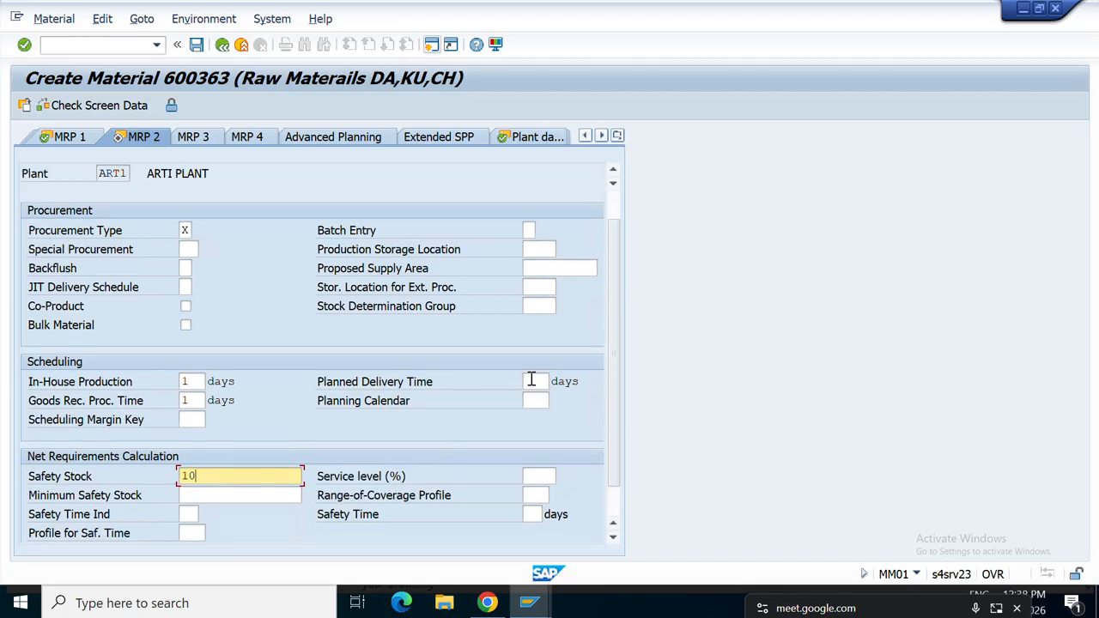
{"action": "left_click", "coordinate": [532, 380]}
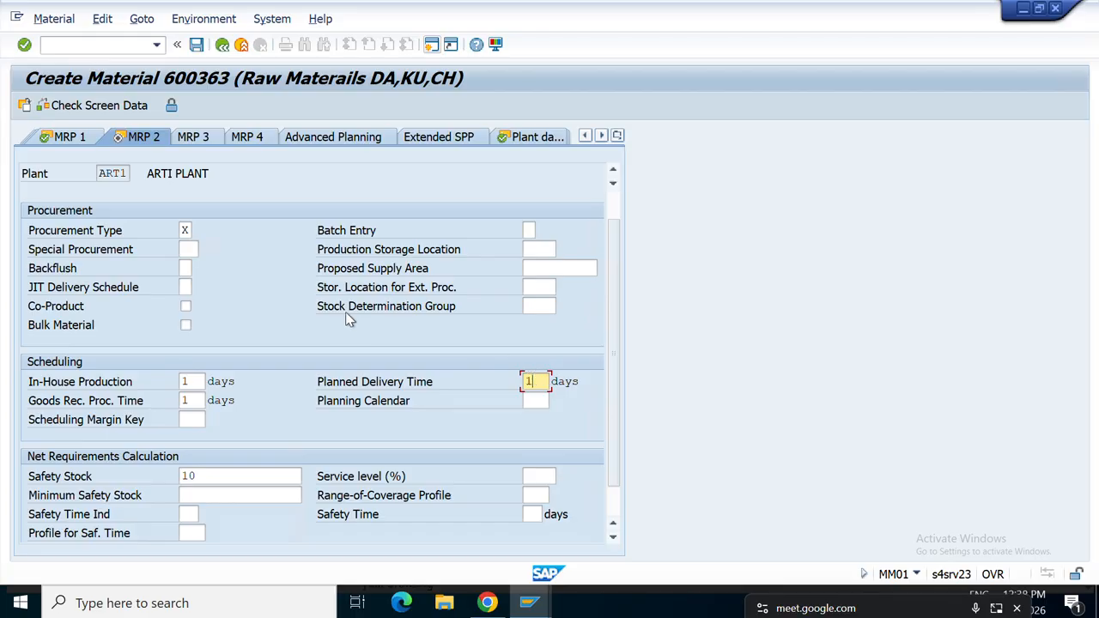
{"action": "scroll", "coordinate": [296, 322], "scroll_direction": "up", "scroll_amount": 1}
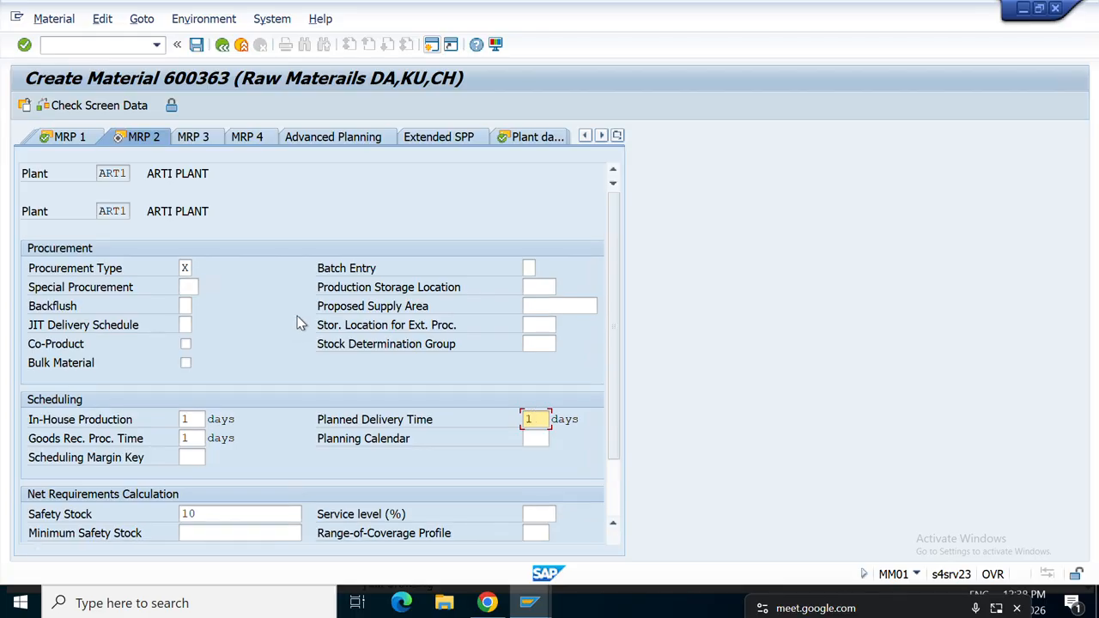
{"action": "left_click", "coordinate": [188, 268]}
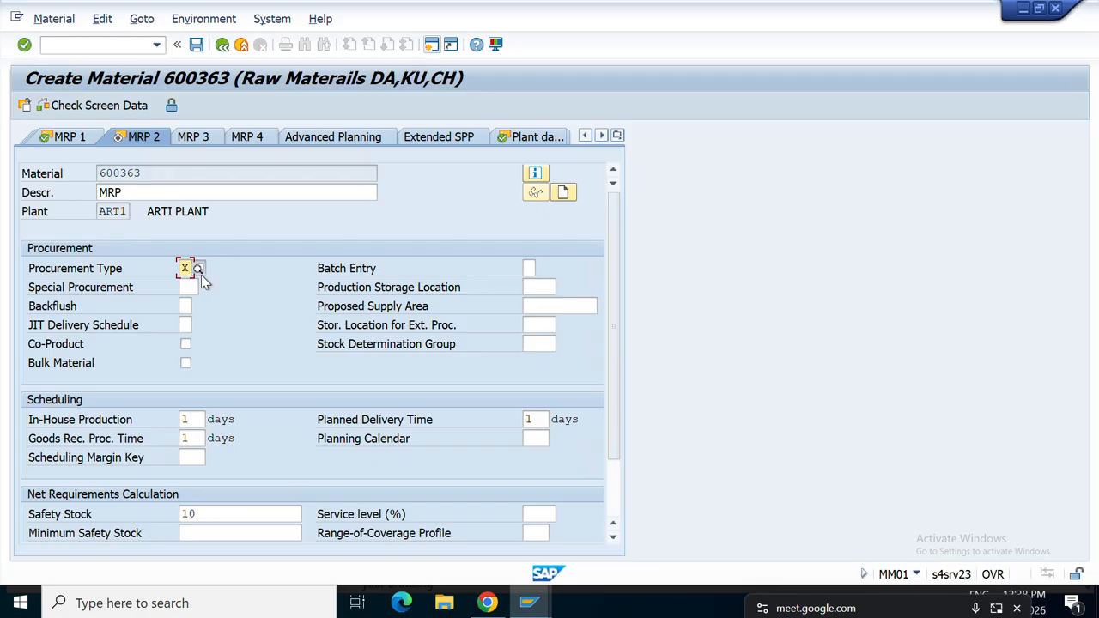
{"action": "left_click", "coordinate": [200, 272]}
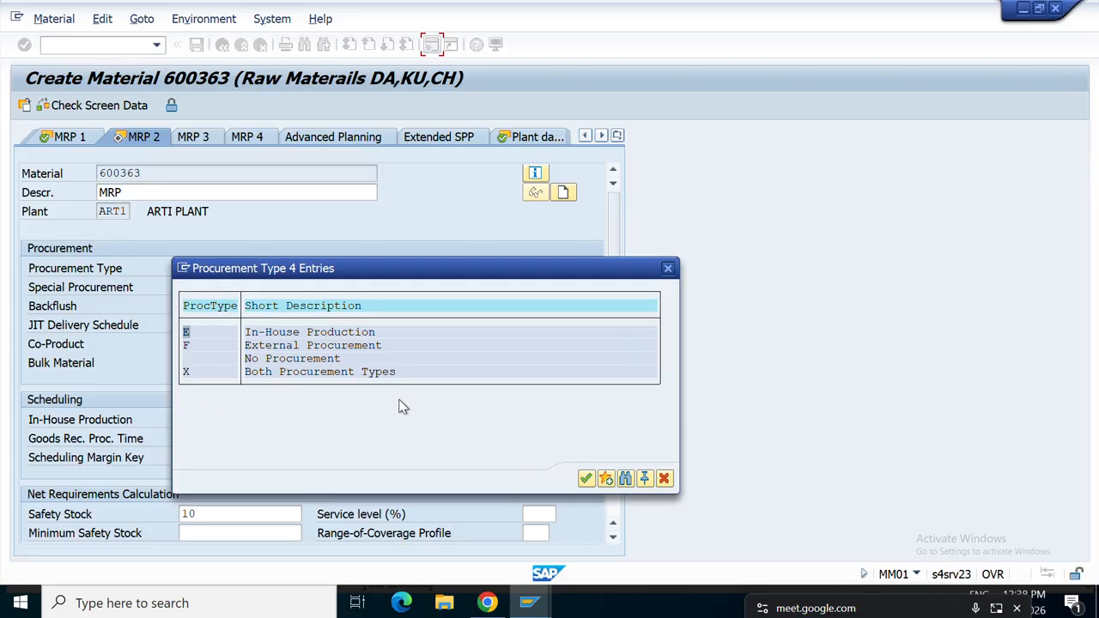
{"action": "left_click", "coordinate": [585, 479]}
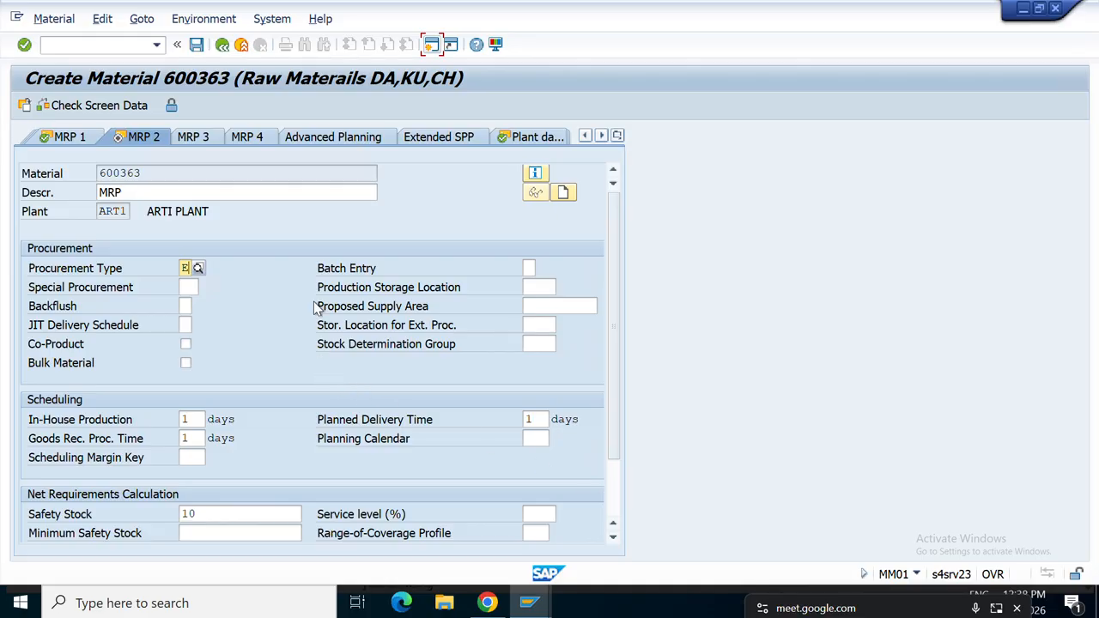
{"action": "left_click", "coordinate": [198, 140]}
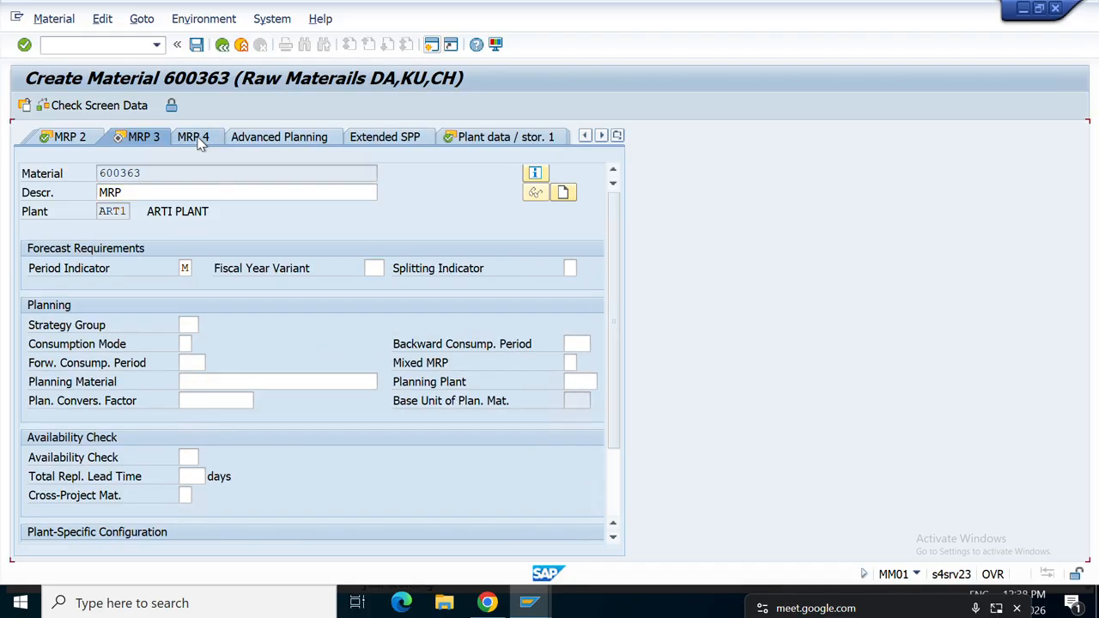
On MRP 3, assign strategy group 10 (make-to-stock production) from the Make-to-Stock environment.
{"action": "left_click", "coordinate": [197, 137]}
{"action": "key", "text": "Return"}
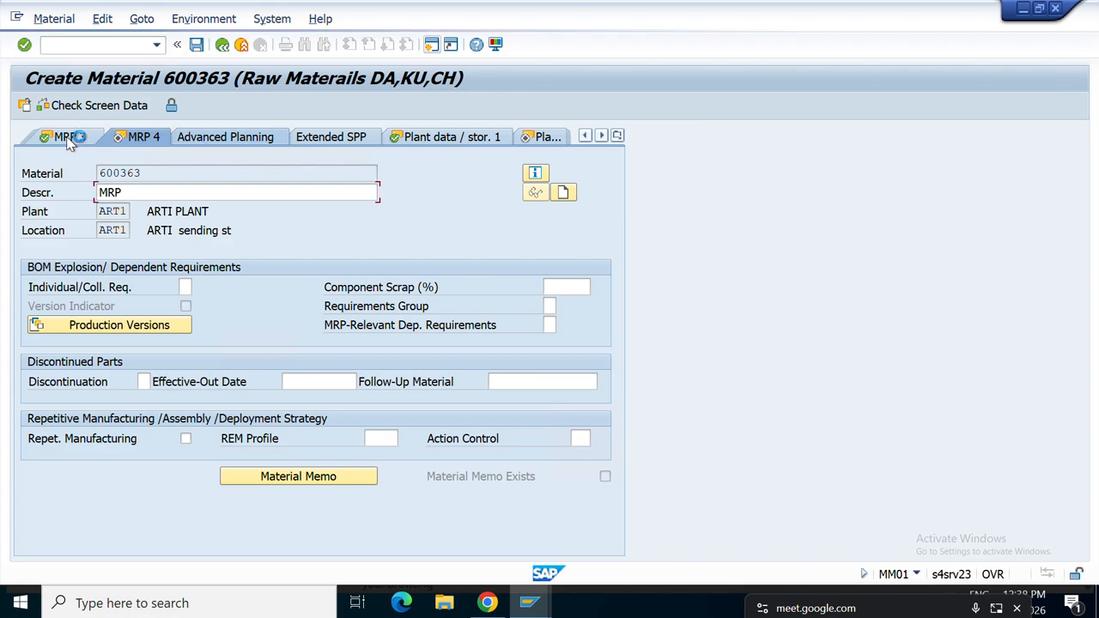
{"action": "left_click", "coordinate": [68, 139]}
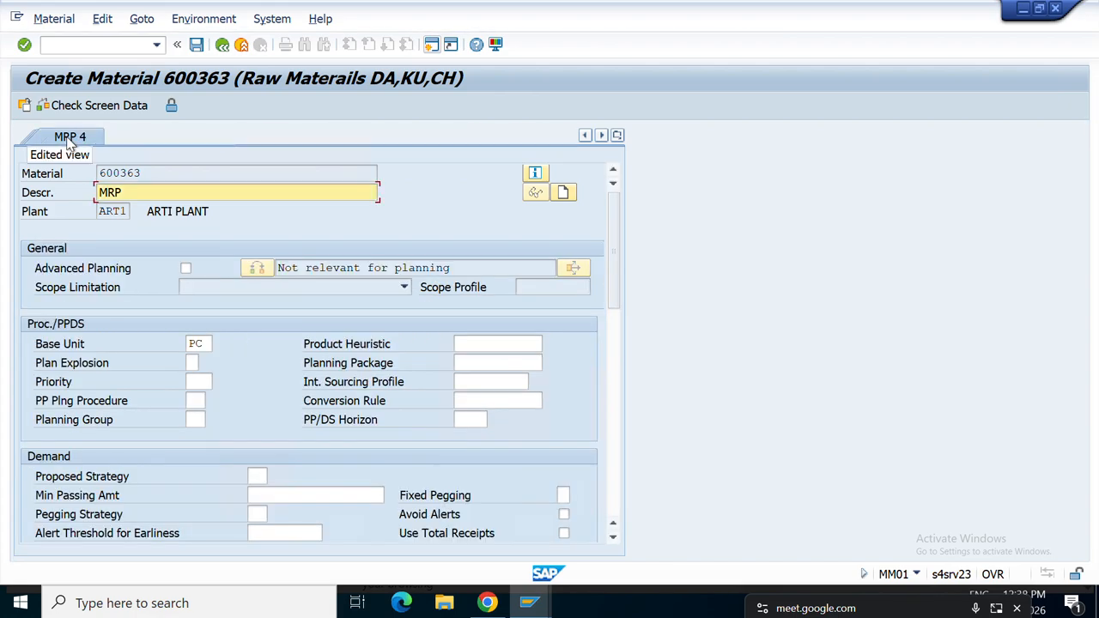
{"action": "left_click", "coordinate": [69, 138]}
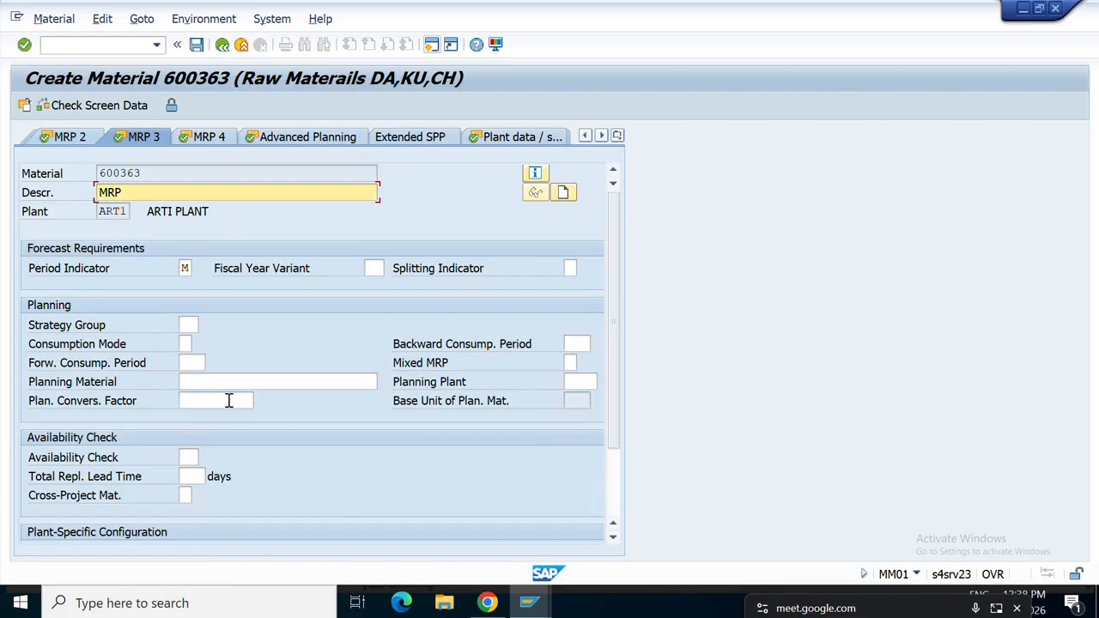
{"action": "left_click", "coordinate": [185, 324]}
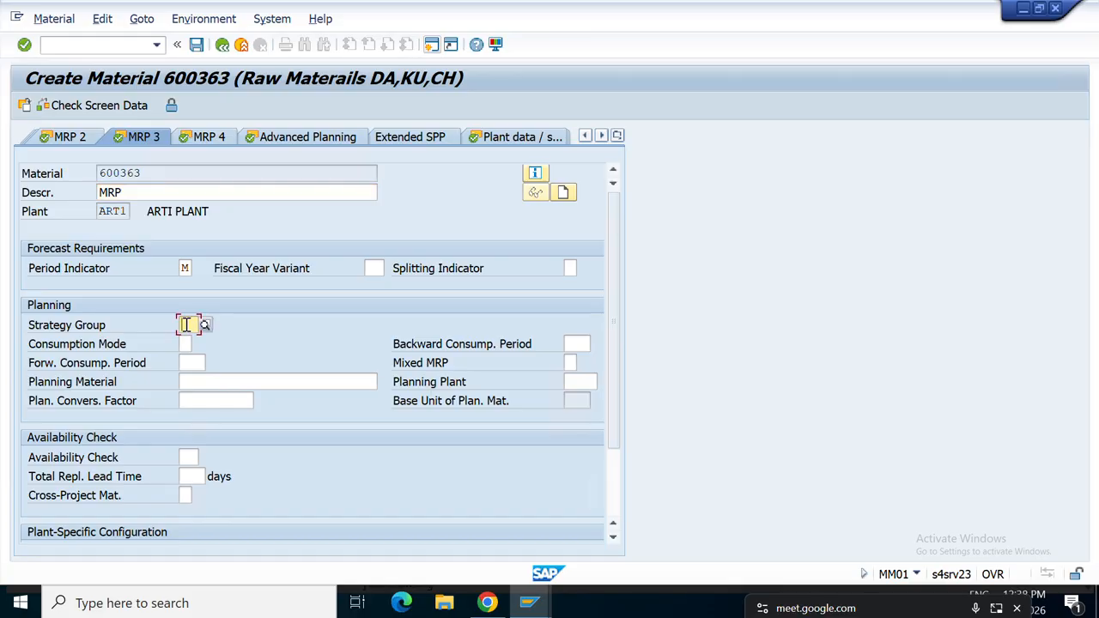
{"action": "left_click", "coordinate": [201, 326]}
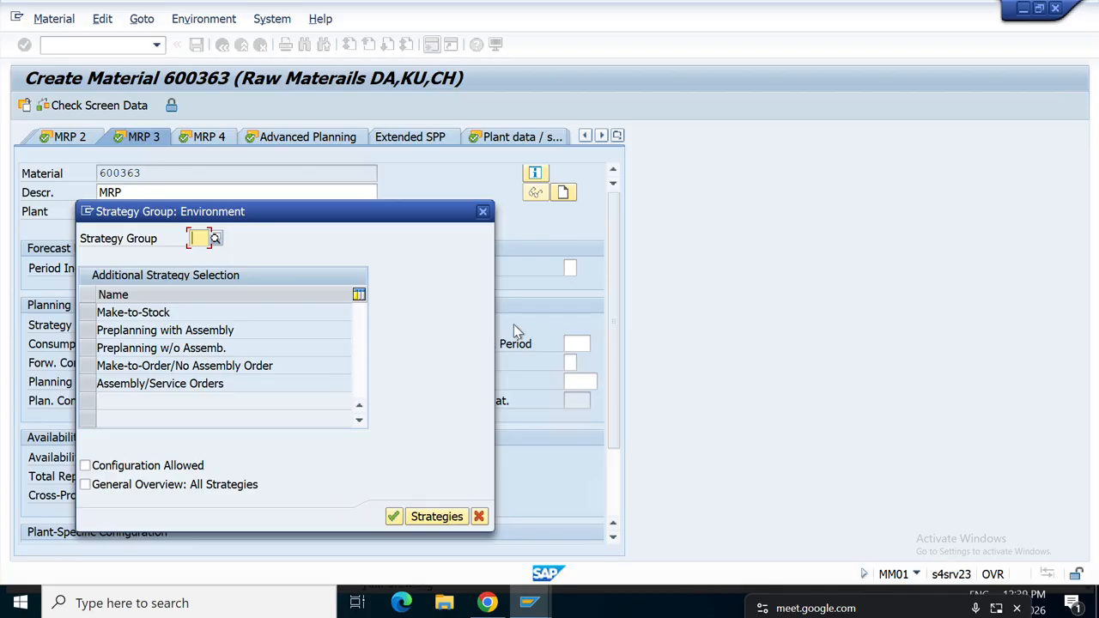
{"action": "left_click", "coordinate": [91, 318]}
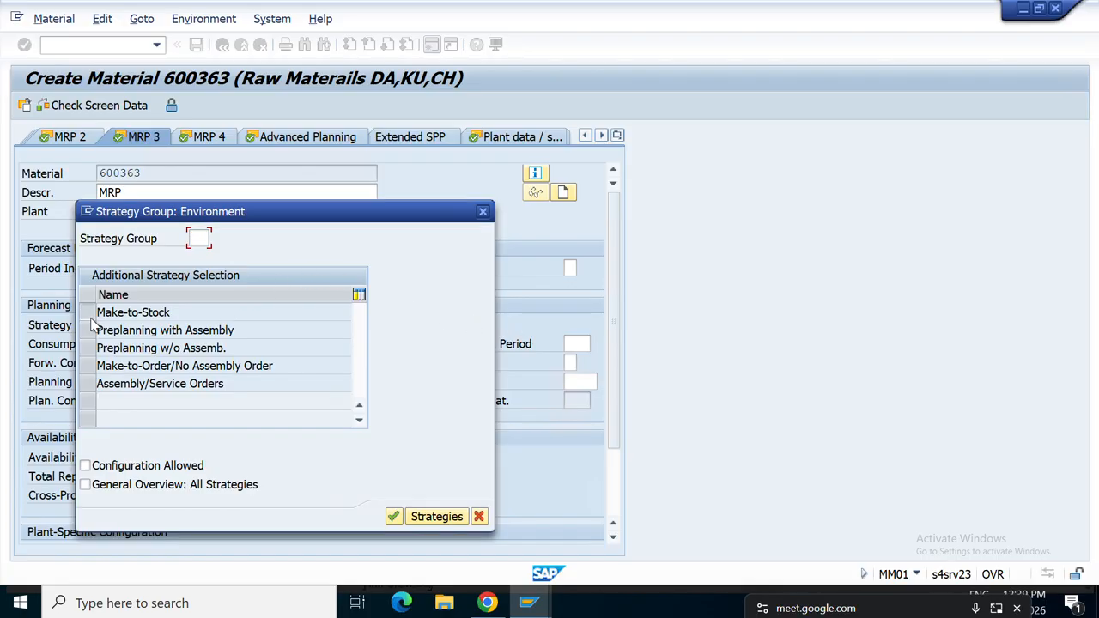
{"action": "left_click", "coordinate": [198, 239]}
{"action": "left_click", "coordinate": [216, 238]}
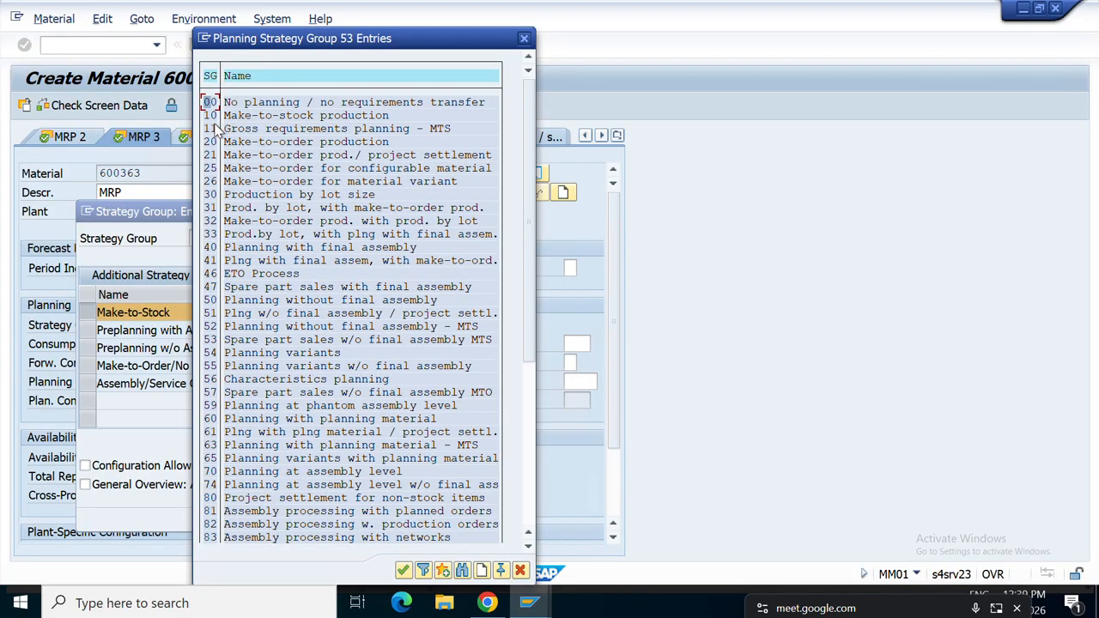
{"action": "double_click", "coordinate": [212, 116]}
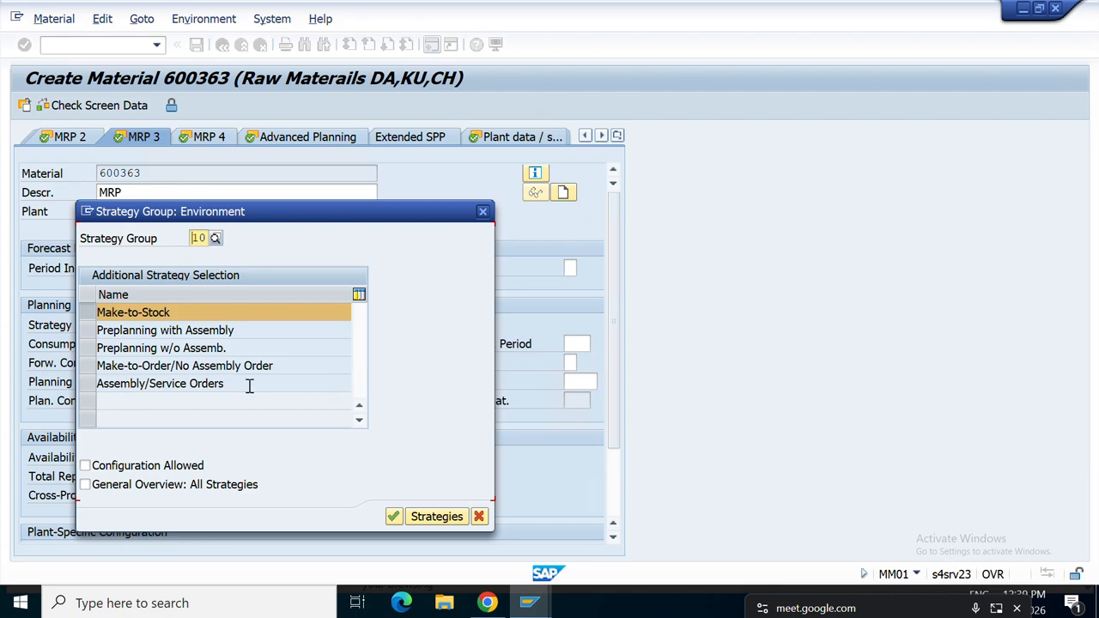
{"action": "left_click", "coordinate": [394, 518]}
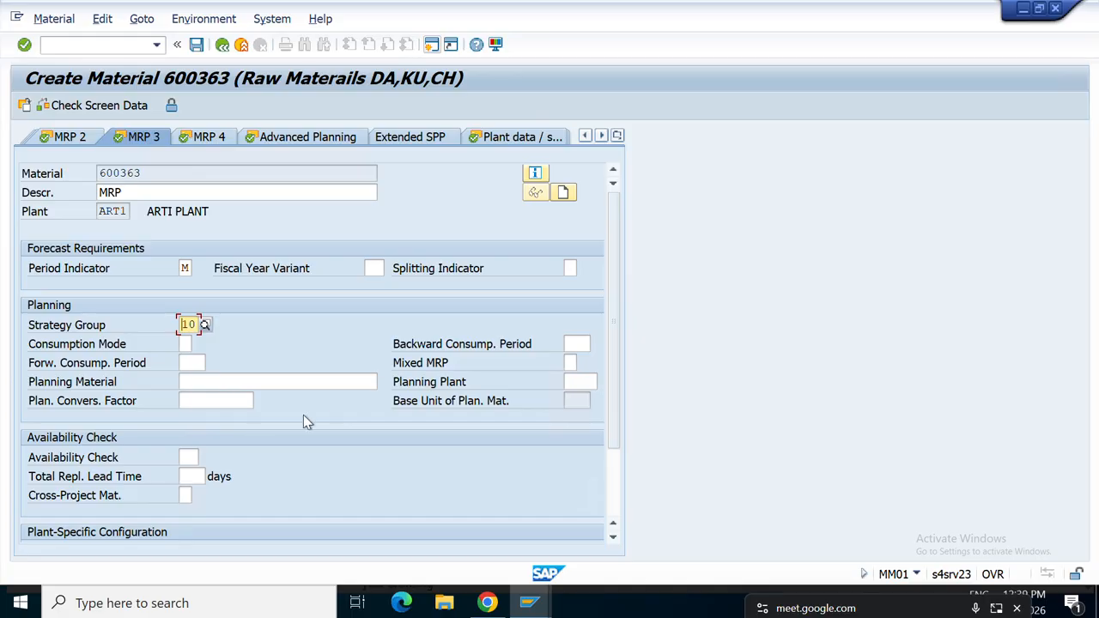
Set availability check 01 (daily requirements) and total replenishment lead time 3 days.
{"action": "left_click", "coordinate": [187, 458]}
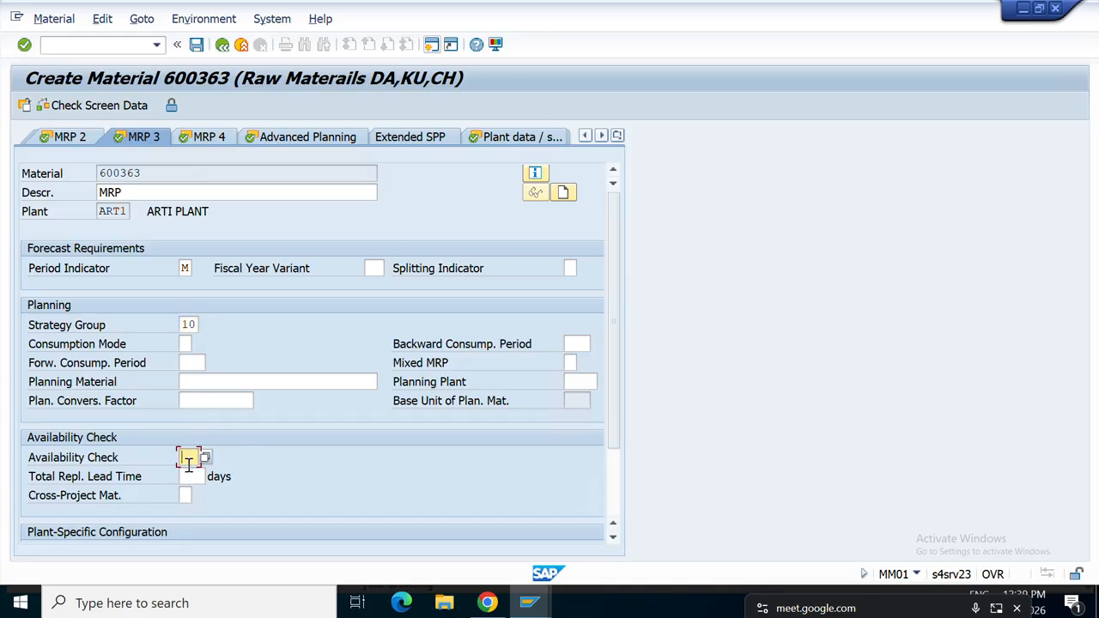
{"action": "left_click", "coordinate": [193, 479]}
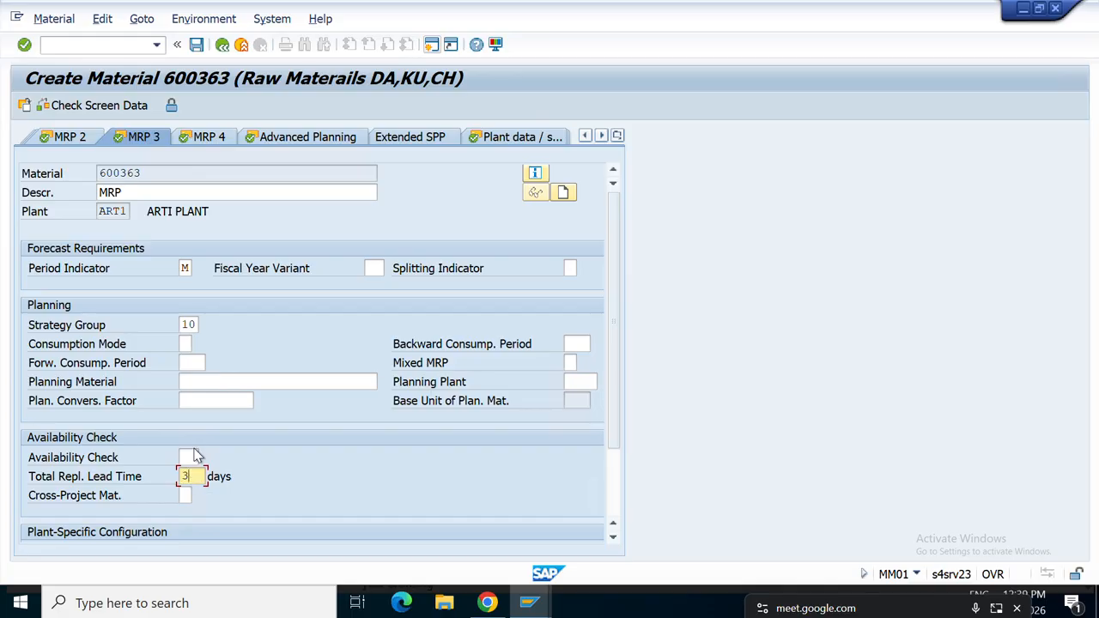
{"action": "left_click", "coordinate": [194, 456]}
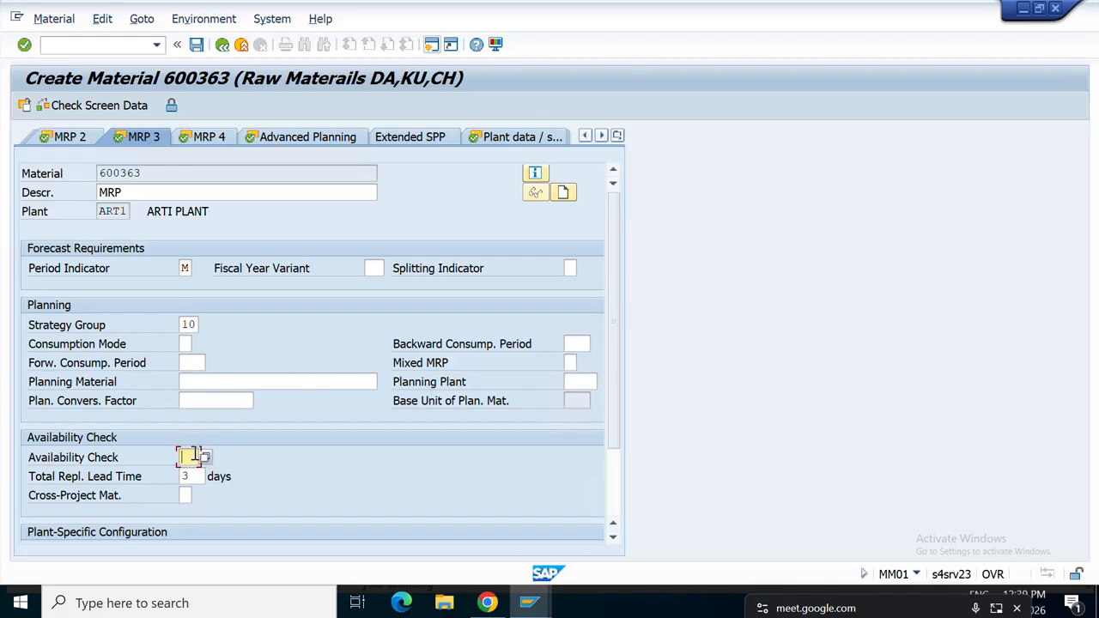
{"action": "type", "text": "1"}
{"action": "key", "text": "F4"}
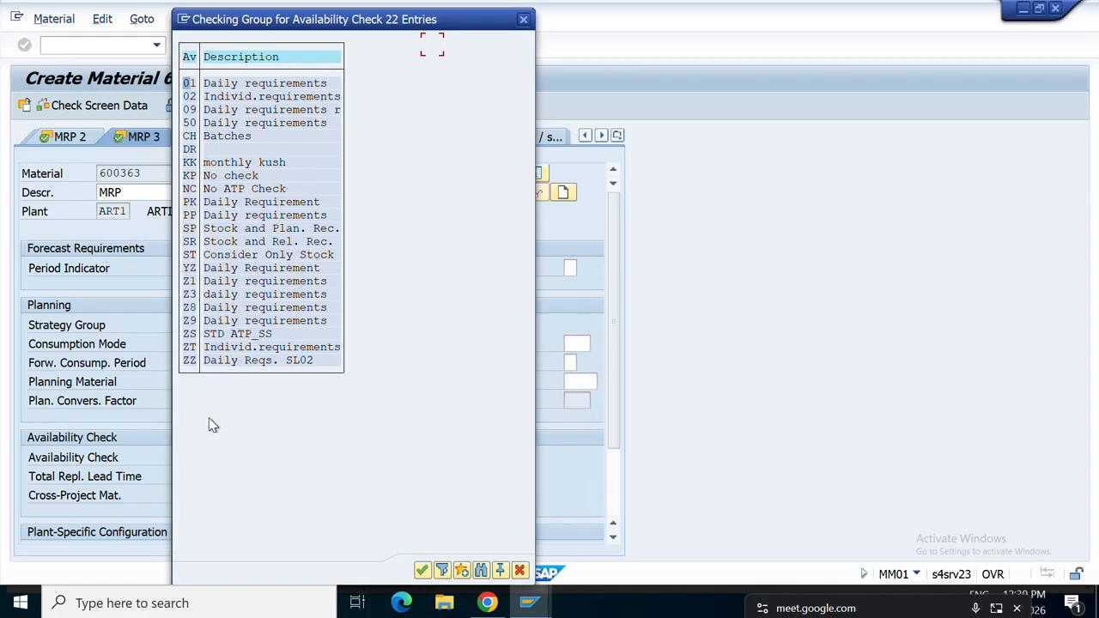
{"action": "double_click", "coordinate": [258, 86]}
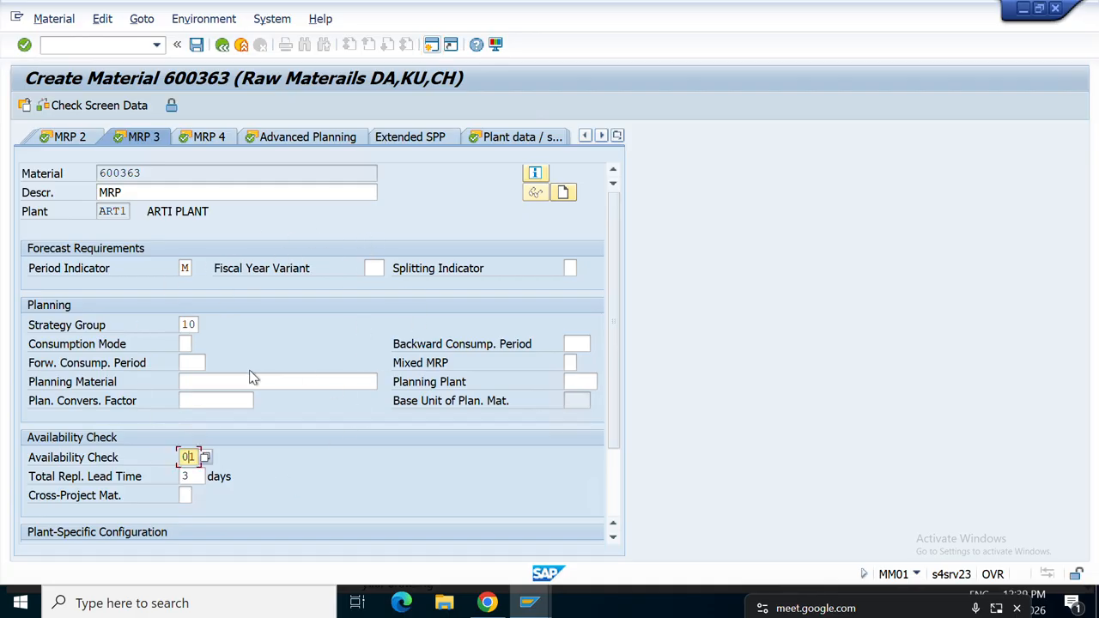
{"action": "scroll", "coordinate": [255, 437], "scroll_direction": "down", "scroll_amount": 4}
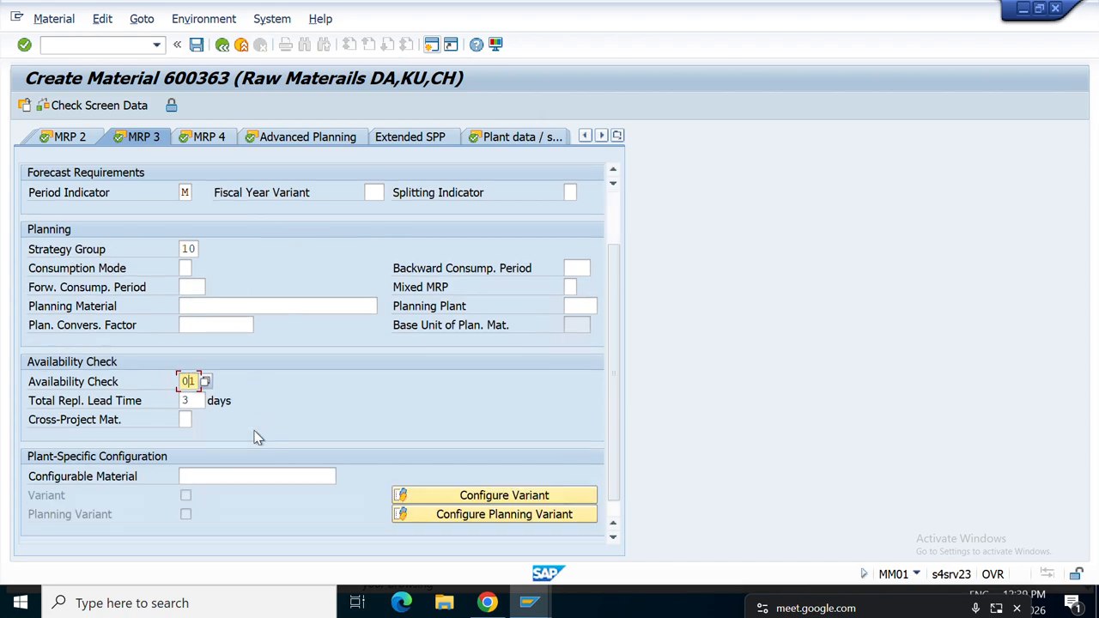
{"action": "scroll", "coordinate": [255, 437], "scroll_direction": "up", "scroll_amount": 4}
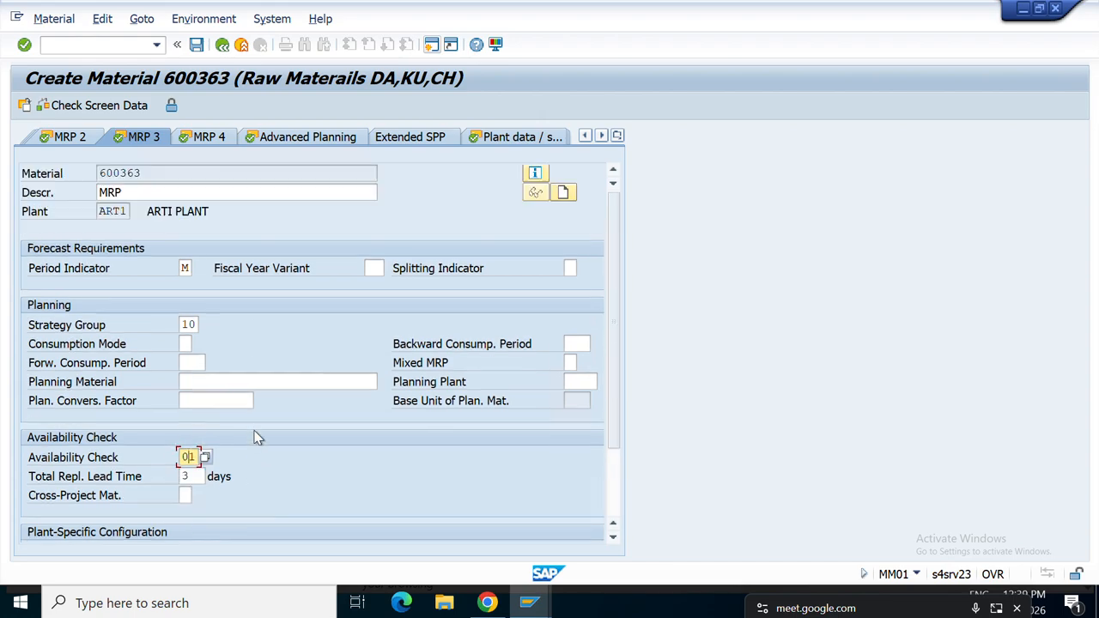
{"action": "left_click", "coordinate": [310, 324]}
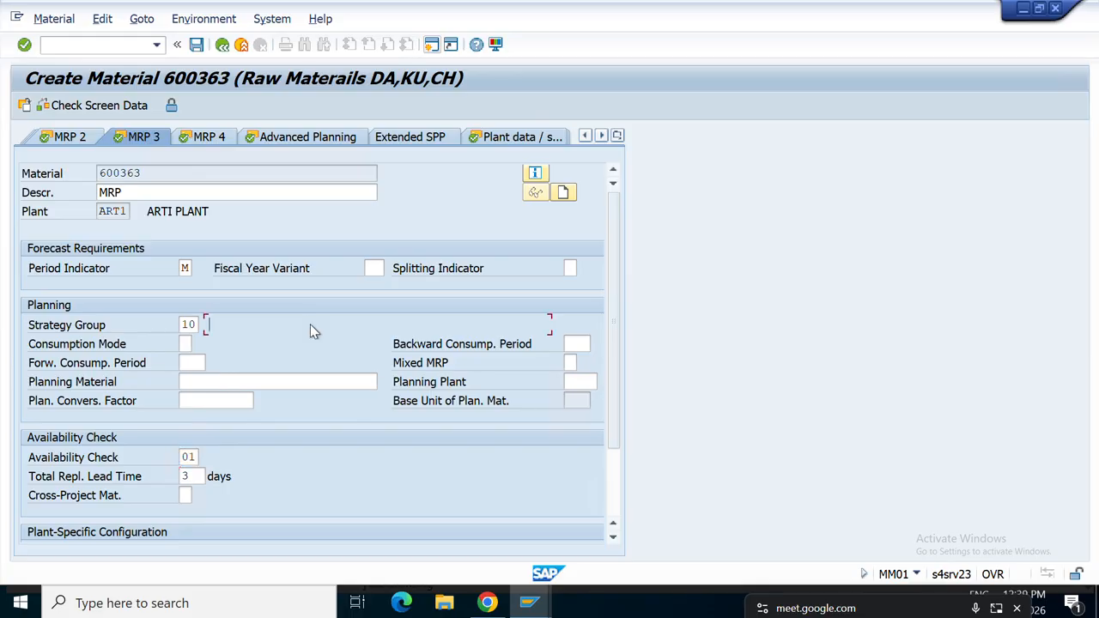
Advance through MRP 4, Advanced Planning and plant storage views to Accounting 1.
{"action": "key", "text": "Return"}
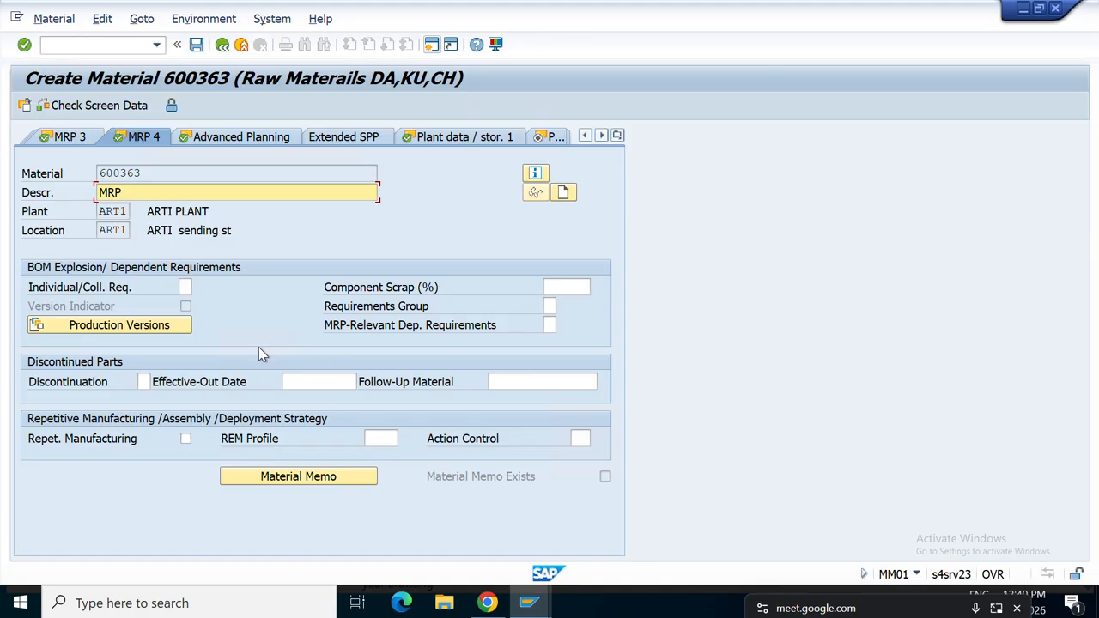
{"action": "key", "text": "Return"}
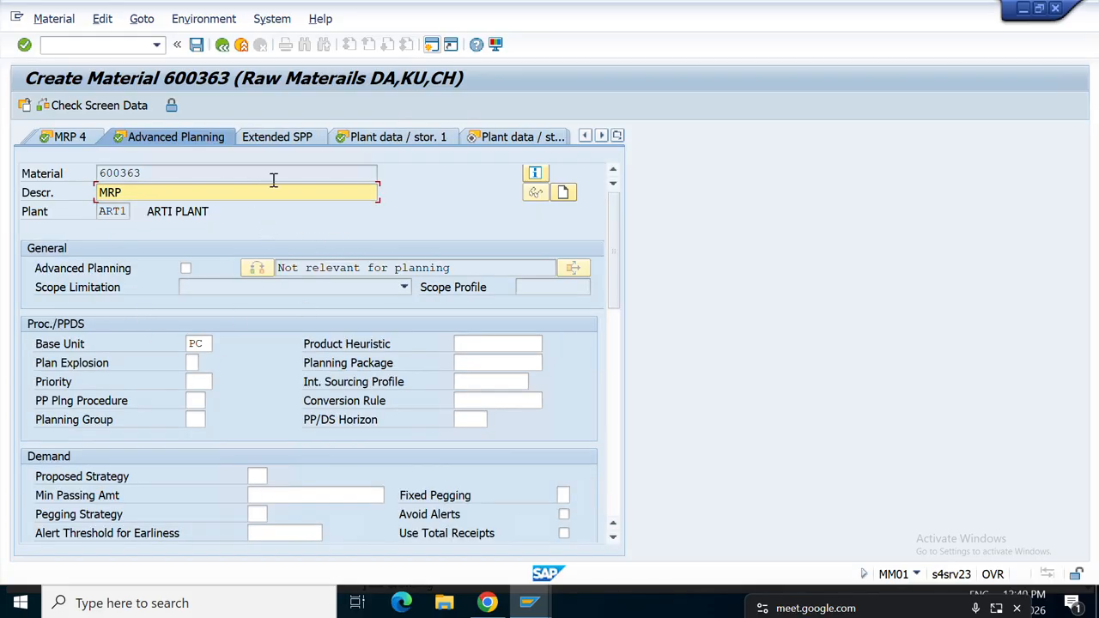
{"action": "left_click", "coordinate": [413, 141]}
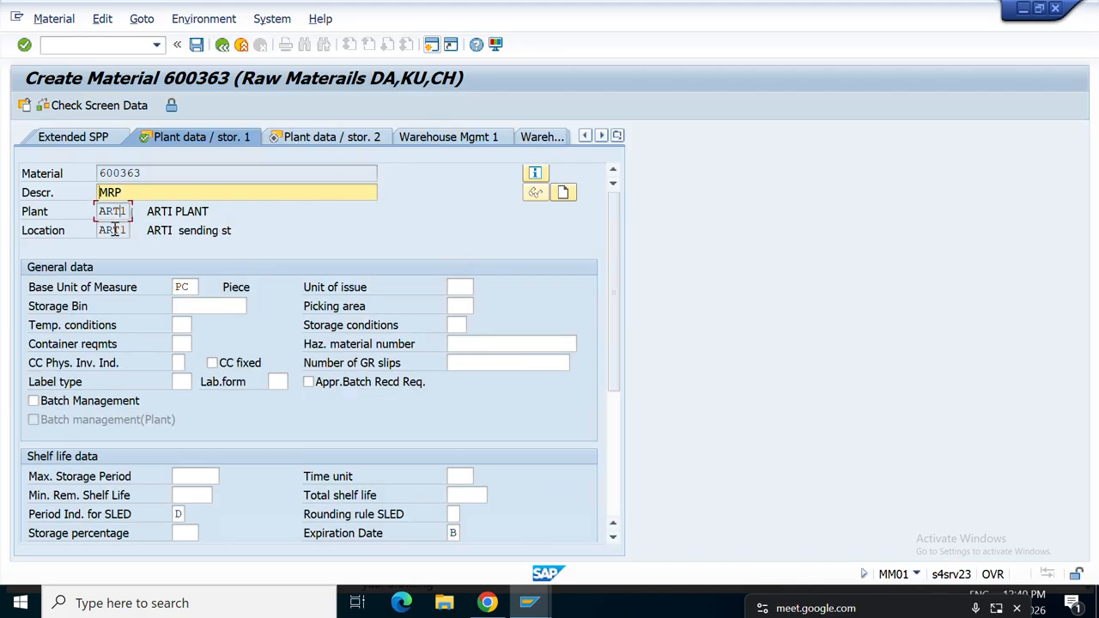
{"action": "left_click_drag", "start_coordinate": [141, 173], "coordinate": [39, 183]}
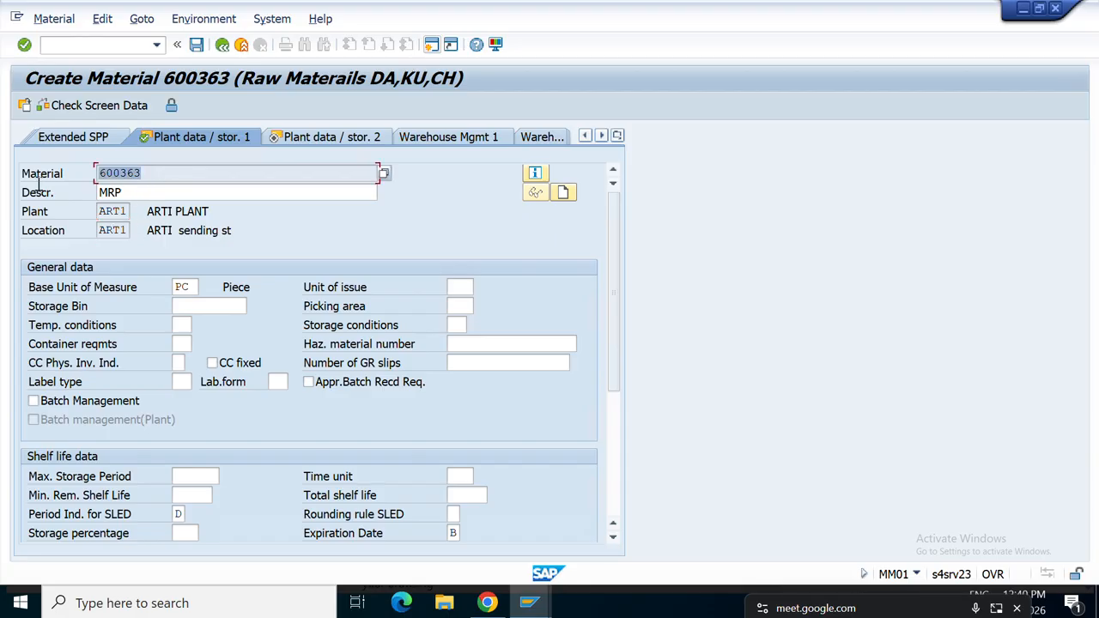
{"action": "key", "text": "Return"}
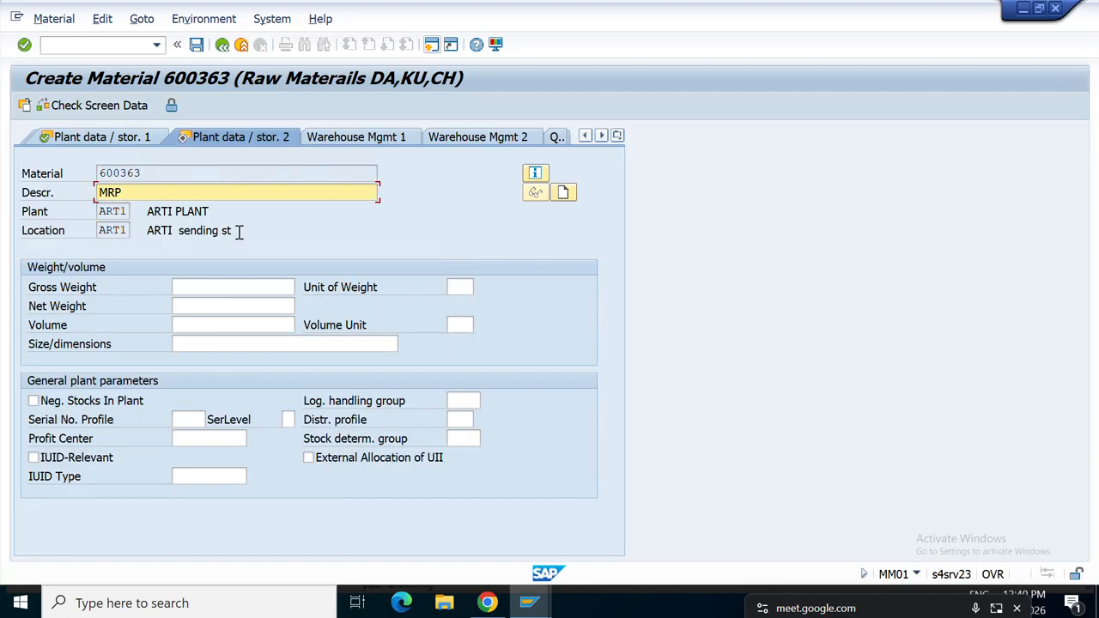
{"action": "key", "text": "Return"}
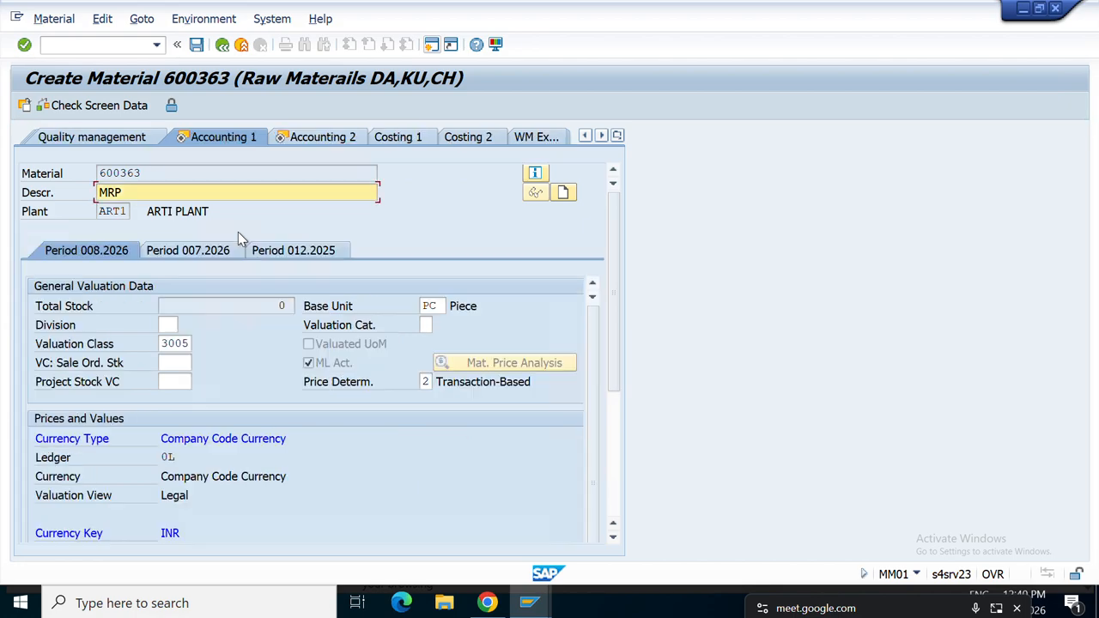
Assign valuation class 3005 and per-unit price 1, reaching the last data screen.
{"action": "left_click", "coordinate": [191, 344]}
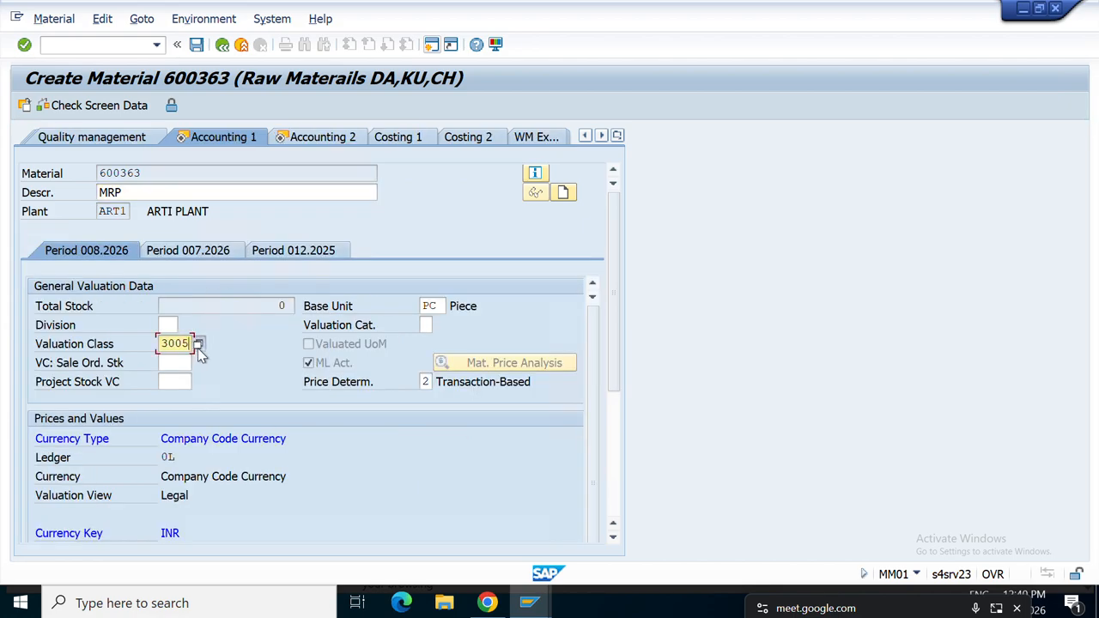
{"action": "left_click", "coordinate": [197, 345]}
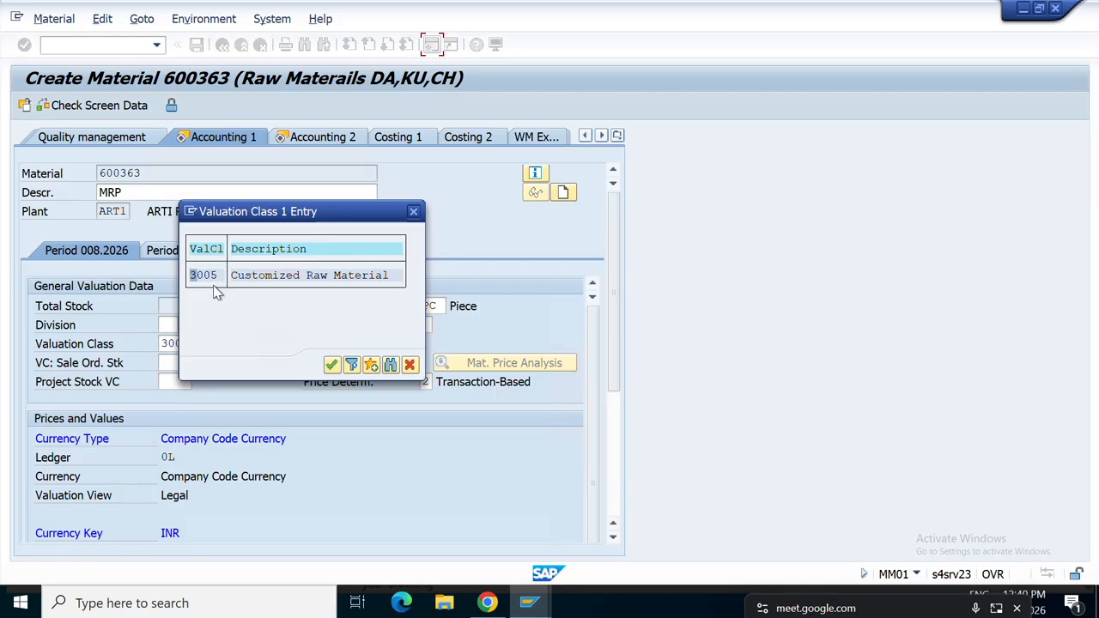
{"action": "double_click", "coordinate": [206, 276]}
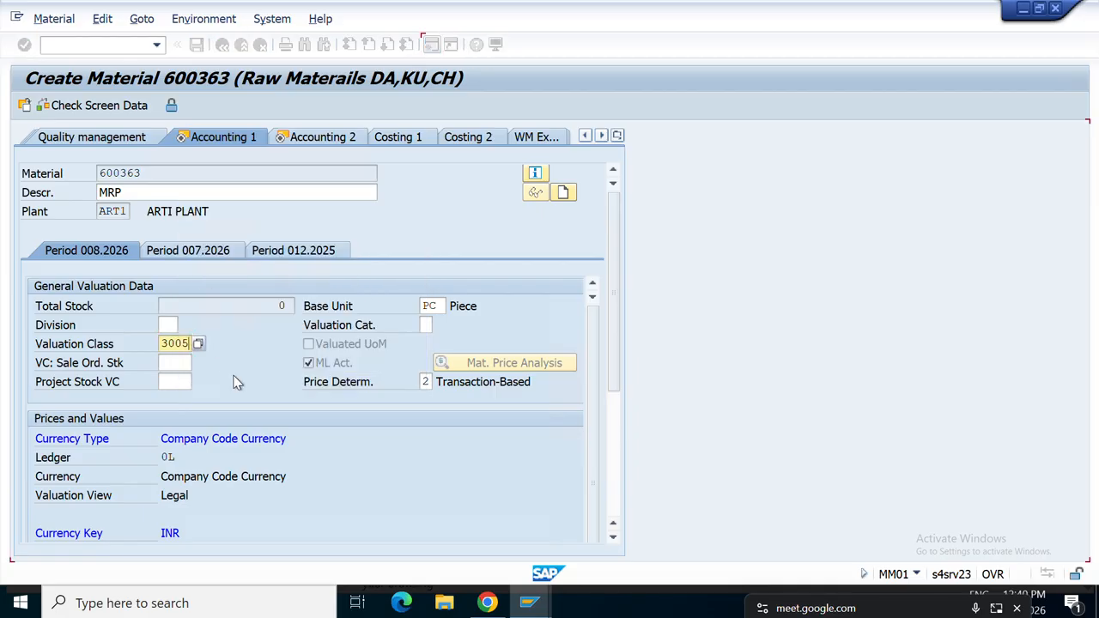
{"action": "key", "text": "Return"}
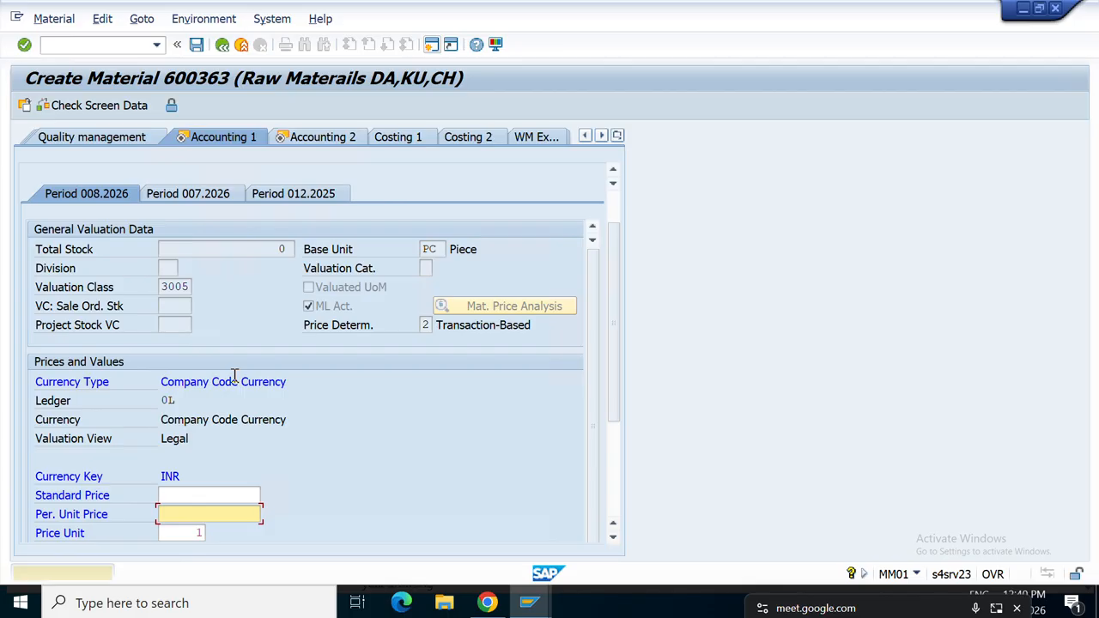
{"action": "type", "text": "1"}
{"action": "key", "text": "Return"}
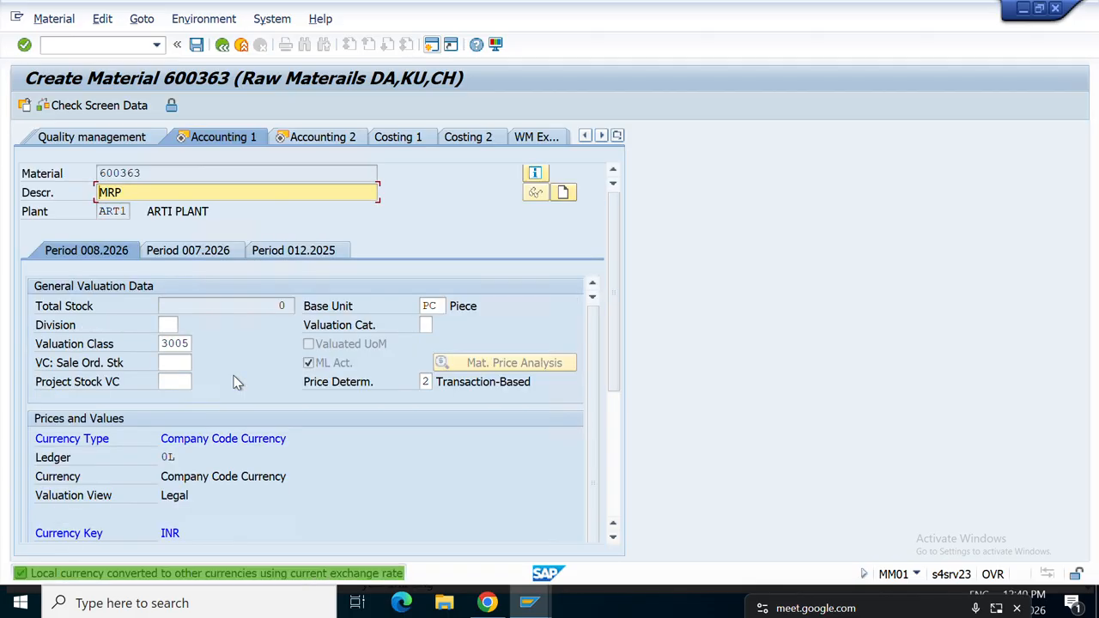
{"action": "key", "text": "Return"}
{"action": "key", "text": "Return"}
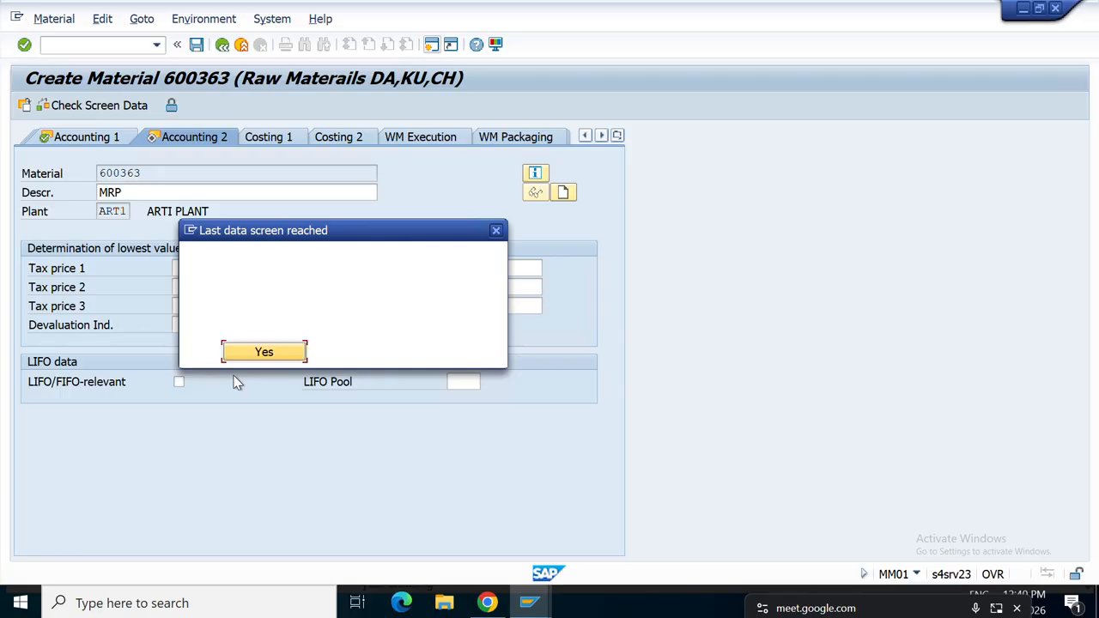
Save material 600363, dismiss the message details, and go back to SAP Easy Access.
{"action": "left_click", "coordinate": [267, 352]}
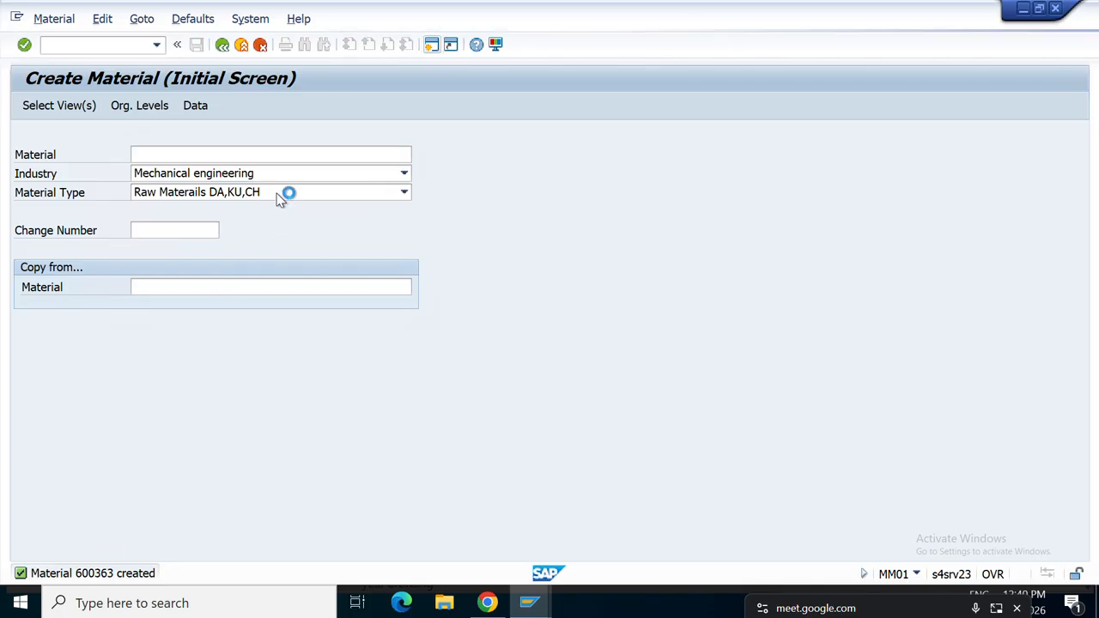
{"action": "double_click", "coordinate": [435, 303]}
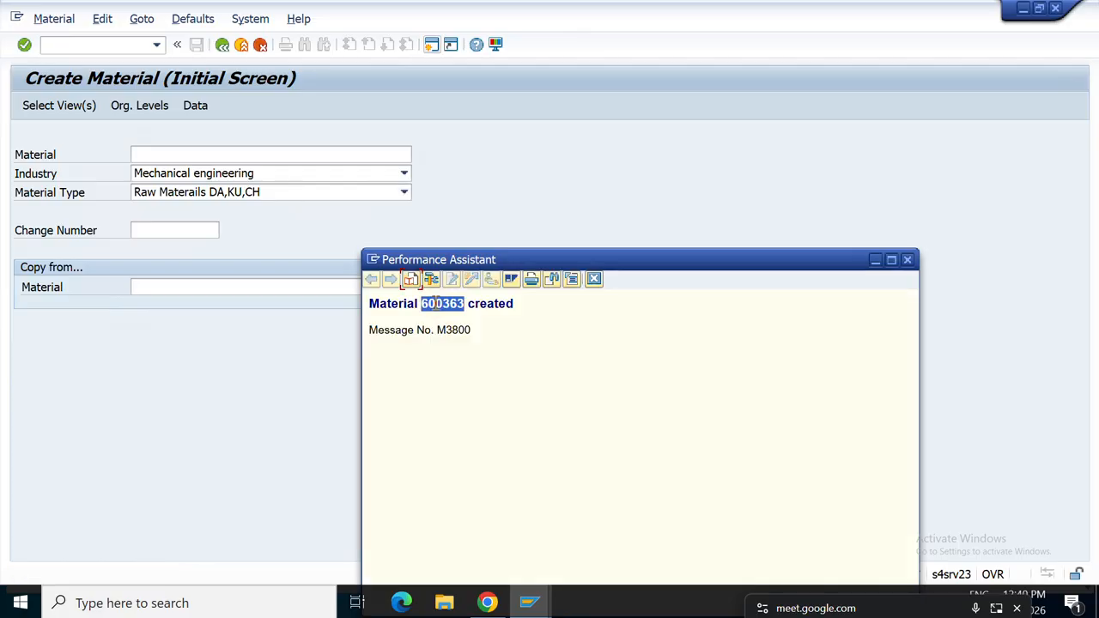
{"action": "left_click", "coordinate": [223, 45]}
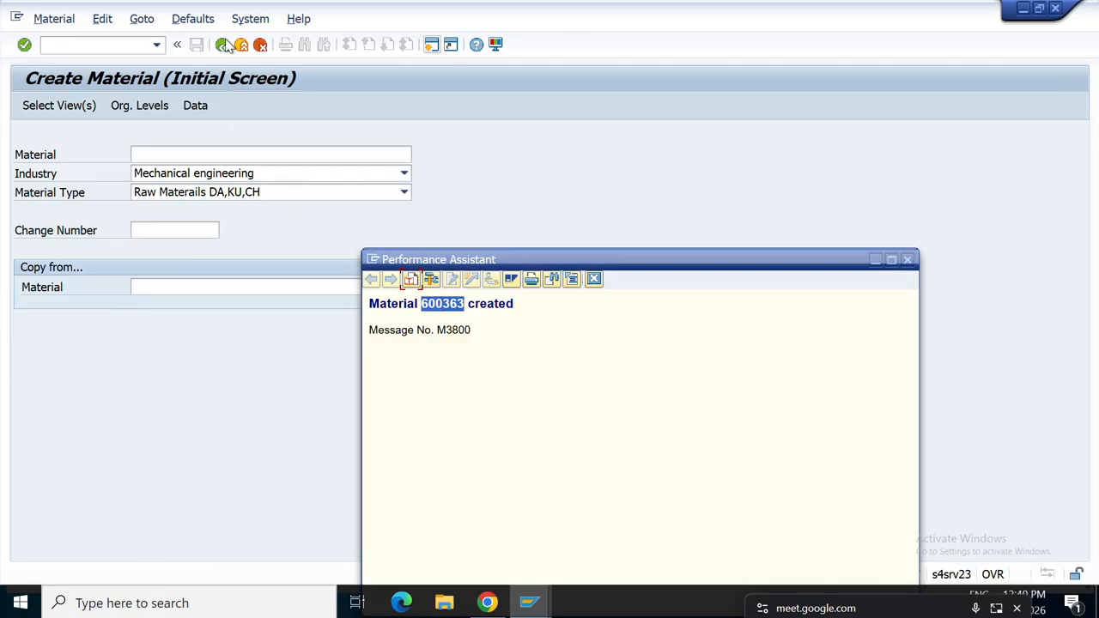
{"action": "left_click", "coordinate": [223, 44]}
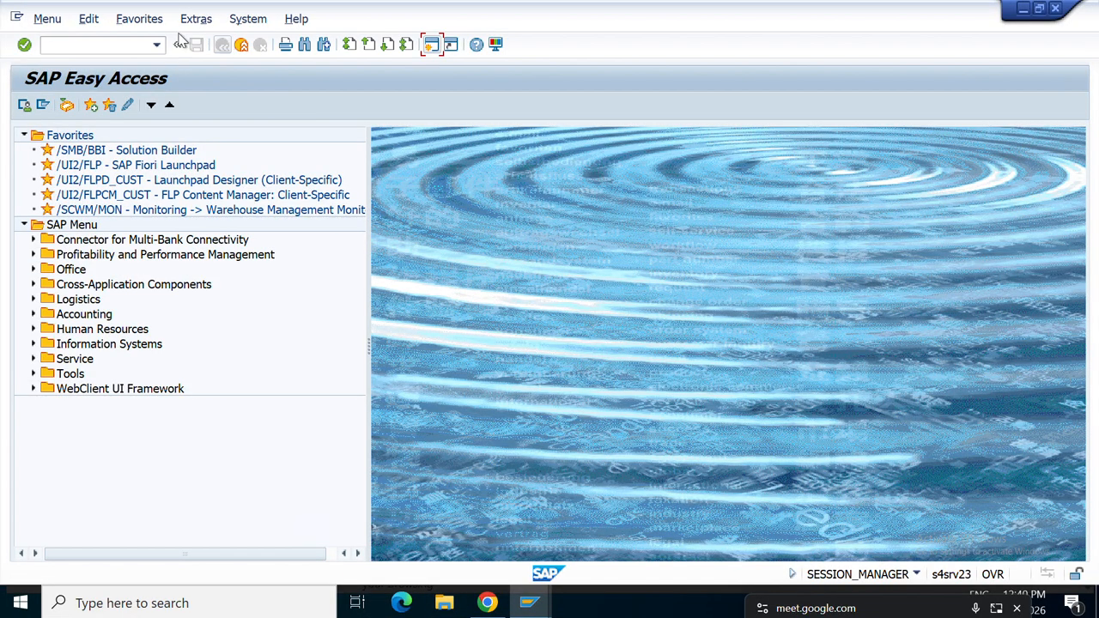
Open MD02 and enter MRP area ART1 and plant ART1 for material 600363.
{"action": "left_click", "coordinate": [73, 45]}
{"action": "type", "text": "MD02"}
{"action": "key", "text": "Return"}
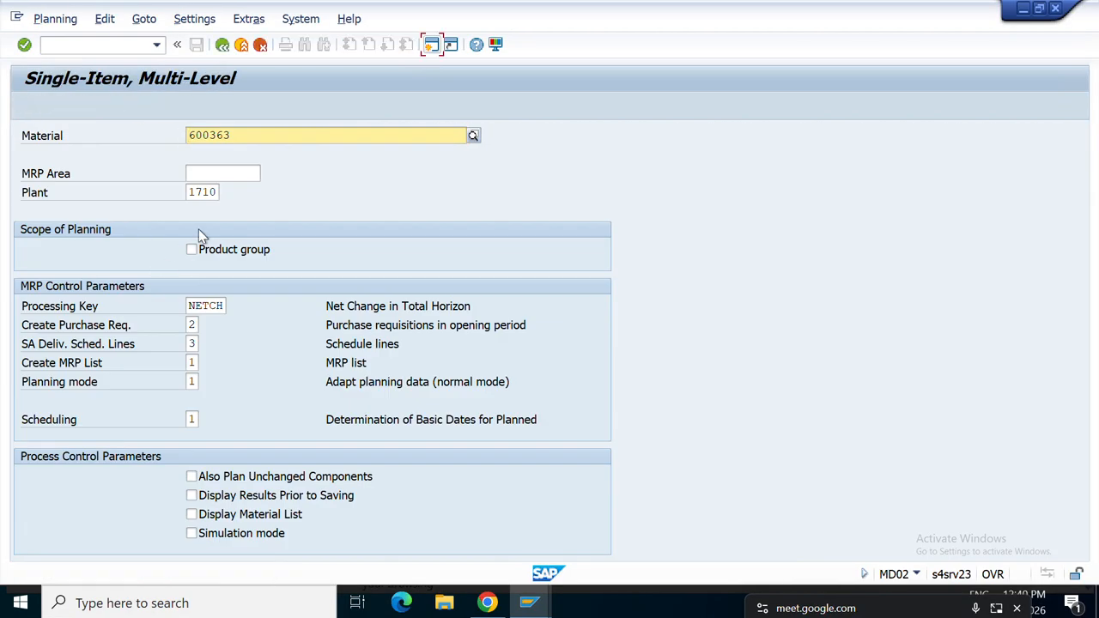
{"action": "left_click", "coordinate": [216, 174]}
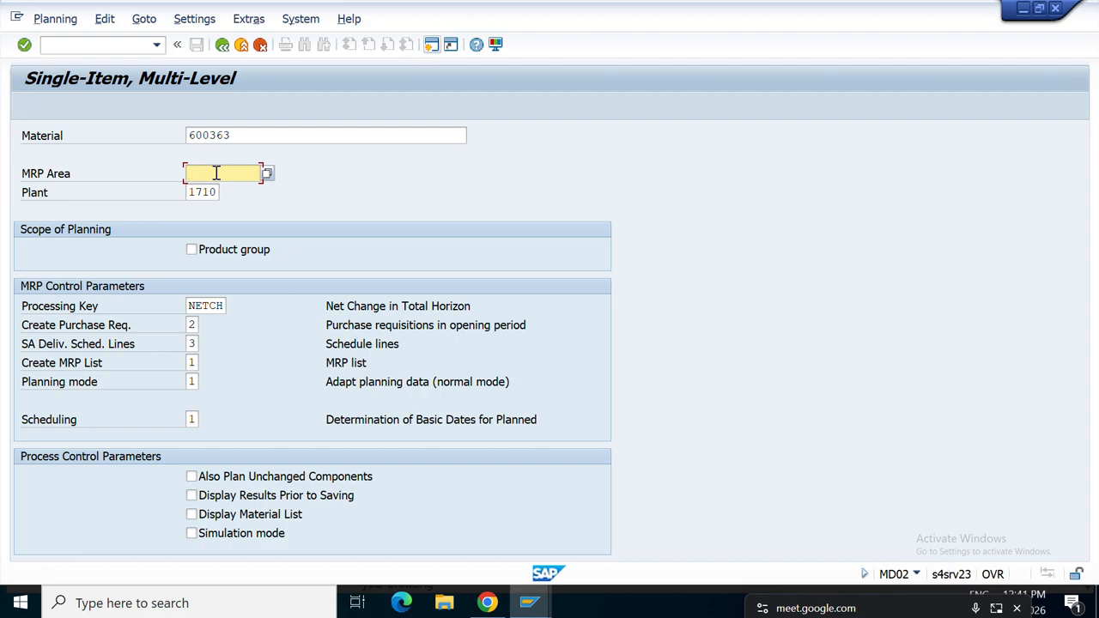
{"action": "type", "text": "ART1"}
{"action": "left_click", "coordinate": [221, 192]}
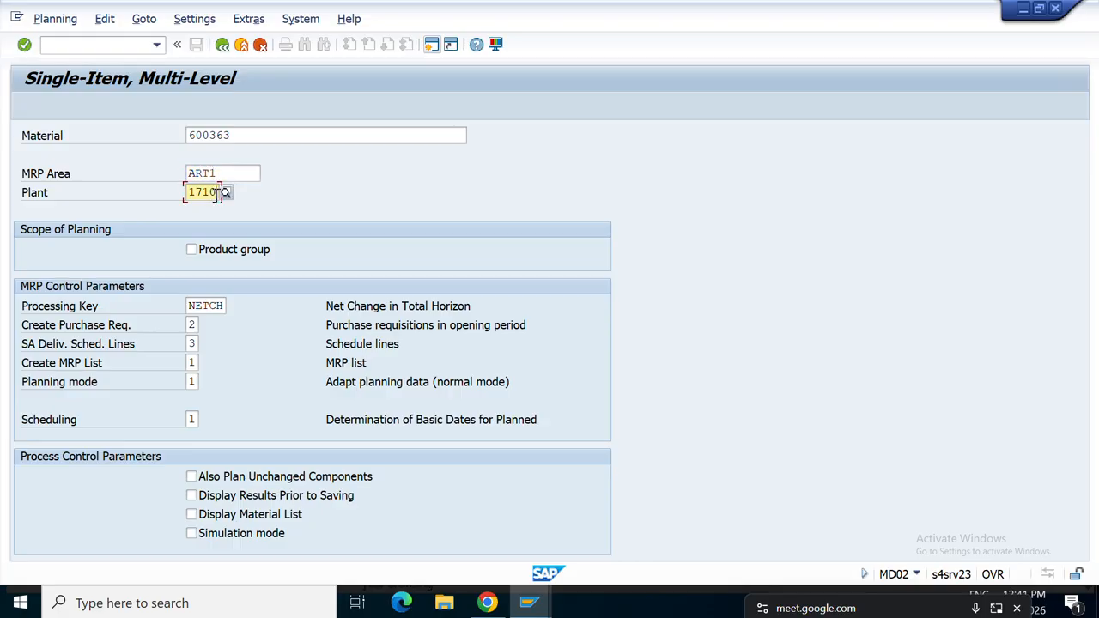
{"action": "type", "text": "ART1"}
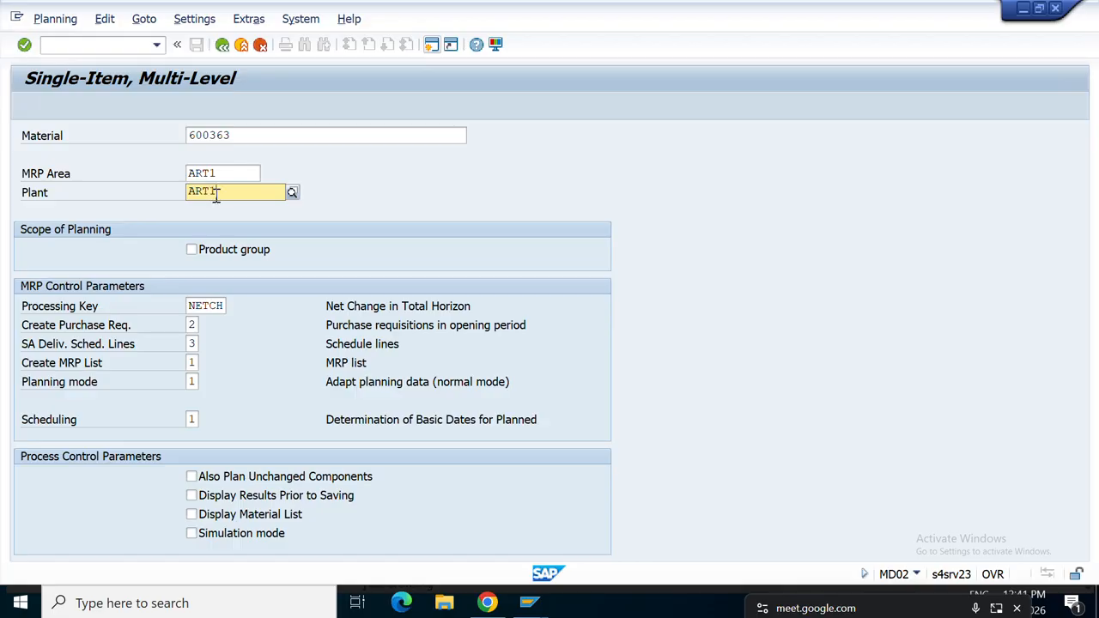
{"action": "key", "text": "Return"}
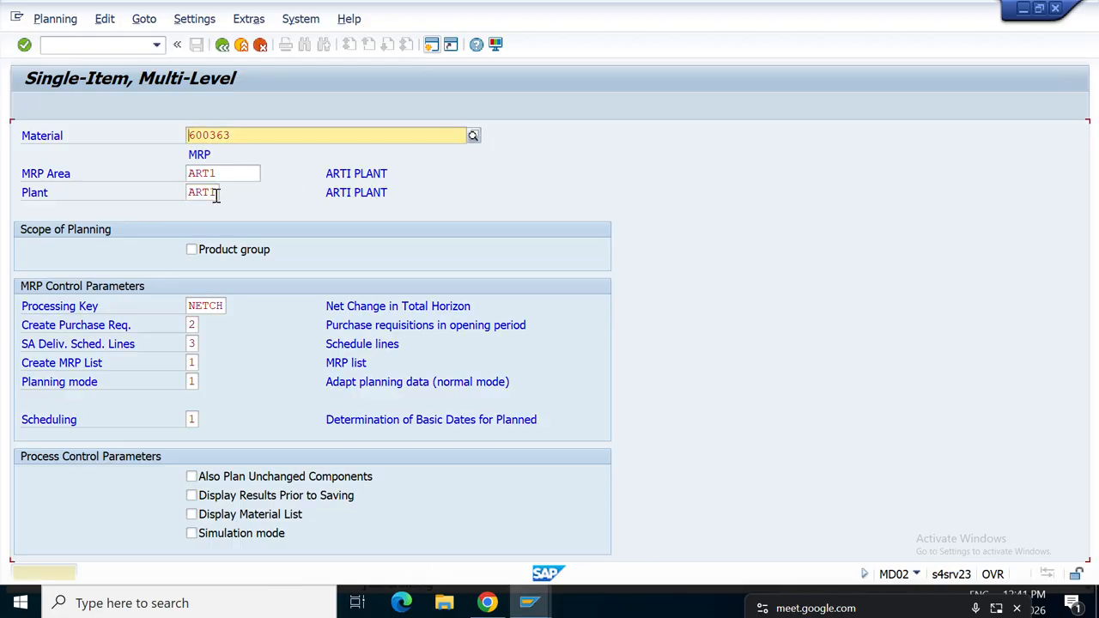
Execute the MRP run and review the statistics showing one planned order.
{"action": "key", "text": "Return"}
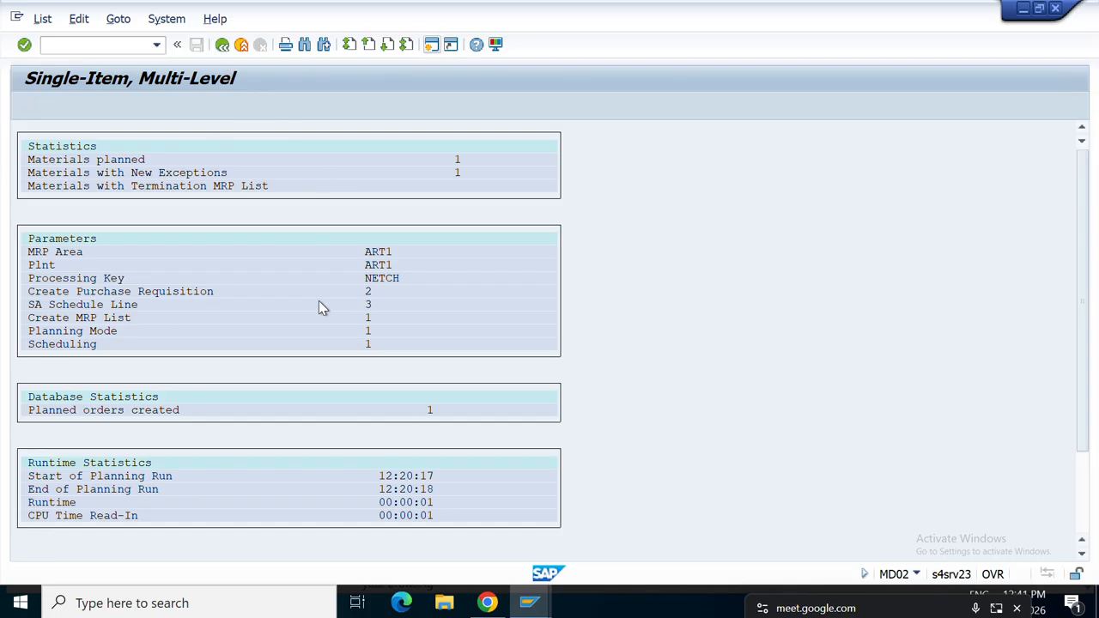
{"action": "scroll", "coordinate": [319, 305], "scroll_direction": "down", "scroll_amount": 2}
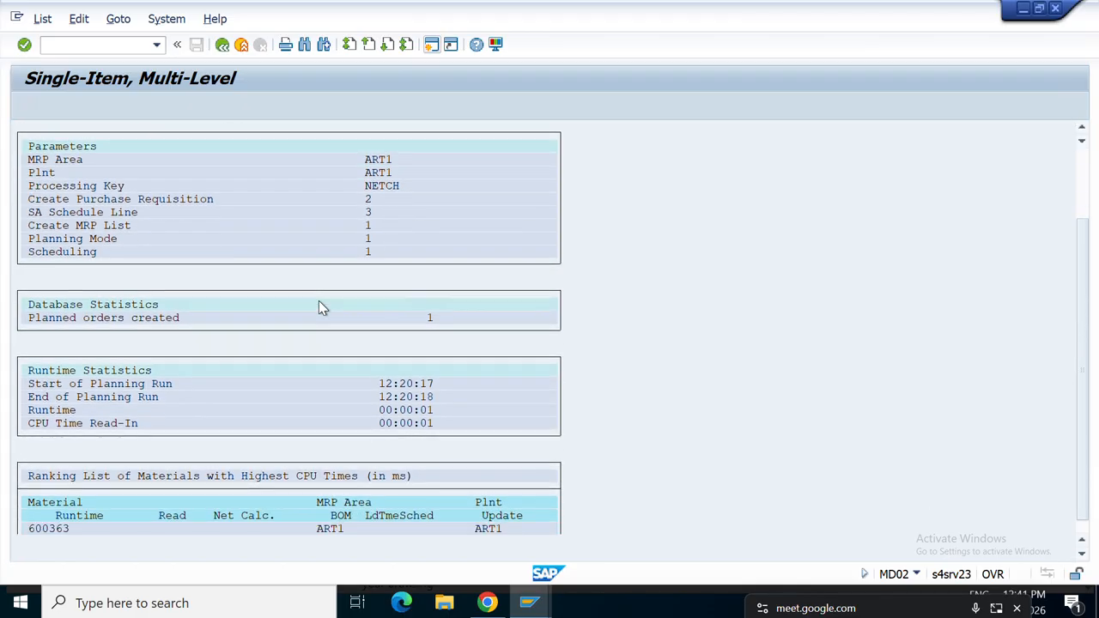
{"action": "scroll", "coordinate": [319, 308], "scroll_direction": "down", "scroll_amount": 1}
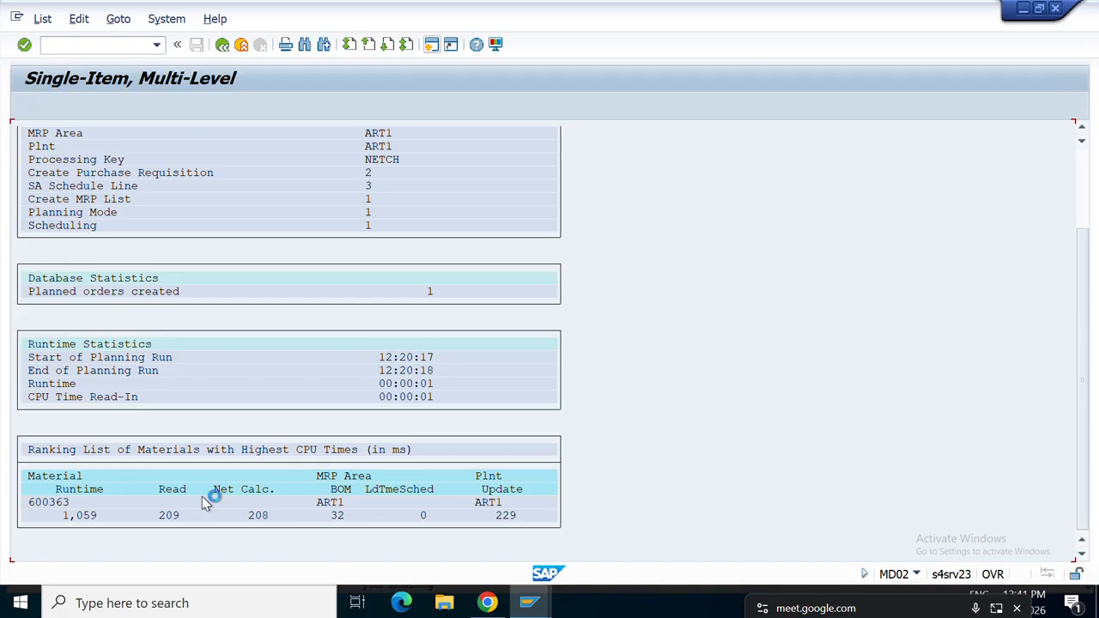
{"action": "scroll", "coordinate": [201, 496], "scroll_direction": "up", "scroll_amount": 3}
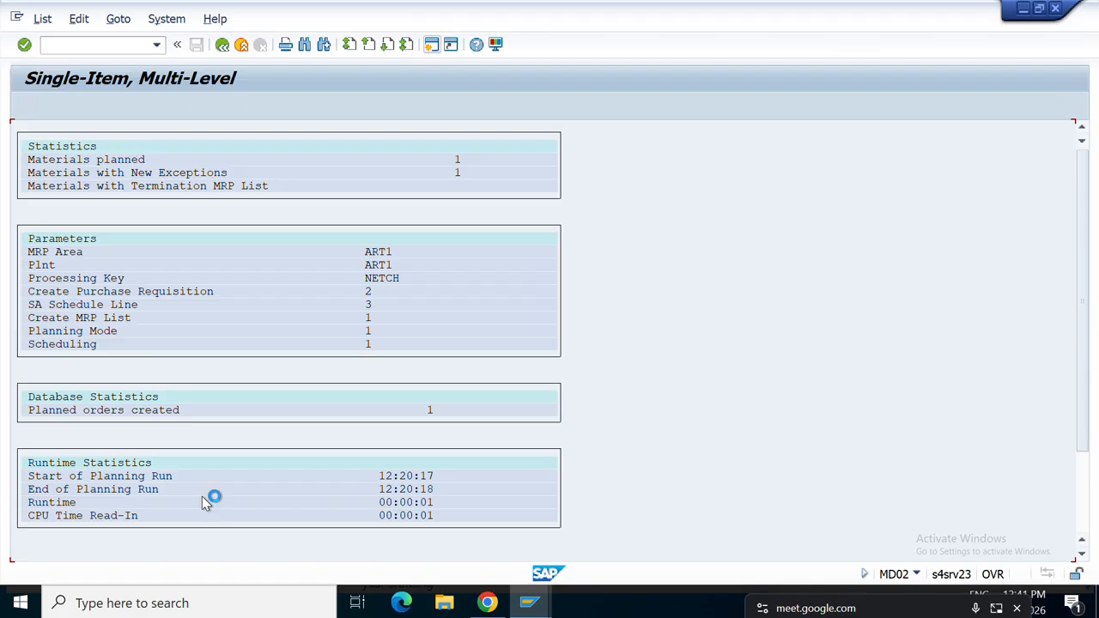
Display the MD04 stock/requirements list for material 600363.
{"action": "left_click", "coordinate": [222, 45]}
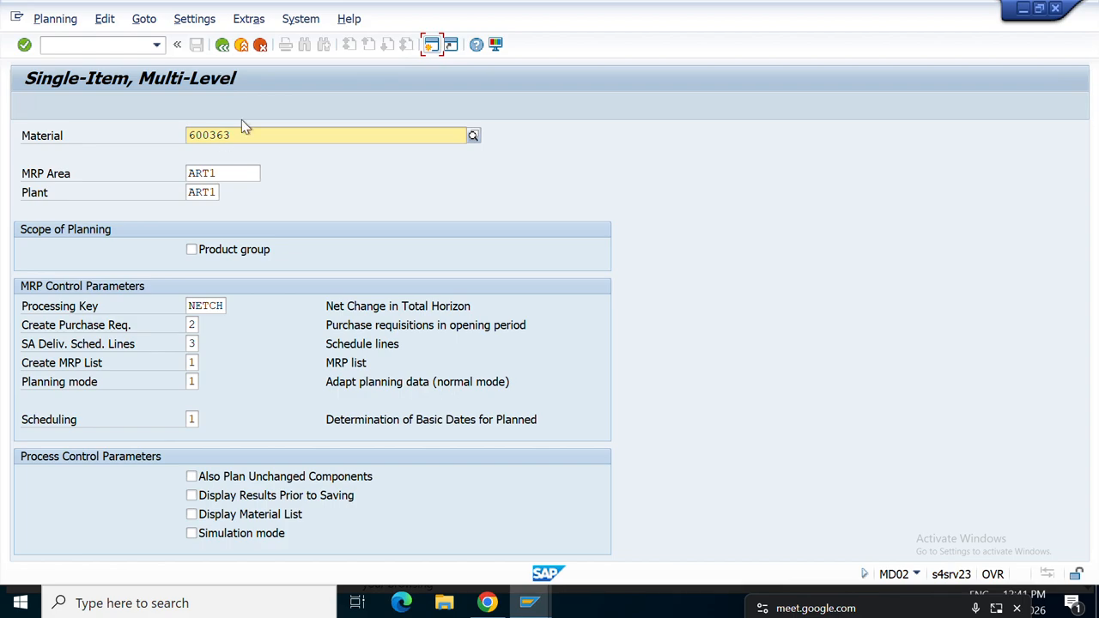
{"action": "left_click_drag", "start_coordinate": [240, 133], "coordinate": [177, 127]}
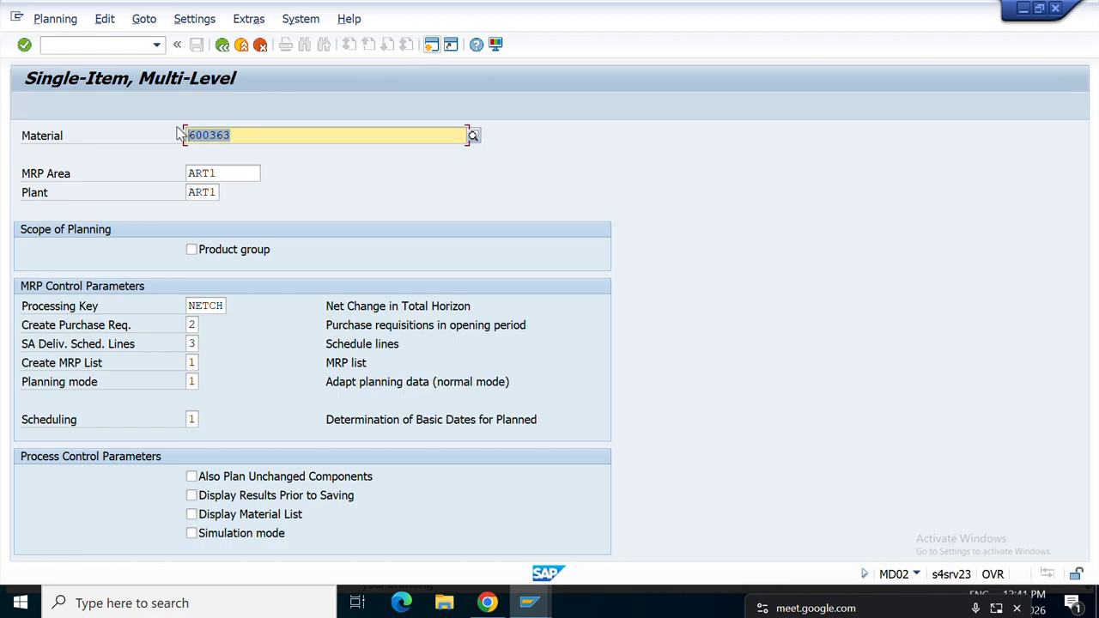
{"action": "left_click", "coordinate": [115, 45]}
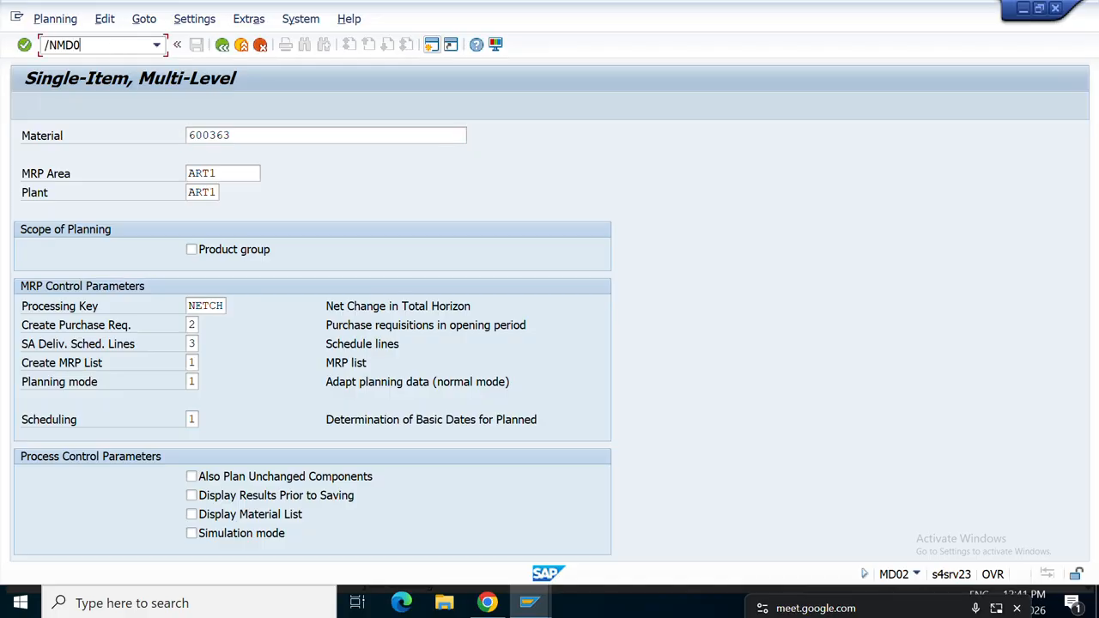
{"action": "key", "text": "Return"}
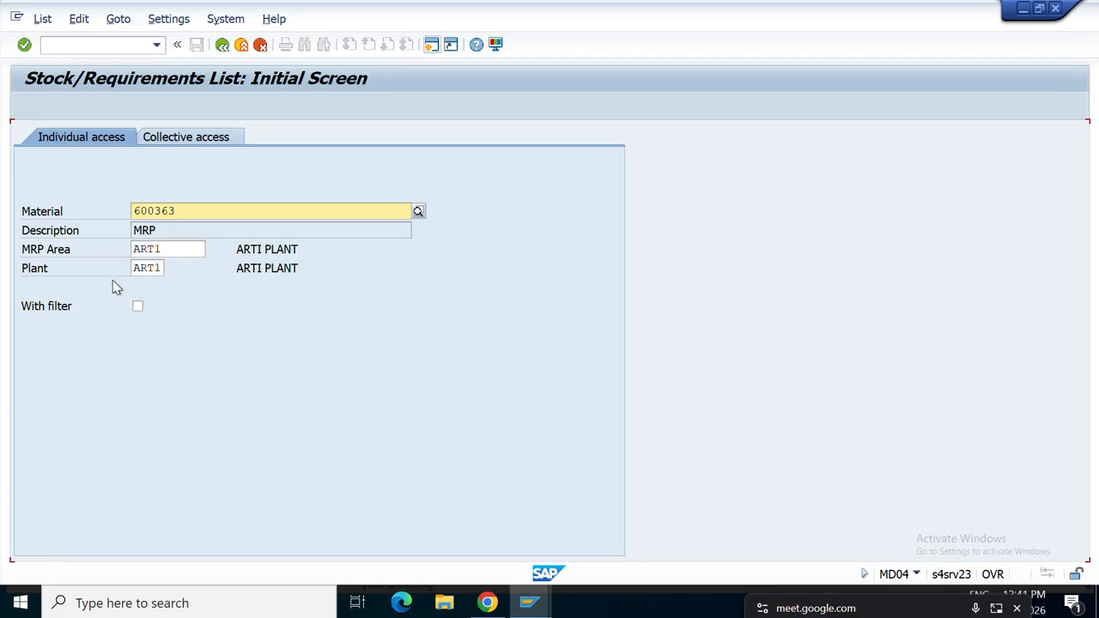
{"action": "key", "text": "Return"}
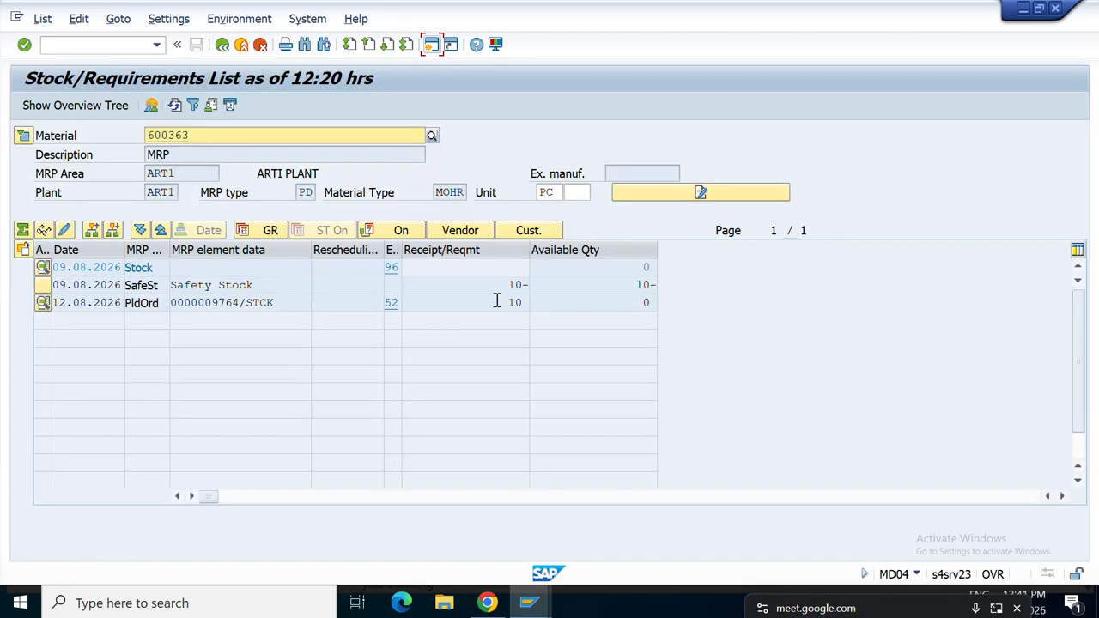
Review the planned order of 10 covering safety stock, then list the MRP types.
{"action": "left_click", "coordinate": [524, 284]}
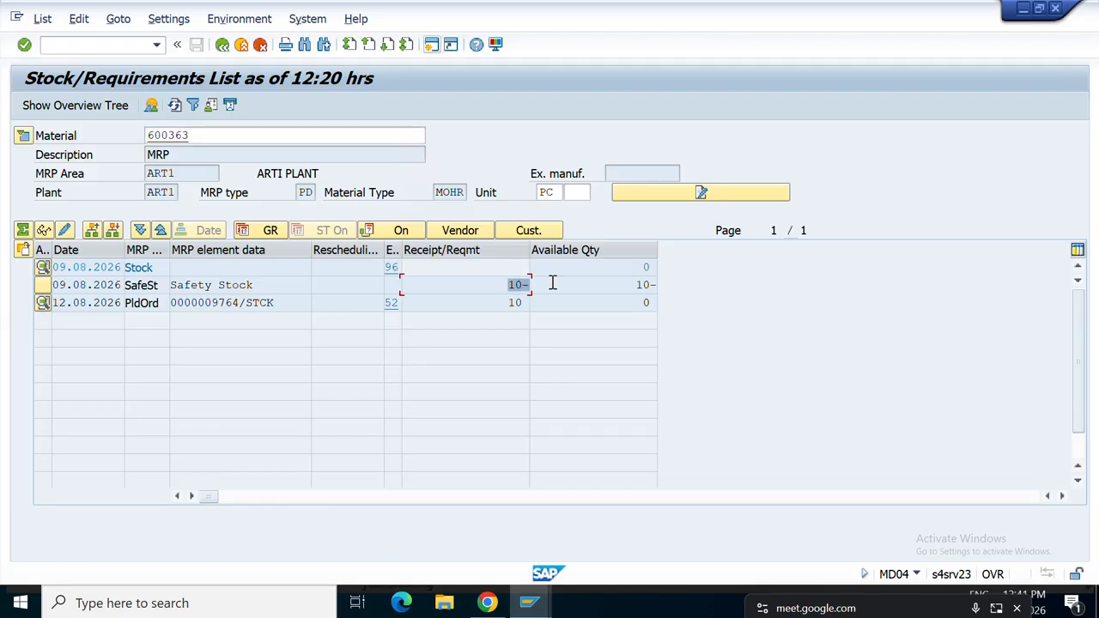
{"action": "left_click", "coordinate": [533, 309]}
{"action": "left_click_drag", "start_coordinate": [514, 305], "coordinate": [537, 306]}
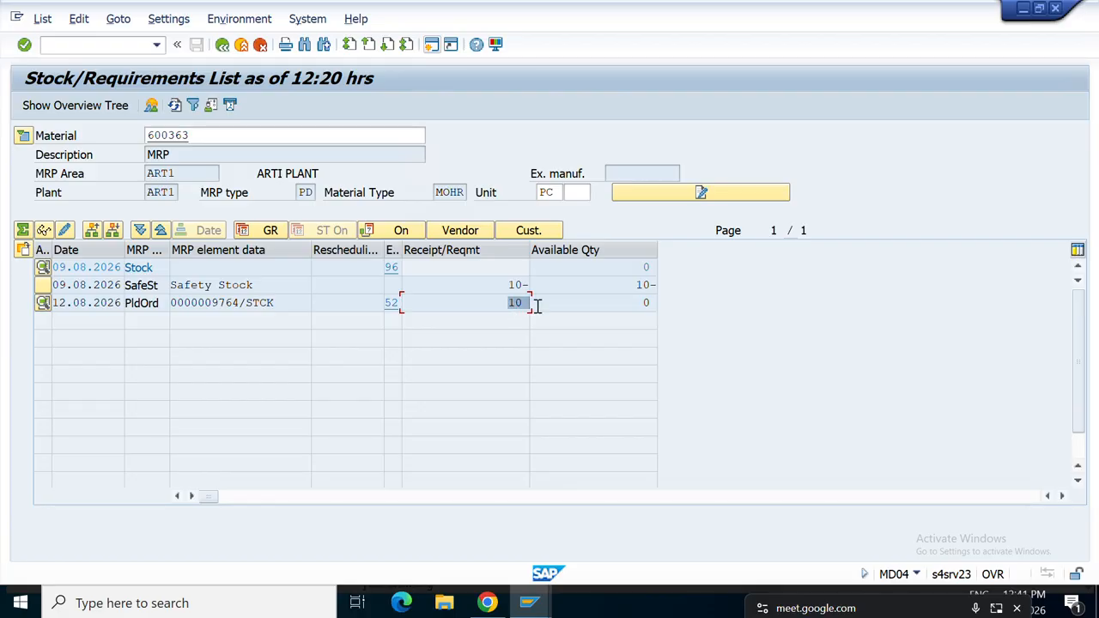
{"action": "left_click", "coordinate": [633, 303]}
{"action": "left_click_drag", "start_coordinate": [466, 193], "coordinate": [412, 194]}
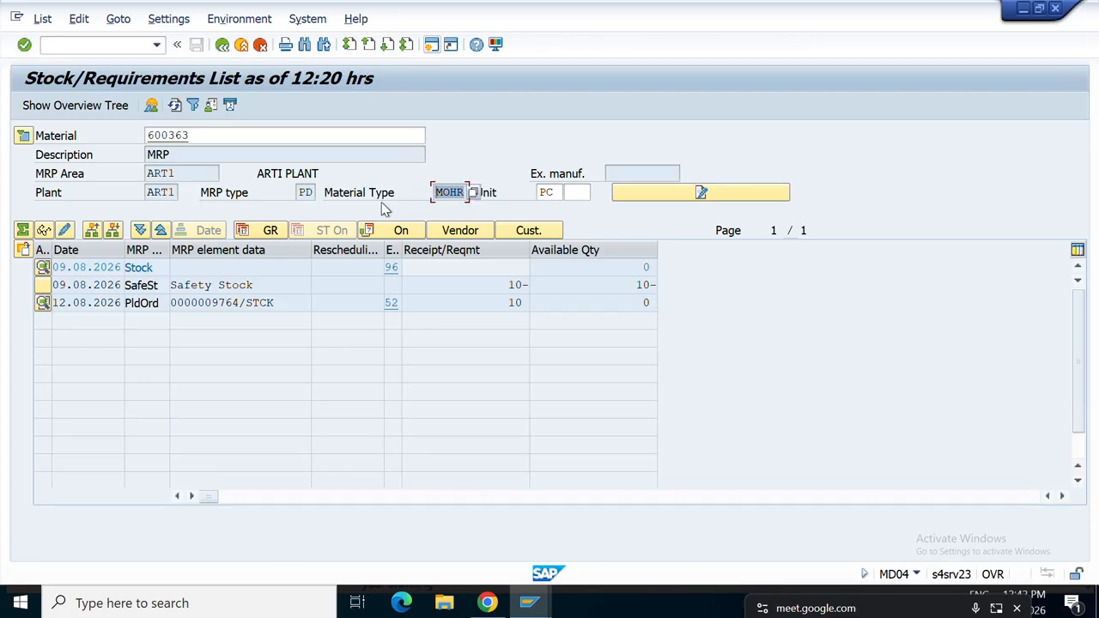
{"action": "left_click", "coordinate": [312, 192]}
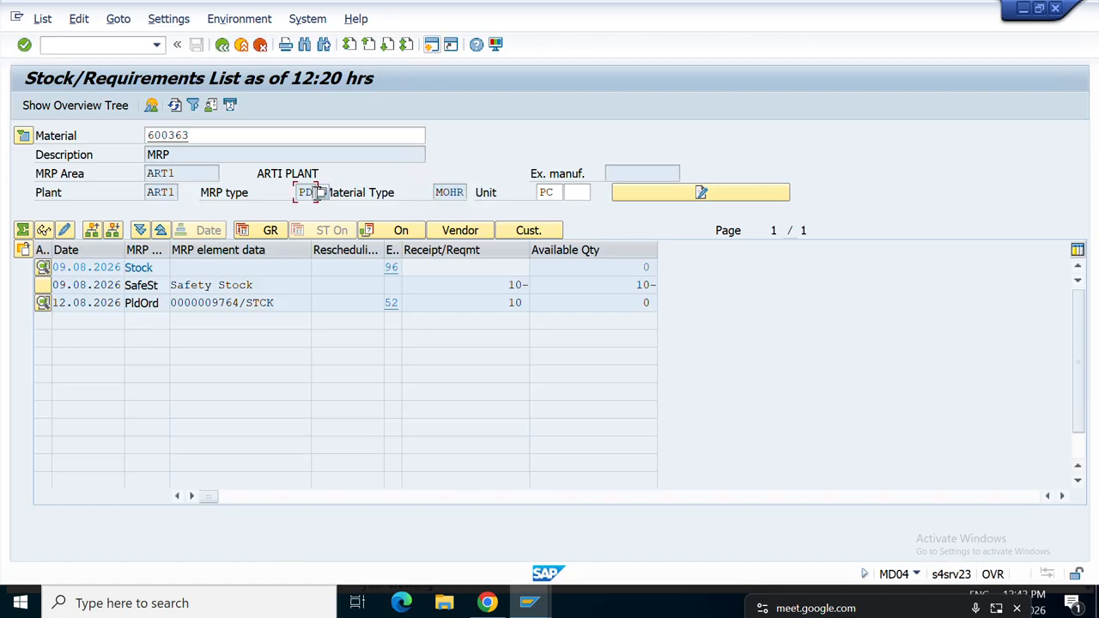
{"action": "left_click", "coordinate": [324, 193]}
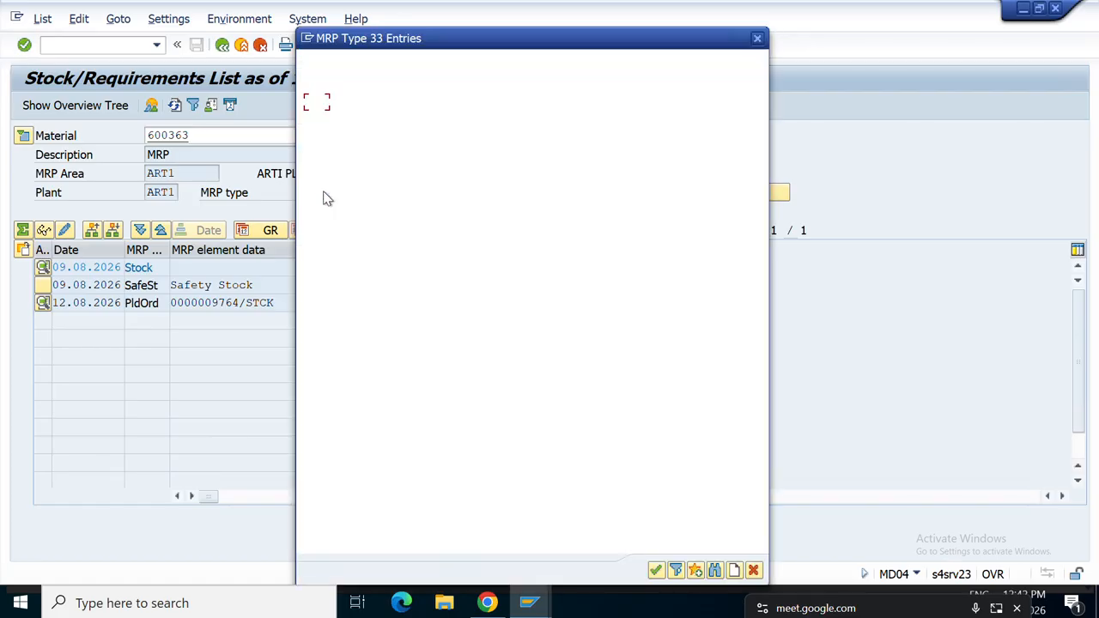
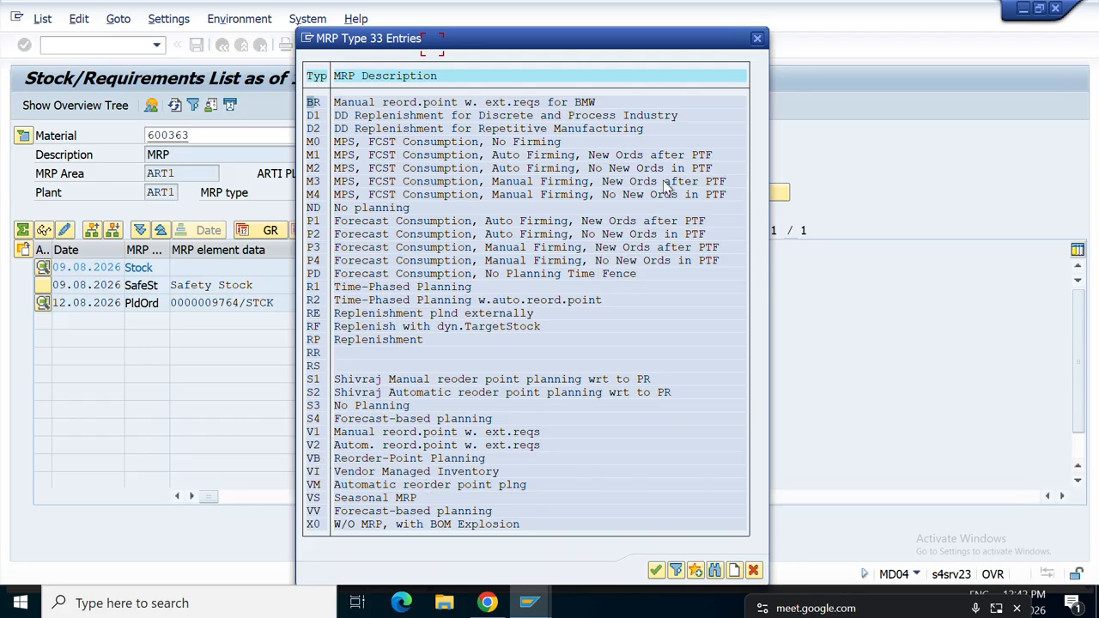
Close the MRP type list, copy material 600363, and start a new SAP session.
{"action": "left_click", "coordinate": [757, 40]}
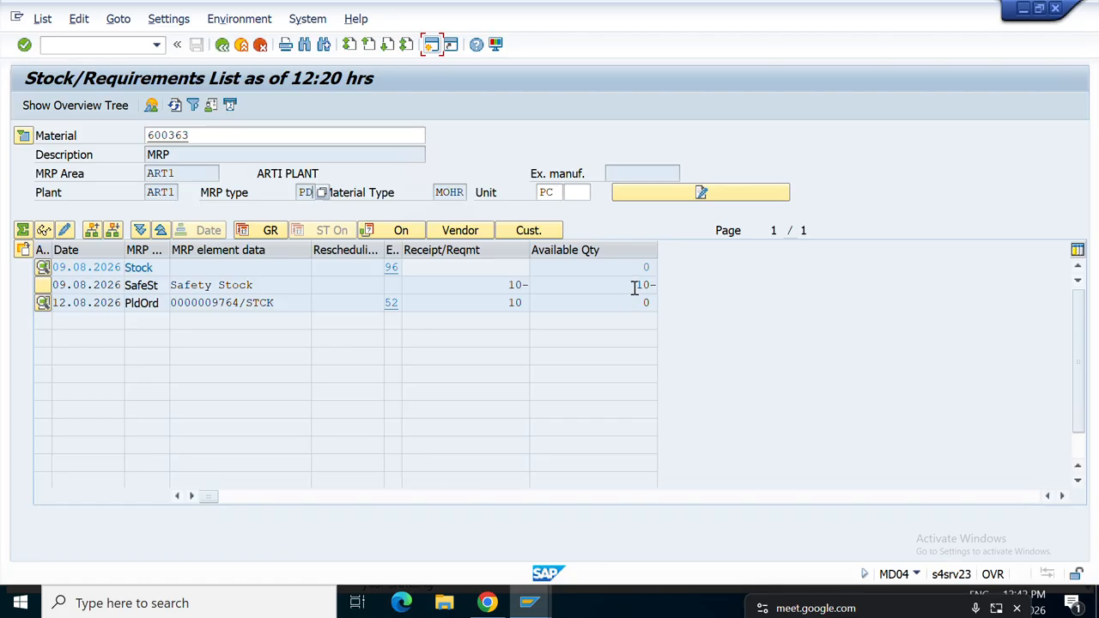
{"action": "double_click", "coordinate": [203, 137]}
{"action": "key", "text": "ctrl+c"}
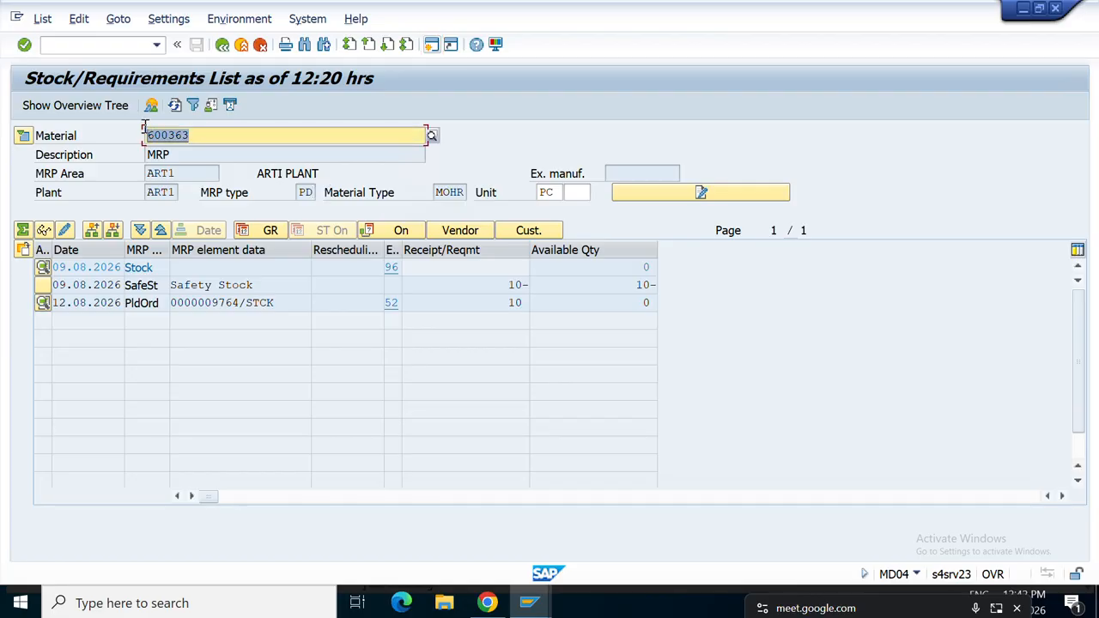
{"action": "left_click", "coordinate": [430, 44]}
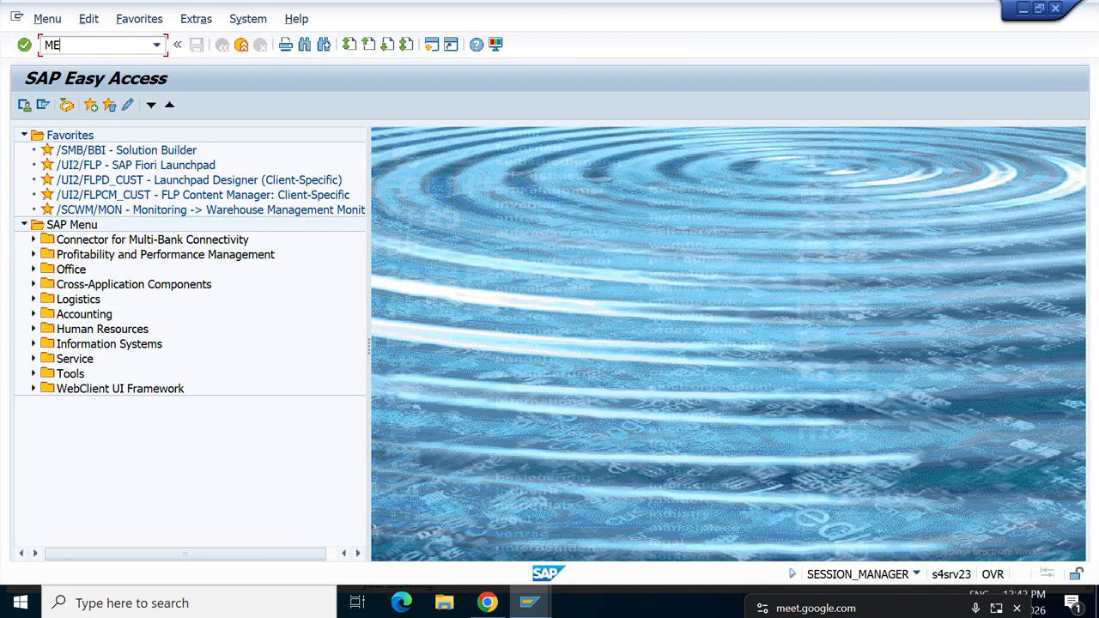
Start a requisition in ME51N with item 10 for material 600363 at plant ART1.
{"action": "key", "text": "Return"}
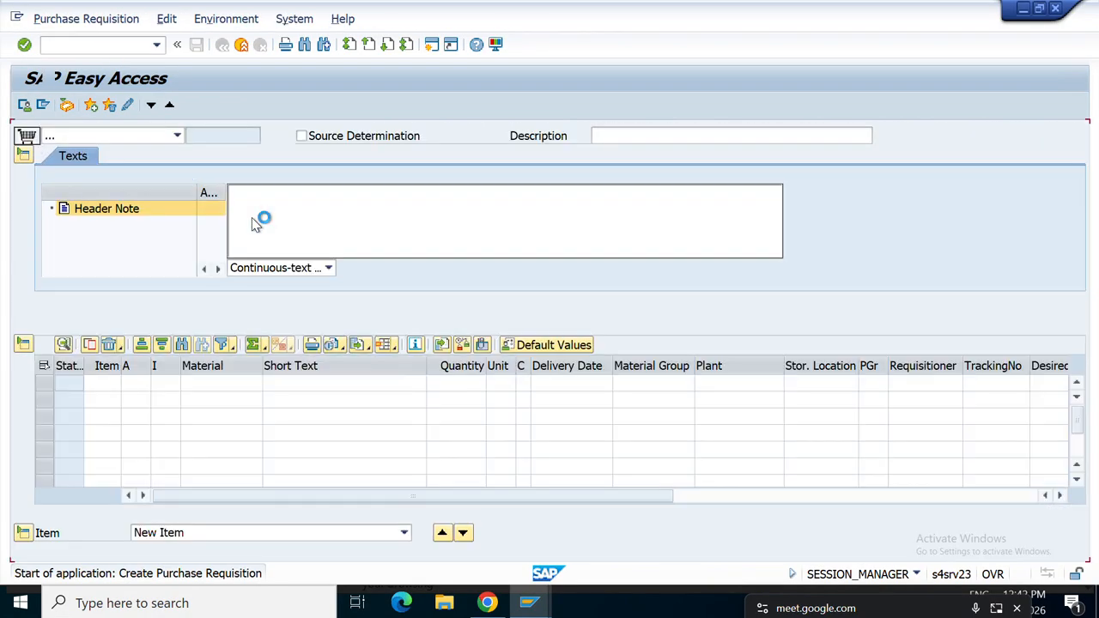
{"action": "left_click", "coordinate": [213, 388]}
{"action": "key", "text": "ctrl+v"}
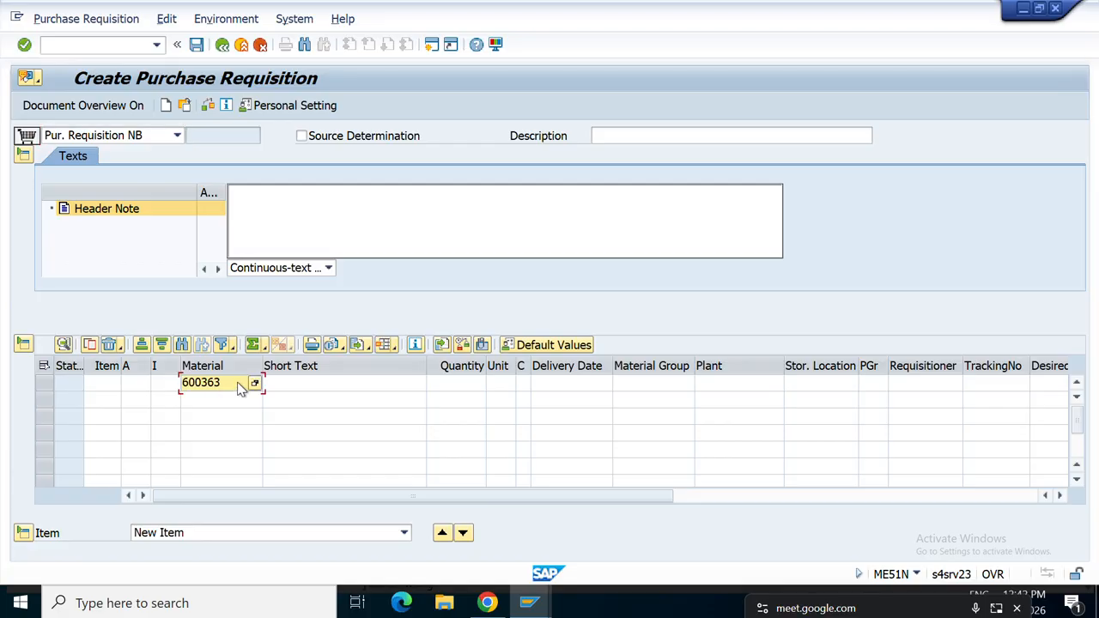
{"action": "key", "text": "Return"}
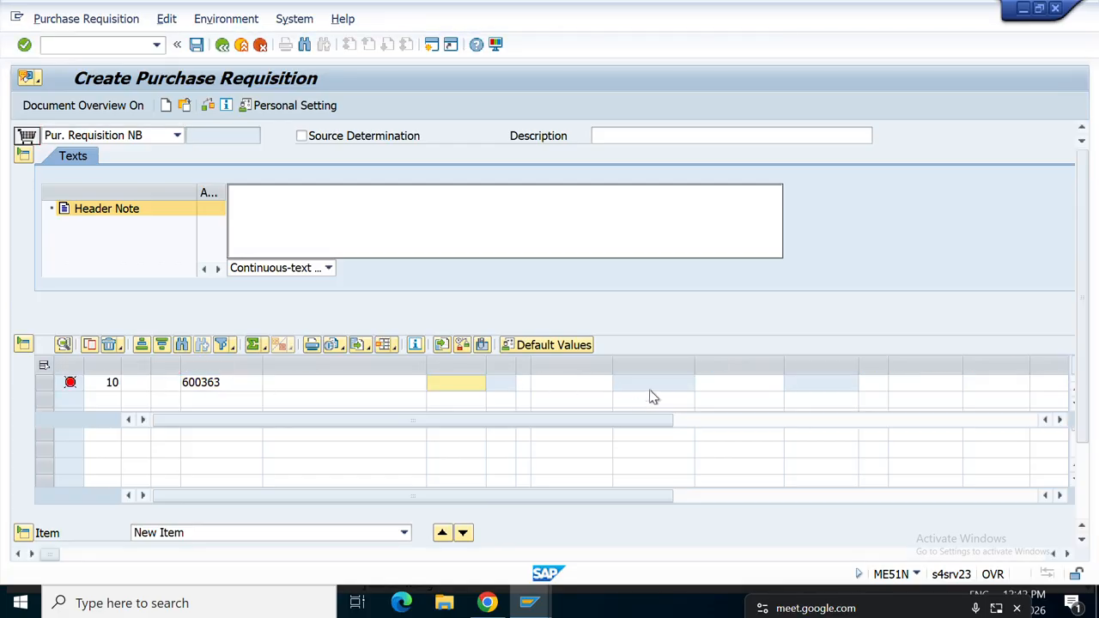
{"action": "left_click", "coordinate": [721, 390]}
{"action": "type", "text": "A"}
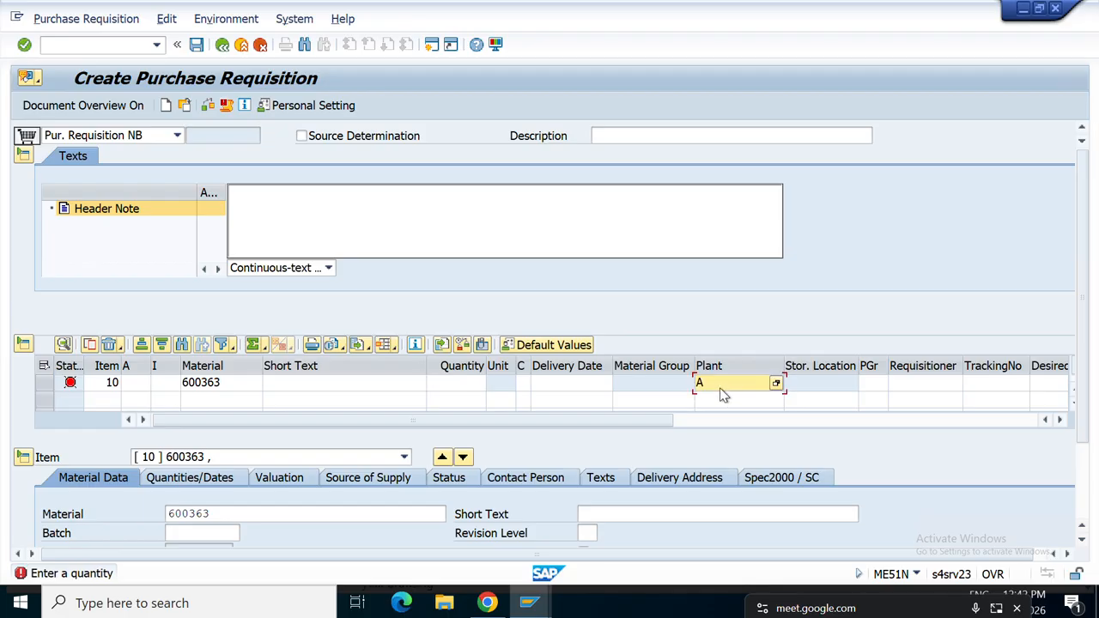
{"action": "type", "text": "RT1"}
{"action": "key", "text": "Return"}
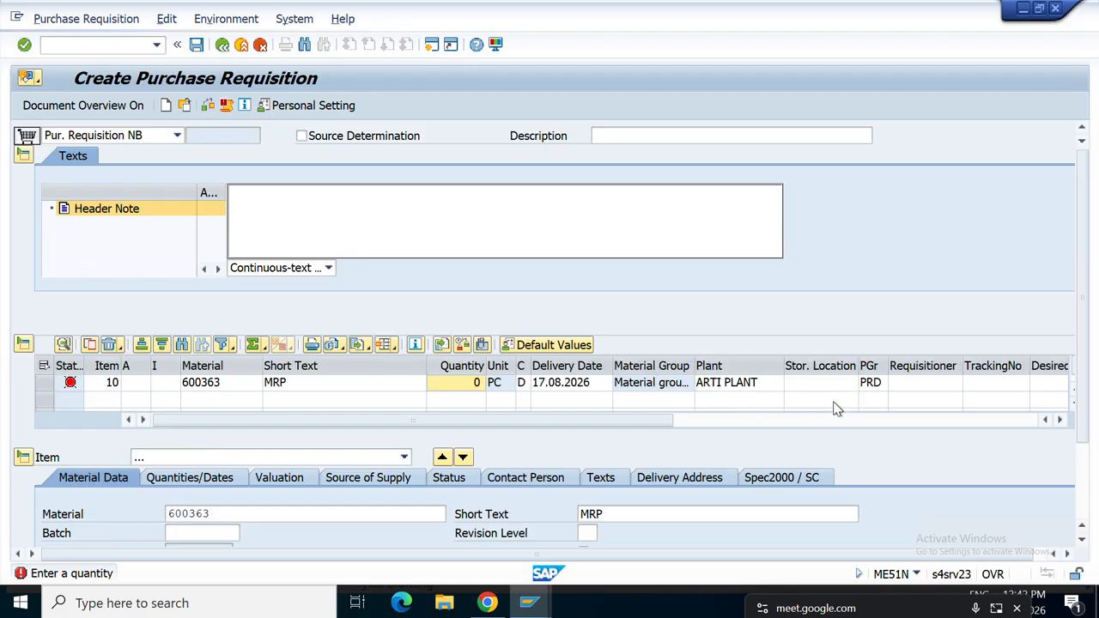
Confirm storage location ART1 and quantity 100, then check and save the requisition.
{"action": "left_click", "coordinate": [818, 390]}
{"action": "type", "text": "ART1"}
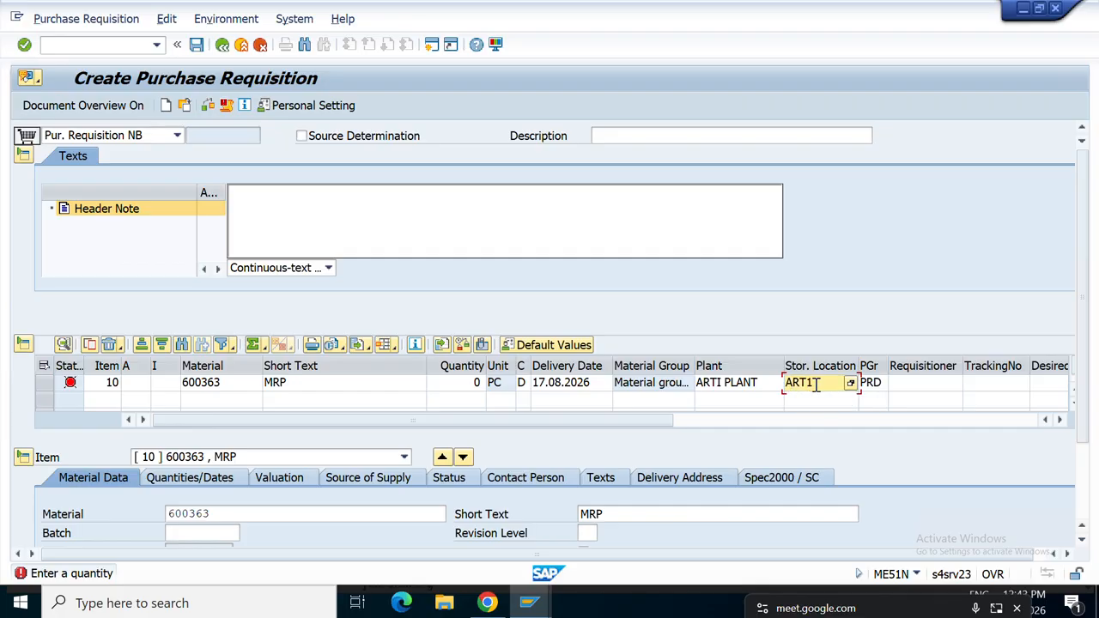
{"action": "key", "text": "Return"}
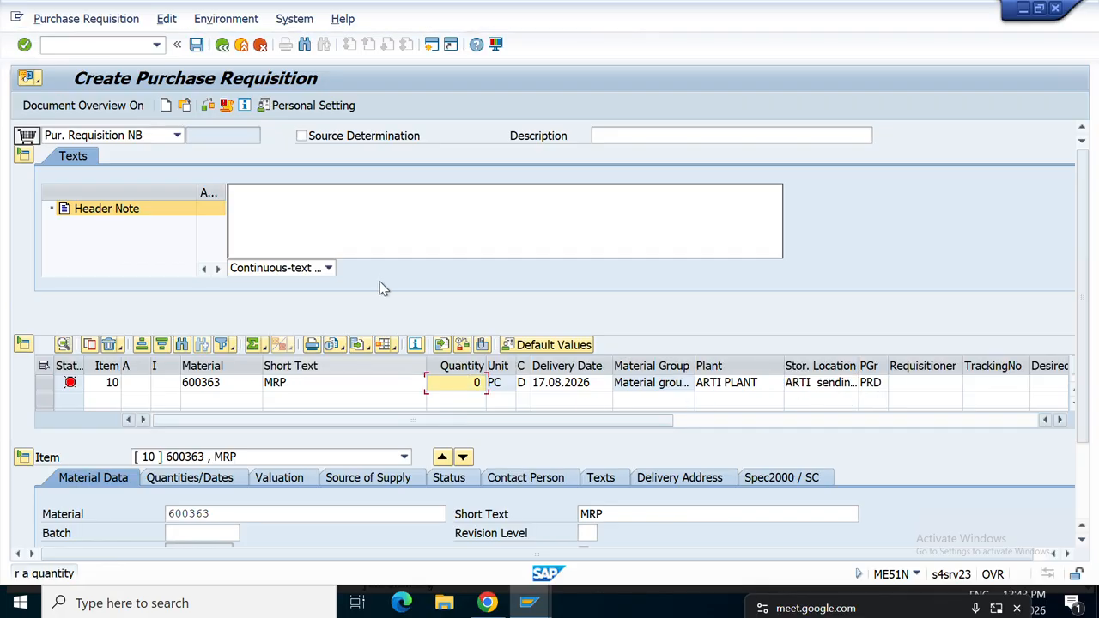
{"action": "left_click", "coordinate": [434, 382]}
{"action": "type", "text": "100"}
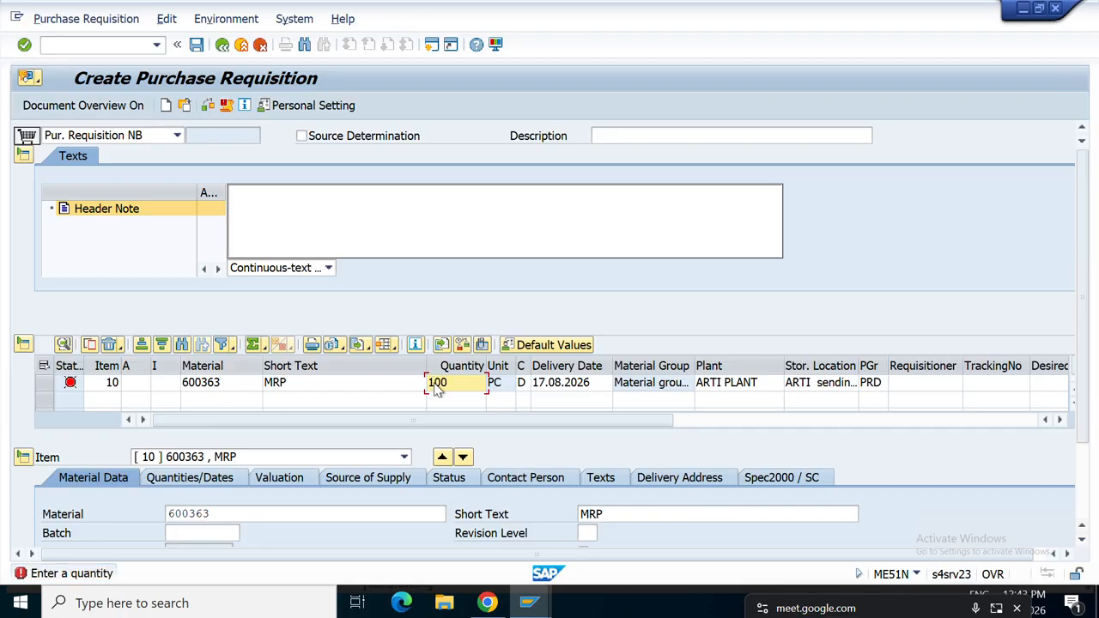
{"action": "key", "text": "Return"}
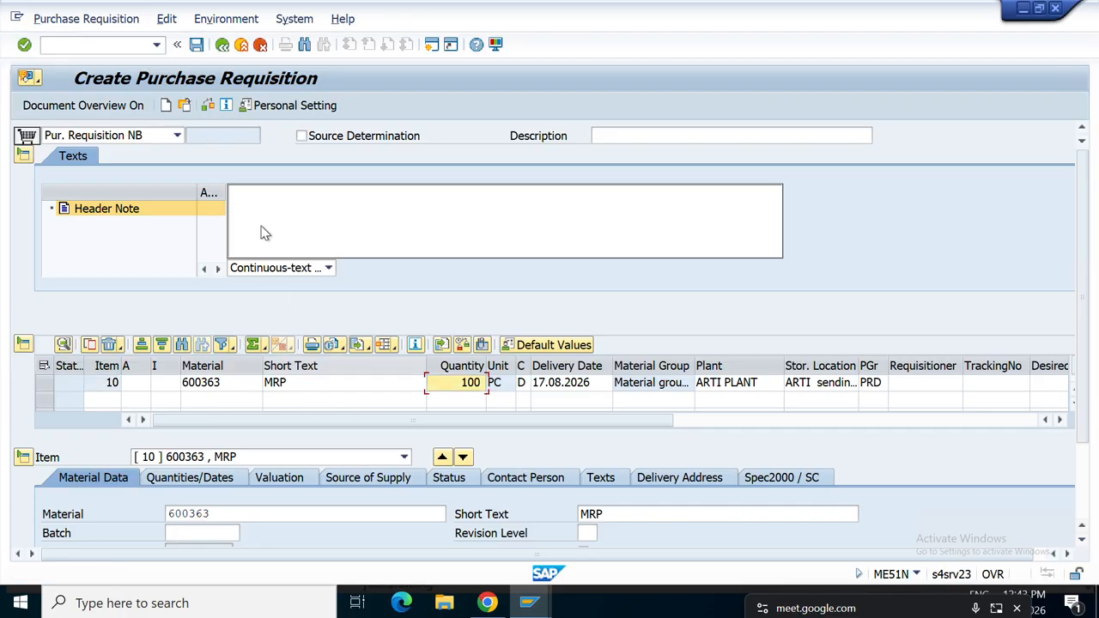
{"action": "left_click", "coordinate": [212, 105]}
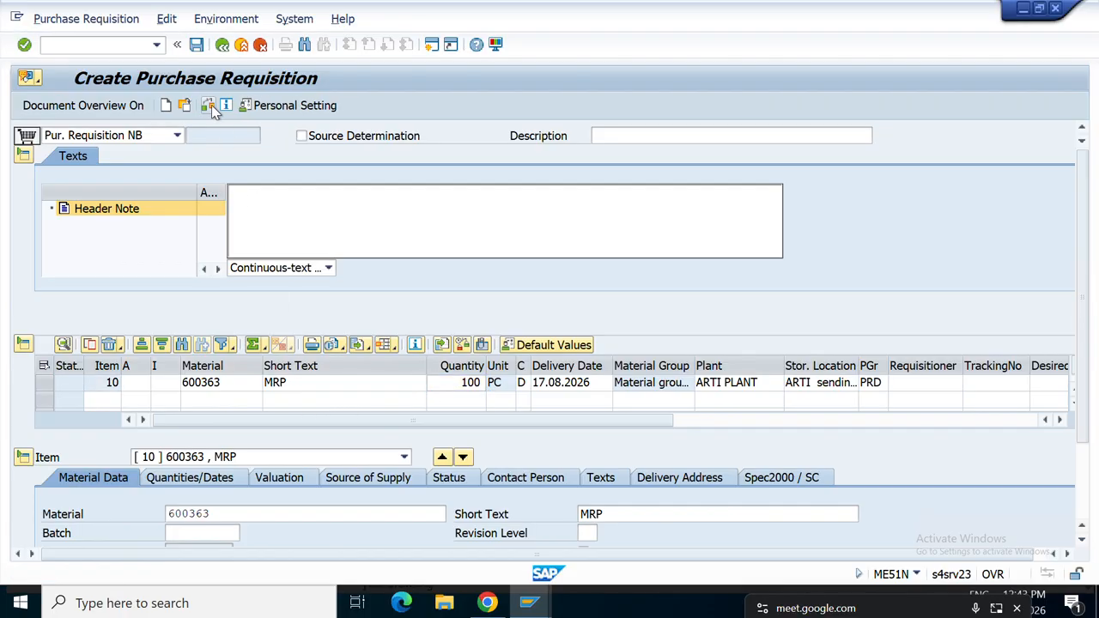
{"action": "left_click", "coordinate": [197, 44]}
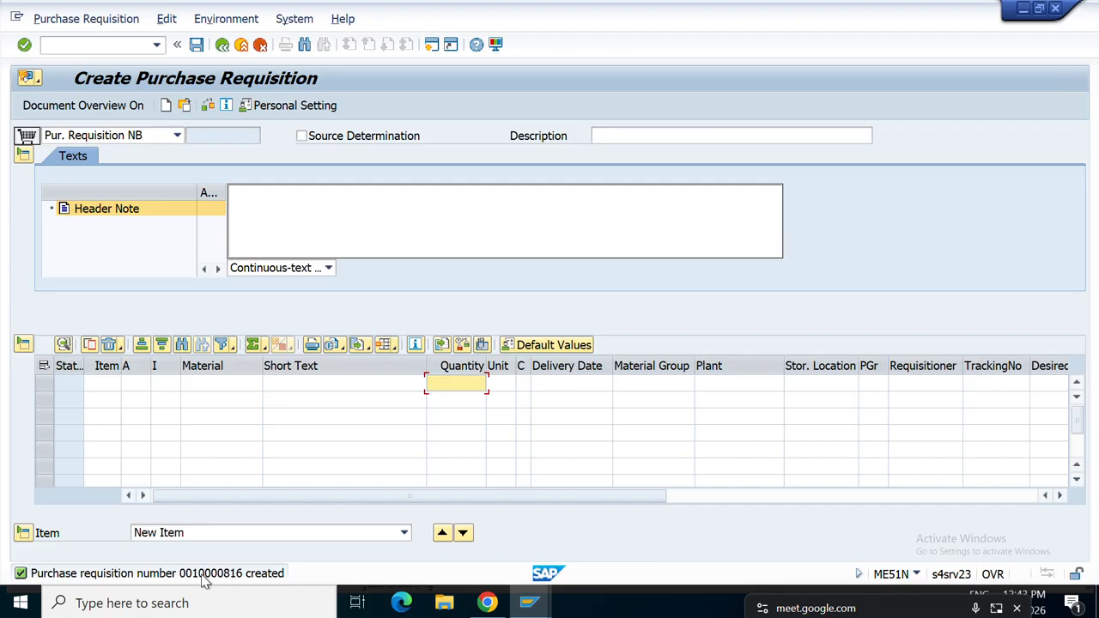
{"action": "mouse_move", "coordinate": [521, 605]}
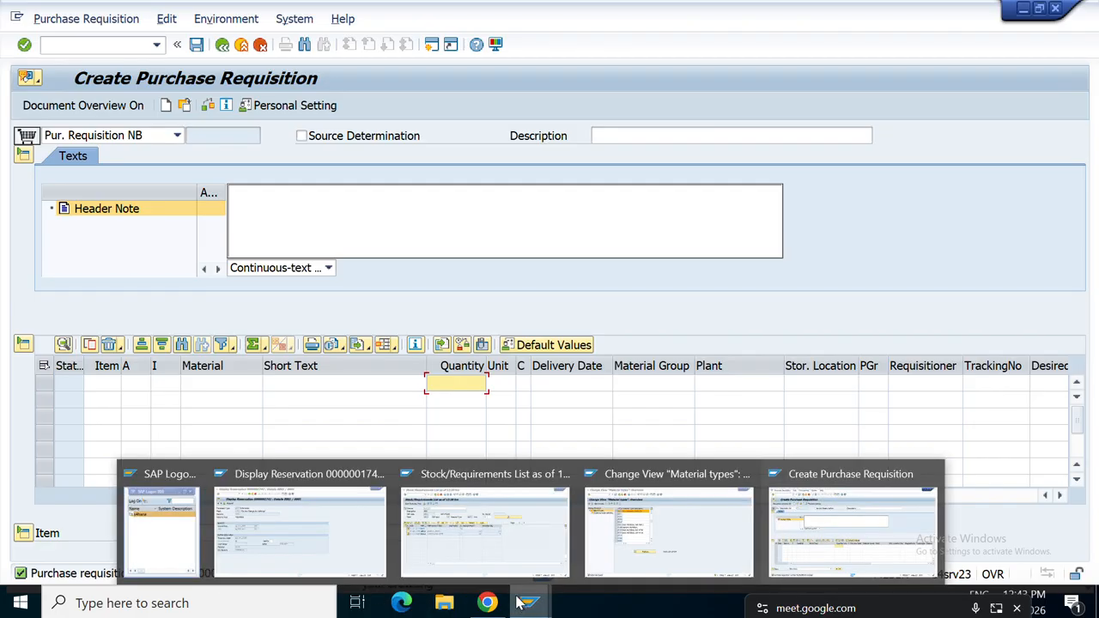
{"action": "left_click", "coordinate": [450, 524]}
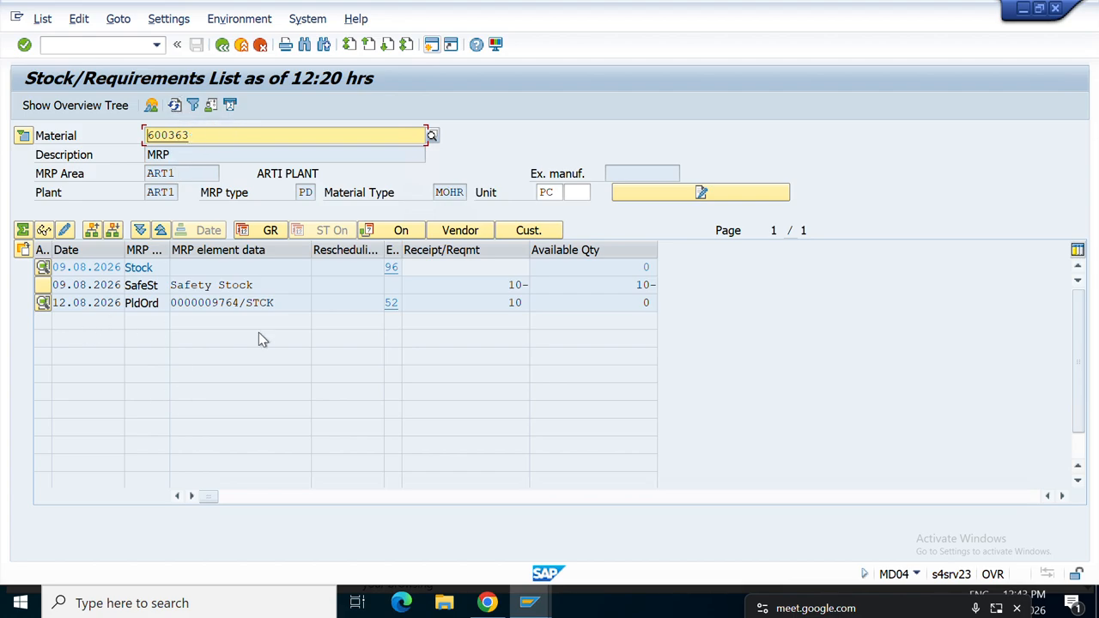
{"action": "left_click", "coordinate": [175, 104]}
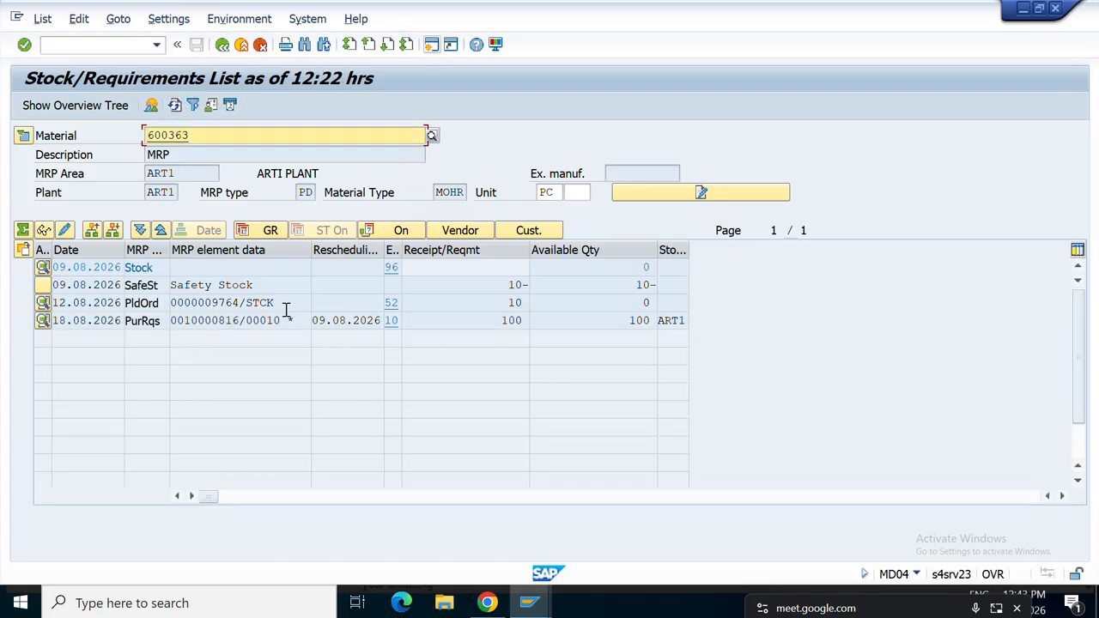
{"action": "left_click", "coordinate": [511, 319]}
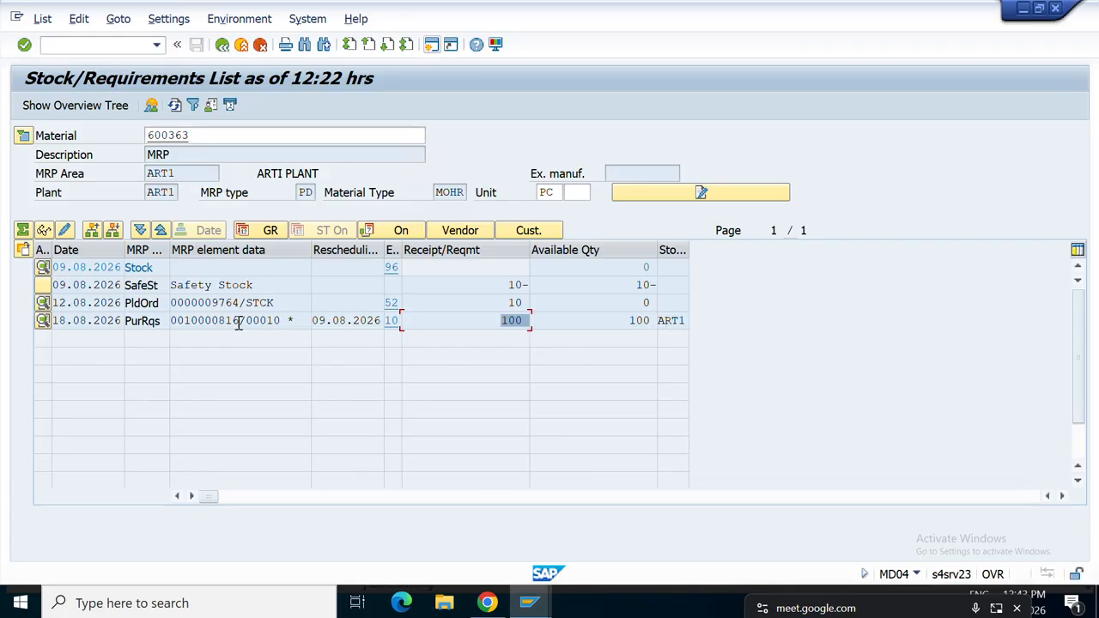
{"action": "left_click_drag", "start_coordinate": [239, 321], "coordinate": [173, 326]}
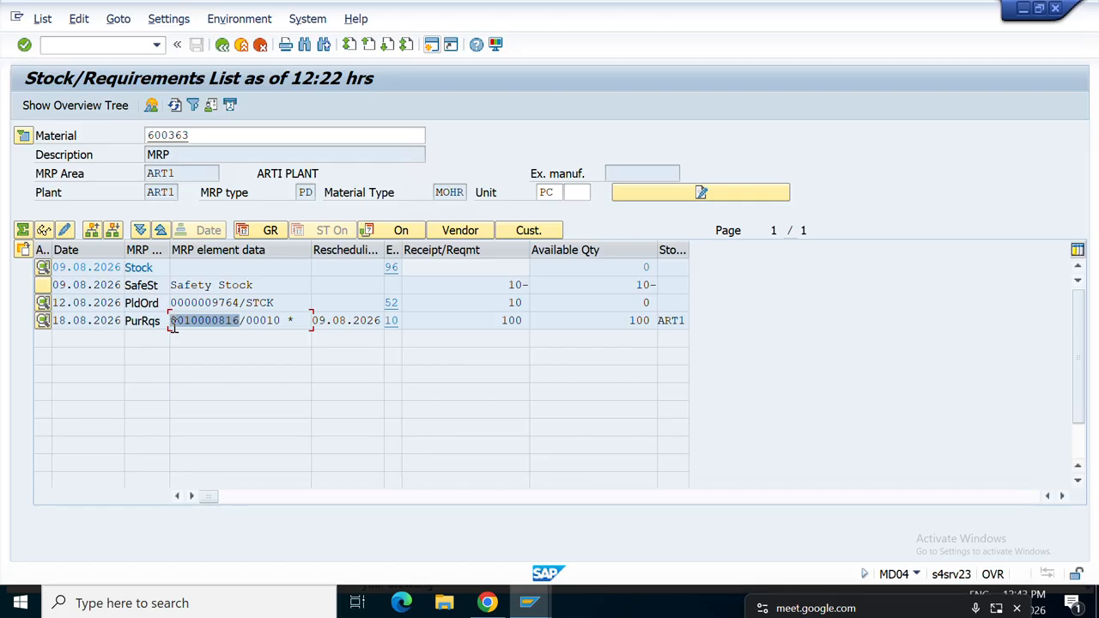
{"action": "key", "text": "ctrl+c"}
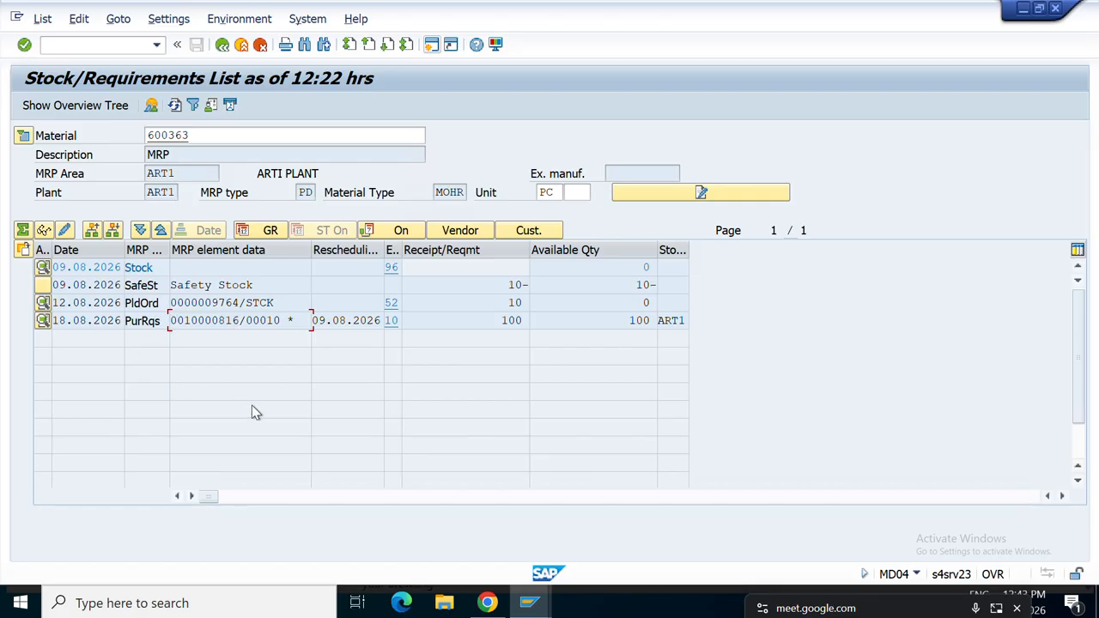
{"action": "left_click", "coordinate": [47, 323]}
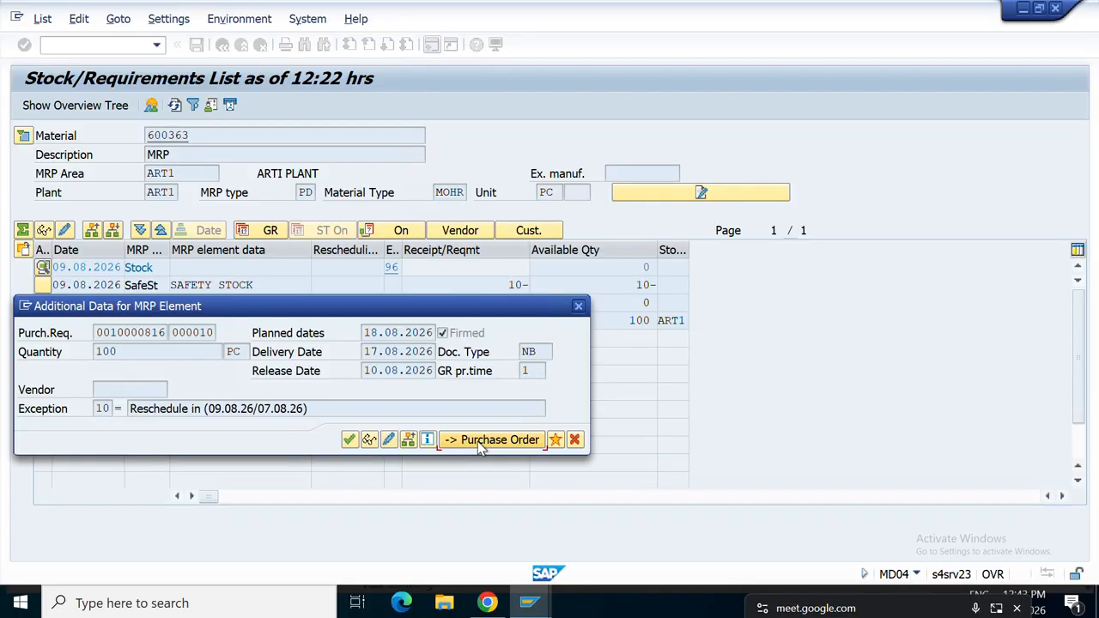
Convert the requisition to a purchase order and adopt it from the document overview.
{"action": "left_click", "coordinate": [483, 441]}
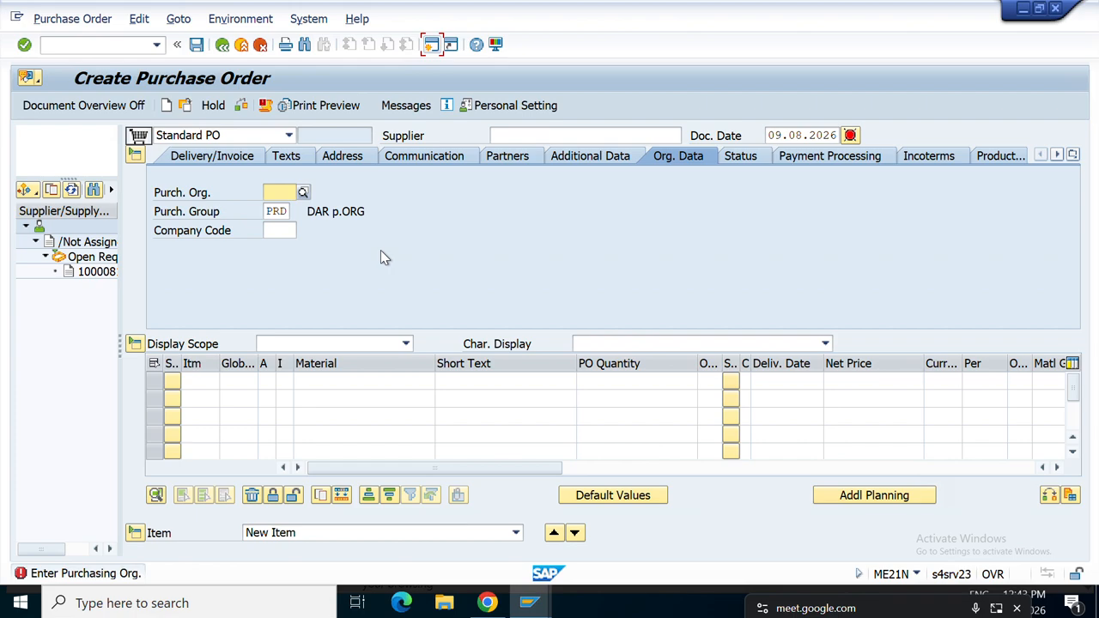
{"action": "left_click", "coordinate": [285, 214]}
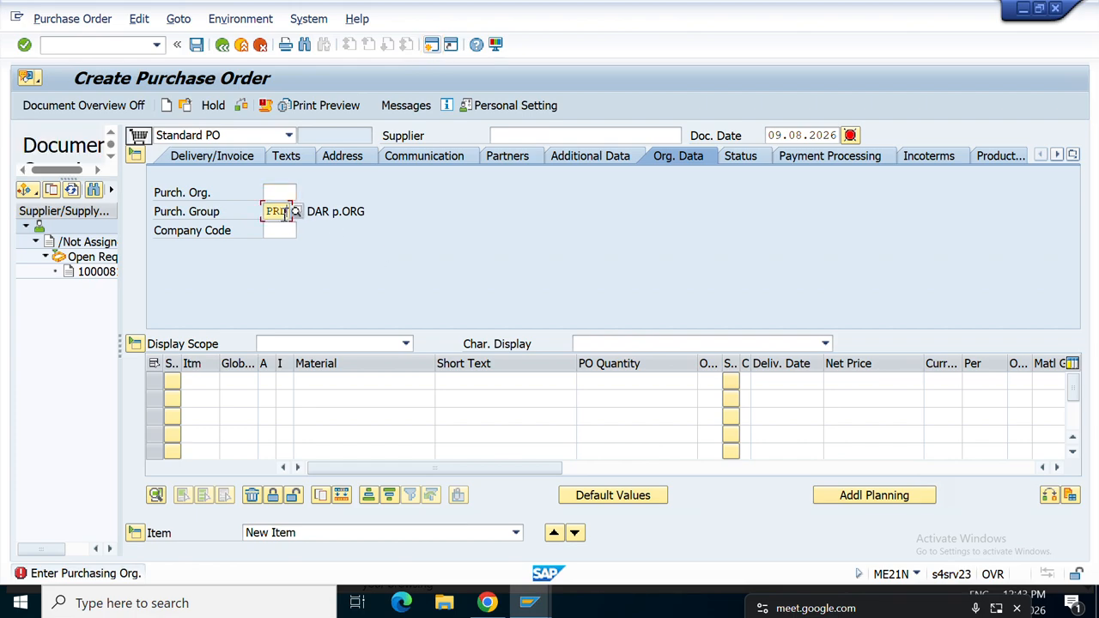
{"action": "left_click", "coordinate": [279, 192]}
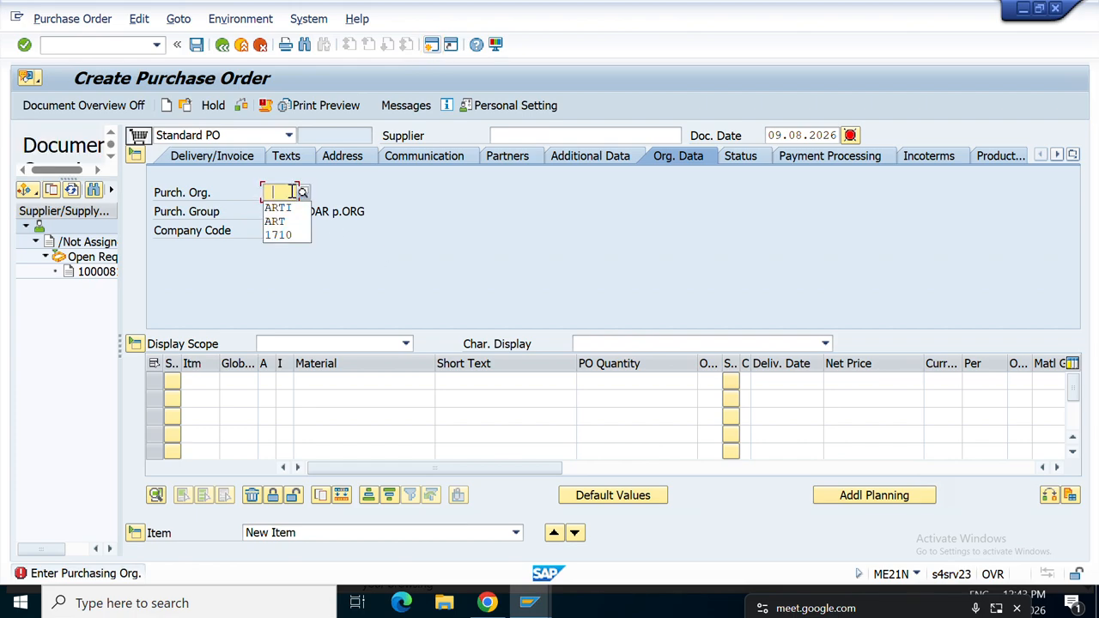
{"action": "left_click", "coordinate": [93, 271]}
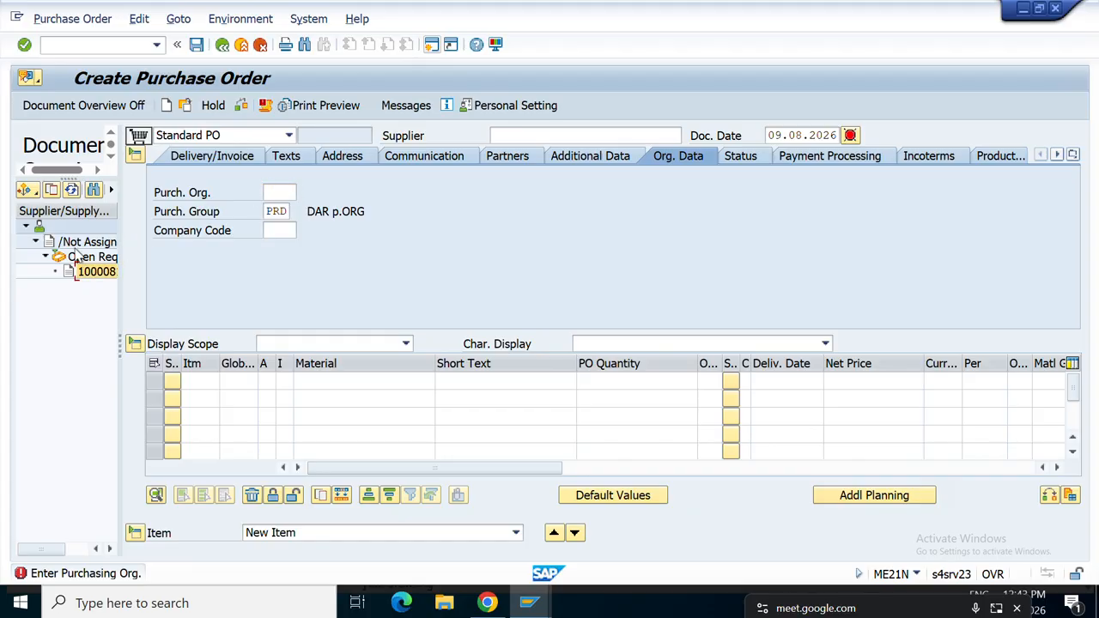
{"action": "left_click", "coordinate": [51, 191]}
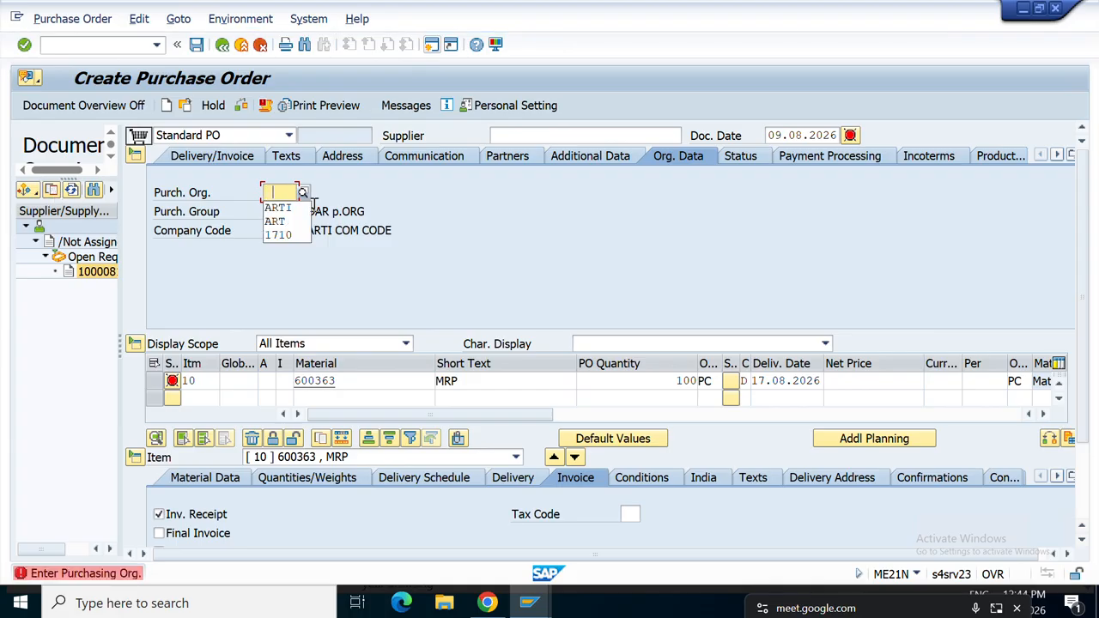
Set the purchase order's purchasing organisation to ARTI.
{"action": "left_click", "coordinate": [291, 211]}
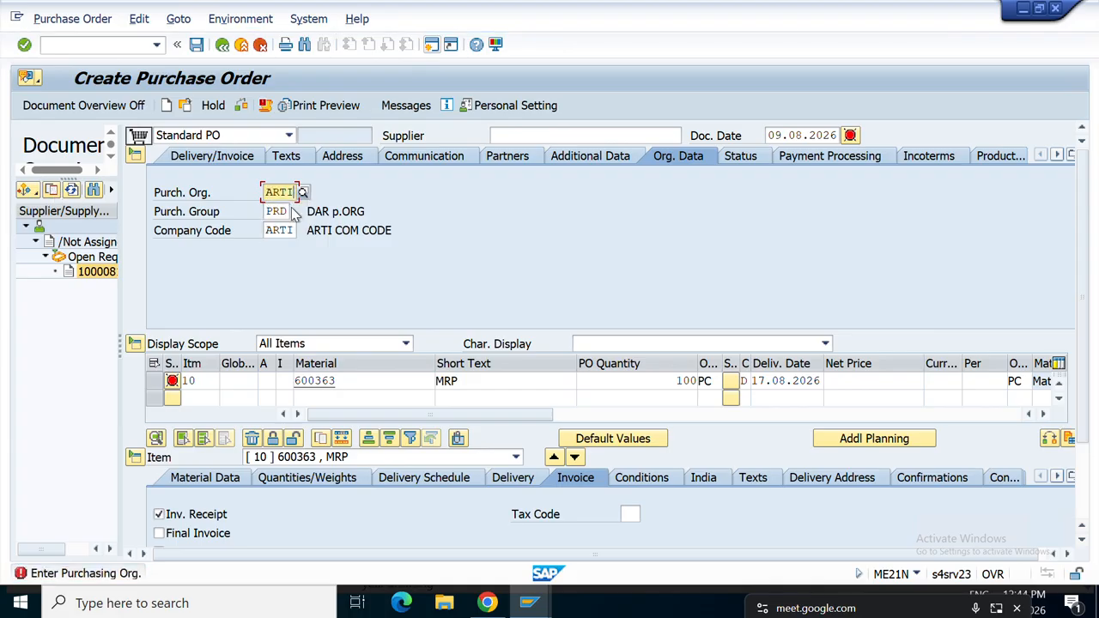
{"action": "key", "text": "Return"}
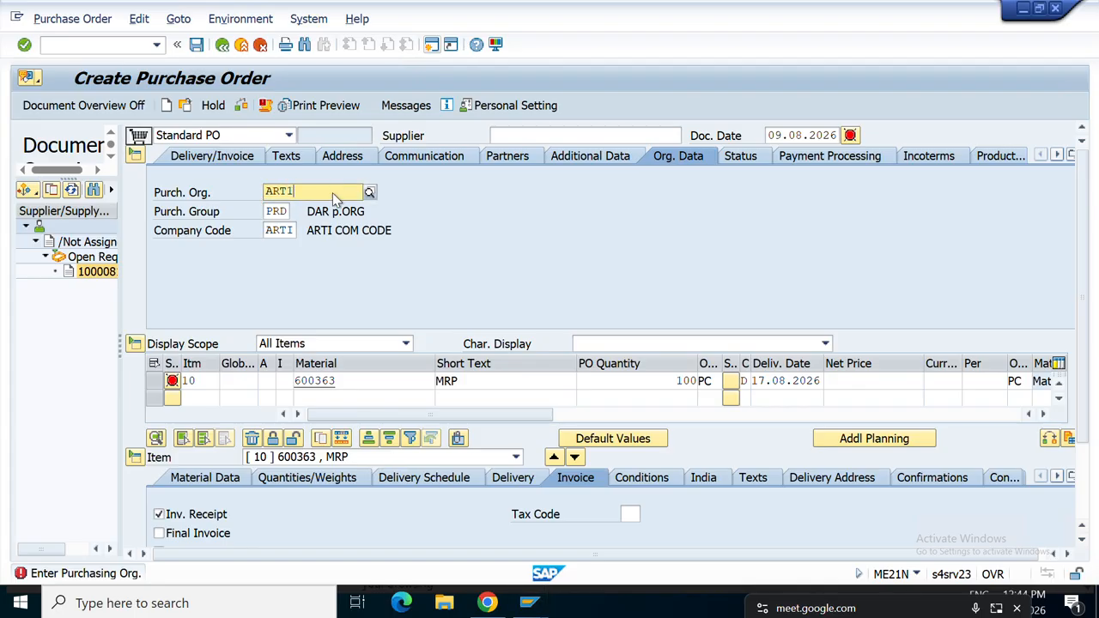
{"action": "left_click", "coordinate": [332, 193]}
{"action": "type", "text": "I"}
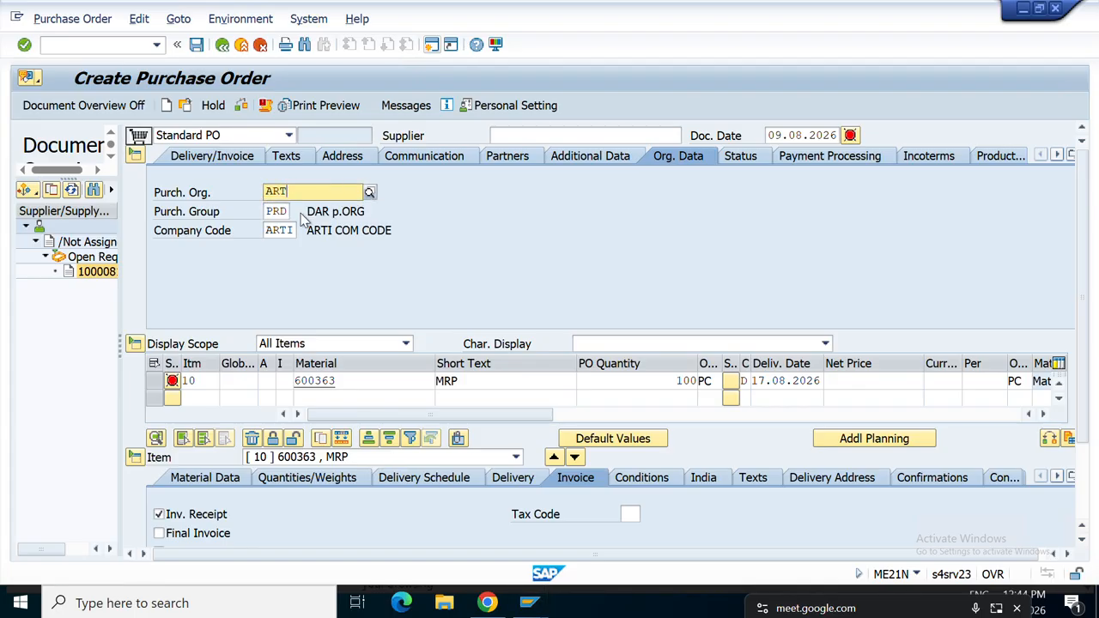
{"action": "left_click", "coordinate": [305, 224]}
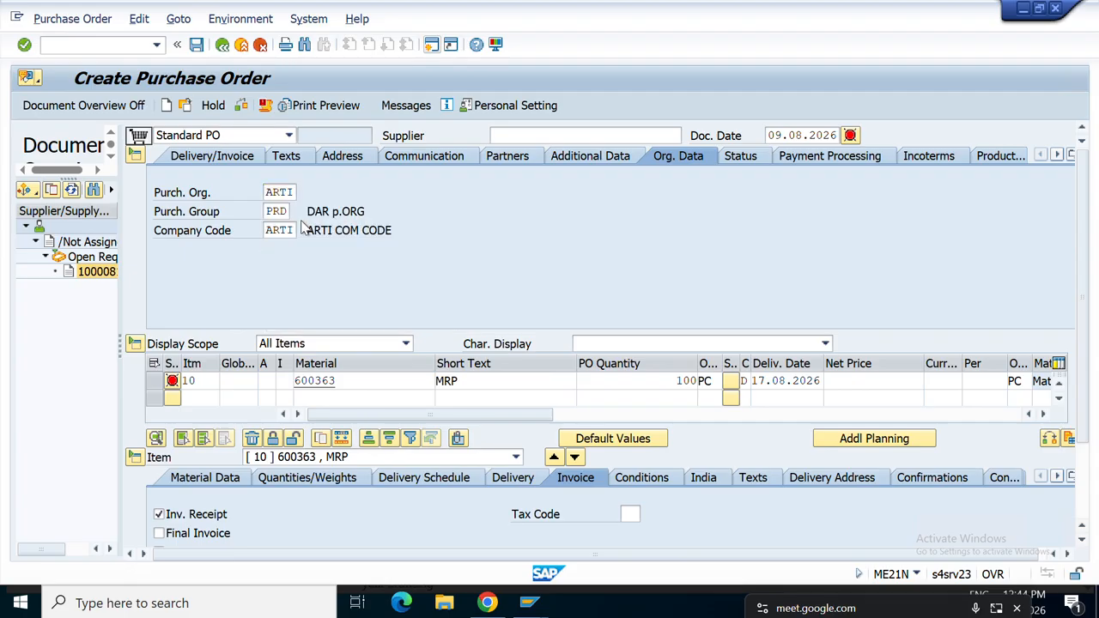
{"action": "left_click", "coordinate": [520, 138]}
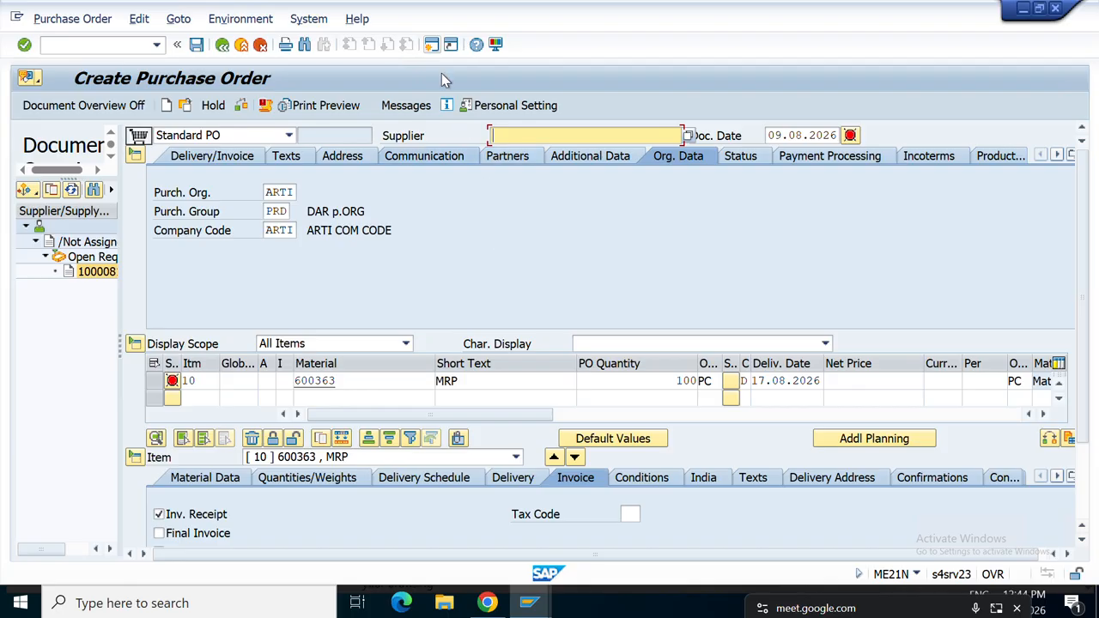
Enter supplier 1151 and a gross price of 100 INR on the purchase order.
{"action": "type", "text": "13"}
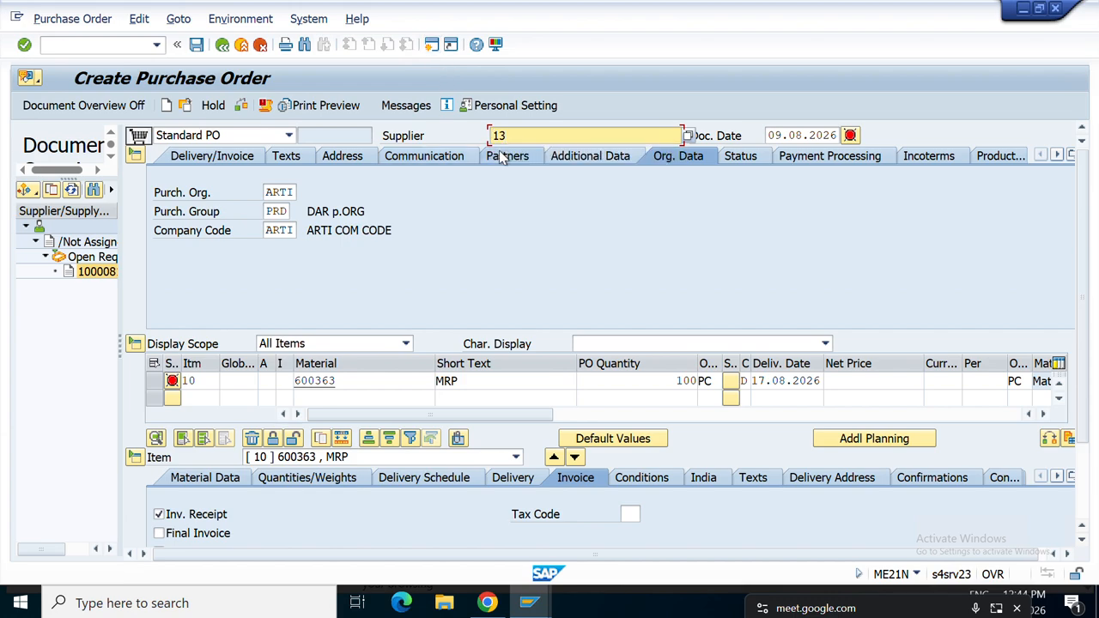
{"action": "key", "text": "BackSpace"}
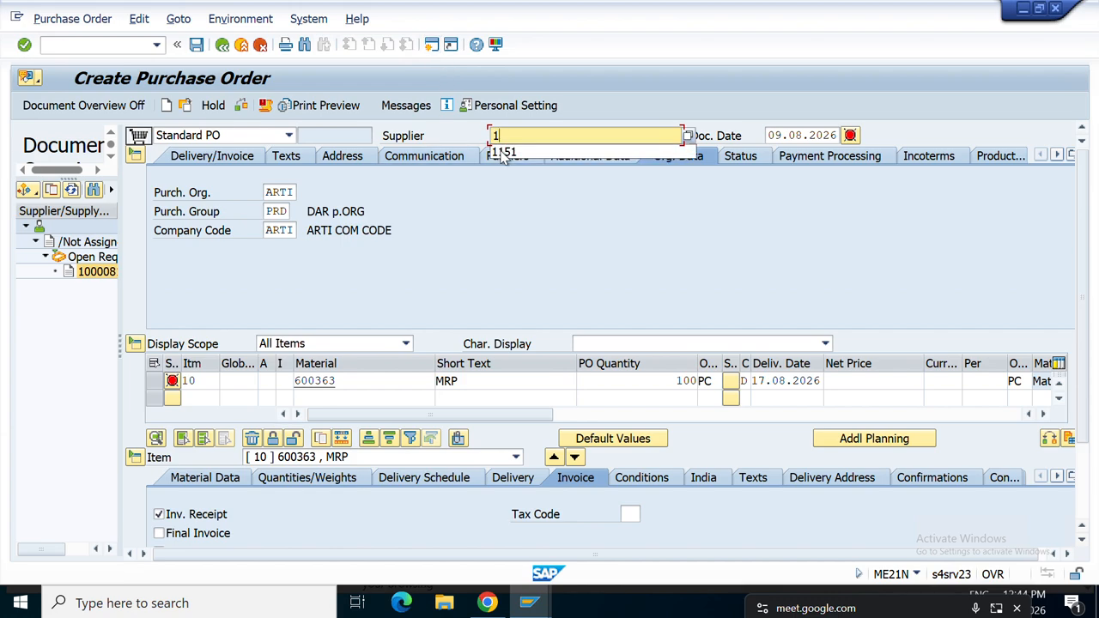
{"action": "left_click", "coordinate": [503, 152]}
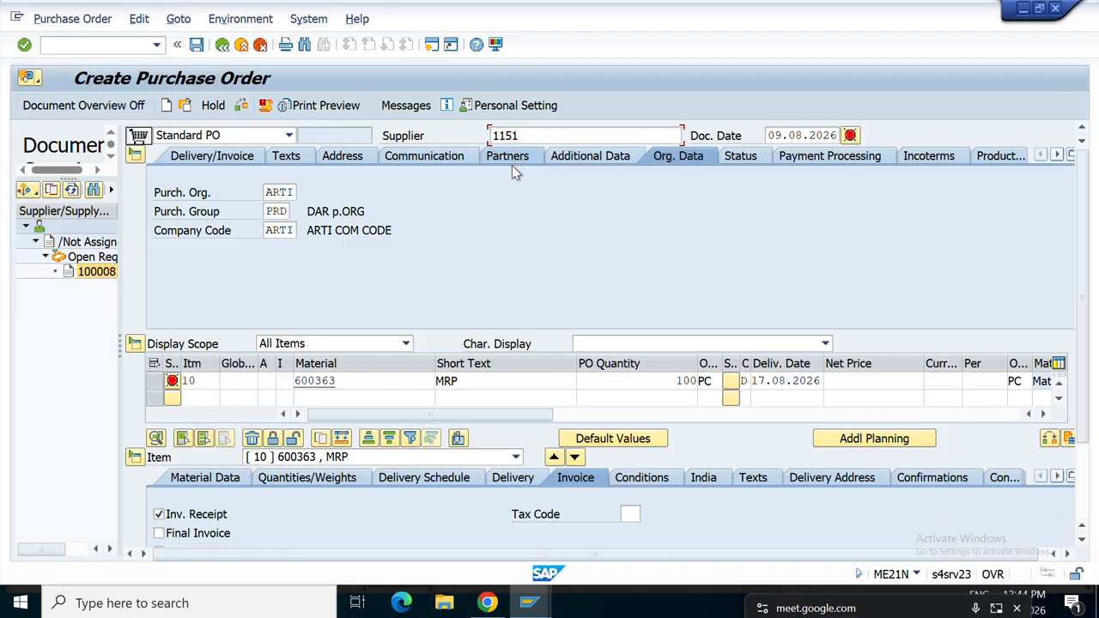
{"action": "key", "text": "Return"}
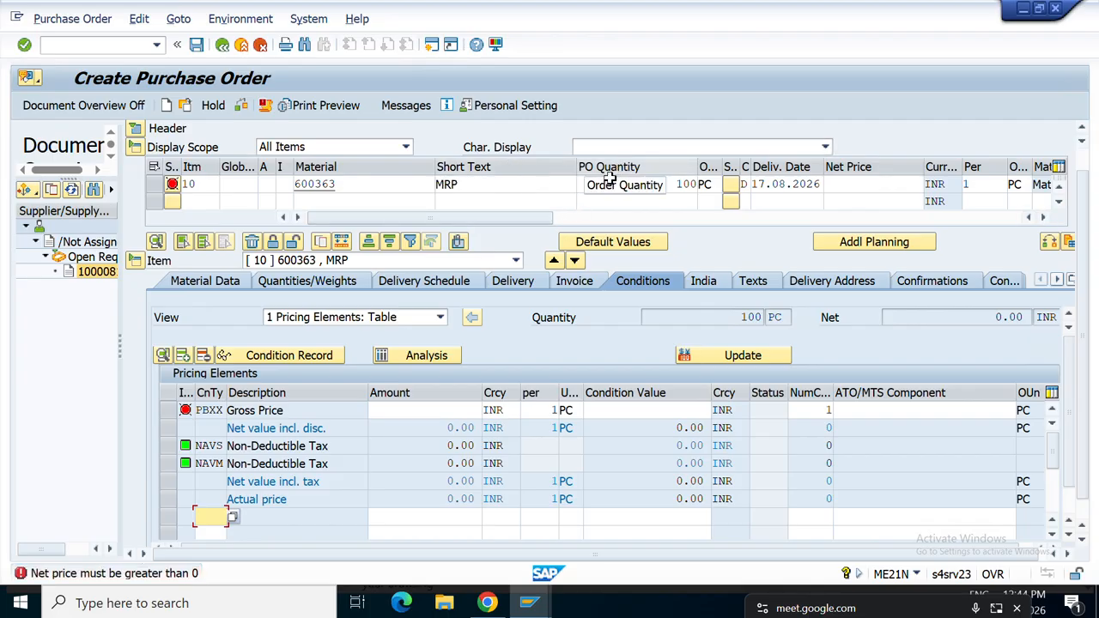
{"action": "left_click", "coordinate": [427, 416]}
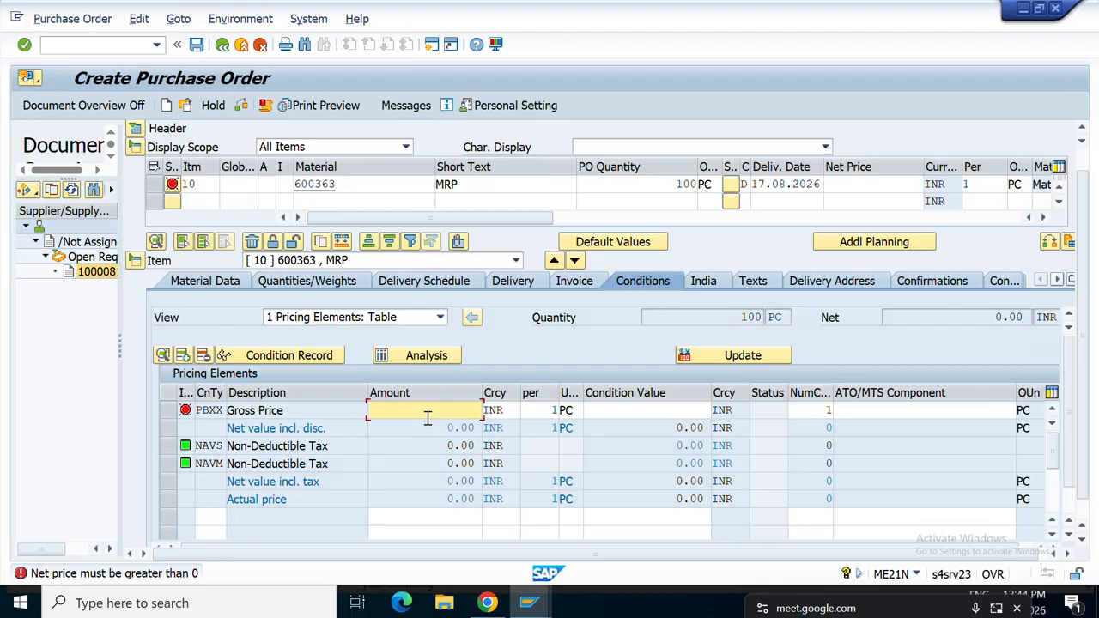
{"action": "type", "text": "100"}
{"action": "key", "text": "Return"}
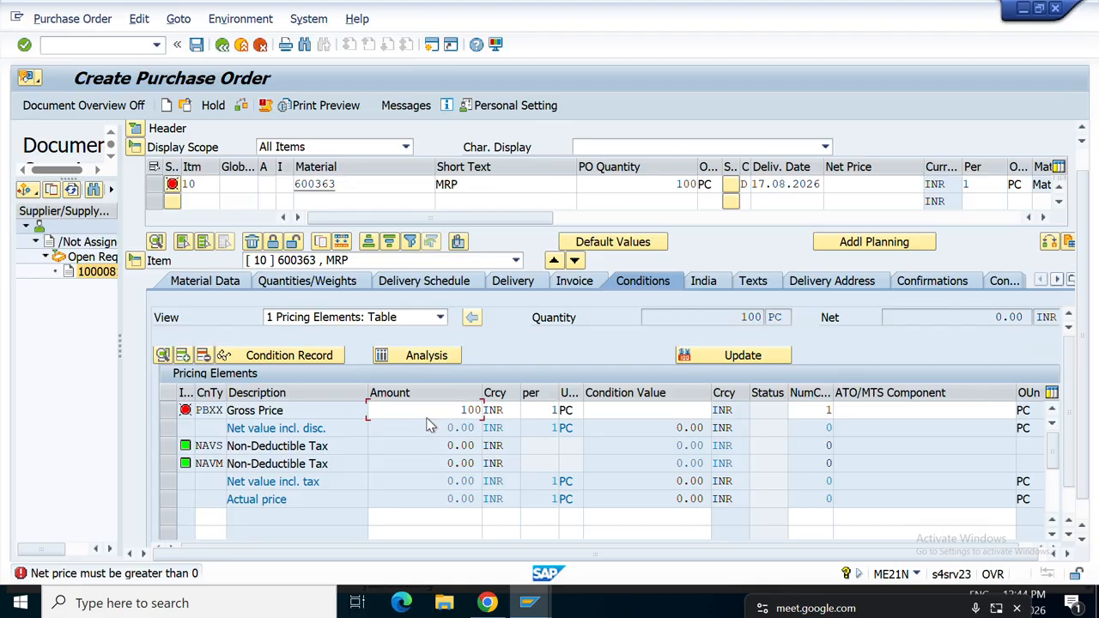
{"action": "key", "text": "Return"}
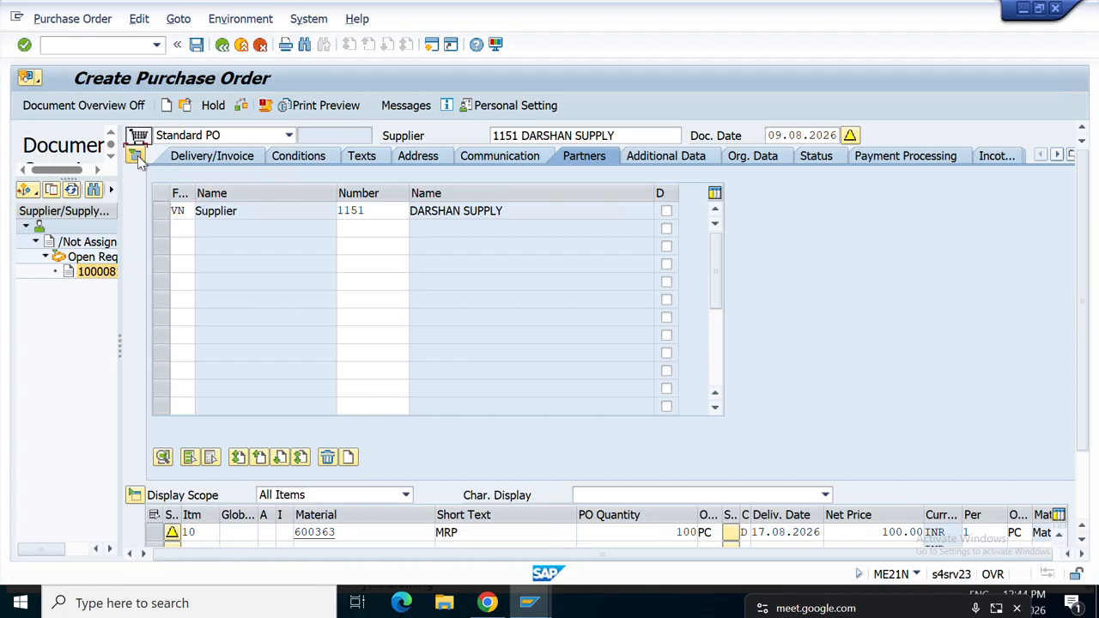
Tick GR-based invoice verification on the item's Invoice tab and check the order.
{"action": "left_click", "coordinate": [134, 155]}
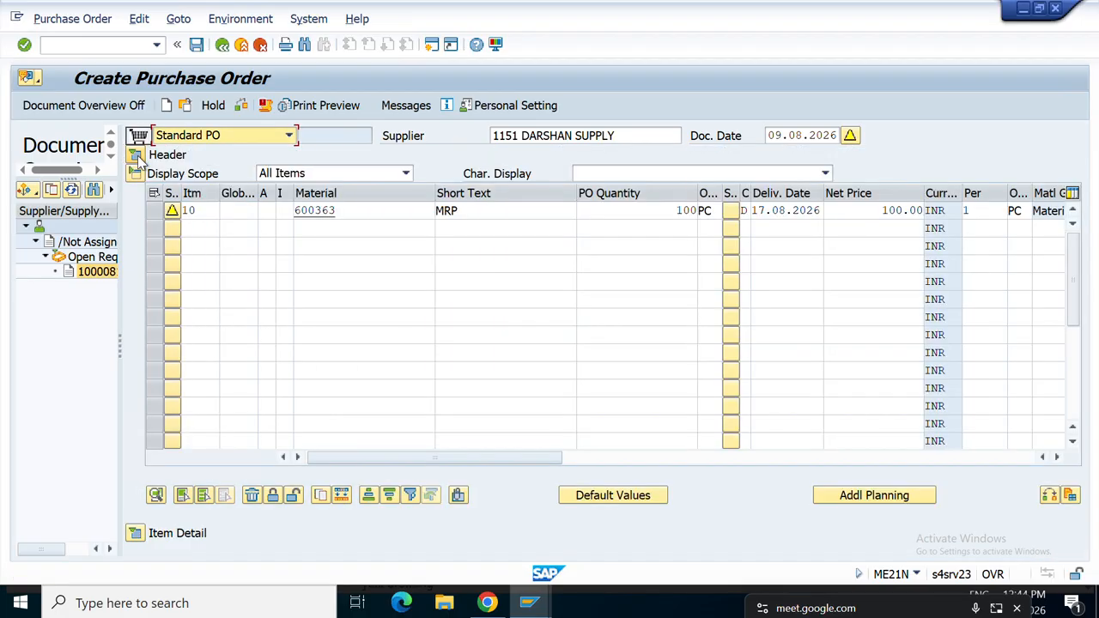
{"action": "left_click", "coordinate": [136, 533]}
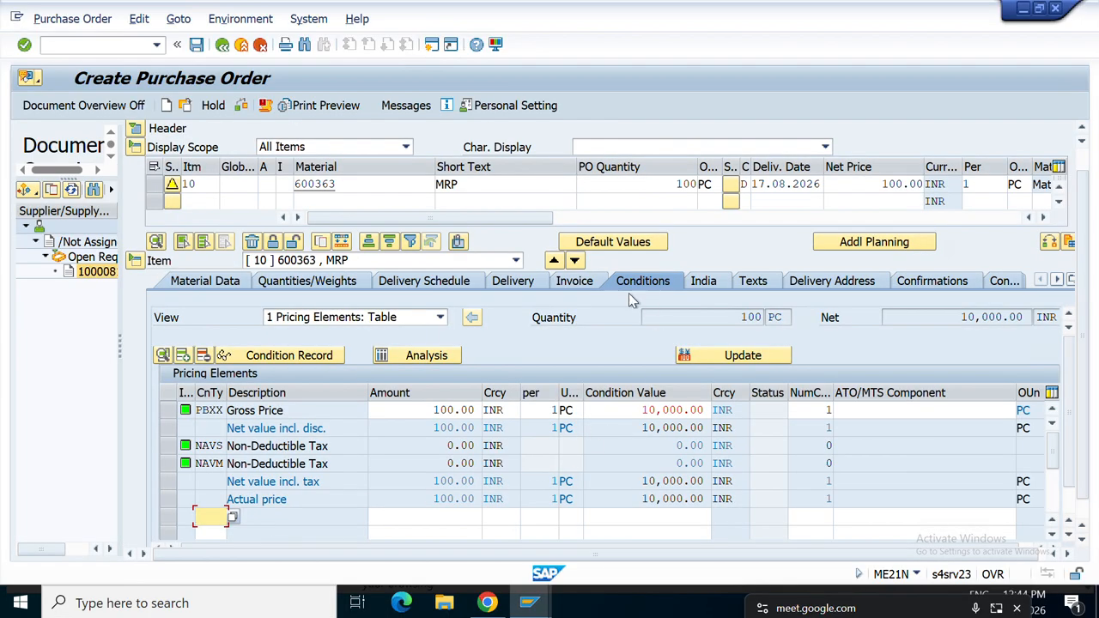
{"action": "left_click", "coordinate": [576, 285]}
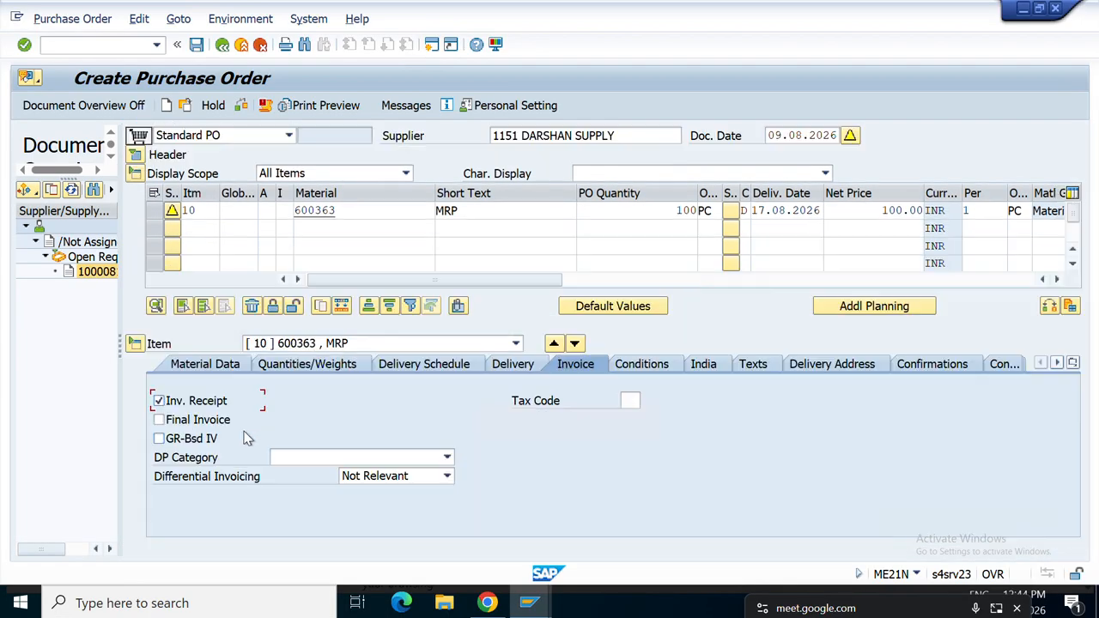
{"action": "left_click", "coordinate": [158, 439]}
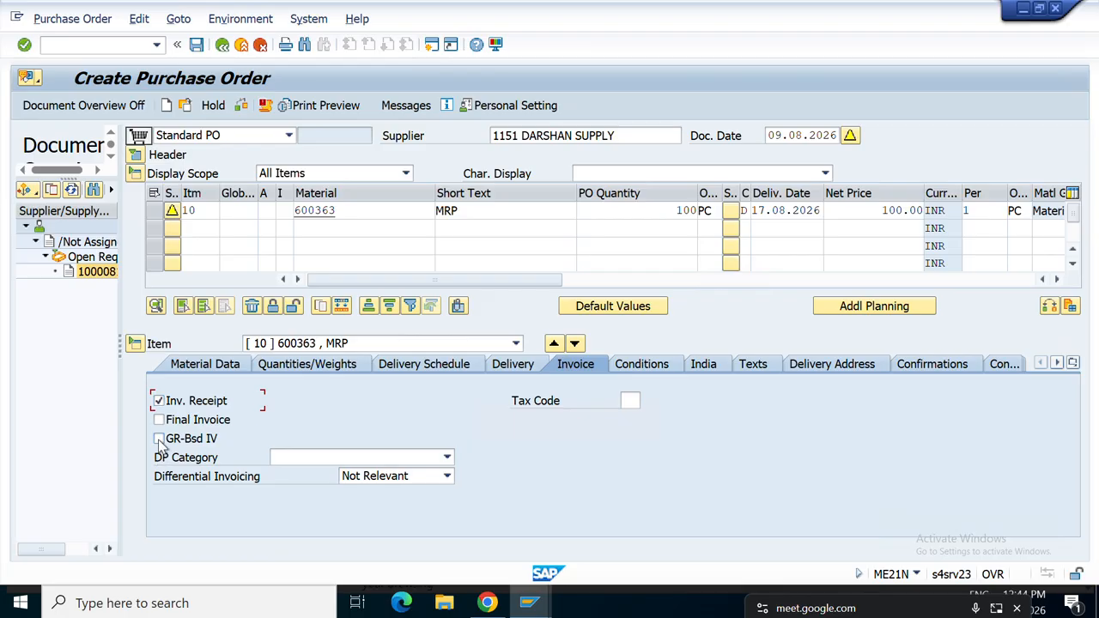
{"action": "left_click", "coordinate": [241, 106]}
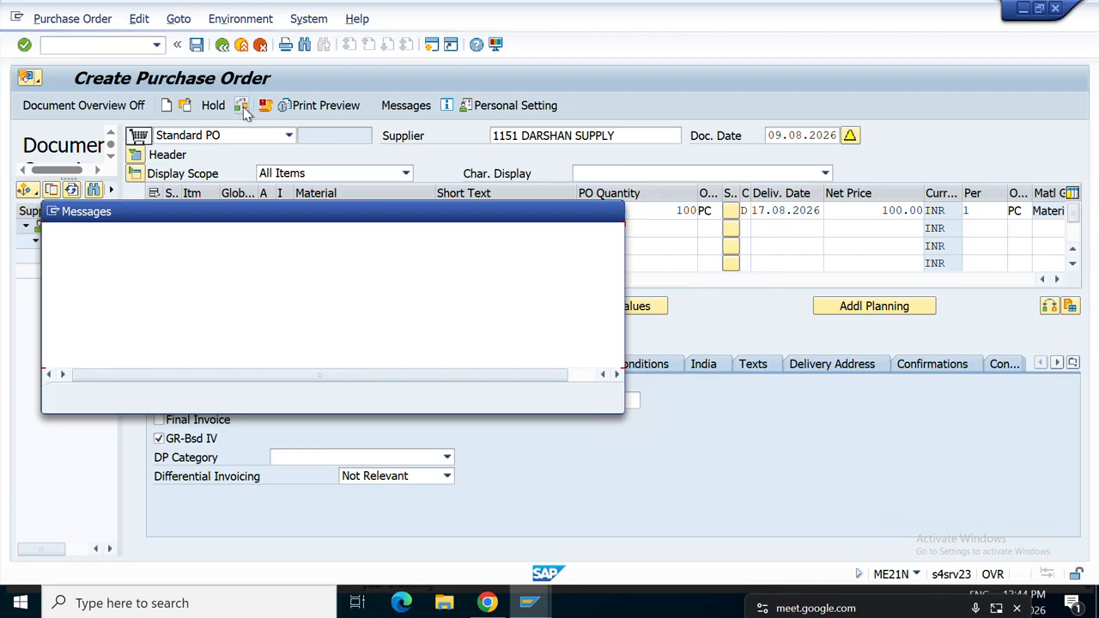
{"action": "left_click", "coordinate": [613, 212]}
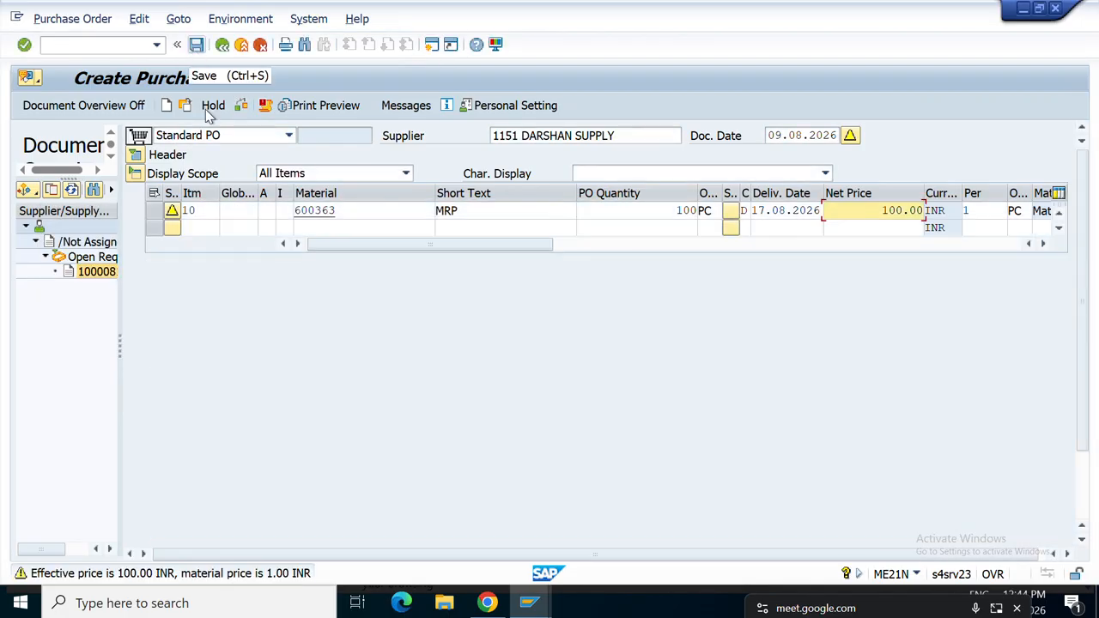
{"action": "key", "text": "Return"}
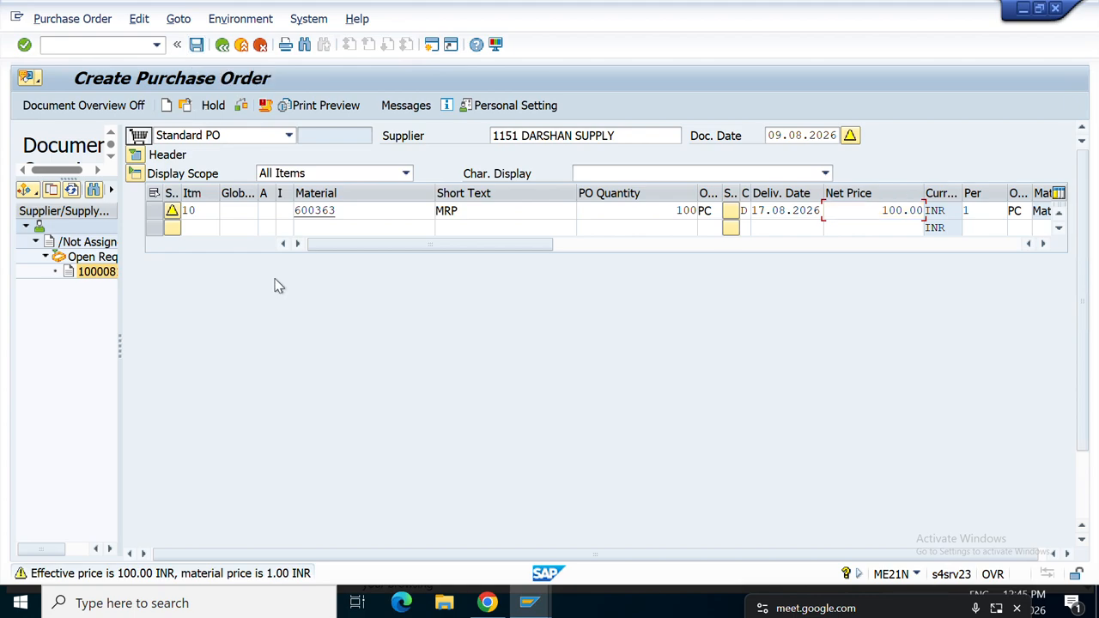
{"action": "left_click", "coordinate": [197, 46]}
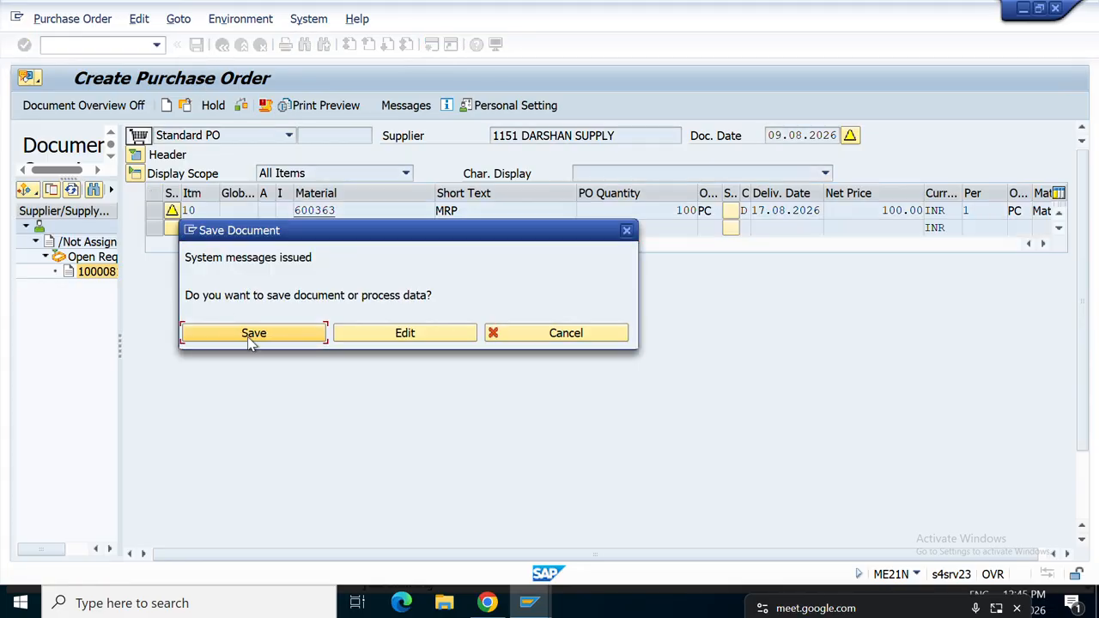
{"action": "left_click", "coordinate": [255, 333]}
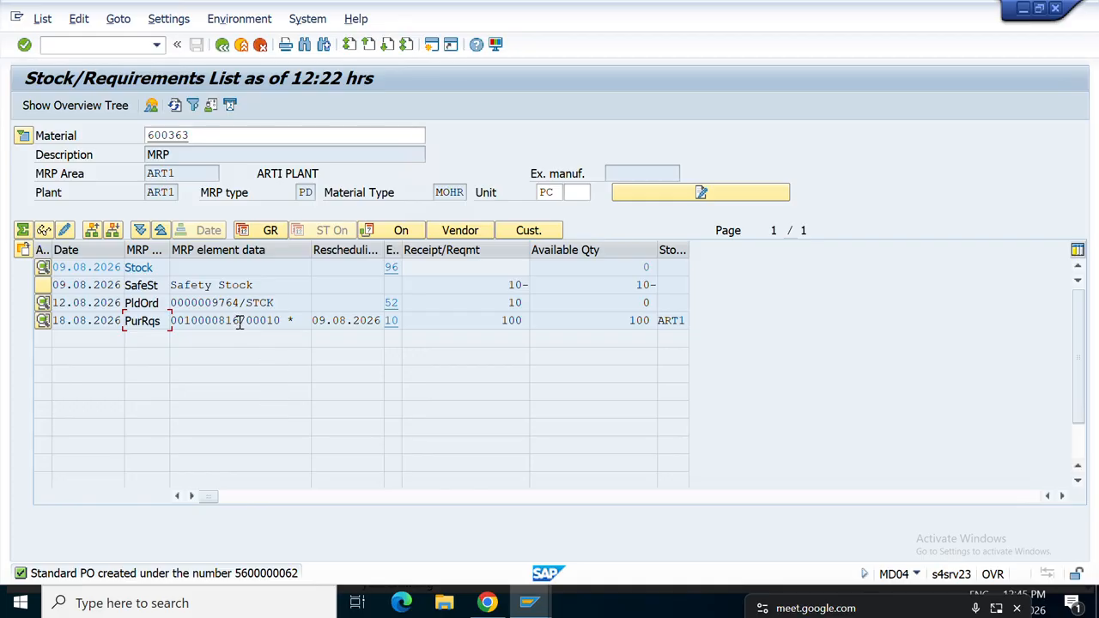
{"action": "left_click", "coordinate": [174, 105]}
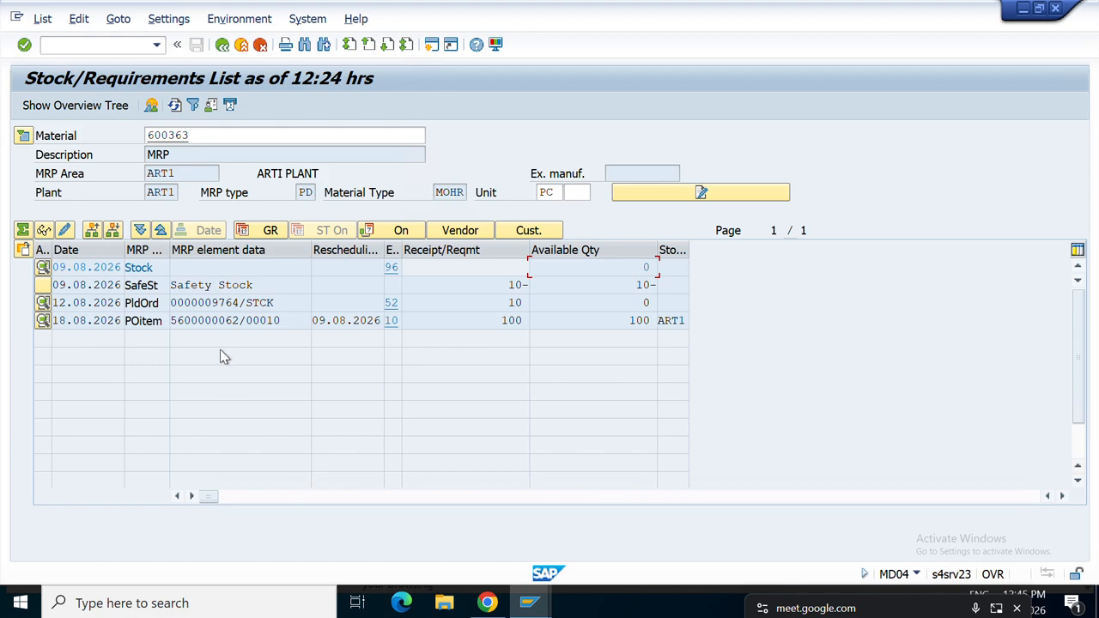
{"action": "left_click", "coordinate": [212, 316]}
{"action": "double_click", "coordinate": [212, 318]}
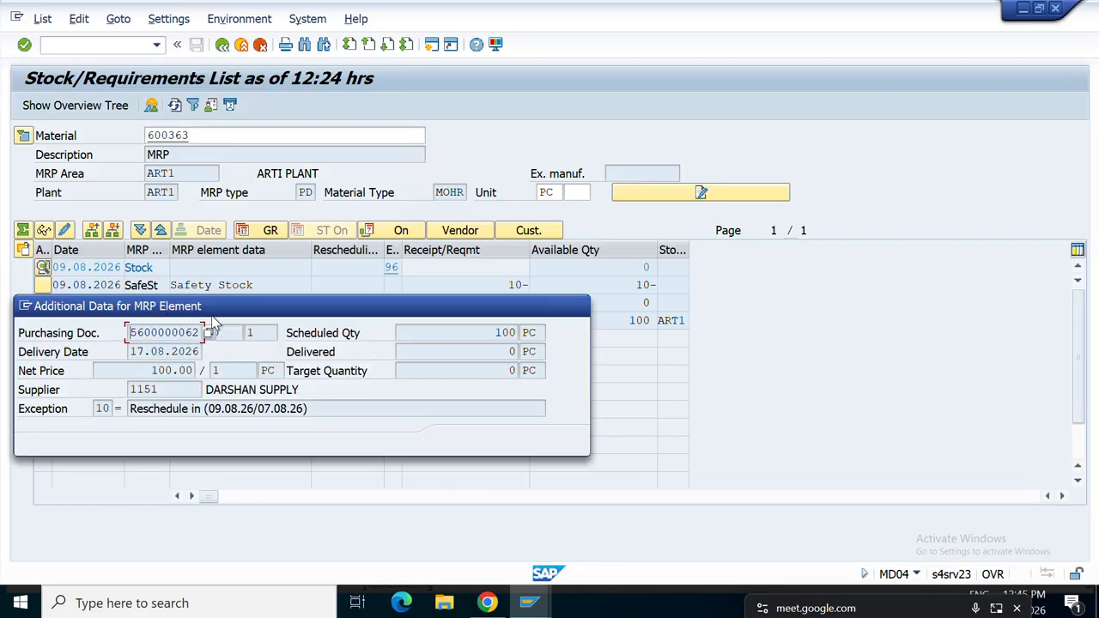
{"action": "double_click", "coordinate": [192, 333]}
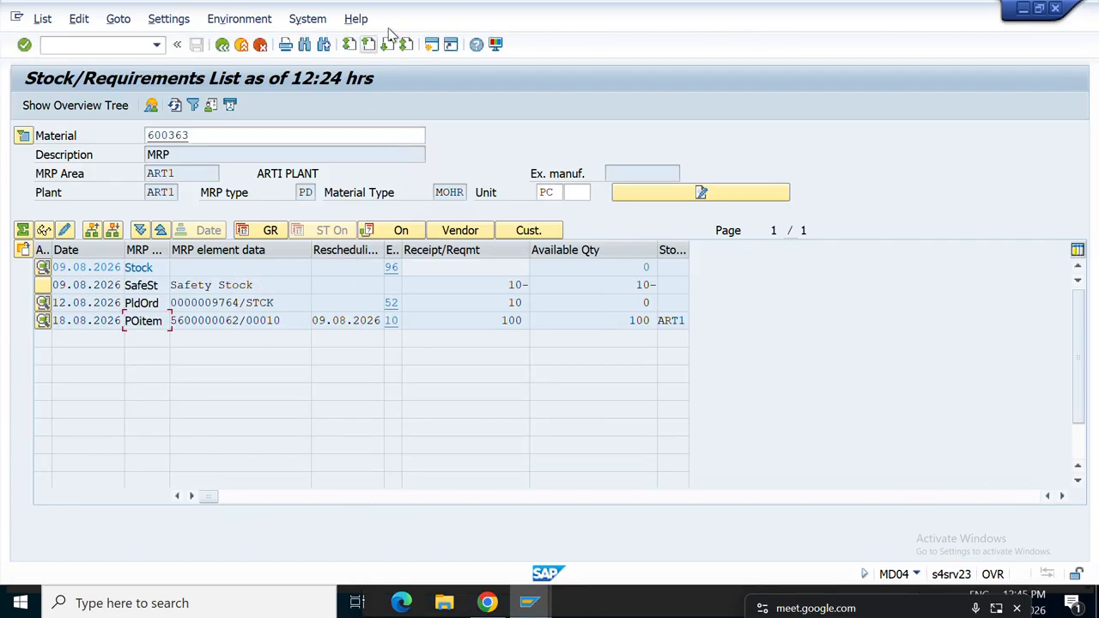
{"action": "left_click", "coordinate": [431, 46]}
{"action": "left_click_drag", "start_coordinate": [241, 321], "coordinate": [179, 324]}
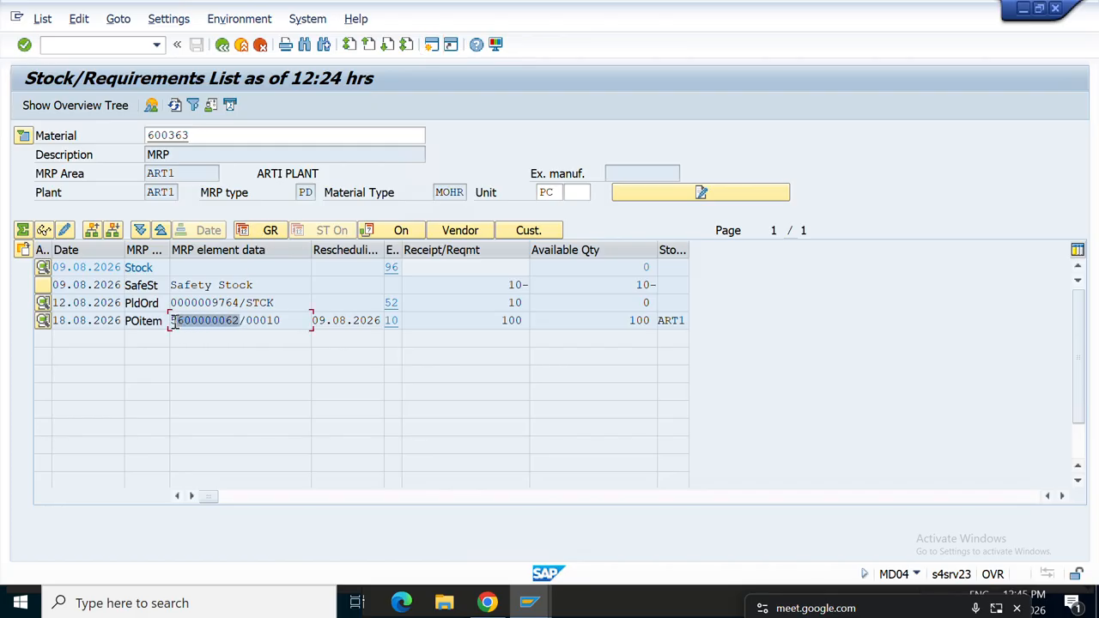
{"action": "left_click", "coordinate": [169, 321]}
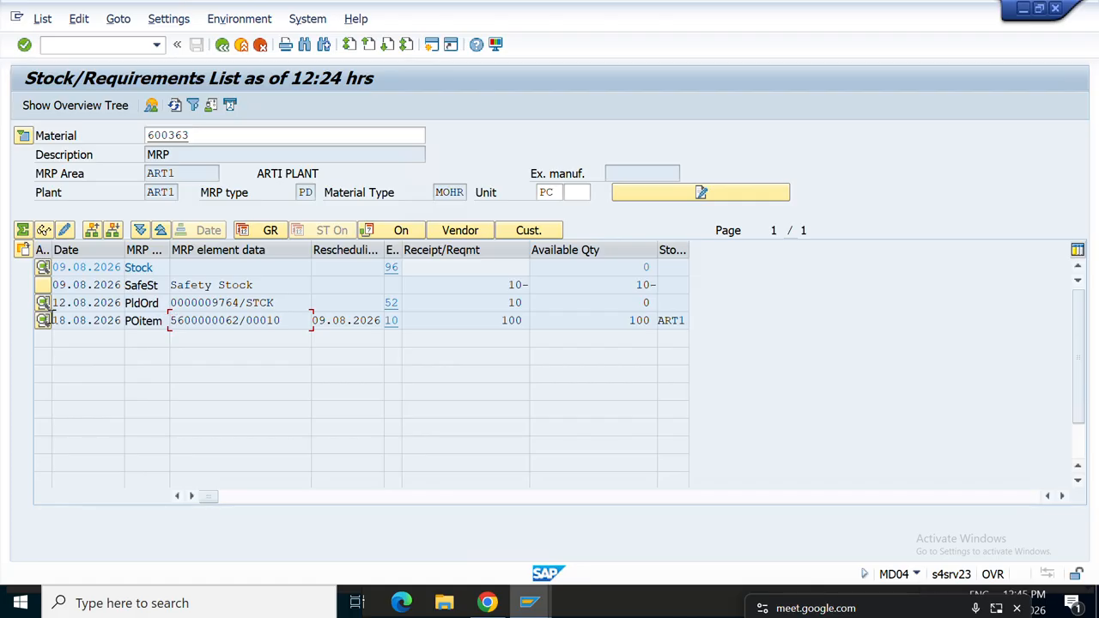
{"action": "left_click", "coordinate": [43, 323]}
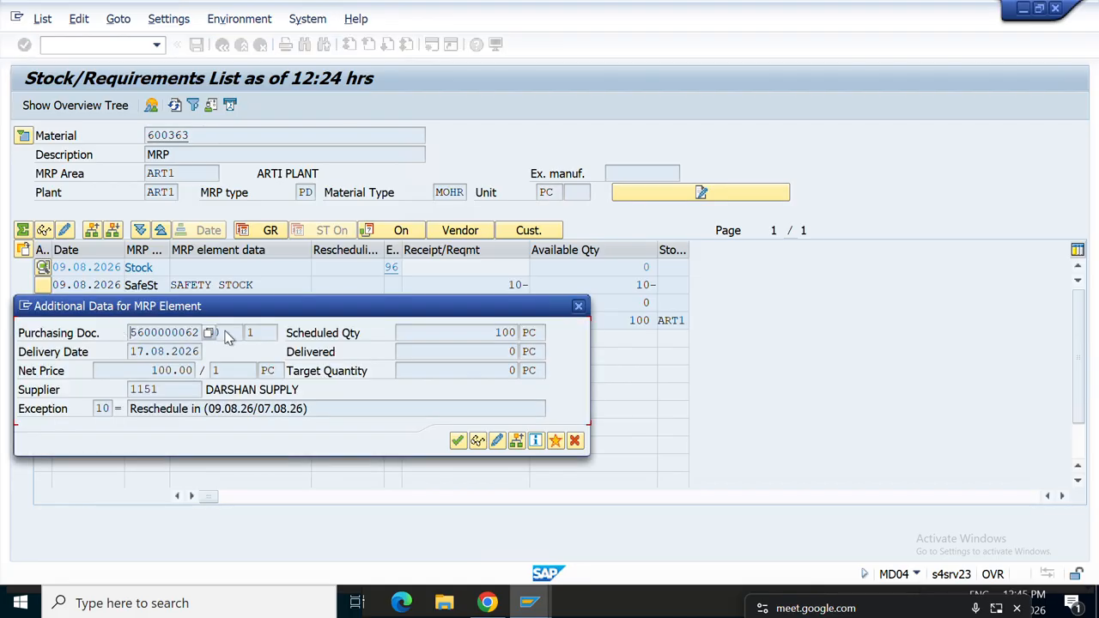
{"action": "left_click", "coordinate": [578, 308]}
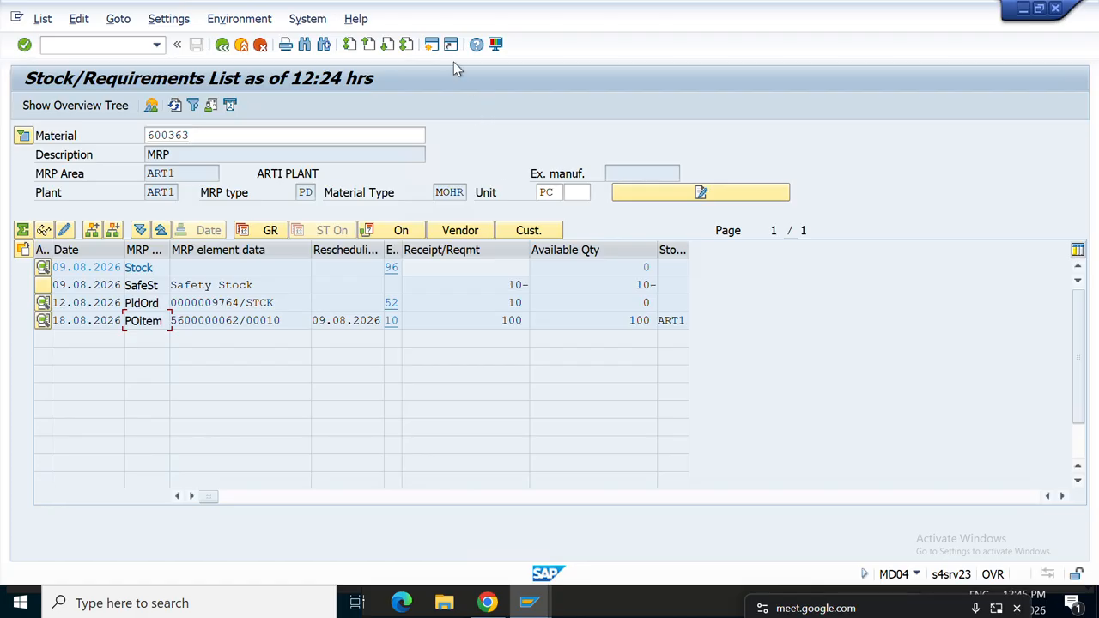
{"action": "left_click", "coordinate": [433, 47]}
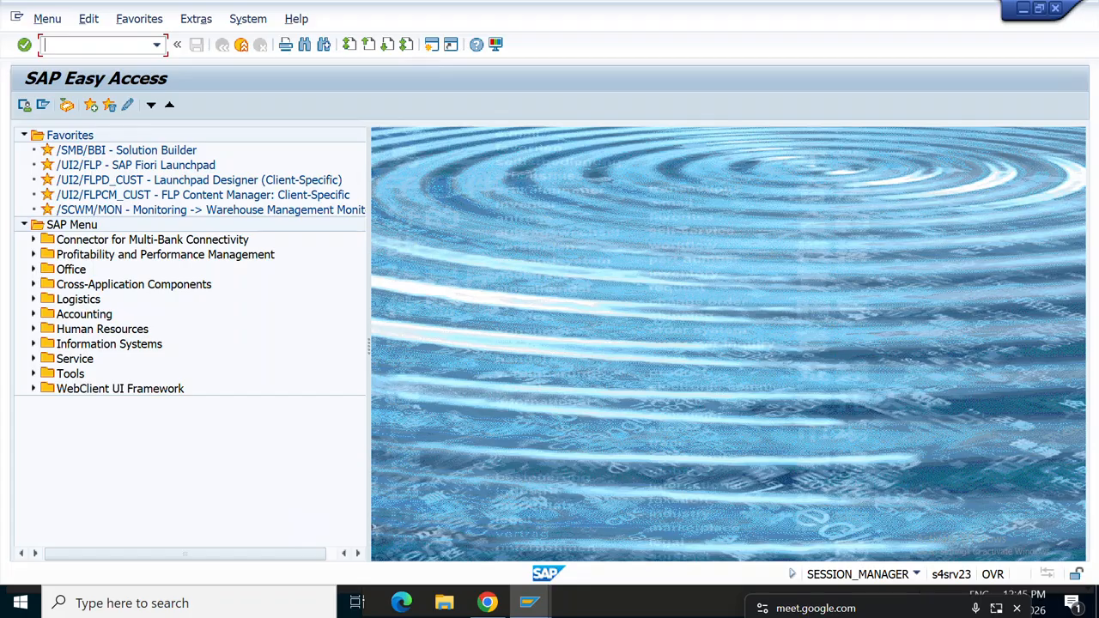
{"action": "left_click", "coordinate": [107, 48]}
{"action": "type", "text": "MIGO"}
{"action": "key", "text": "Return"}
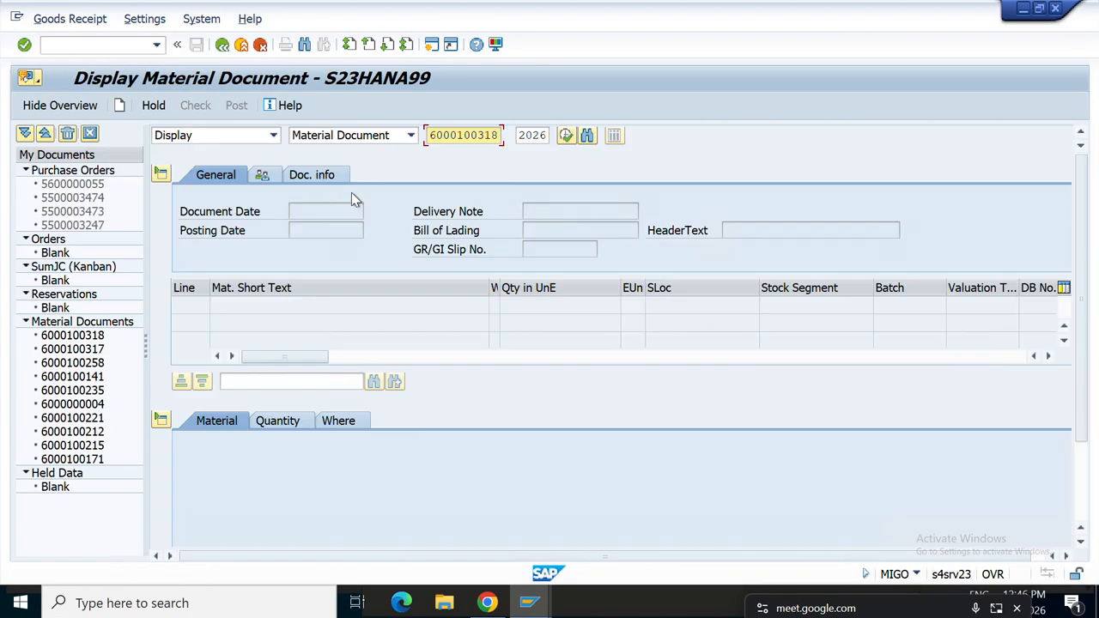
{"action": "left_click", "coordinate": [273, 135]}
{"action": "left_click", "coordinate": [215, 180]}
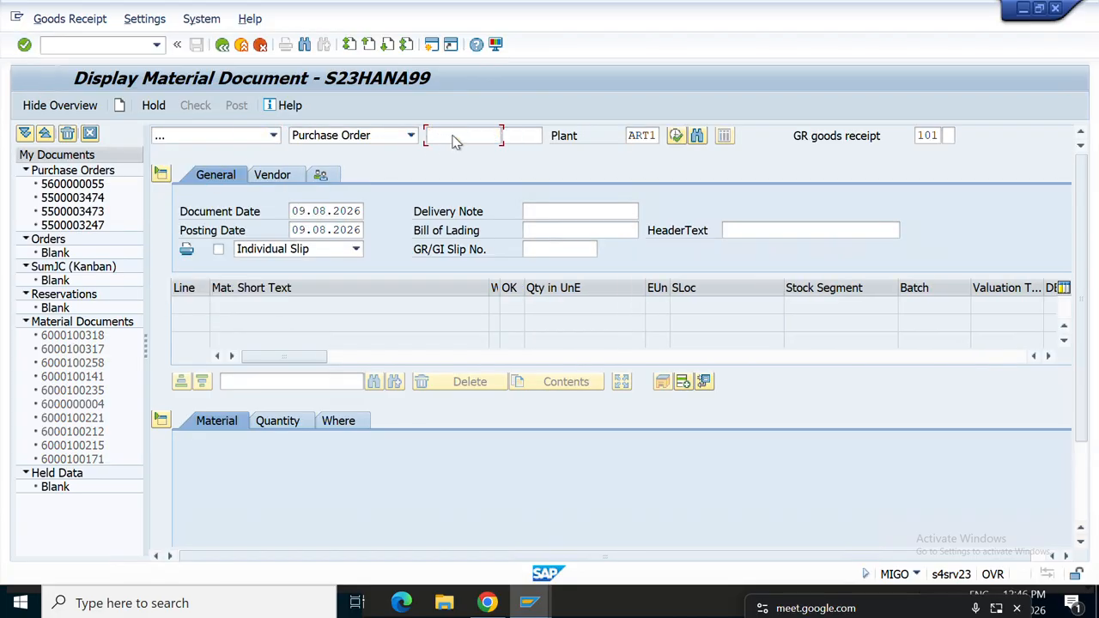
{"action": "key", "text": "ctrl+v"}
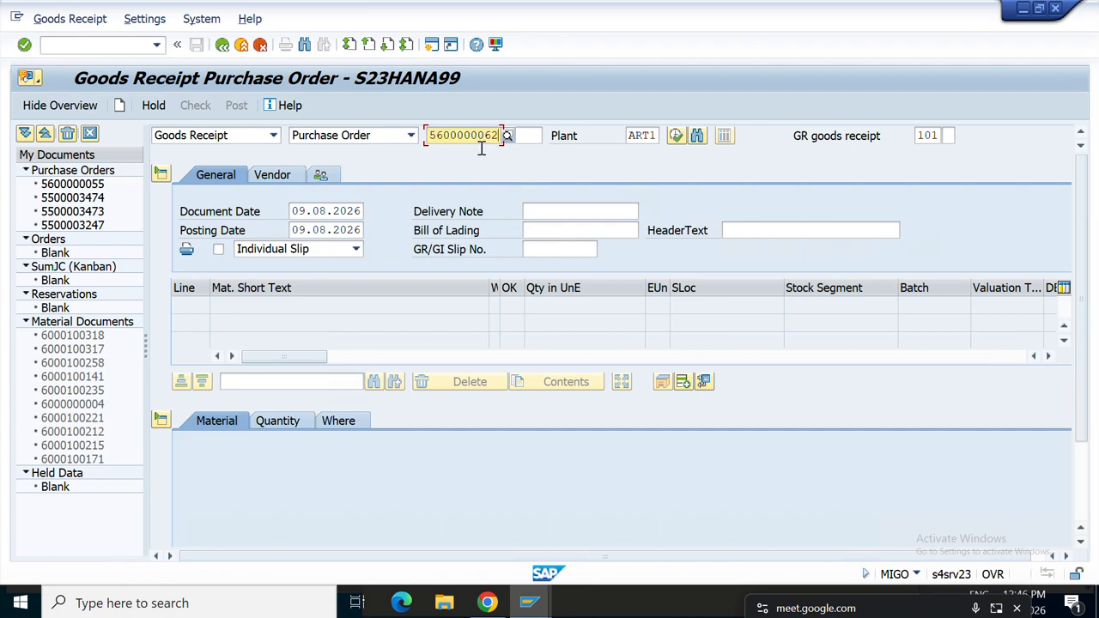
{"action": "key", "text": "Return"}
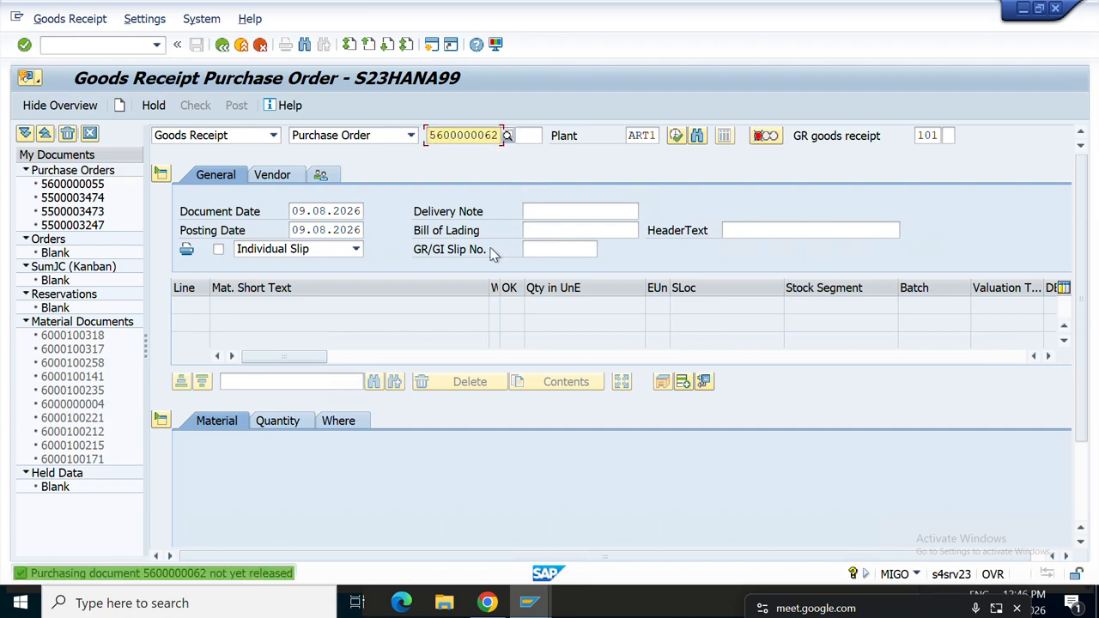
{"action": "left_click", "coordinate": [122, 47]}
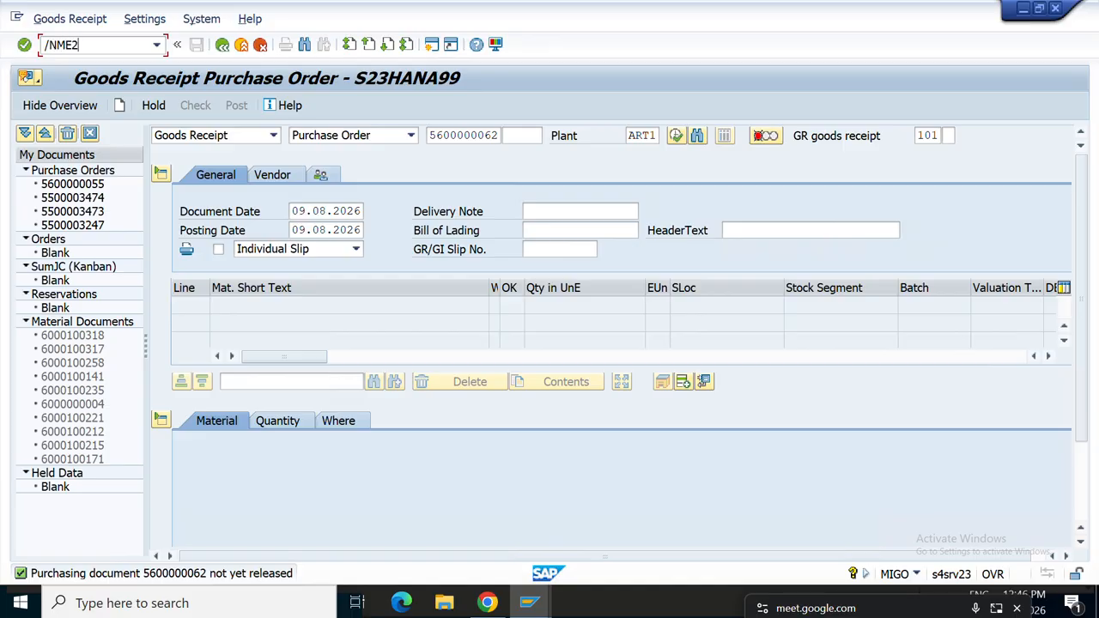
{"action": "type", "text": "/NME29N"}
{"action": "key", "text": "Return"}
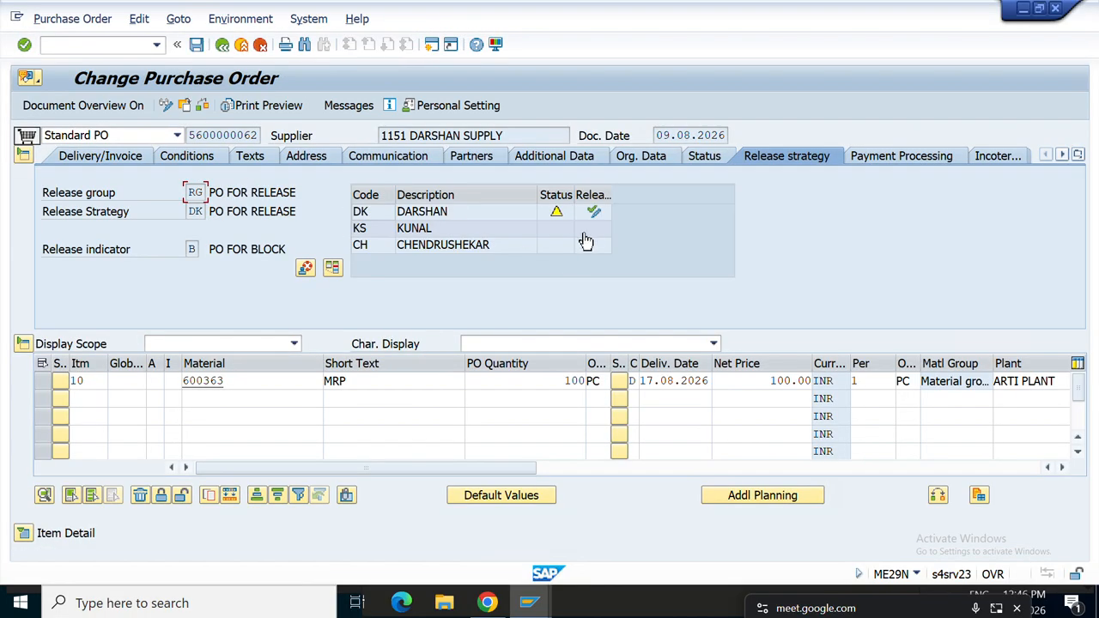
{"action": "left_click", "coordinate": [592, 213]}
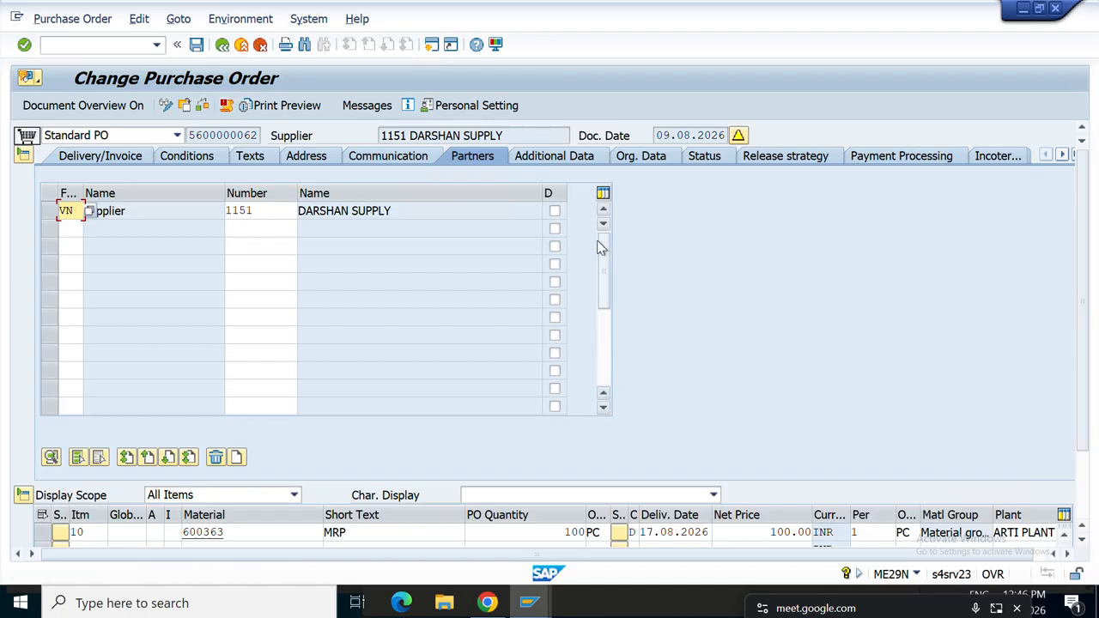
{"action": "left_click", "coordinate": [776, 150]}
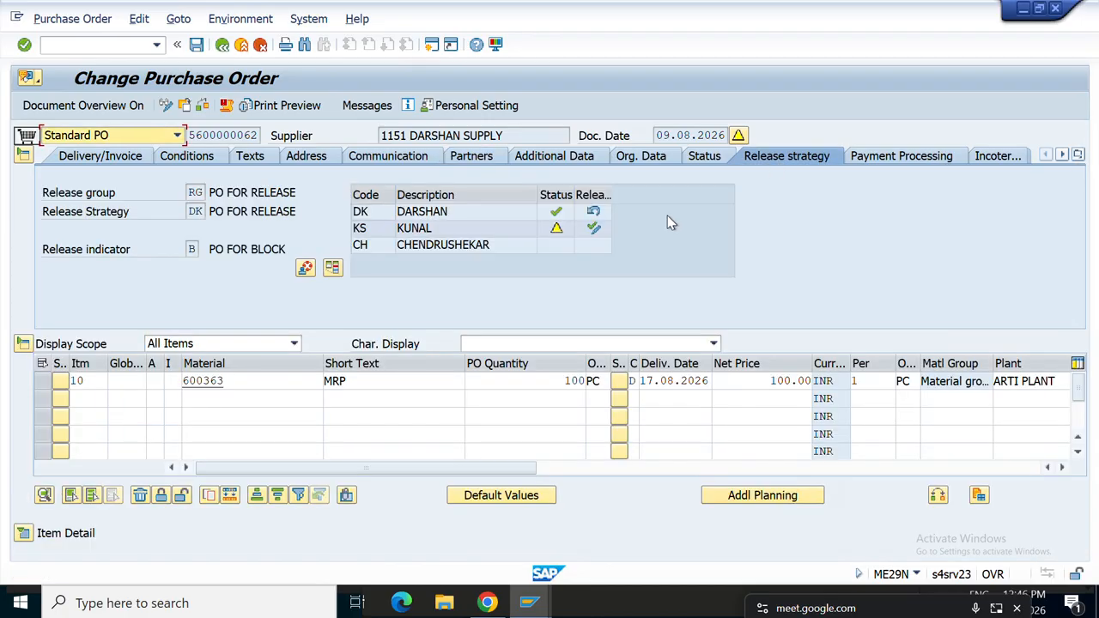
{"action": "left_click", "coordinate": [594, 229]}
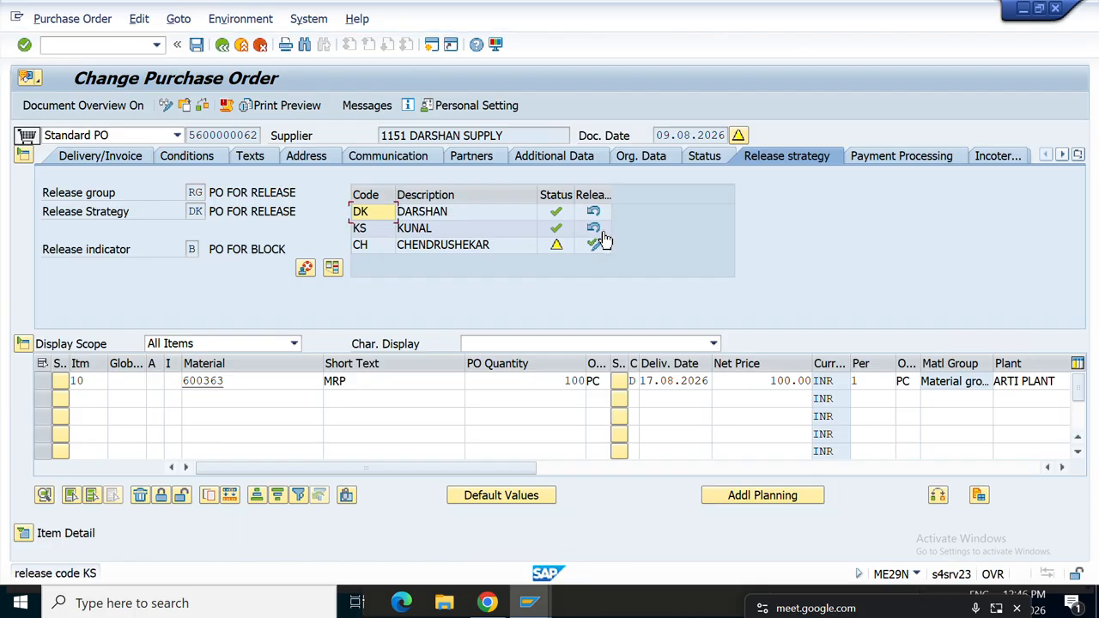
{"action": "left_click", "coordinate": [592, 245]}
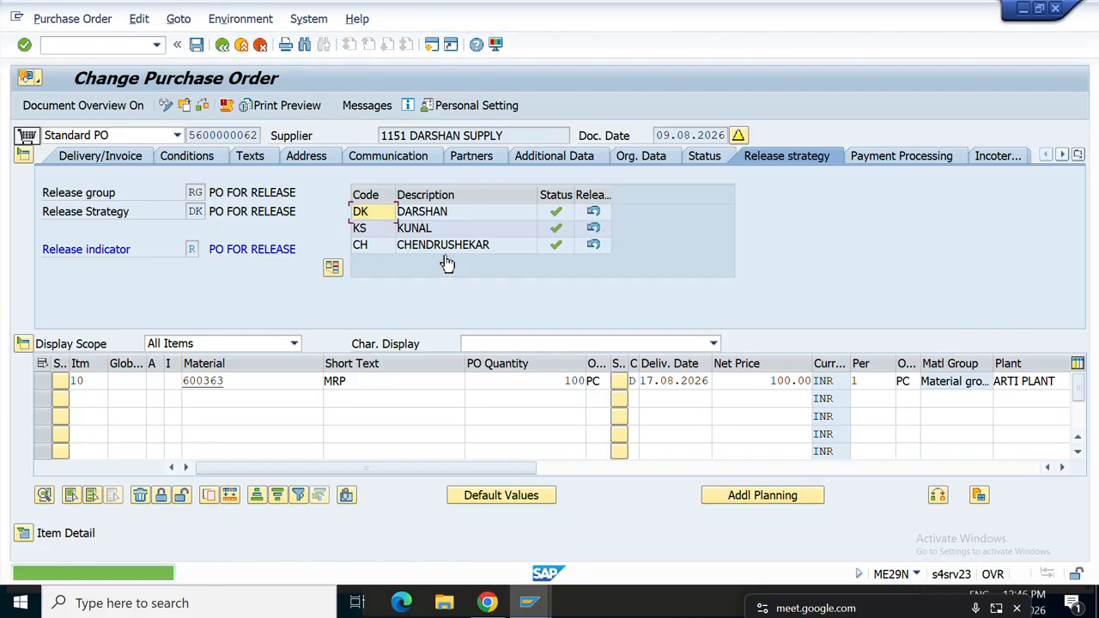
{"action": "left_click", "coordinate": [195, 44]}
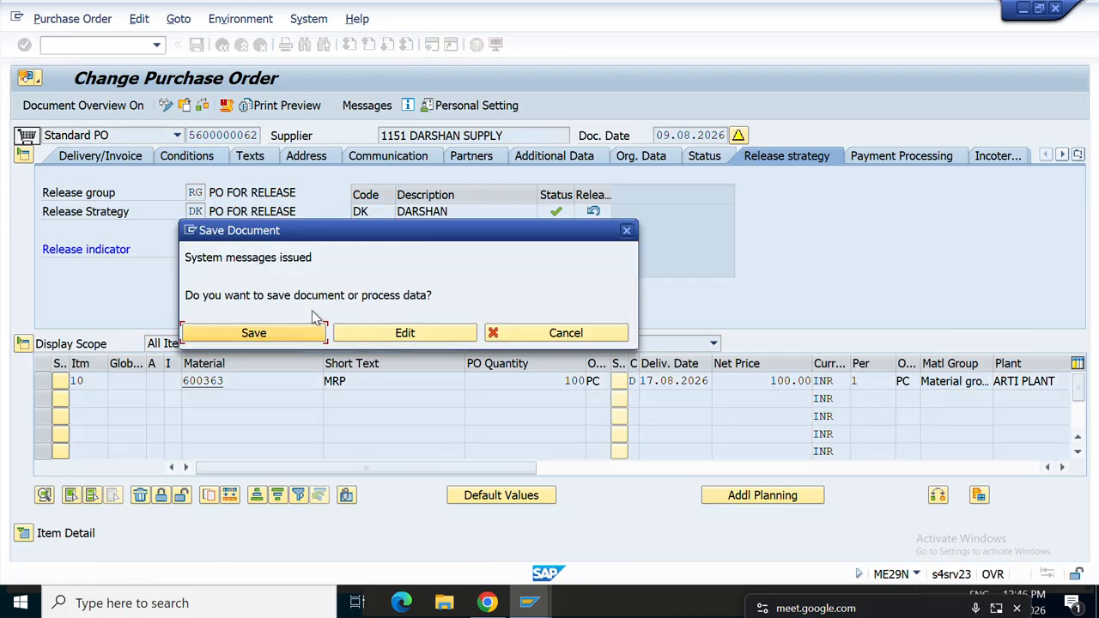
{"action": "left_click", "coordinate": [269, 333]}
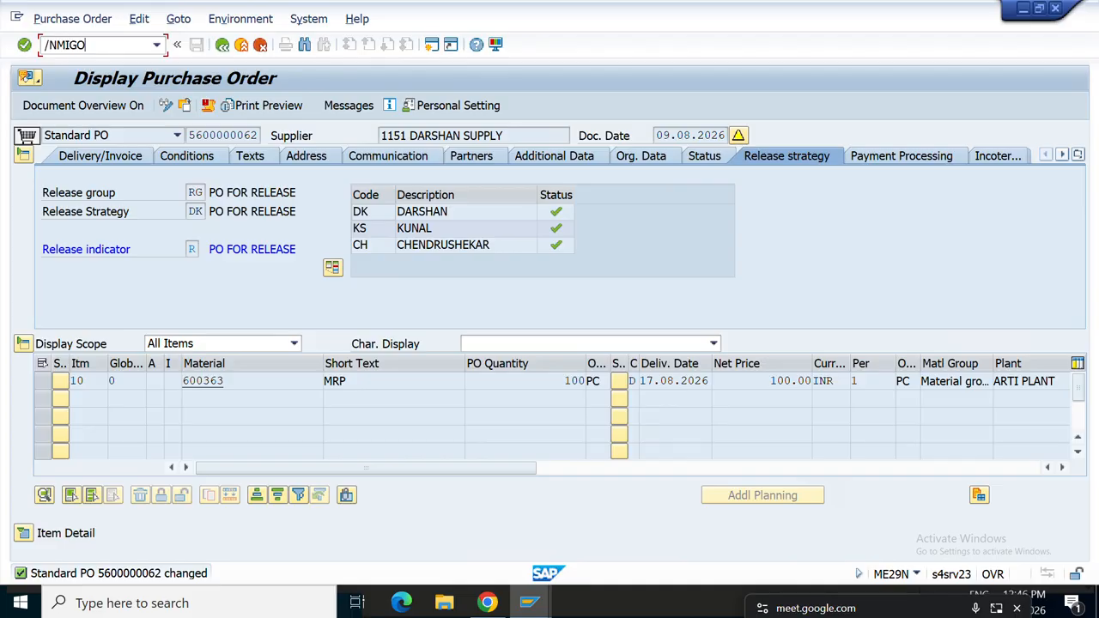
{"action": "key", "text": "Return"}
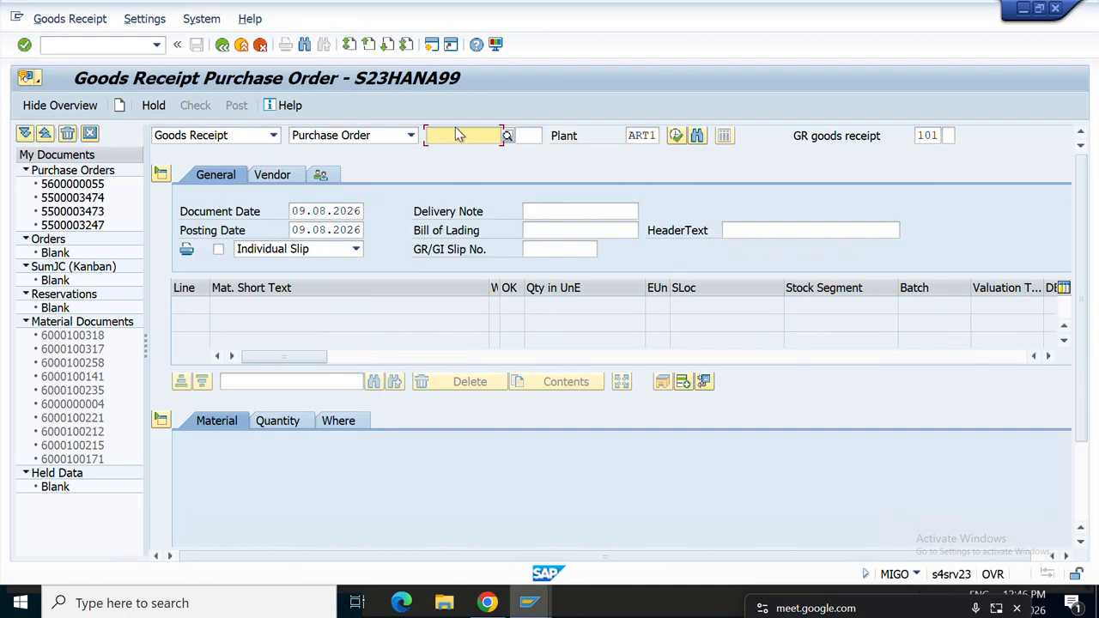
{"action": "key", "text": "ctrl+v"}
{"action": "key", "text": "Return"}
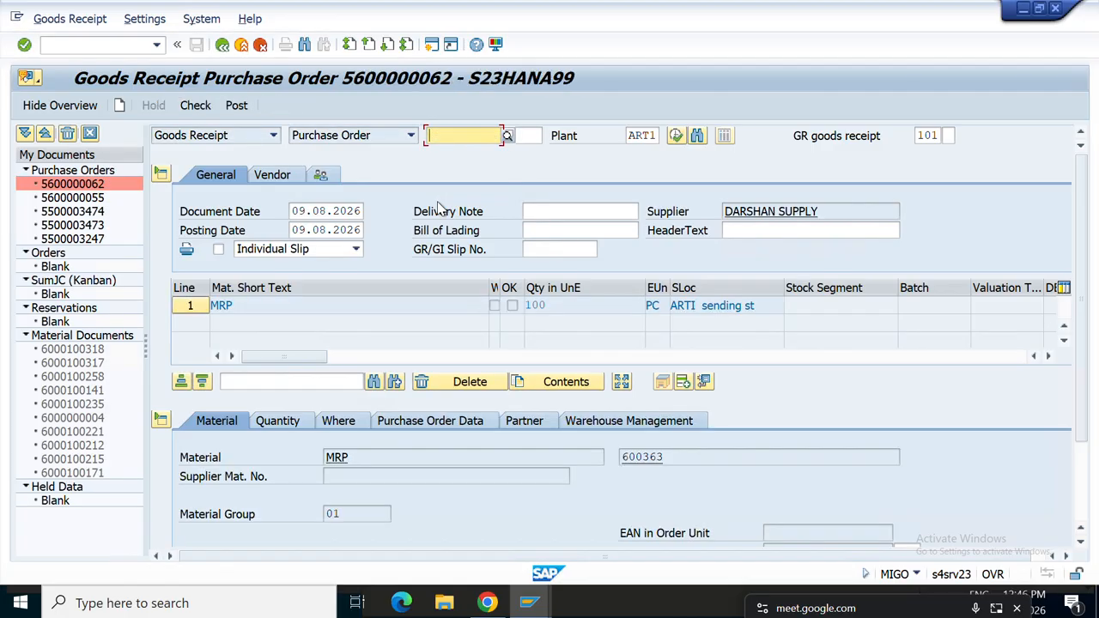
{"action": "scroll", "coordinate": [394, 356], "scroll_direction": "down", "scroll_amount": 1}
{"action": "scroll", "coordinate": [395, 356], "scroll_direction": "down", "scroll_amount": 1}
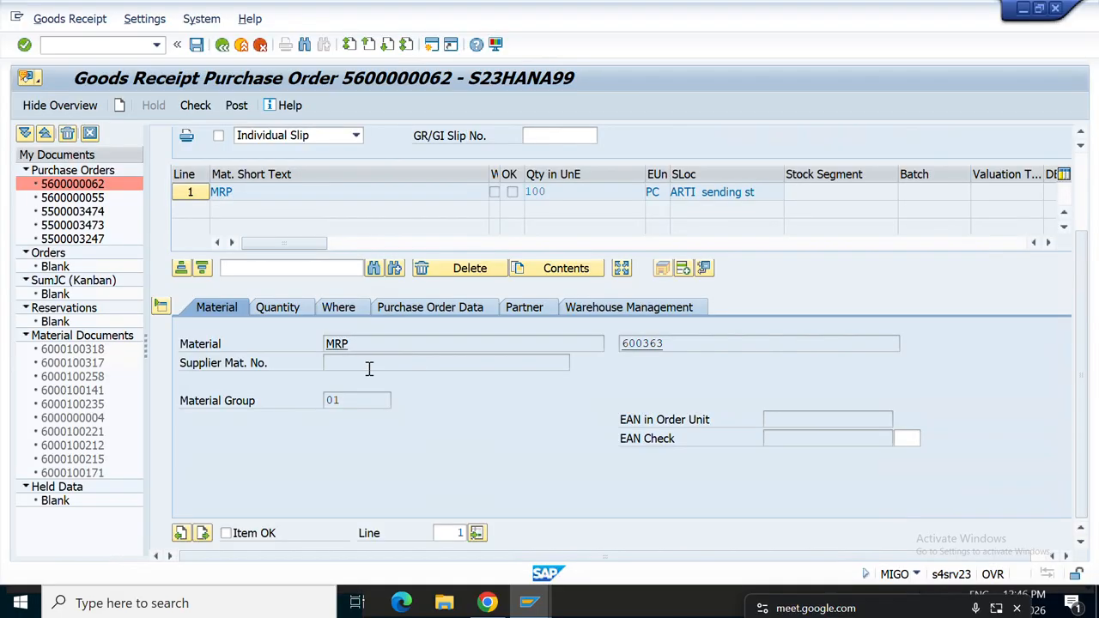
{"action": "left_click", "coordinate": [224, 533]}
{"action": "mouse_move", "coordinate": [530, 606]}
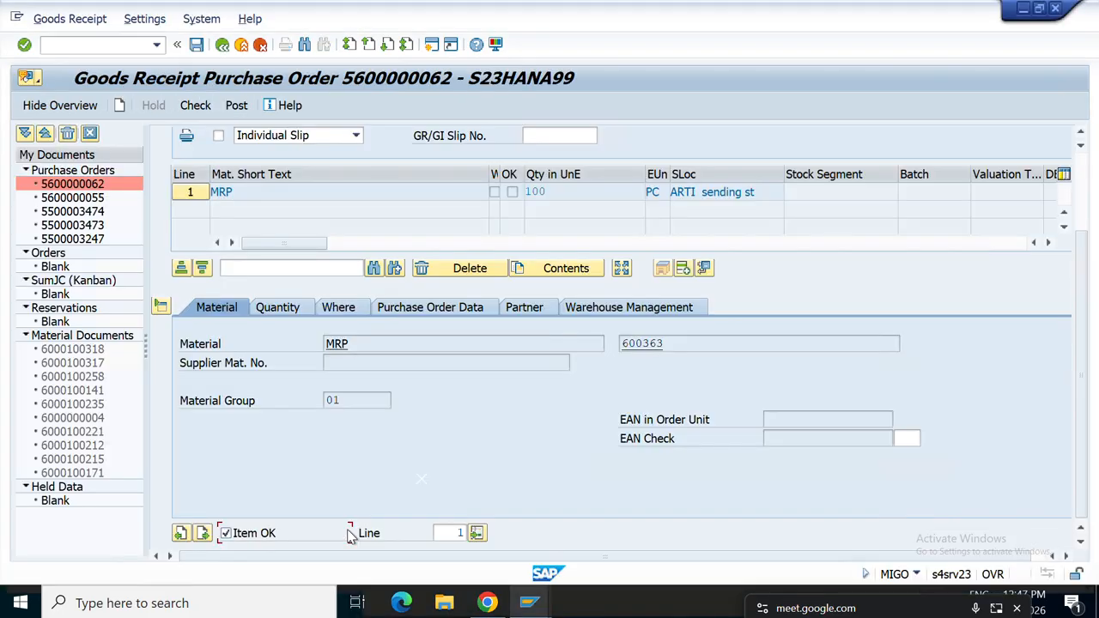
{"action": "left_click", "coordinate": [351, 536]}
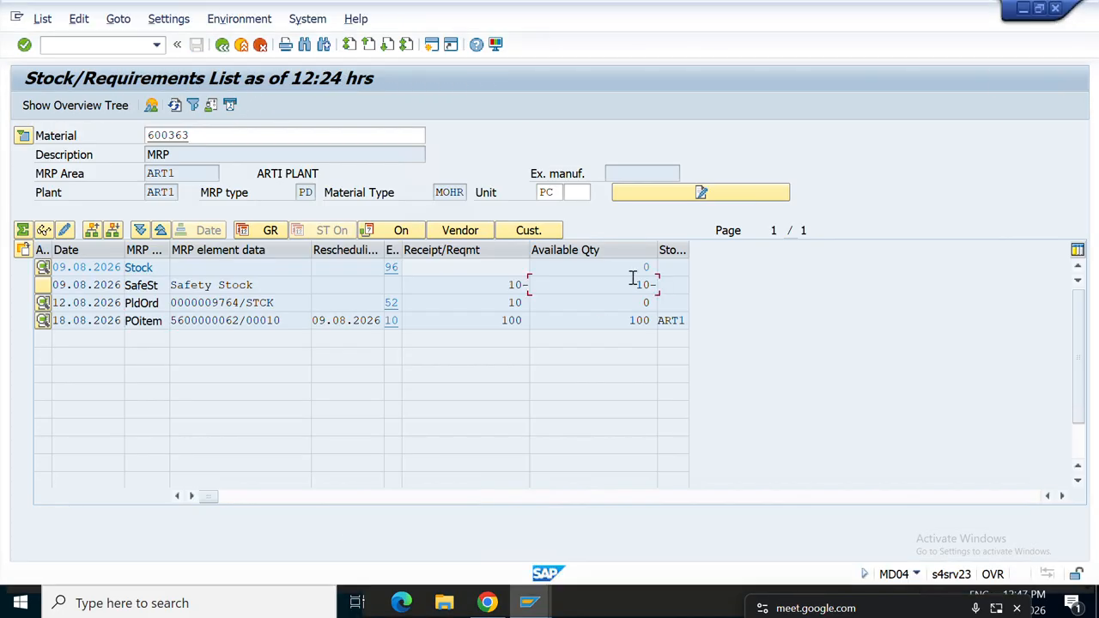
{"action": "double_click", "coordinate": [195, 319]}
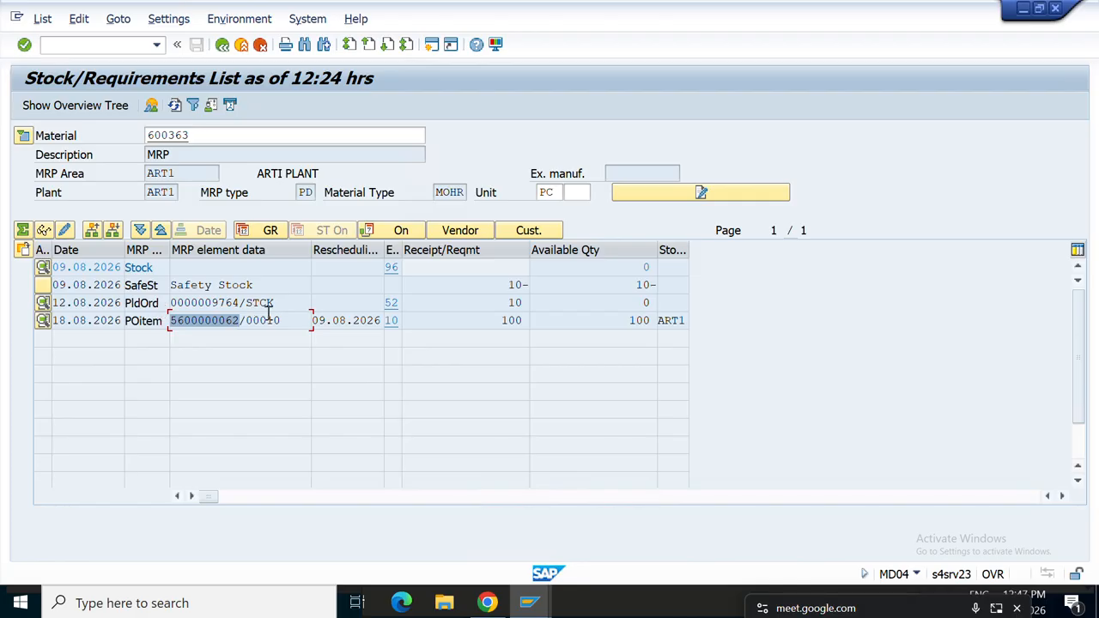
{"action": "left_click", "coordinate": [633, 272]}
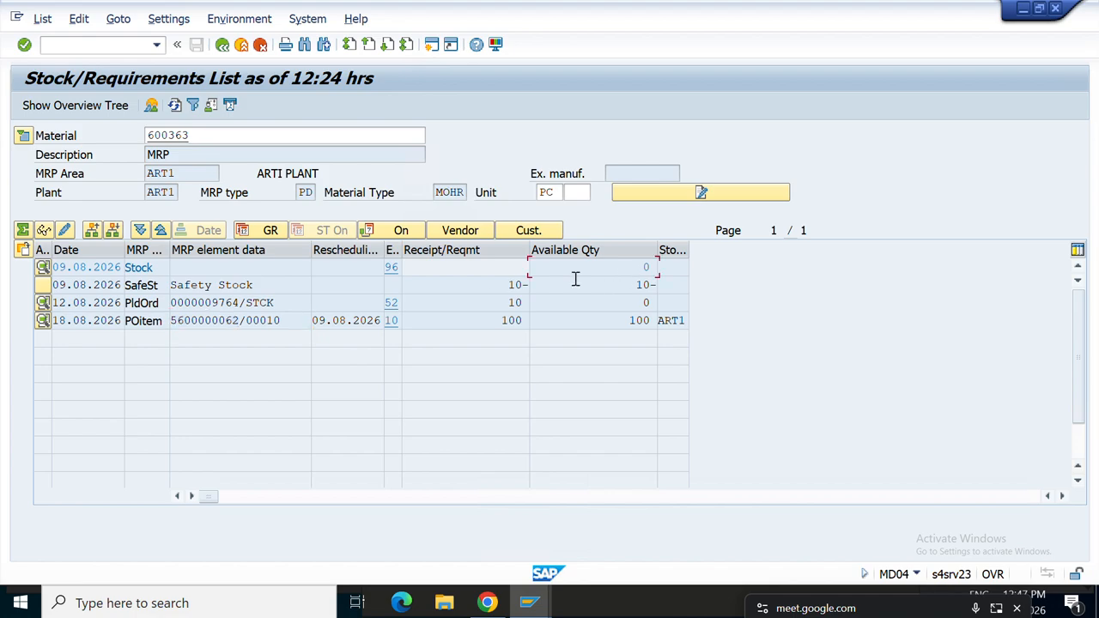